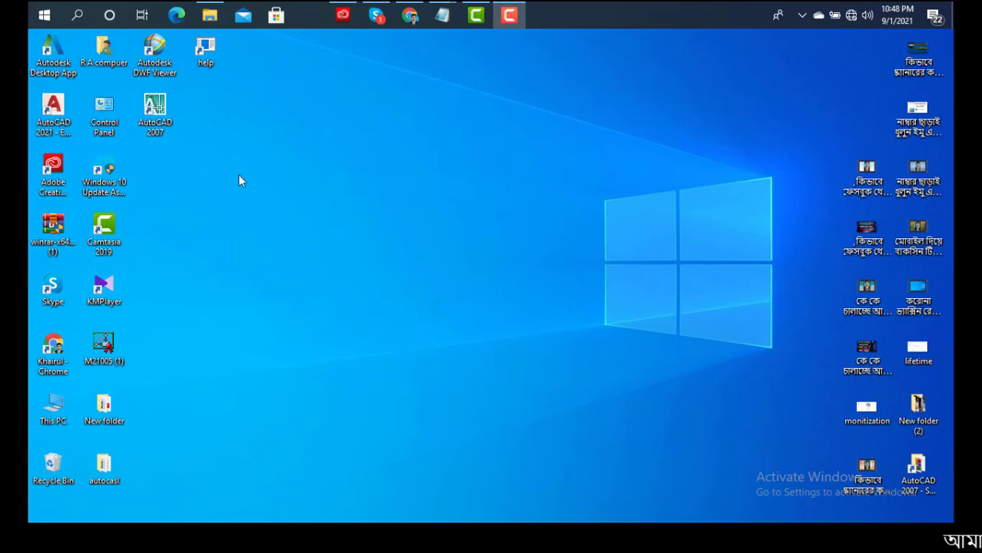
# Launch AutoCAD 2007 from its desktop shortcut to get a blank Drawing1.
pyautogui.click(160, 131)
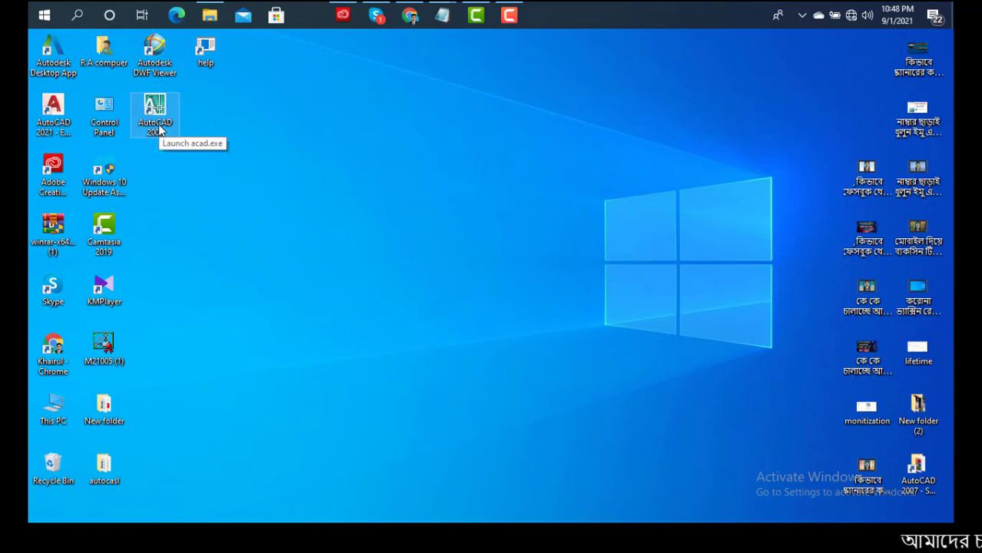
pyautogui.doubleClick(160, 131)
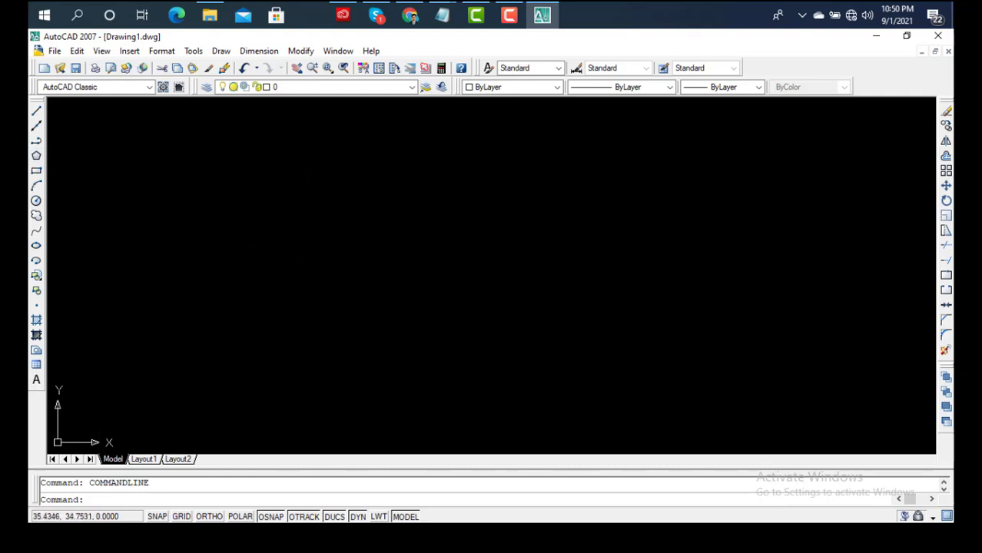
pyautogui.click(161, 52)
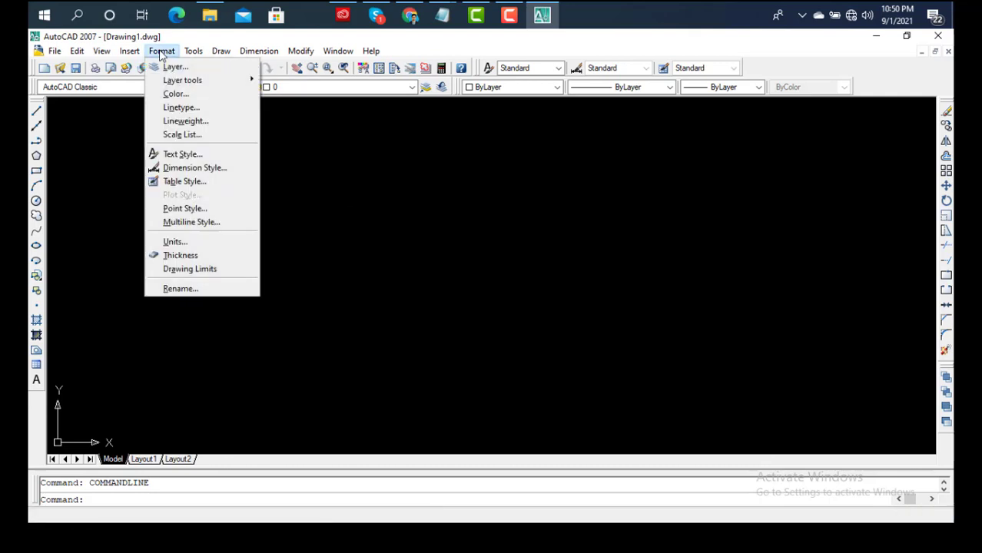
pyautogui.click(161, 52)
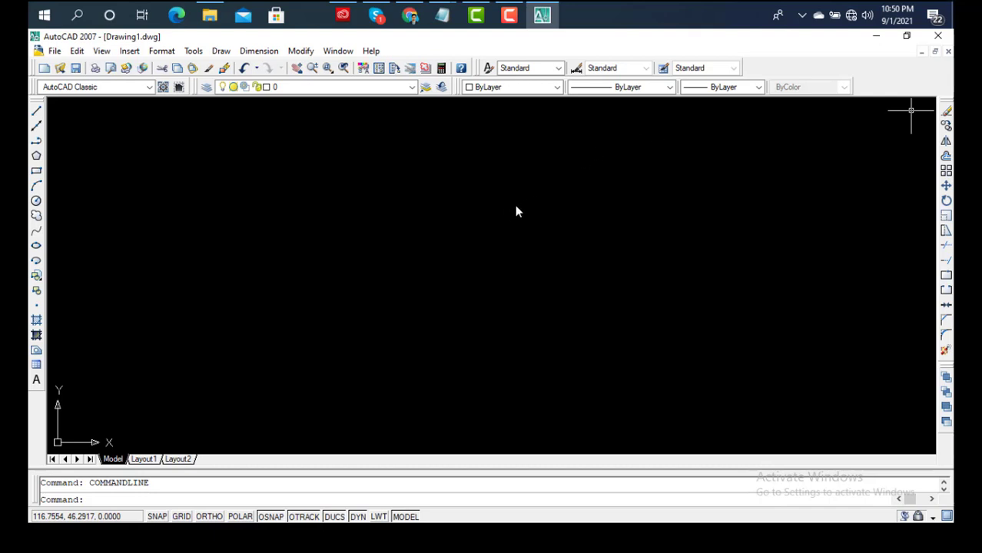
pyautogui.write('n')
pyautogui.click(471, 261)
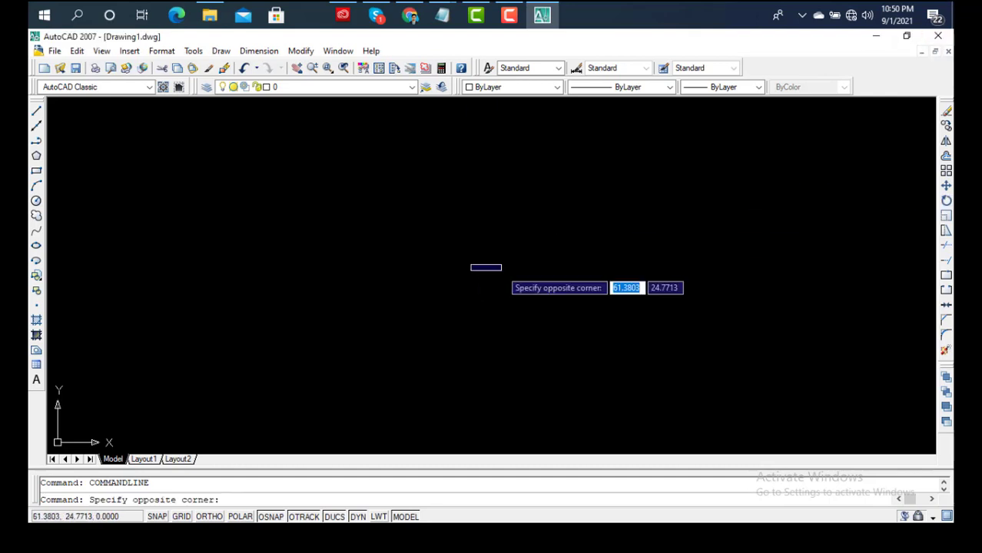
pyautogui.click(502, 271)
pyautogui.write('u')
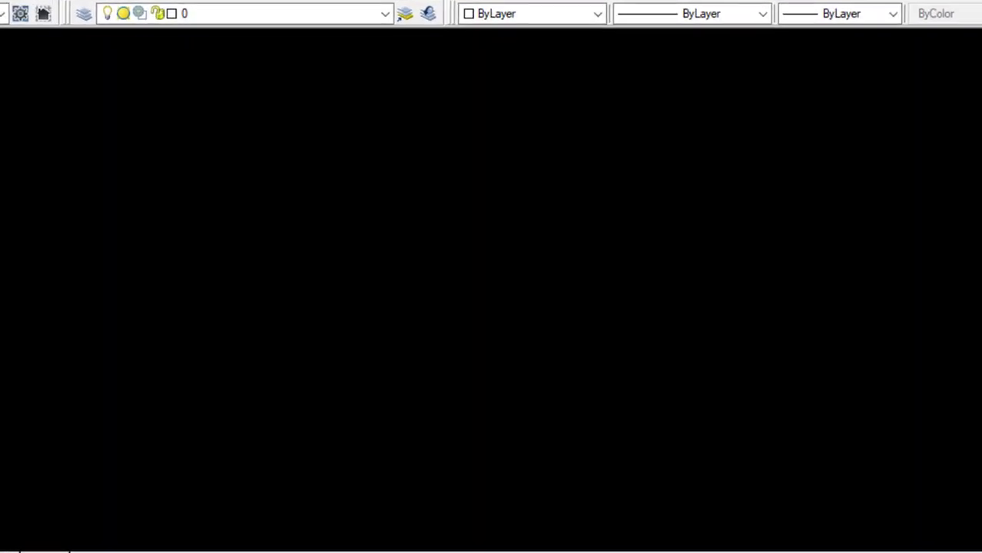
# Set drawing units to Architectural, 0'-0" precision and Unitless insertion scale, confirming the warning.
pyautogui.press('Return')
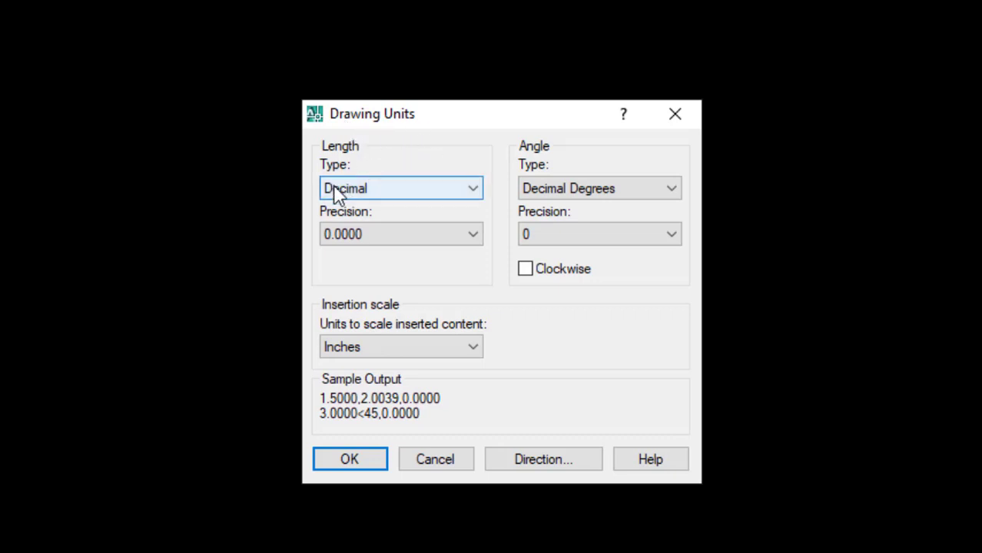
pyautogui.click(372, 197)
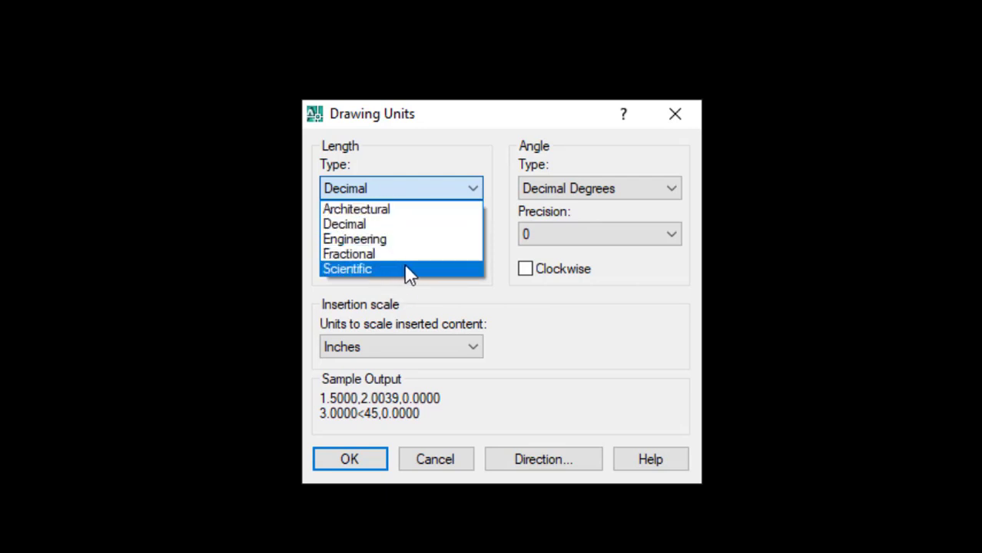
pyautogui.click(401, 212)
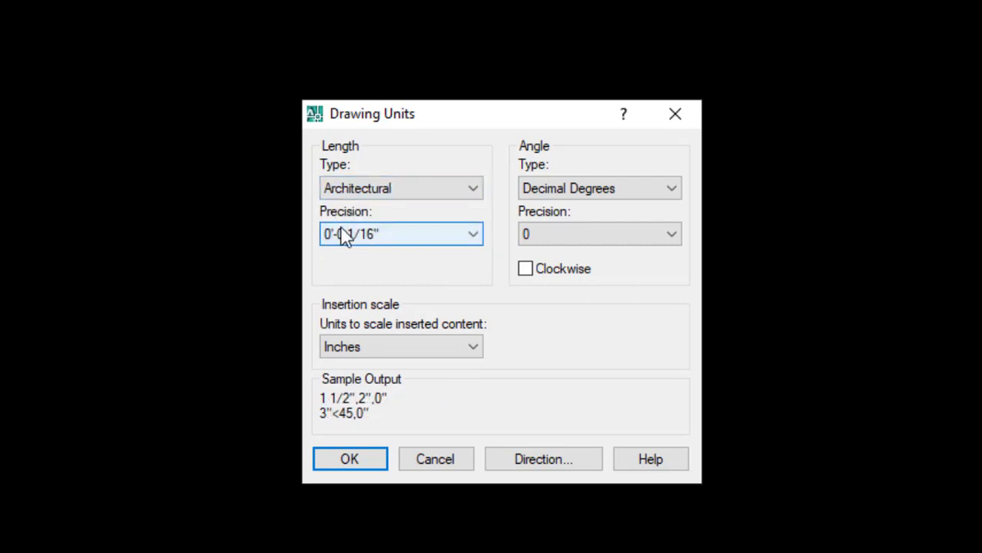
pyautogui.click(398, 242)
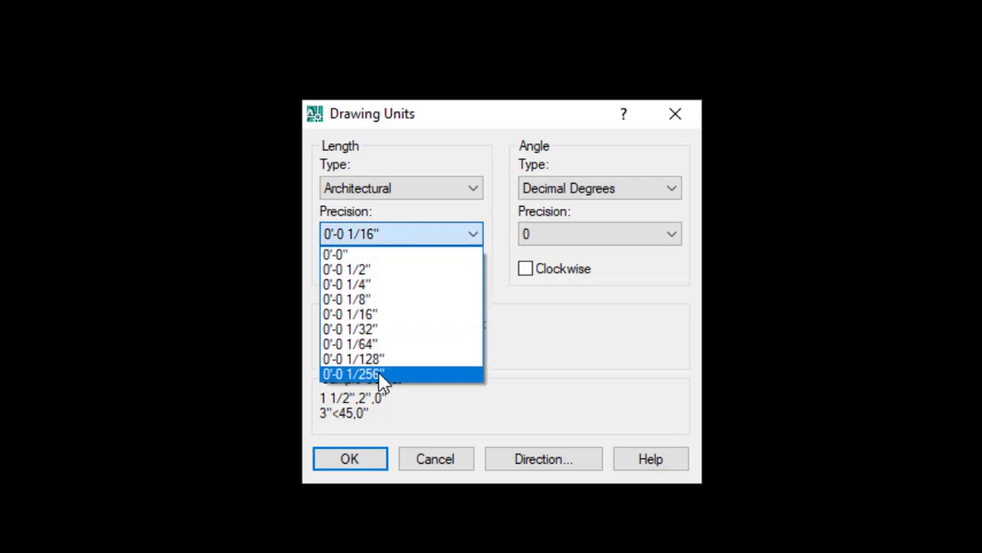
pyautogui.click(350, 260)
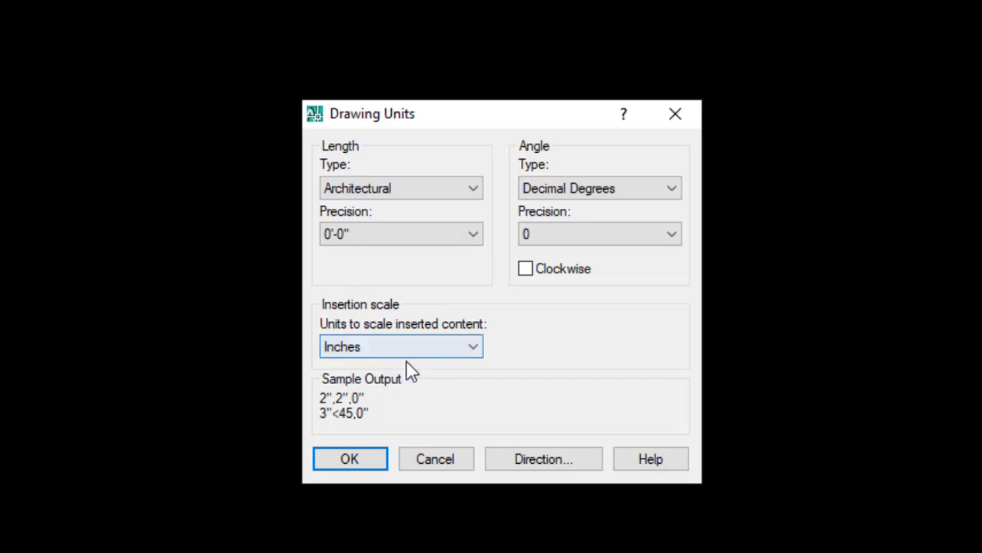
pyautogui.click(453, 355)
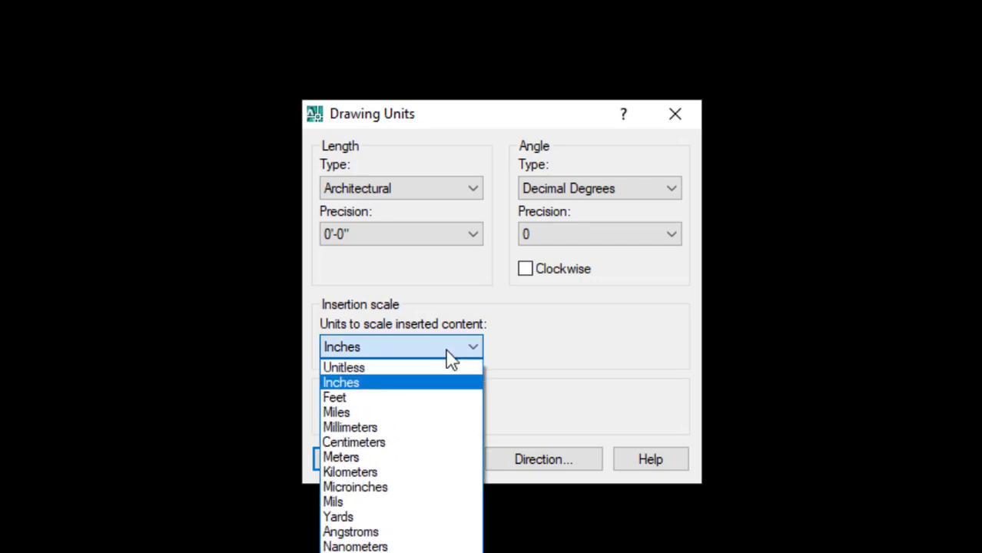
pyautogui.click(406, 368)
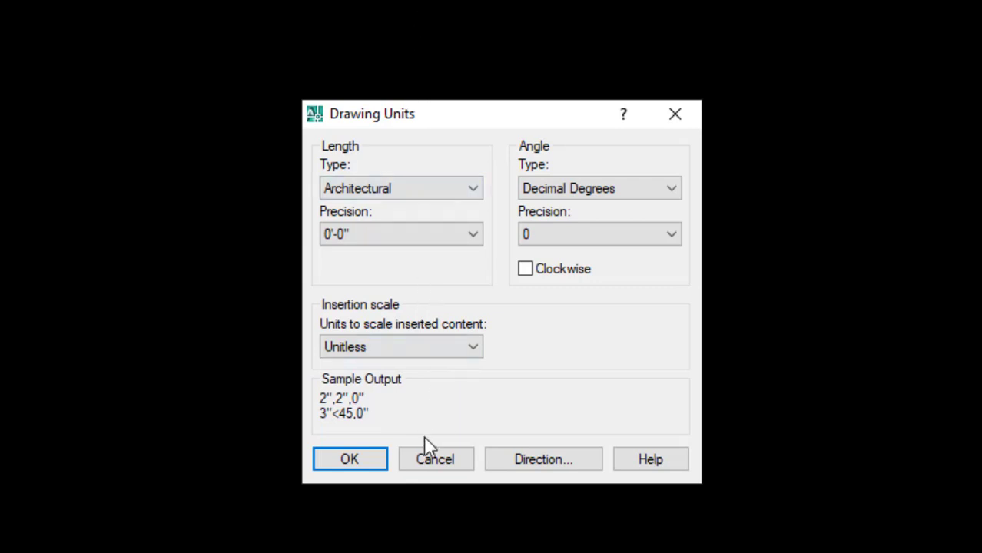
pyautogui.click(359, 463)
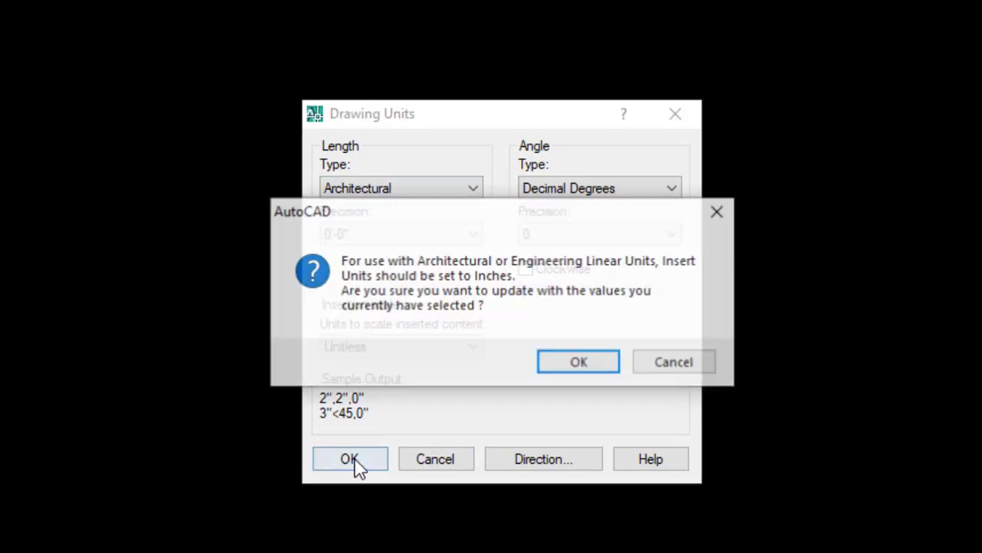
pyautogui.click(582, 361)
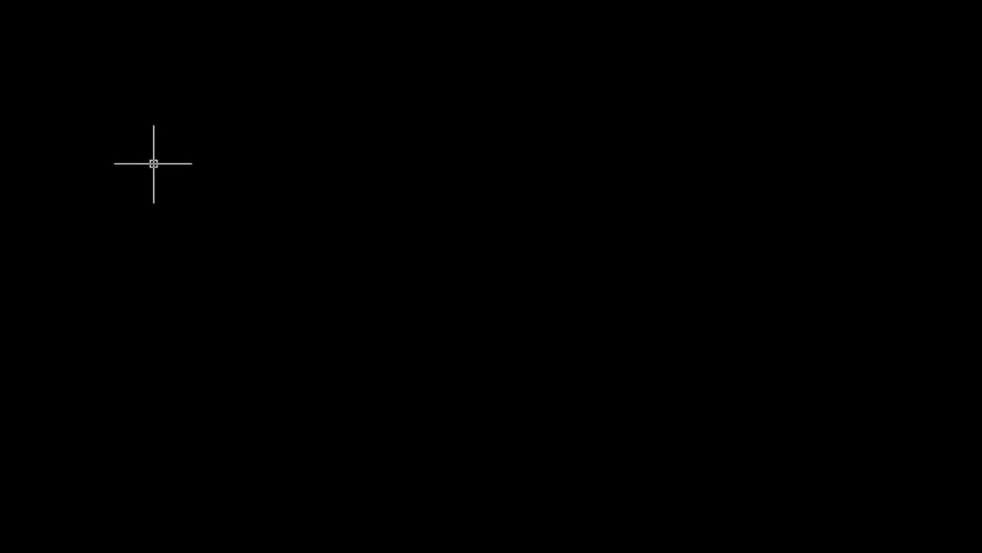
# Give the Standard dimension style Architectural primary units with 0'-0" precision.
pyautogui.write('d')
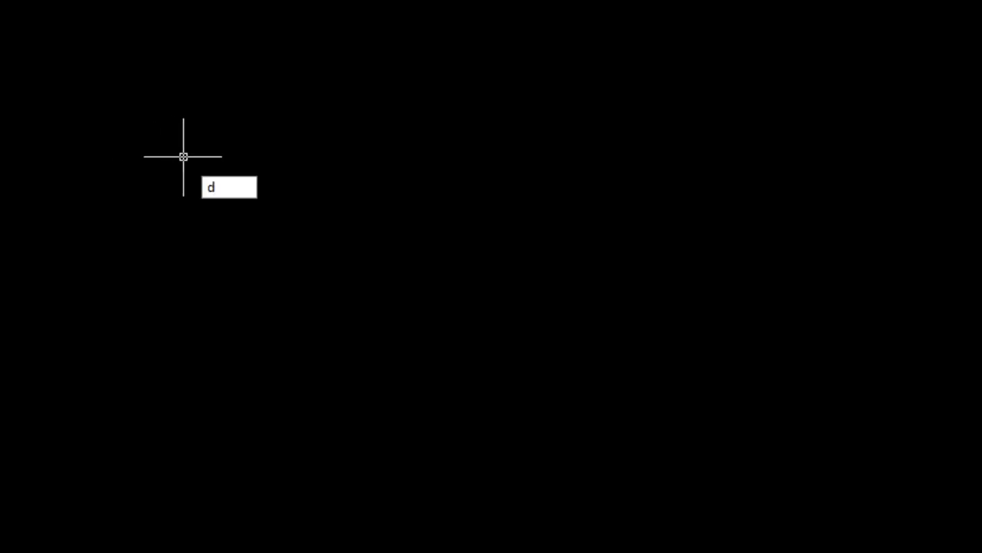
pyautogui.press('Return')
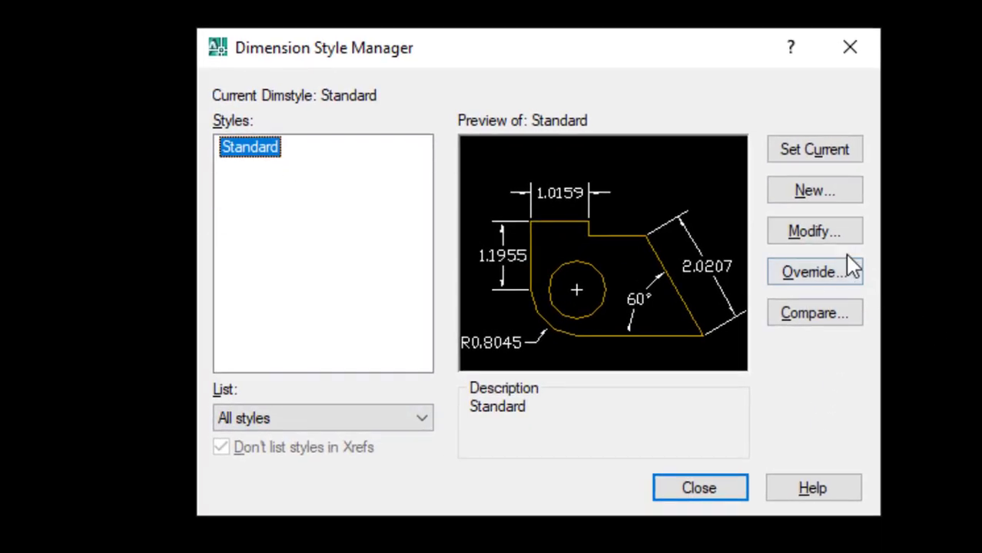
pyautogui.click(820, 236)
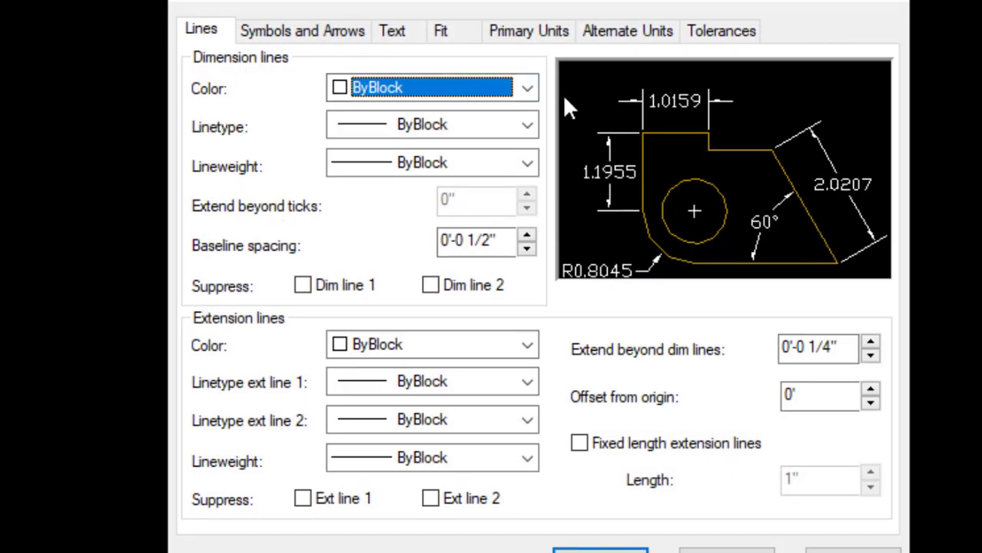
pyautogui.click(535, 43)
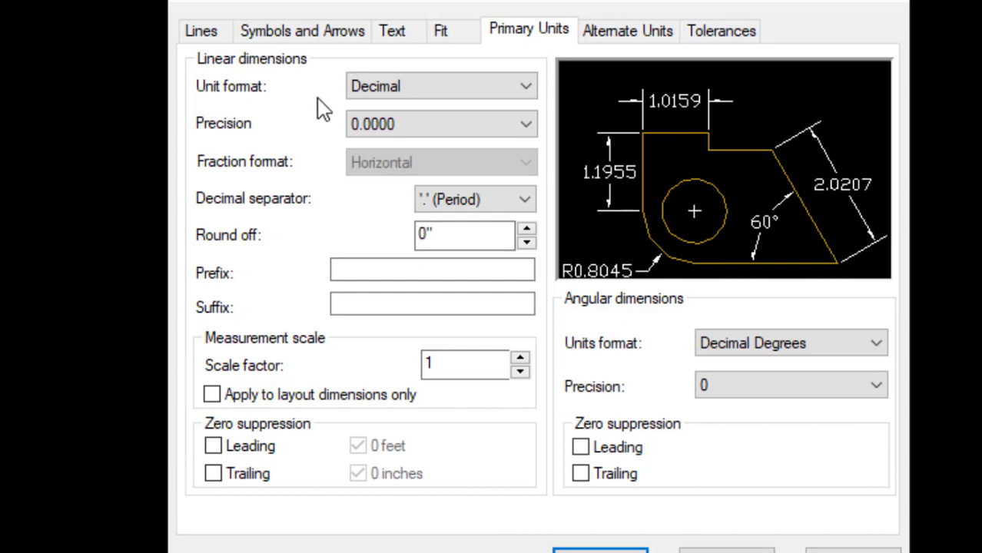
pyautogui.click(450, 98)
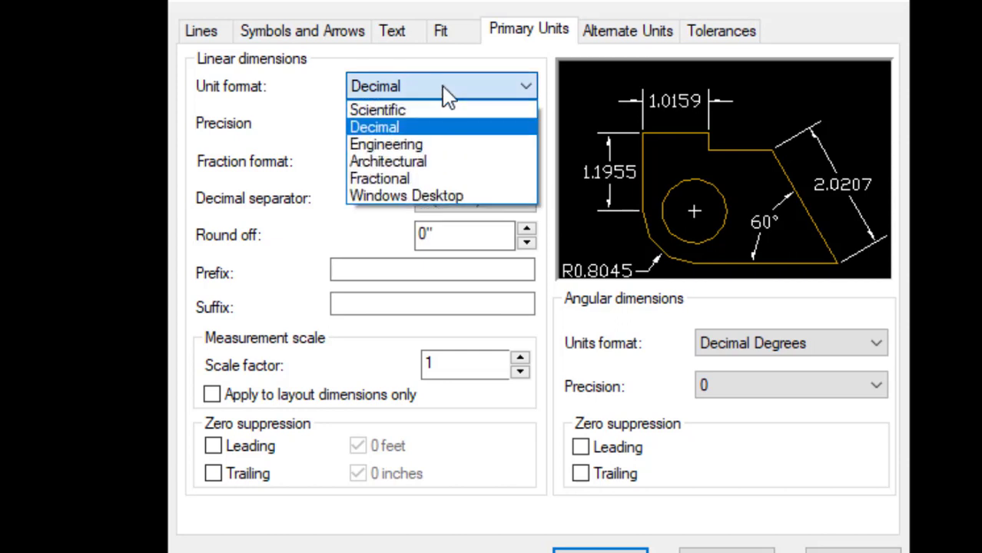
pyautogui.click(453, 161)
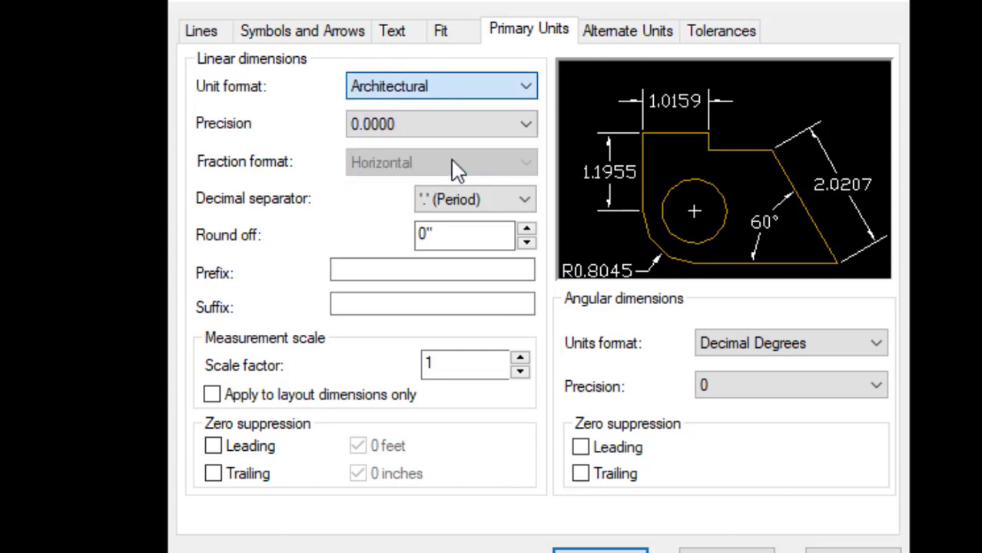
pyautogui.click(429, 129)
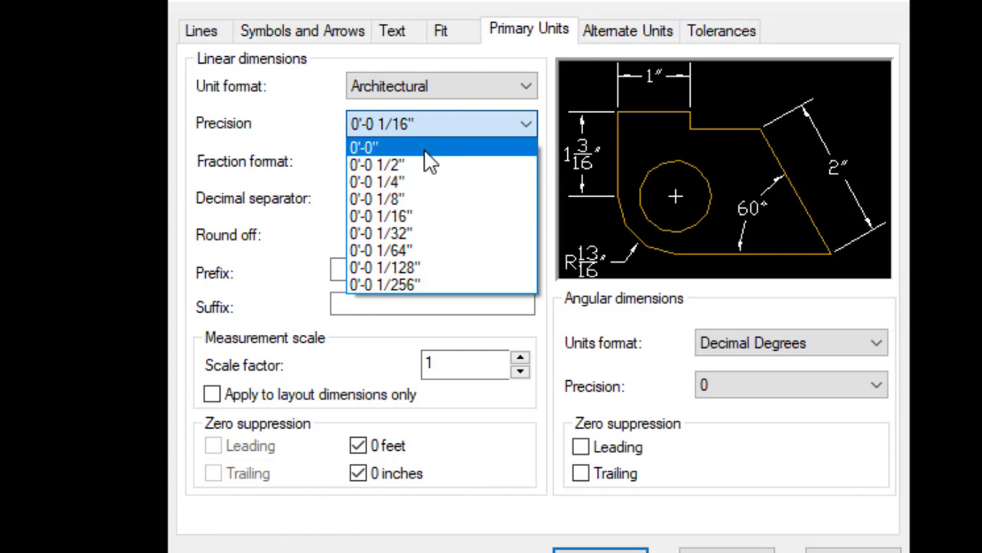
pyautogui.click(429, 151)
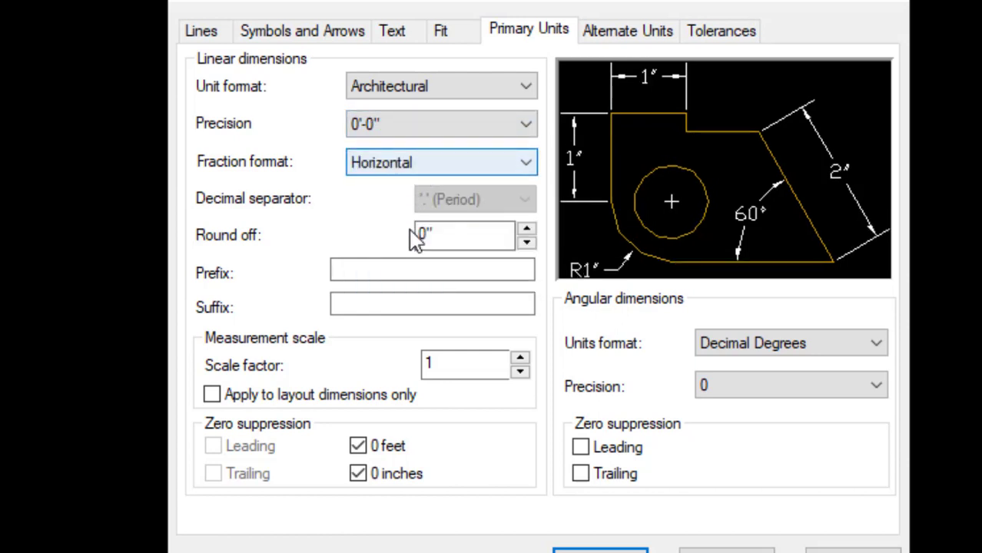
pyautogui.click(457, 362)
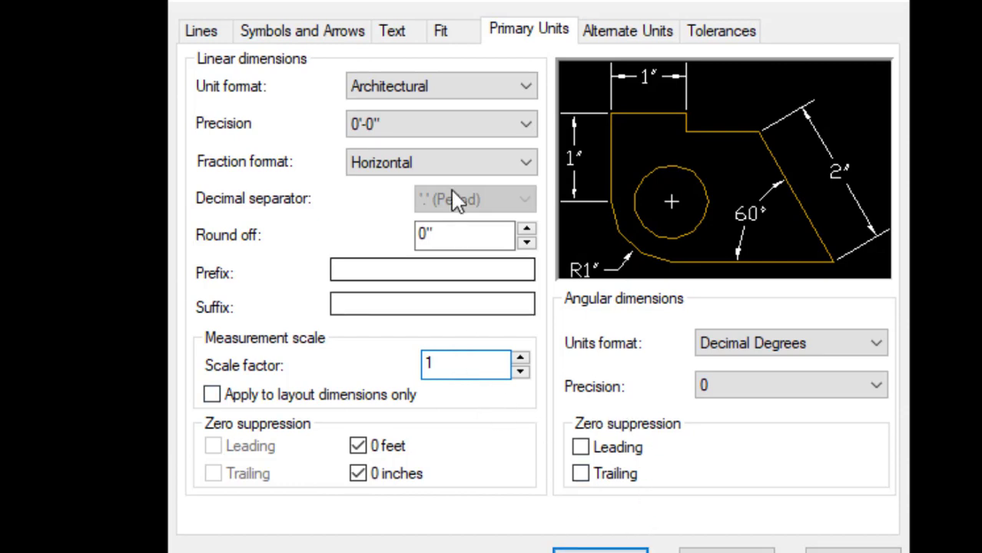
pyautogui.click(406, 33)
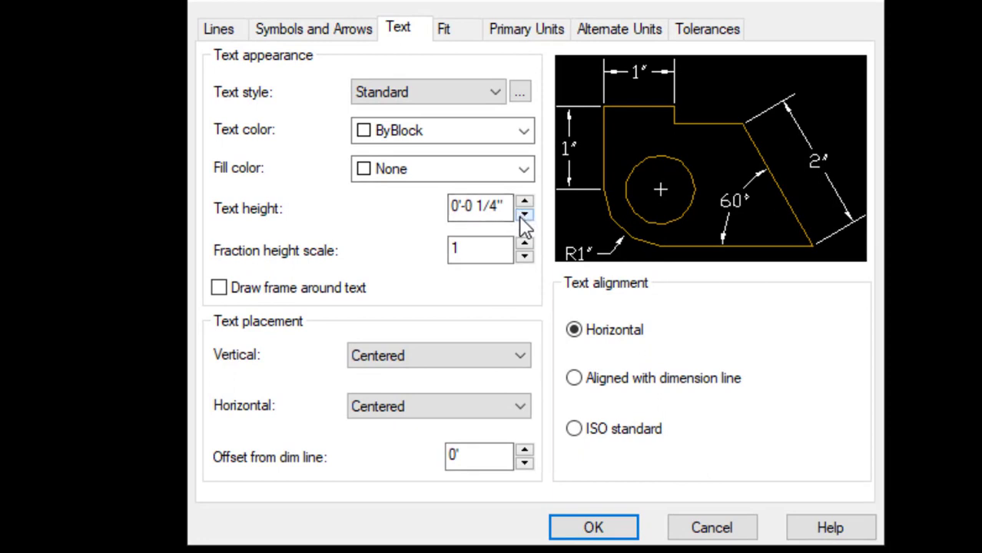
# Set the Standard dimension text height to 1".
pyautogui.click(523, 216)
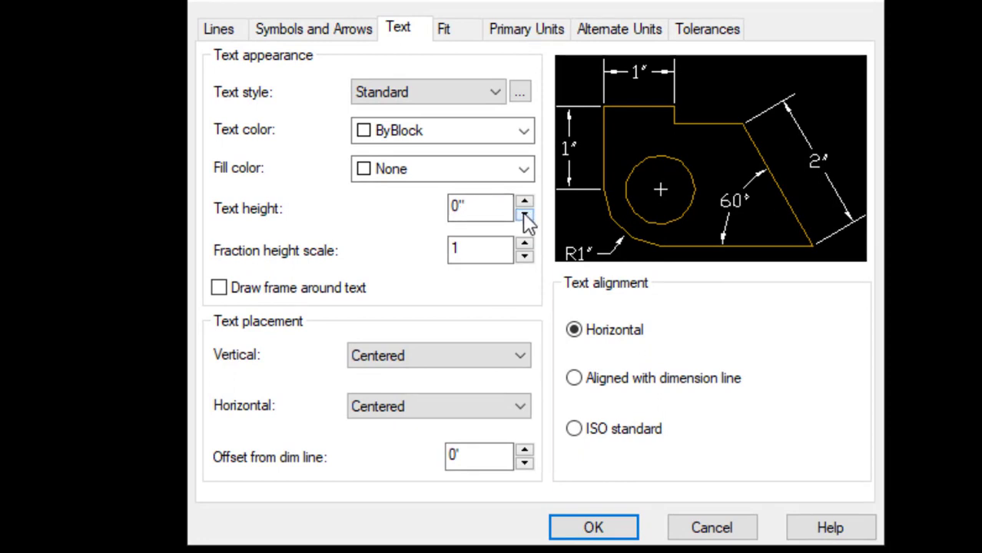
pyautogui.click(524, 204)
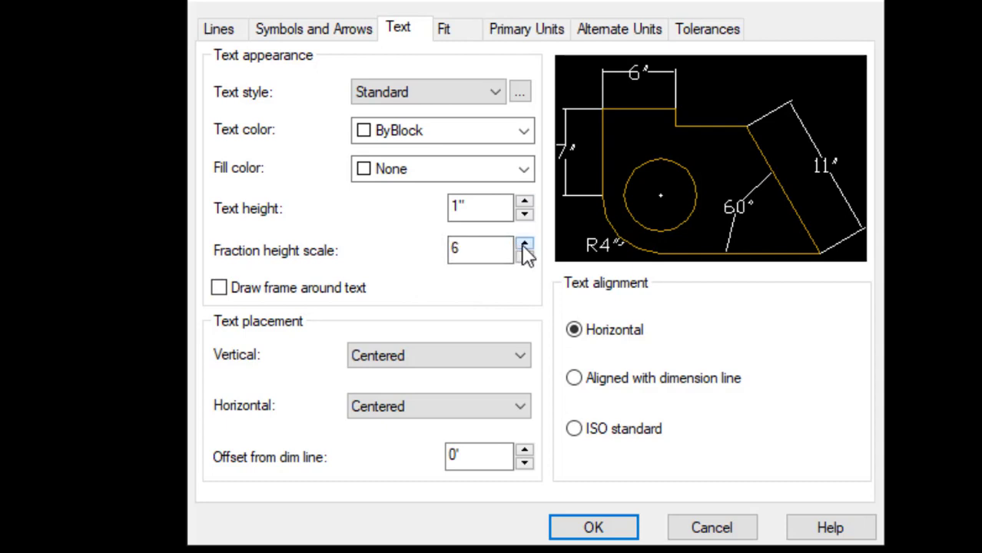
pyautogui.moveTo(525, 253); pyautogui.dragTo(525, 263)
# Set the arrow size to 1" and save the modified dimension style.
pyautogui.click(342, 30)
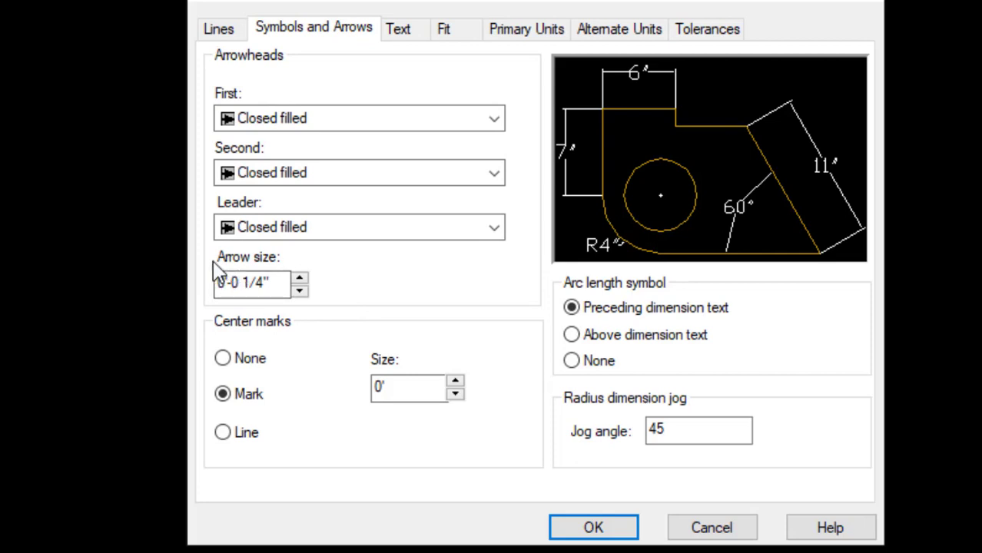
pyautogui.click(261, 282)
pyautogui.click(298, 293)
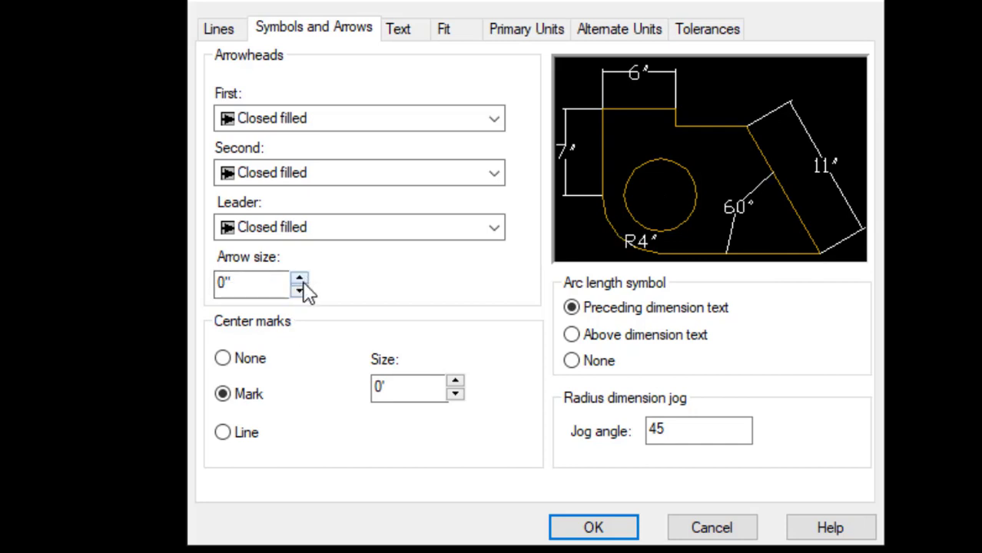
pyautogui.click(301, 280)
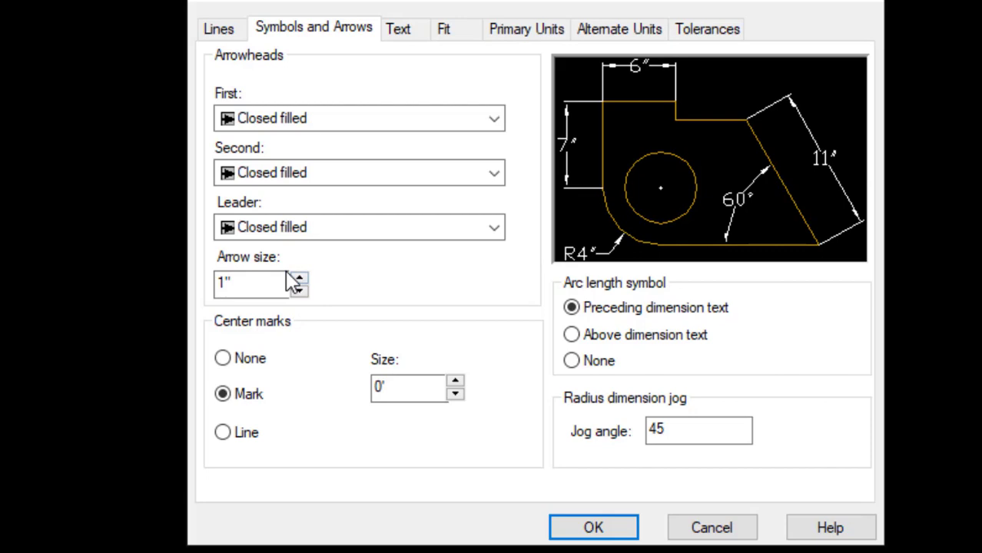
pyautogui.click(602, 531)
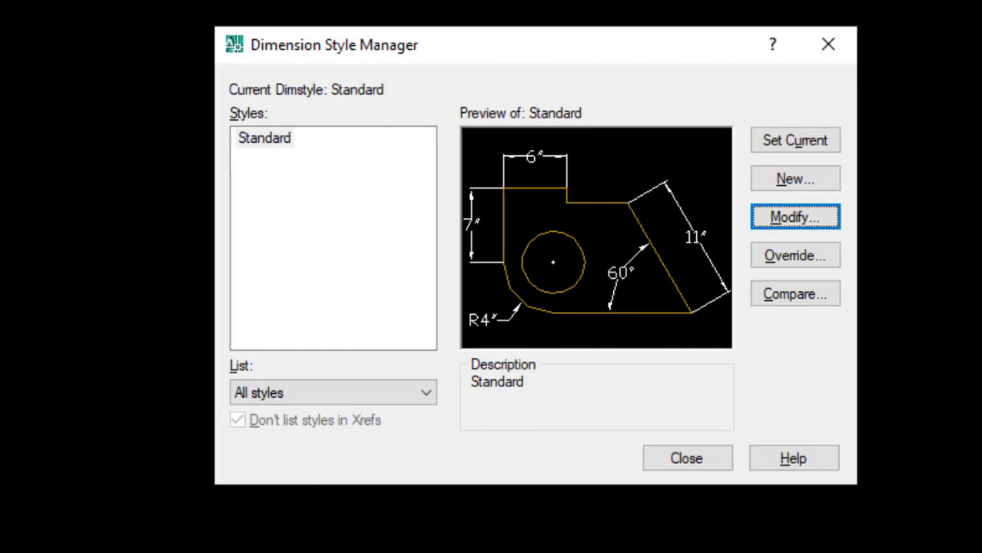
# Make Standard the current dimension style and close the Dimension Style Manager.
pyautogui.click(816, 145)
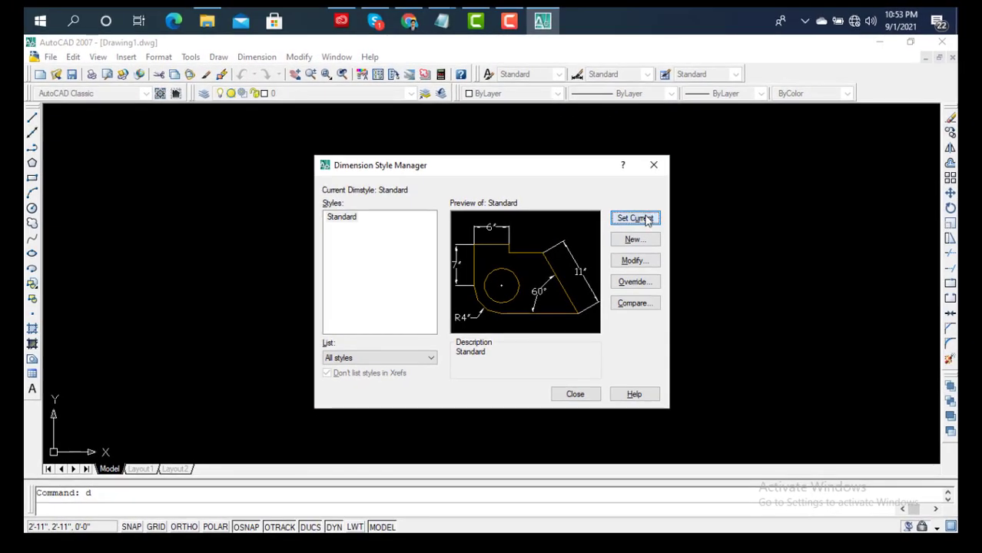
pyautogui.click(574, 395)
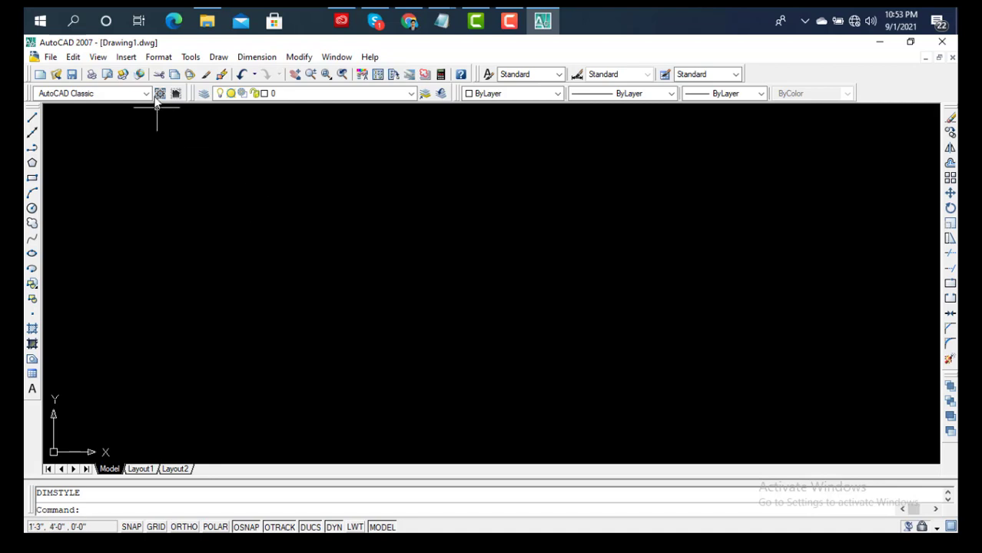
pyautogui.click(161, 62)
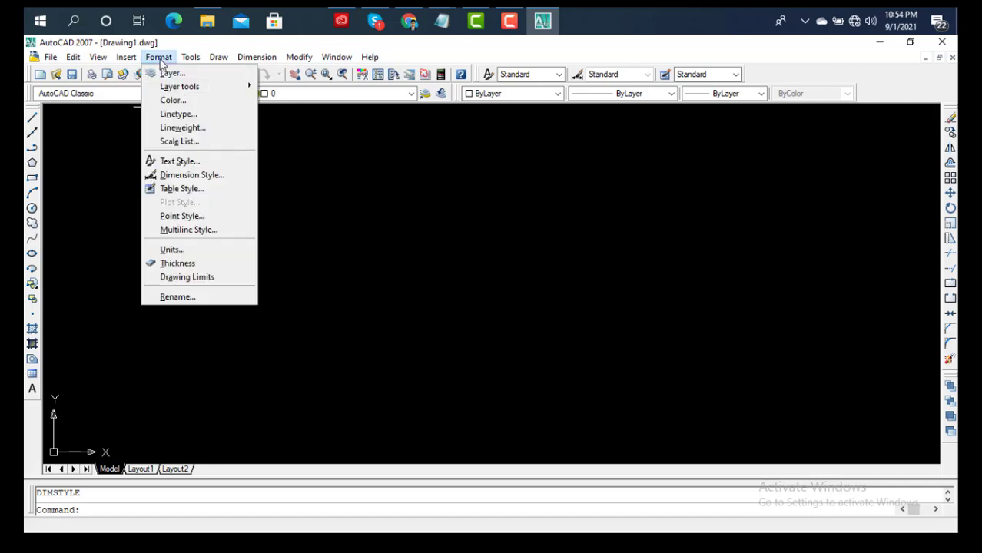
# Set the drawing limits from 0,0 to 1000,1000 and zoom out.
pyautogui.click(204, 283)
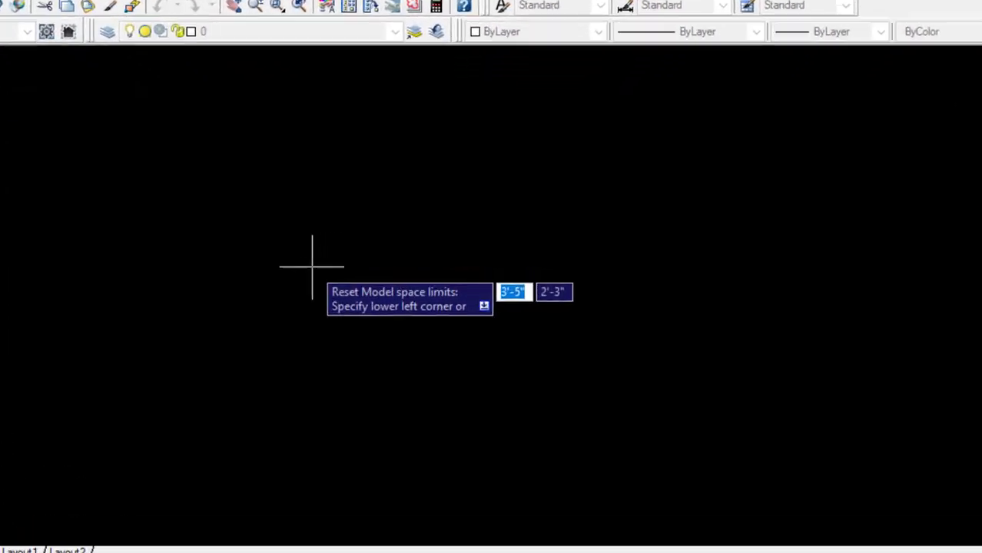
pyautogui.press('Return')
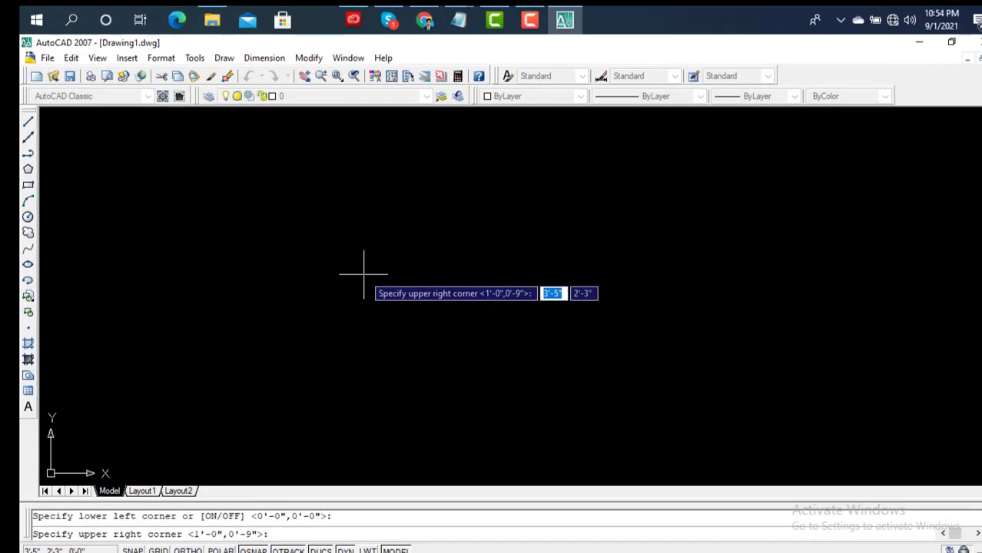
pyautogui.write('1000')
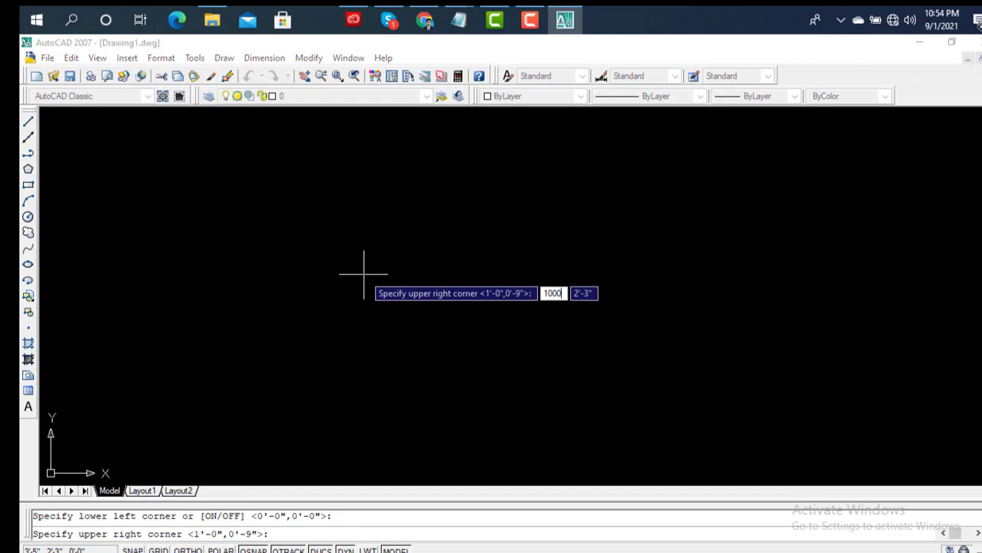
pyautogui.press('Tab')
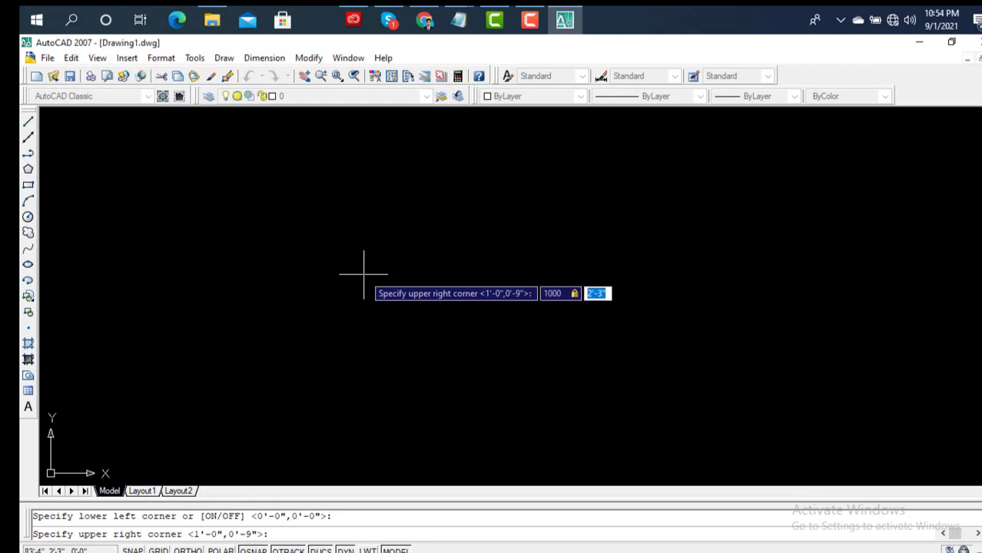
pyautogui.write('1000')
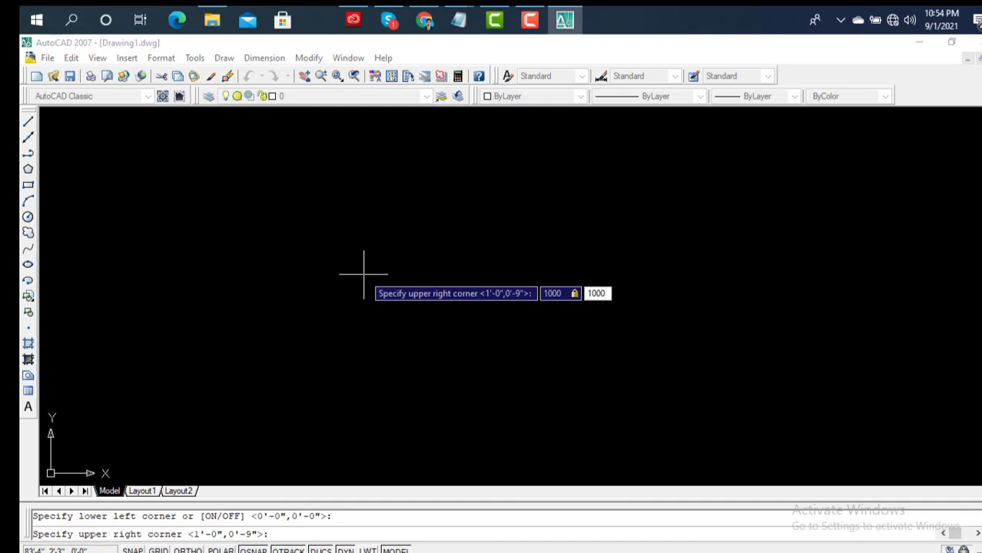
pyautogui.press('Return')
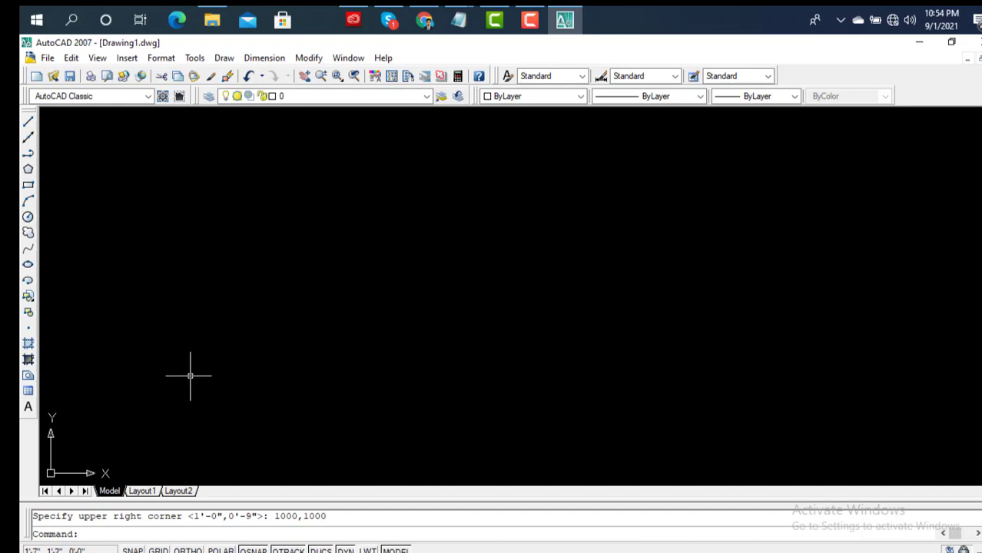
pyautogui.scroll(-10, 418, 331)
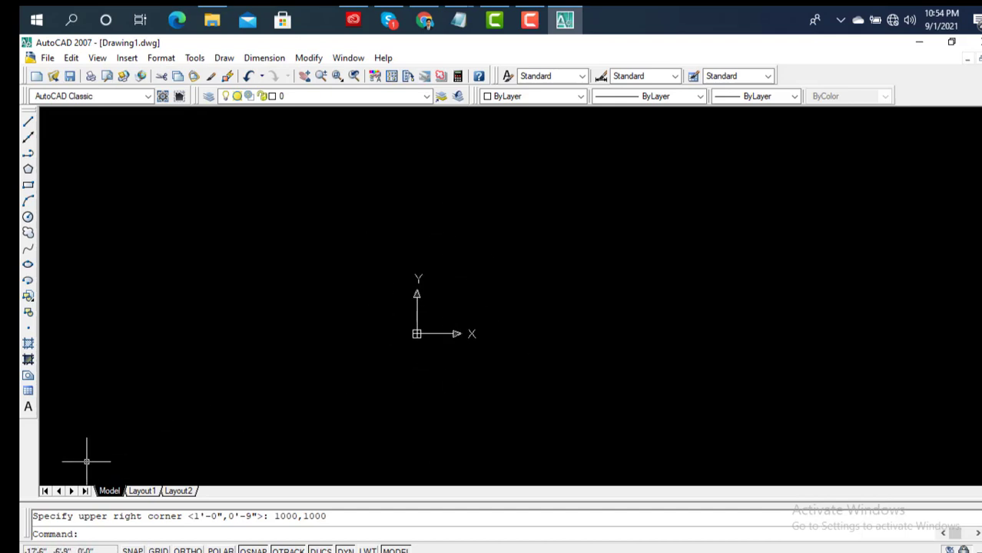
pyautogui.scroll(-3, 166, 457)
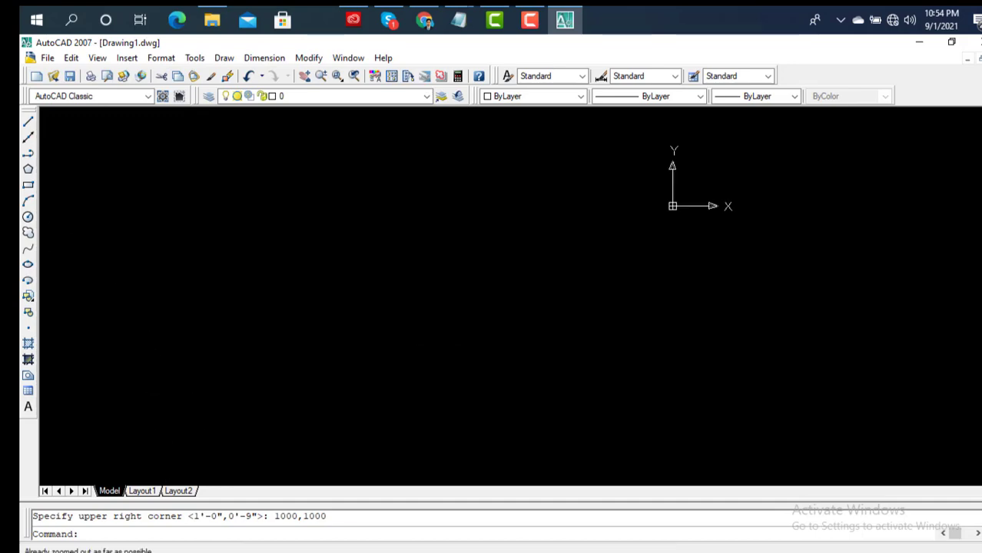
# Uncheck the UCS Icon Origin option so the axes stay at the bottom-left.
pyautogui.click(100, 59)
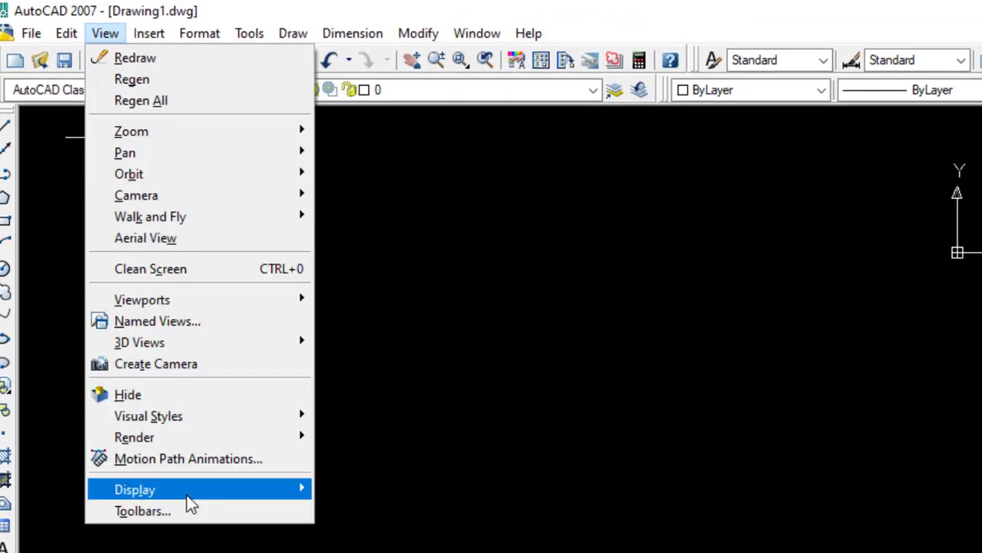
pyautogui.moveTo(73, 314)
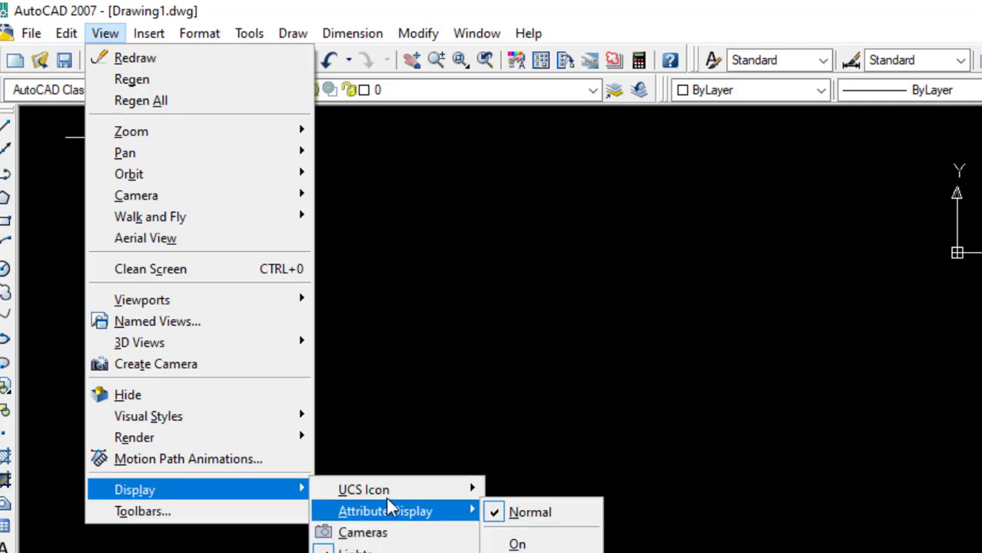
pyautogui.moveTo(209, 317)
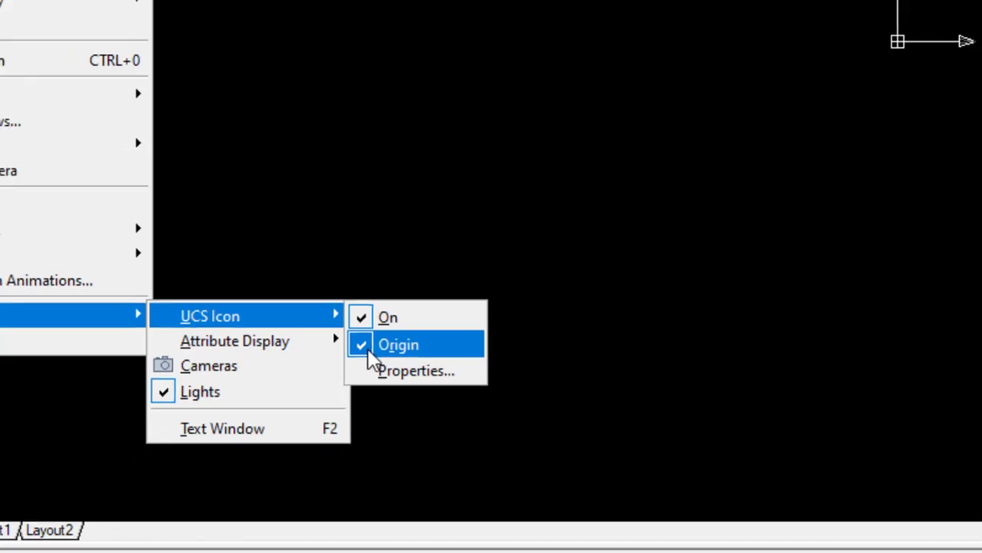
pyautogui.click(372, 355)
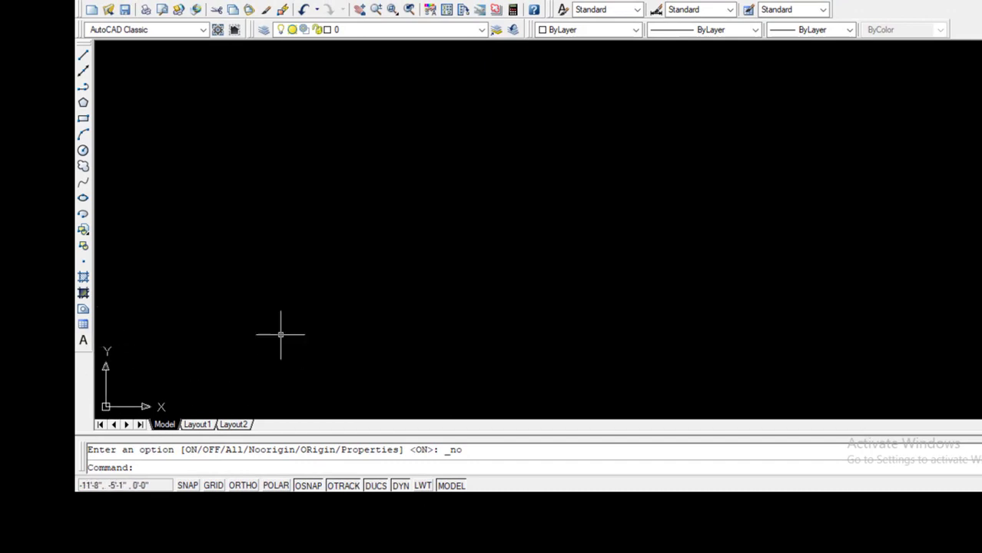
pyautogui.scroll(-3, 210, 382)
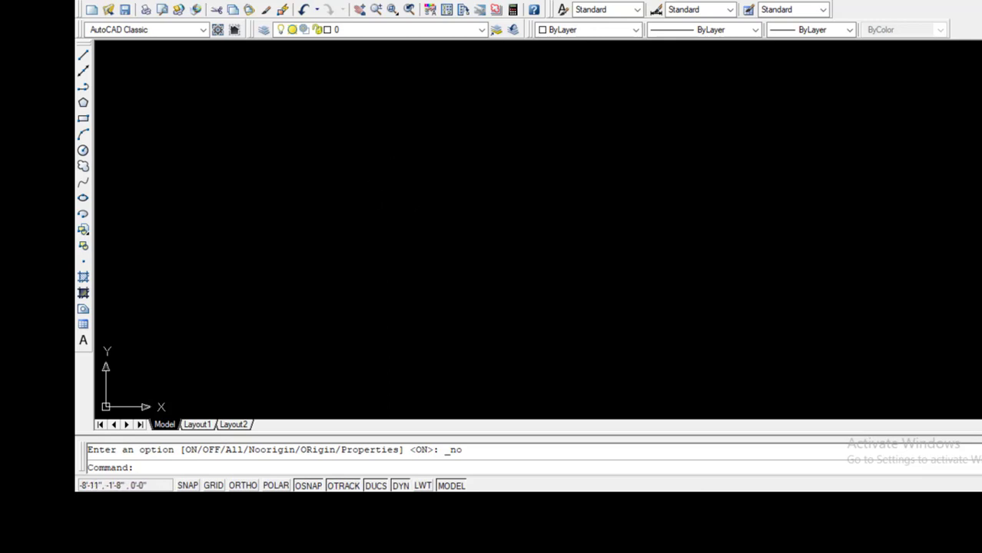
pyautogui.scroll(-2, 375, 210)
pyautogui.scroll(-2, 364, 254)
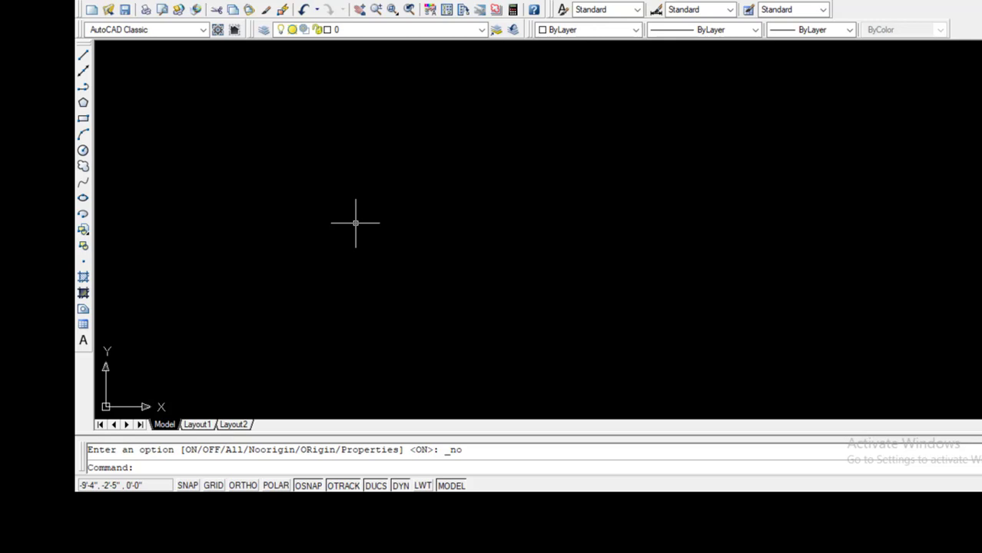
# Enable all object snap modes via OS and Select All.
pyautogui.write('o')
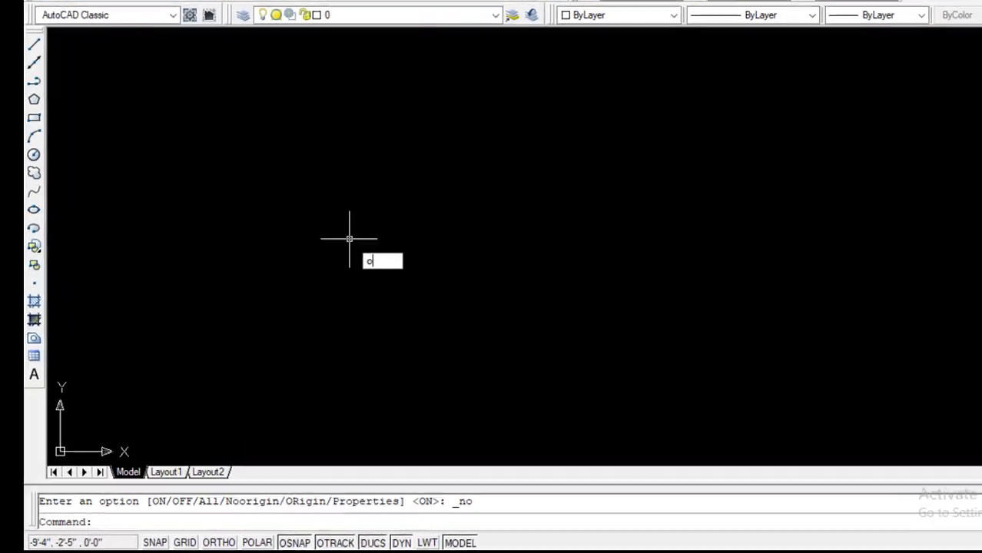
pyautogui.write('s')
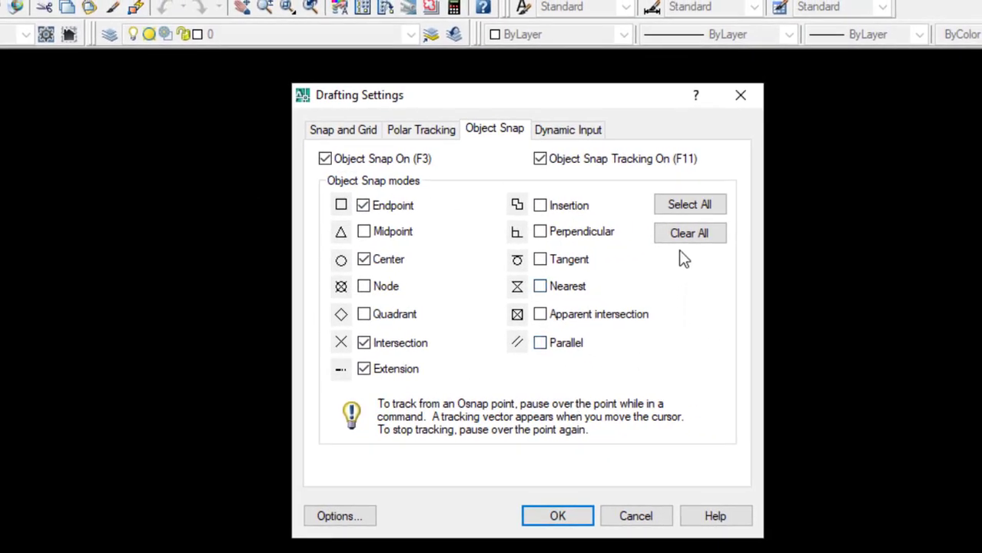
pyautogui.click(686, 206)
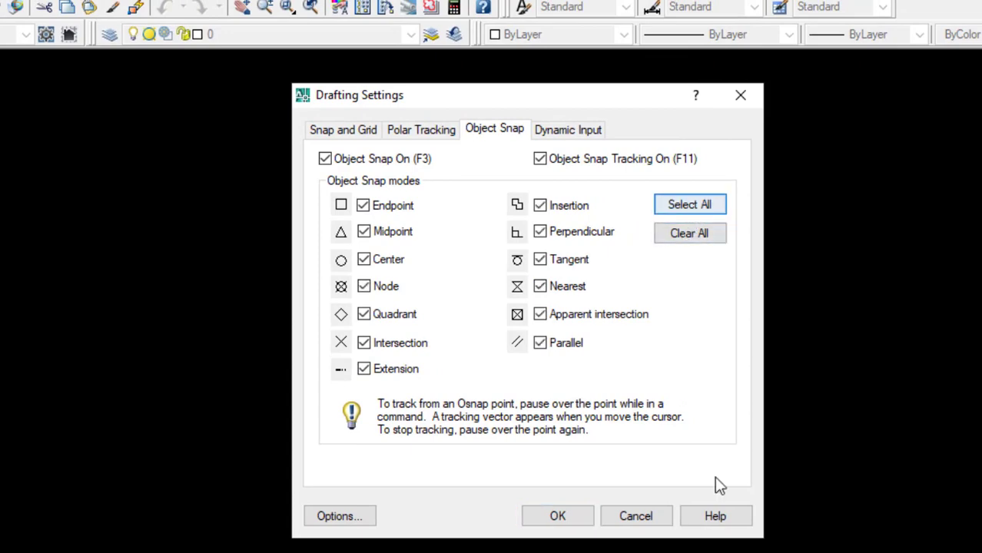
pyautogui.click(560, 521)
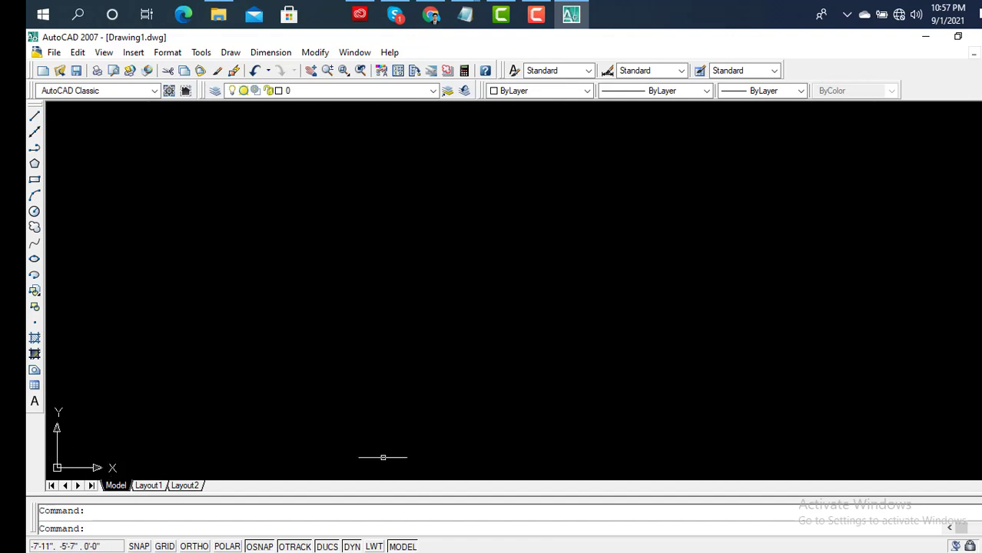
# Draw a first chain of five connected line segments.
pyautogui.click(35, 121)
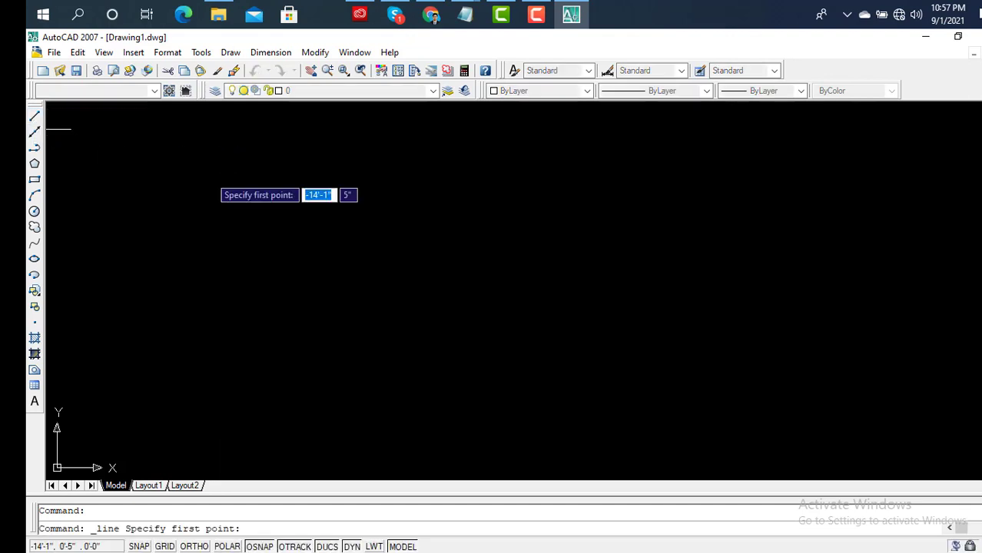
pyautogui.click(249, 216)
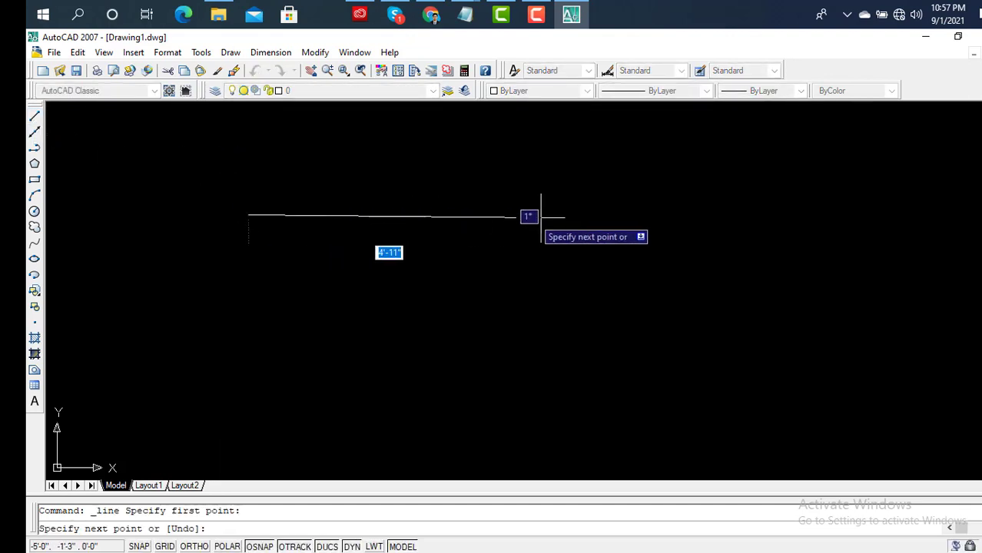
pyautogui.click(539, 271)
pyautogui.click(692, 180)
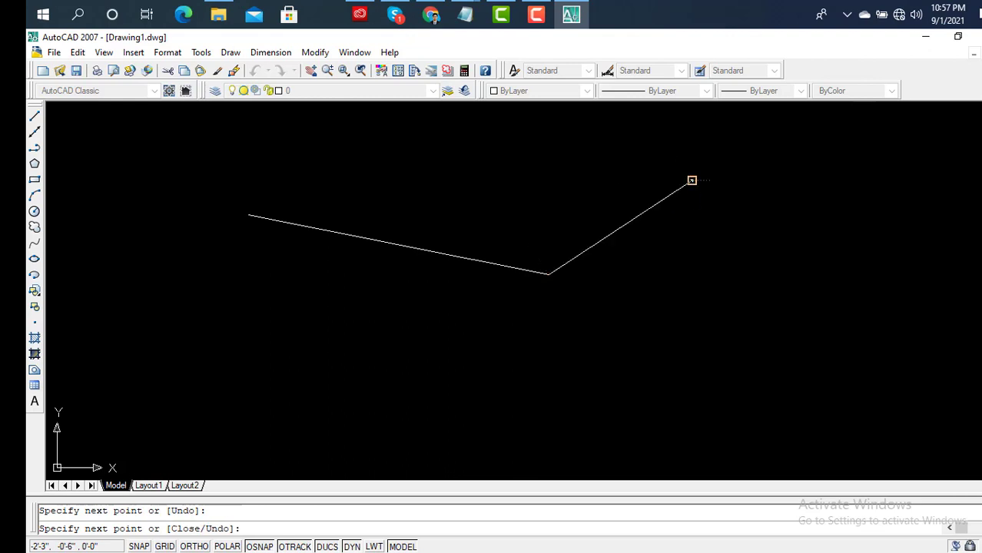
pyautogui.click(516, 165)
pyautogui.click(401, 173)
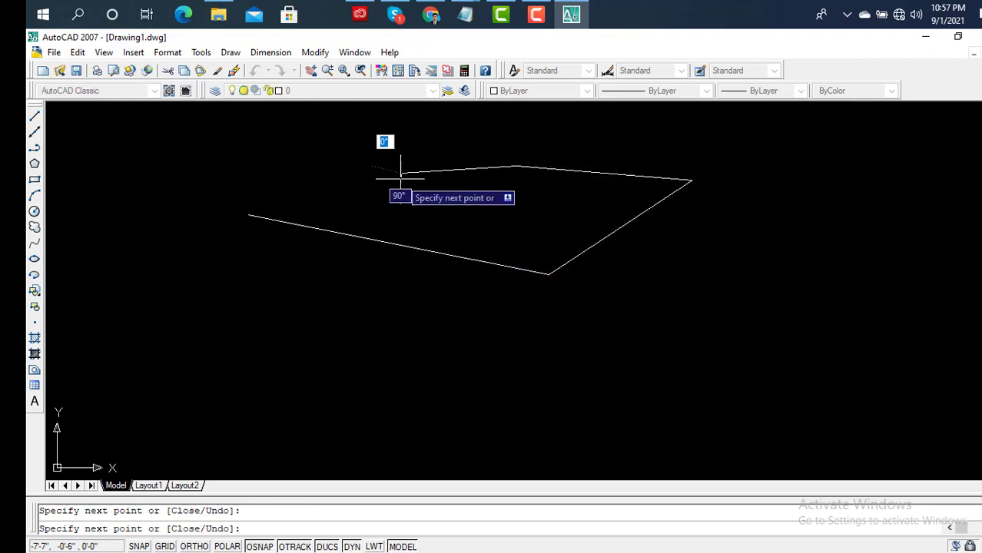
pyautogui.press('Return')
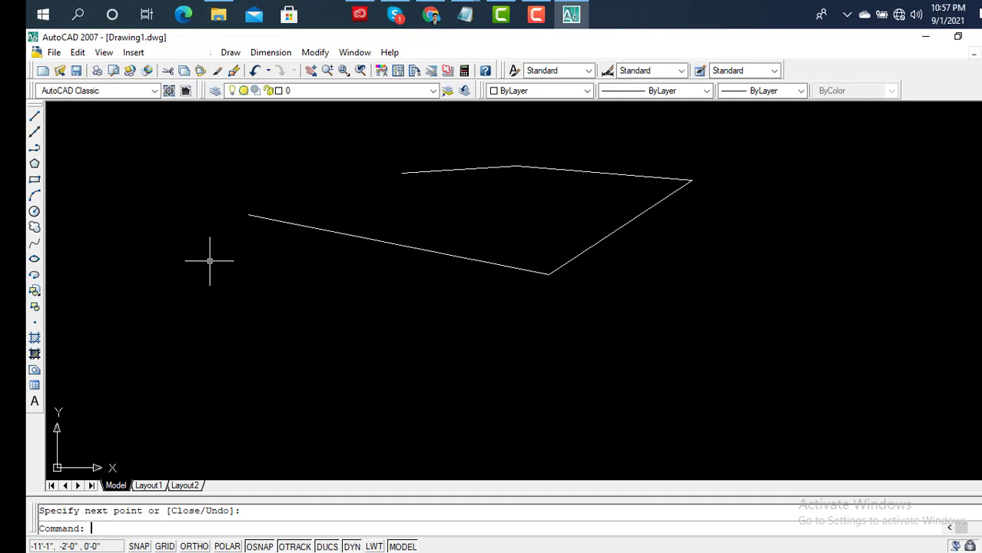
# Draw a second line chain starting with a horizontal 9'-0" segment, then cancel.
pyautogui.write('l')
pyautogui.press('Return')
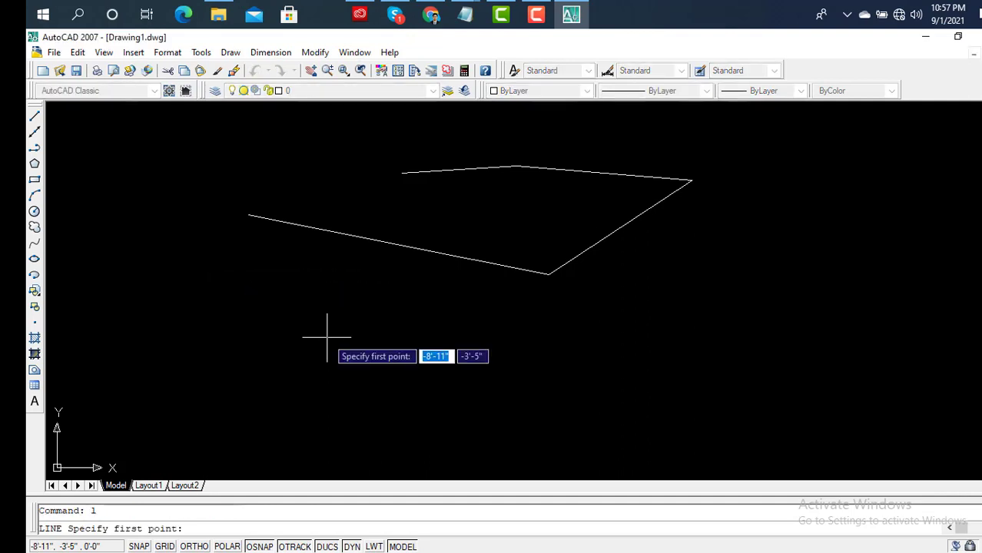
pyautogui.click(268, 334)
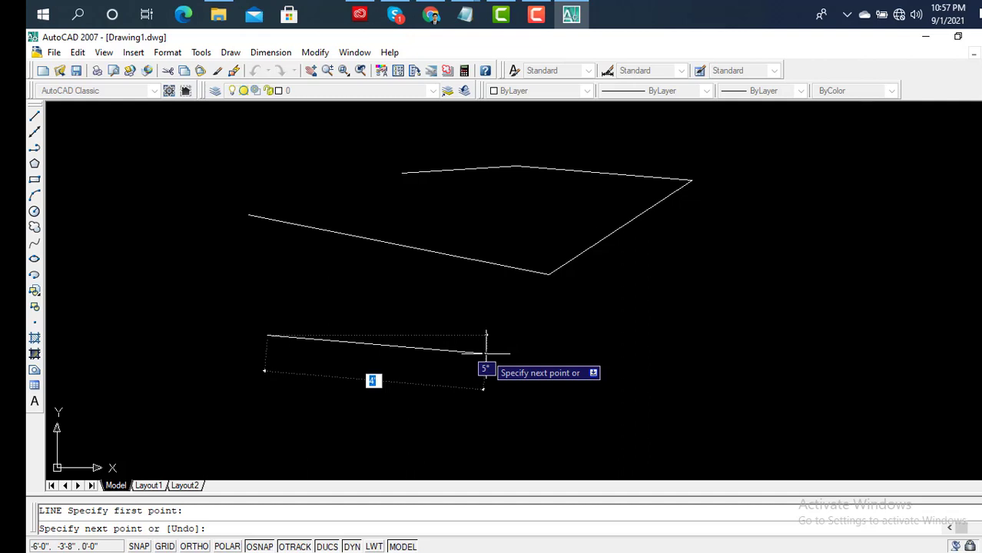
pyautogui.press('F8')
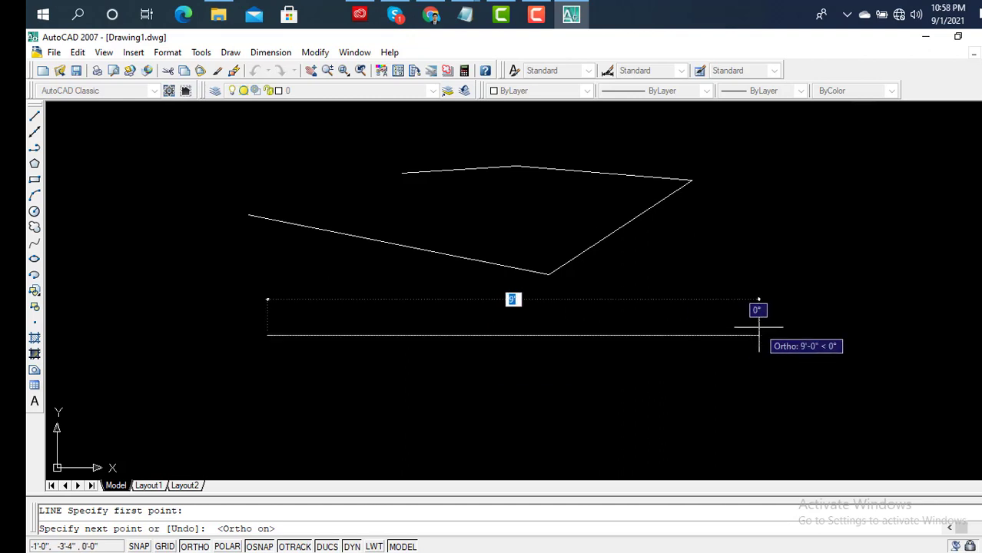
pyautogui.click(758, 326)
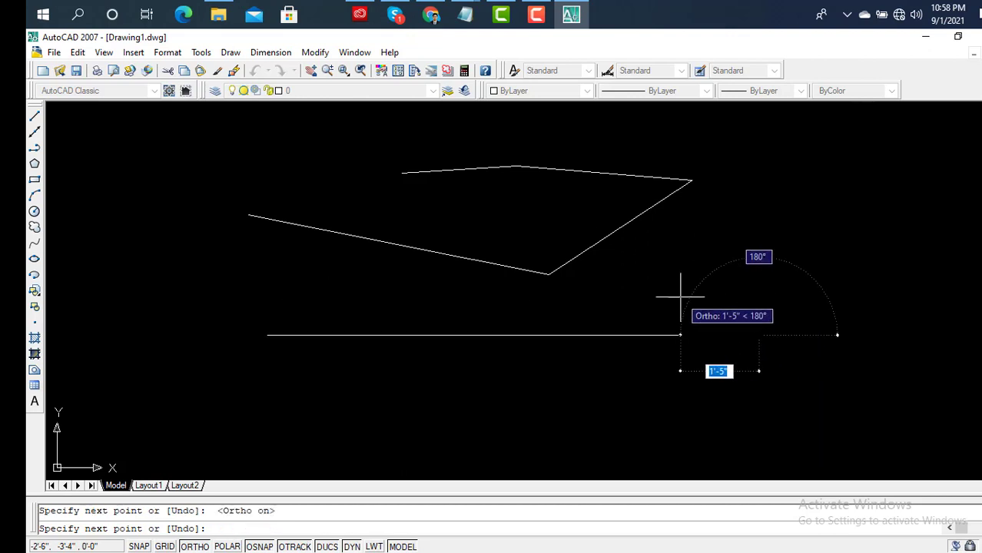
pyautogui.press('F8')
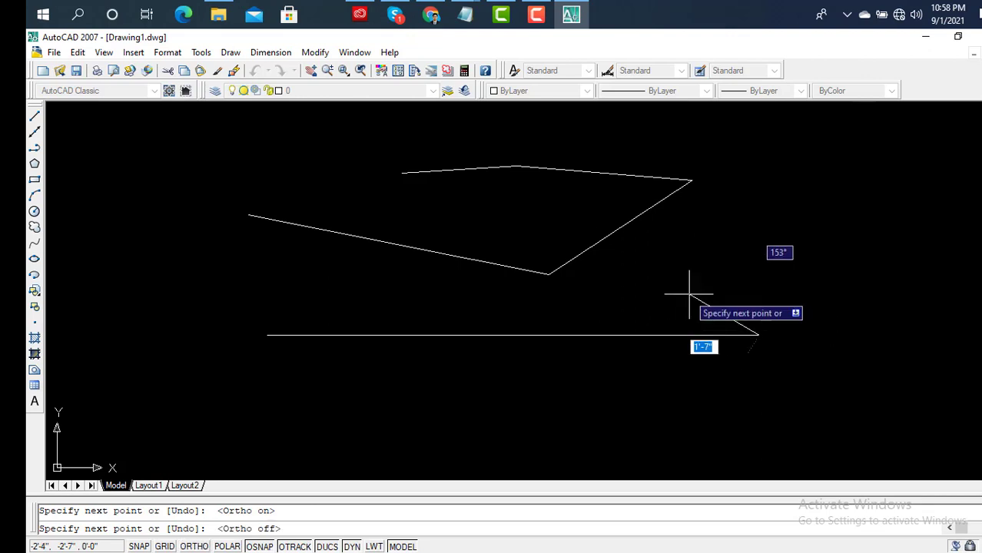
pyautogui.click(803, 181)
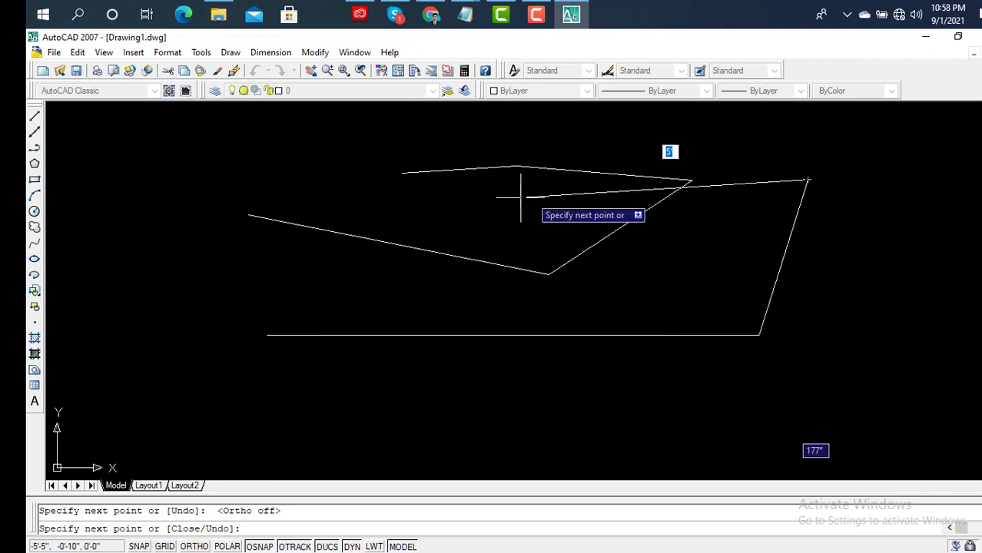
pyautogui.click(494, 199)
pyautogui.click(472, 319)
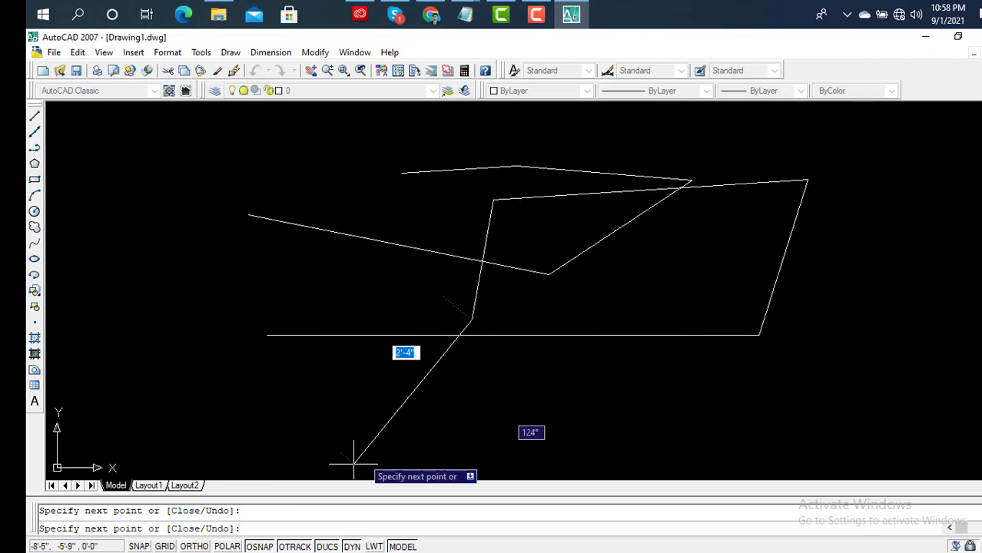
pyautogui.click(351, 428)
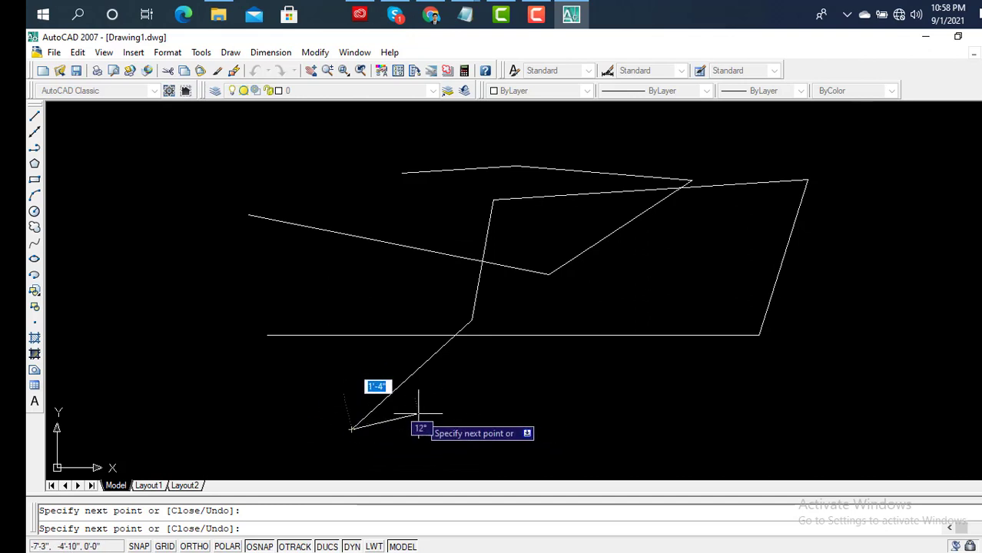
pyautogui.press('Escape')
pyautogui.scroll(-1, 492, 365)
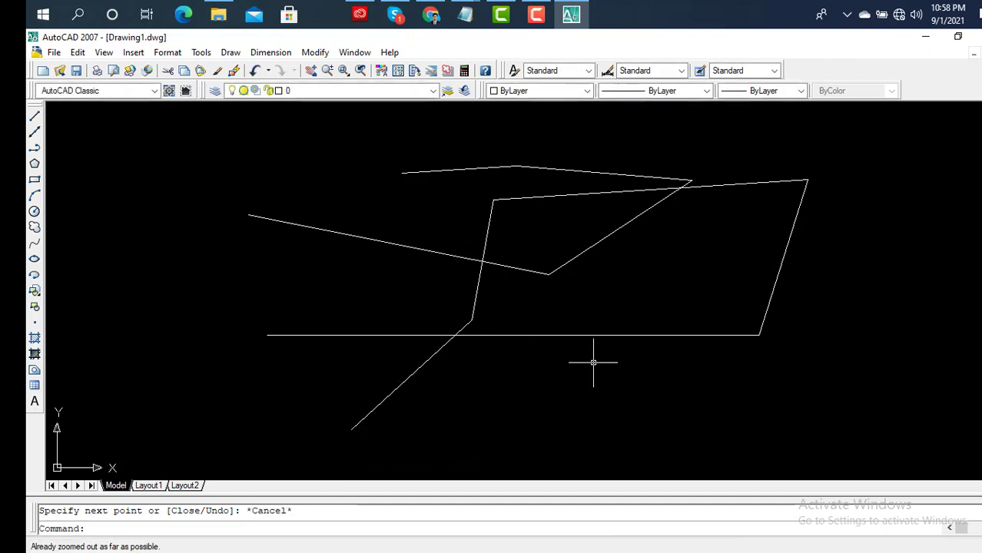
# Delete all the stray line segments and the remaining curve.
pyautogui.scroll(3, 652, 355)
pyautogui.scroll(-4, 646, 357)
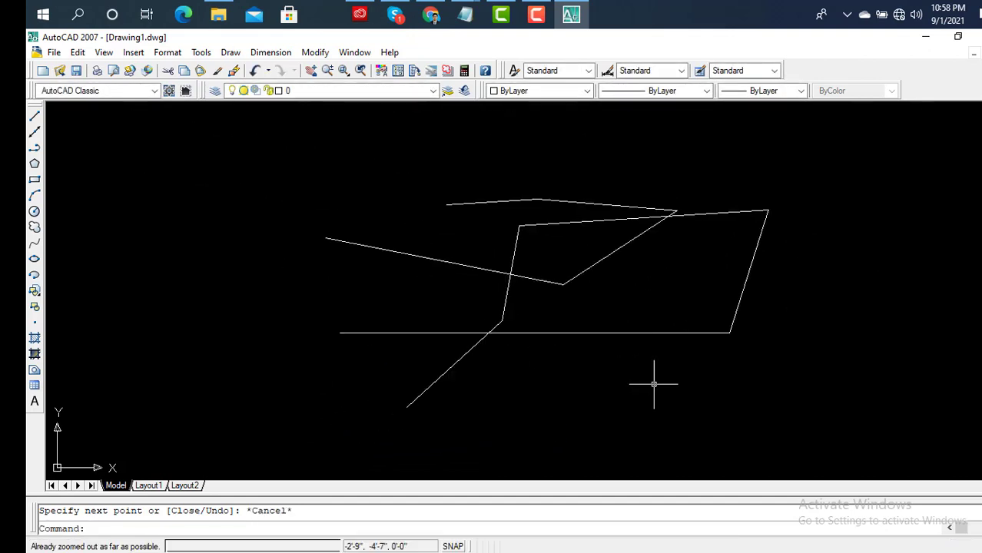
pyautogui.click(784, 349)
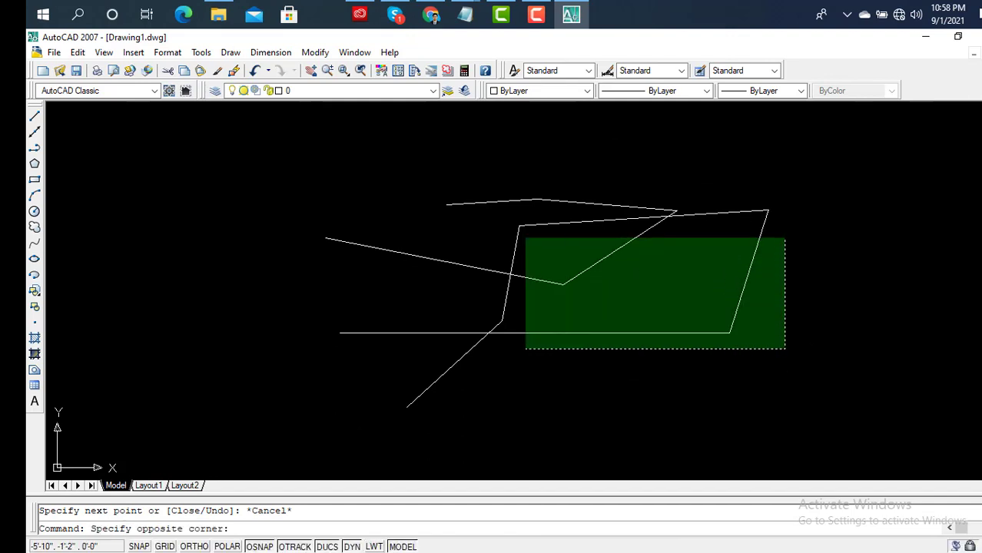
pyautogui.click(422, 224)
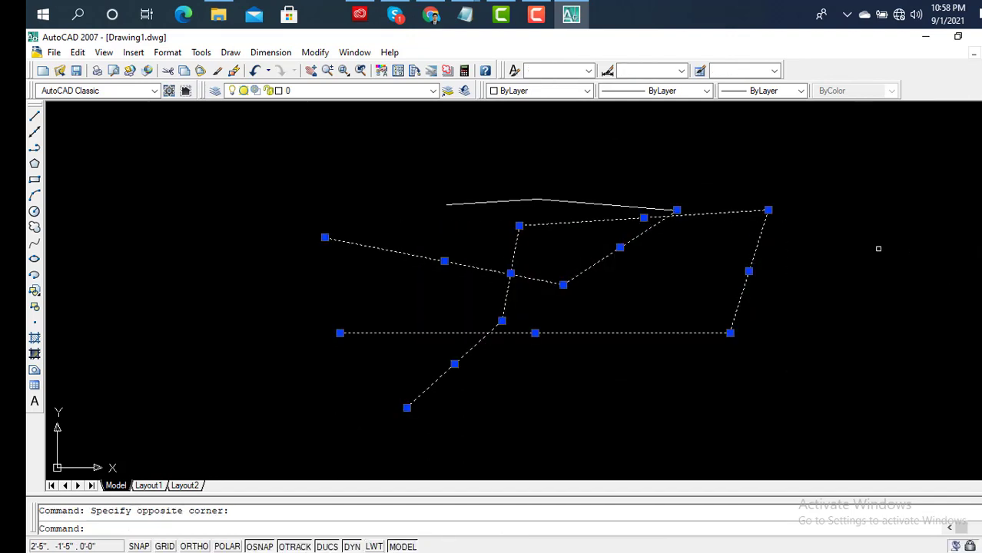
pyautogui.press('Delete')
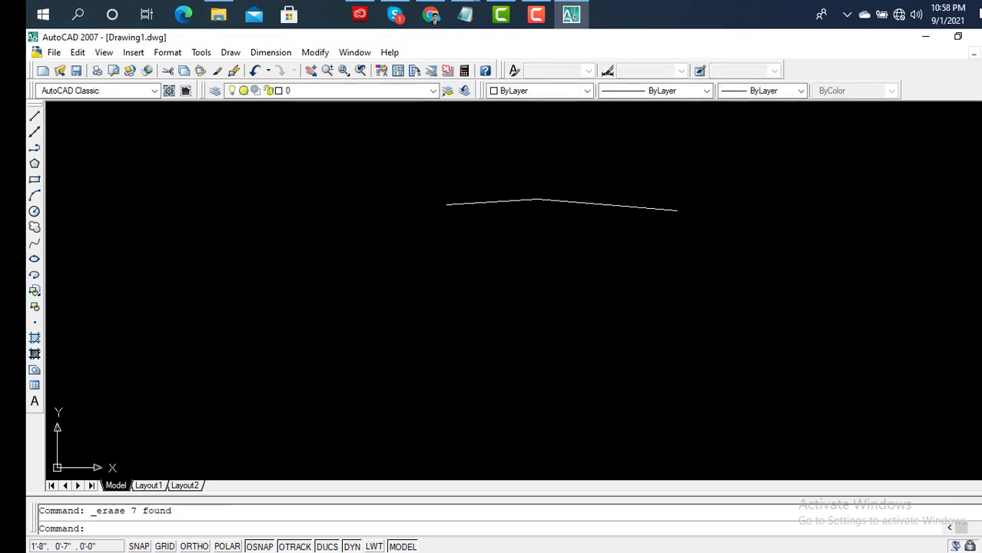
pyautogui.click(845, 161)
pyautogui.click(462, 237)
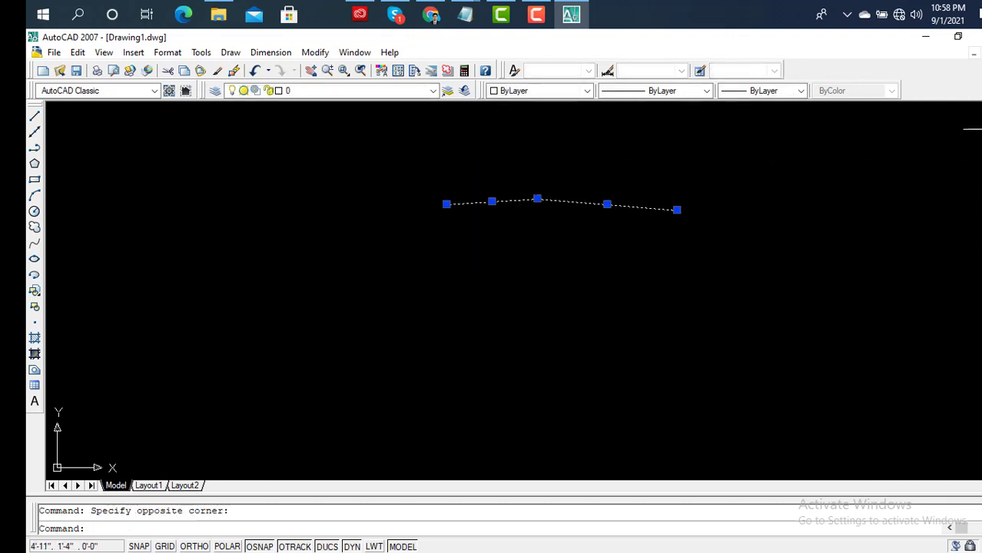
pyautogui.press('Delete')
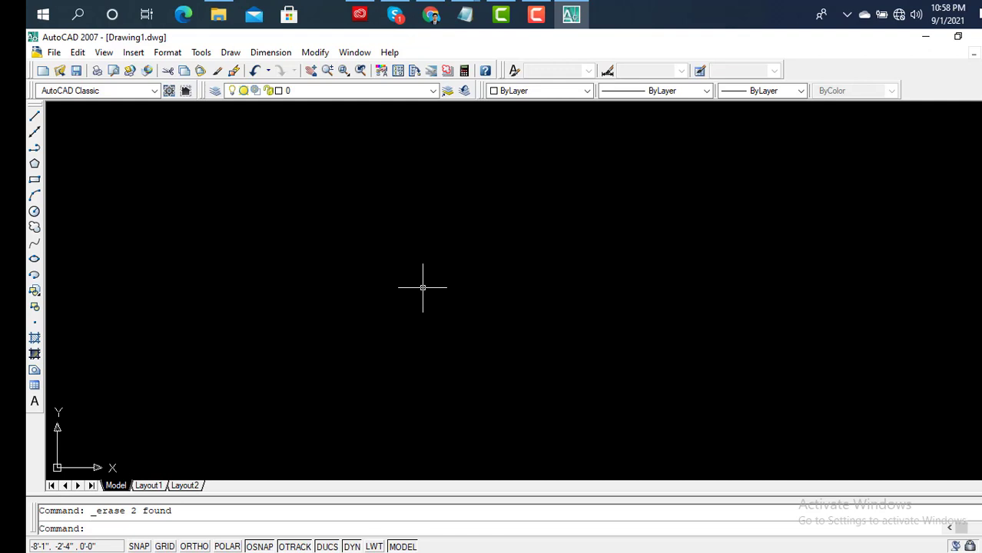
# Zoom All to show the whole empty drawing extent.
pyautogui.write('z')
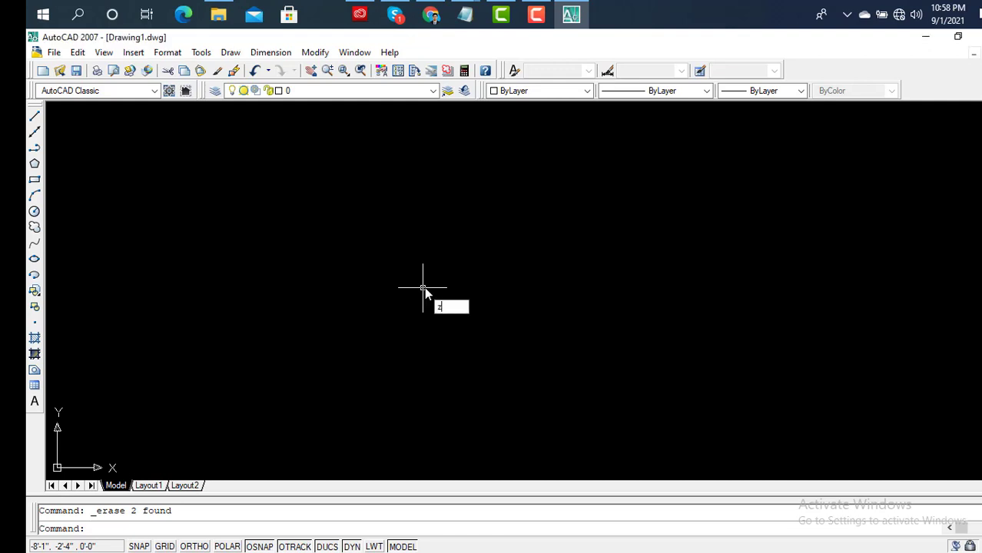
pyautogui.press('Return')
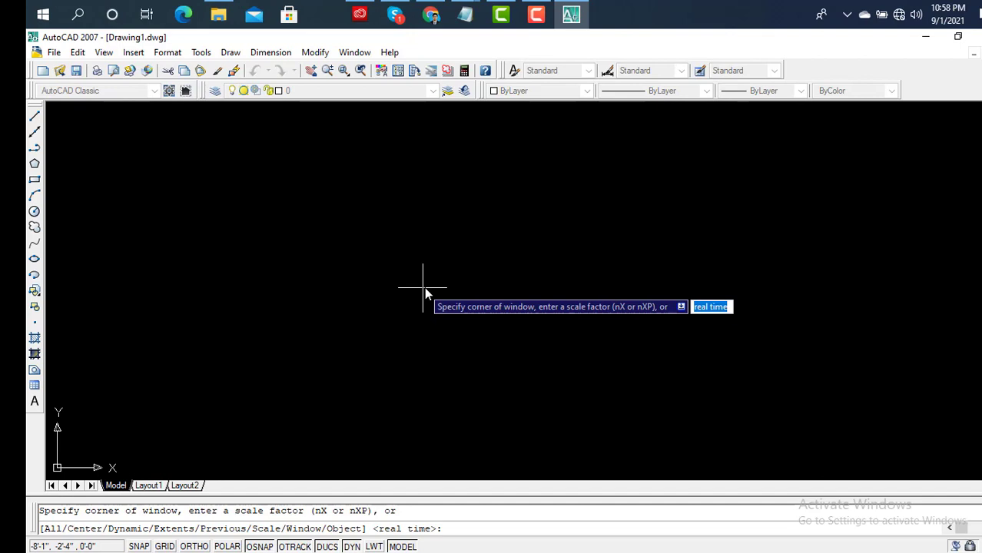
pyautogui.write('a')
pyautogui.press('Return')
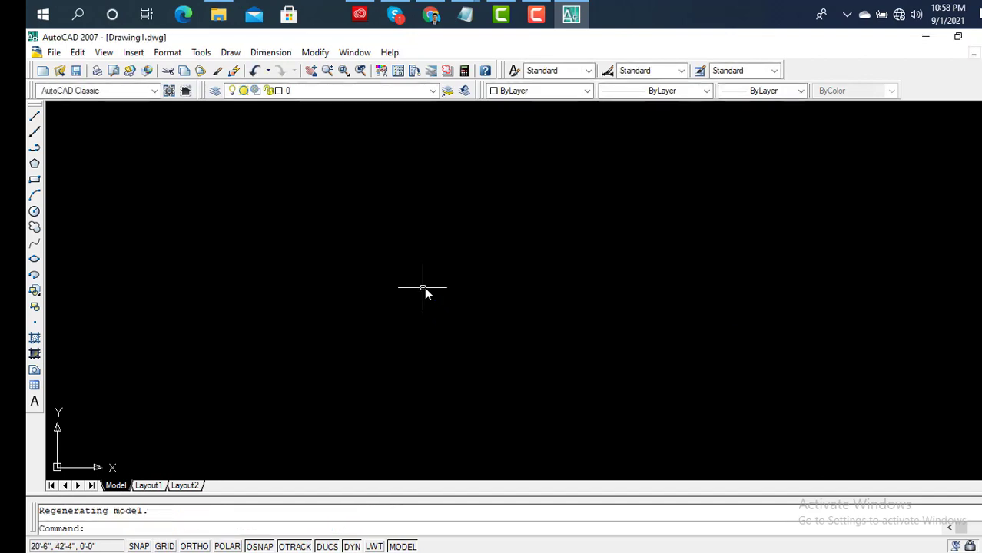
pyautogui.press('Return')
pyautogui.press('Return')
pyautogui.press('Escape')
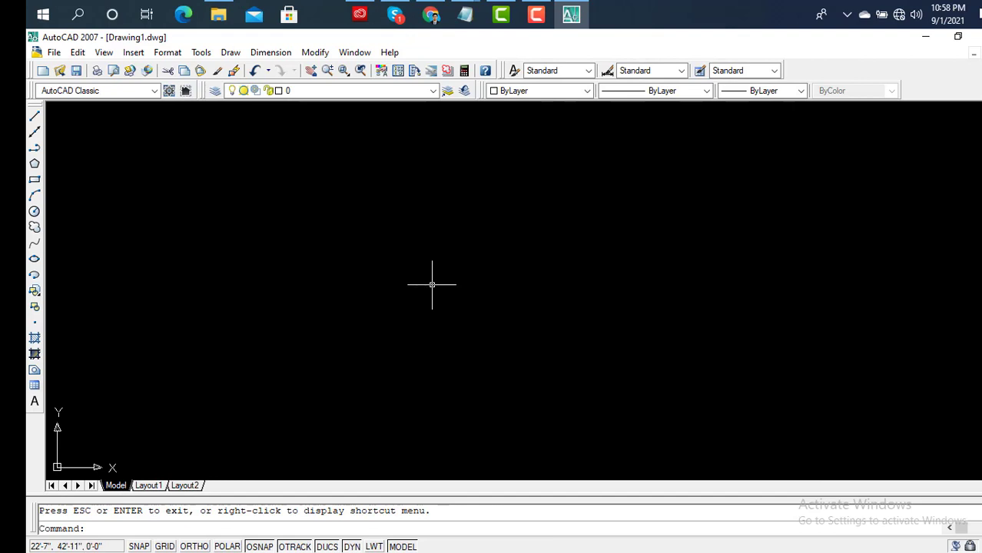
pyautogui.scroll(-2, 432, 285)
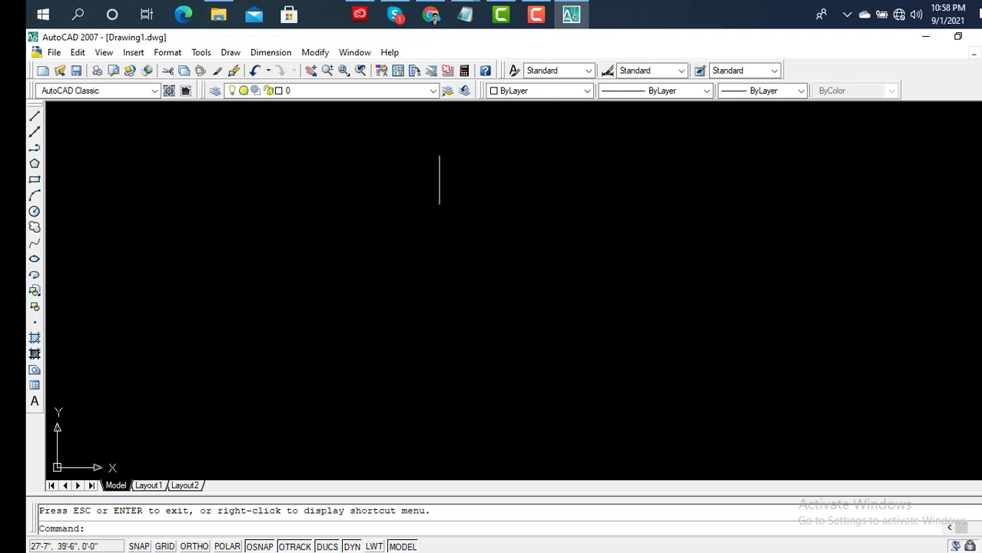
# Start a line, turn on Ortho with F8, then cancel the unfinished line.
pyautogui.click(35, 117)
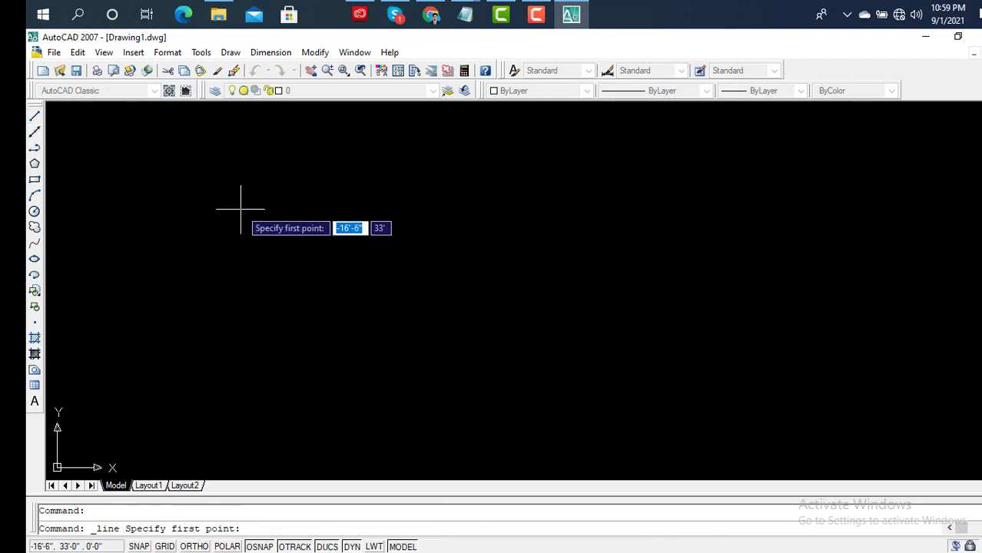
pyautogui.click(300, 205)
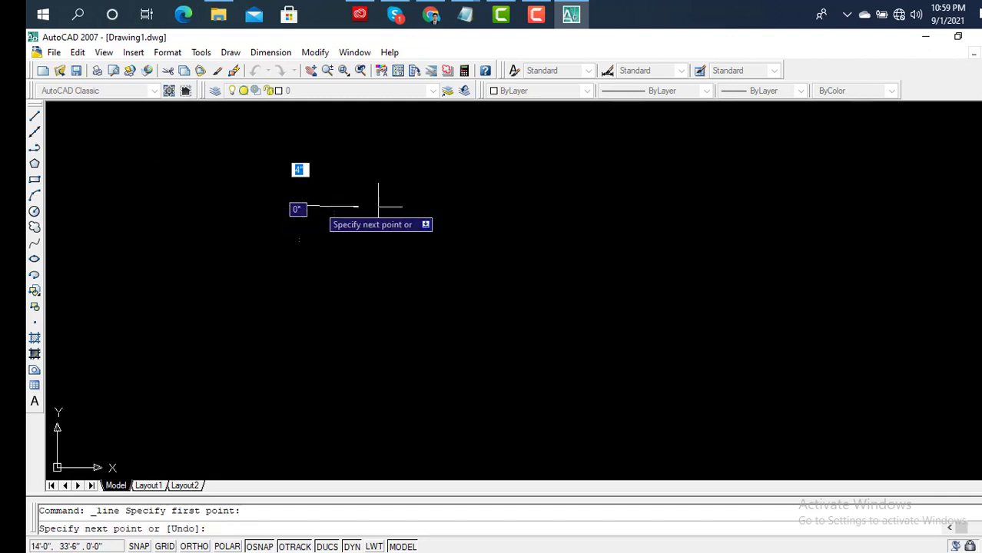
pyautogui.press('F8')
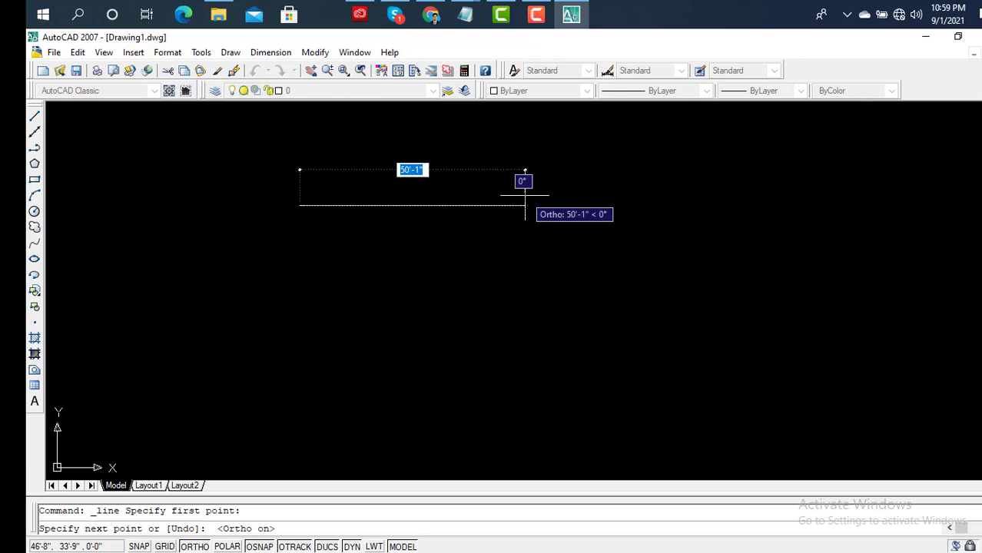
pyautogui.press('Escape')
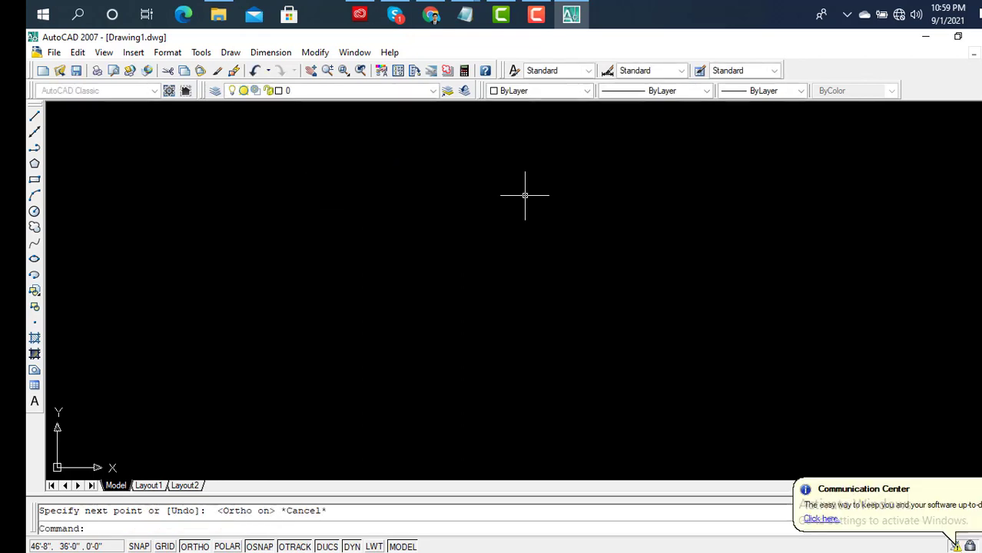
# Draw a single horizontal 10-unit line across the middle of the drawing.
pyautogui.click(34, 117)
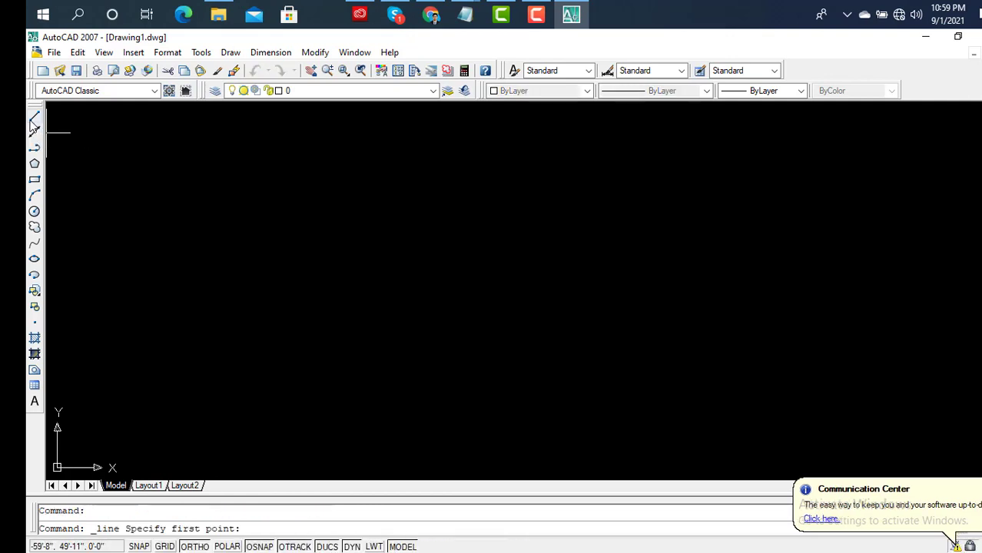
pyautogui.click(336, 219)
pyautogui.write('10')
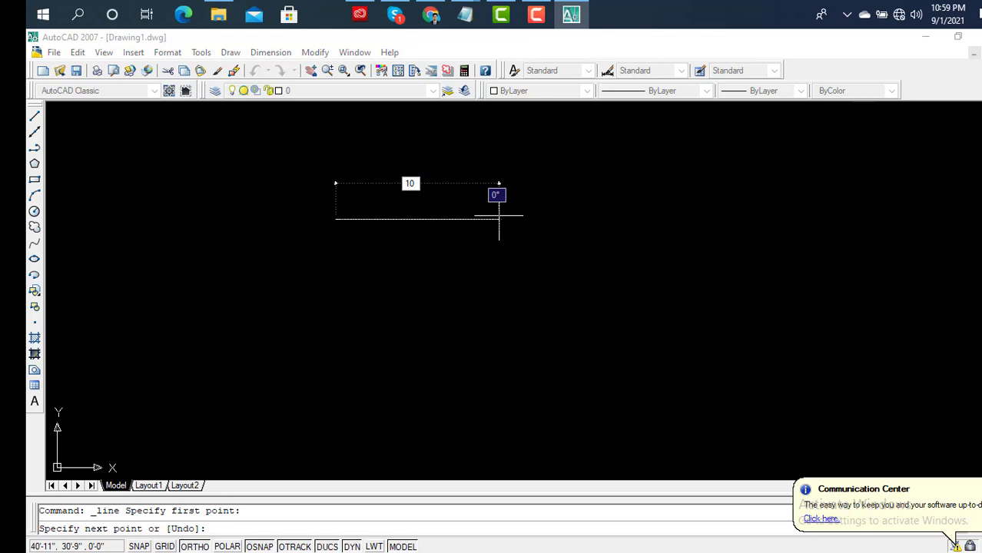
pyautogui.press('Return')
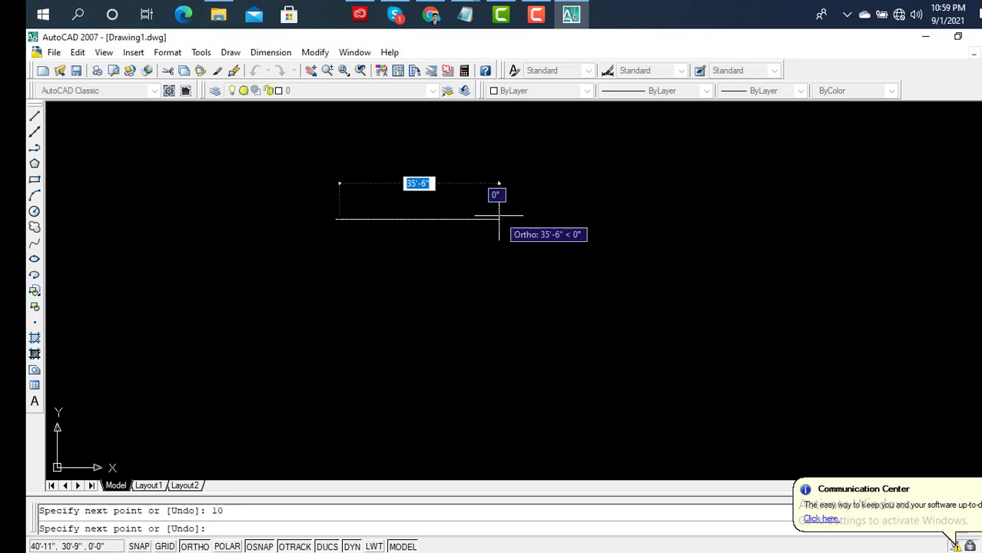
pyautogui.click(499, 219)
pyautogui.press('Return')
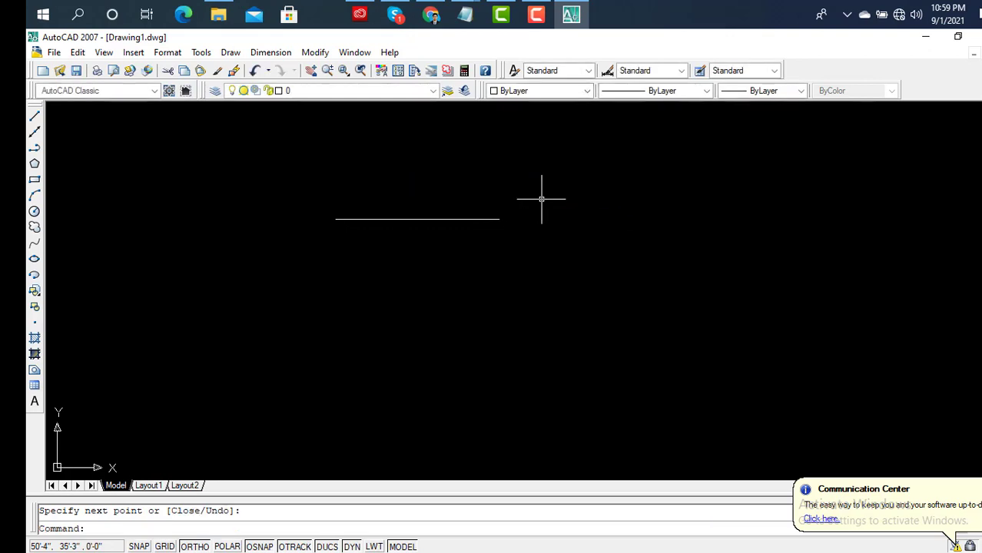
pyautogui.click(286, 58)
# Add a trial linear dimension along the line, then delete it.
pyautogui.click(277, 89)
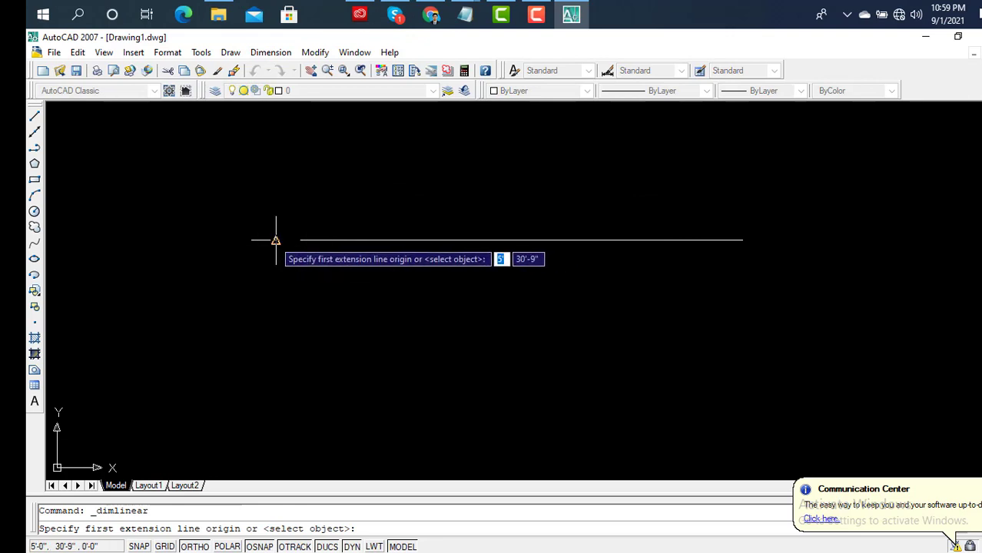
pyautogui.click(273, 240)
pyautogui.click(742, 239)
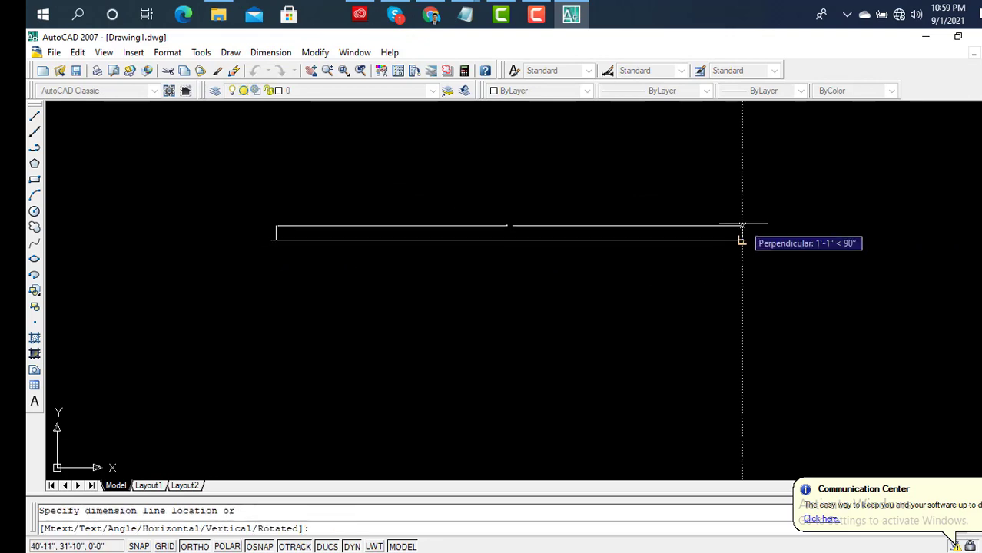
pyautogui.click(739, 215)
pyautogui.scroll(2, 498, 210)
pyautogui.scroll(1, 569, 243)
pyautogui.scroll(-4, 569, 234)
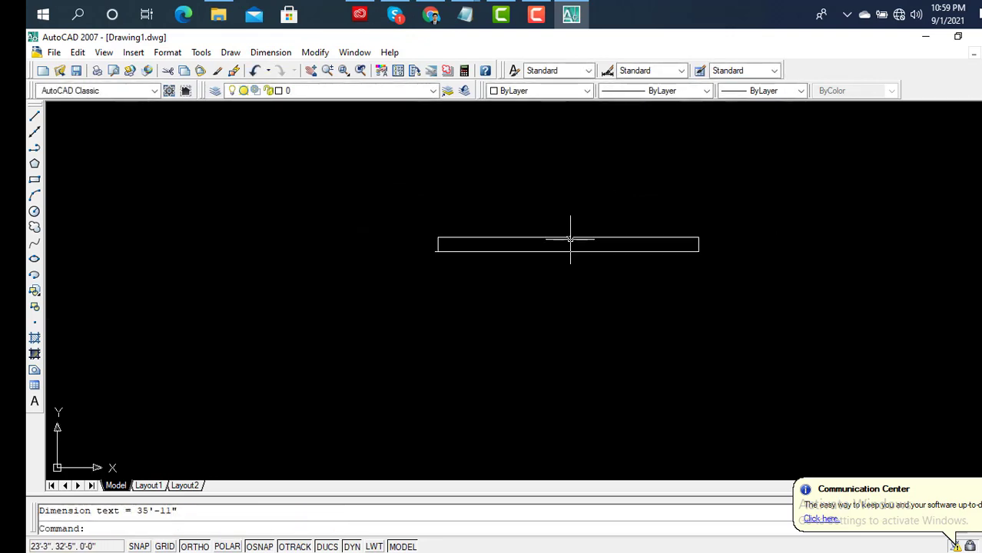
pyautogui.click(572, 237)
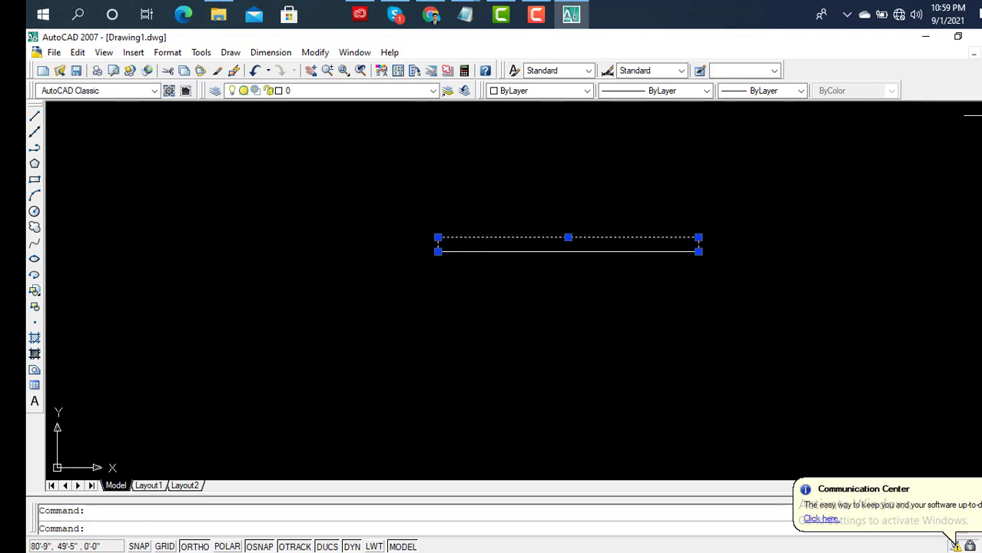
pyautogui.press('Delete')
# Draw another horizontal line just above the first, shifted slightly left.
pyautogui.click(34, 116)
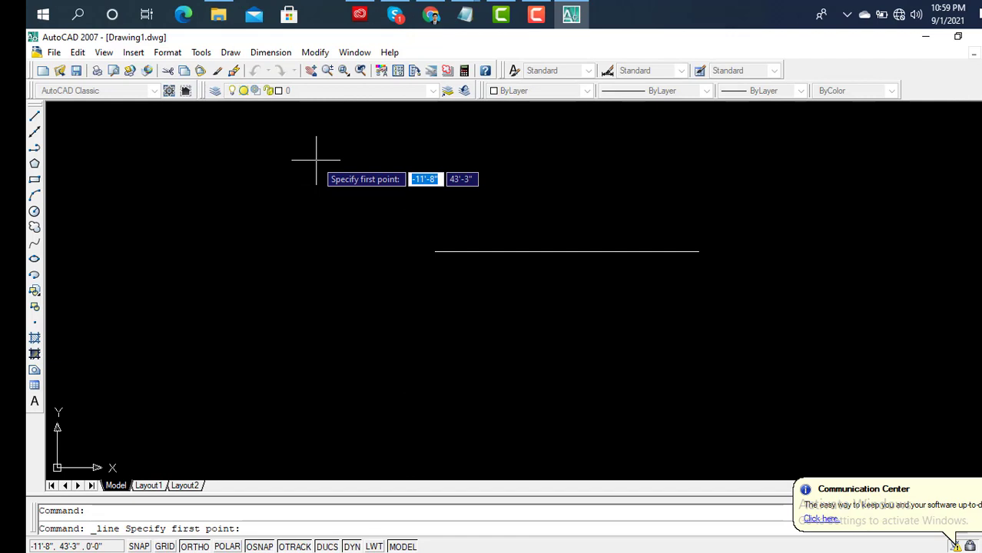
pyautogui.write('10')
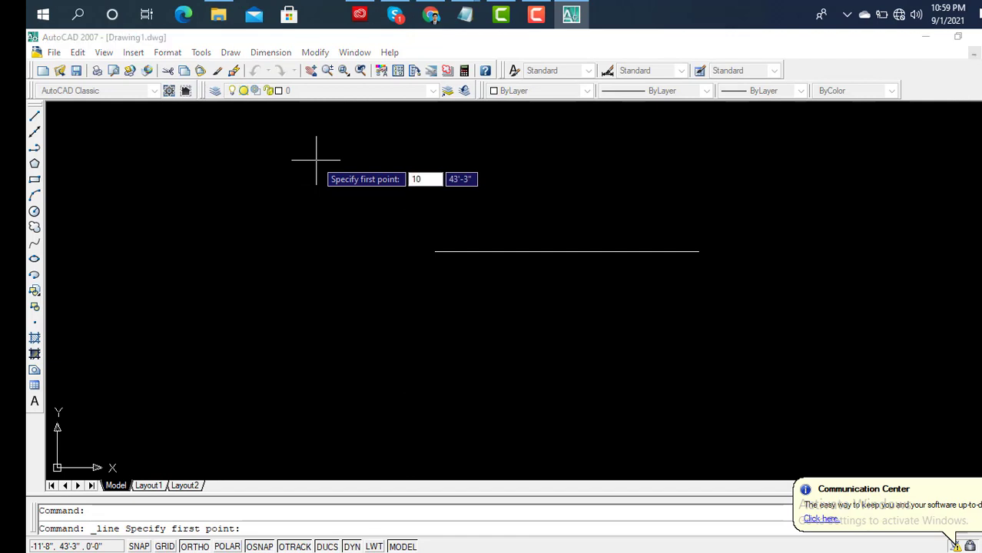
pyautogui.press('Return')
pyautogui.click(319, 146)
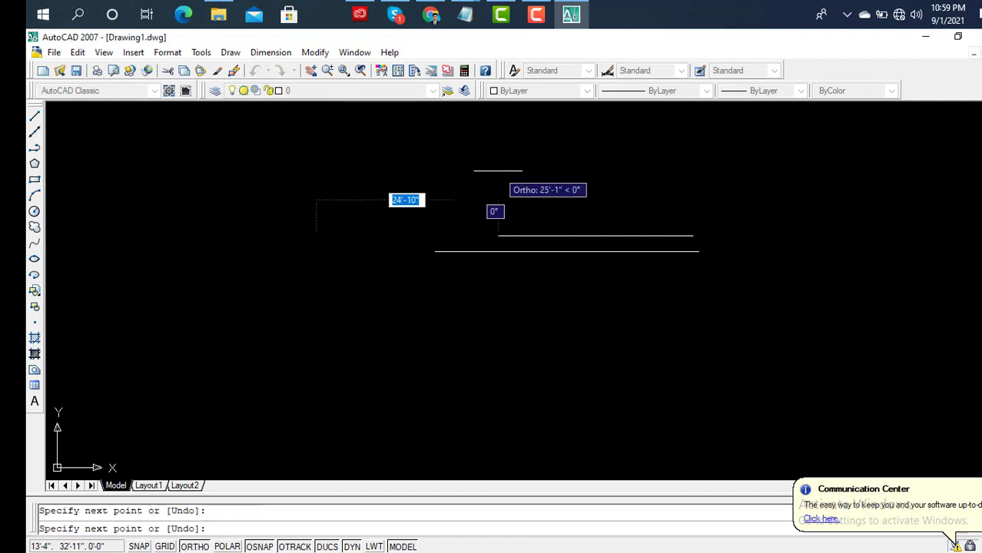
pyautogui.click(498, 170)
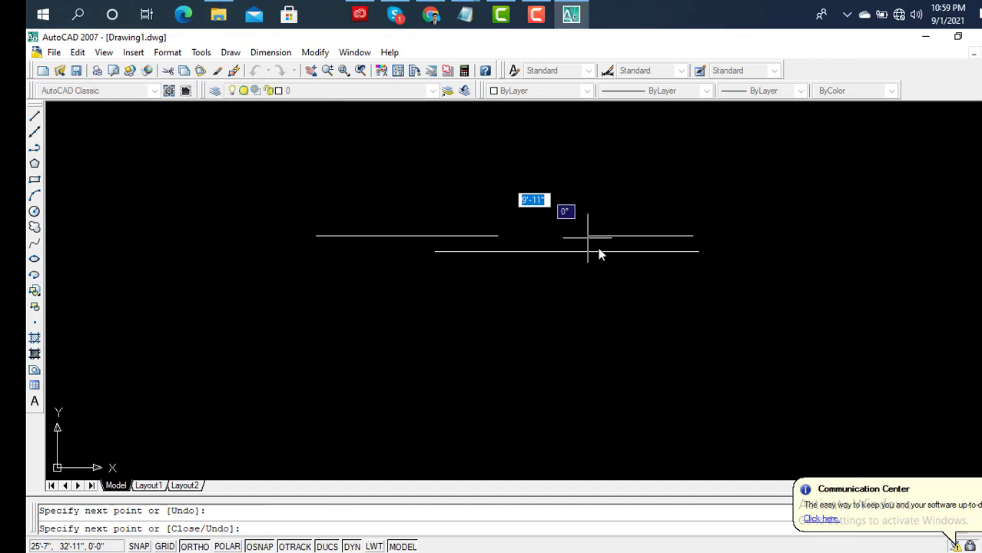
pyautogui.click(317, 249)
pyautogui.press('Escape')
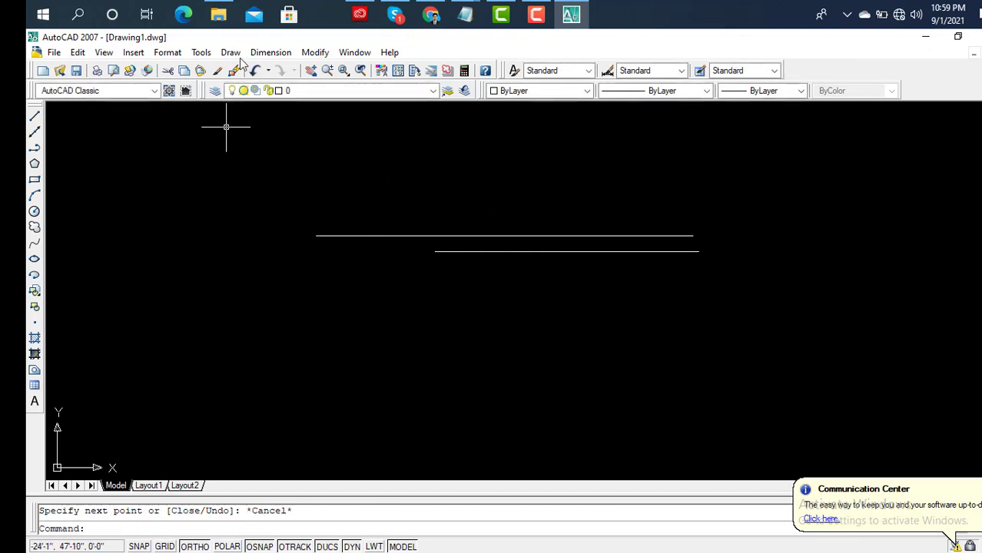
# Draw a 10' horizontal line above the earlier pair using the L command.
pyautogui.click(34, 119)
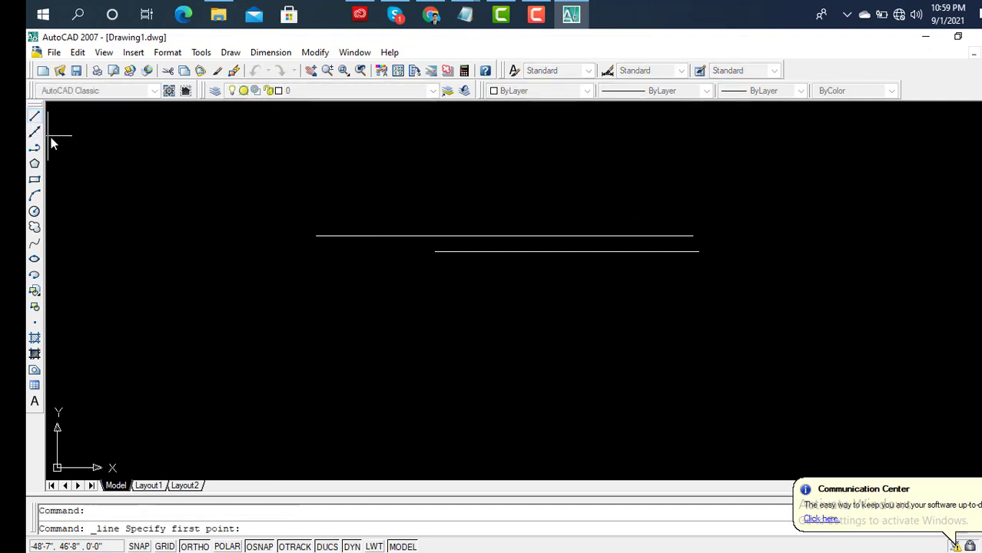
pyautogui.press('Escape')
pyautogui.click(178, 170)
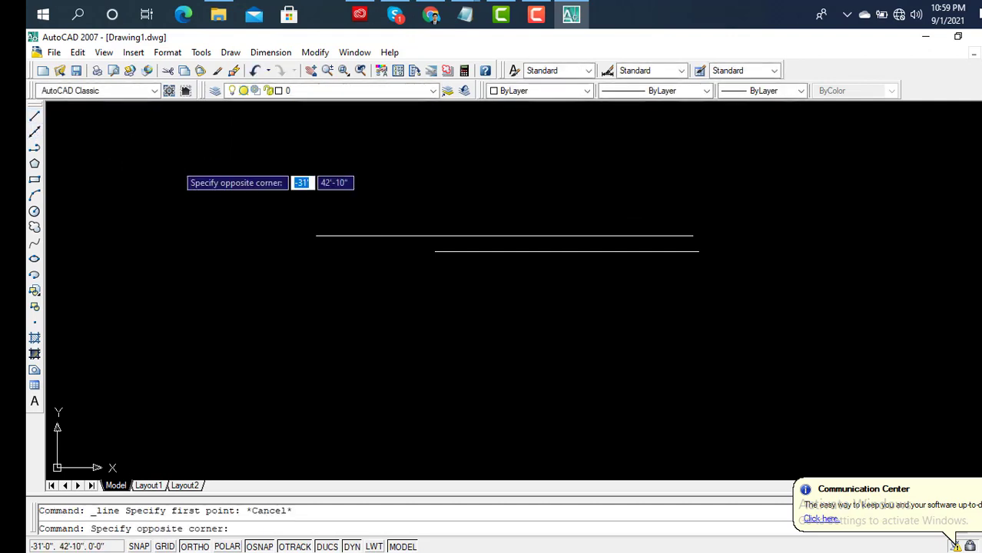
pyautogui.click(177, 163)
pyautogui.write('l')
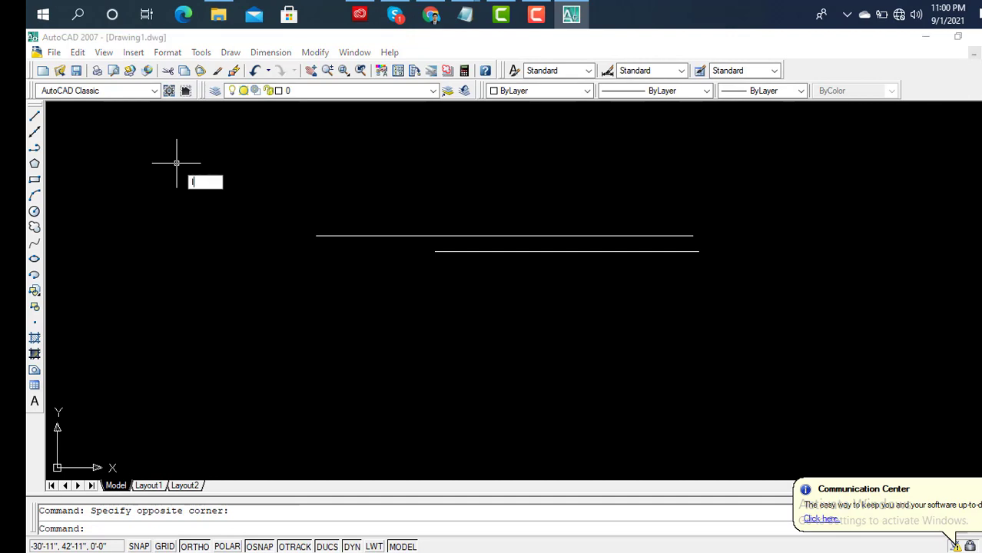
pyautogui.press('Return')
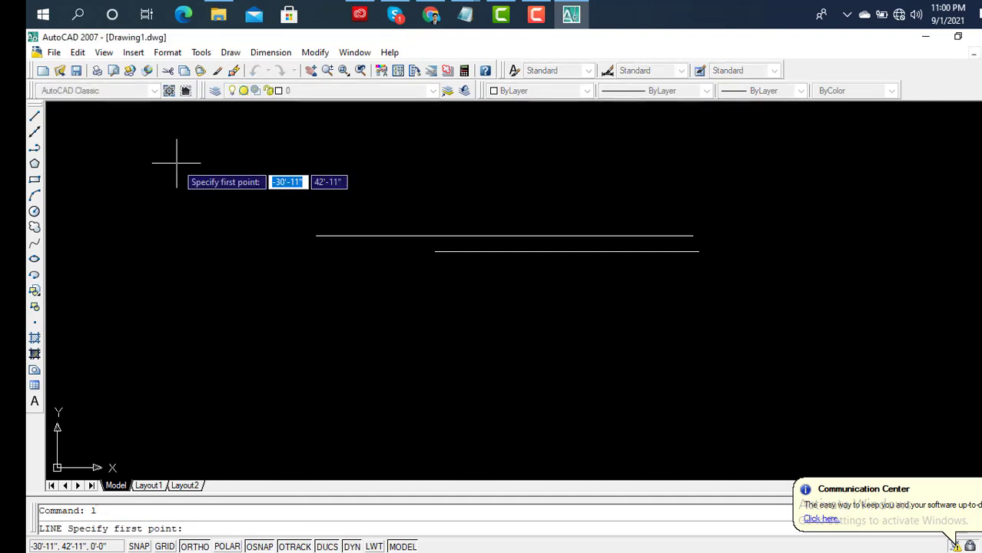
pyautogui.click(177, 163)
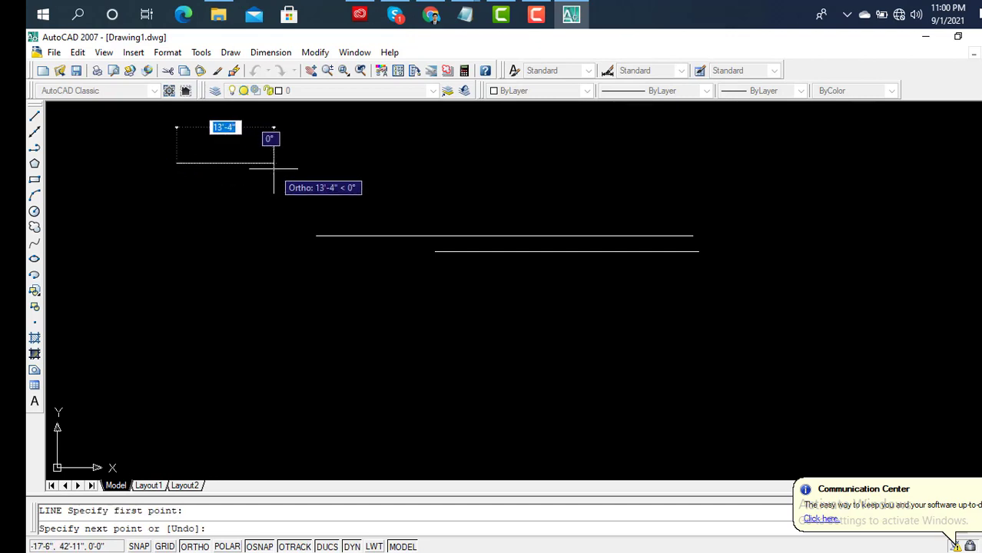
pyautogui.write('10')
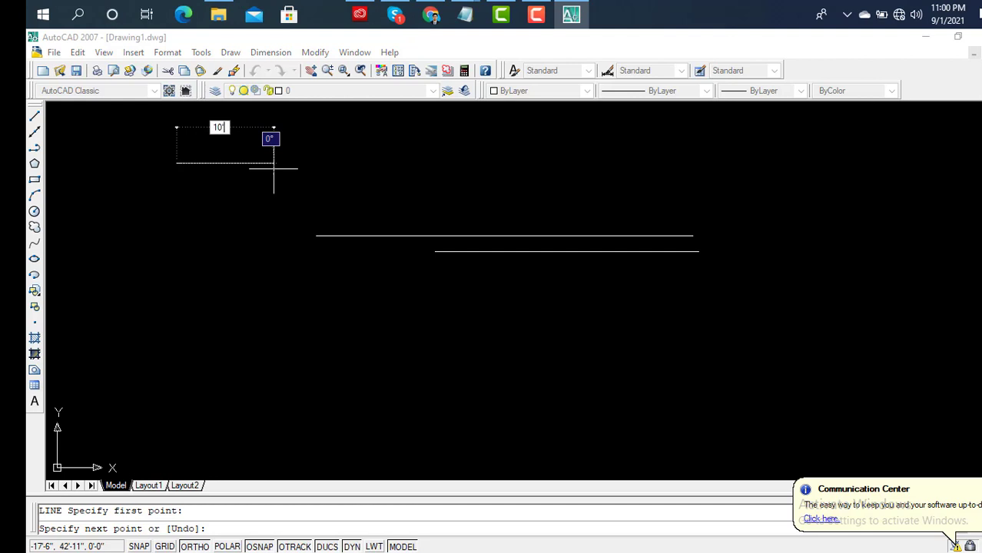
pyautogui.press('Return')
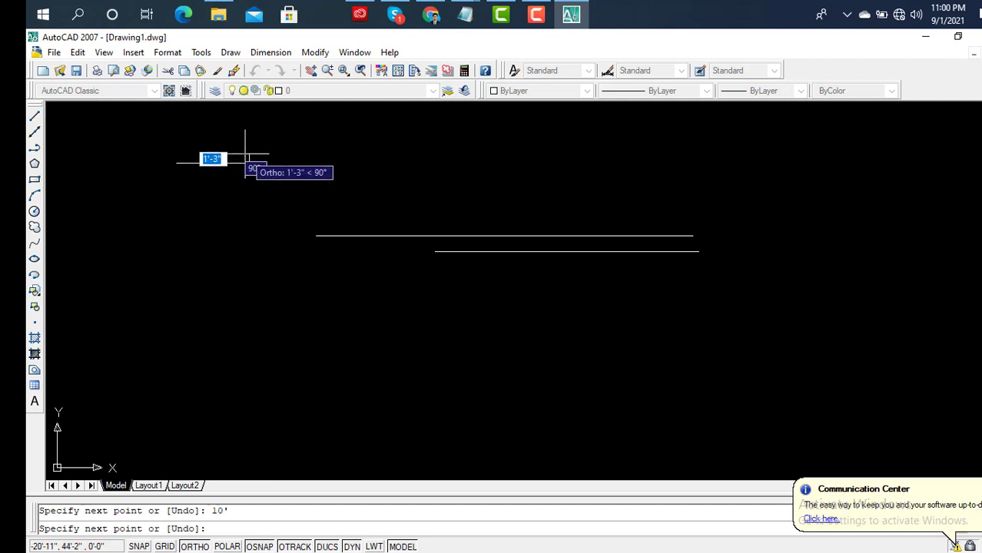
pyautogui.click(249, 163)
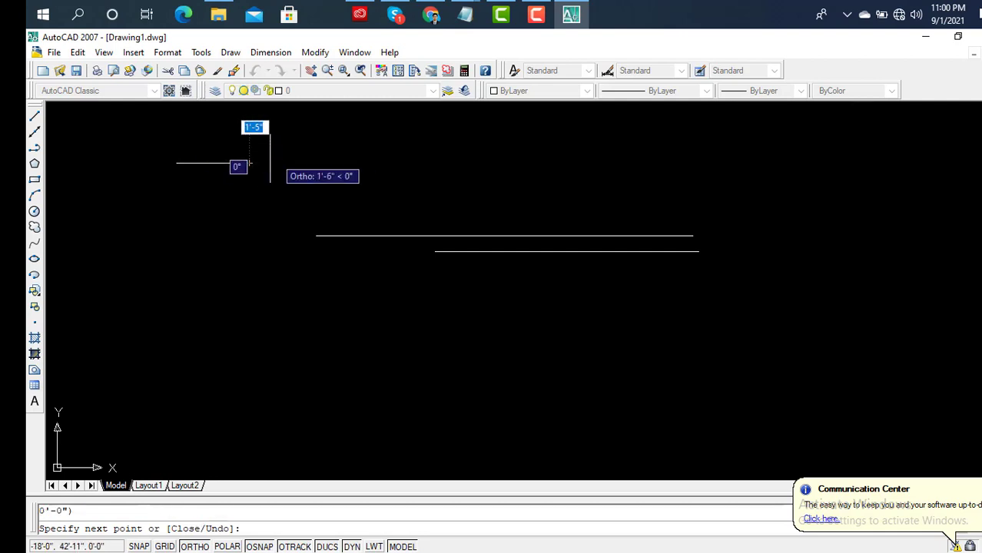
pyautogui.press('Return')
pyautogui.scroll(5, 162, 128)
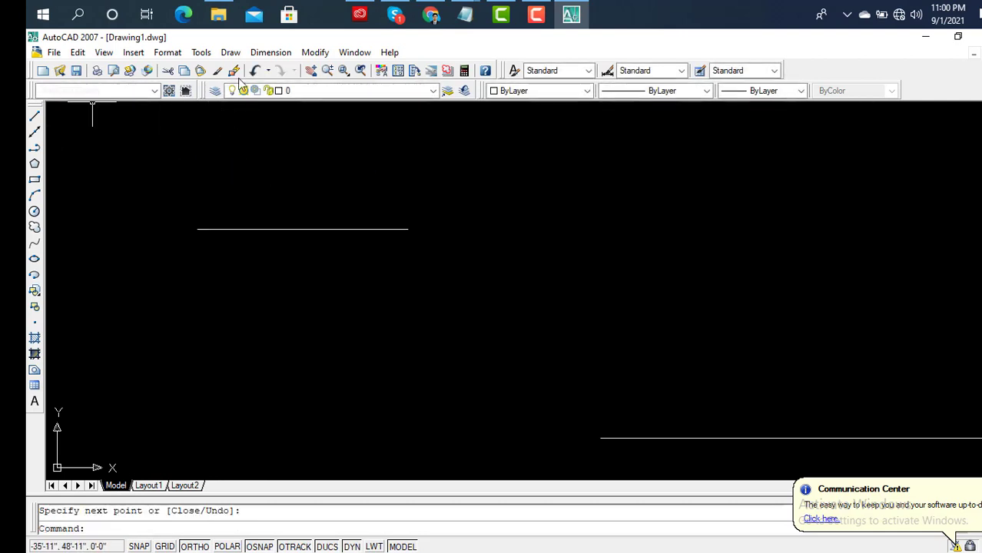
# Place a 10' linear dimension above the rectangle's top line and centre it in view.
pyautogui.click(269, 53)
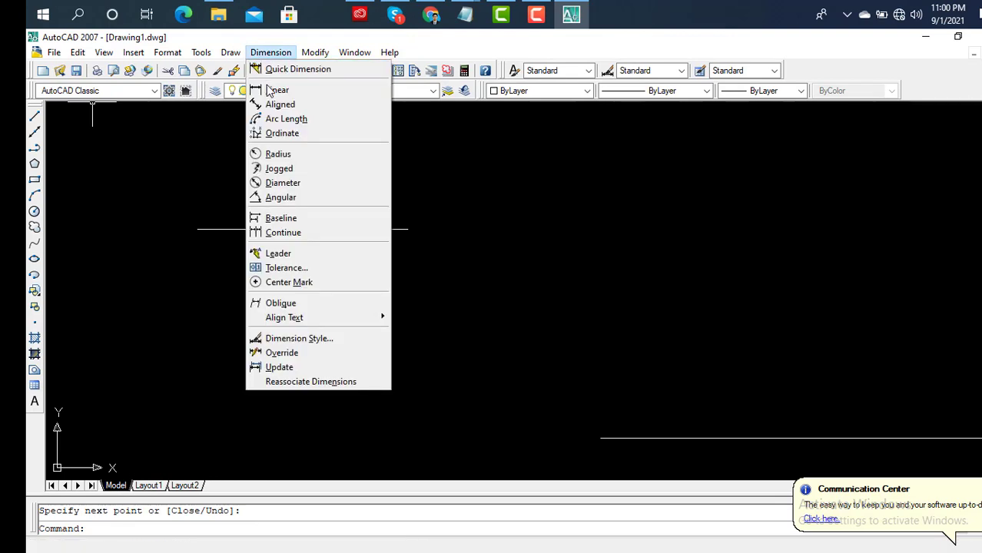
pyautogui.click(269, 90)
pyautogui.click(197, 228)
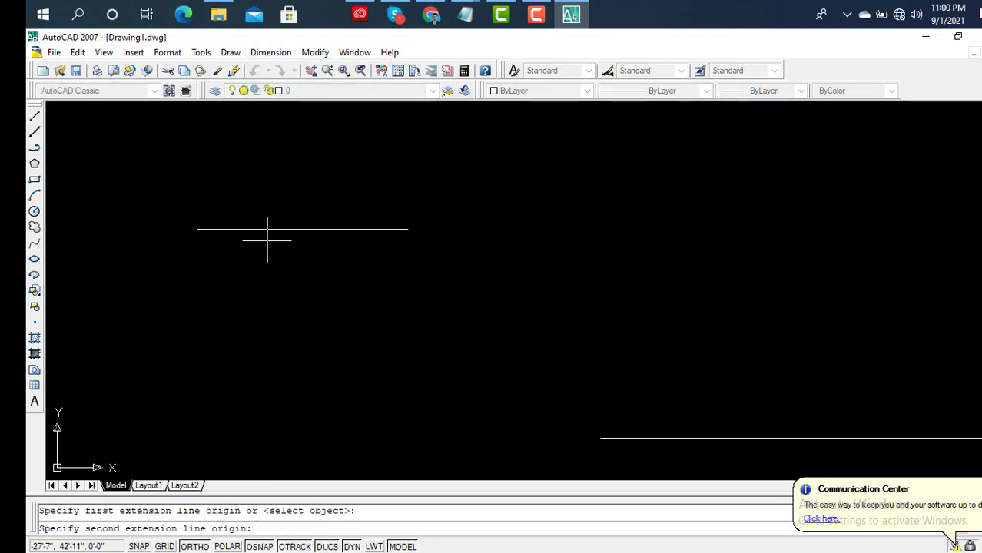
pyautogui.click(406, 228)
pyautogui.click(353, 196)
pyautogui.scroll(5, 259, 218)
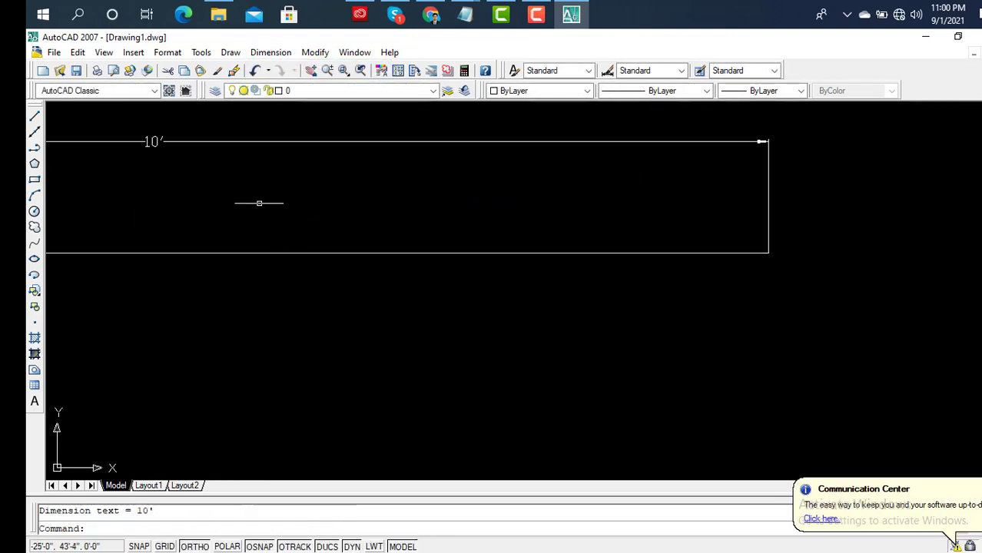
pyautogui.scroll(-4, 185, 204)
pyautogui.moveTo(198, 208); pyautogui.dragTo(461, 264, button='middle')
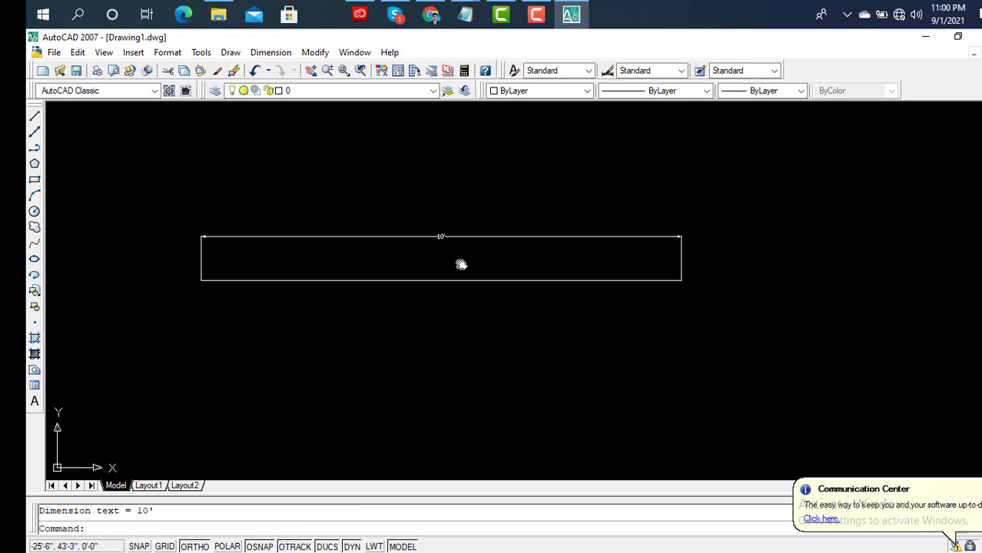
pyautogui.scroll(2, 427, 230)
pyautogui.scroll(3, 471, 226)
pyautogui.scroll(-2, 496, 220)
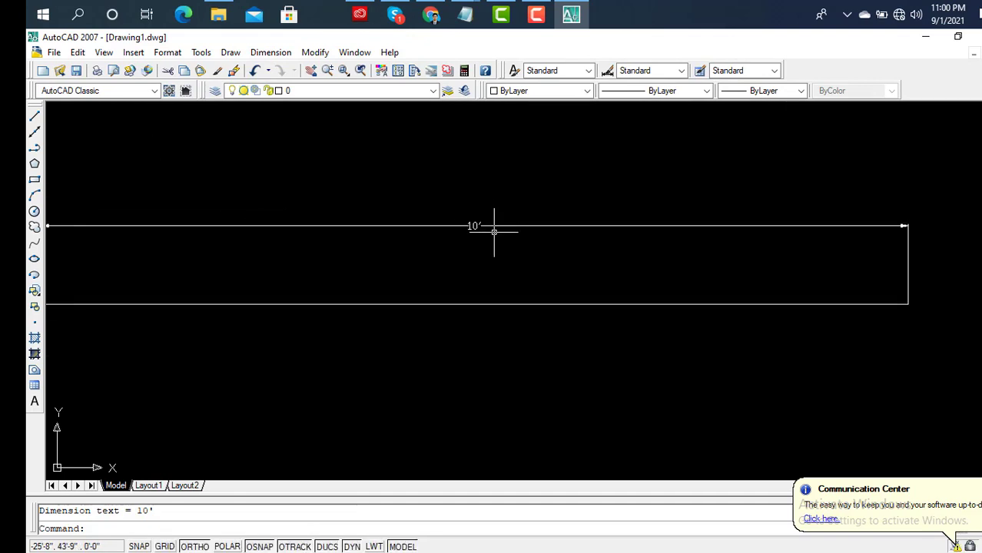
pyautogui.scroll(-1, 494, 231)
pyautogui.scroll(-2, 487, 241)
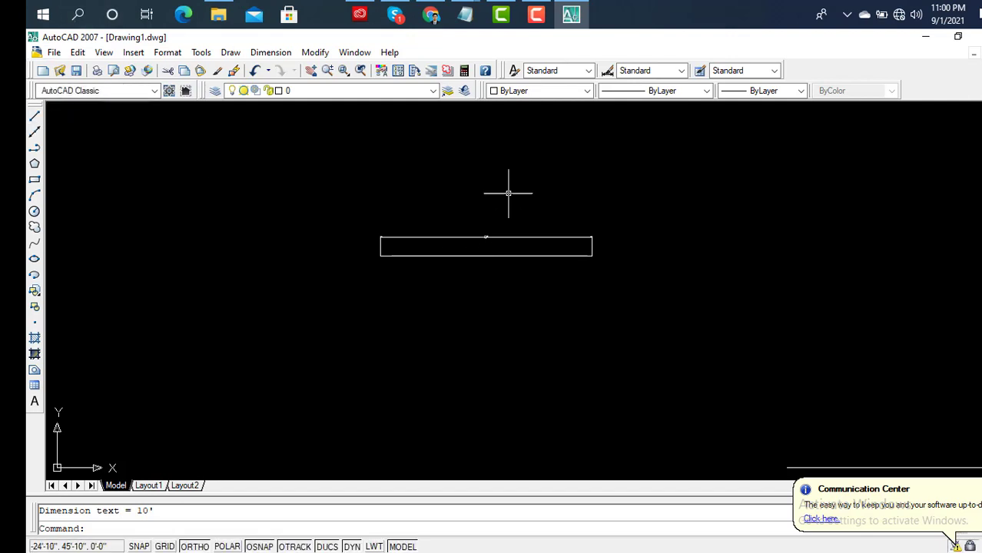
# Draw a horizontal line above the narrow rectangle.
pyautogui.click(270, 182)
pyautogui.click(602, 186)
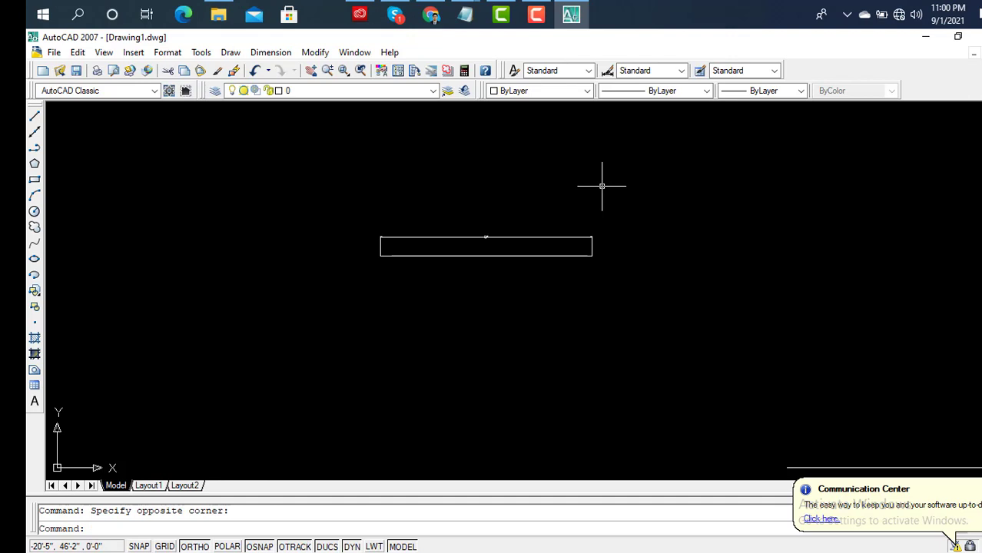
pyautogui.click(34, 116)
pyautogui.click(348, 167)
pyautogui.click(606, 167)
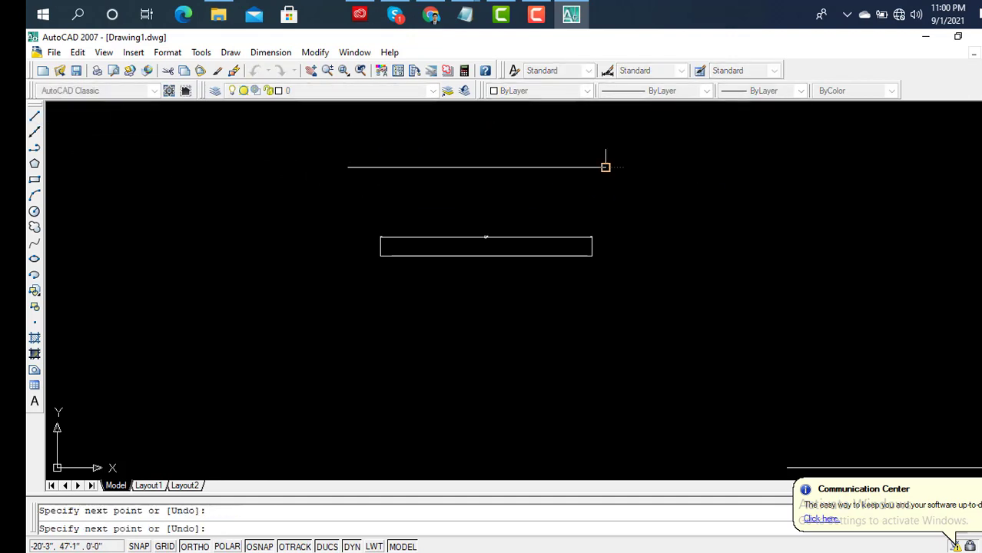
pyautogui.press('Return')
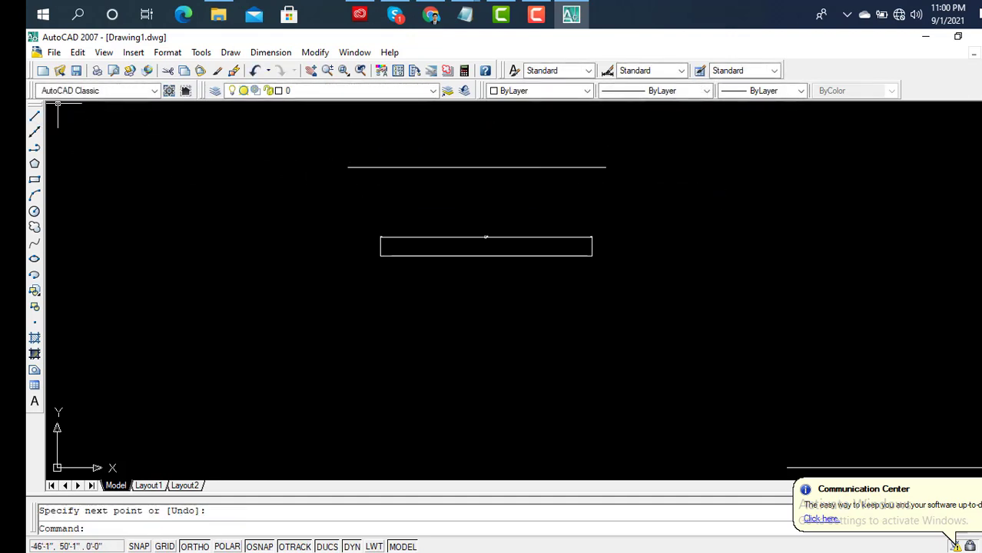
# Dimension the new line's two ends with a 12'-2" linear dimension placed above it.
pyautogui.click(271, 52)
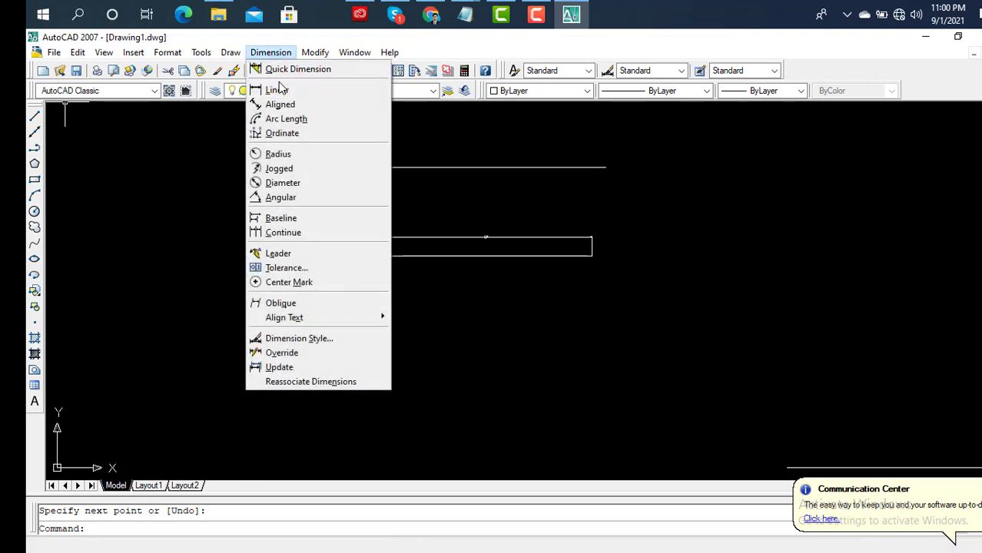
pyautogui.click(278, 90)
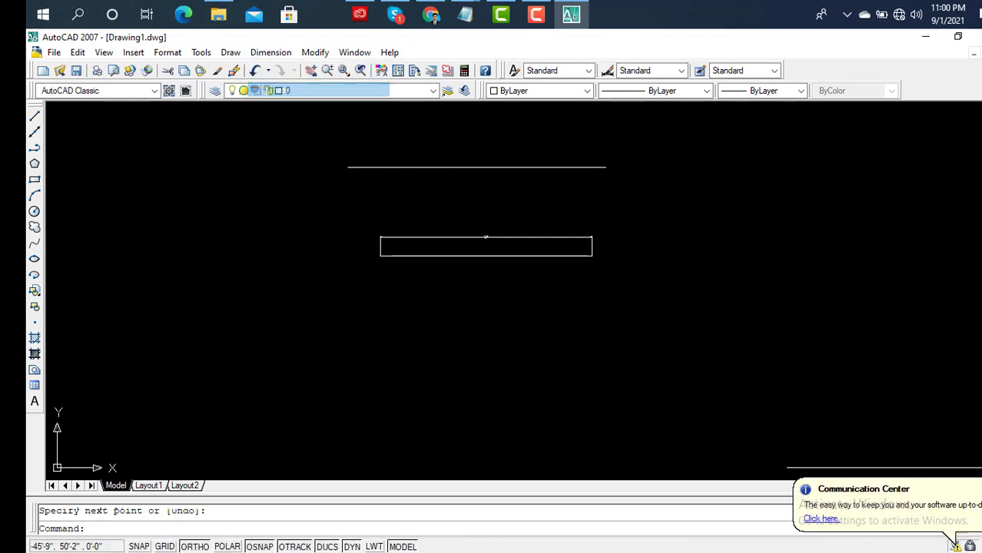
pyautogui.click(347, 166)
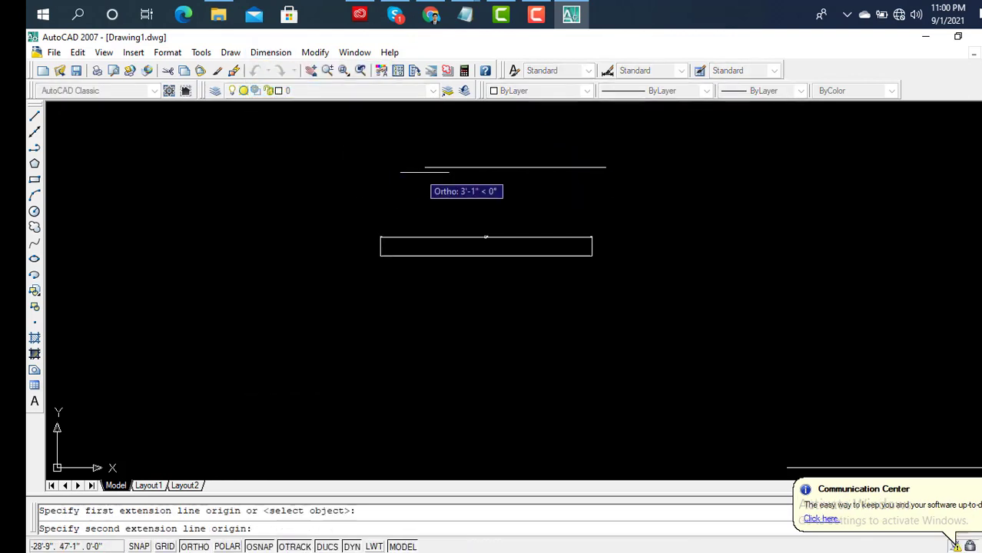
pyautogui.click(606, 167)
pyautogui.click(604, 158)
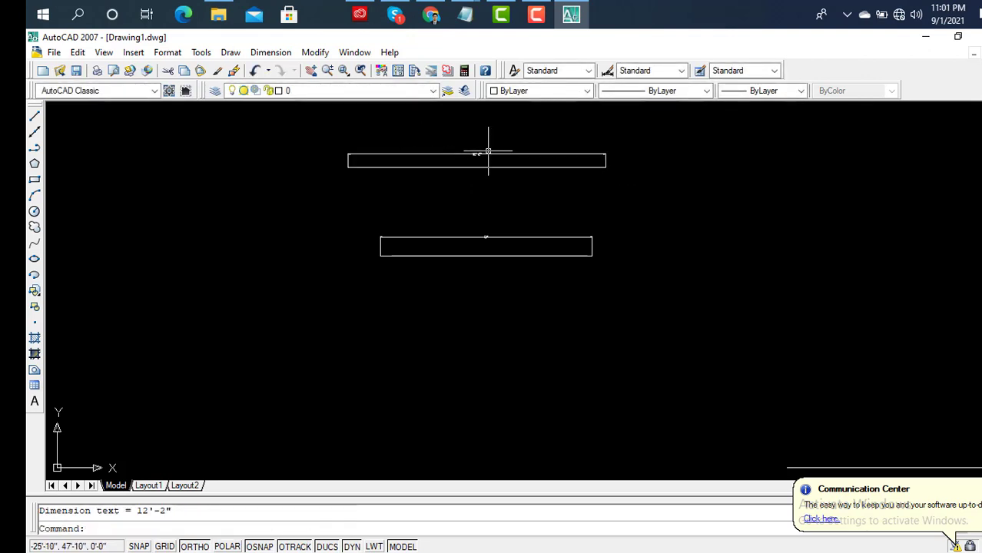
pyautogui.scroll(4, 486, 142)
pyautogui.scroll(1, 483, 136)
pyautogui.scroll(1, 439, 185)
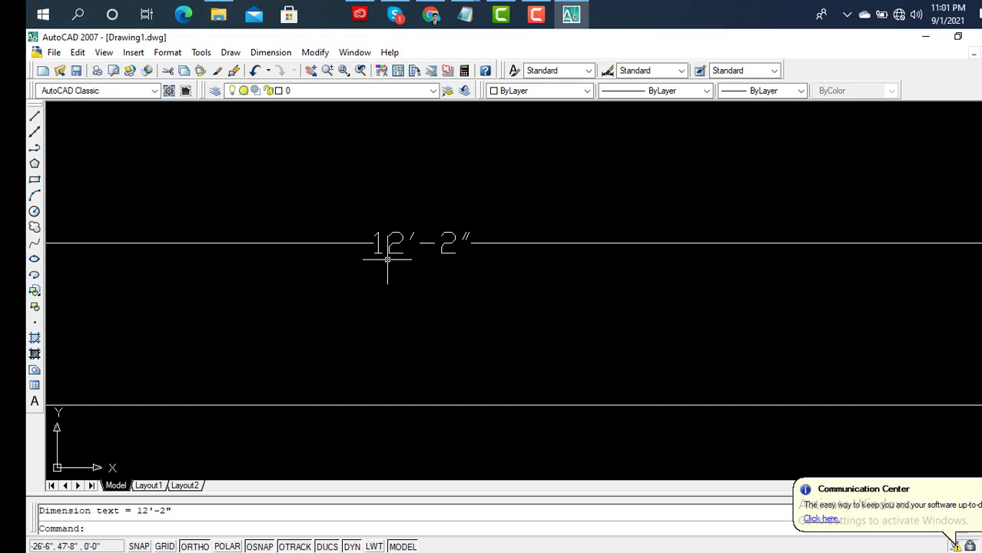
pyautogui.scroll(-2, 468, 250)
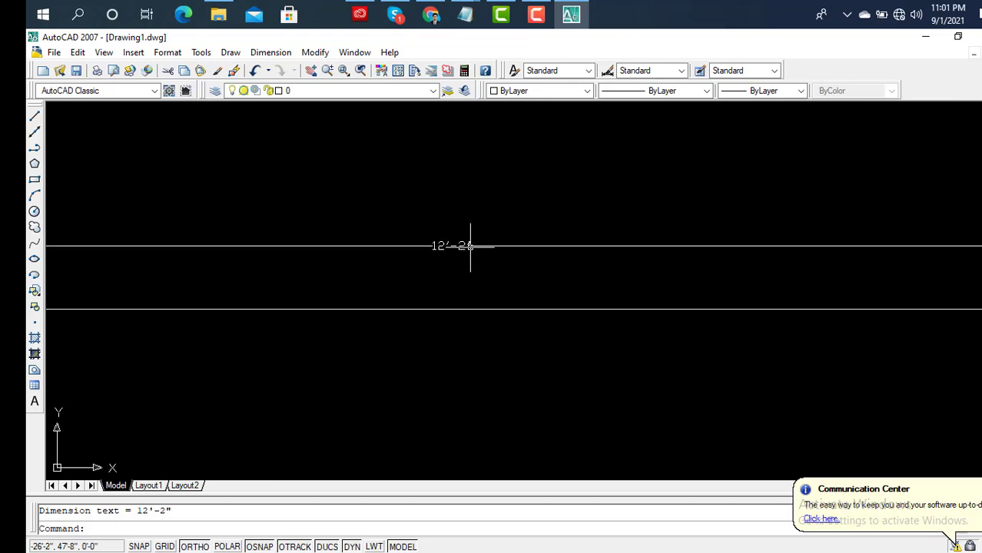
pyautogui.scroll(-1, 468, 248)
pyautogui.scroll(-1, 469, 246)
pyautogui.scroll(-1, 473, 243)
pyautogui.scroll(-2, 473, 242)
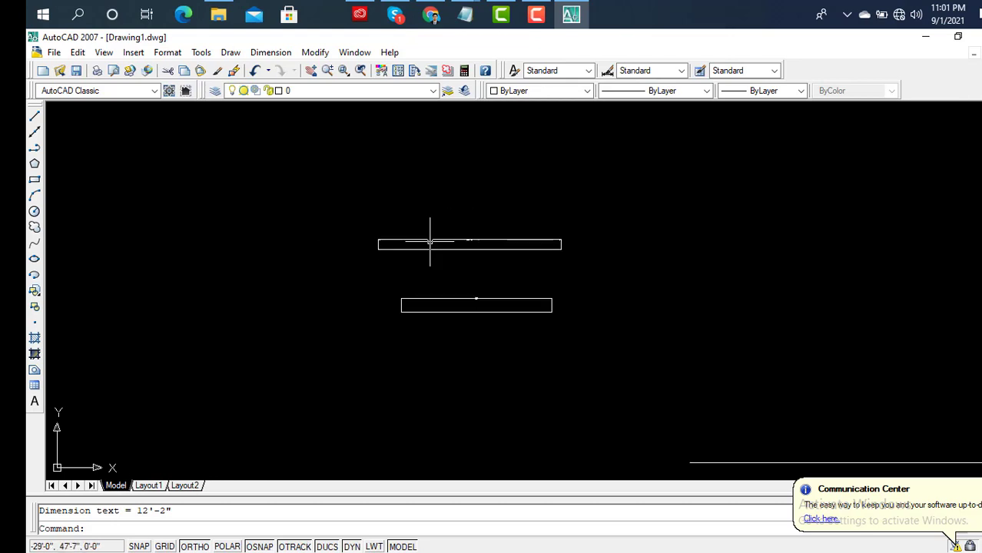
pyautogui.click(34, 119)
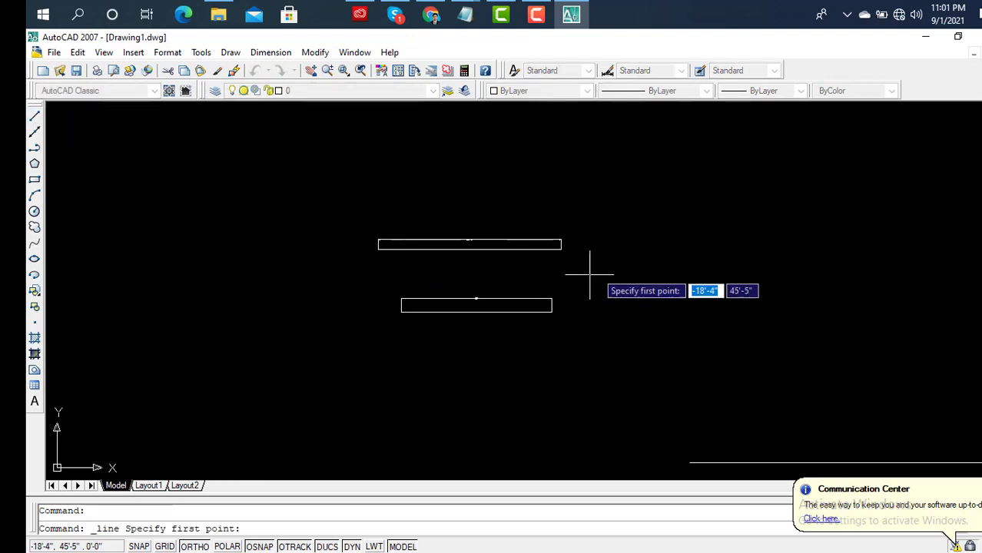
# Draw an upper horizontal line, then a longer parallel horizontal line below it.
pyautogui.scroll(3, 598, 201)
pyautogui.click(363, 235)
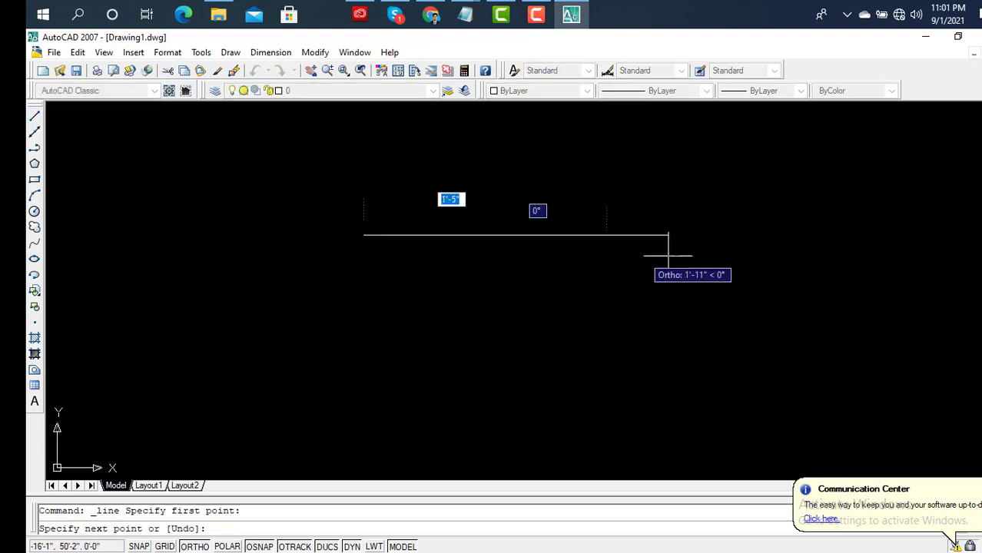
pyautogui.click(669, 247)
pyautogui.press('Return')
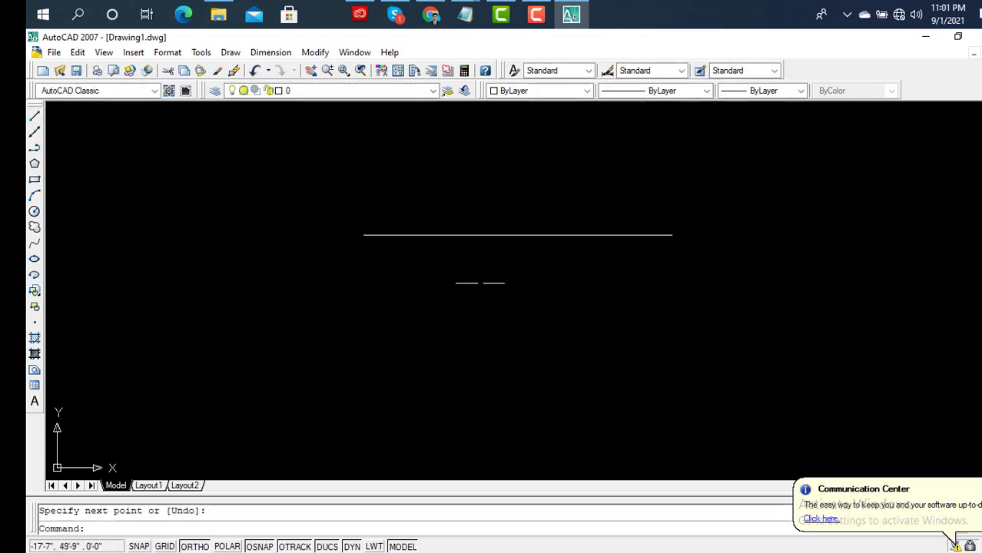
pyautogui.press('Return')
pyautogui.click(349, 313)
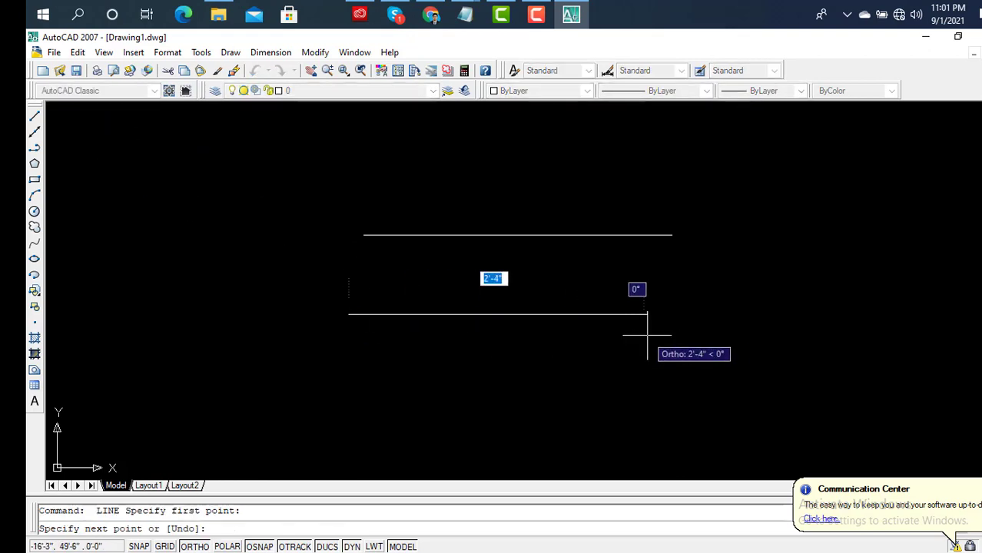
pyautogui.click(689, 321)
pyautogui.press('Return')
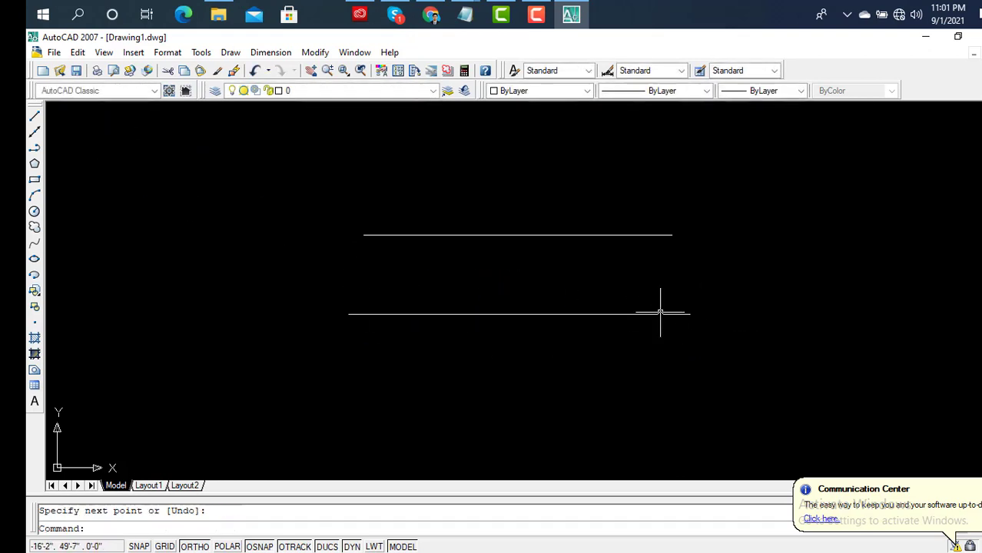
# Place two vertical construction lines crossing the short parallel lines.
pyautogui.click(35, 133)
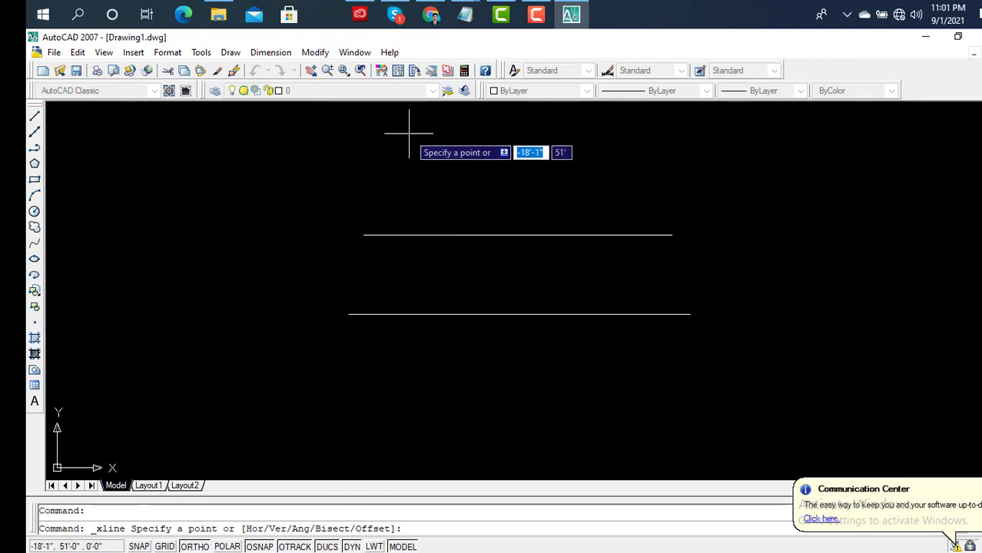
pyautogui.click(408, 140)
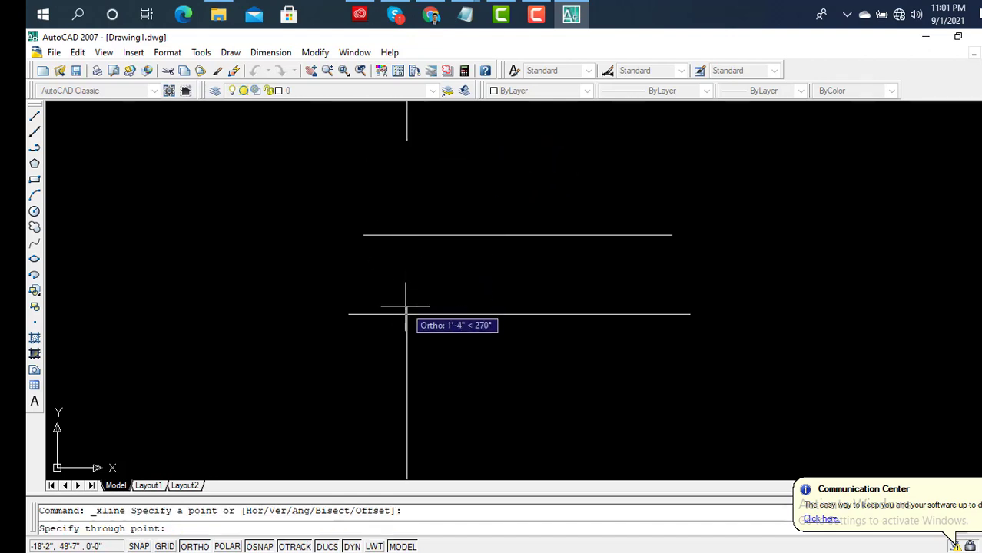
pyautogui.click(421, 284)
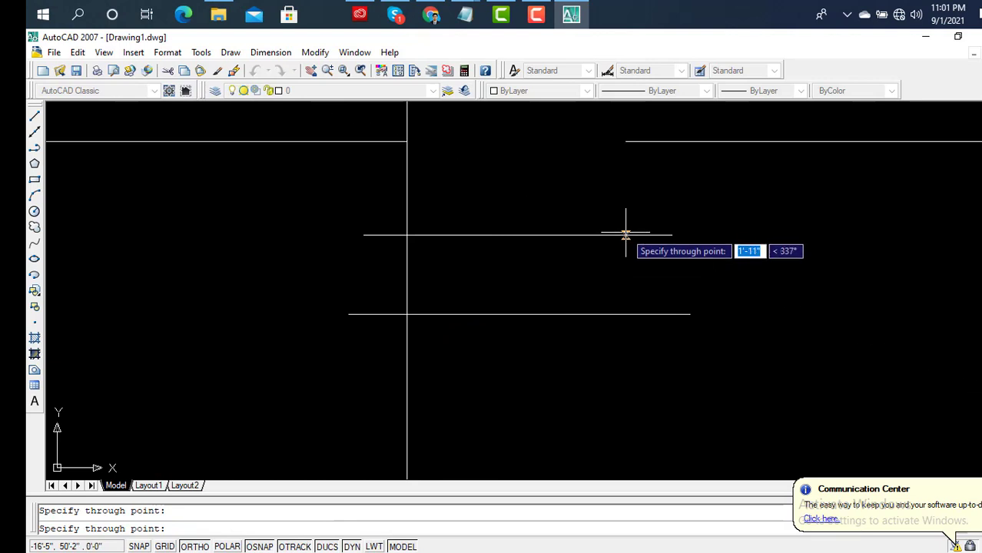
pyautogui.press('Return')
pyautogui.click(578, 184)
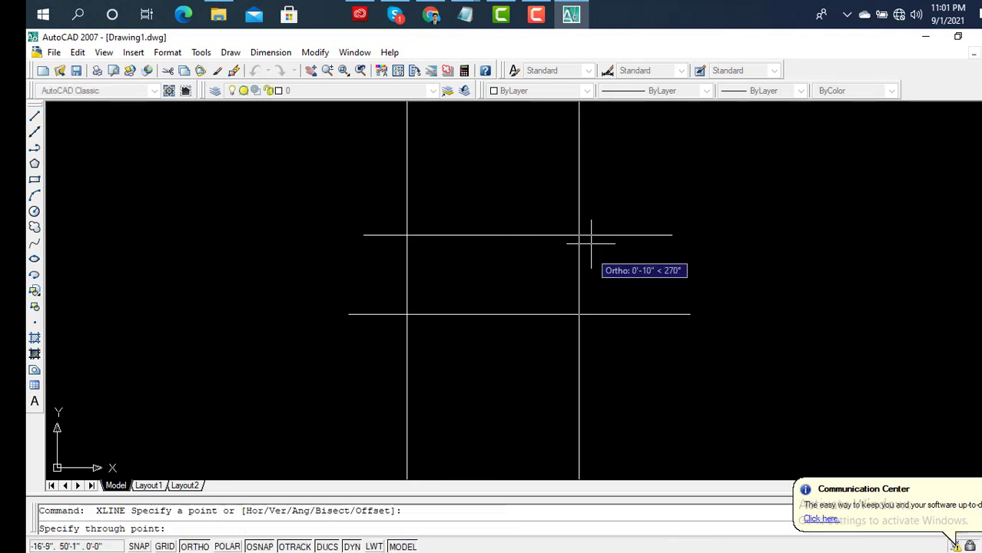
pyautogui.click(578, 330)
pyautogui.press('Return')
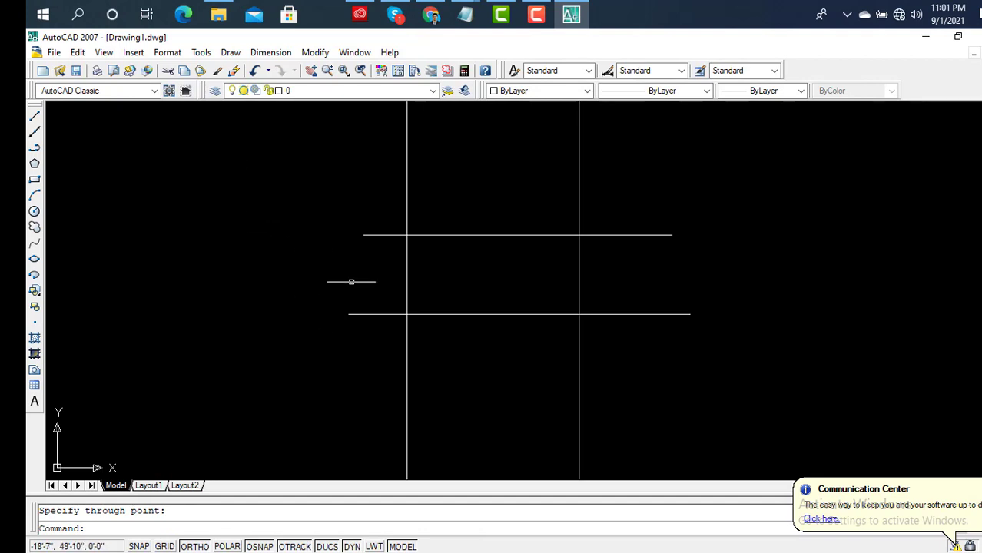
pyautogui.scroll(-3, 427, 302)
pyautogui.scroll(-2, 400, 306)
pyautogui.scroll(3, 358, 305)
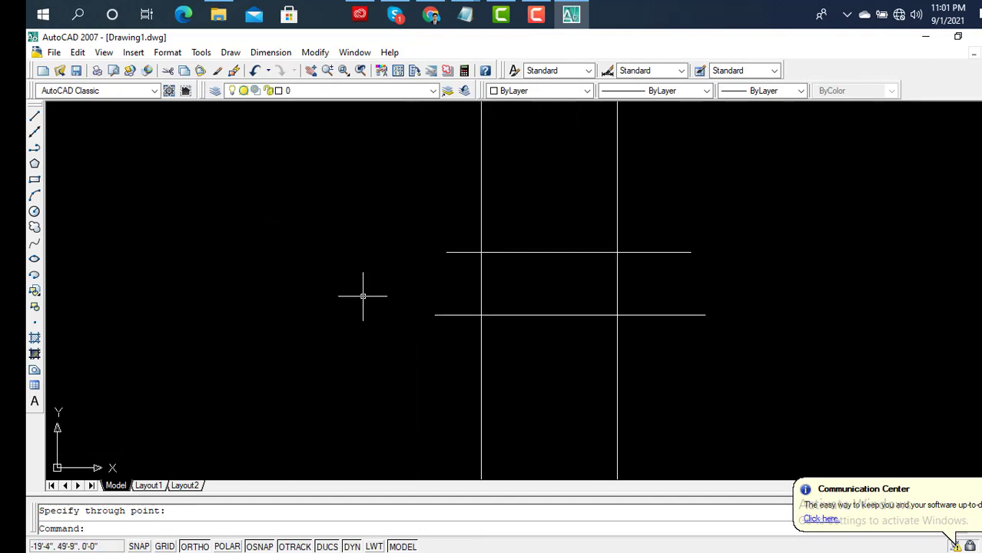
# Add a horizontal construction line between the two short lines and zoom to check.
pyautogui.press('Return')
pyautogui.click(333, 284)
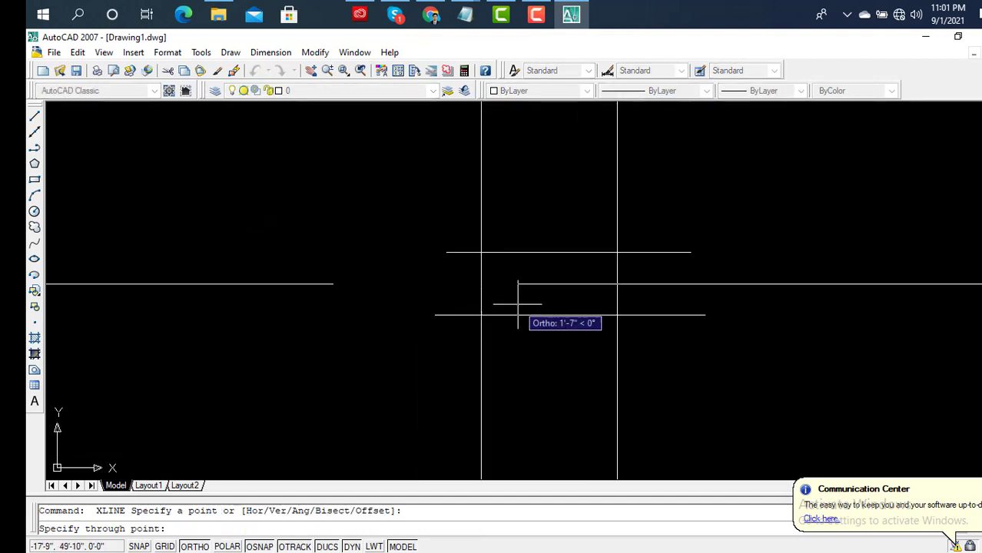
pyautogui.click(680, 284)
pyautogui.press('Return')
pyautogui.scroll(-2, 491, 305)
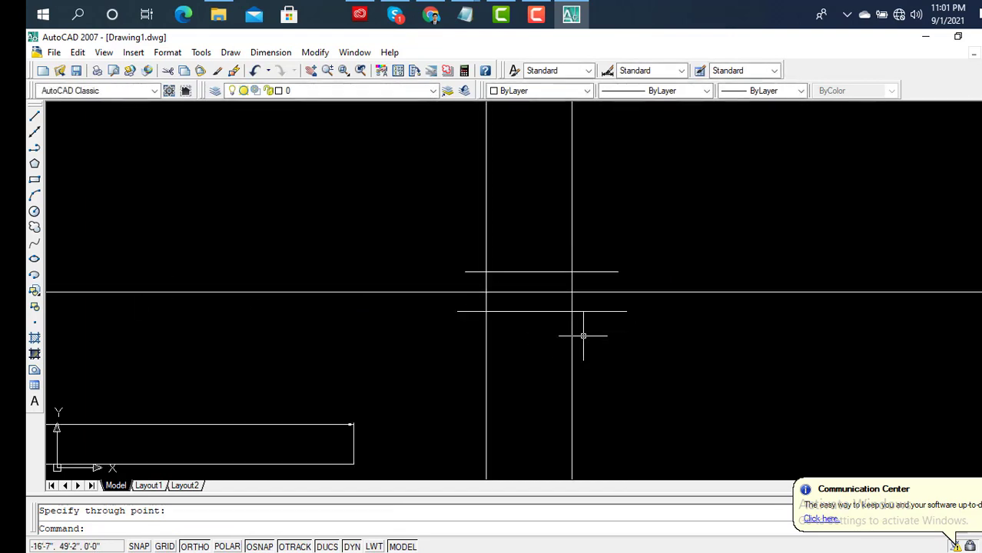
pyautogui.scroll(3, 583, 336)
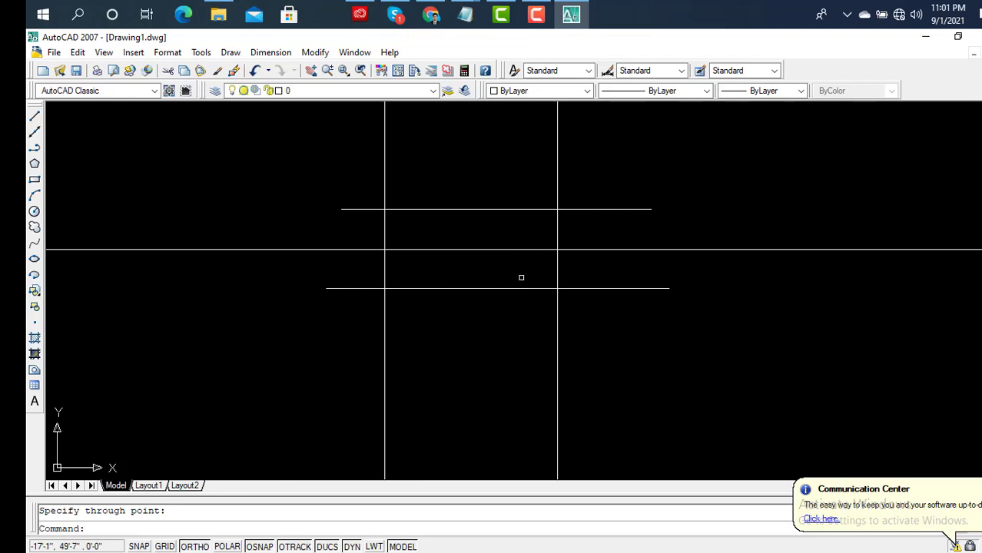
pyautogui.scroll(-4, 456, 251)
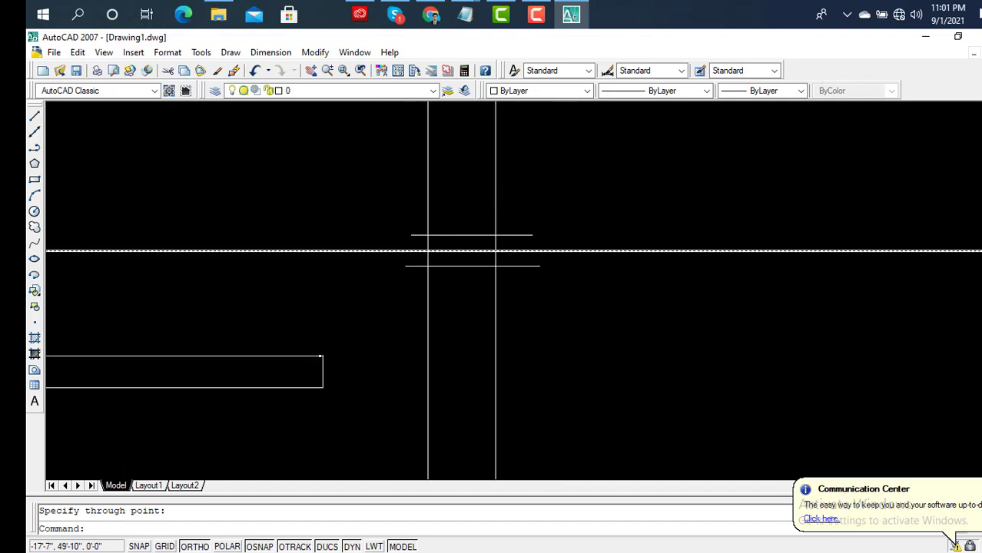
pyautogui.scroll(-3, 461, 251)
pyautogui.scroll(-3, 476, 261)
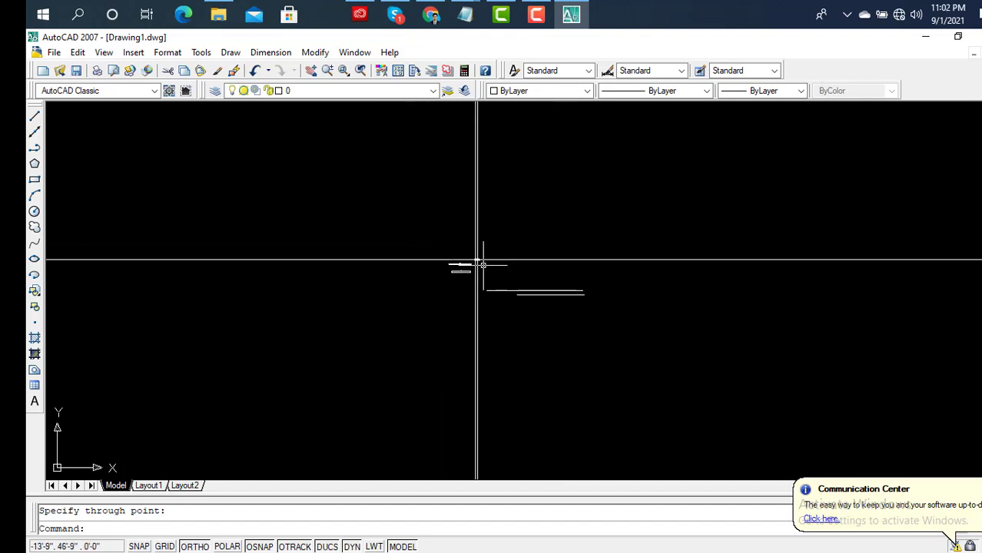
pyautogui.scroll(3, 484, 265)
pyautogui.scroll(2, 432, 228)
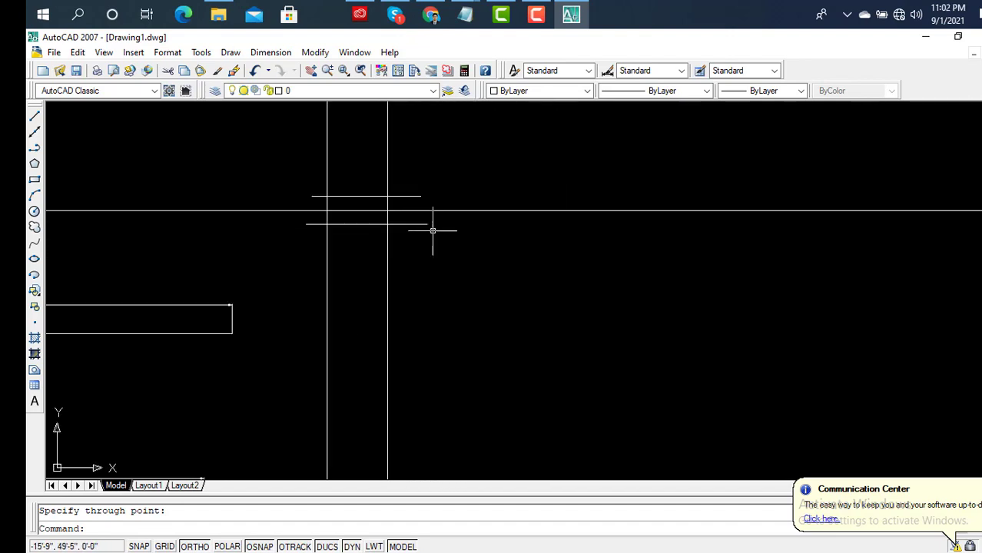
pyautogui.scroll(1, 431, 228)
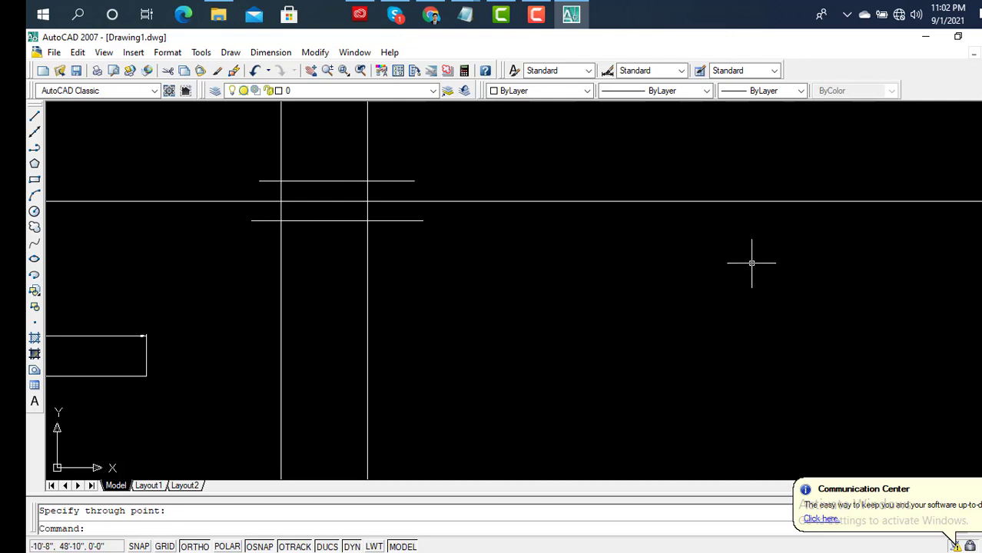
pyautogui.write('tr')
pyautogui.press('Return')
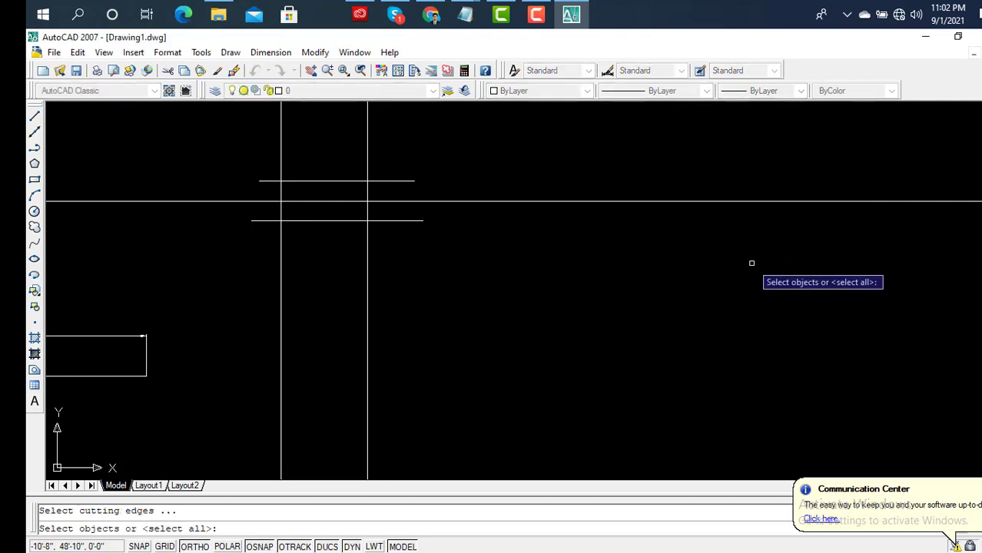
pyautogui.click(331, 180)
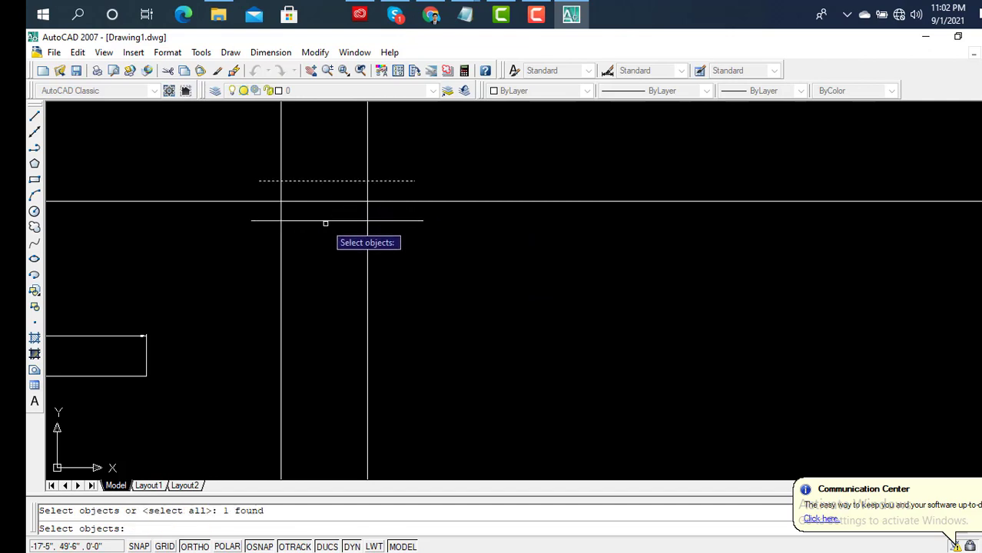
pyautogui.click(327, 226)
pyautogui.click(329, 220)
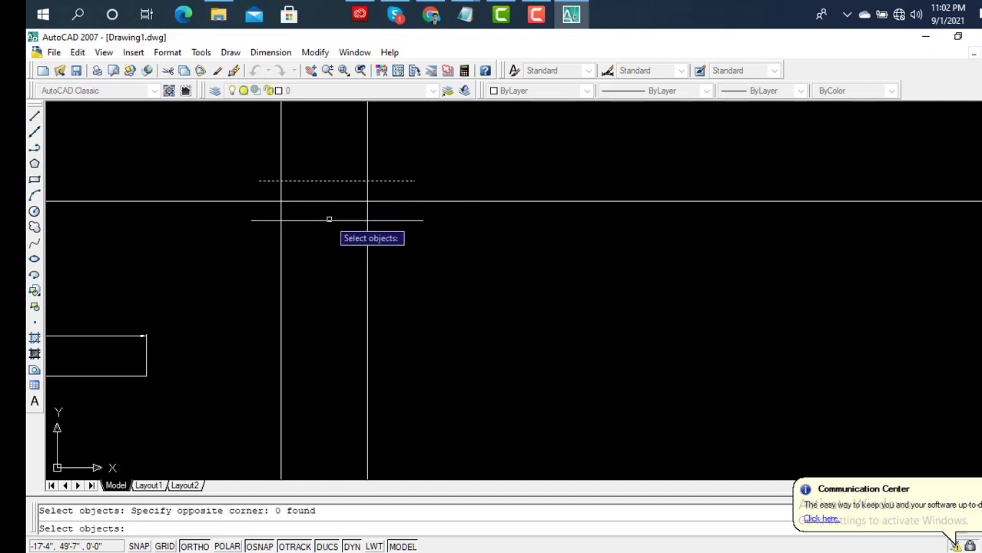
pyautogui.click(329, 220)
pyautogui.press('Return')
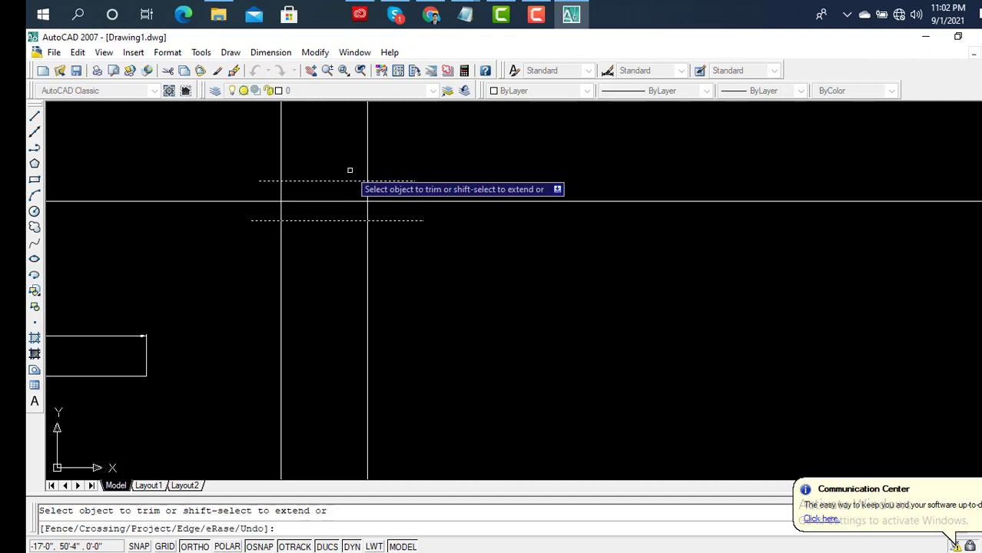
pyautogui.press('Return')
pyautogui.click(343, 180)
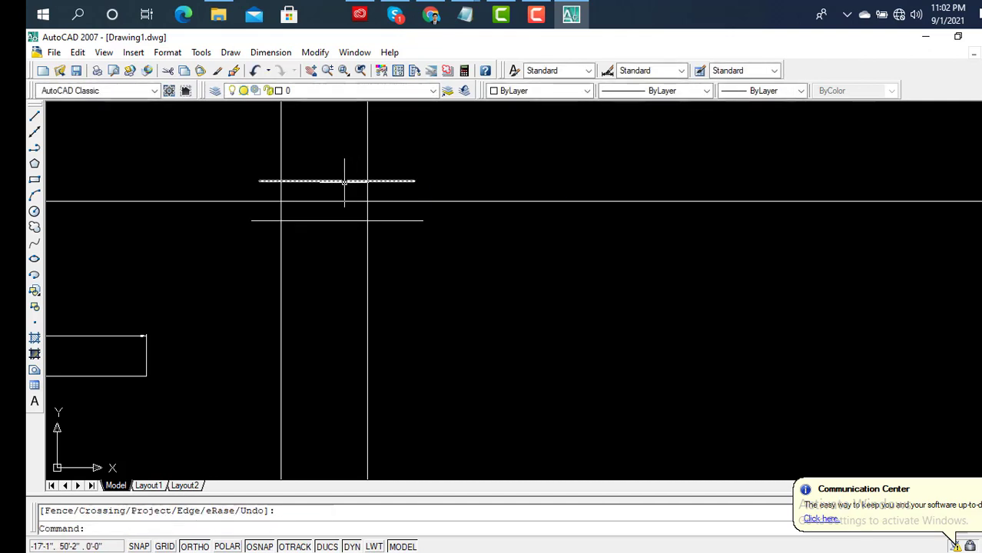
pyautogui.click(335, 221)
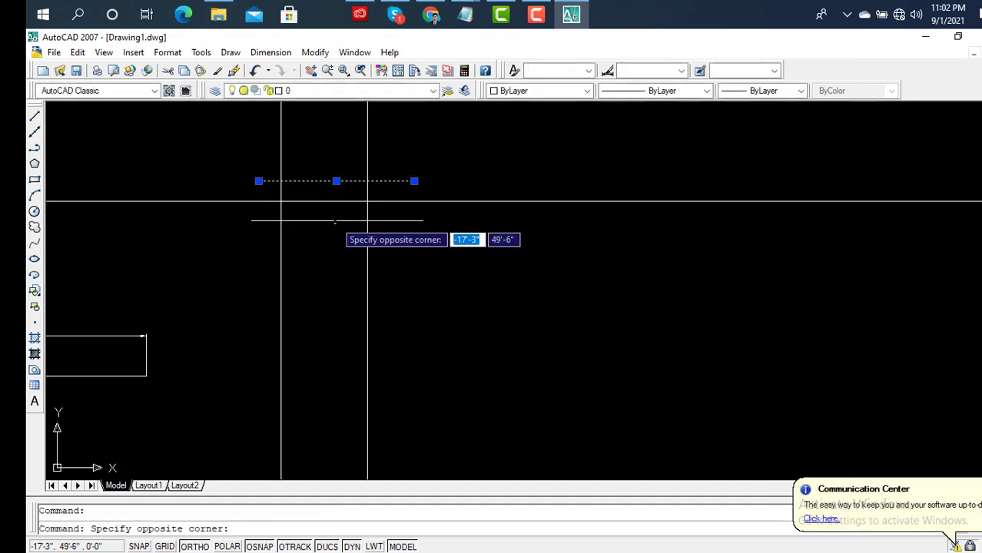
pyautogui.click(331, 219)
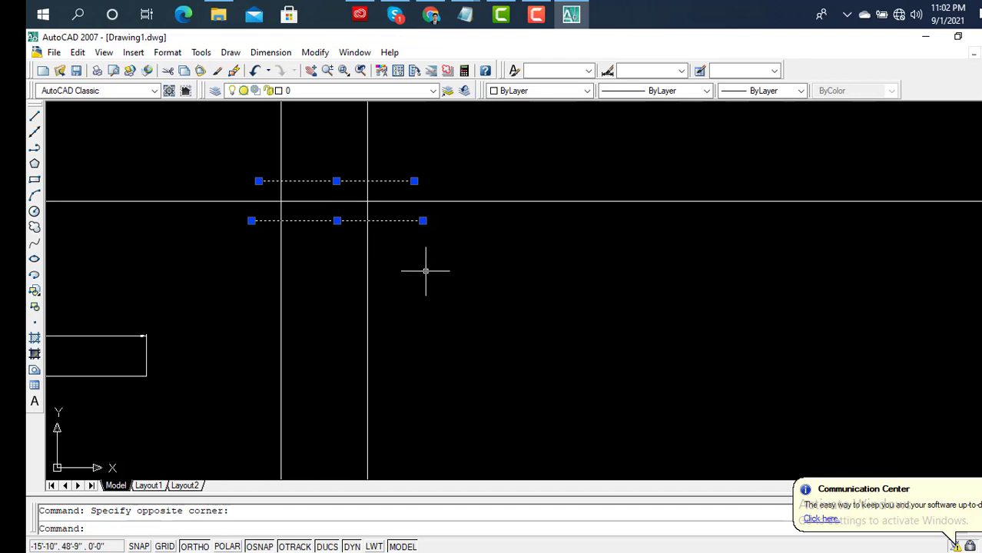
pyautogui.write('tr')
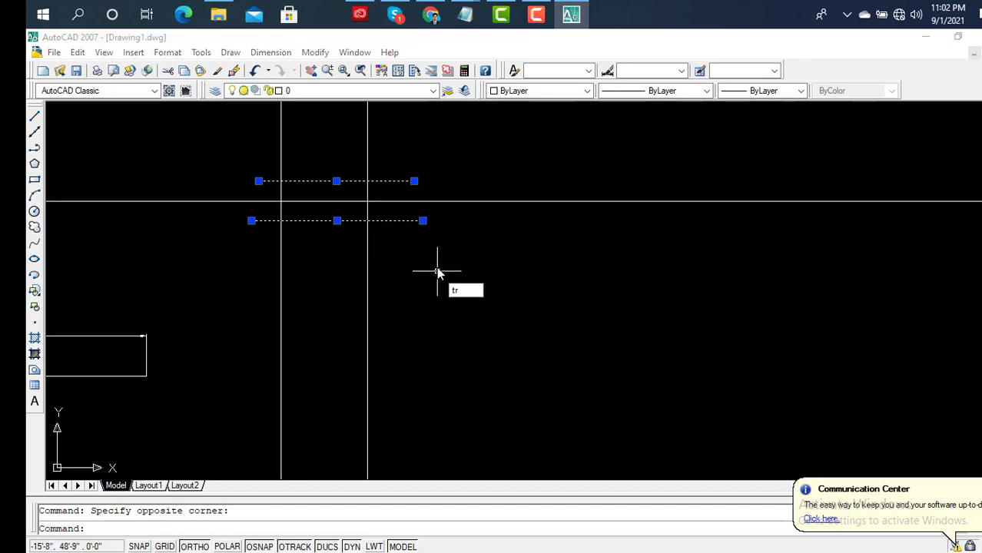
pyautogui.press('Return')
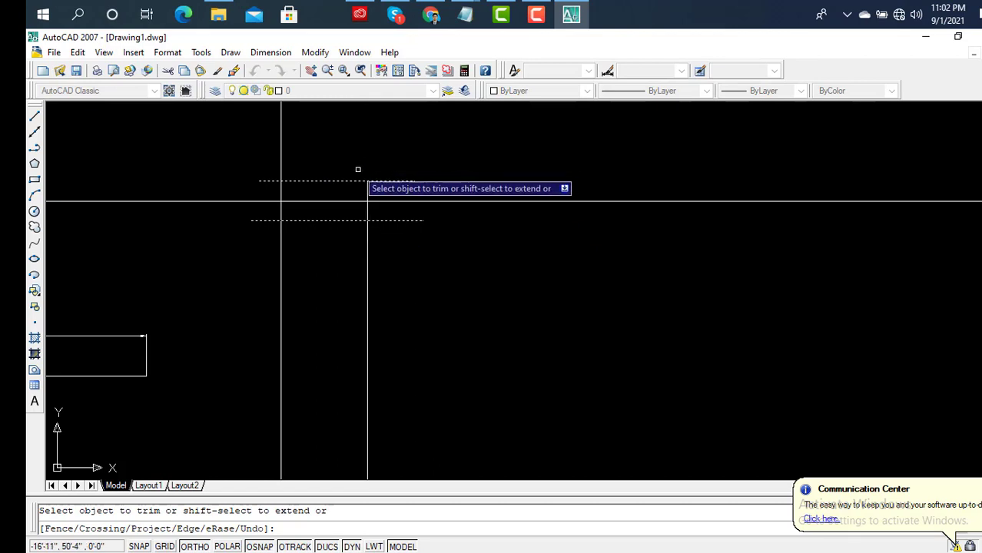
pyautogui.click(282, 154)
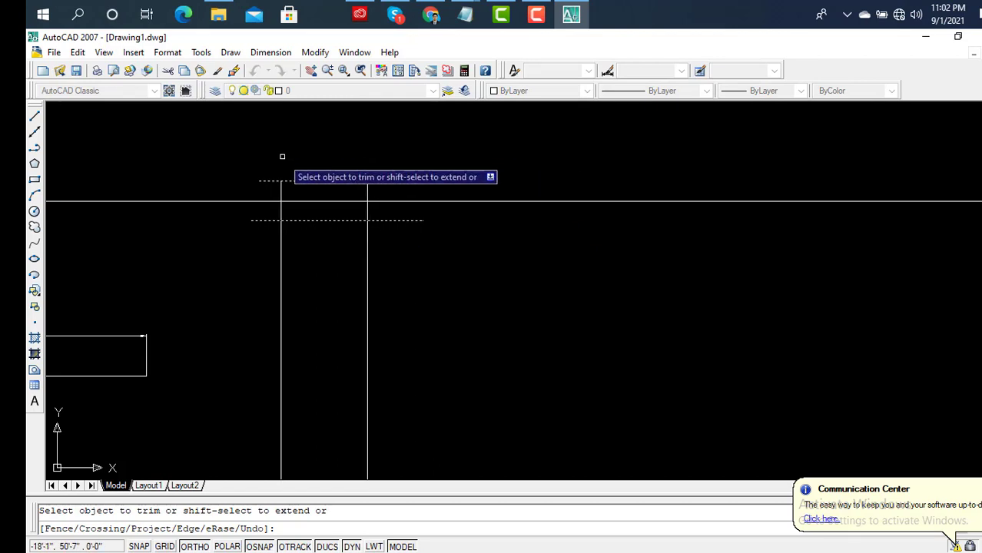
pyautogui.click(281, 255)
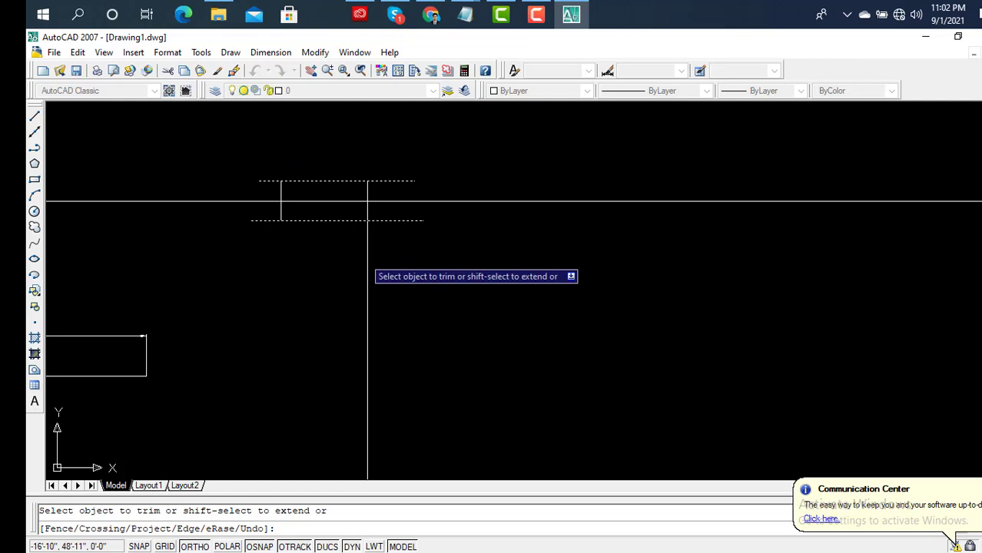
pyautogui.click(366, 259)
pyautogui.click(367, 263)
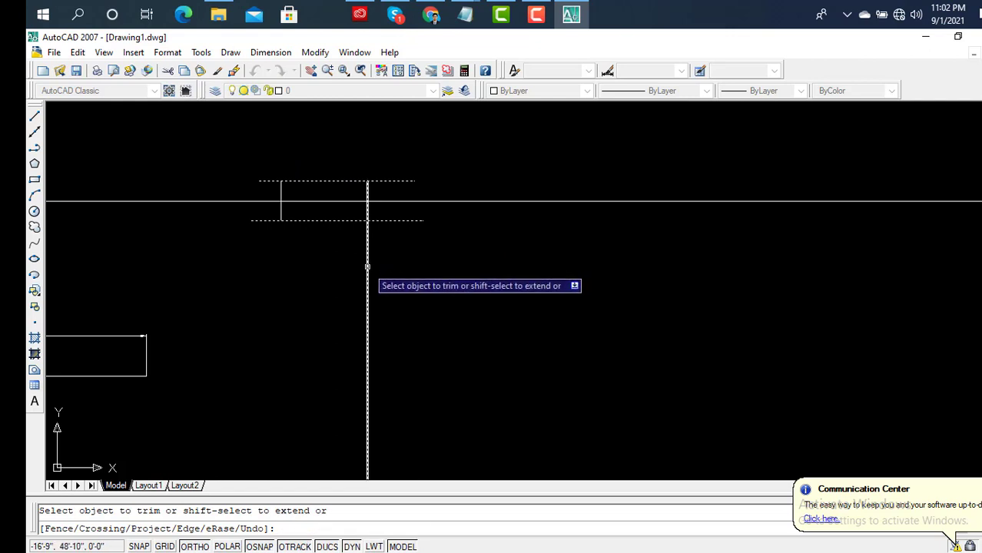
pyautogui.click(367, 265)
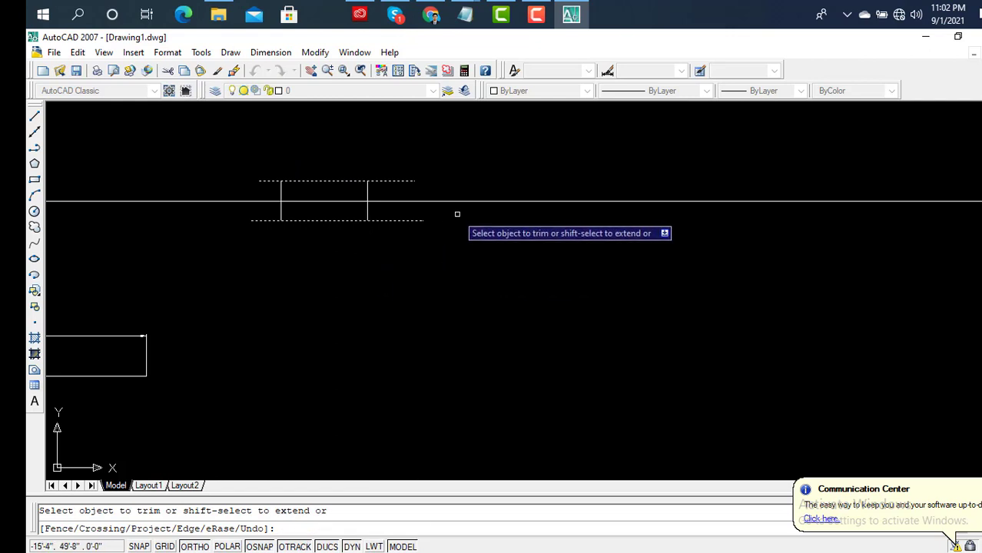
pyautogui.click(418, 204)
pyautogui.click(417, 202)
pyautogui.click(417, 204)
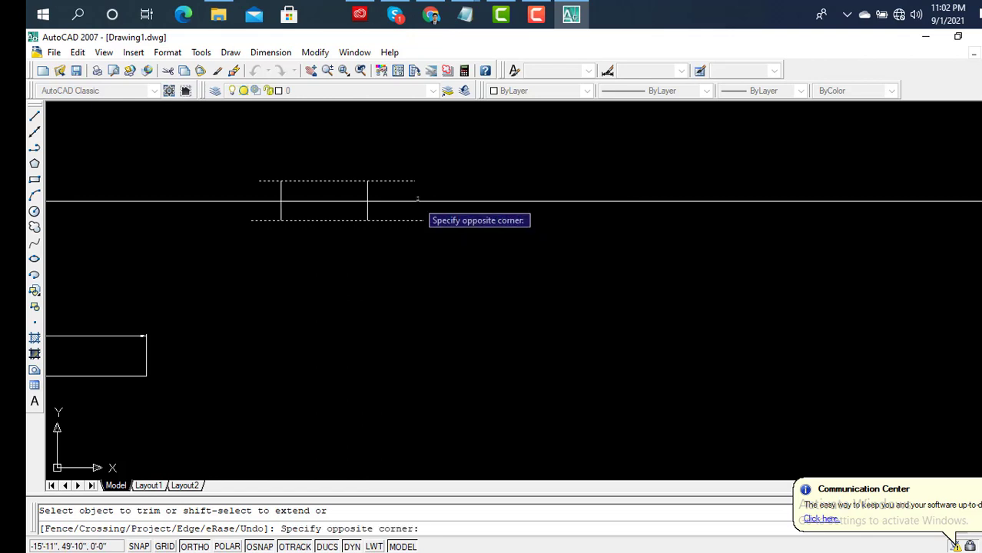
pyautogui.click(415, 208)
pyautogui.click(413, 206)
pyautogui.click(350, 204)
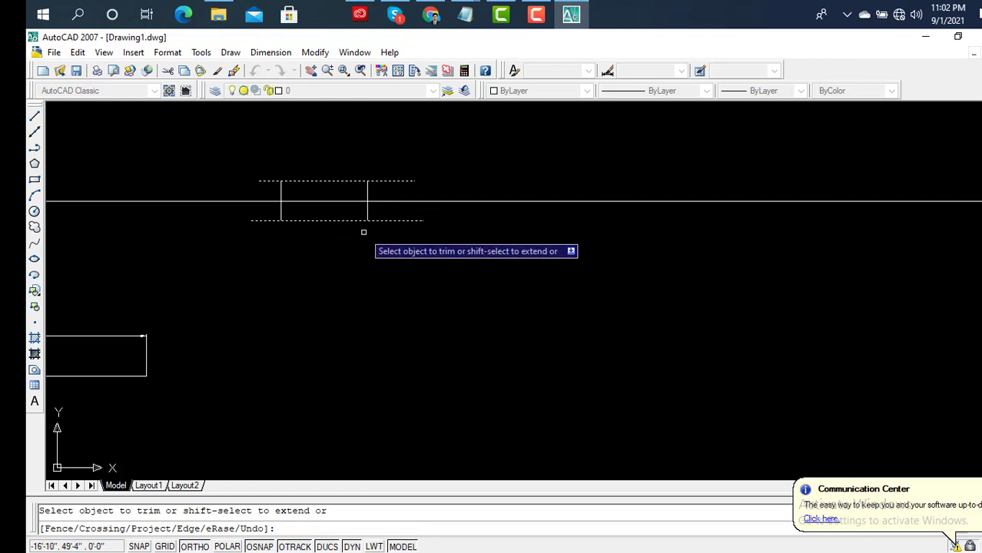
pyautogui.press('Escape')
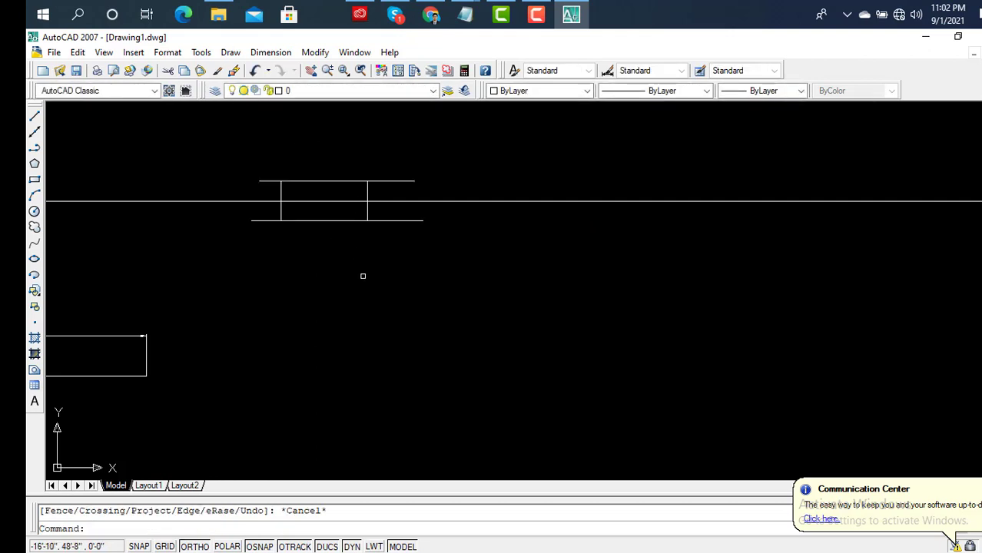
pyautogui.hotkey('ctrl', 'z')
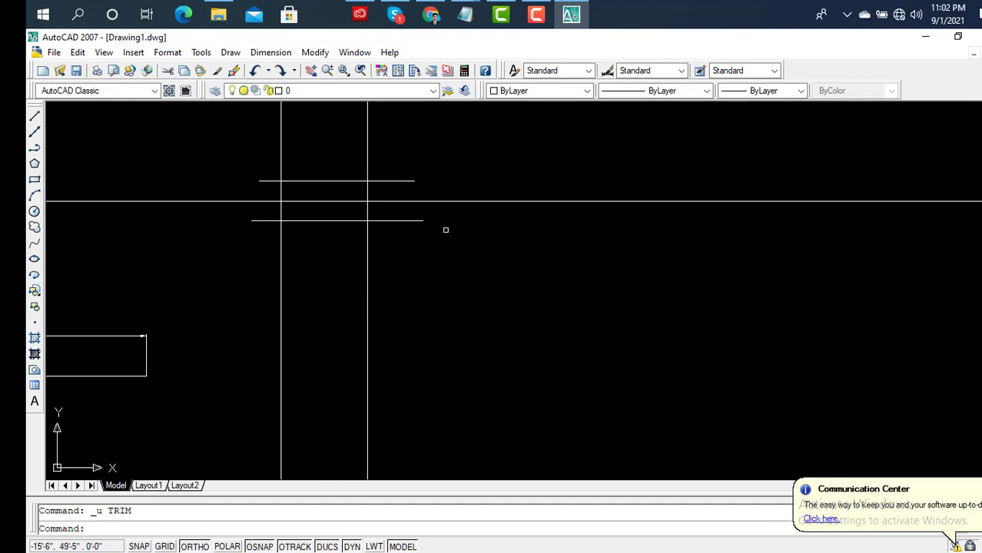
# Trim both vertical lines above and below the two selected short horizontal lines using TR.
pyautogui.click(330, 181)
pyautogui.click(332, 221)
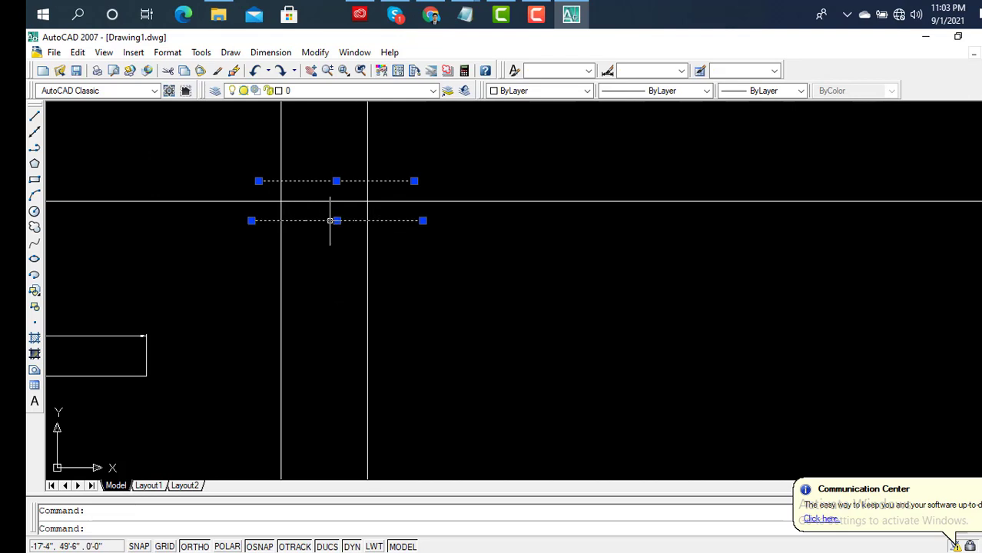
pyautogui.write('tr')
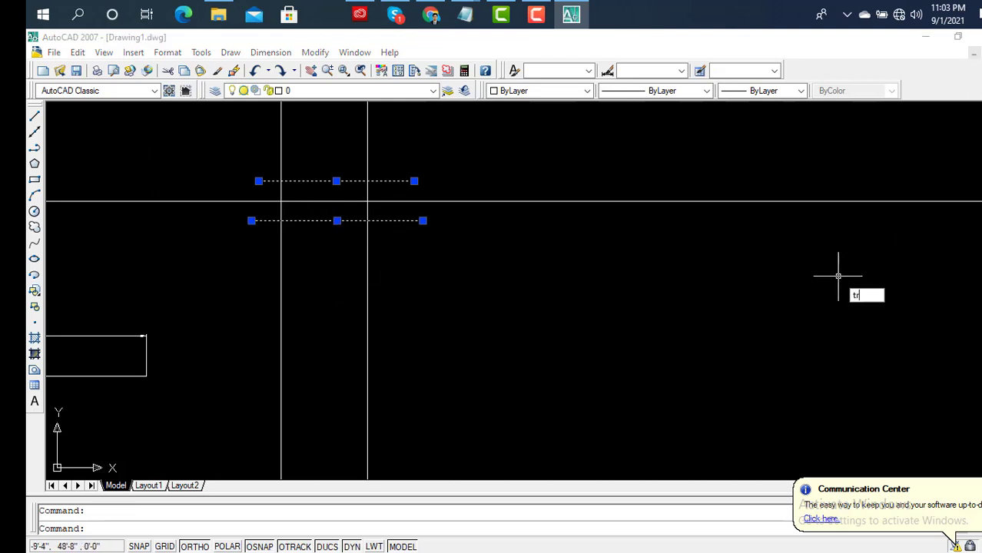
pyautogui.press('Return')
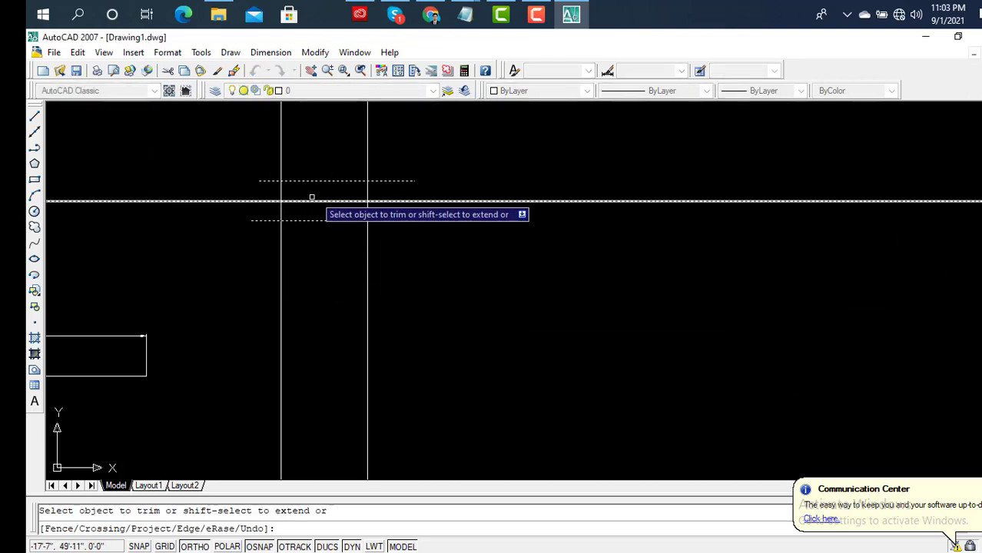
pyautogui.click(367, 170)
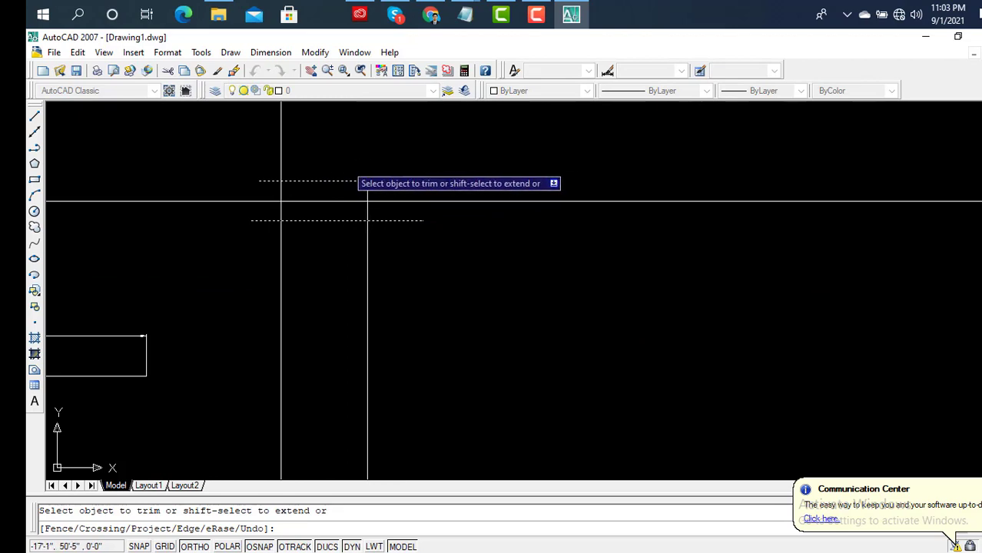
pyautogui.click(284, 162)
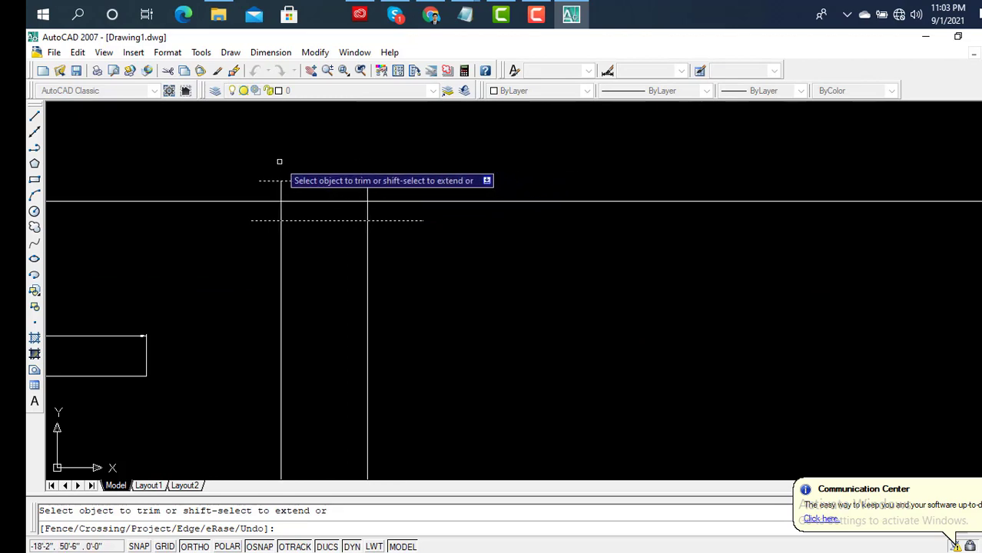
pyautogui.click(279, 249)
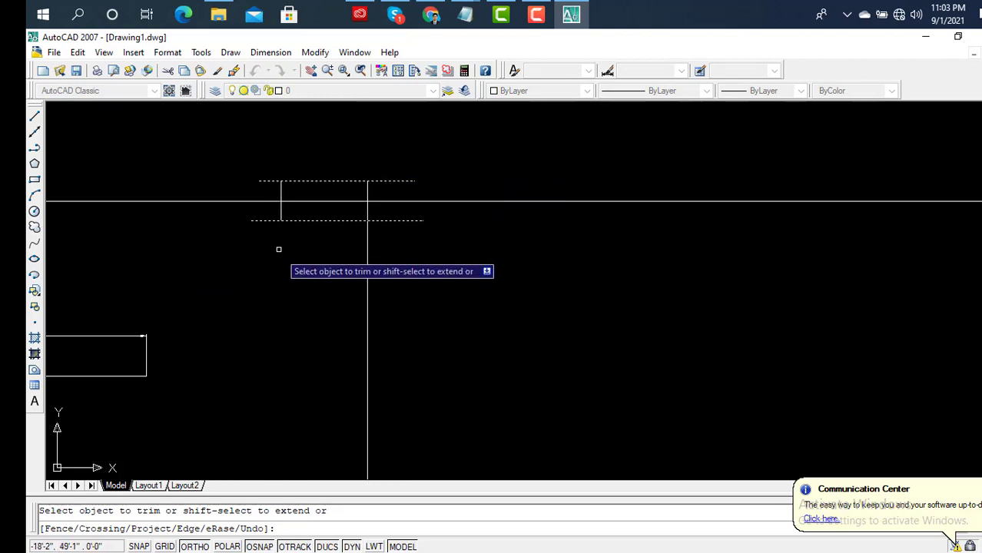
pyautogui.click(368, 250)
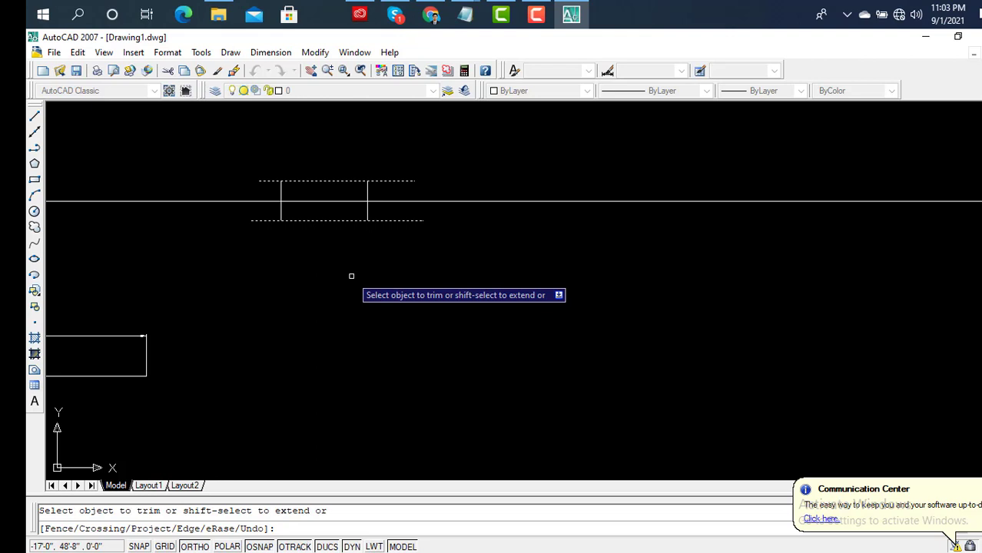
pyautogui.press('Escape')
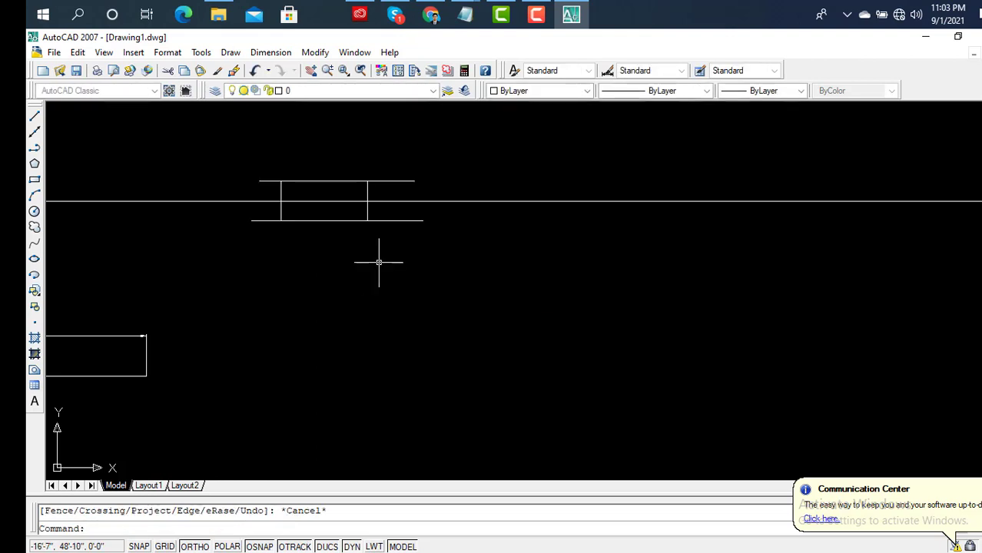
pyautogui.click(36, 150)
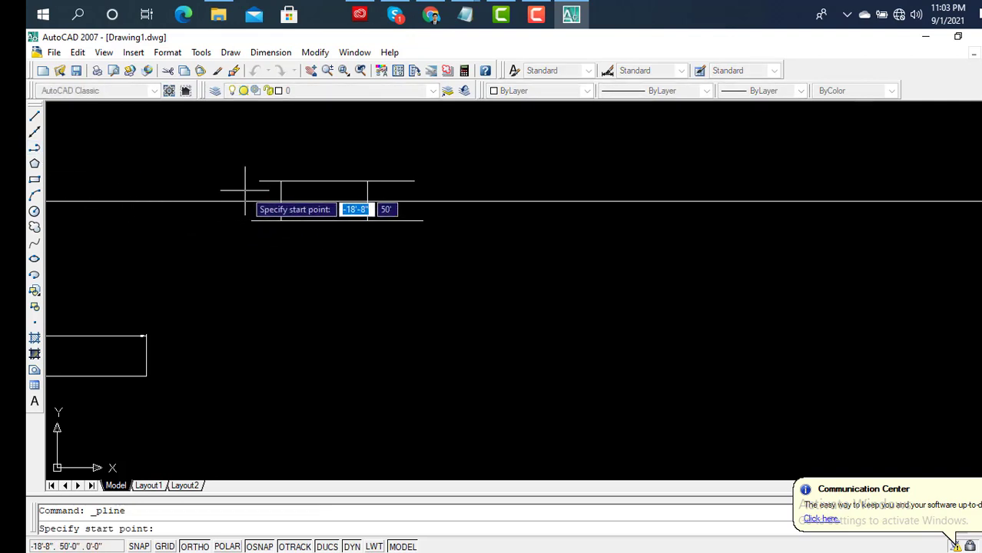
pyautogui.scroll(5, 261, 171)
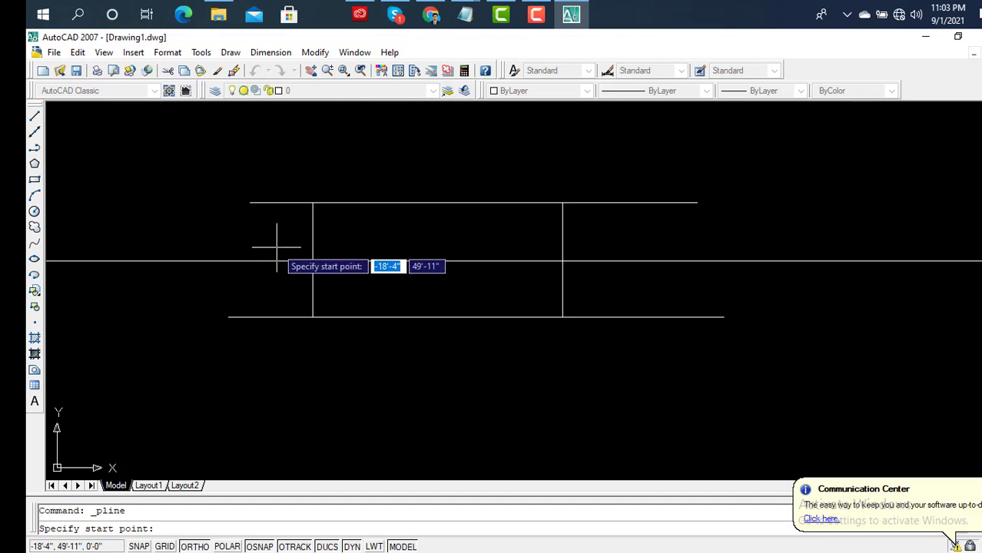
pyautogui.press('Escape')
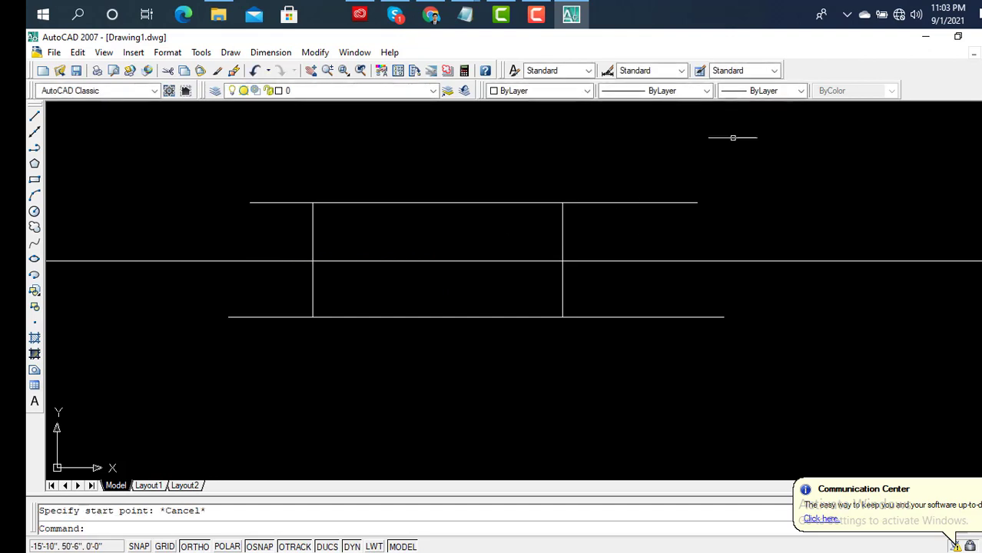
# Keep lineweight ByLayer and start a polyline at the upper-left construction-line intersection.
pyautogui.click(801, 92)
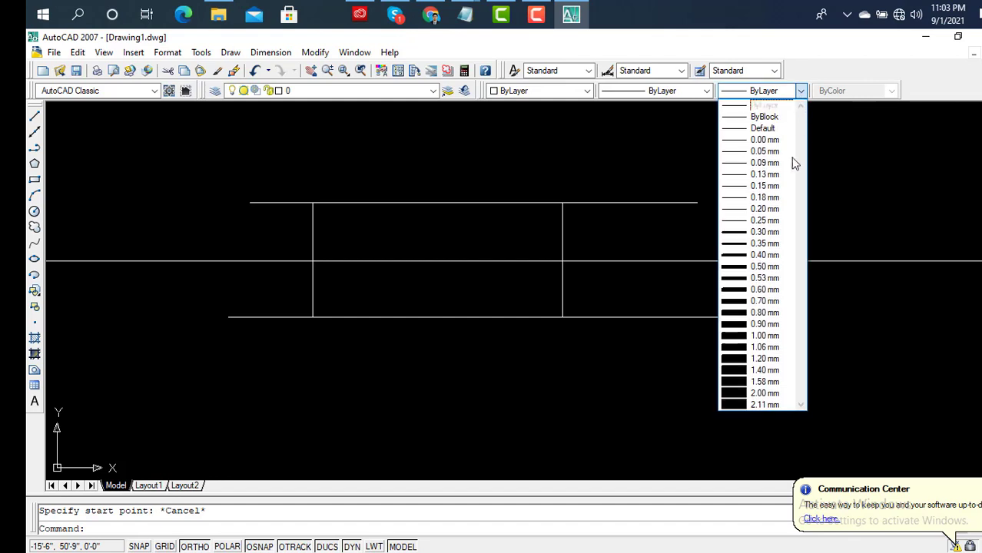
pyautogui.click(316, 181)
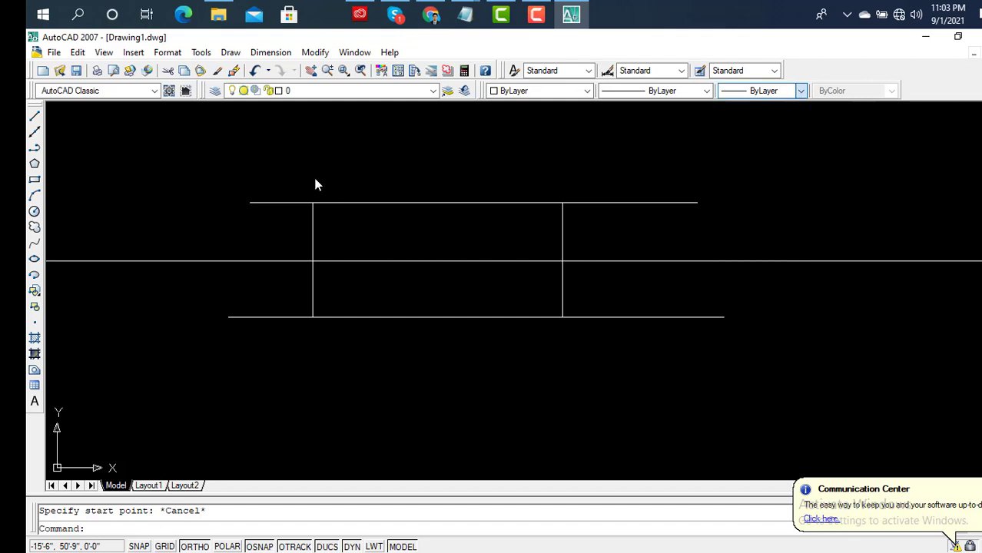
pyautogui.click(36, 149)
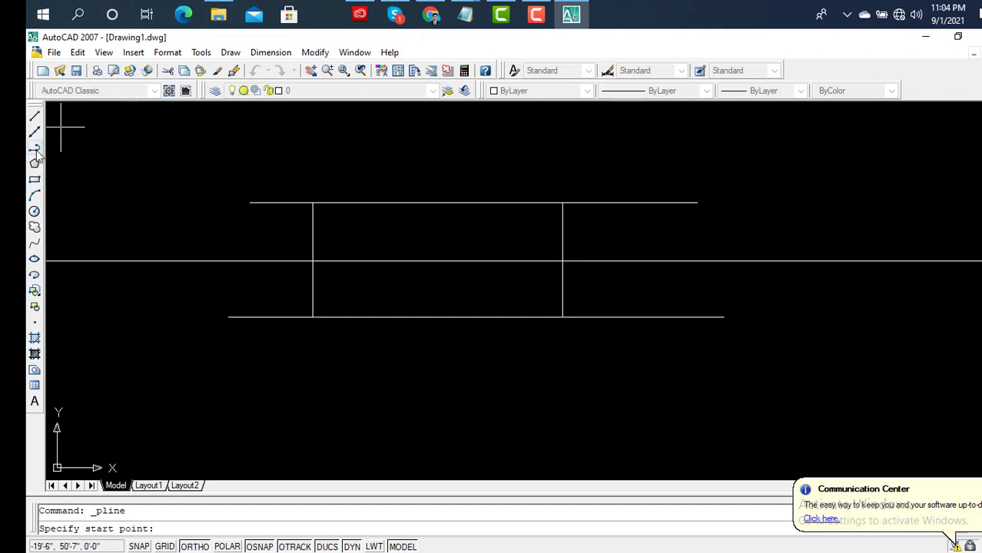
pyautogui.scroll(5, 263, 219)
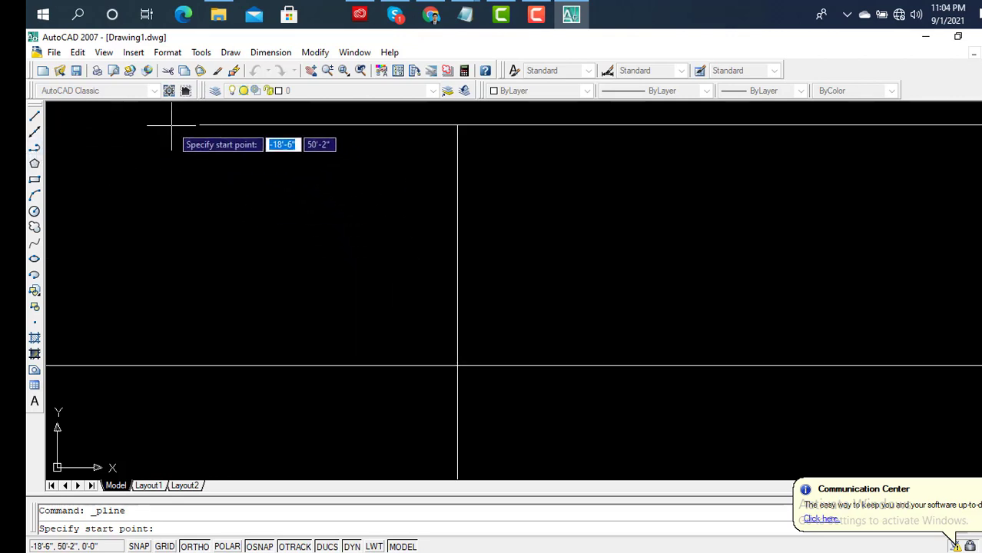
pyautogui.click(209, 133)
pyautogui.scroll(-2, 214, 136)
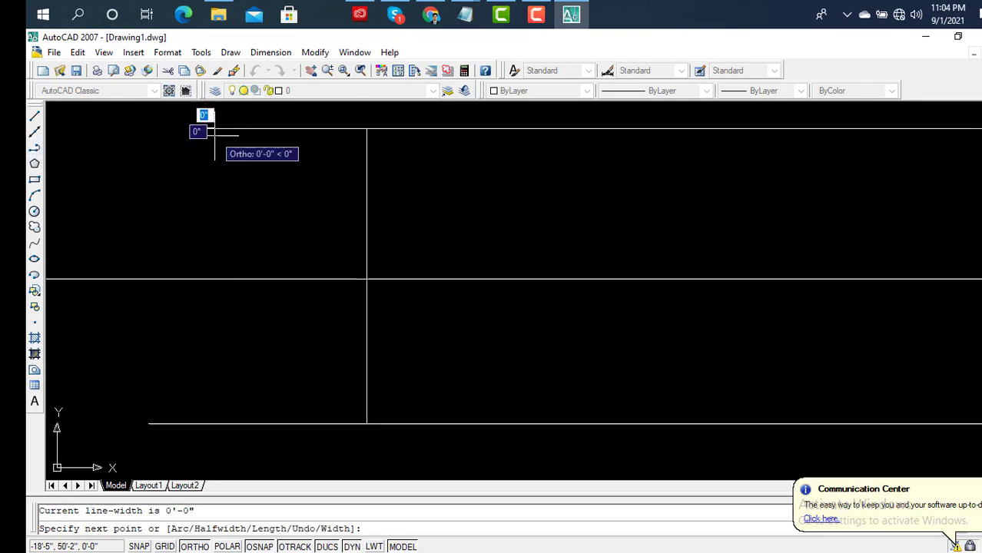
pyautogui.scroll(-3, 214, 136)
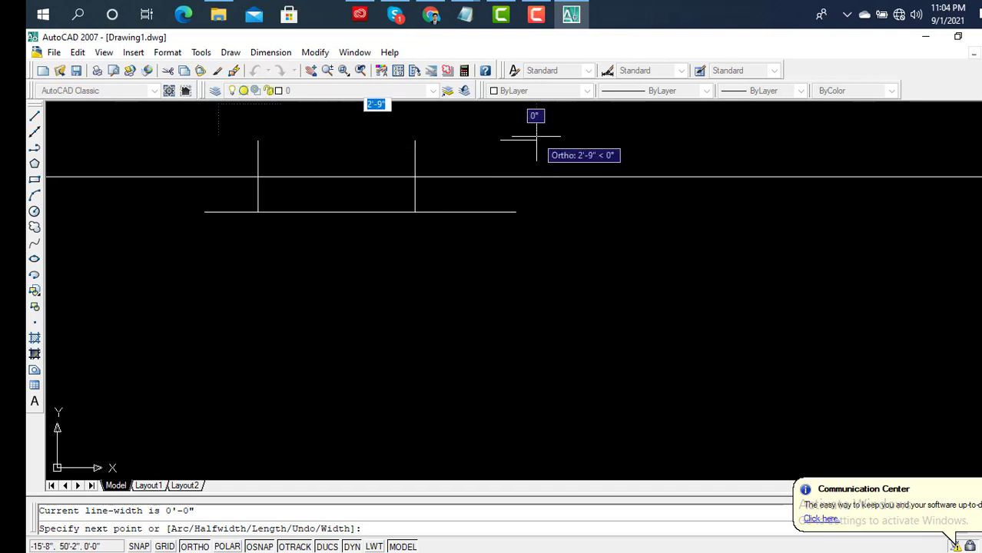
pyautogui.moveTo(537, 137)
pyautogui.mouseDown(button='middle')
pyautogui.moveTo(445, 232)
pyautogui.moveTo(483, 235)
pyautogui.mouseUp(button='middle')
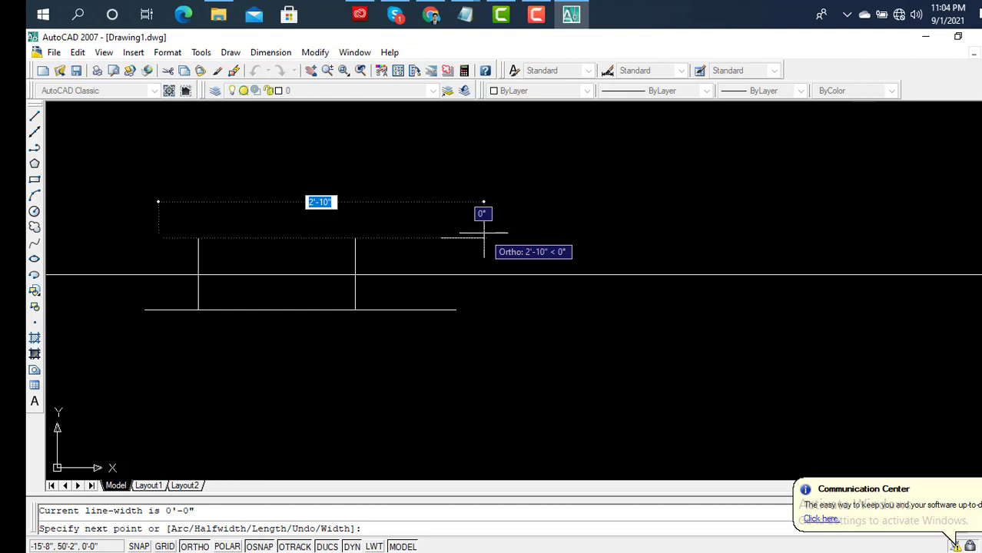
# Set the polyline starting width to .2 and accept the ending width.
pyautogui.write('w')
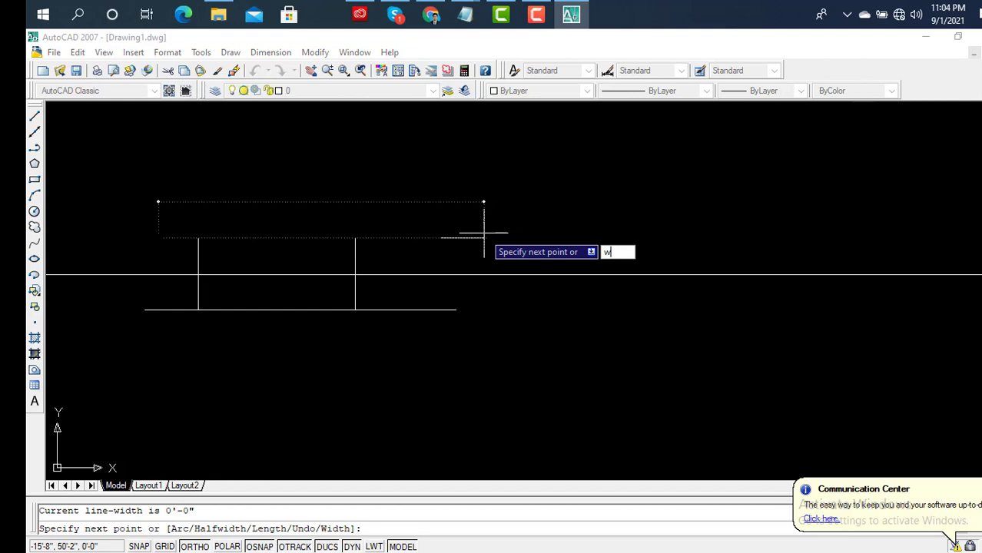
pyautogui.press('Return')
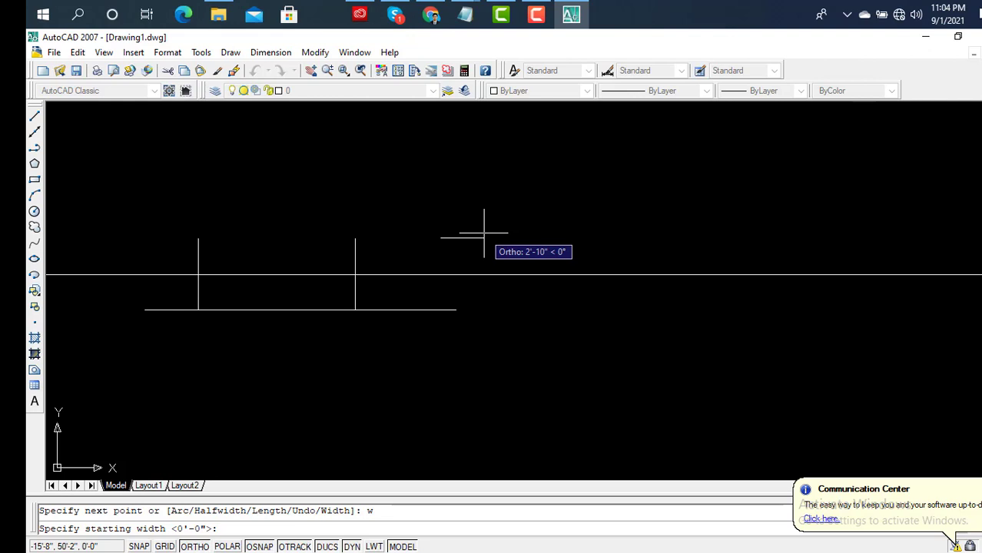
pyautogui.write('.2')
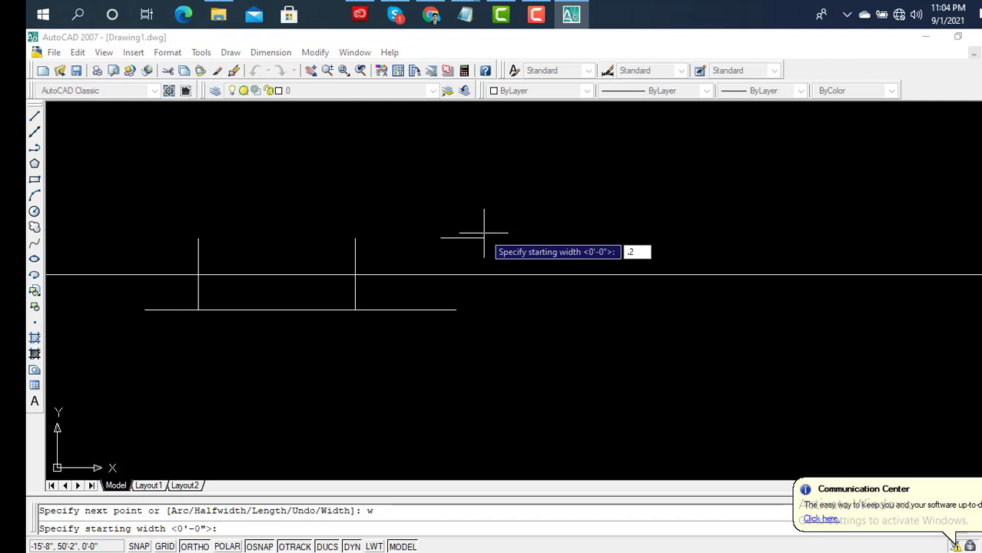
pyautogui.press('Return')
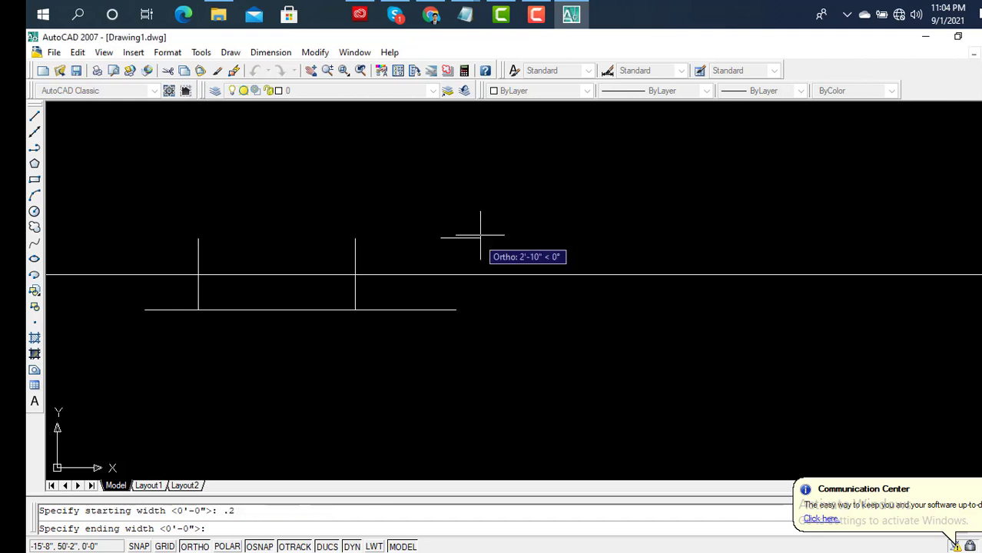
pyautogui.press('Return')
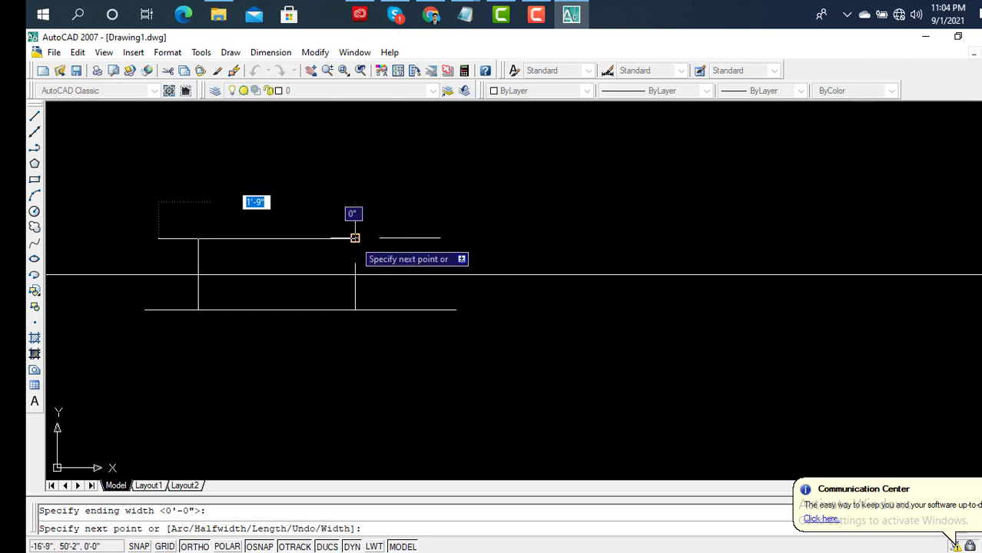
# Run the polyline to the right vertical line and down to the bottom-right corner.
pyautogui.click(355, 238)
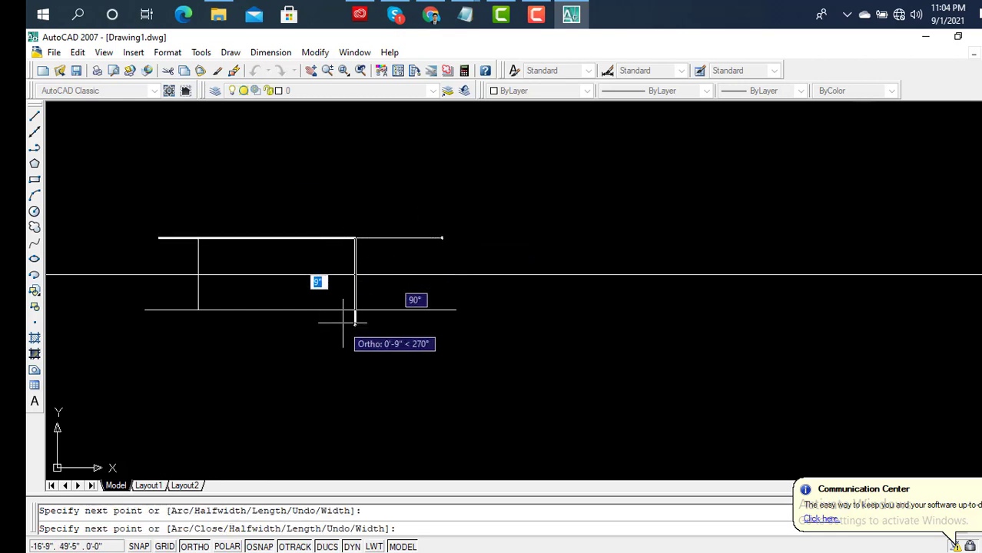
pyautogui.scroll(3, 344, 322)
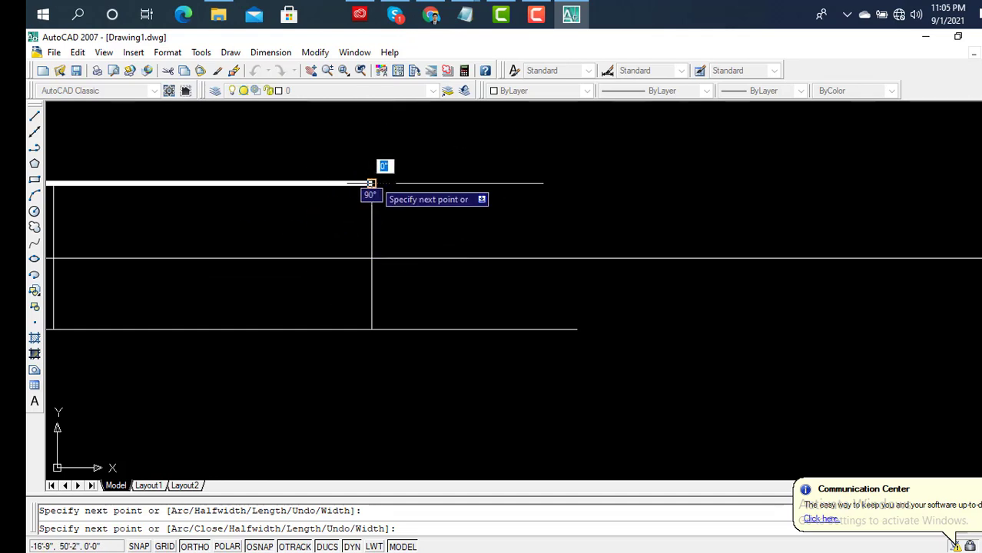
pyautogui.scroll(-2, 376, 310)
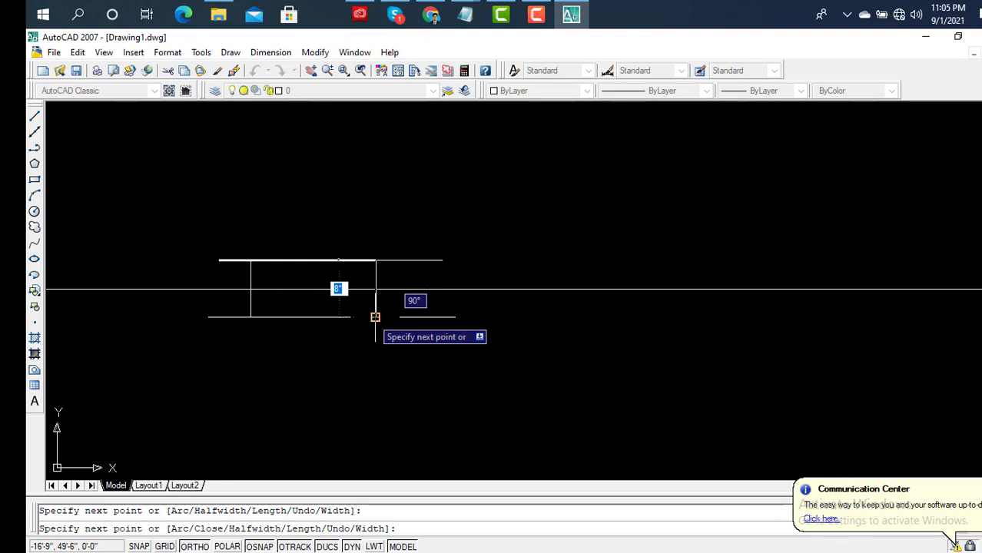
pyautogui.scroll(3, 376, 316)
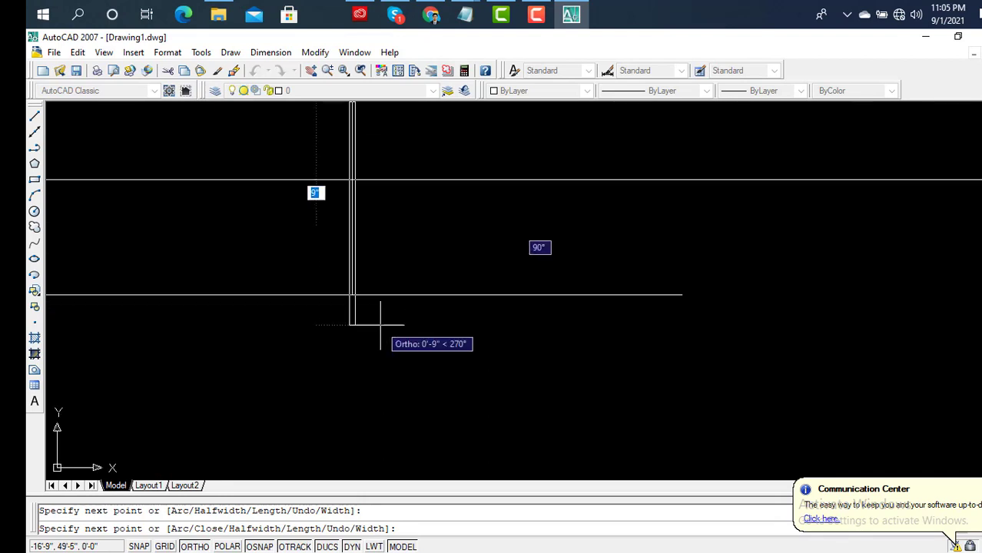
pyautogui.click(350, 293)
pyautogui.scroll(-2, 349, 293)
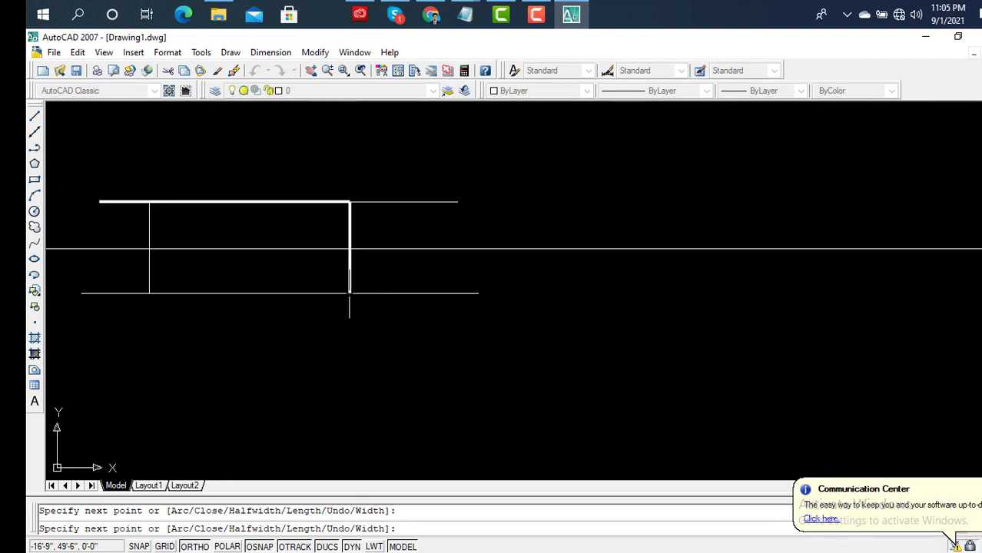
pyautogui.moveTo(349, 292); pyautogui.dragTo(595, 322, button='middle')
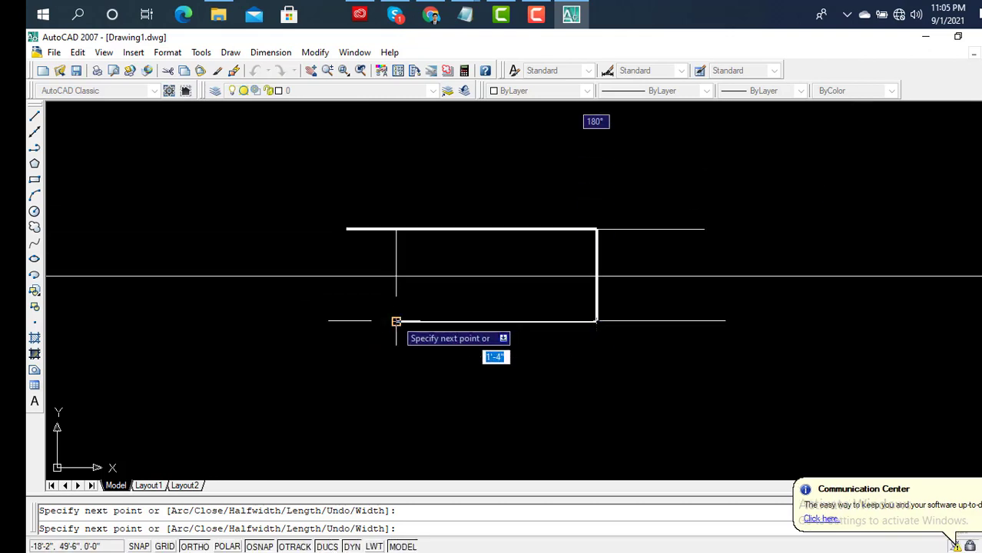
# Continue through the bottom-left and top-left corners to close the rectangle, then end PLINE.
pyautogui.click(395, 322)
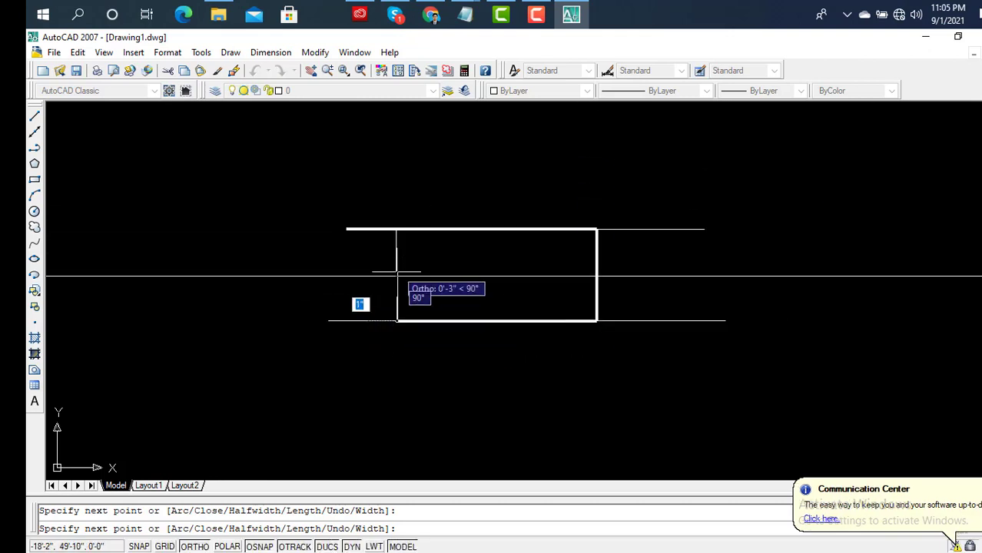
pyautogui.click(394, 229)
pyautogui.press('Return')
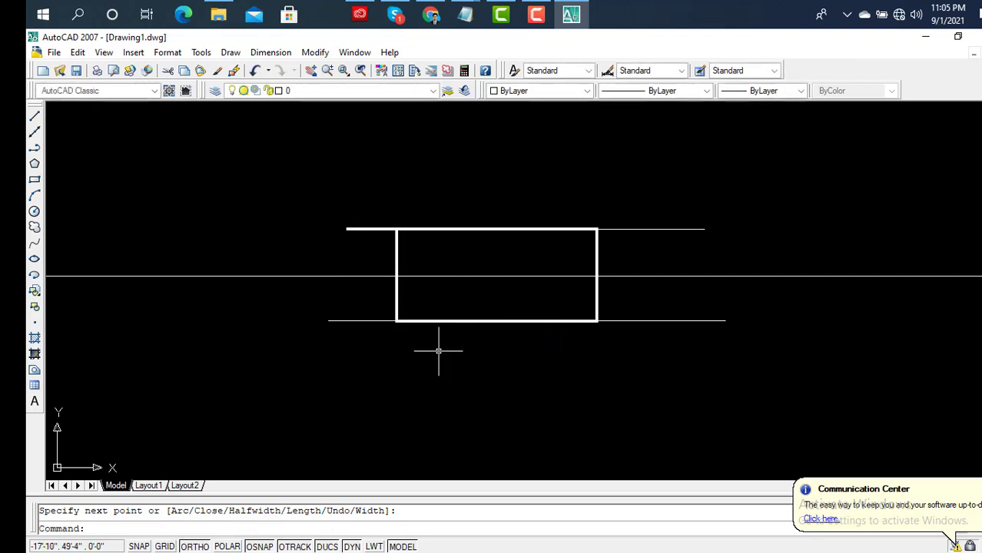
pyautogui.scroll(4, 513, 292)
pyautogui.scroll(-2, 514, 292)
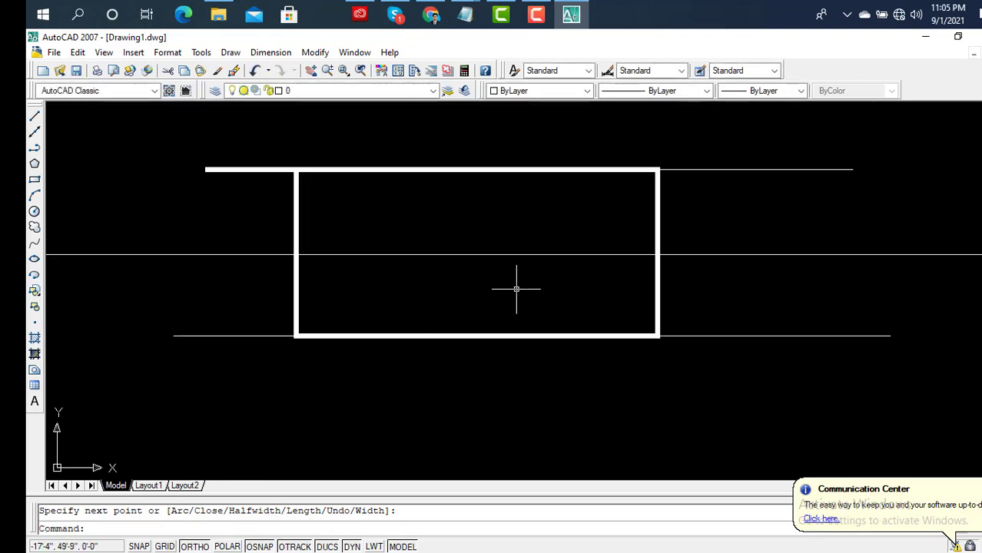
pyautogui.moveTo(509, 256); pyautogui.dragTo(523, 345, button='middle')
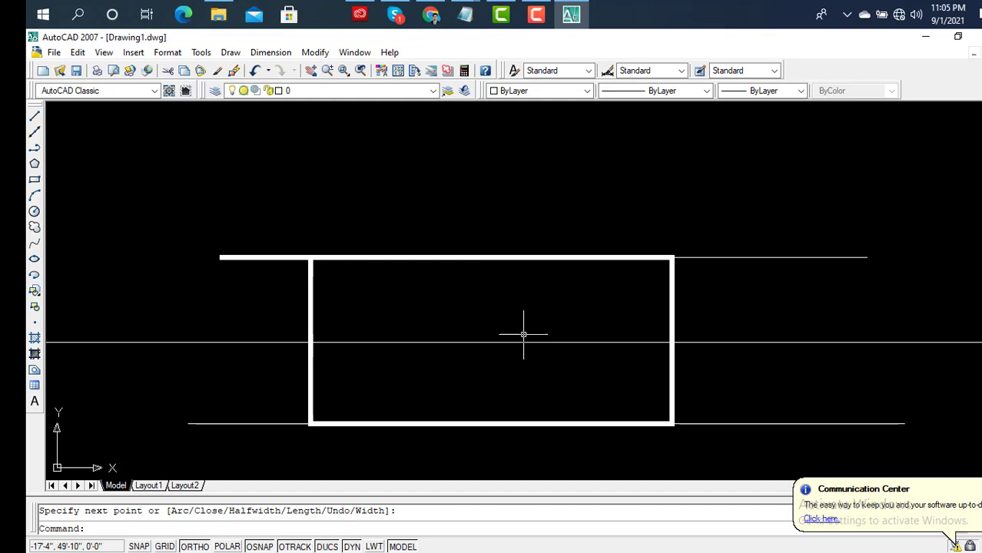
pyautogui.scroll(3, 503, 292)
pyautogui.scroll(-3, 489, 265)
pyautogui.scroll(-4, 495, 296)
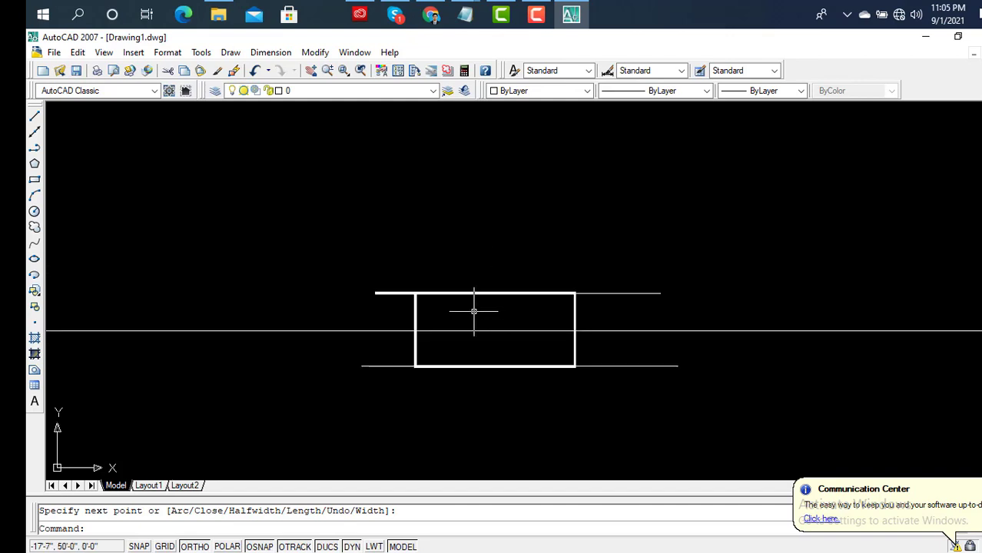
# Undo the thick polyline rectangle and start a new polyline at the top-left corner.
pyautogui.hotkey('ctrl', 'z')
pyautogui.hotkey('ctrl', 'z')
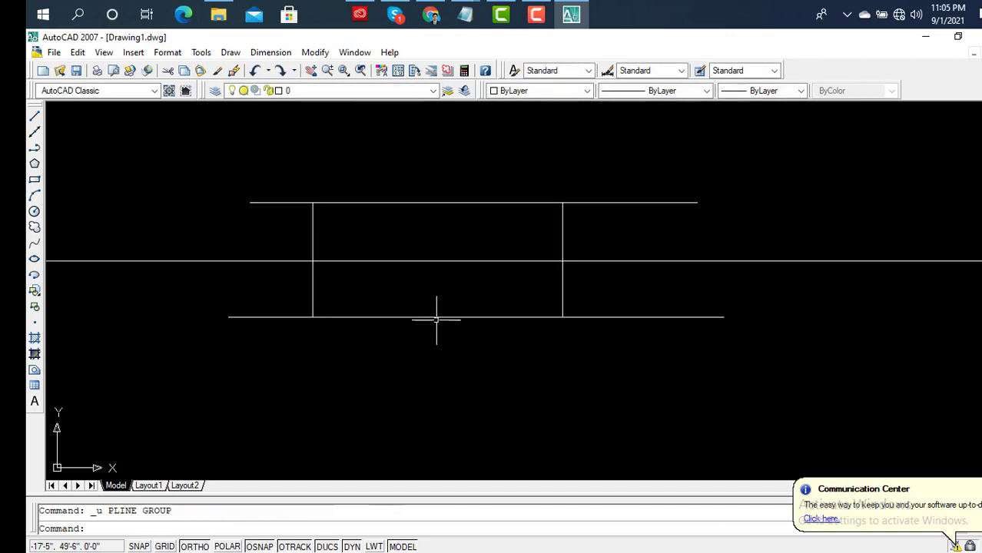
pyautogui.click(34, 148)
pyautogui.scroll(2, 269, 207)
pyautogui.scroll(2, 238, 198)
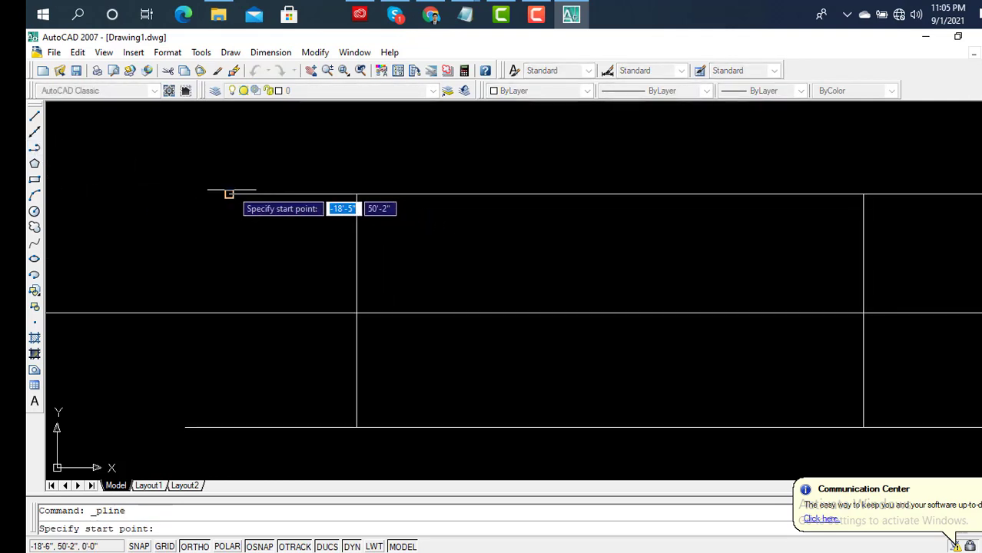
pyautogui.click(229, 193)
pyautogui.scroll(-4, 292, 200)
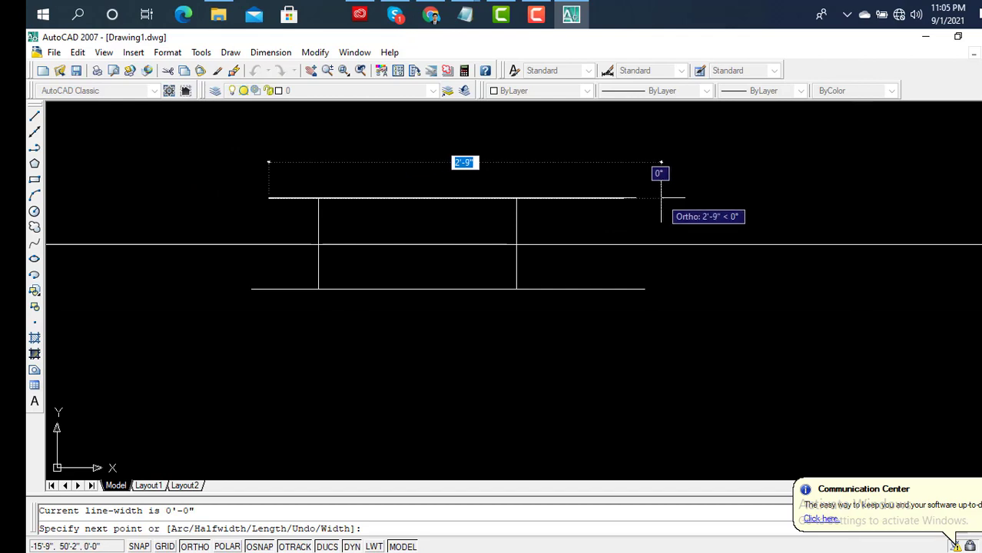
# Set the polyline's starting and ending width to 0.5.
pyautogui.write('w')
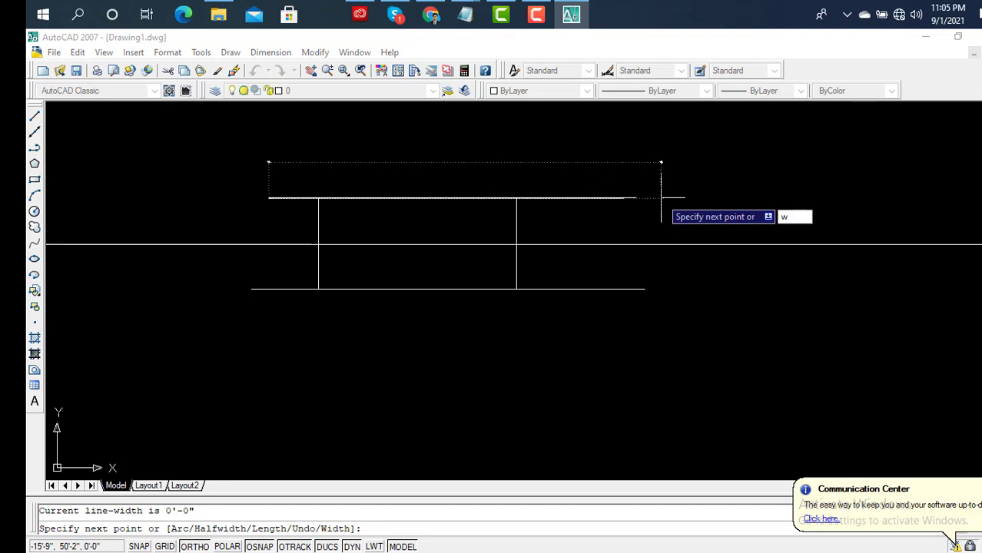
pyautogui.press('Return')
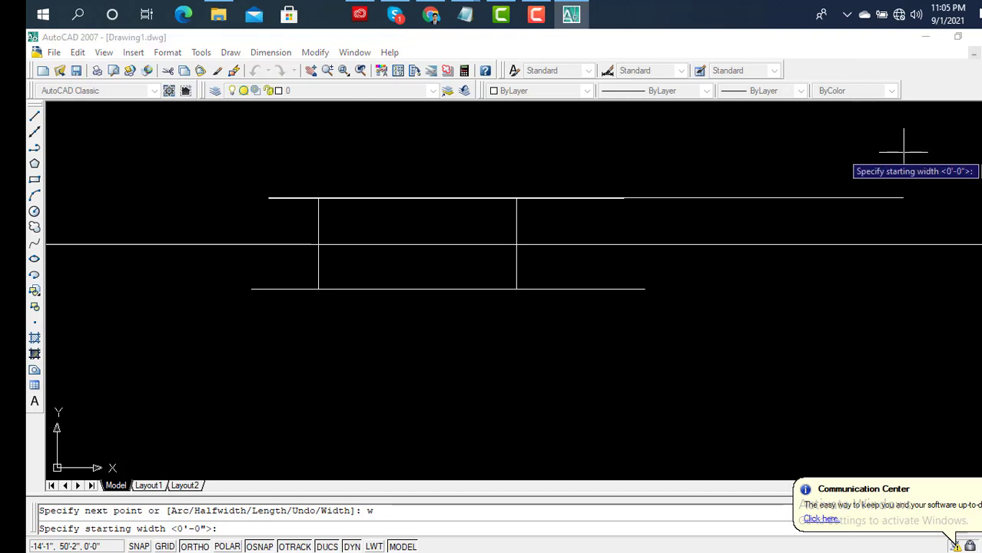
pyautogui.write('0.5')
pyautogui.press('Return')
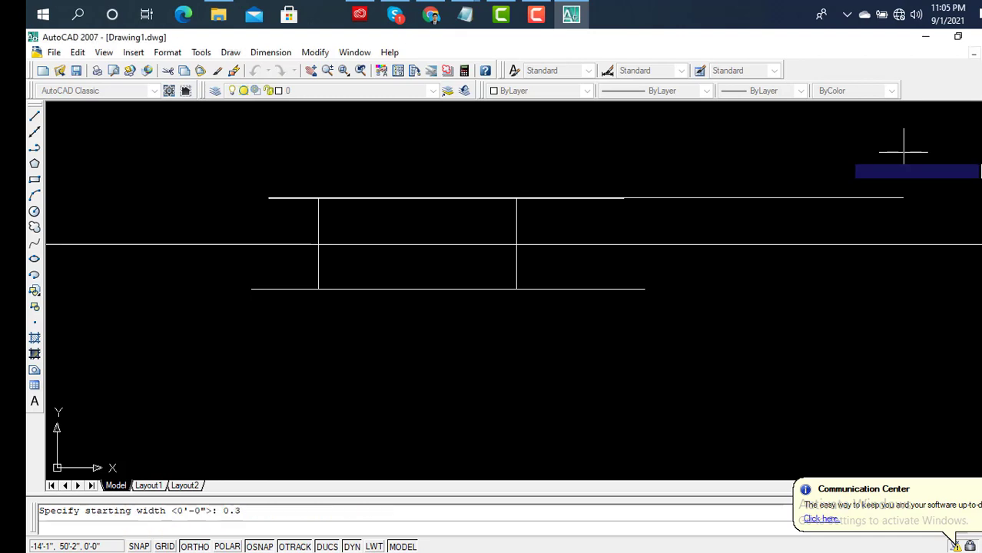
pyautogui.press('Return')
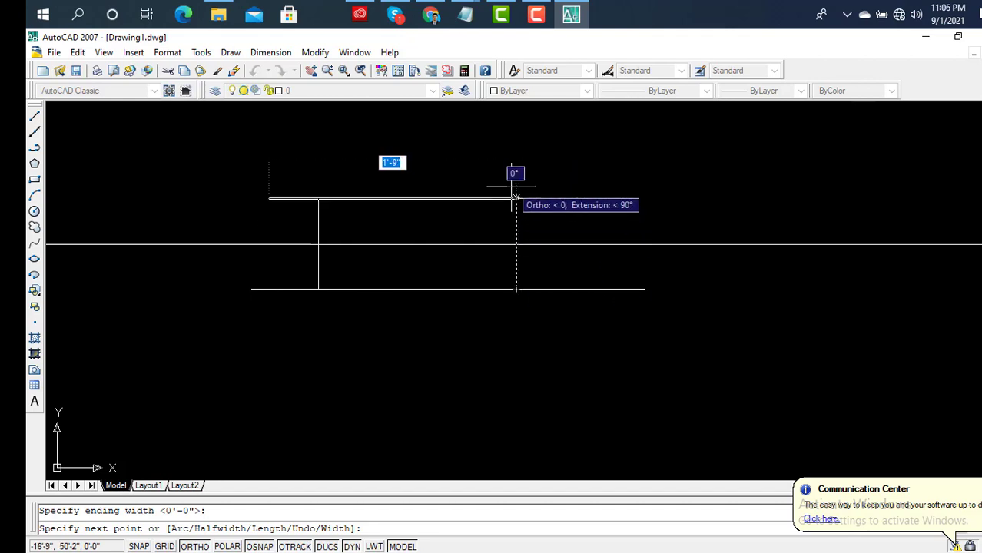
# Trace the thick polyline along the top, right side, bottom, up the left and across the middle line.
pyautogui.click(516, 198)
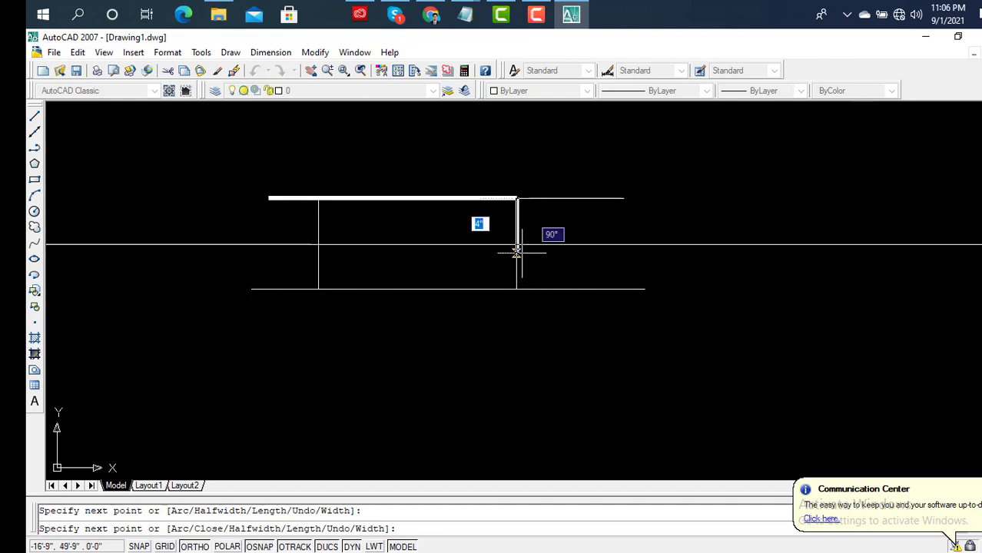
pyautogui.click(517, 289)
pyautogui.click(318, 289)
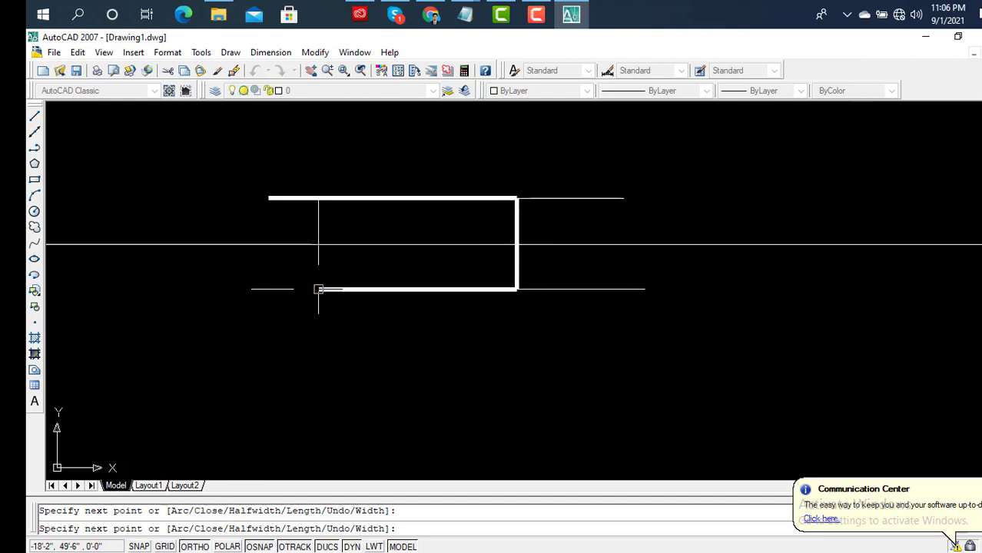
pyautogui.click(319, 246)
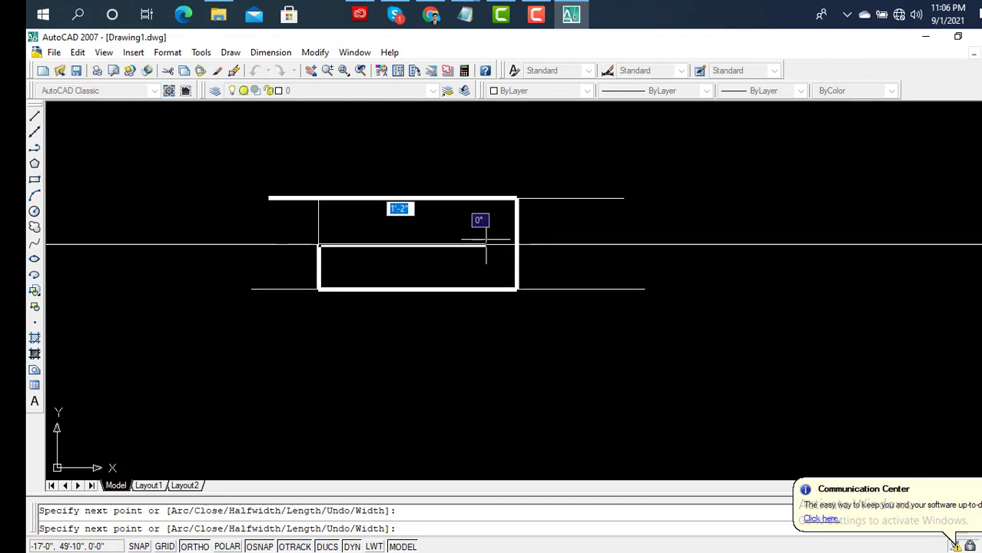
pyautogui.click(517, 246)
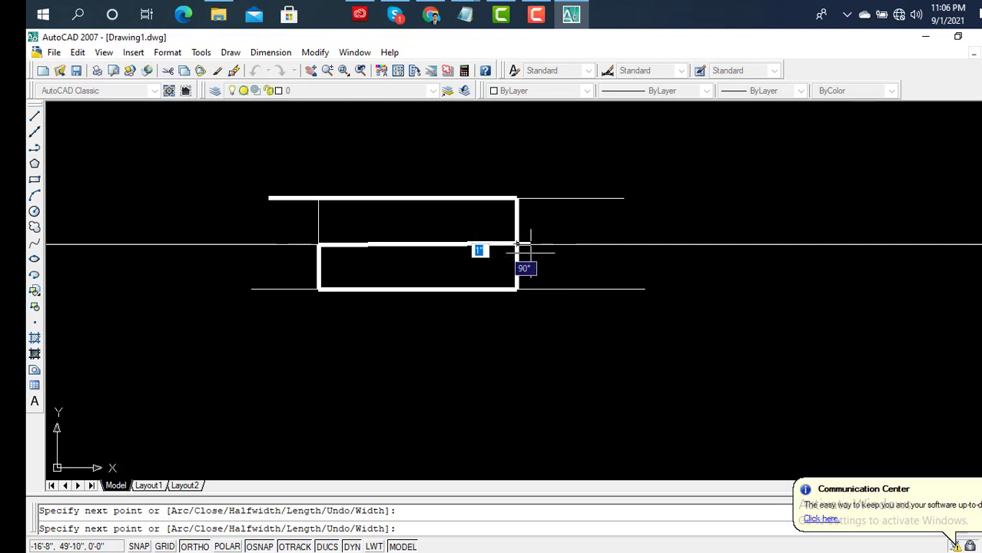
pyautogui.press('Escape')
pyautogui.scroll(4, 412, 260)
pyautogui.scroll(2, 412, 259)
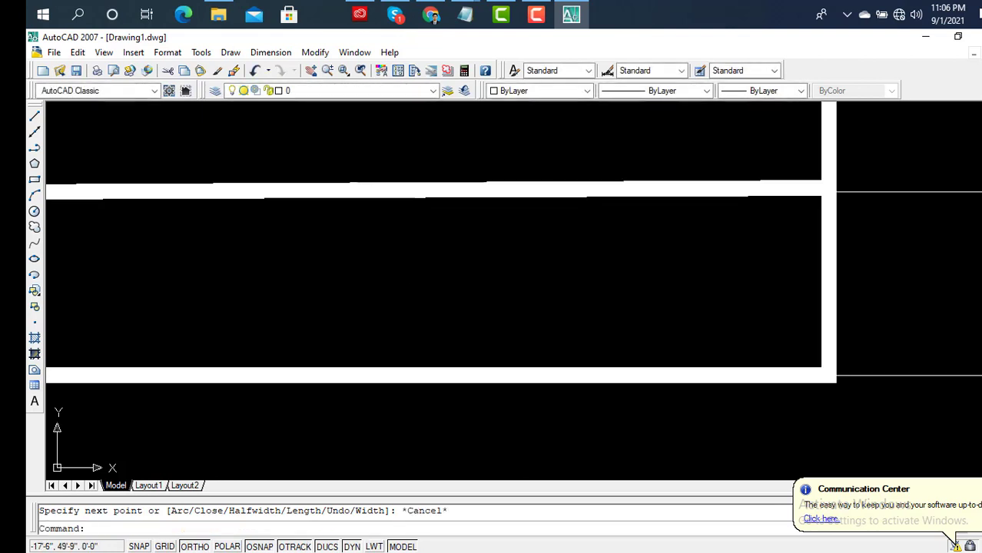
pyautogui.scroll(-5, 407, 252)
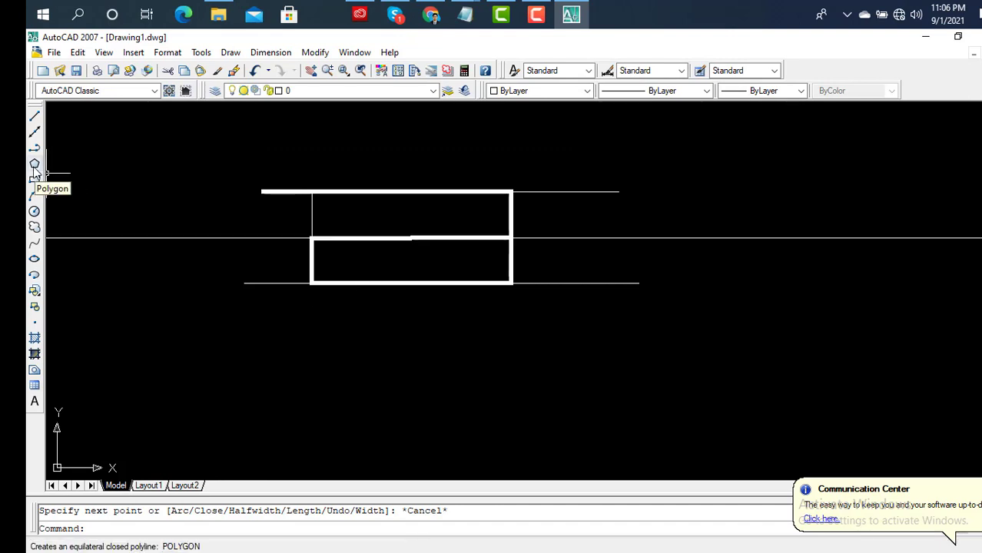
# Drop the polygon for a circle, then cancel the first circle placed below the boxes.
pyautogui.click(34, 170)
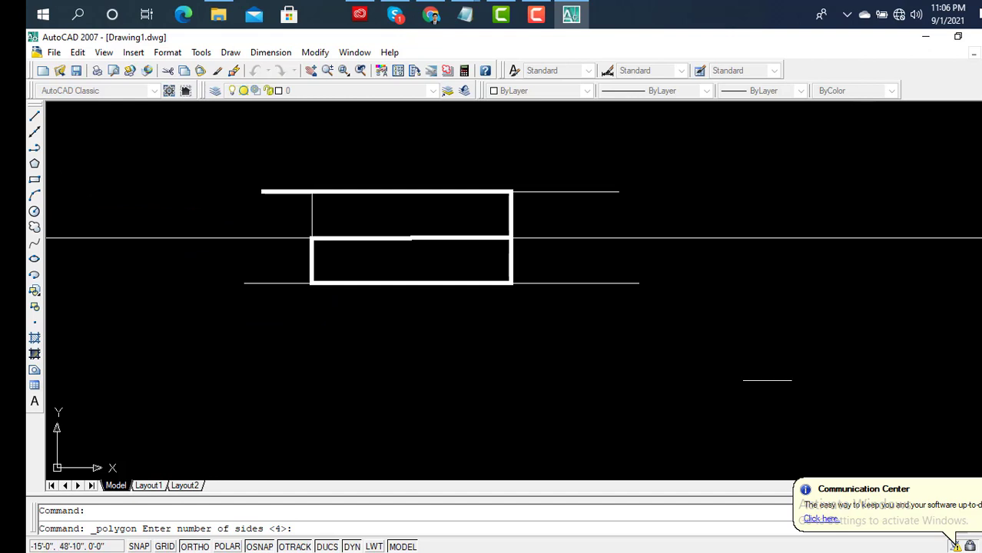
pyautogui.click(35, 213)
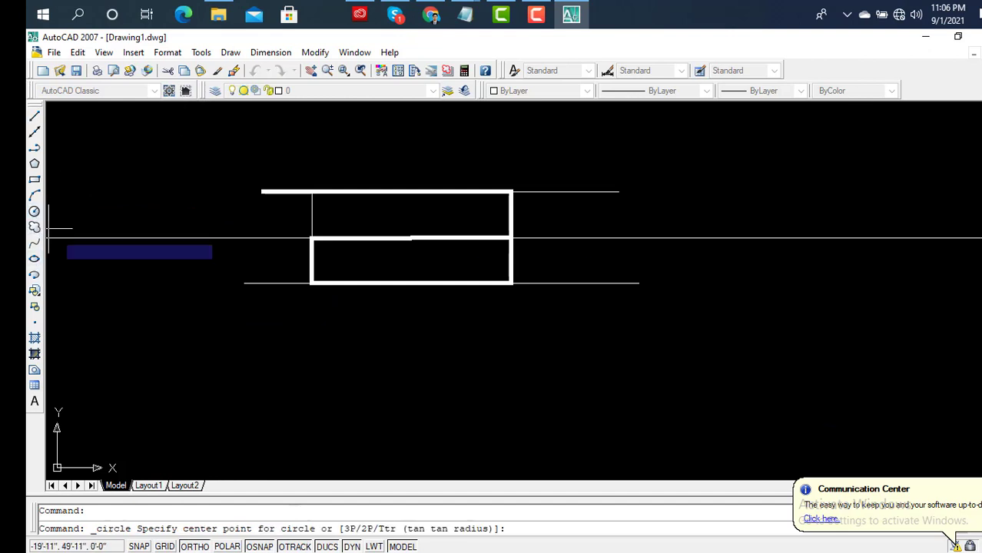
pyautogui.click(389, 332)
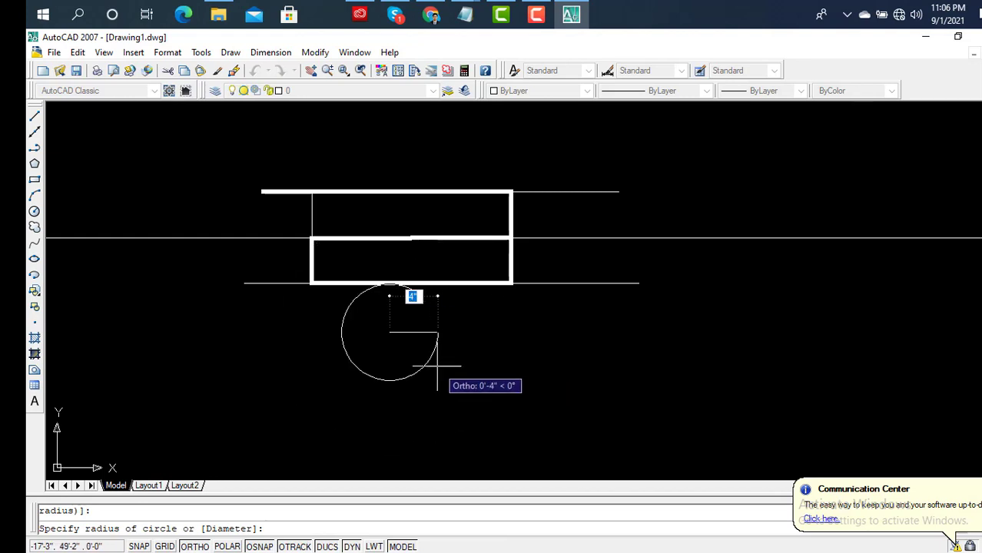
pyautogui.press('Escape')
pyautogui.scroll(-3, 530, 338)
pyautogui.scroll(5, 459, 247)
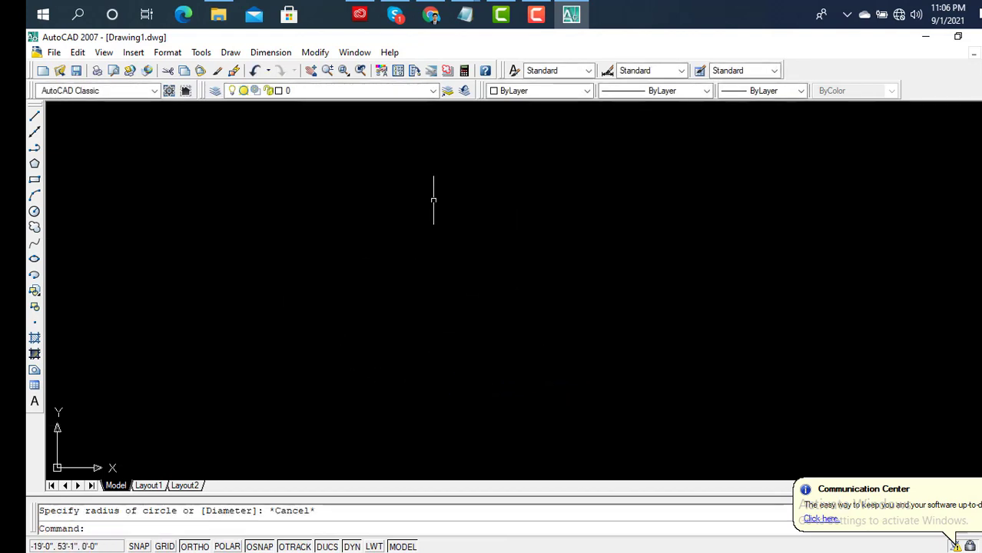
# Draw a circle in empty space and pan the view to centre it.
pyautogui.press('Return')
pyautogui.click(347, 241)
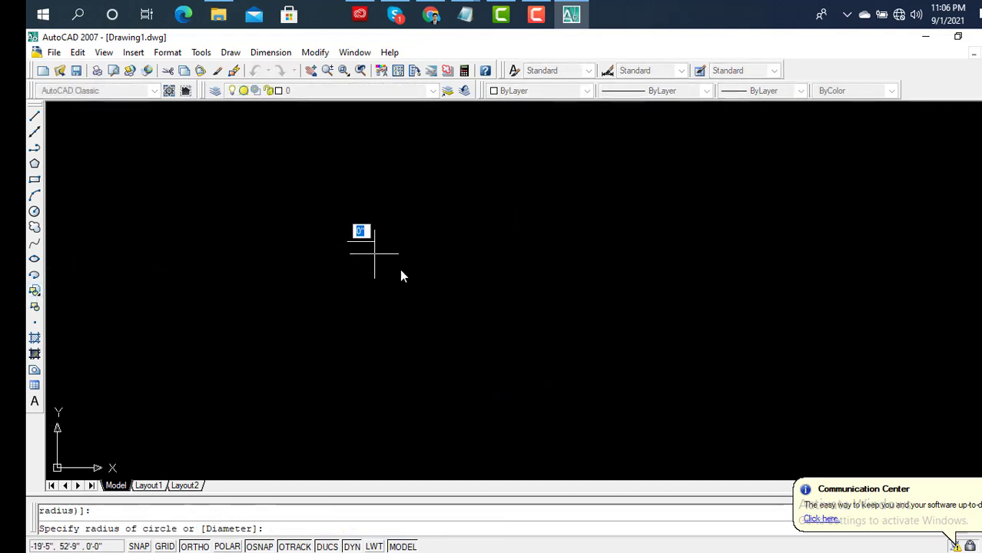
pyautogui.click(454, 285)
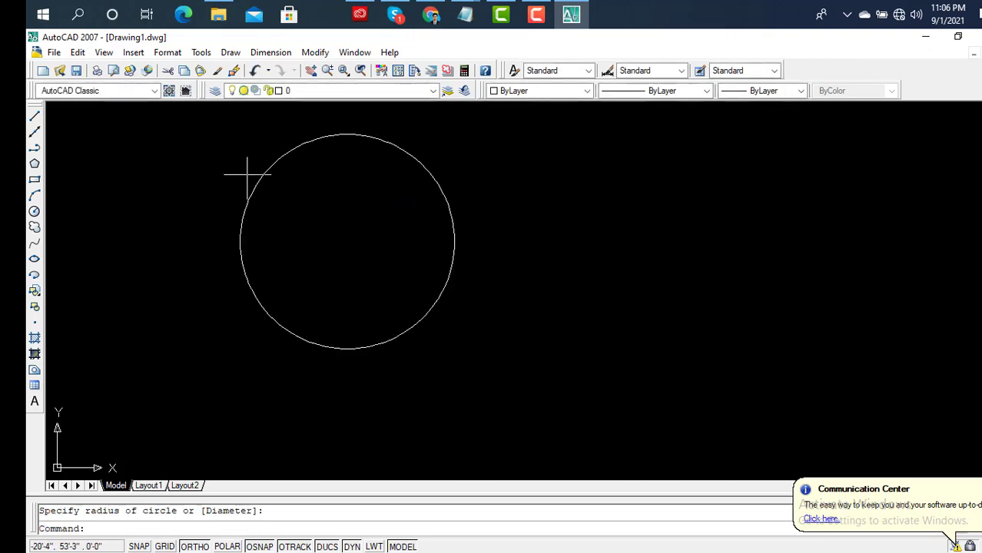
pyautogui.scroll(2, 158, 192)
pyautogui.scroll(-5, 150, 196)
pyautogui.moveTo(151, 197); pyautogui.dragTo(375, 243, button='middle')
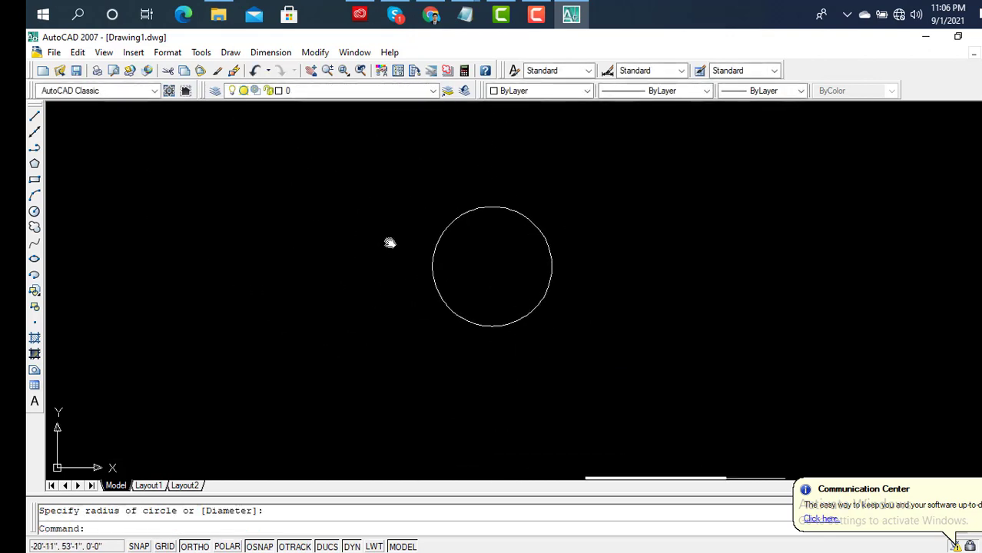
pyautogui.click(35, 165)
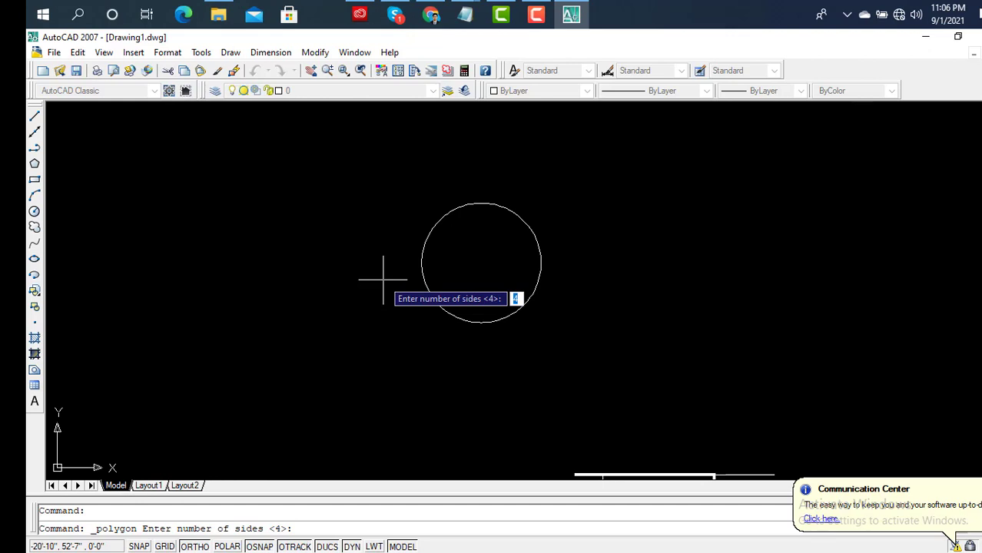
# Cancel the five-sided polygon before placing it and switch to a straight line.
pyautogui.write('5')
pyautogui.press('Return')
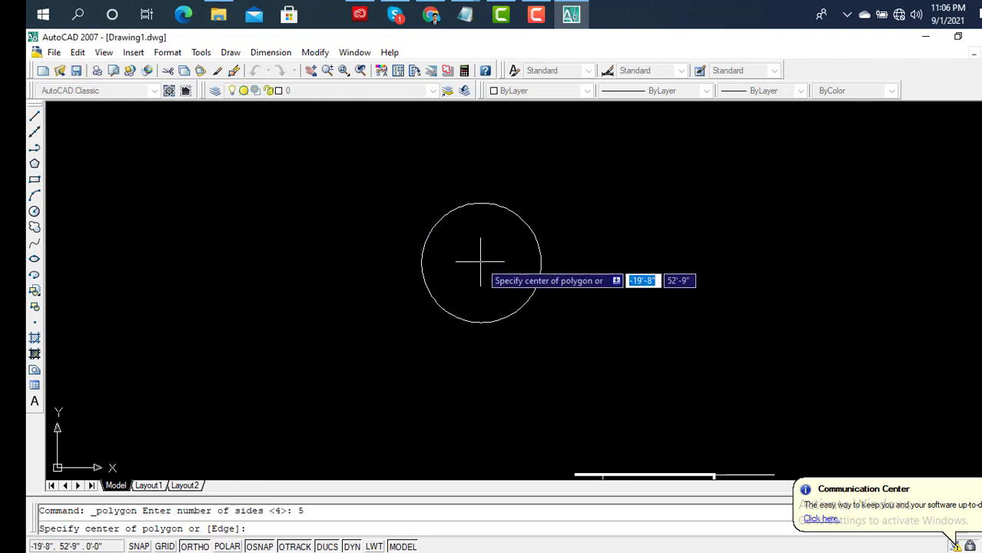
pyautogui.press('Escape')
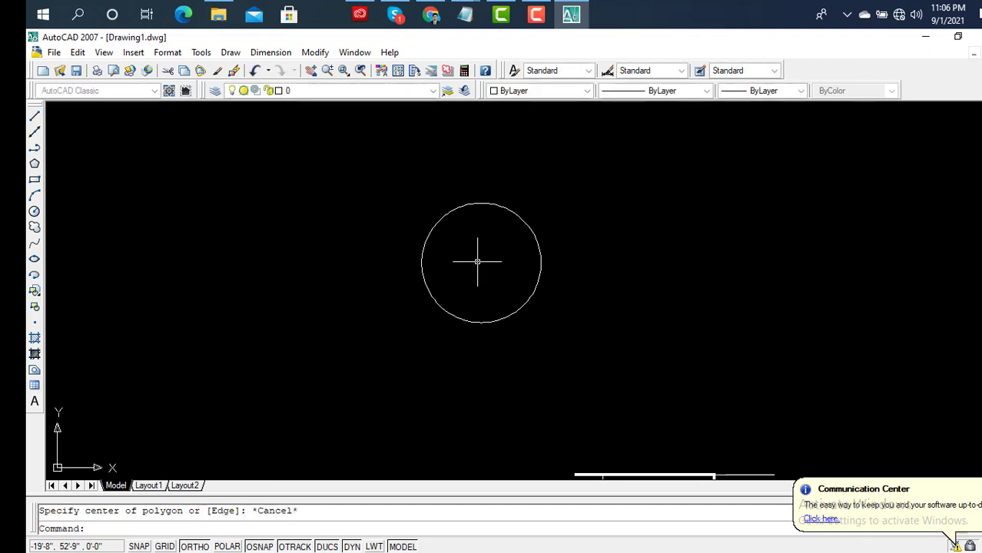
pyautogui.click(34, 116)
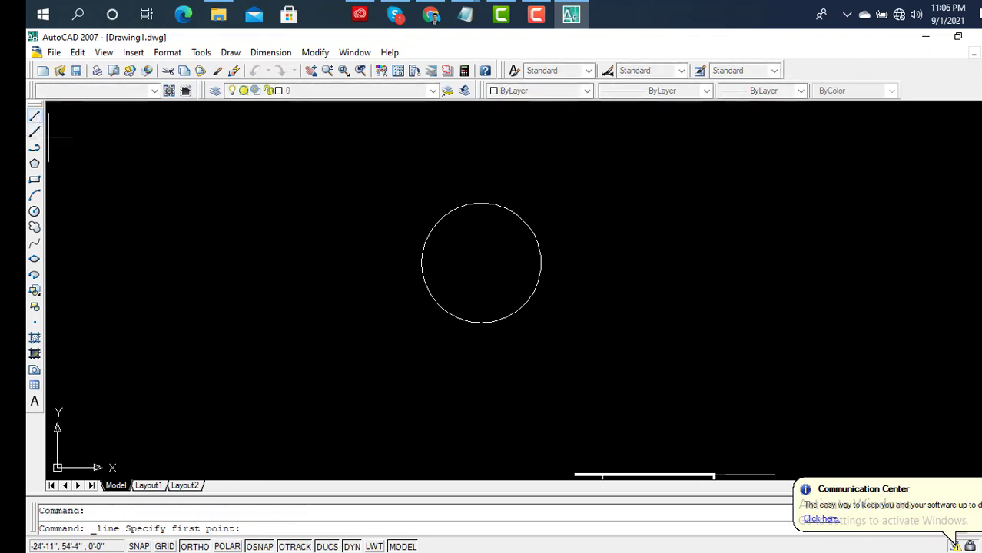
# Draw a vertical line from the circle's top point to its bottom point.
pyautogui.click(481, 204)
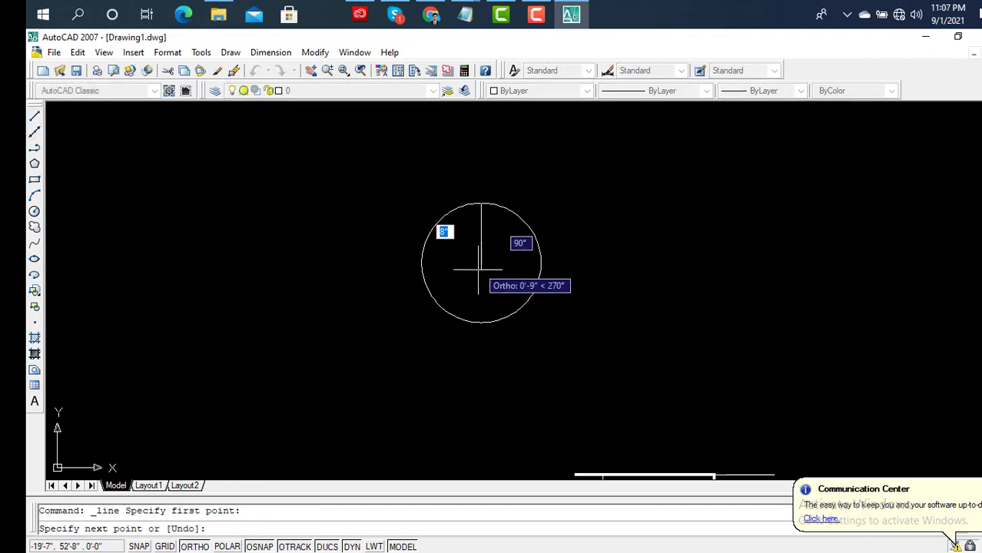
pyautogui.click(481, 322)
pyautogui.press('Return')
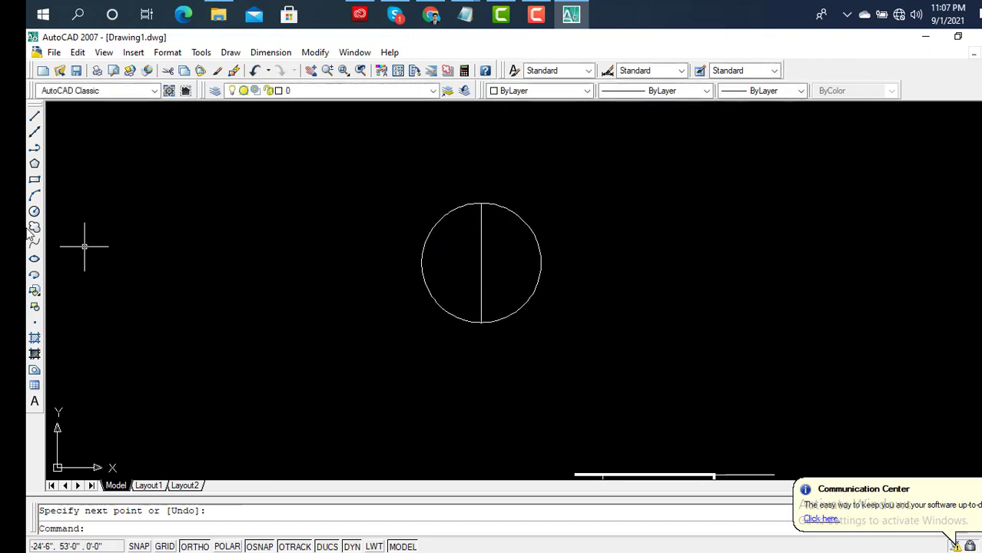
# Inscribe a five-sided polygon in the circle, centred on the line's midpoint.
pyautogui.click(34, 164)
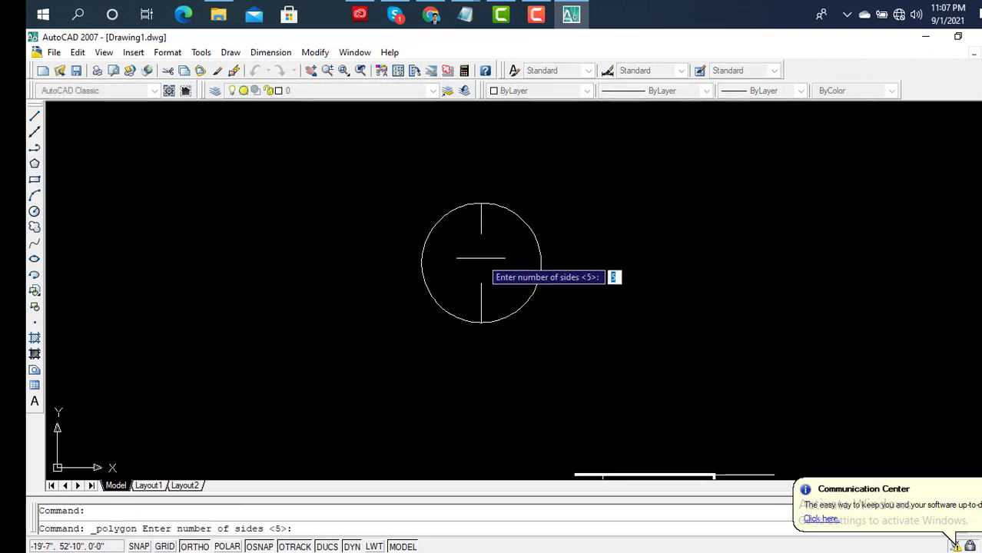
pyautogui.press('Return')
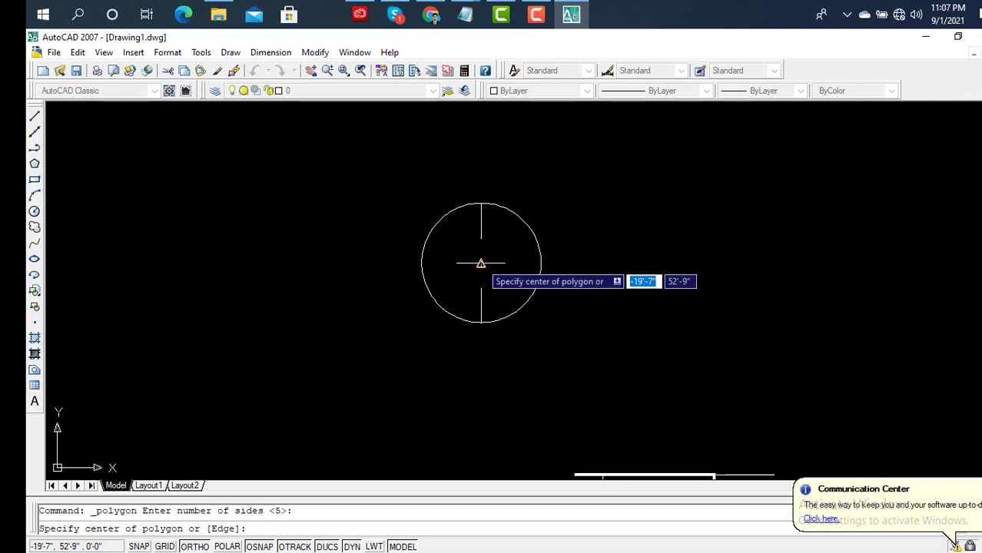
pyautogui.click(481, 263)
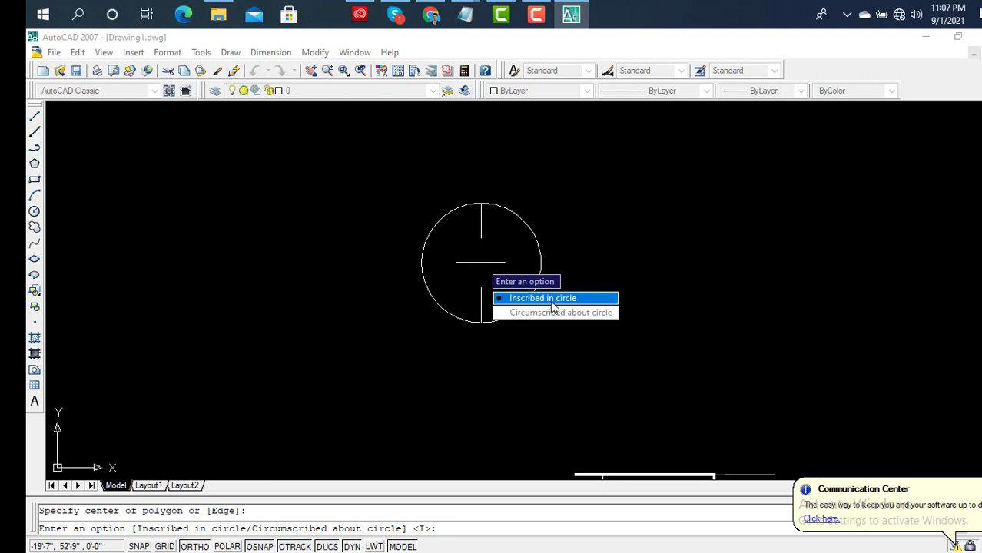
pyautogui.click(551, 301)
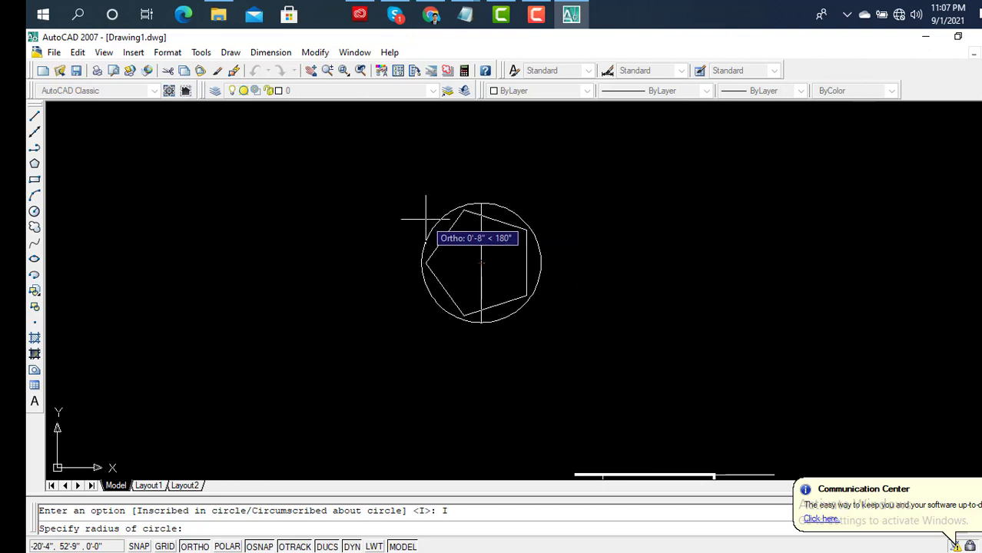
pyautogui.click(423, 213)
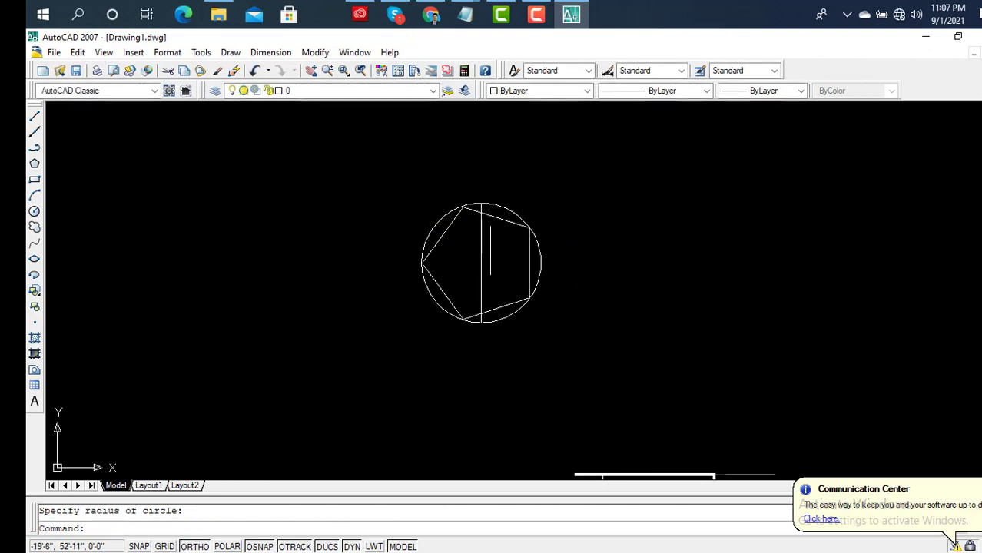
pyautogui.scroll(5, 478, 255)
pyautogui.scroll(-4, 478, 254)
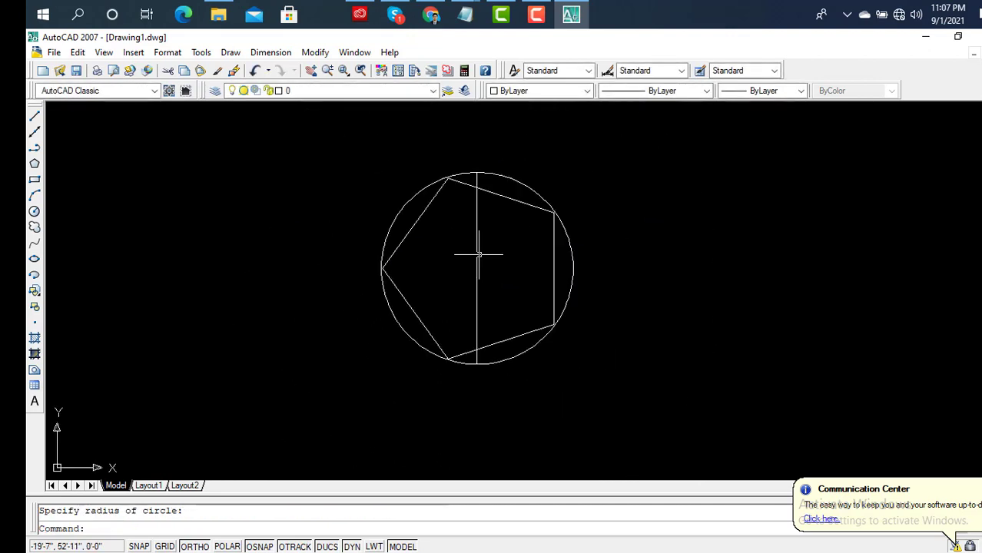
# Circumscribe a six-sided polygon about the circle, then select the circle.
pyautogui.click(35, 164)
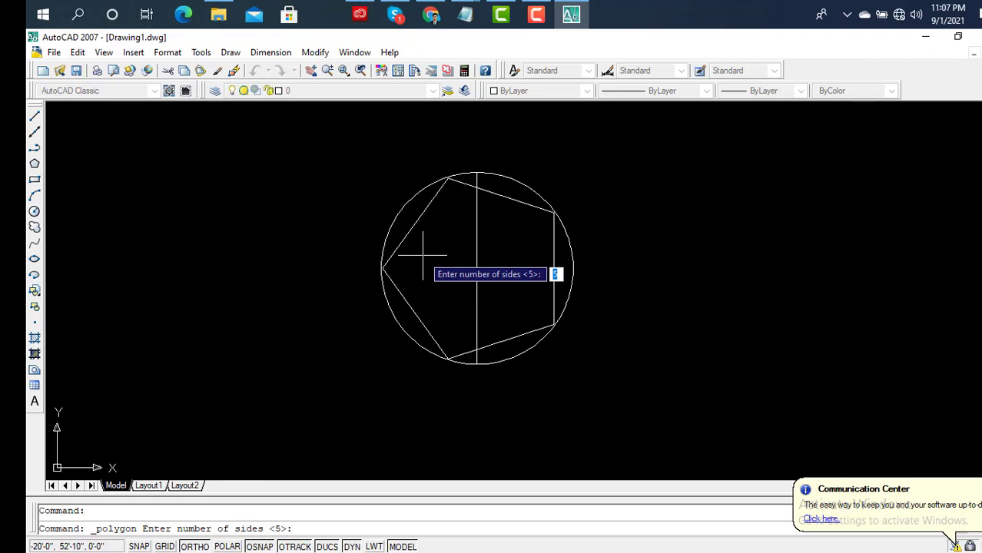
pyautogui.write('6')
pyautogui.press('Return')
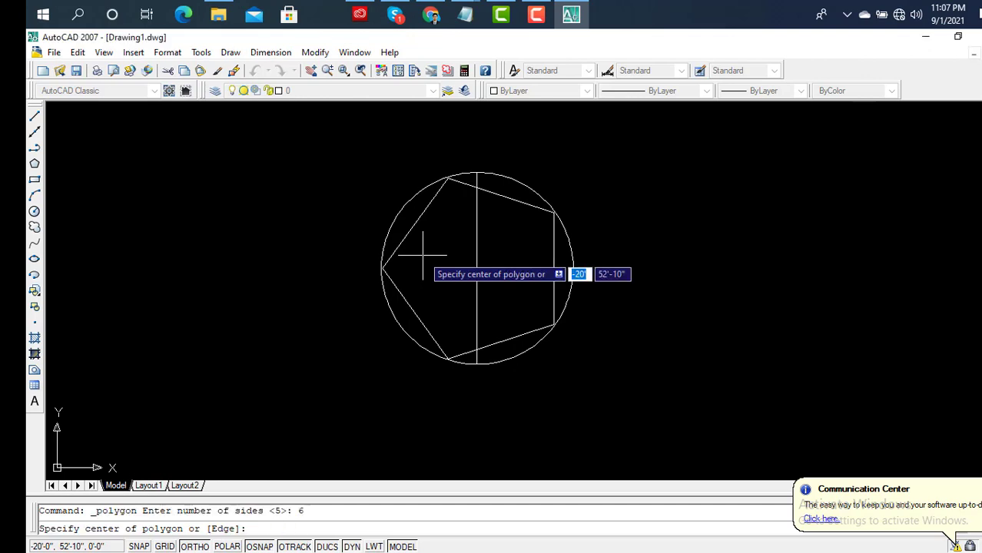
pyautogui.click(474, 266)
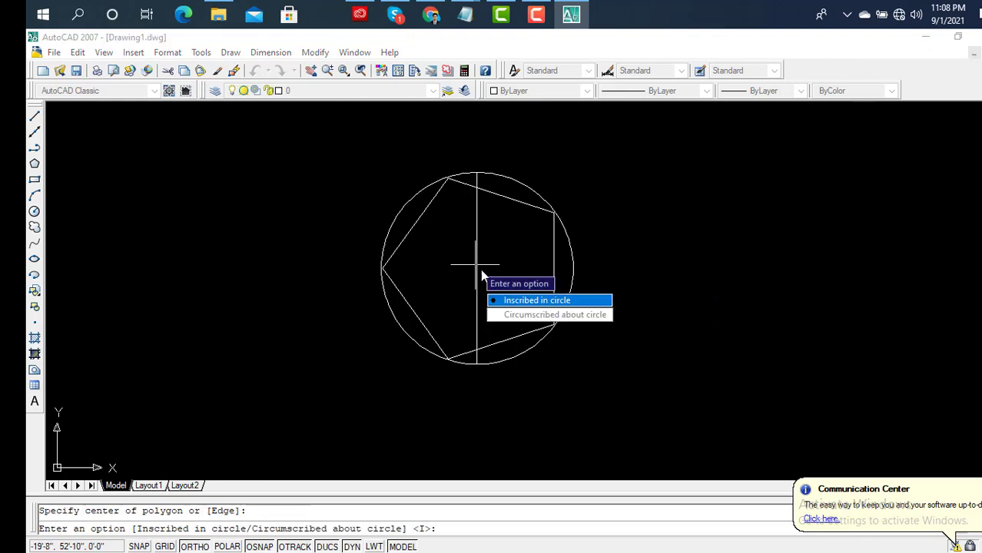
pyautogui.click(505, 316)
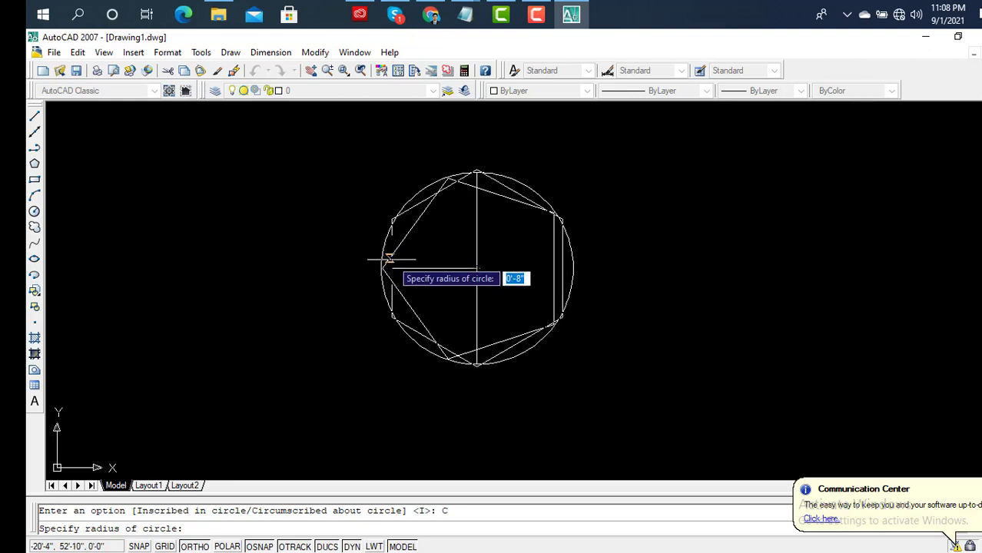
pyautogui.click(382, 267)
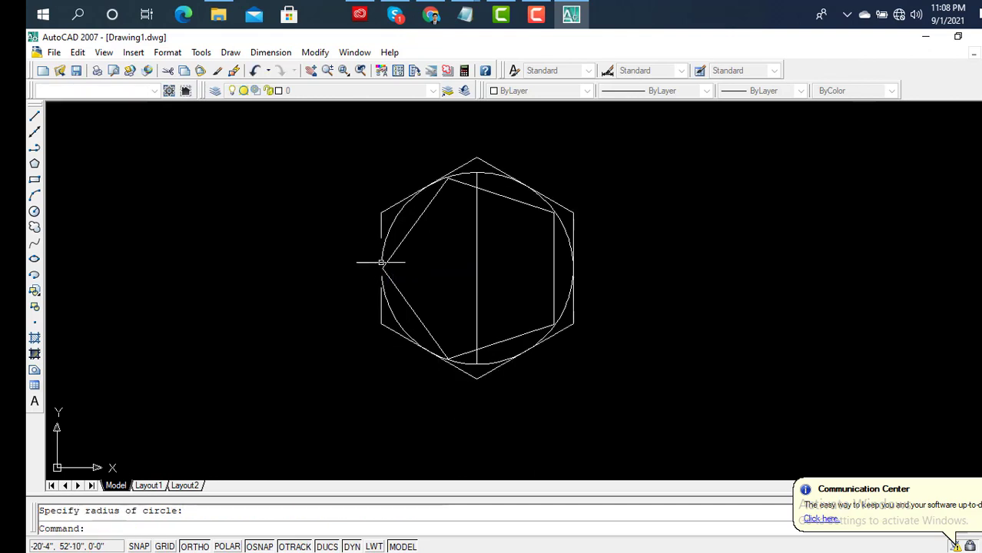
pyautogui.scroll(3, 554, 219)
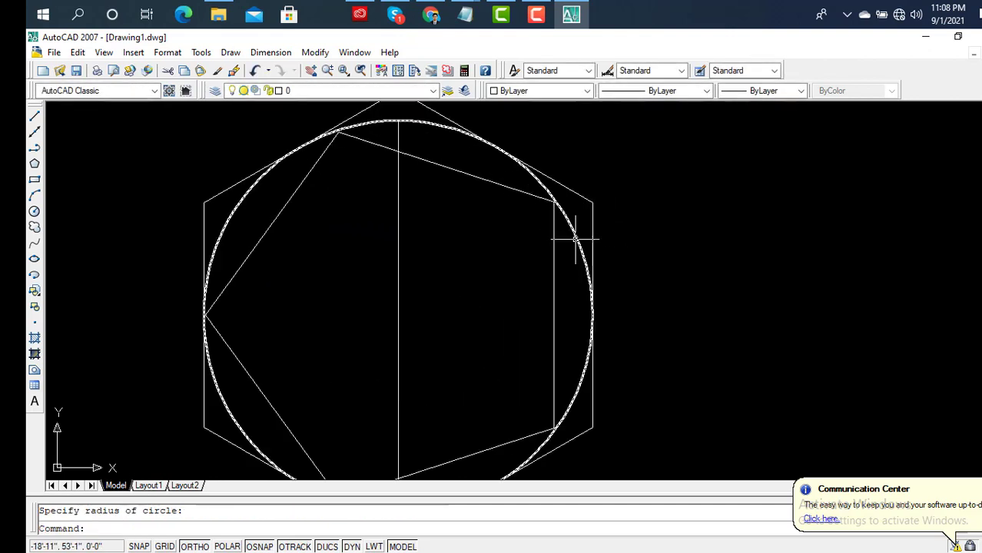
pyautogui.click(576, 239)
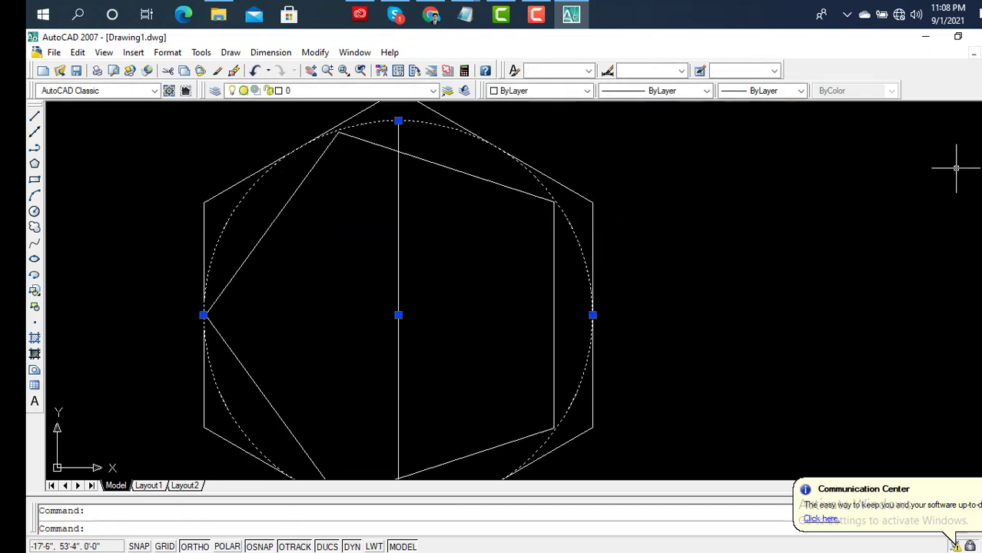
# Erase the circle and the vertical line from the pentagon-hexagon pair.
pyautogui.press('Delete')
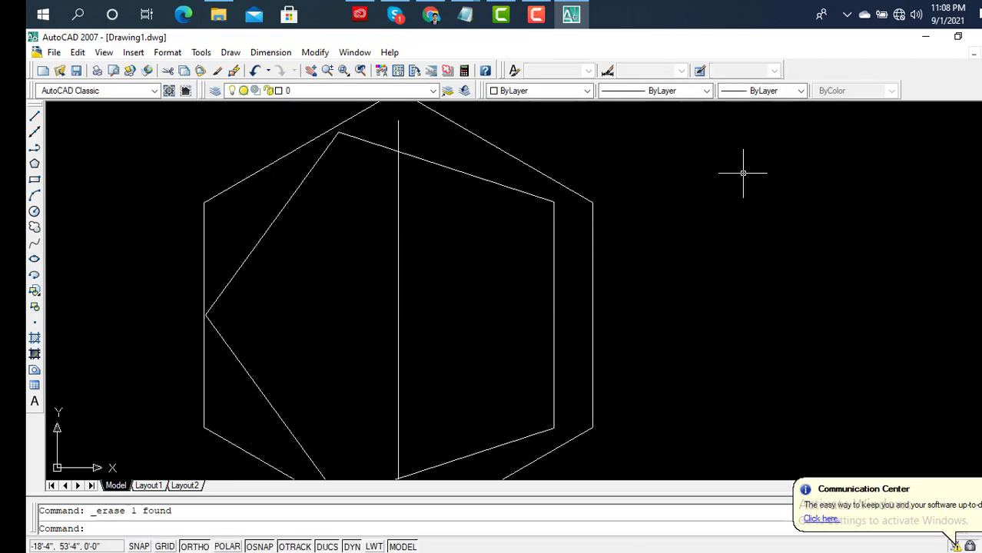
pyautogui.scroll(-3, 730, 208)
pyautogui.scroll(2, 614, 223)
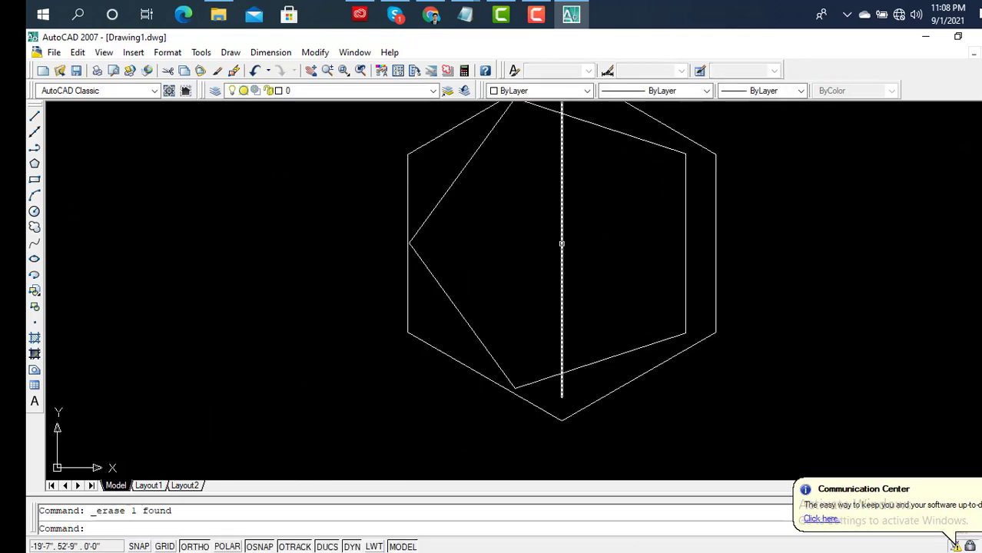
pyautogui.click(562, 243)
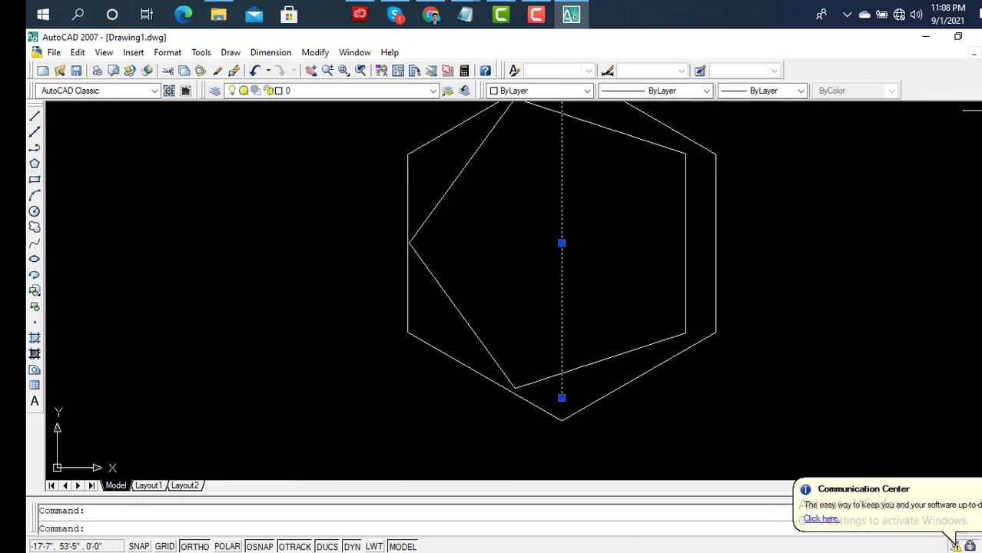
pyautogui.press('Delete')
pyautogui.scroll(-5, 234, 214)
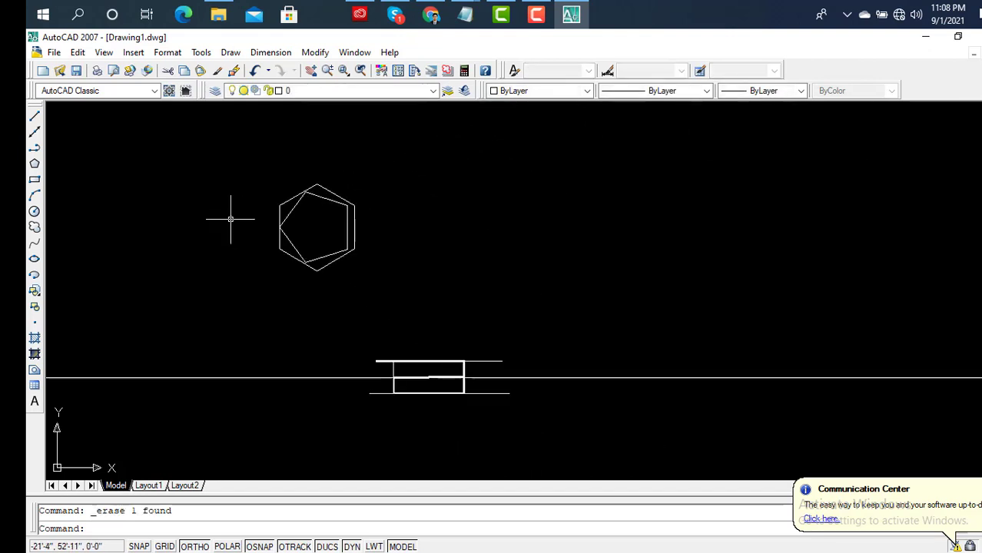
# Draw a new circle at the upper right with a vertical line from top to bottom.
pyautogui.click(34, 211)
pyautogui.click(530, 177)
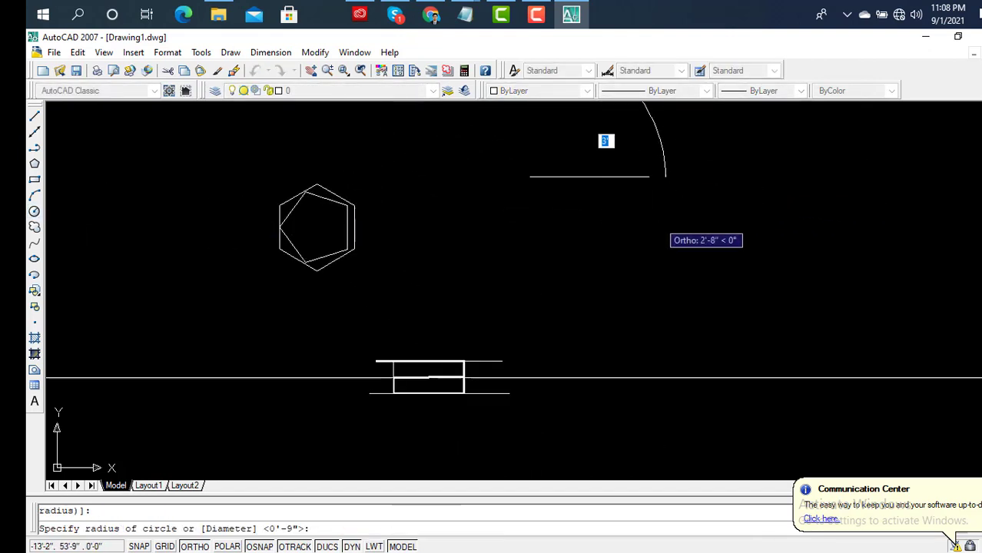
pyautogui.click(565, 207)
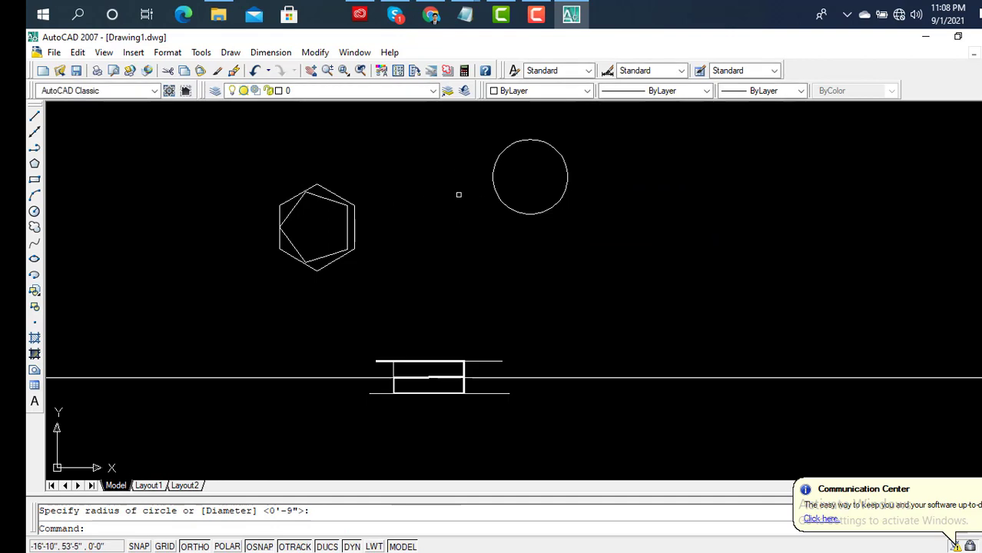
pyautogui.scroll(3, 490, 109)
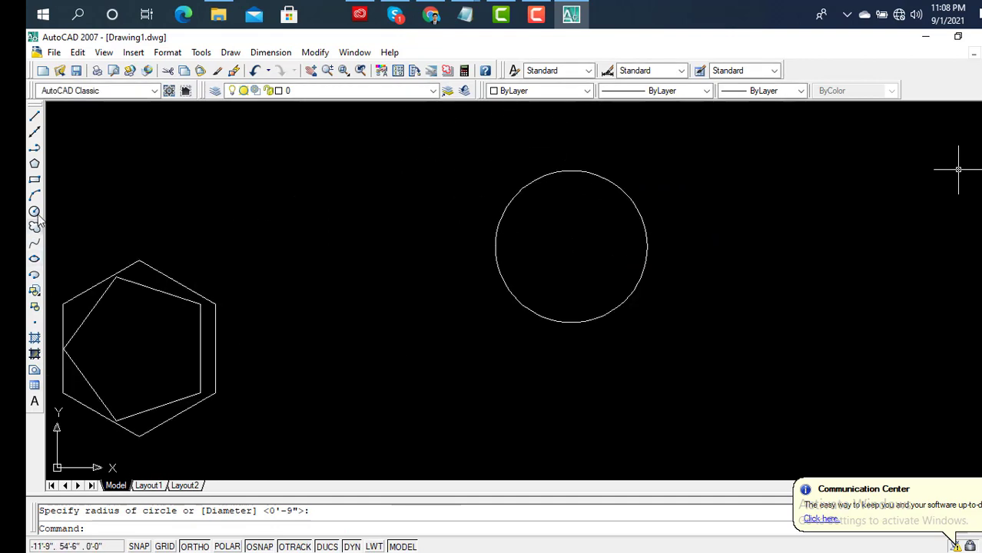
pyautogui.click(35, 165)
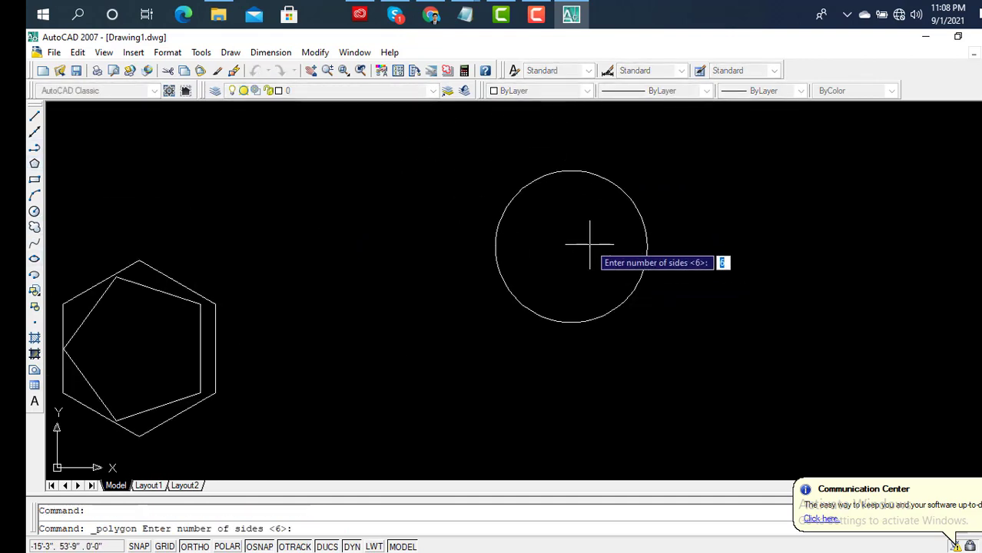
pyautogui.press('Escape')
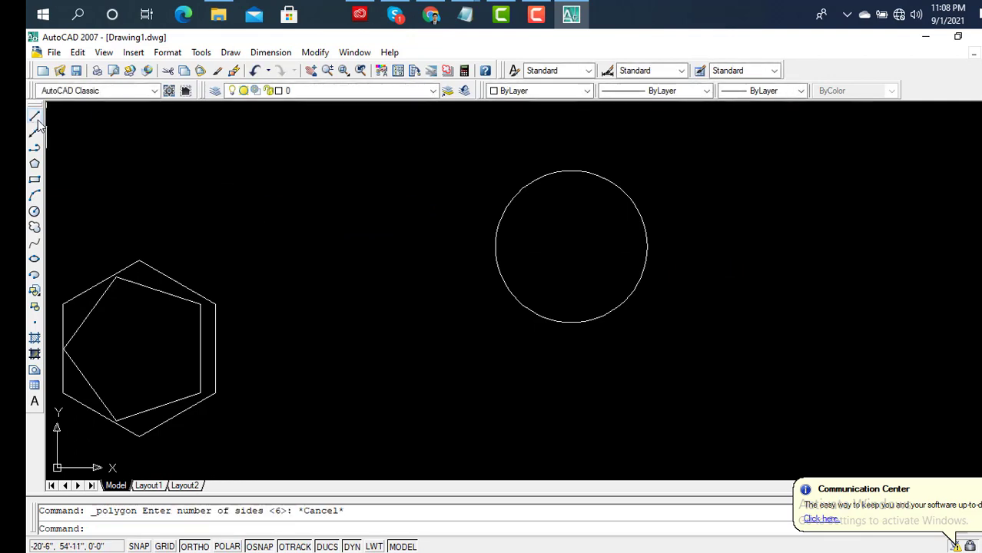
pyautogui.click(34, 116)
pyautogui.click(571, 171)
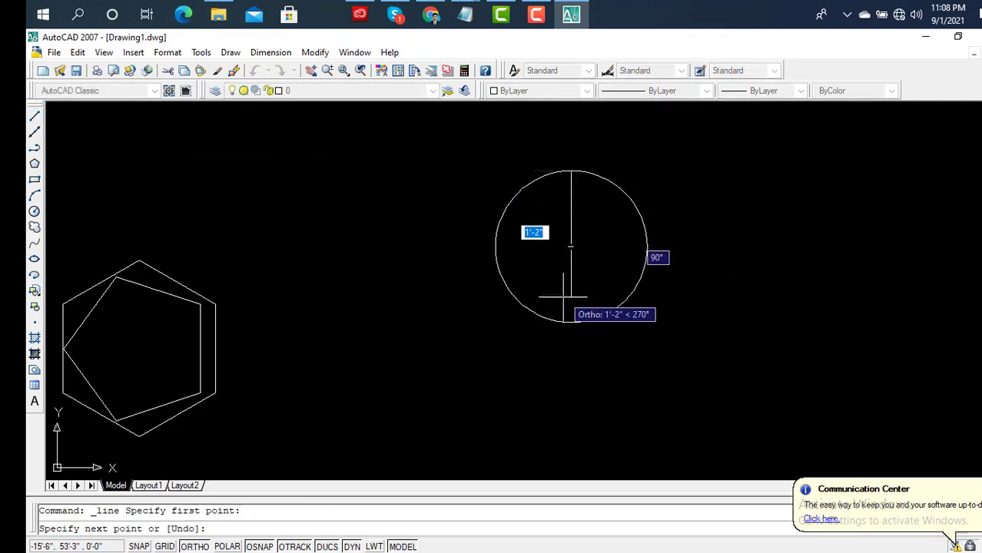
pyautogui.click(571, 321)
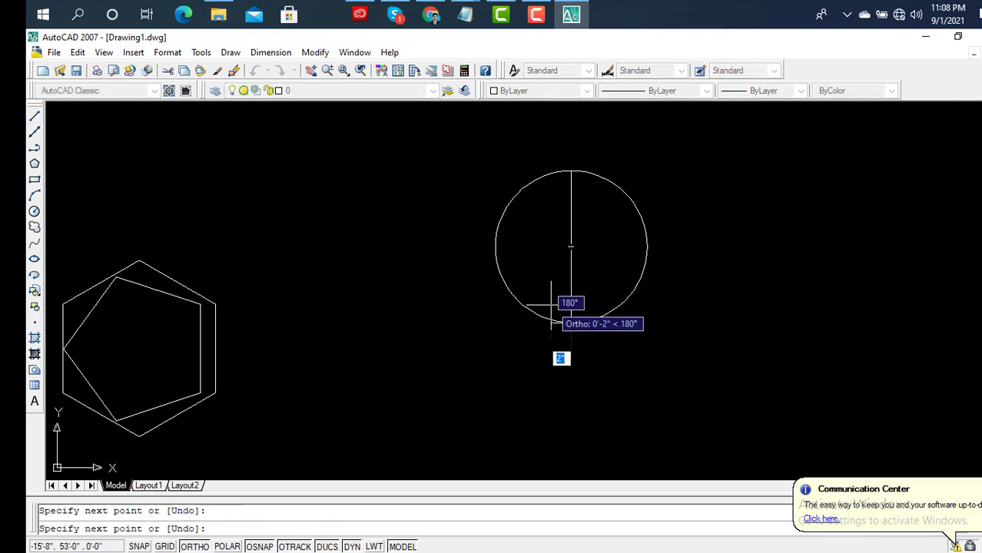
pyautogui.press('Return')
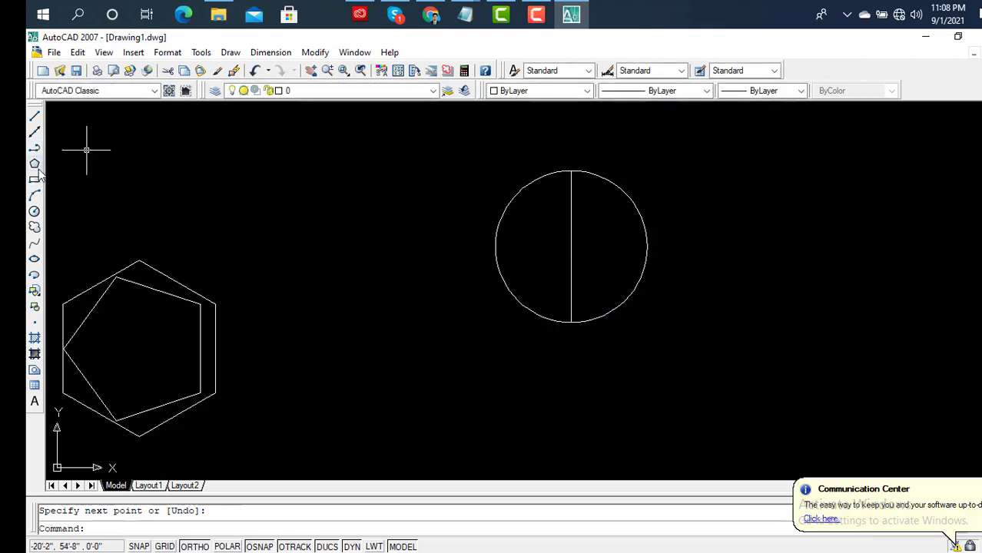
# Inscribe a five-sided polygon in the new circle, centred on its centre.
pyautogui.click(34, 164)
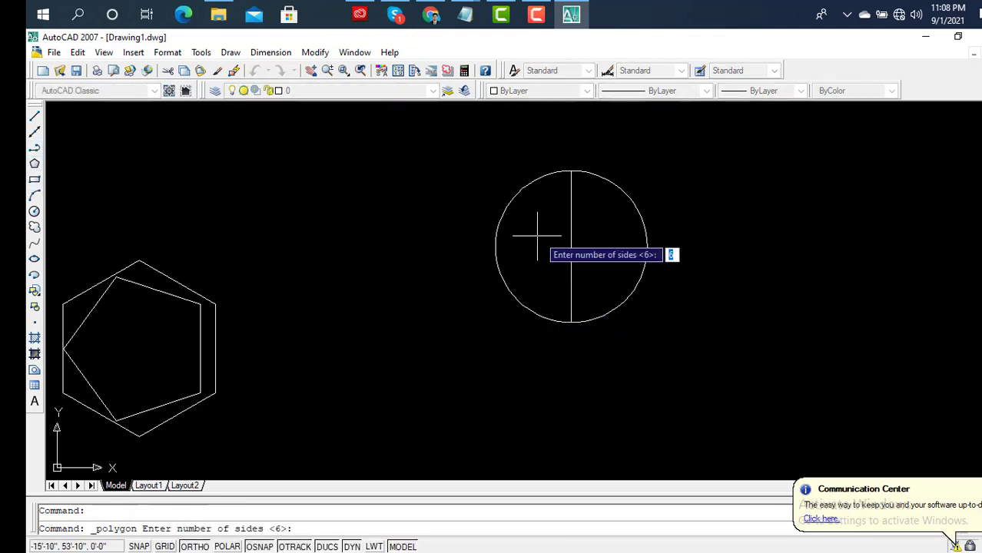
pyautogui.write('5')
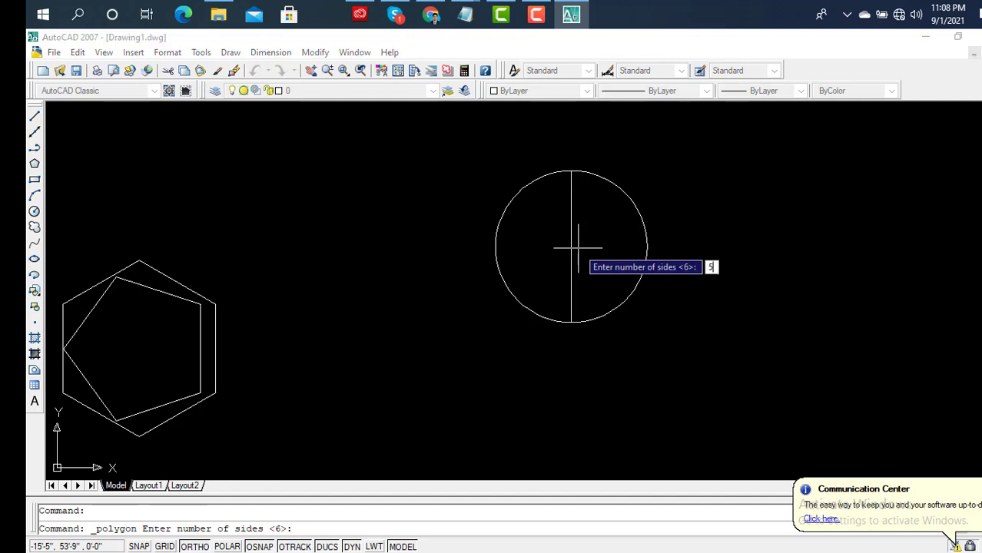
pyautogui.press('Return')
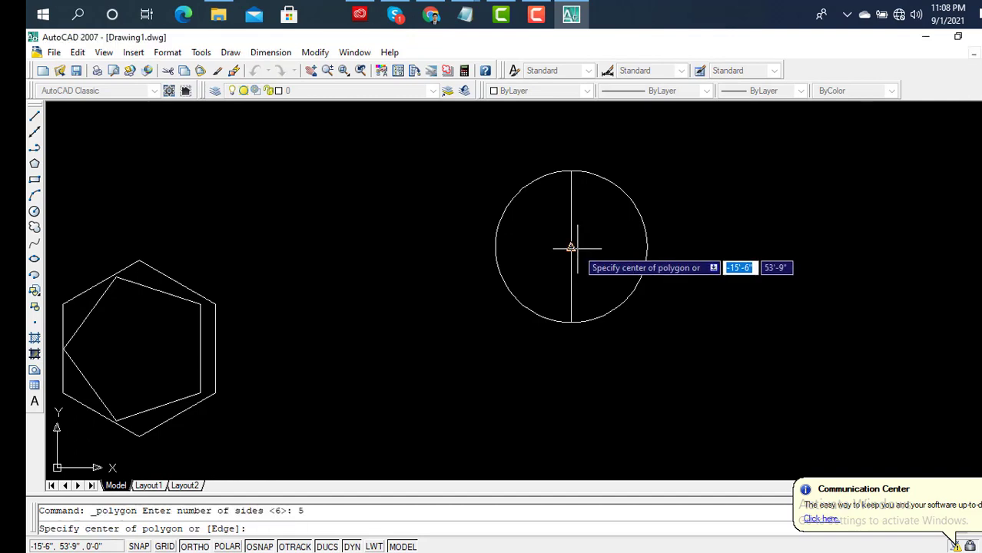
pyautogui.click(572, 248)
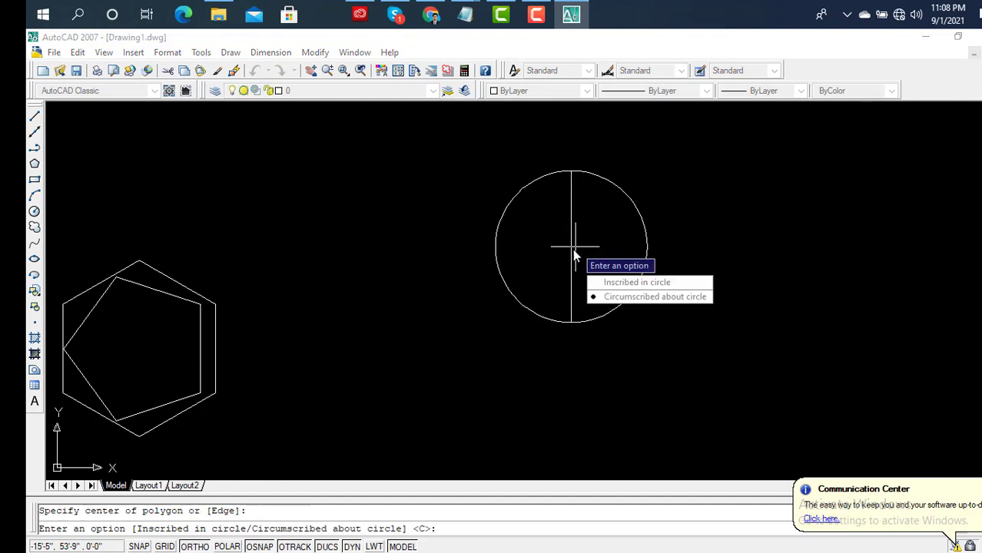
pyautogui.click(614, 283)
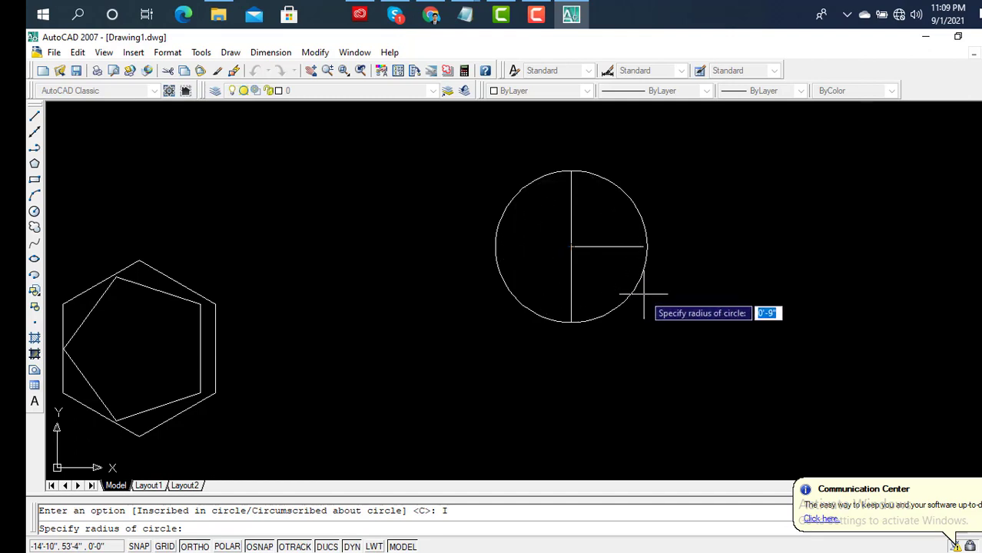
pyautogui.click(646, 295)
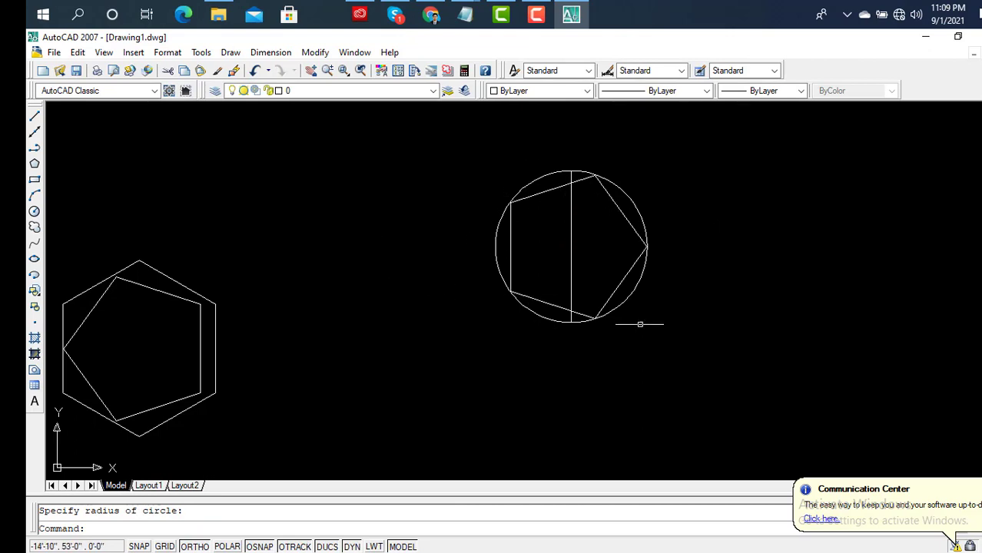
# Circumscribe a six-sided polygon about the same circle.
pyautogui.click(34, 163)
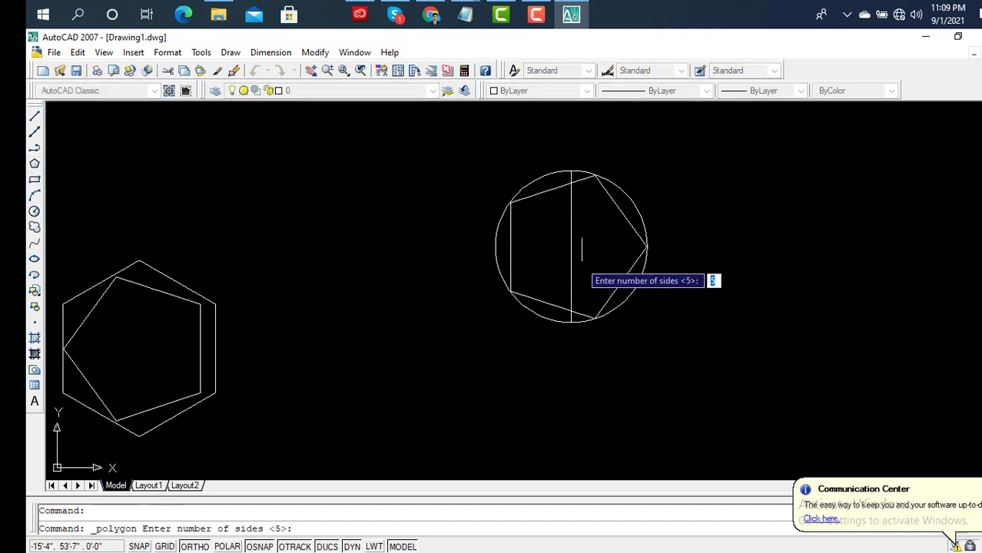
pyautogui.write('6')
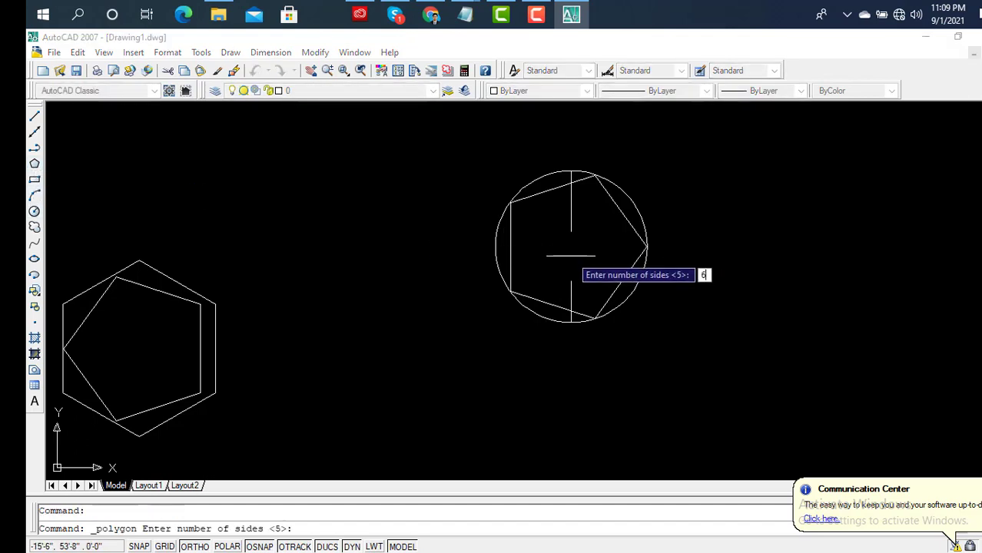
pyautogui.press('Return')
pyautogui.click(573, 249)
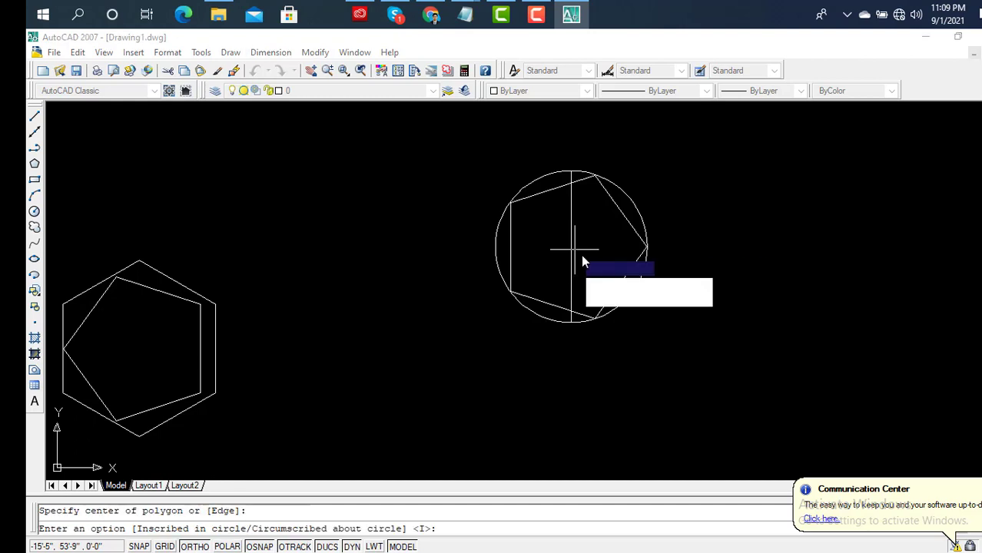
pyautogui.click(636, 304)
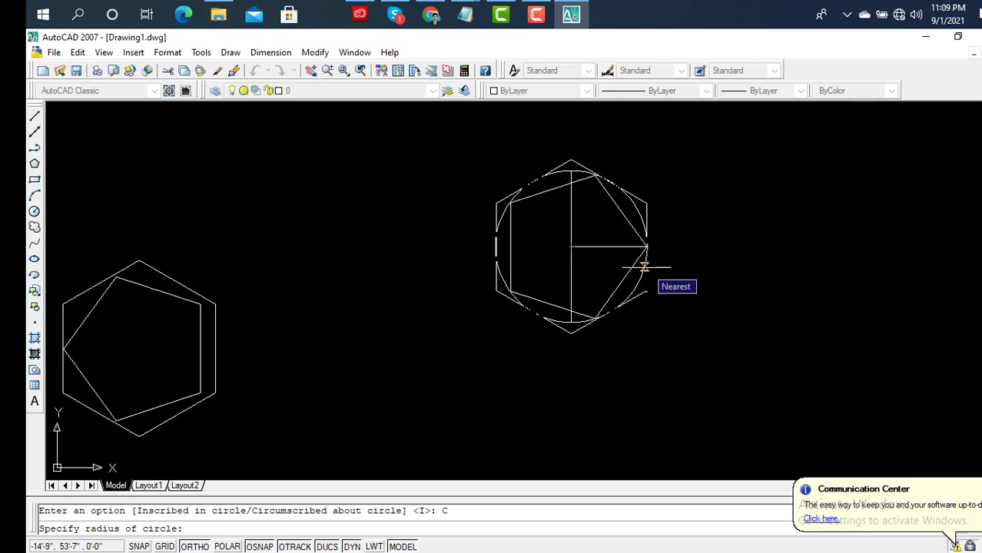
pyautogui.click(643, 267)
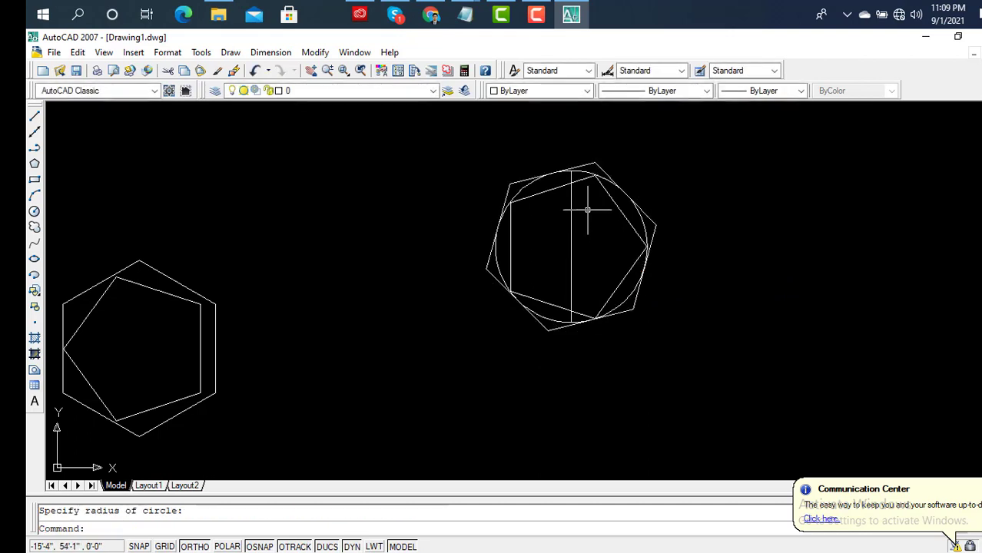
pyautogui.scroll(3, 585, 204)
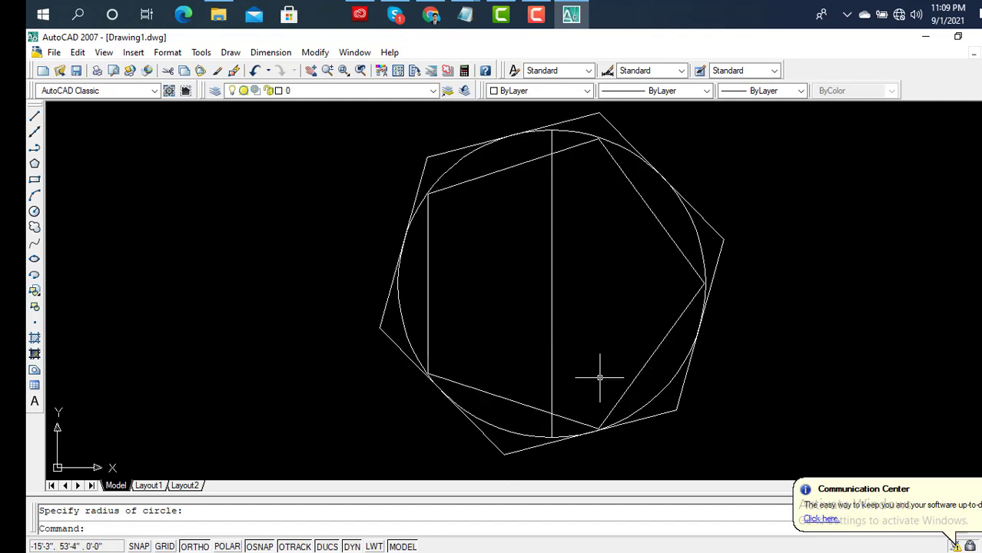
pyautogui.click(34, 163)
pyautogui.scroll(-3, 738, 253)
pyautogui.scroll(-4, 615, 256)
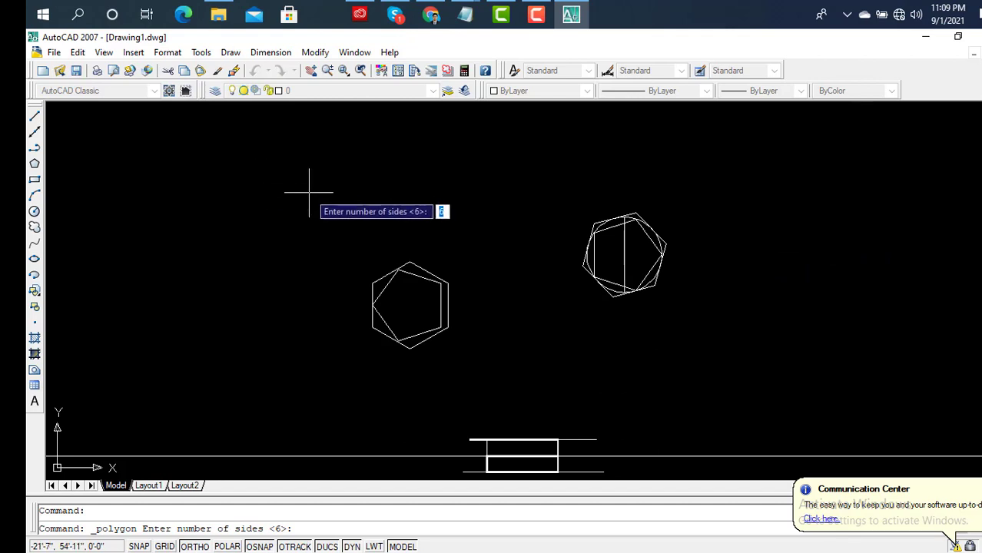
# Place a small six-sided inscribed polygon at the upper left.
pyautogui.press('Return')
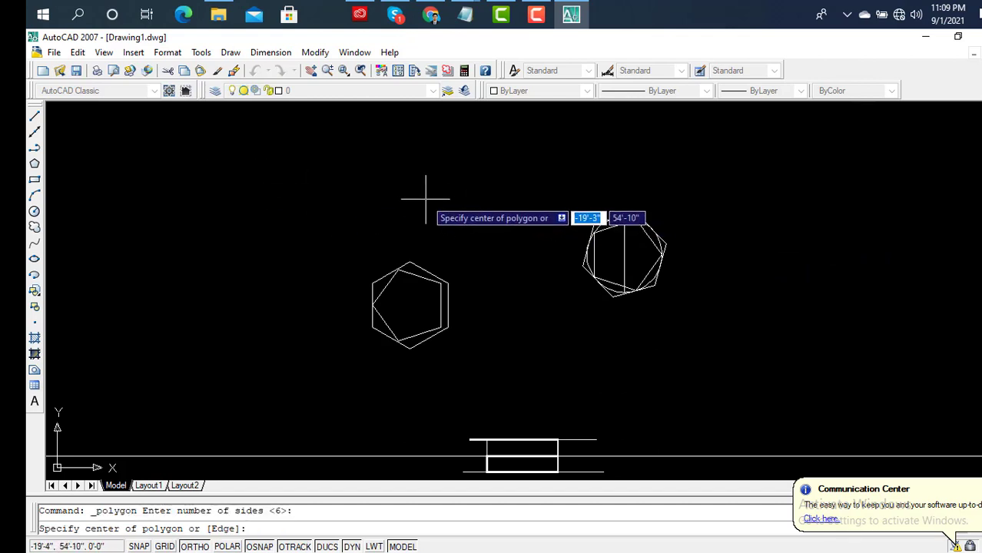
pyautogui.click(290, 171)
pyautogui.click(336, 208)
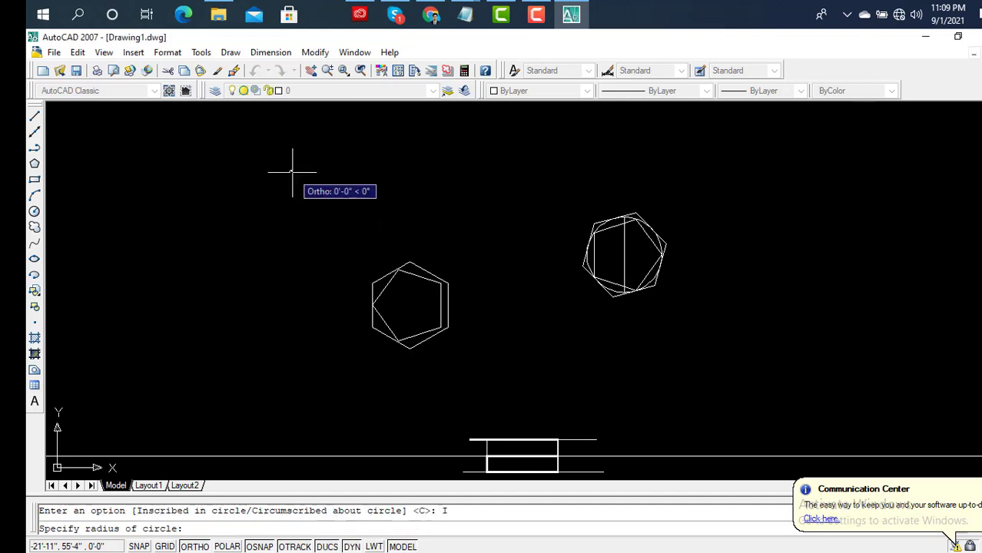
pyautogui.click(356, 199)
pyautogui.press('Return')
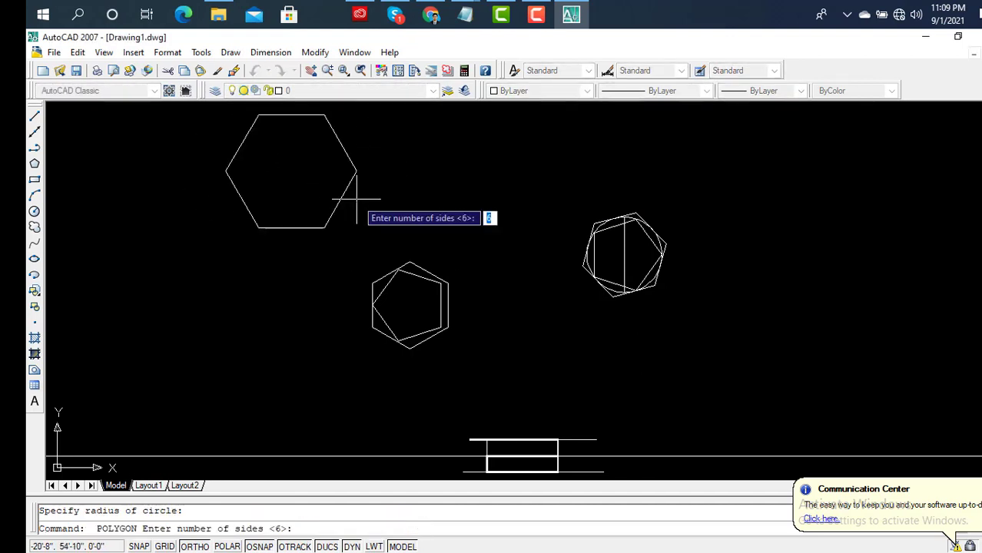
# Draw an inscribed eight-sided octagon above the polygon groups and frame it in view.
pyautogui.write('8')
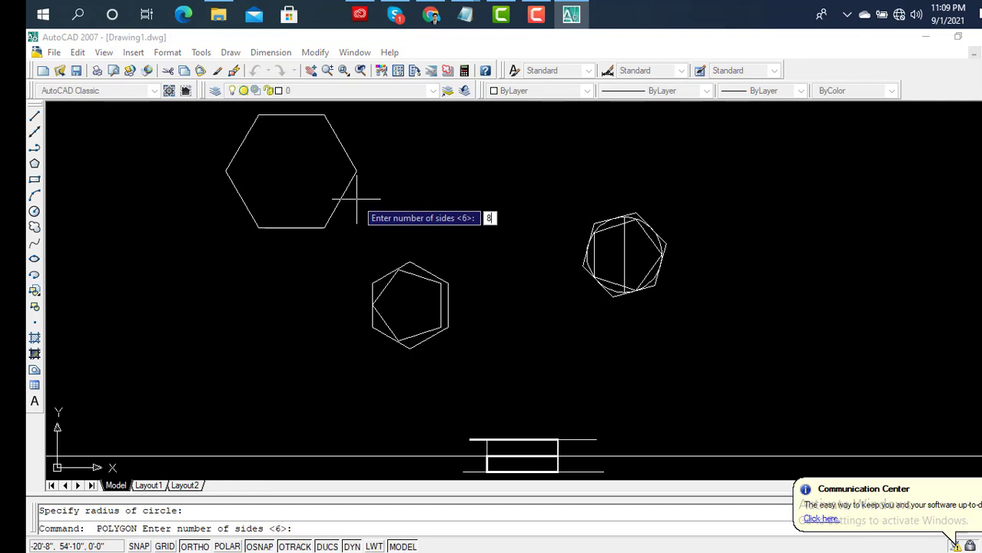
pyautogui.press('Return')
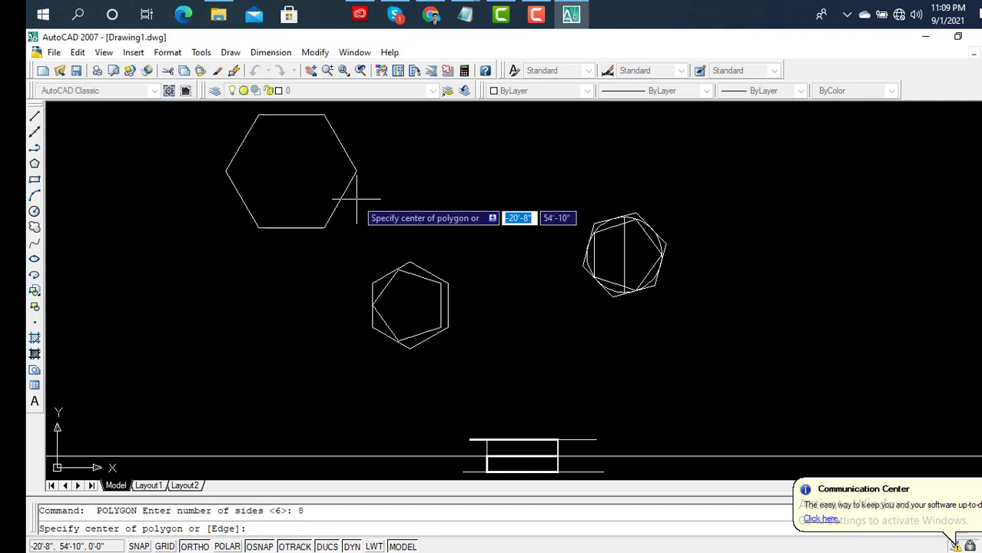
pyautogui.scroll(3, 572, 150)
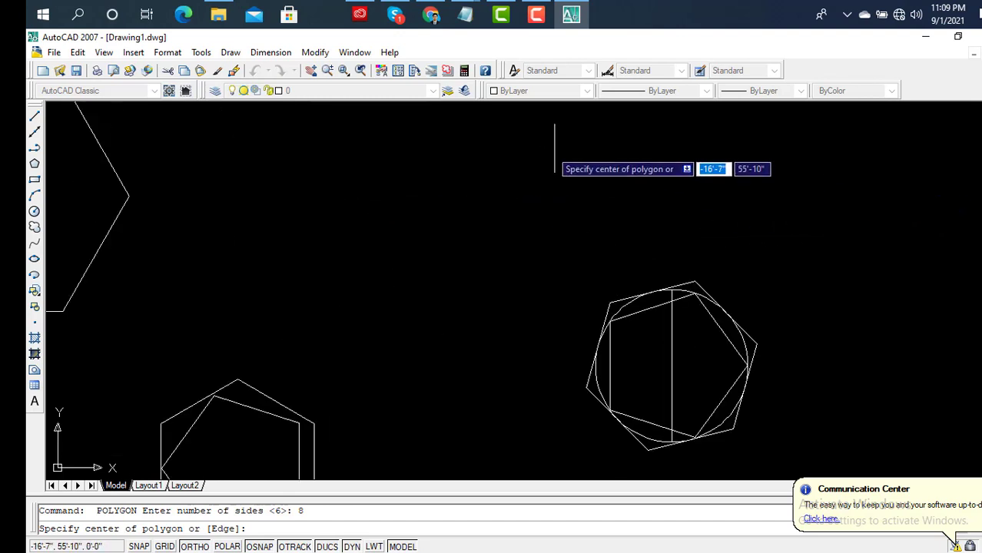
pyautogui.click(378, 158)
pyautogui.click(442, 193)
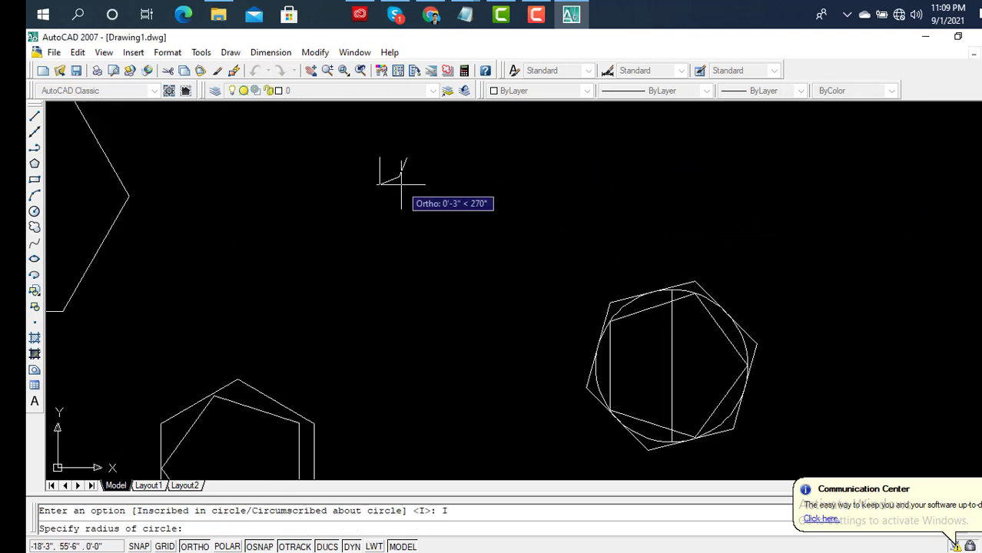
pyautogui.click(416, 193)
pyautogui.scroll(3, 379, 154)
pyautogui.scroll(-4, 384, 136)
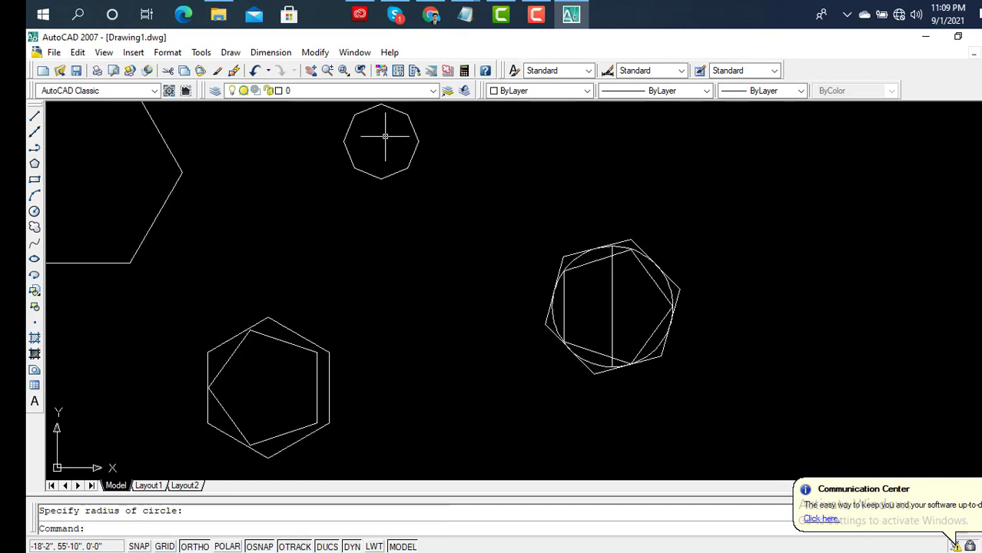
pyautogui.moveTo(384, 136)
pyautogui.mouseDown(button='middle')
pyautogui.moveTo(421, 258)
pyautogui.moveTo(385, 252)
pyautogui.mouseUp(button='middle')
pyautogui.scroll(5, 417, 207)
pyautogui.scroll(-4, 392, 276)
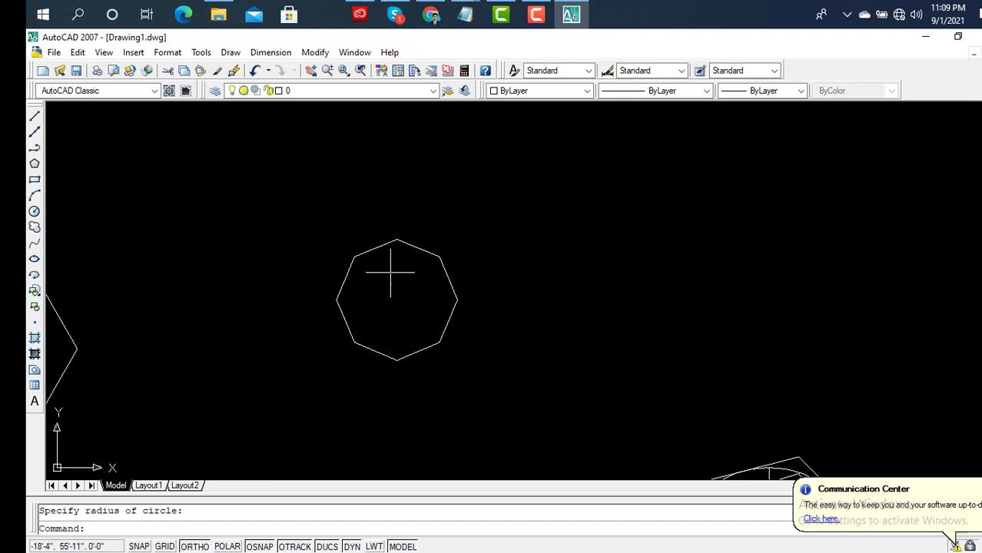
# Draw a rectangle to the right of the octagon by picking two corners.
pyautogui.click(35, 180)
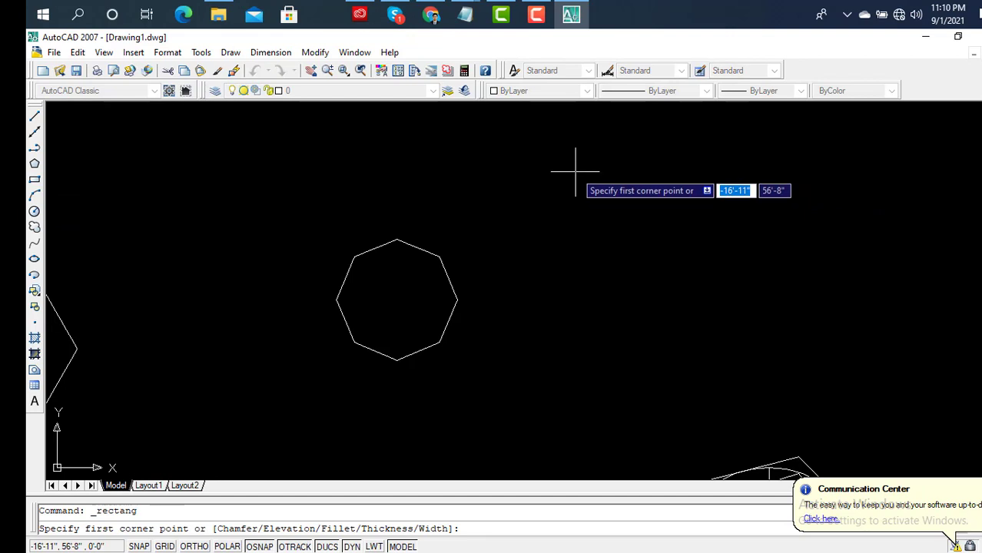
pyautogui.click(543, 176)
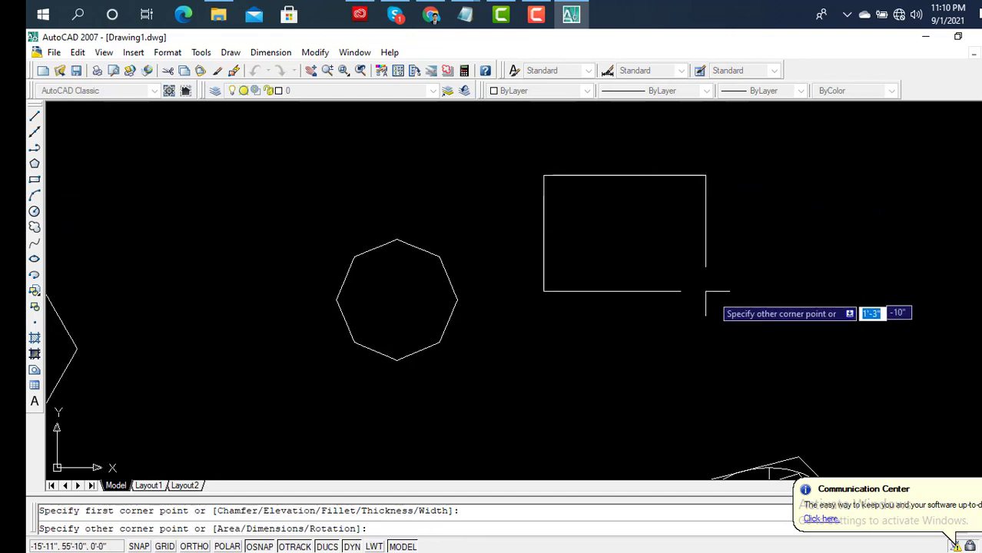
pyautogui.click(846, 300)
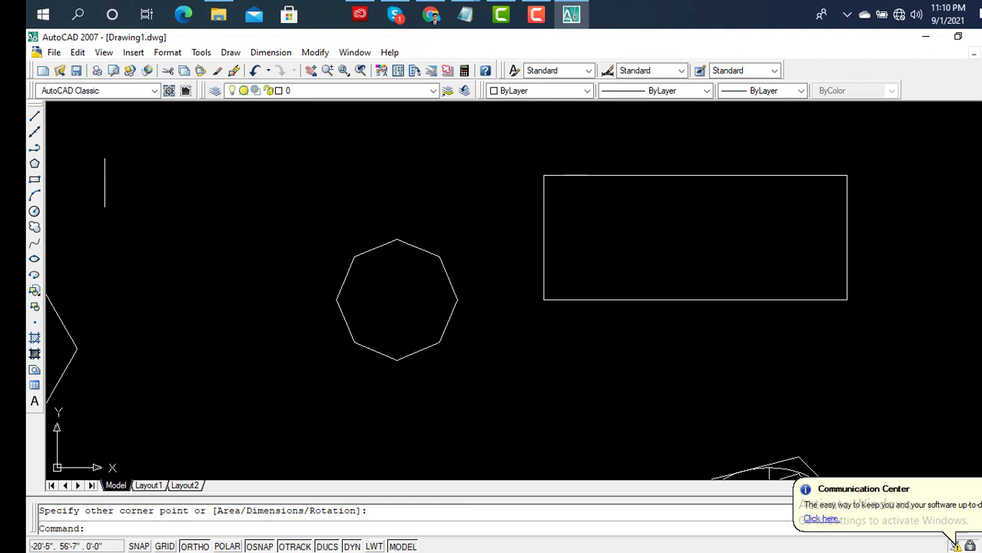
pyautogui.moveTo(249, 211); pyautogui.dragTo(527, 289, button='middle')
# Draw a 40' by 30' rectangle above the hexagon and zoom out to review.
pyautogui.click(35, 181)
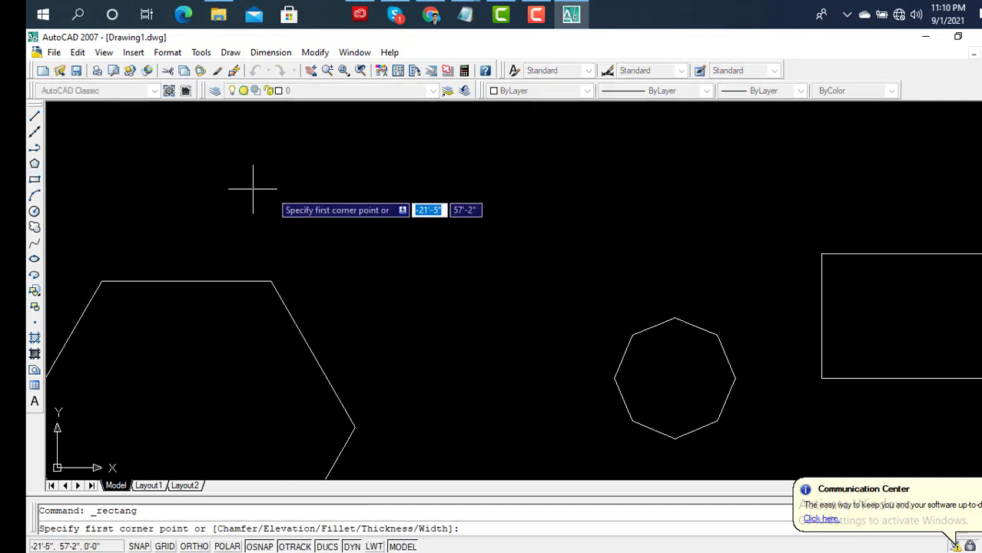
pyautogui.click(343, 182)
pyautogui.write("40'")
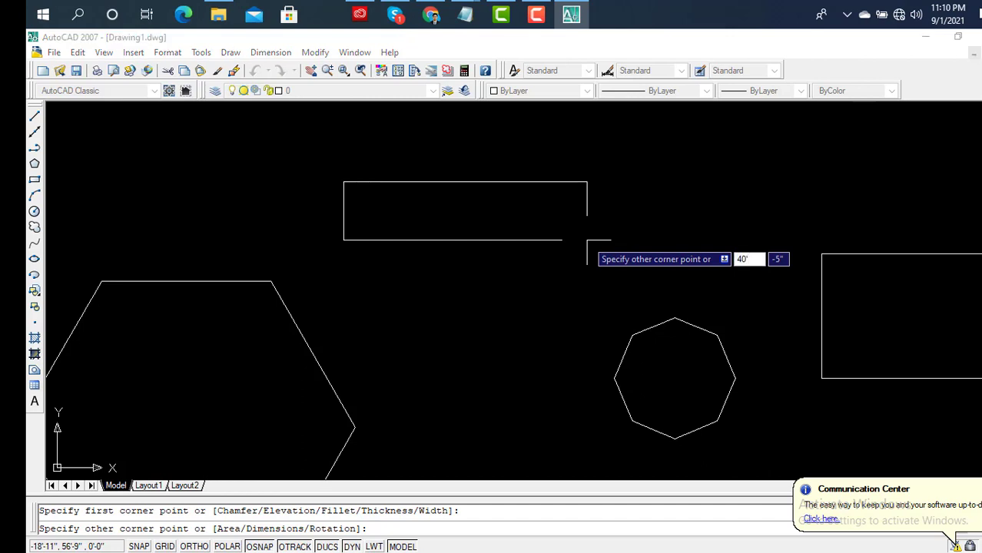
pyautogui.press('Tab')
pyautogui.write('3')
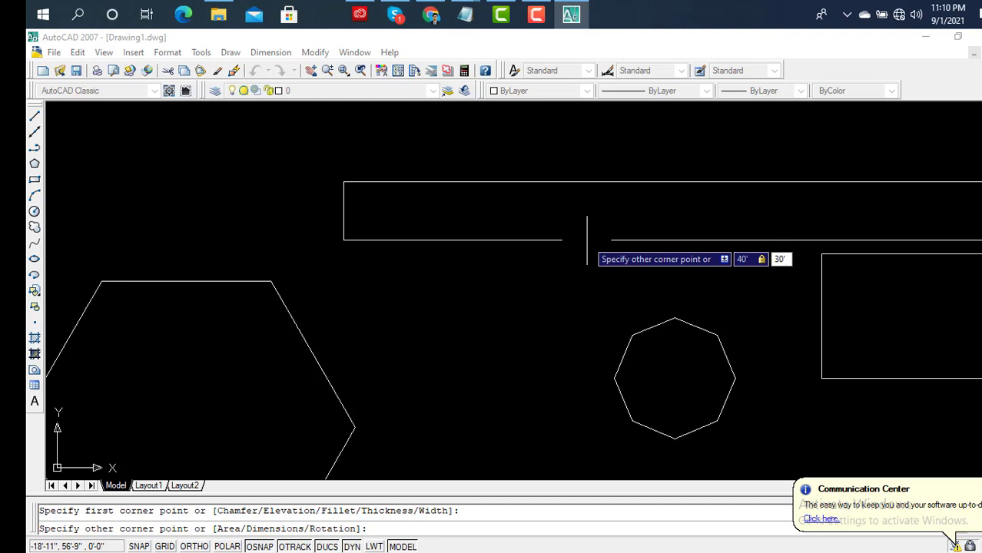
pyautogui.press('Return')
pyautogui.scroll(-3, 587, 240)
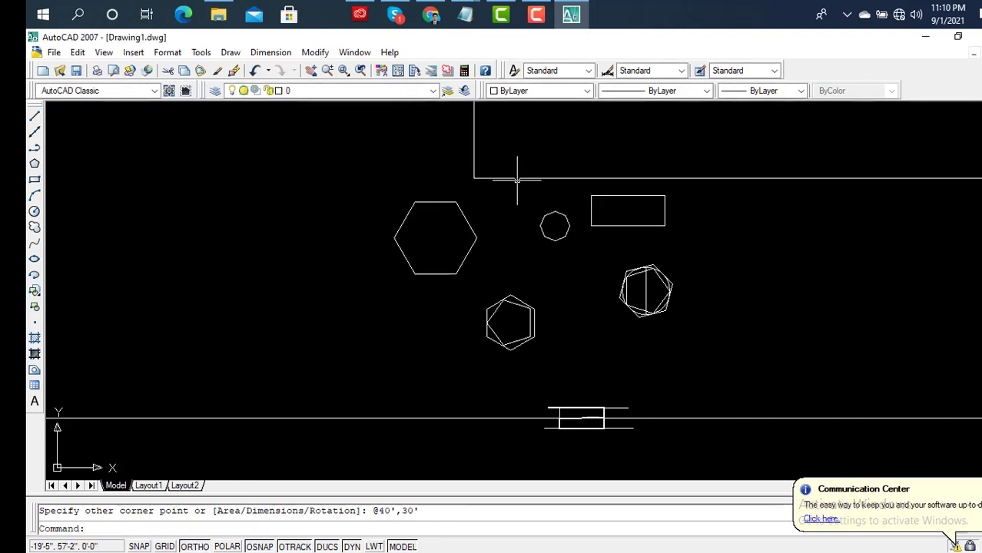
pyautogui.moveTo(514, 176); pyautogui.dragTo(415, 372, button='middle')
pyautogui.scroll(-2, 414, 372)
pyautogui.scroll(-3, 423, 340)
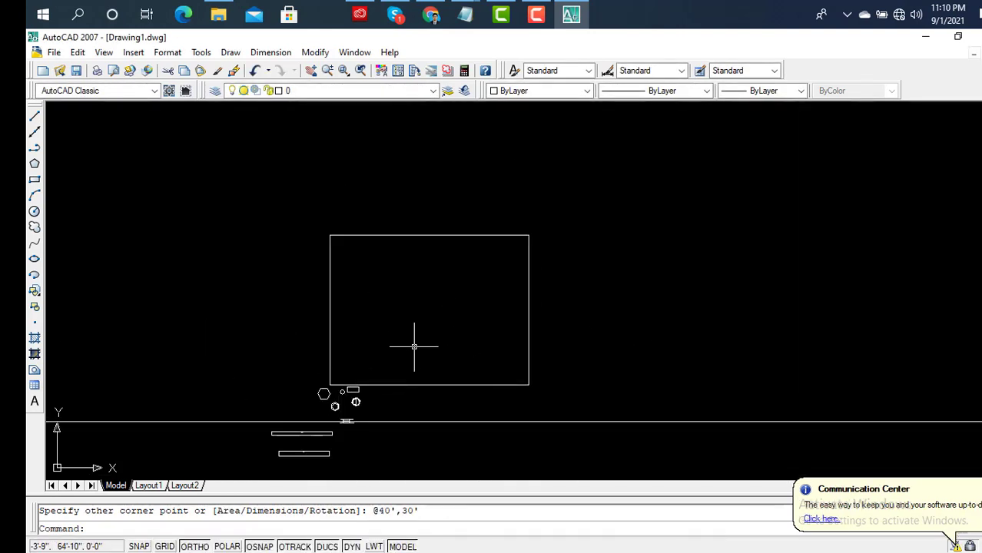
pyautogui.scroll(2, 414, 346)
pyautogui.scroll(-2, 415, 347)
pyautogui.scroll(-2, 414, 338)
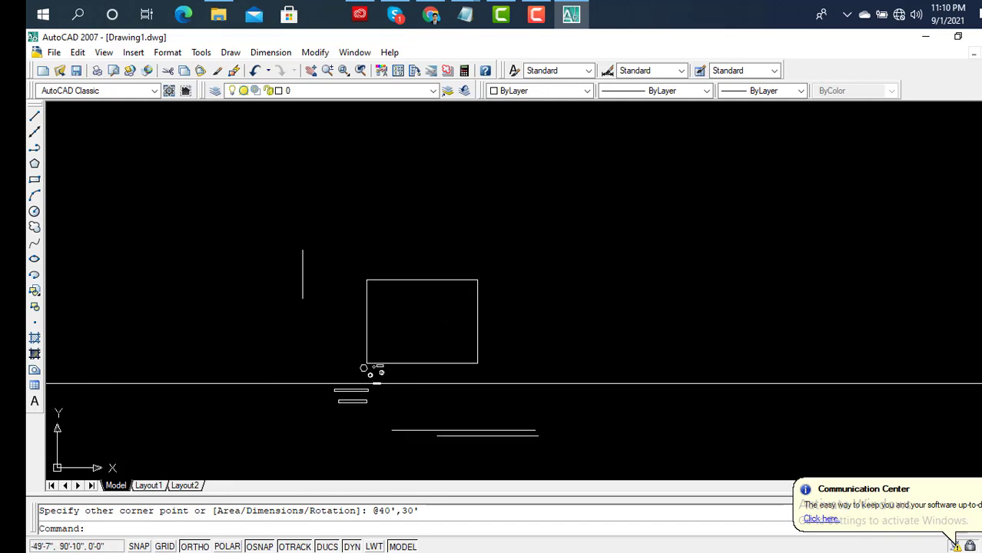
# Draw a 40' by 30' rectangle in empty space beside the earlier square outline.
pyautogui.click(35, 180)
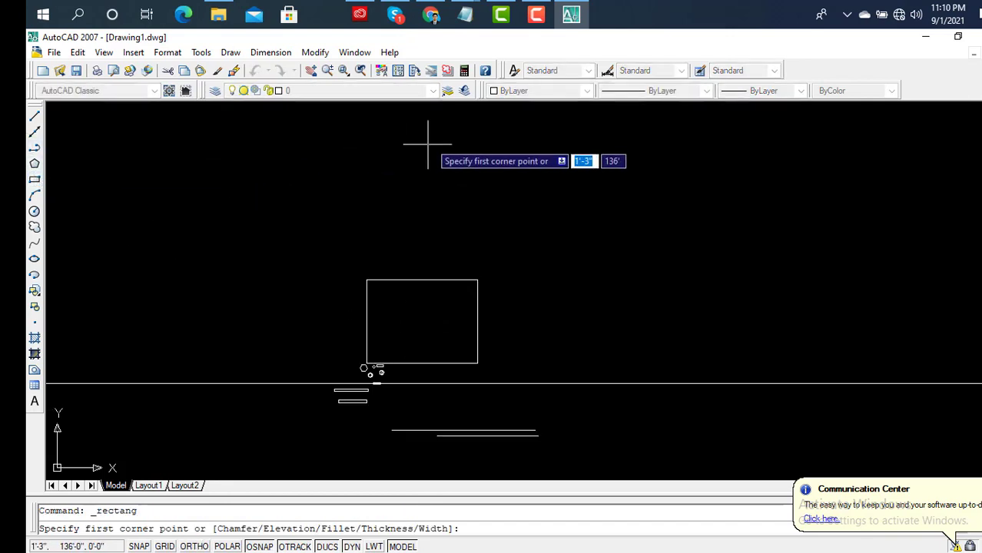
pyautogui.moveTo(427, 142)
pyautogui.mouseDown(button='middle')
pyautogui.moveTo(339, 224)
pyautogui.moveTo(276, 250)
pyautogui.mouseUp(button='middle')
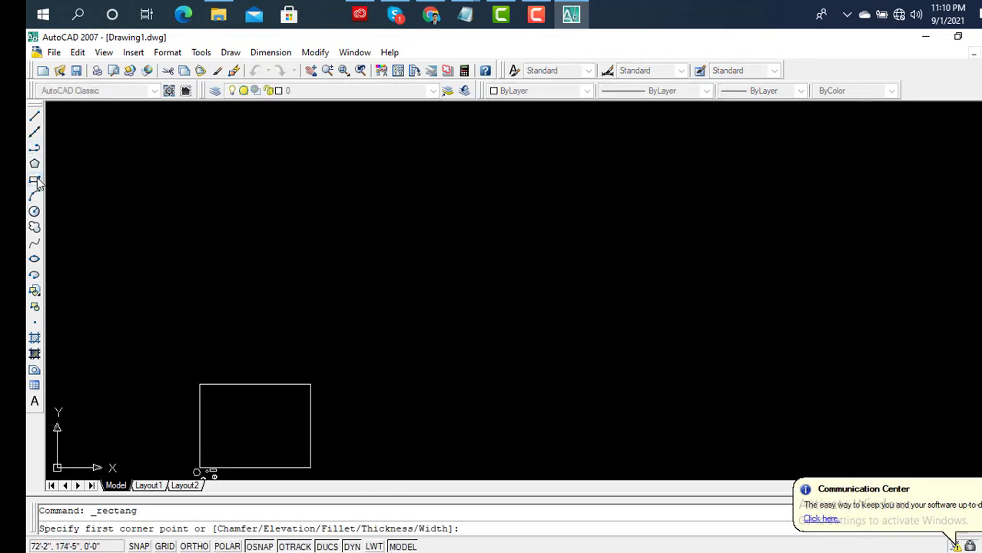
pyautogui.click(370, 193)
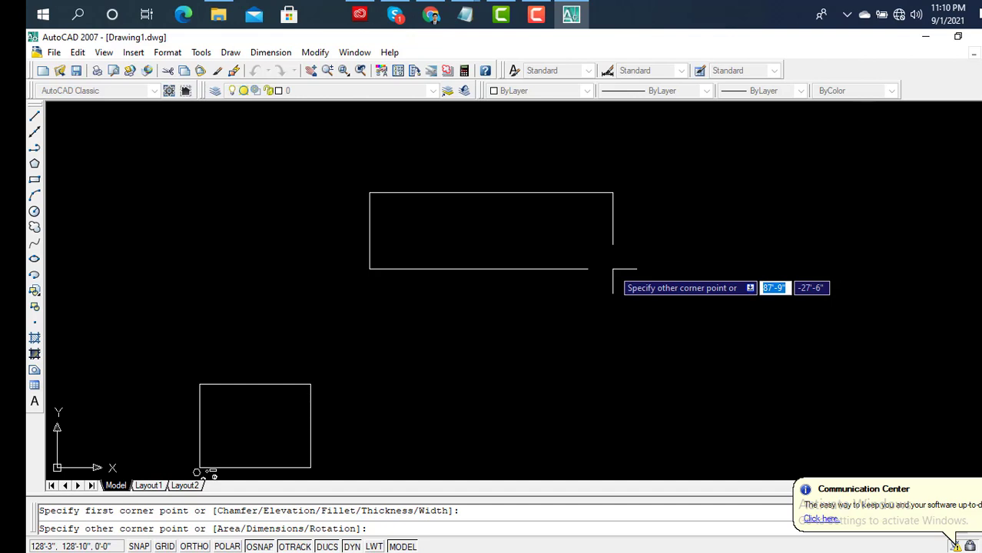
pyautogui.write('40')
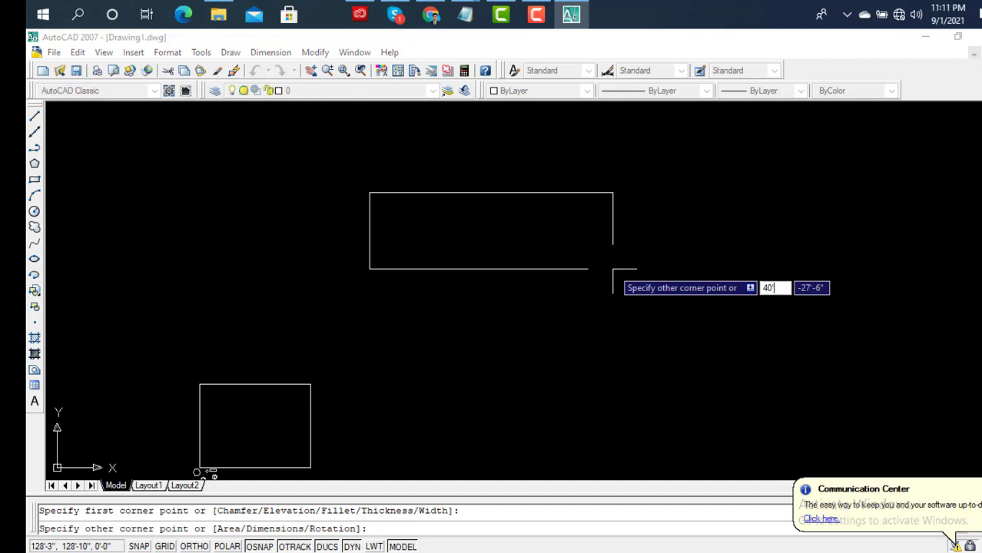
pyautogui.press('Tab')
pyautogui.write('30')
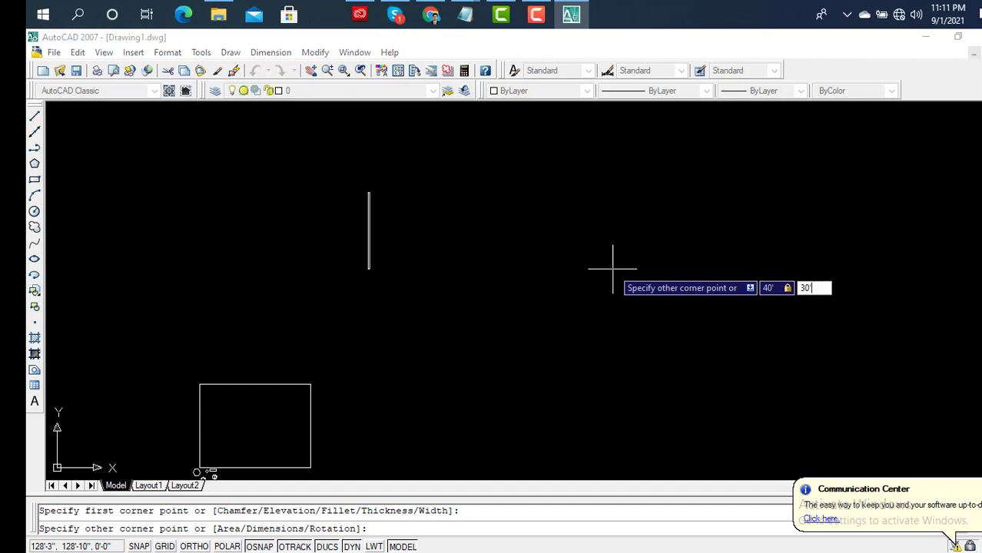
pyautogui.press('Return')
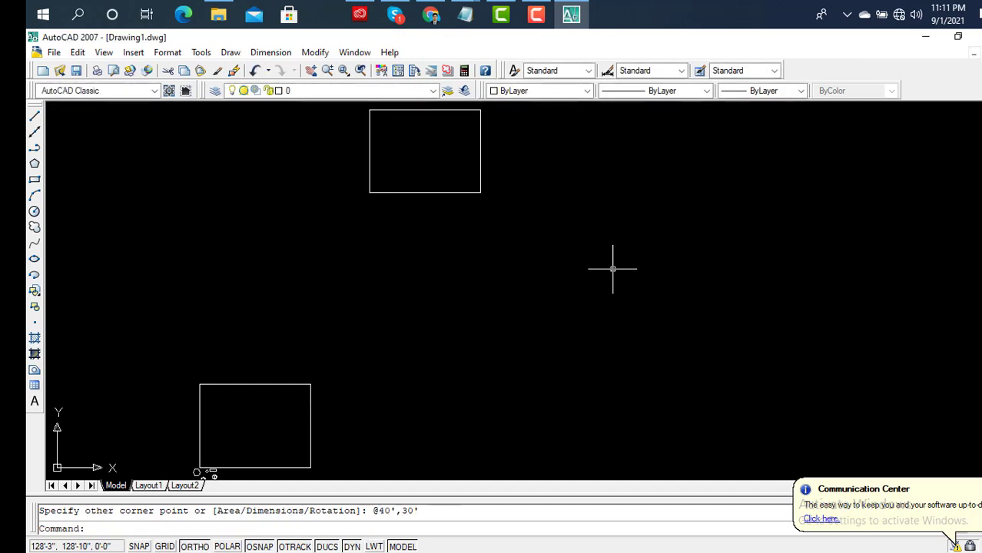
pyautogui.moveTo(394, 155); pyautogui.dragTo(398, 310, button='middle')
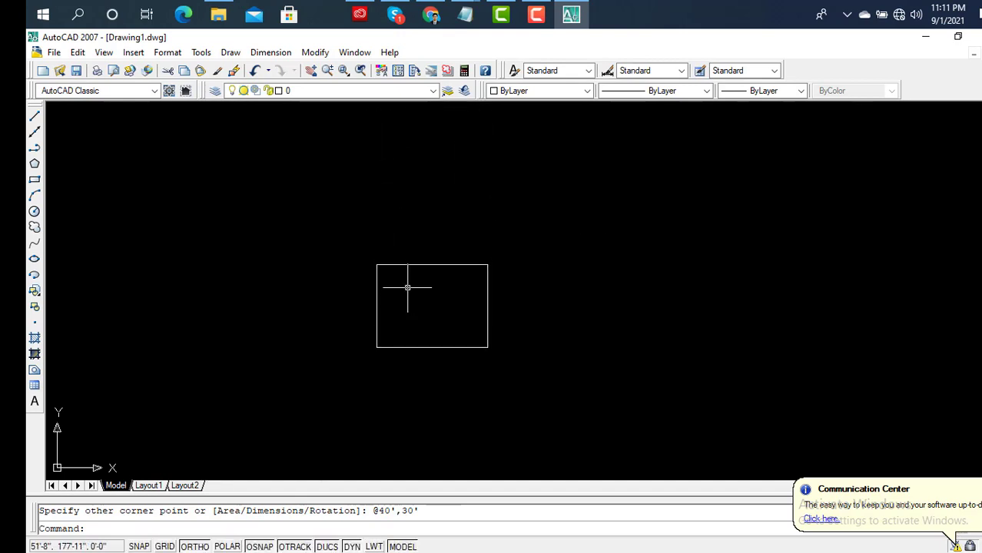
pyautogui.scroll(3, 407, 287)
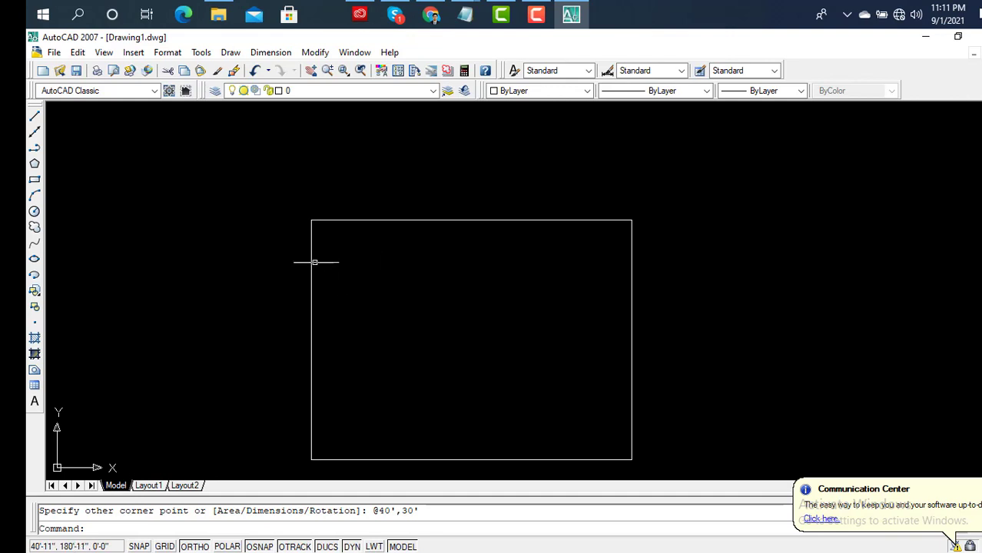
# Add a 40' linear dimension along the rectangle's top edge.
pyautogui.click(275, 52)
pyautogui.click(282, 91)
pyautogui.scroll(2, 350, 213)
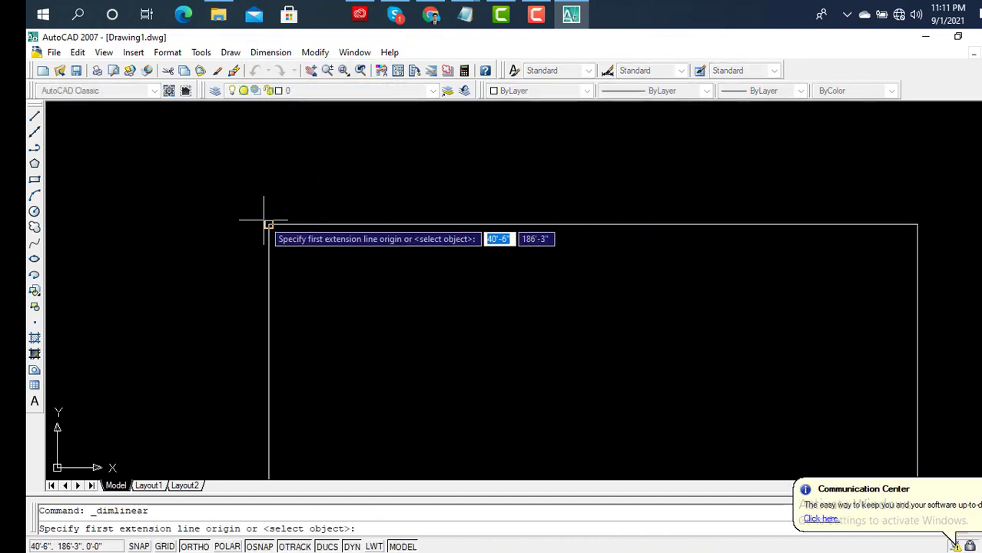
pyautogui.click(269, 224)
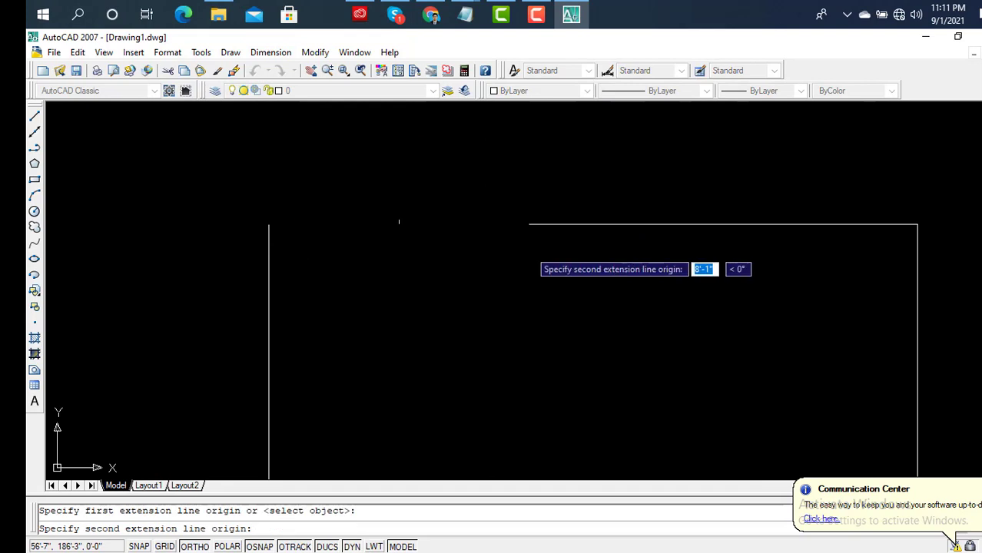
pyautogui.click(916, 224)
pyautogui.click(893, 188)
pyautogui.scroll(3, 637, 181)
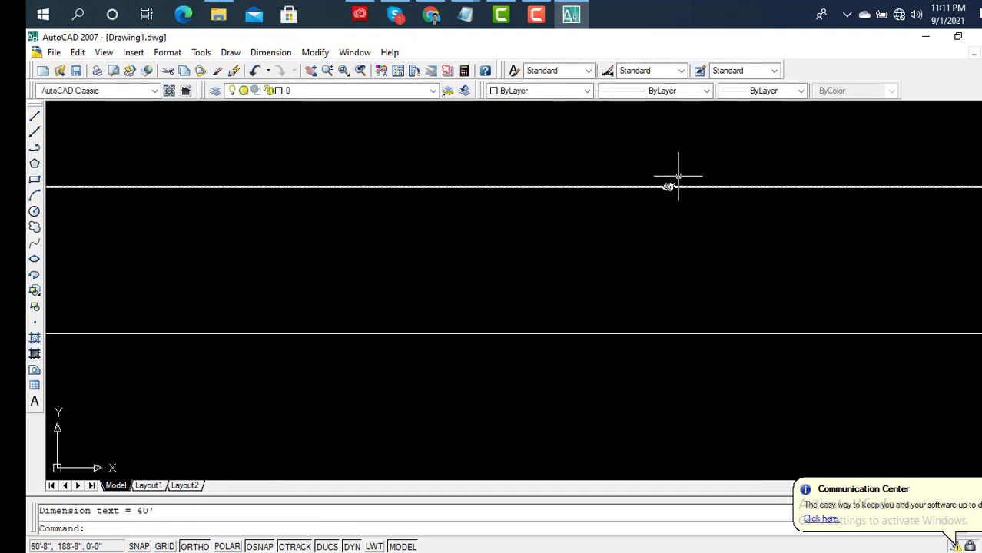
pyautogui.scroll(2, 701, 169)
pyautogui.scroll(-2, 589, 200)
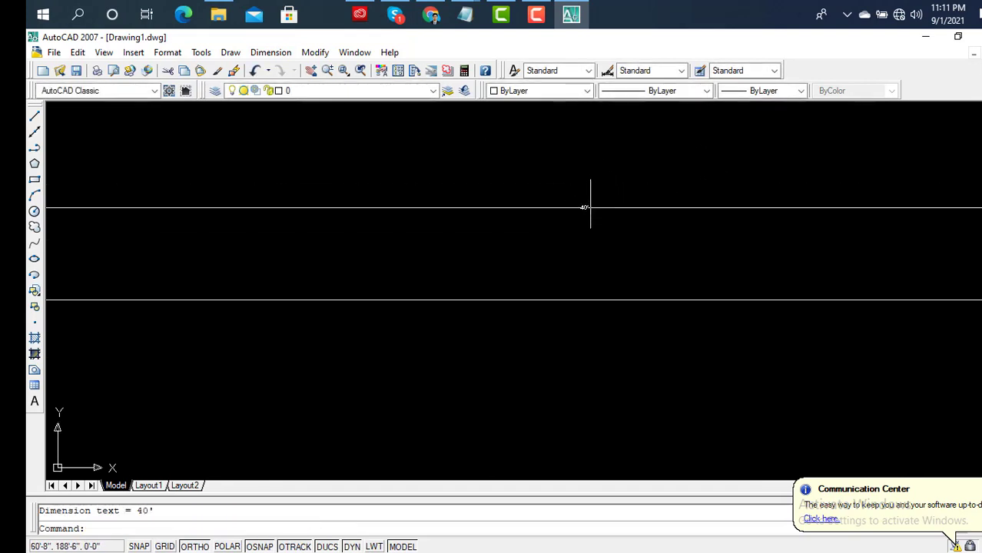
pyautogui.scroll(-2, 589, 201)
pyautogui.scroll(-2, 603, 211)
# Add a 30' linear dimension along the rectangle's left edge.
pyautogui.press('Return')
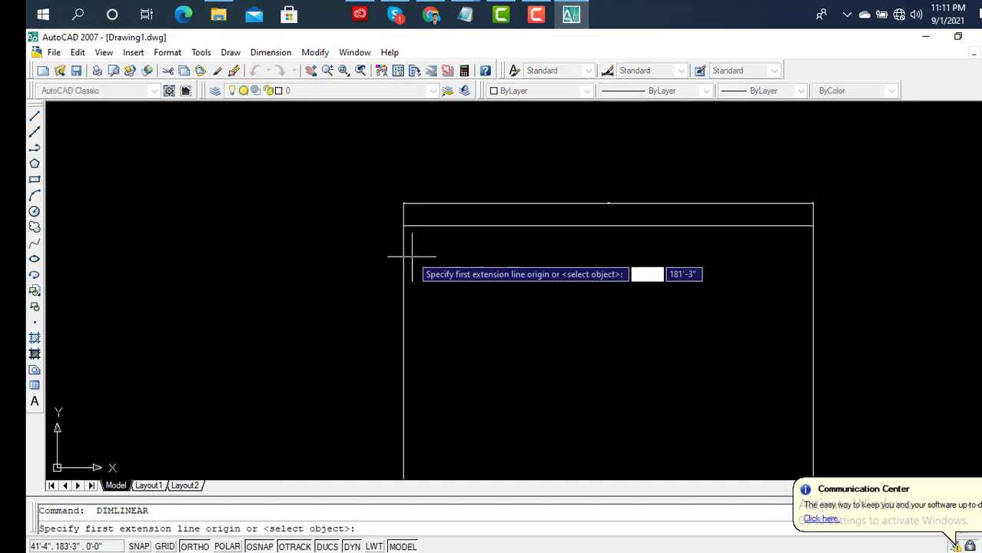
pyautogui.click(403, 226)
pyautogui.moveTo(413, 302); pyautogui.dragTo(422, 196, button='middle')
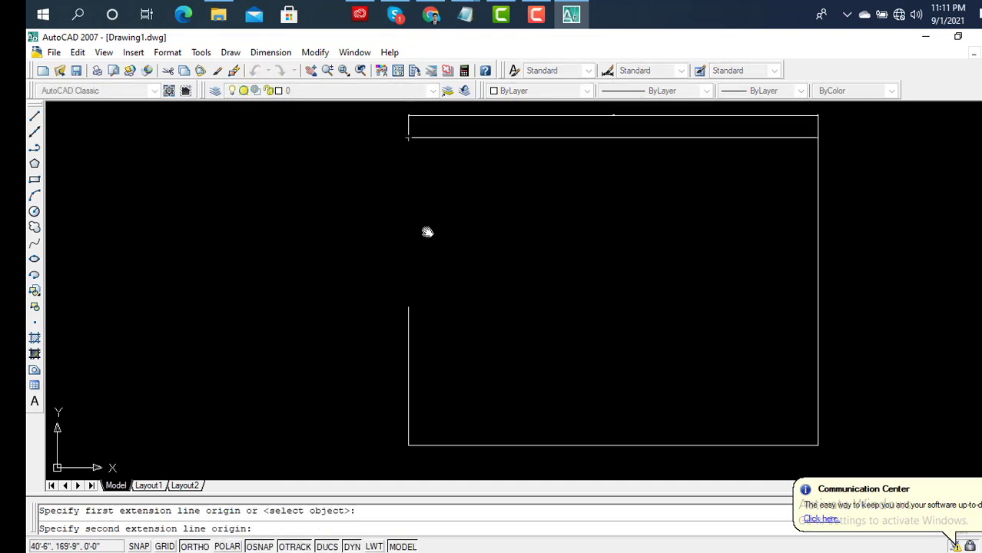
pyautogui.click(412, 427)
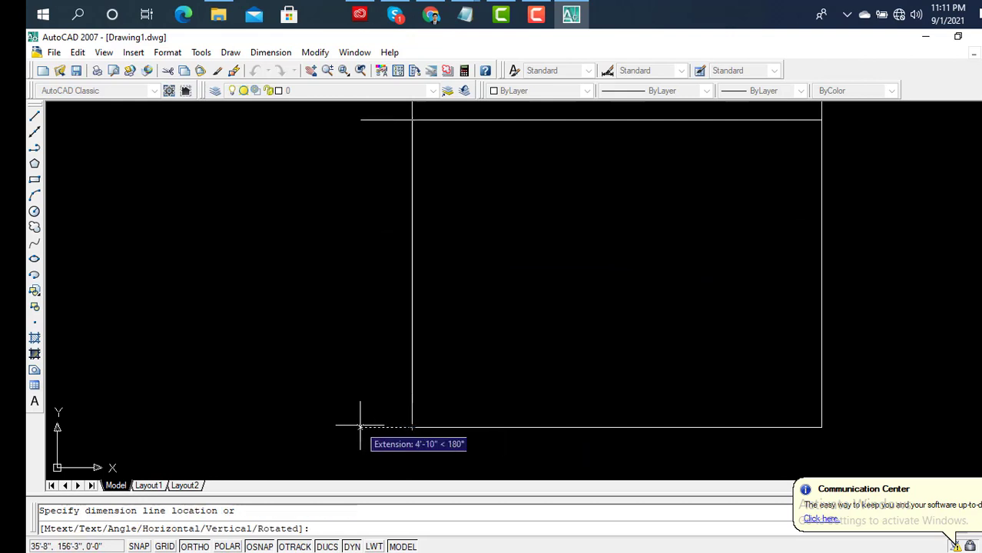
pyautogui.click(359, 416)
pyautogui.moveTo(329, 340); pyautogui.dragTo(484, 265, button='middle')
pyautogui.scroll(1, 546, 243)
pyautogui.moveTo(546, 243); pyautogui.dragTo(510, 253, button='middle')
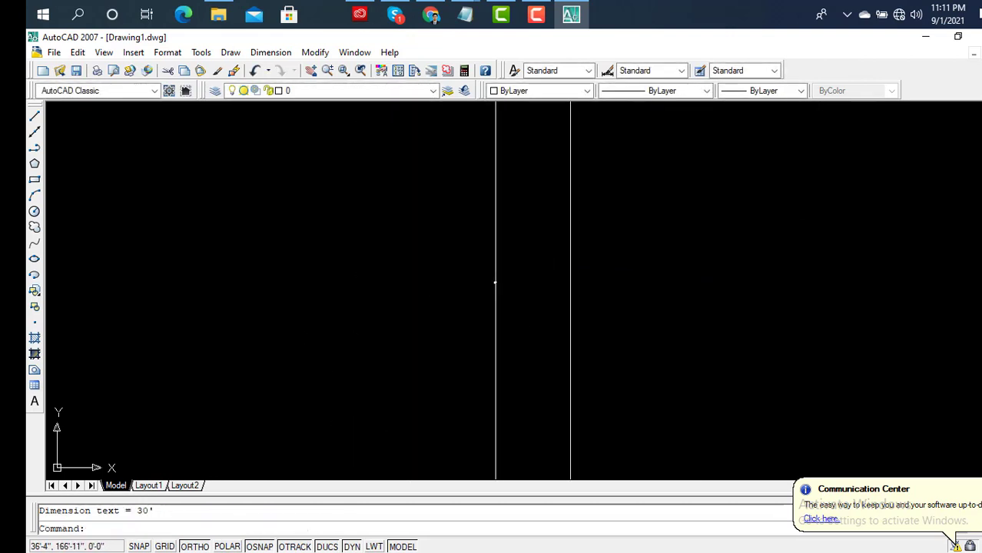
pyautogui.scroll(3, 489, 296)
pyautogui.scroll(2, 506, 175)
pyautogui.scroll(1, 473, 294)
pyautogui.scroll(-3, 491, 342)
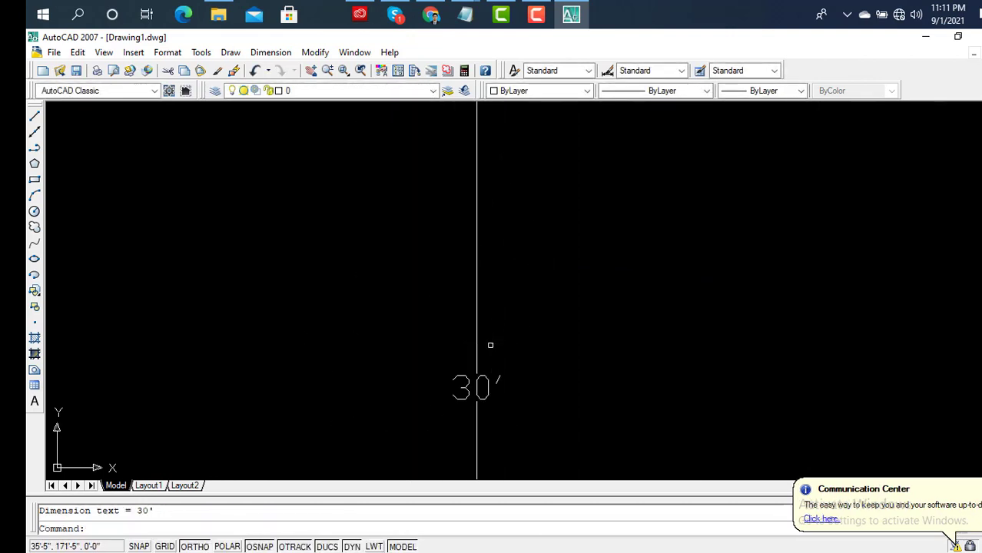
pyautogui.moveTo(491, 344); pyautogui.dragTo(476, 272, button='middle')
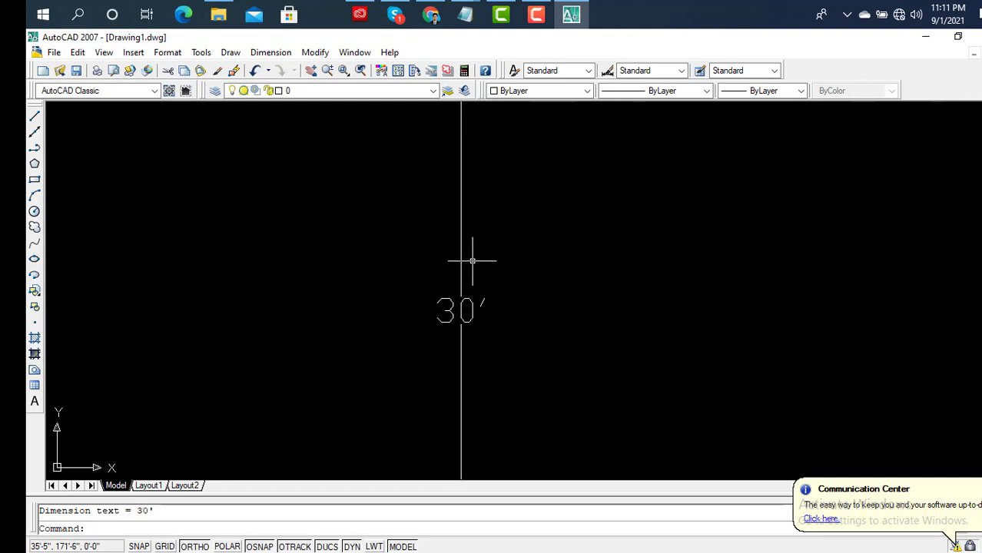
pyautogui.scroll(-3, 472, 259)
pyautogui.scroll(-3, 478, 267)
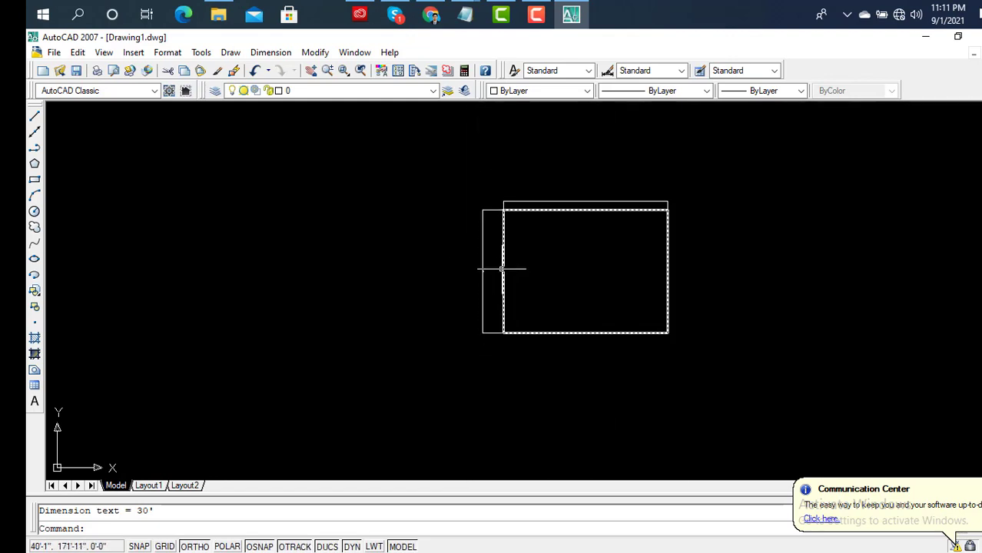
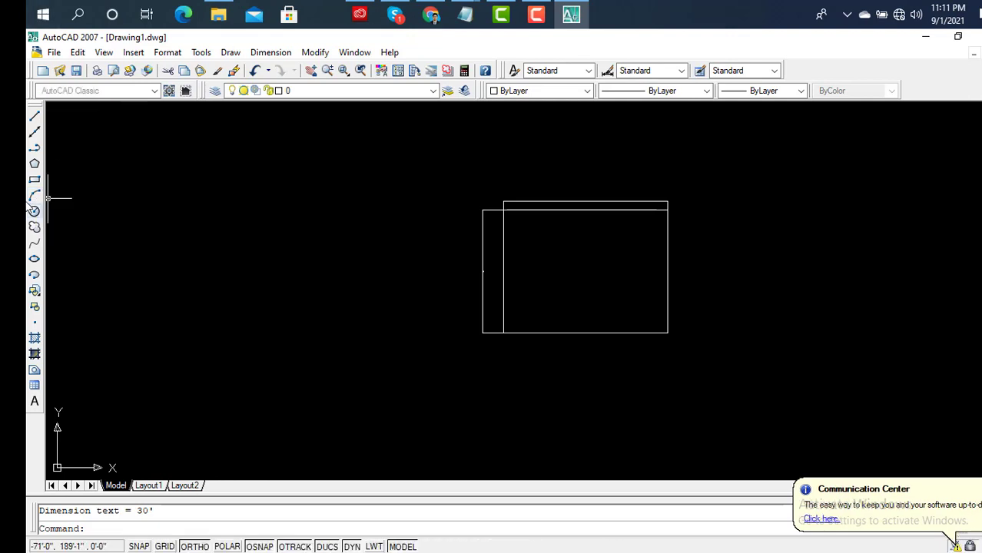
# Draw a rectangle at the left of the drawing.
pyautogui.click(35, 180)
pyautogui.click(182, 184)
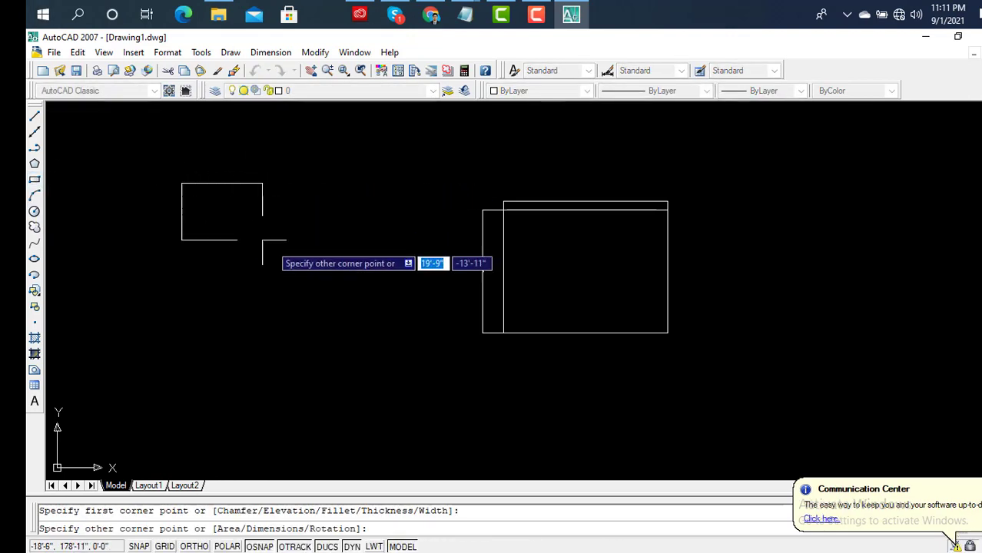
pyautogui.click(387, 266)
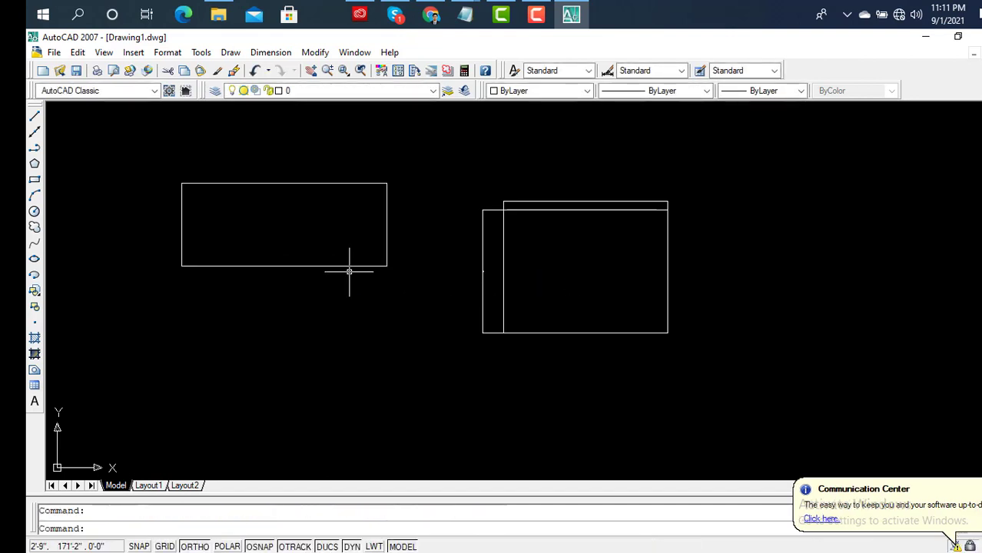
# Add a 3-point arc from the rectangle's lower-left corner through the top midpoint to the lower-right corner.
pyautogui.click(34, 196)
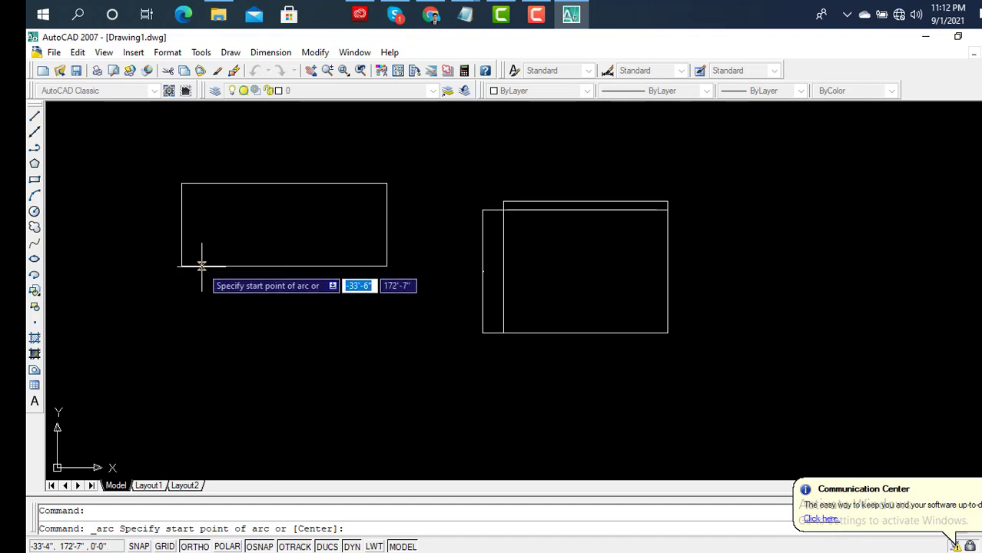
pyautogui.scroll(3, 202, 266)
pyautogui.moveTo(241, 247); pyautogui.dragTo(248, 354, button='middle')
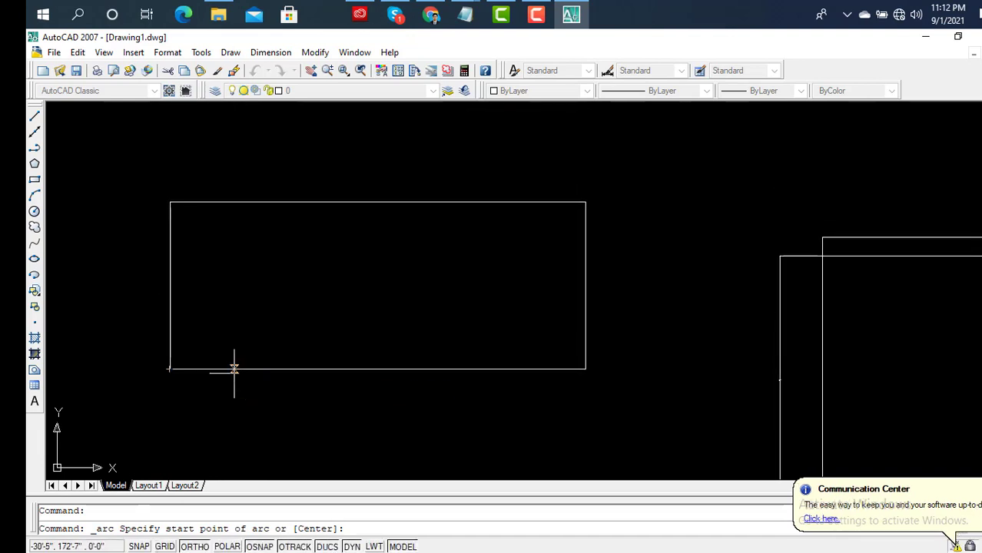
pyautogui.click(170, 370)
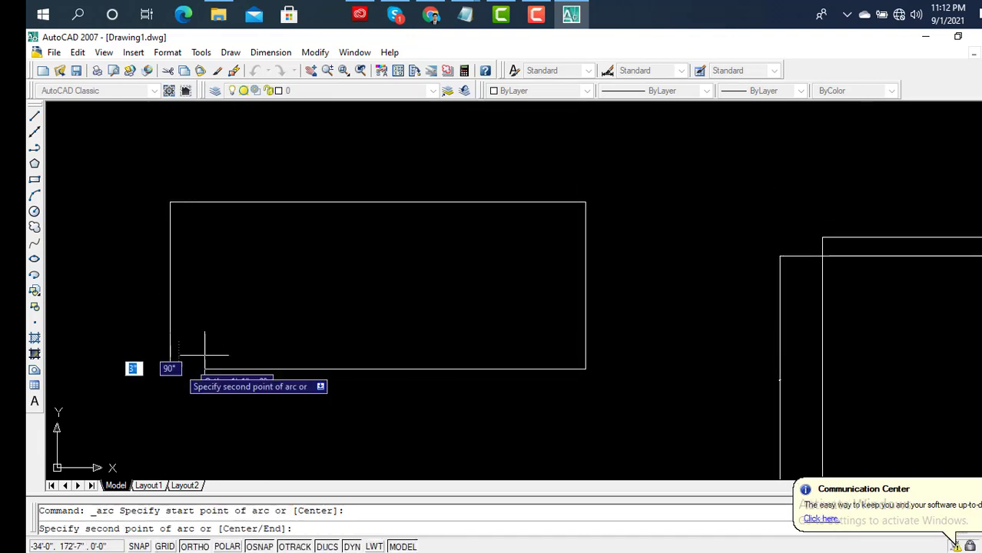
pyautogui.click(377, 202)
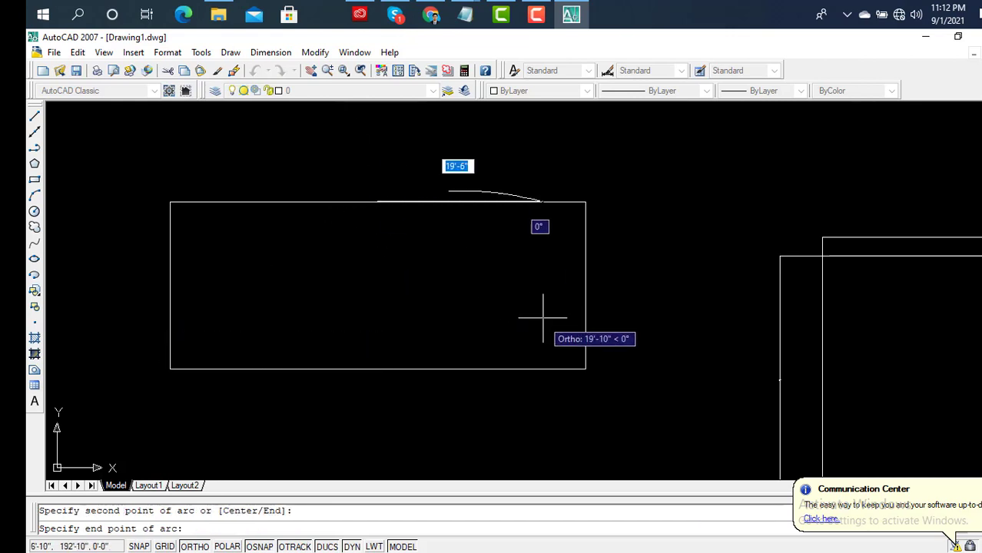
pyautogui.click(586, 369)
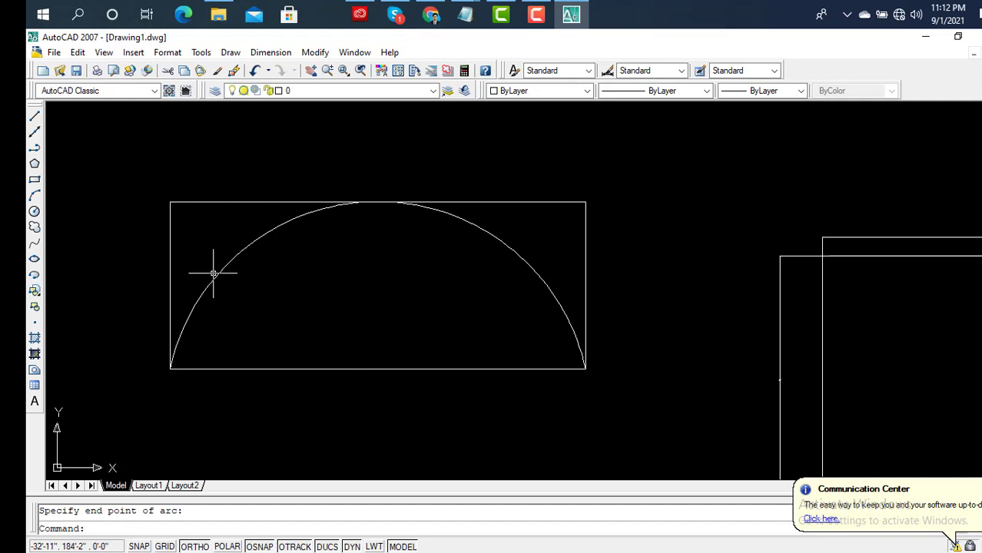
pyautogui.scroll(-5, 216, 254)
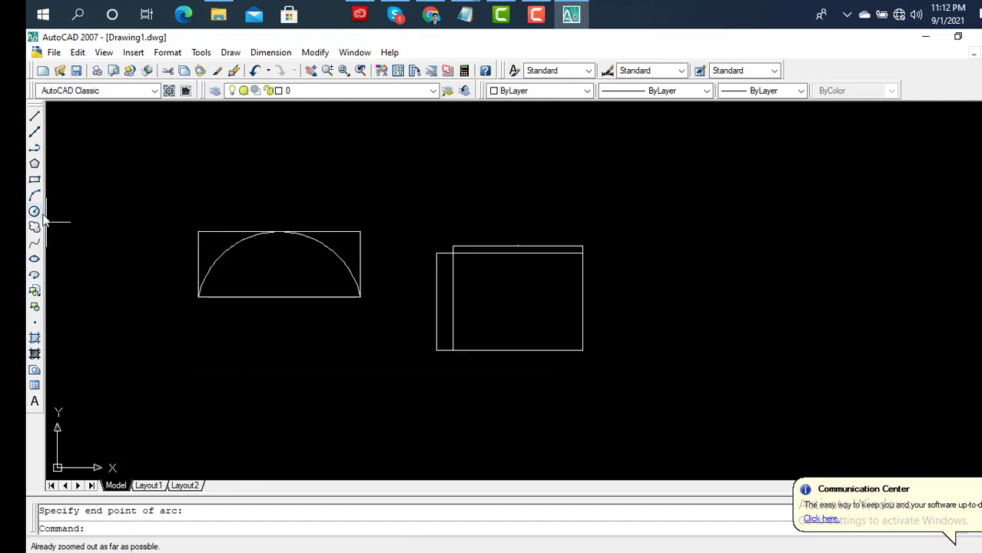
# Draw a wider rectangle on the right side.
pyautogui.click(34, 180)
pyautogui.click(625, 206)
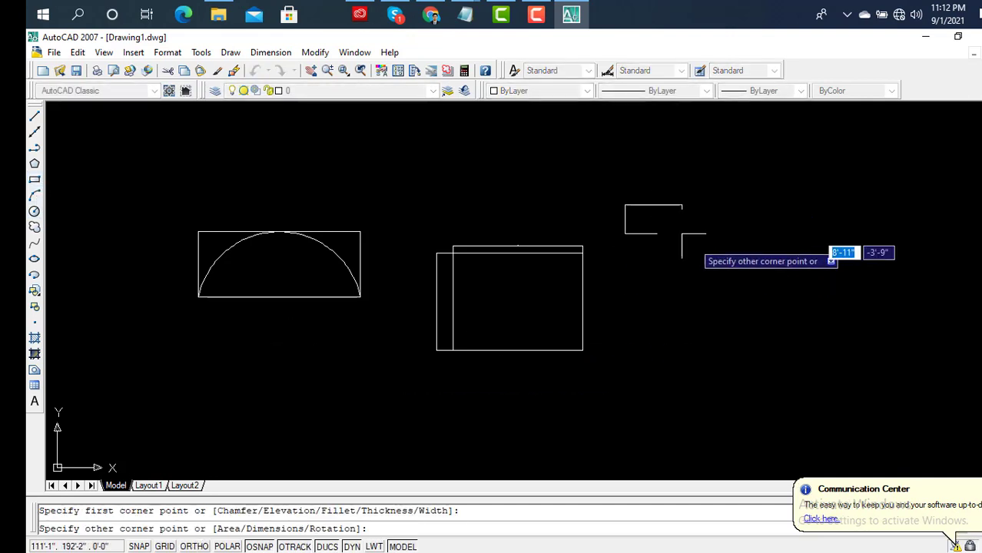
pyautogui.click(861, 283)
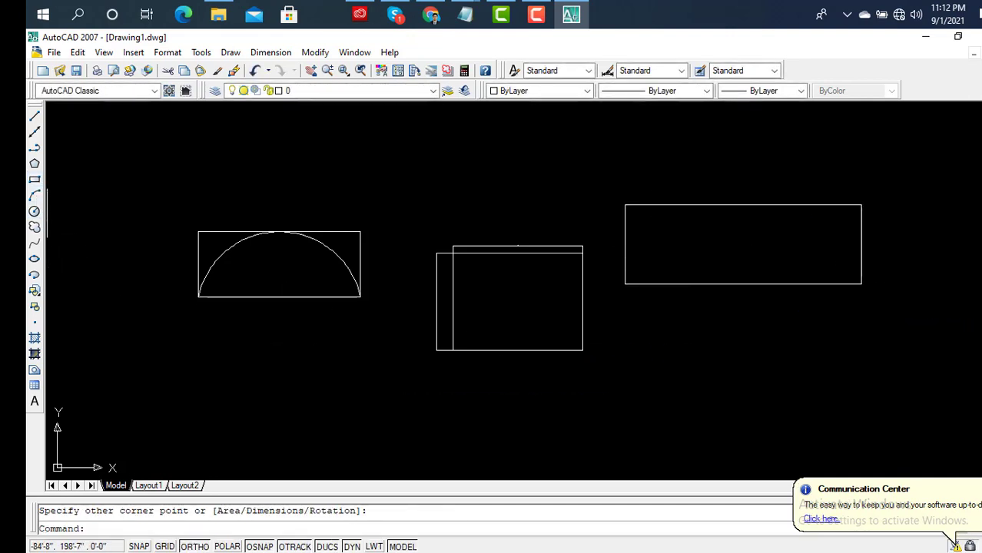
# Add a 3-point arc from its bottom-left corner through the top midpoint to the bottom-right corner.
pyautogui.click(34, 196)
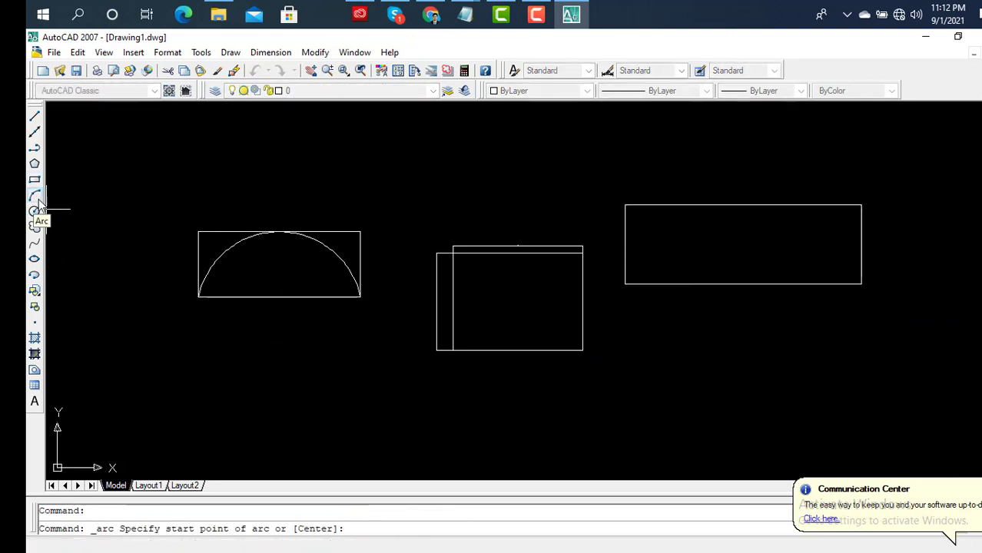
pyautogui.click(624, 283)
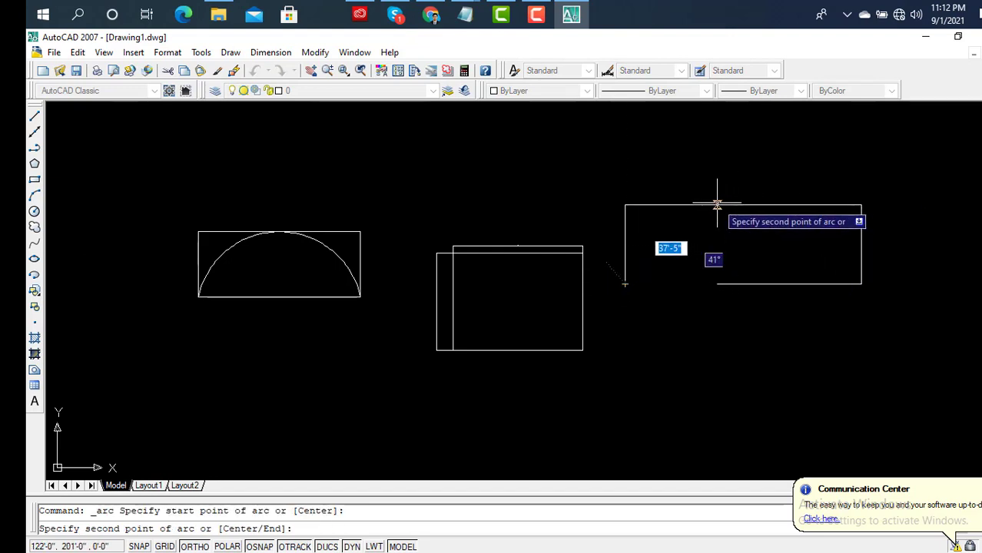
pyautogui.click(743, 205)
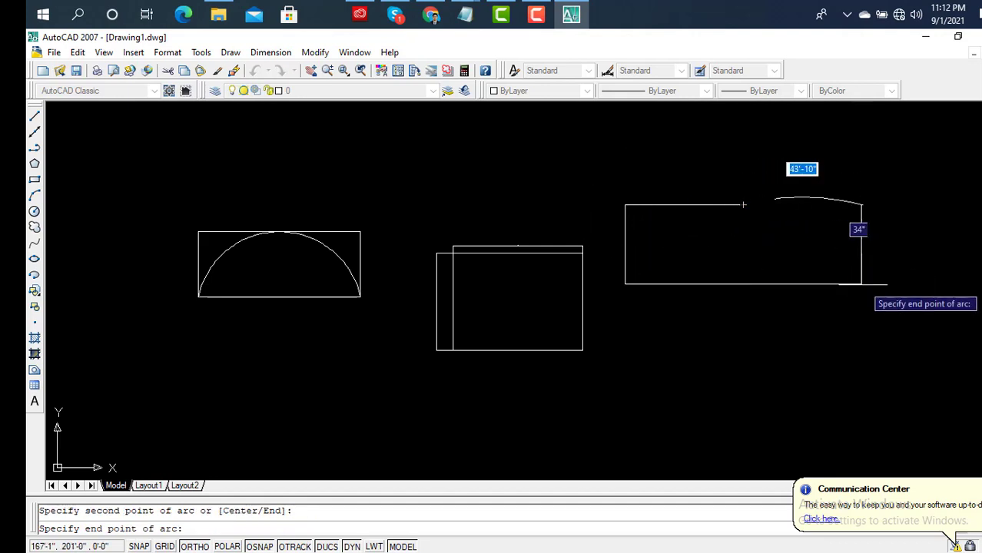
pyautogui.click(861, 284)
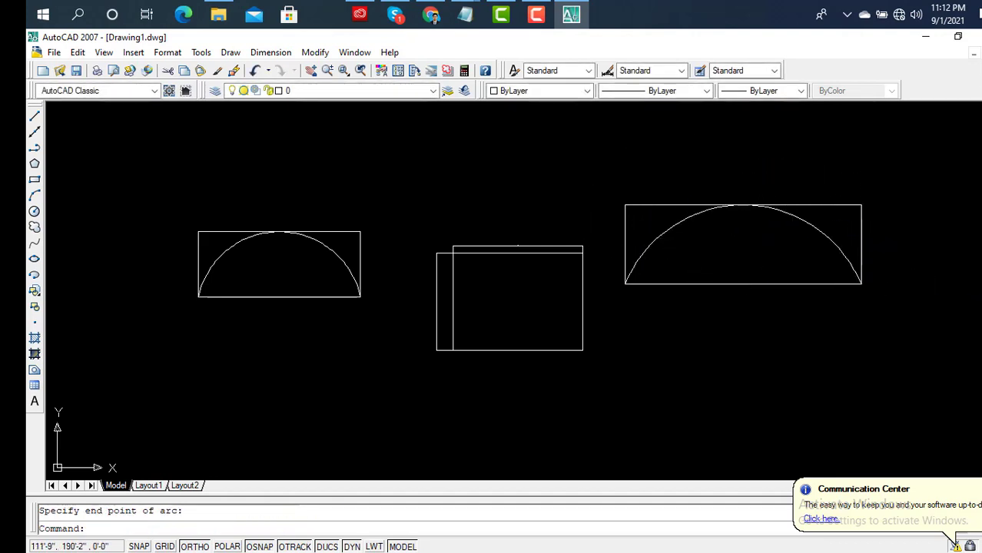
pyautogui.scroll(-2, 383, 274)
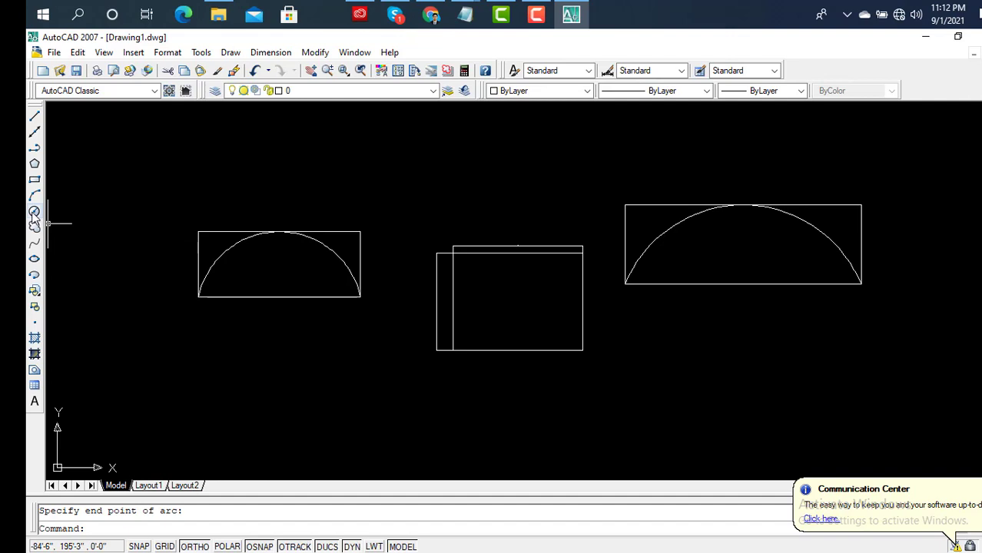
# Draw a large circle centred below the rectangles so it overlaps them and the arch.
pyautogui.click(34, 212)
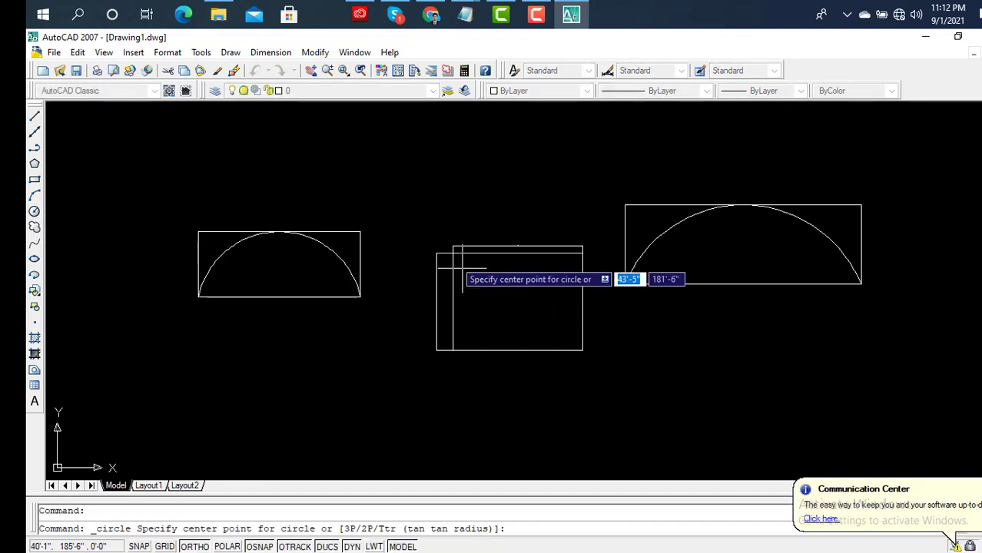
pyautogui.scroll(-1, 432, 285)
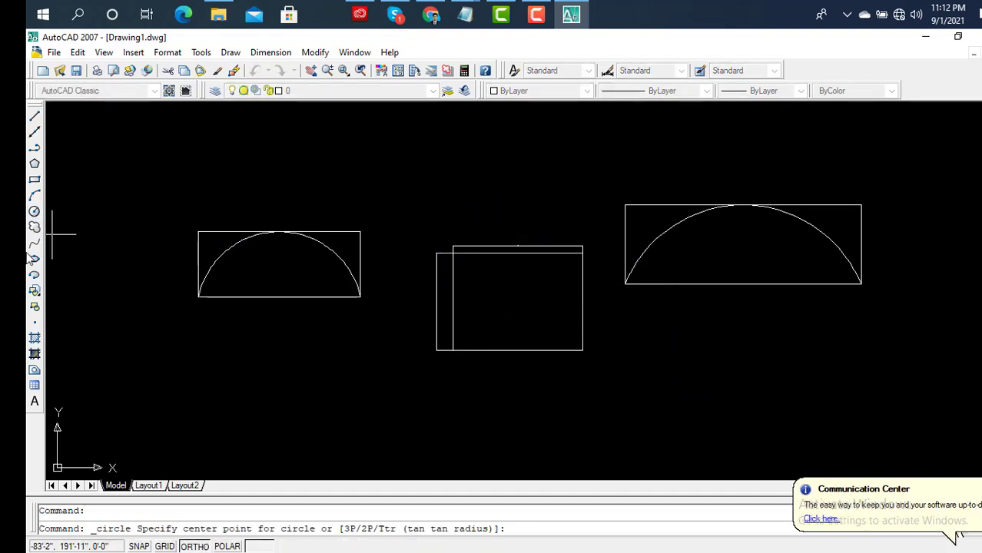
pyautogui.click(624, 341)
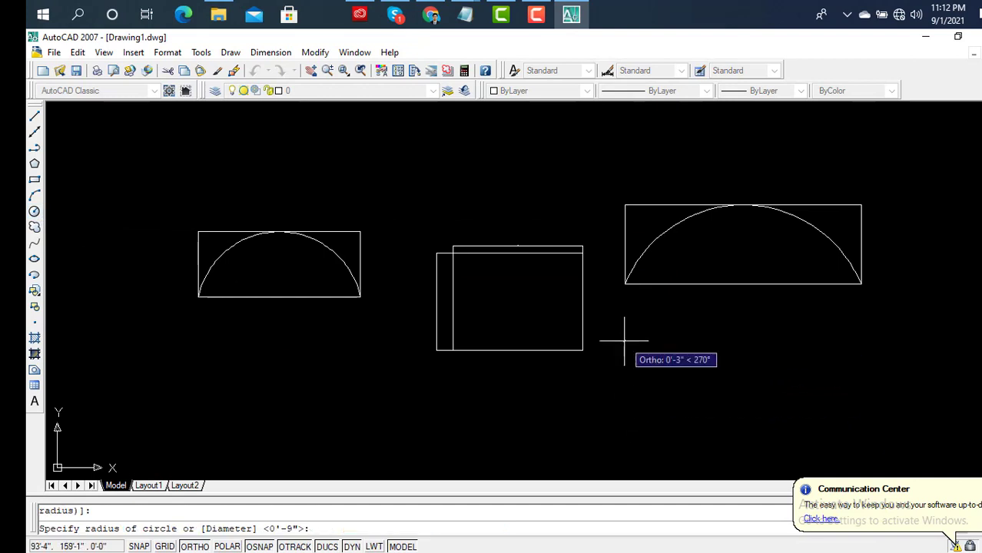
pyautogui.click(723, 379)
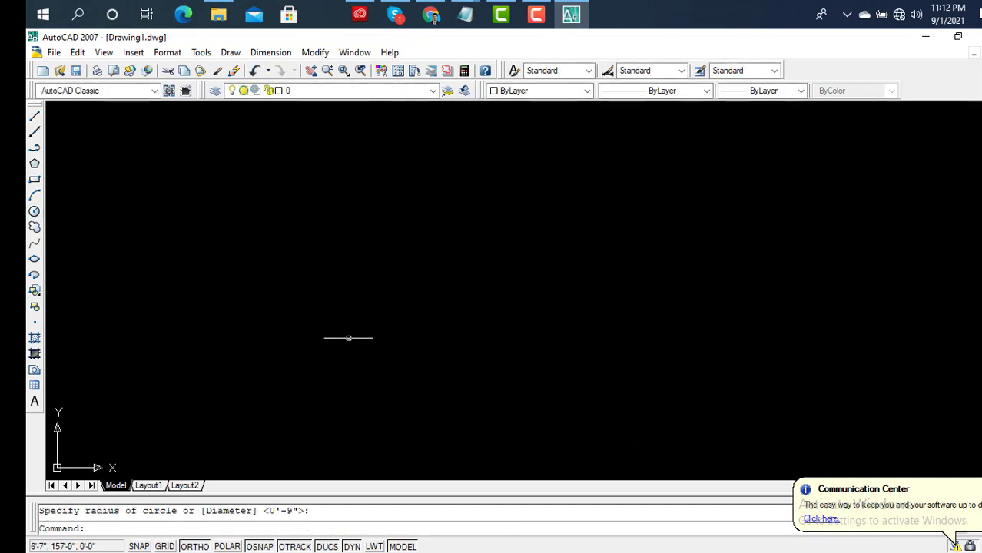
pyautogui.scroll(-2, 350, 335)
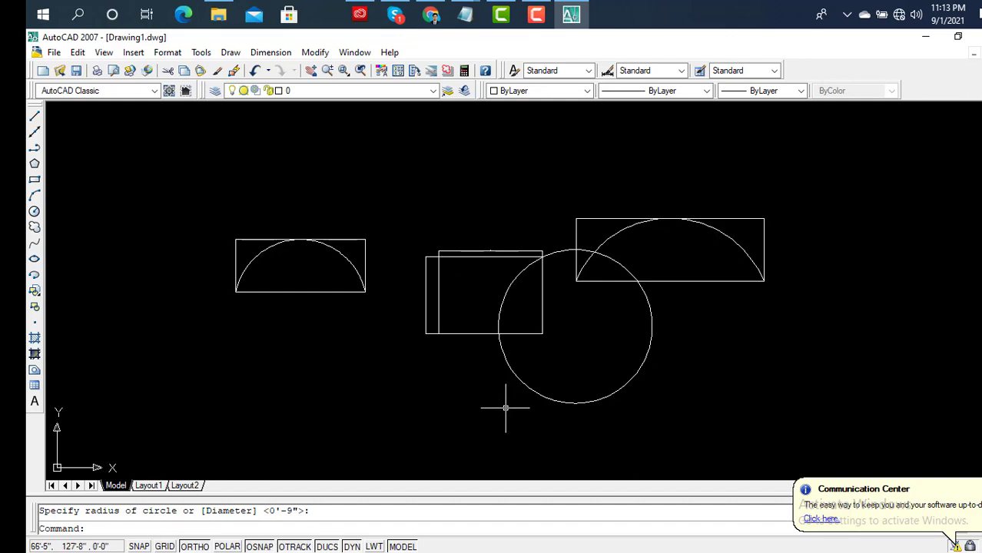
pyautogui.moveTo(505, 408)
pyautogui.mouseDown(button='middle')
pyautogui.moveTo(609, 373)
pyautogui.moveTo(622, 314)
pyautogui.moveTo(769, 306)
pyautogui.mouseUp(button='middle')
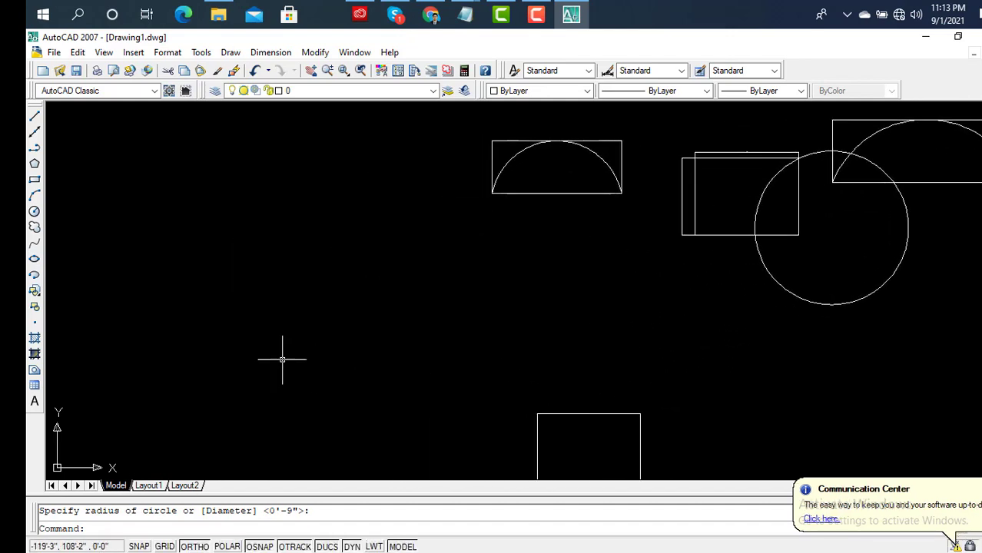
pyautogui.moveTo(403, 299); pyautogui.dragTo(348, 308, button='middle')
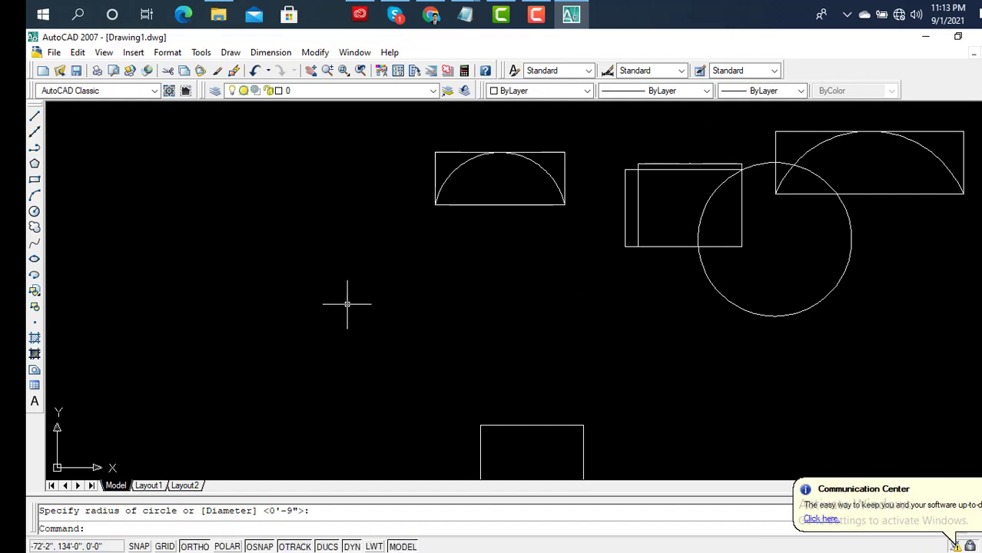
# Draw a small circle at the far left split by a vertical line from top to bottom.
pyautogui.click(34, 211)
pyautogui.click(199, 213)
pyautogui.click(254, 249)
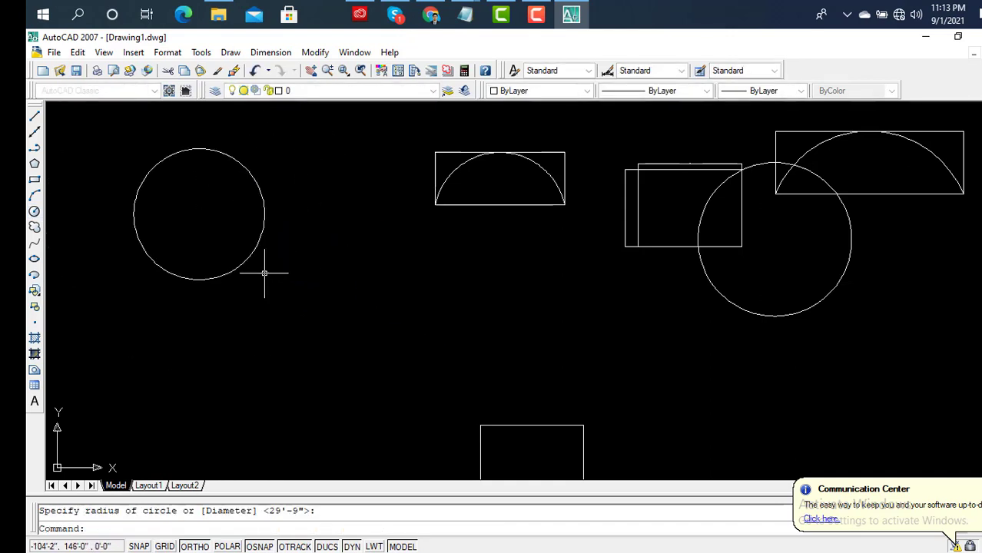
pyautogui.click(34, 116)
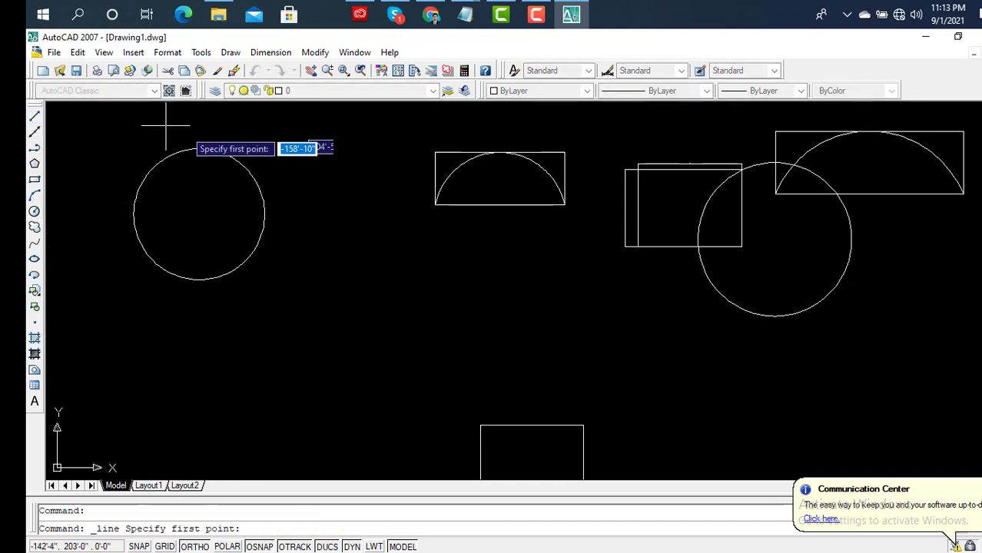
pyautogui.click(199, 149)
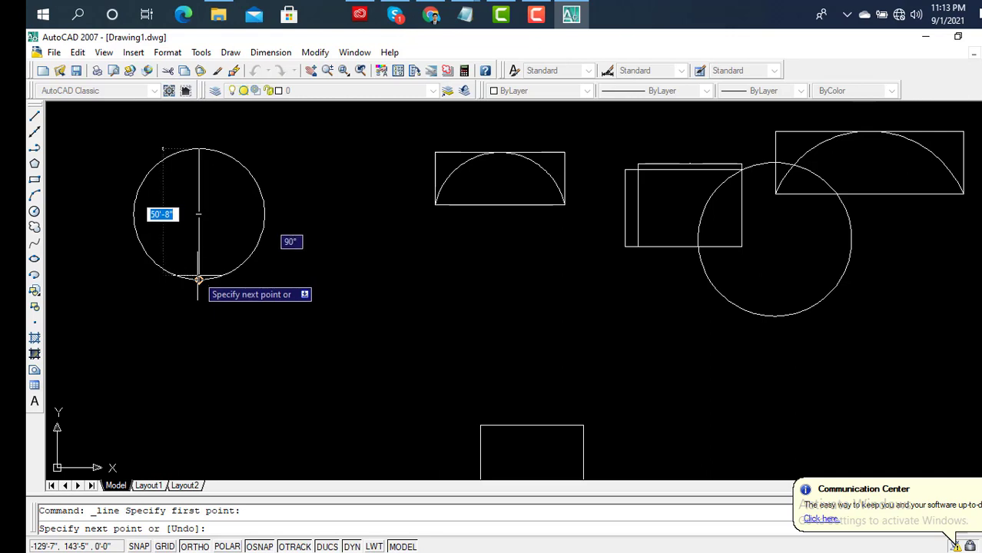
pyautogui.click(199, 214)
pyautogui.press('Return')
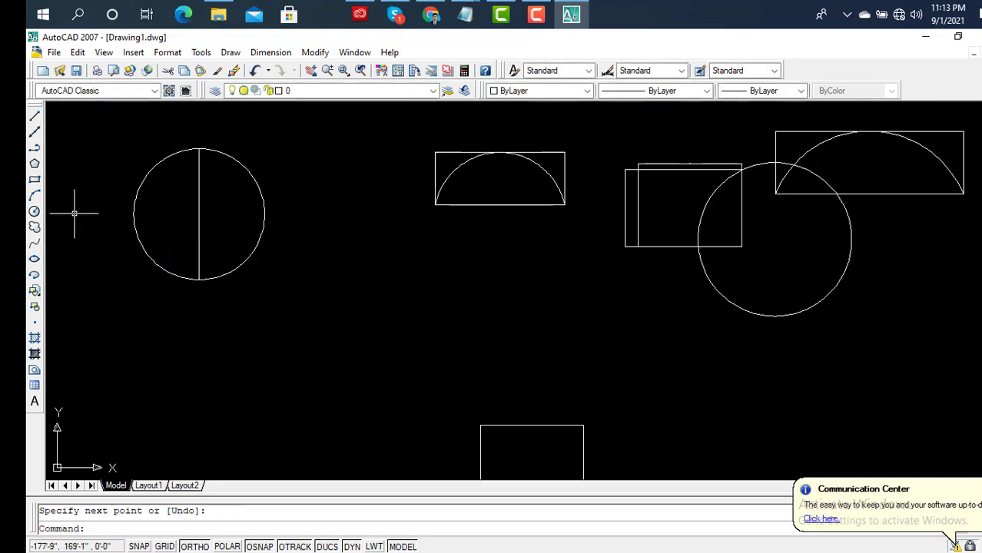
# Draw a larger circle using the typed value 50, then delete it.
pyautogui.click(34, 213)
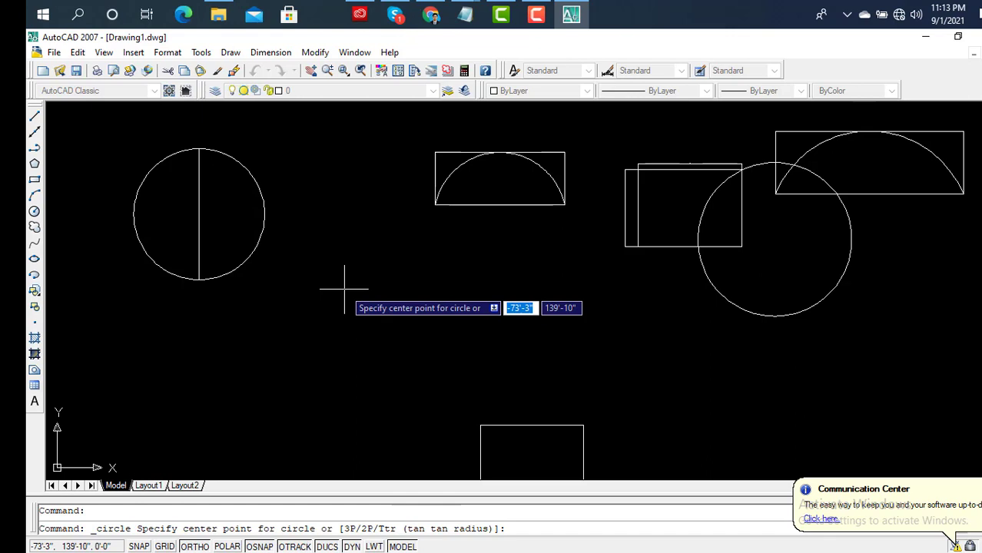
pyautogui.write('50')
pyautogui.press('Return')
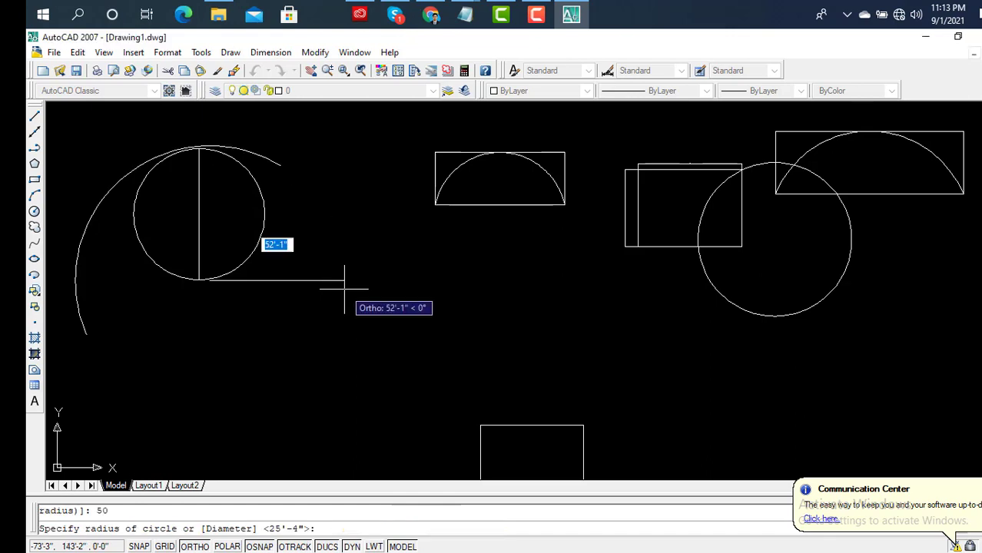
pyautogui.click(344, 290)
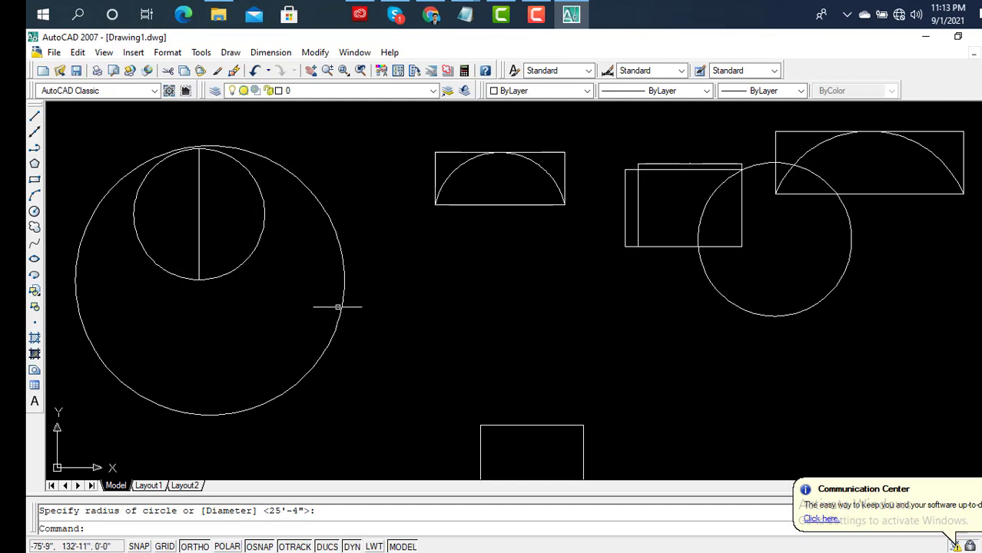
pyautogui.click(337, 307)
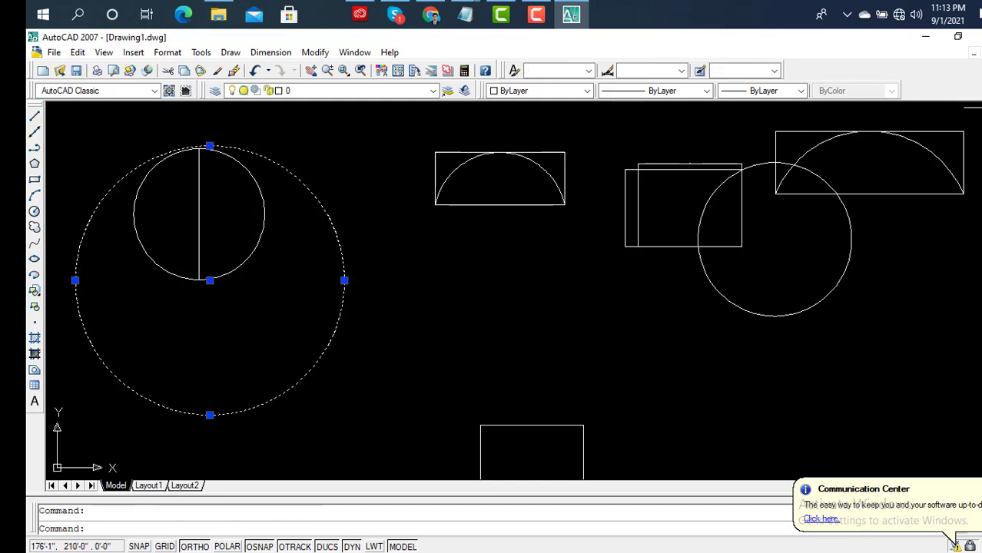
pyautogui.press('Delete')
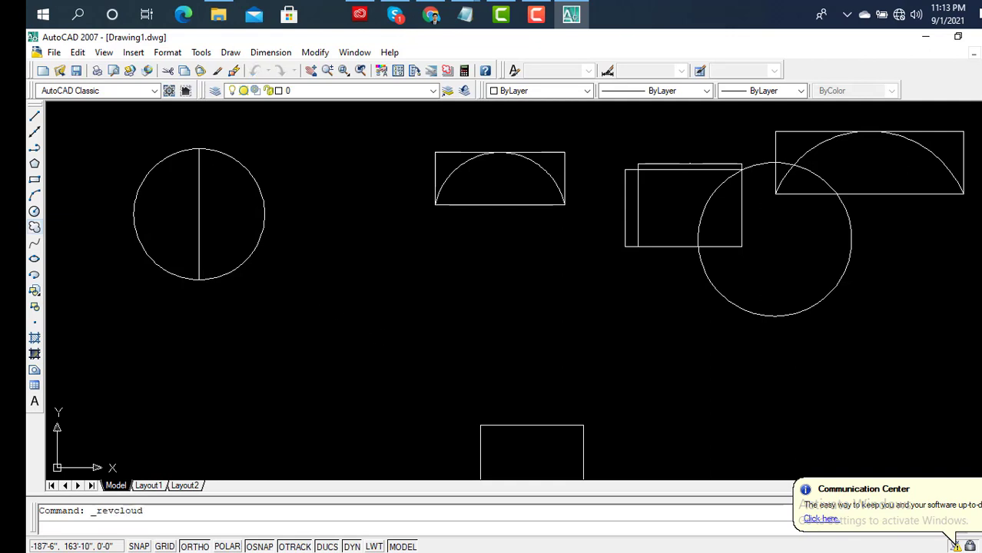
# Trace the revision cloud under the left circle, keeping its direction unreversed.
pyautogui.click(378, 331)
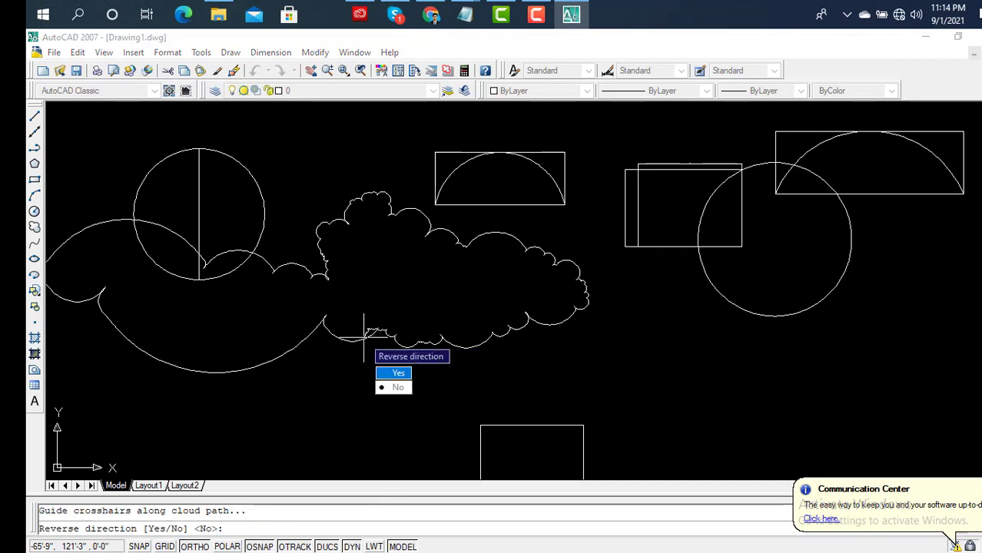
pyautogui.press('Return')
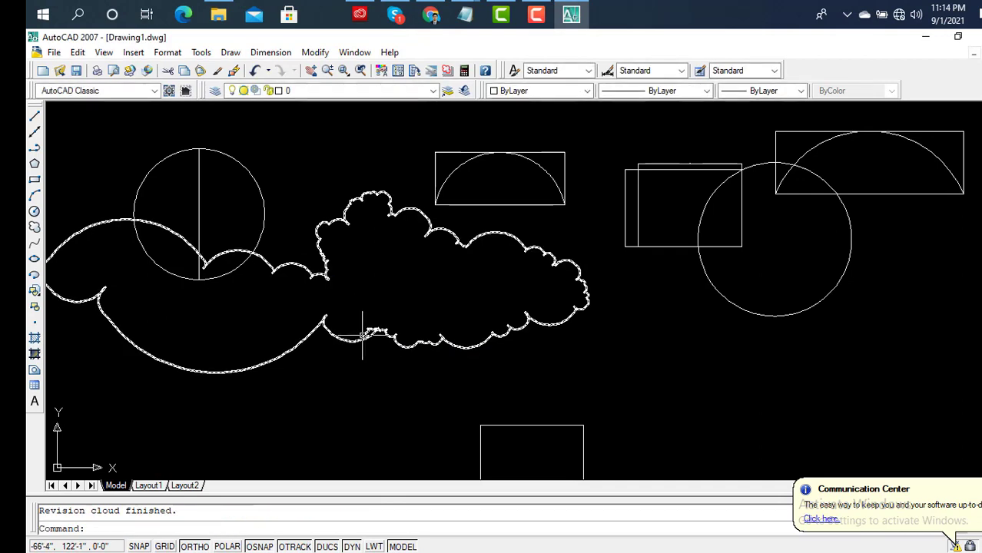
pyautogui.scroll(-5, 357, 300)
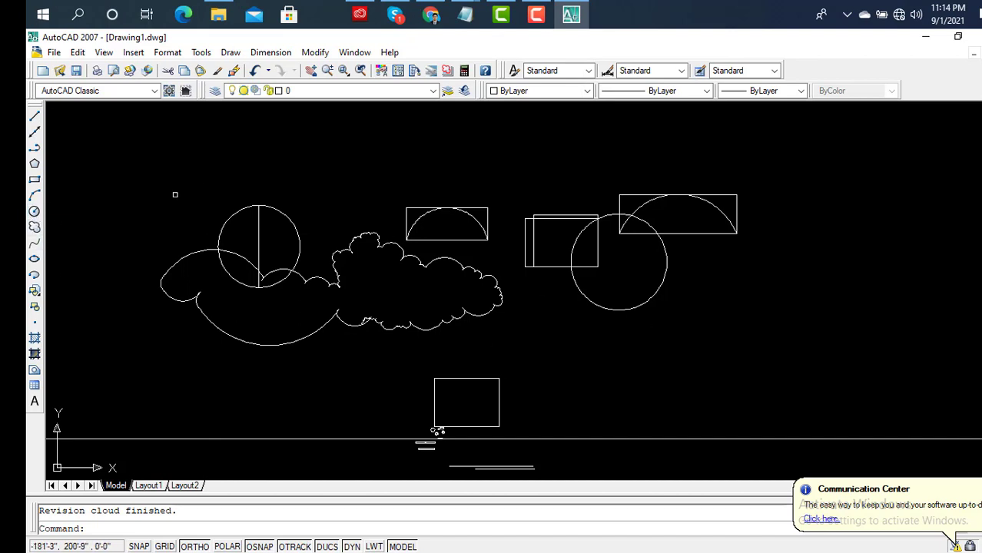
# Draw the first vertical trunk line on the right.
pyautogui.click(823, 269)
pyautogui.click(782, 242)
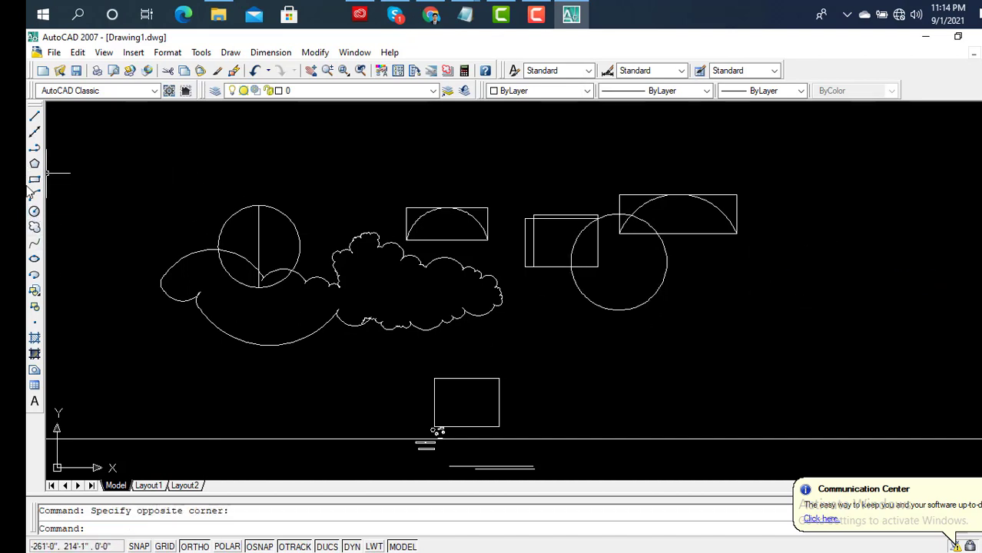
pyautogui.scroll(-2, 351, 319)
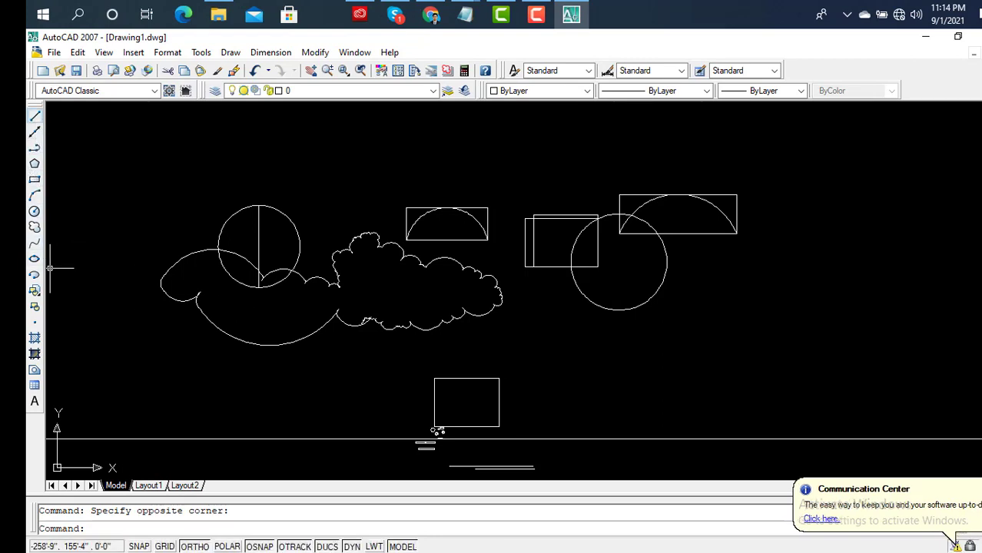
pyautogui.click(34, 115)
pyautogui.click(776, 282)
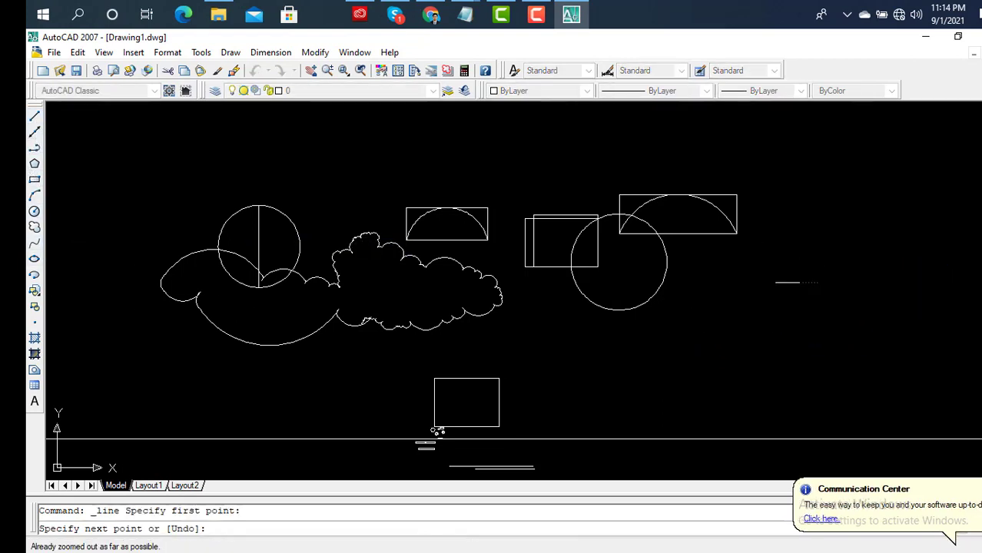
pyautogui.click(806, 367)
pyautogui.press('Return')
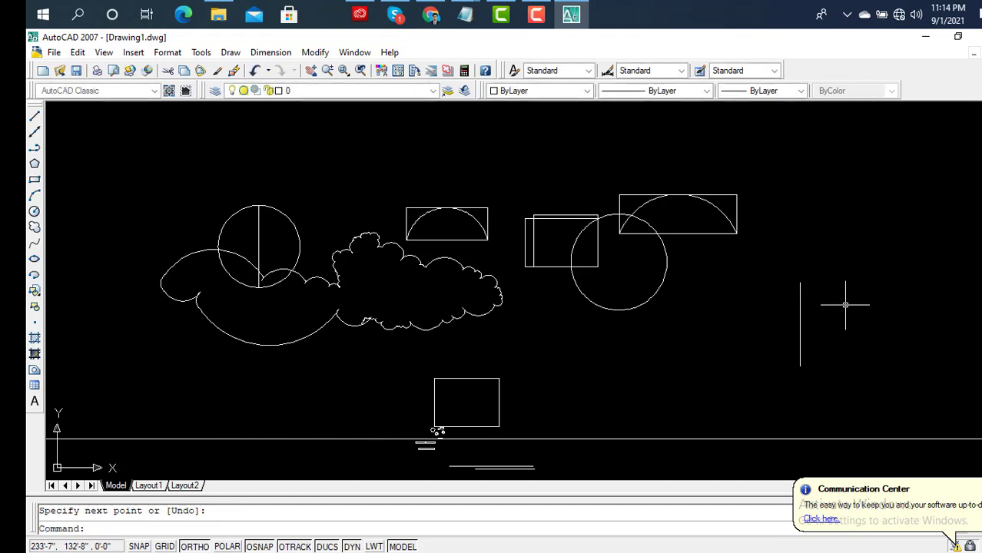
# Add the second vertical trunk line and a closed revision-cloud canopy above them.
pyautogui.press('Return')
pyautogui.click(845, 289)
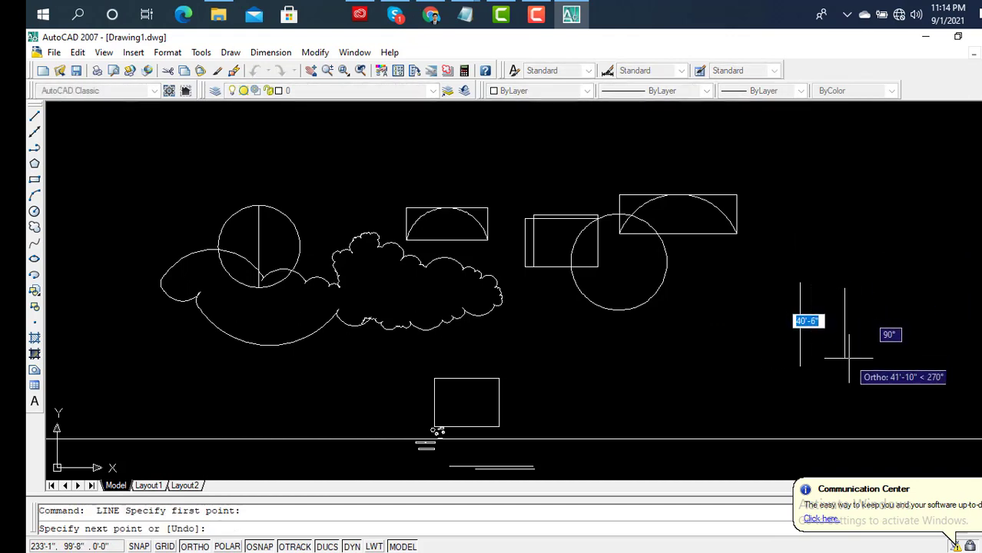
pyautogui.click(845, 366)
pyautogui.press('Return')
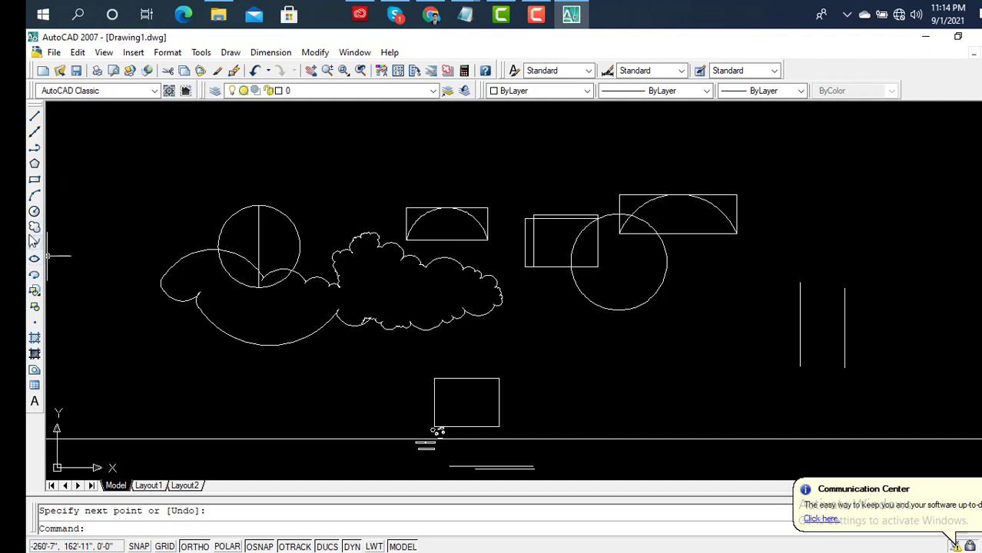
pyautogui.click(34, 228)
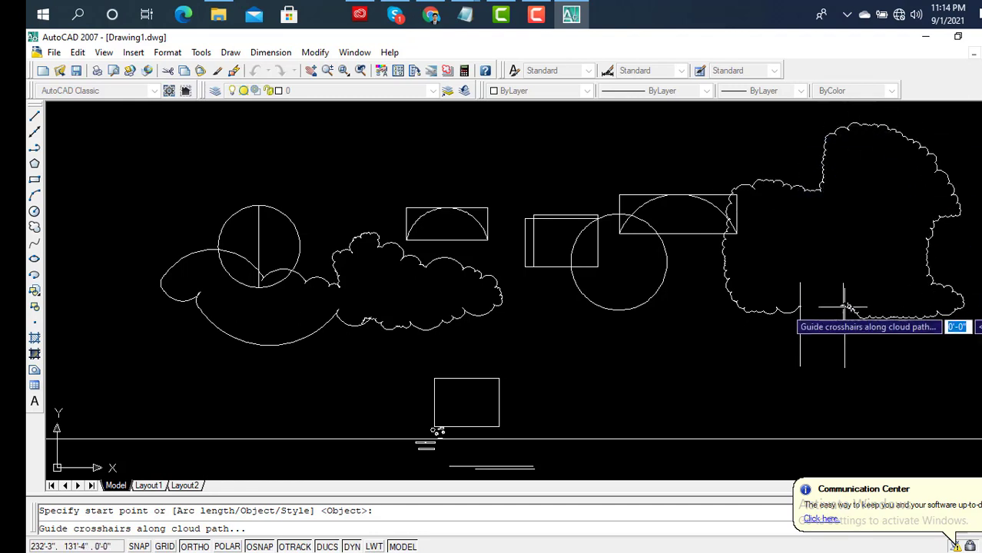
pyautogui.press('Return')
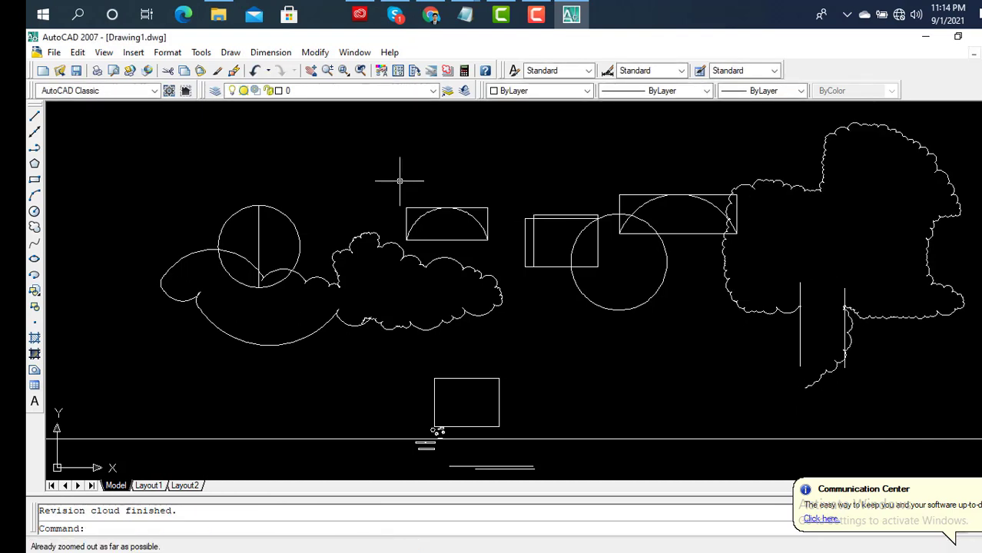
# Window-select and delete the circles, rectangles and trunk lines.
pyautogui.click(223, 177)
pyautogui.click(939, 393)
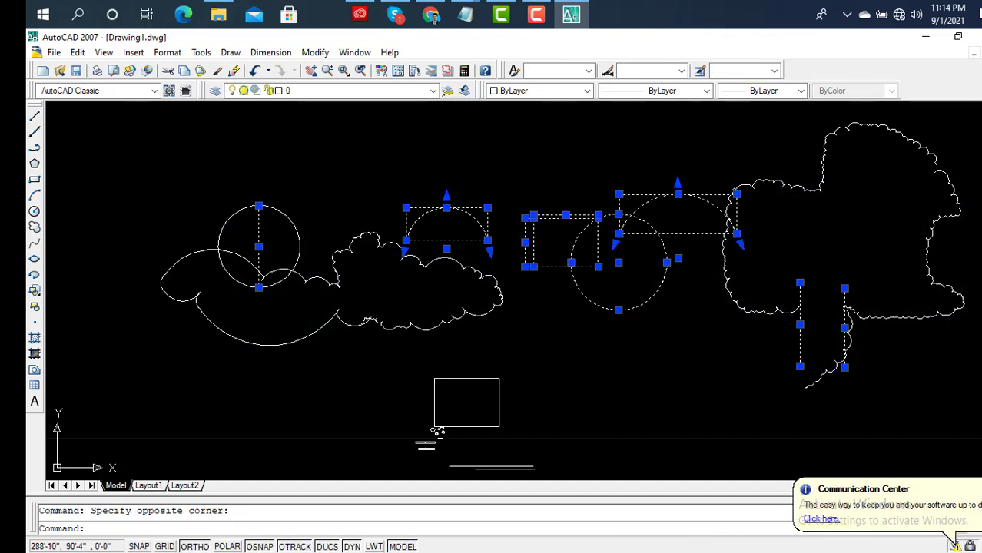
pyautogui.press('Delete')
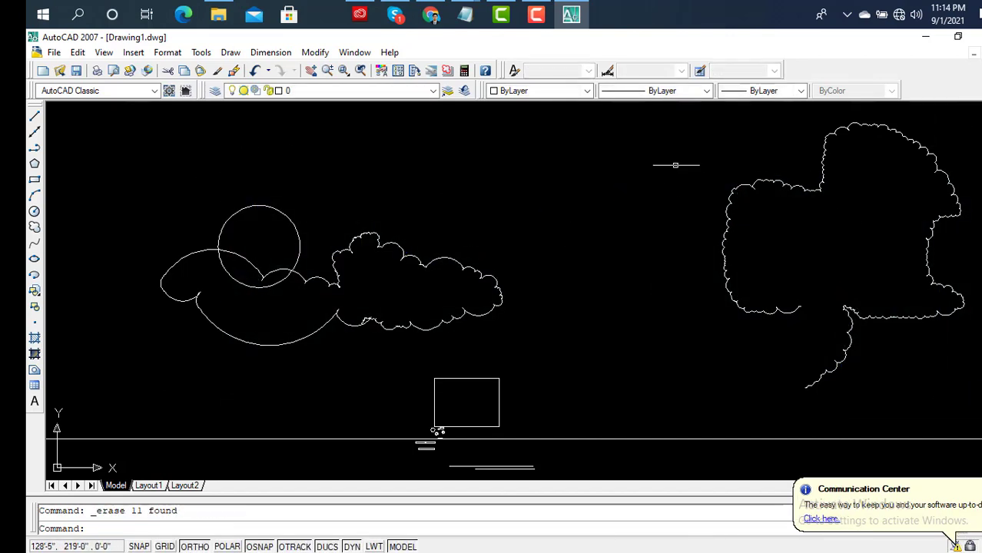
pyautogui.click(675, 164)
pyautogui.click(959, 252)
# Crossing-select and delete the middle cloud, the tree canopy cloud and the remaining circle.
pyautogui.click(494, 214)
pyautogui.click(323, 321)
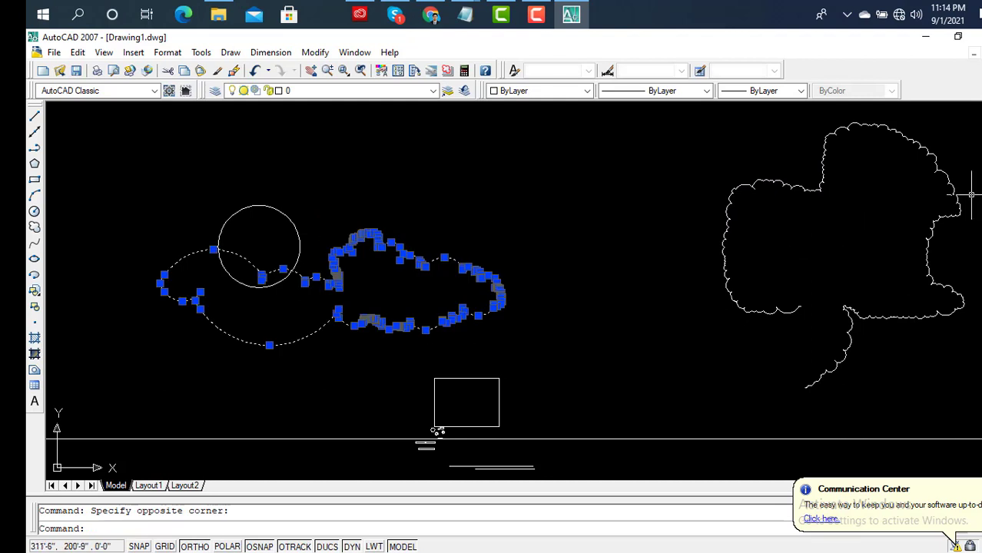
pyautogui.press('Delete')
pyautogui.click(945, 136)
pyautogui.click(892, 177)
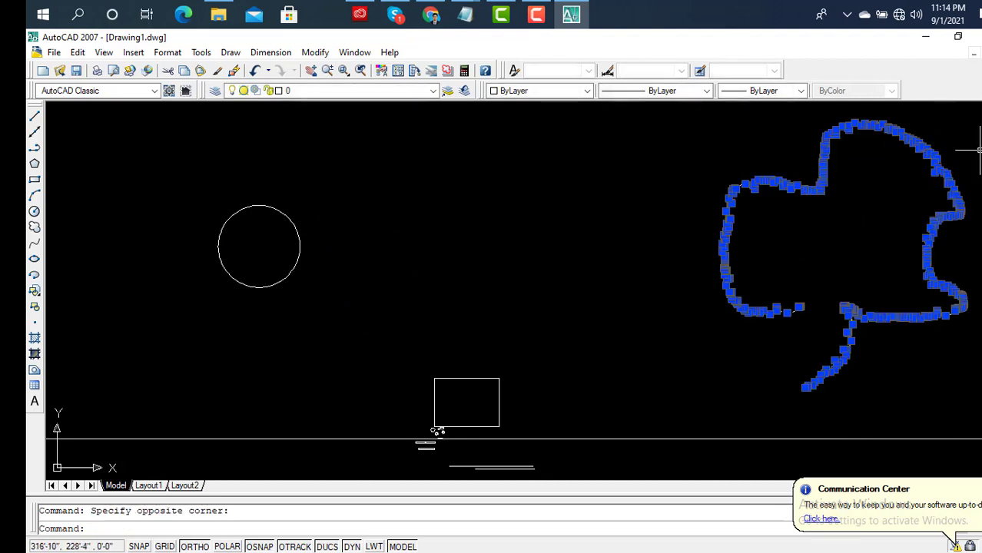
pyautogui.press('Delete')
pyautogui.click(360, 201)
pyautogui.click(246, 255)
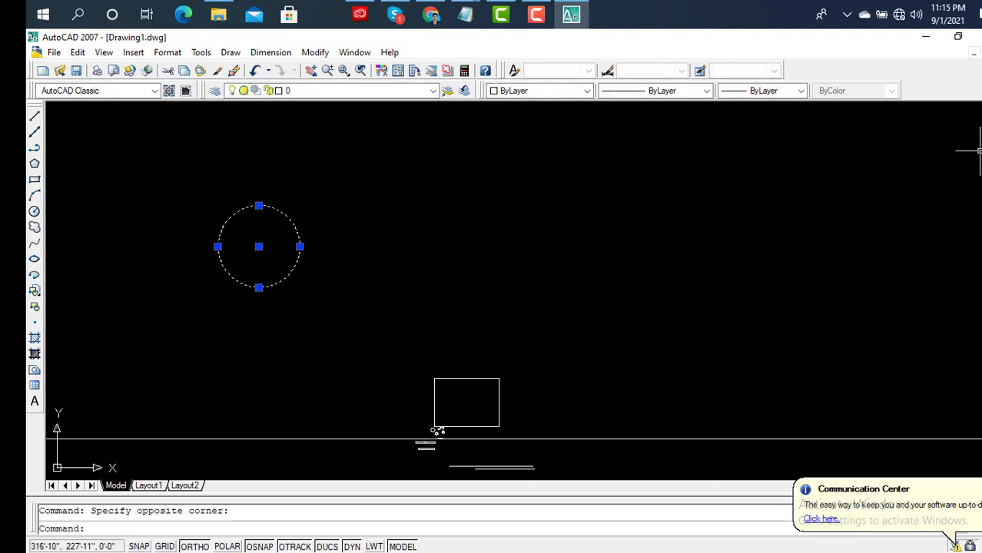
pyautogui.press('Delete')
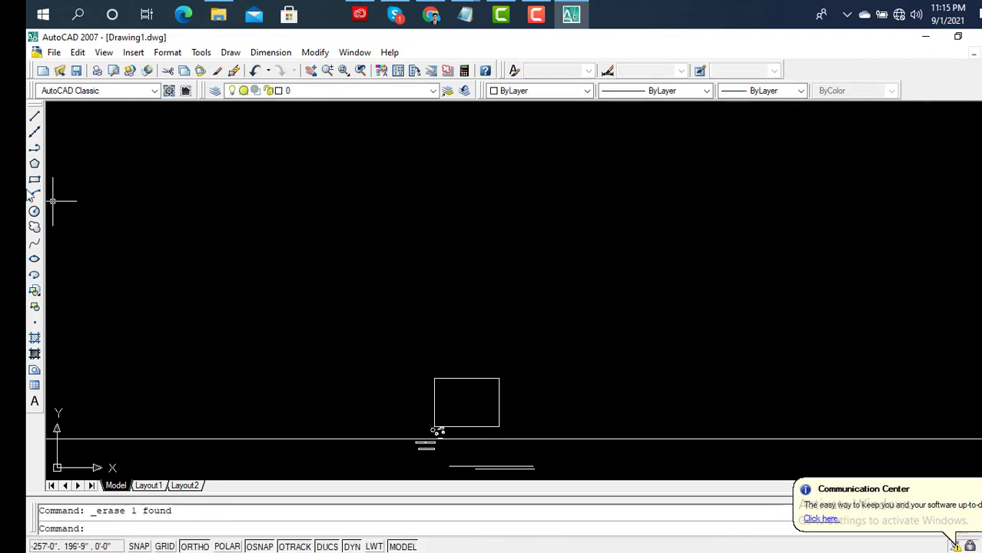
# With Ortho off, draw the left trunk spline from the top down toward the box.
pyautogui.click(35, 245)
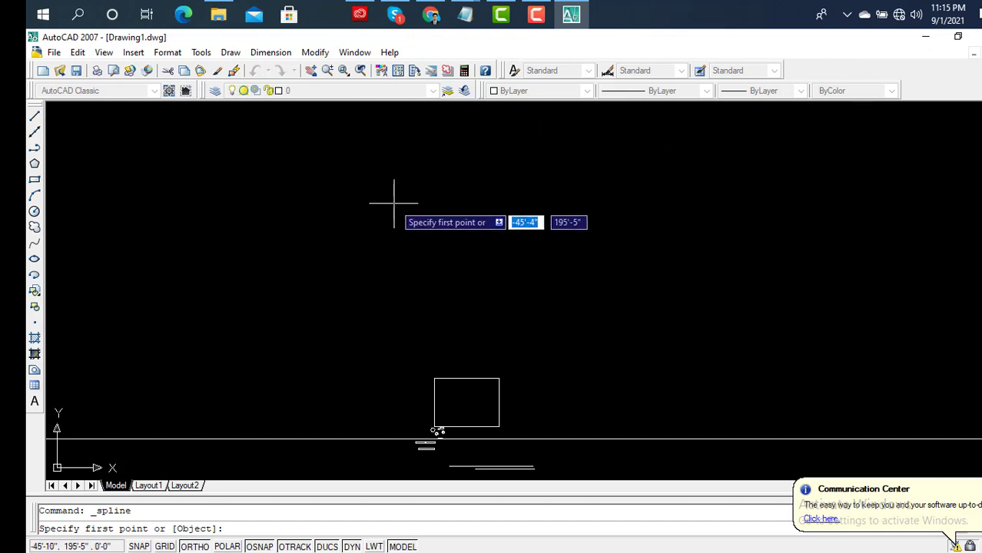
pyautogui.click(393, 192)
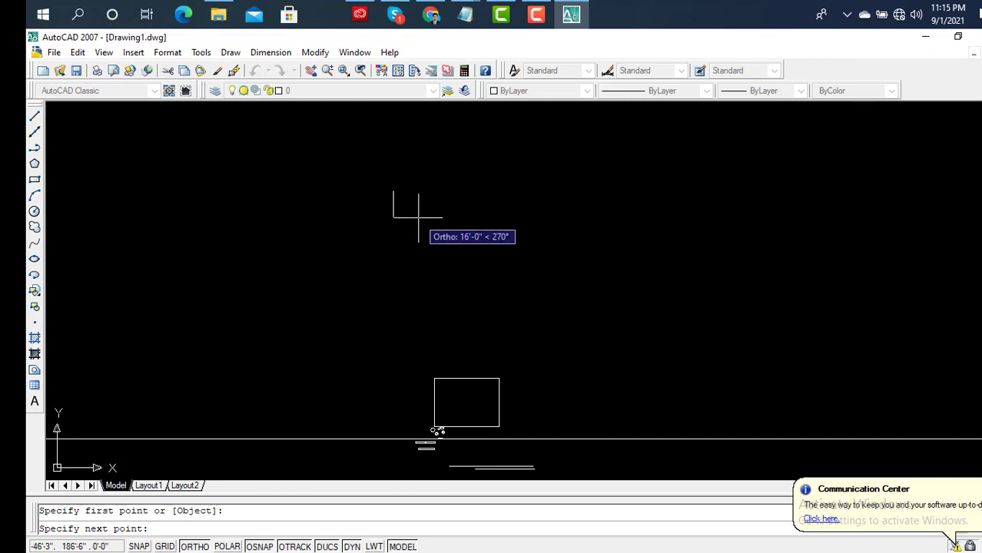
pyautogui.press('F8')
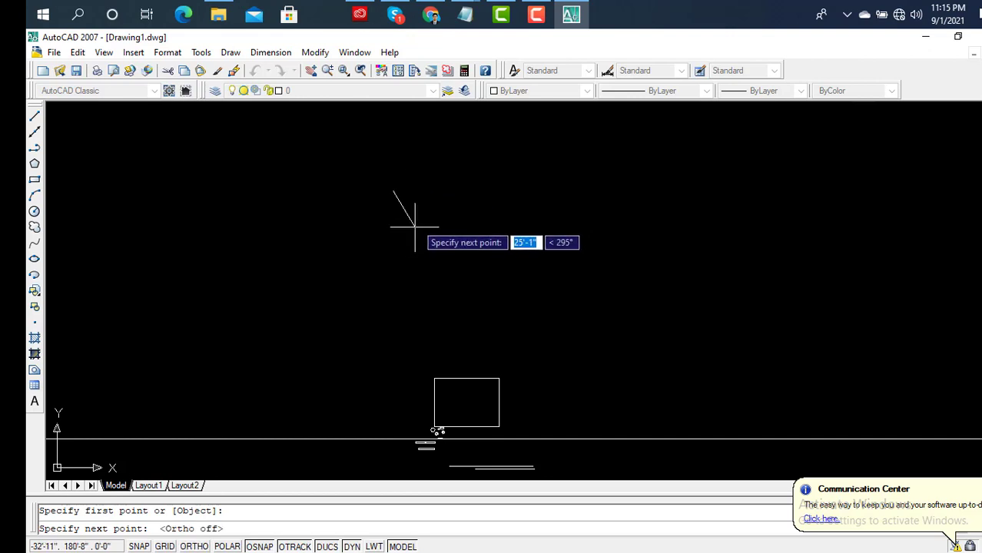
pyautogui.click(419, 219)
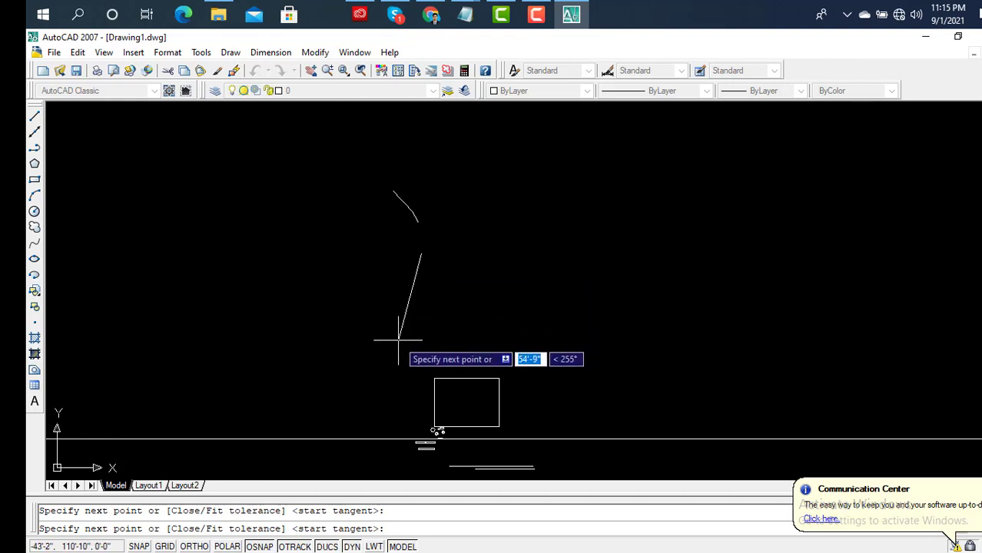
pyautogui.click(398, 339)
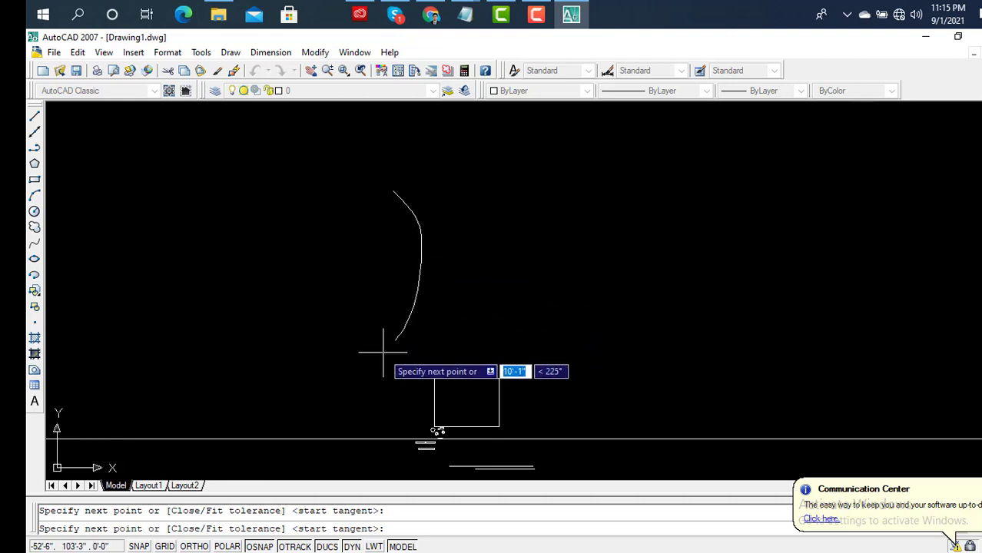
pyautogui.click(382, 351)
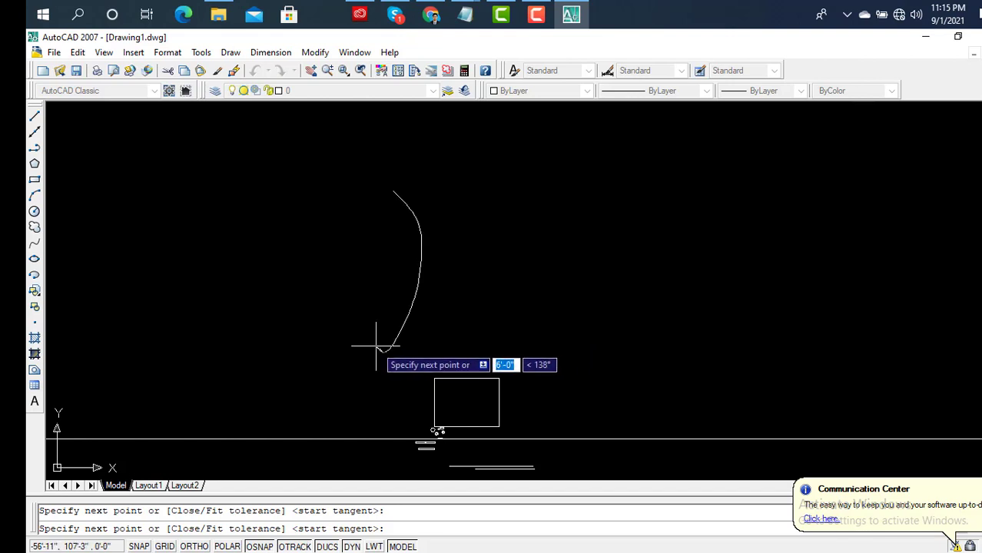
pyautogui.press('Return')
pyautogui.press('Return')
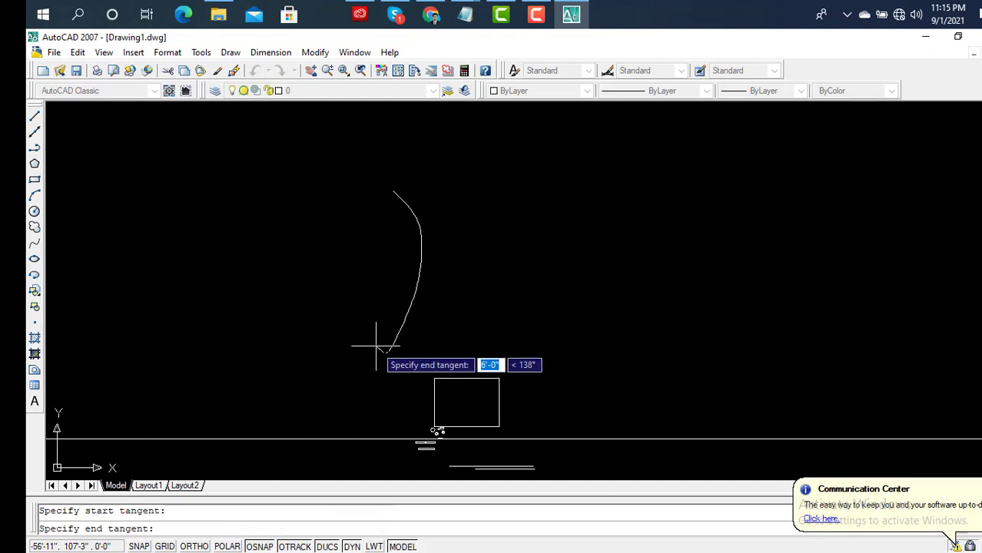
pyautogui.press('Return')
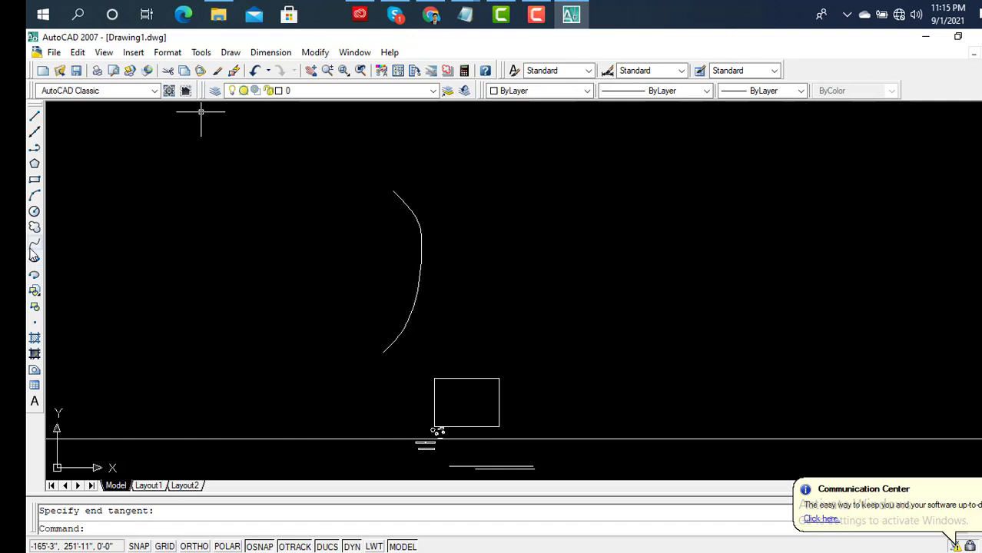
# Draw the facing right trunk spline from its top down to just above the box.
pyautogui.click(32, 247)
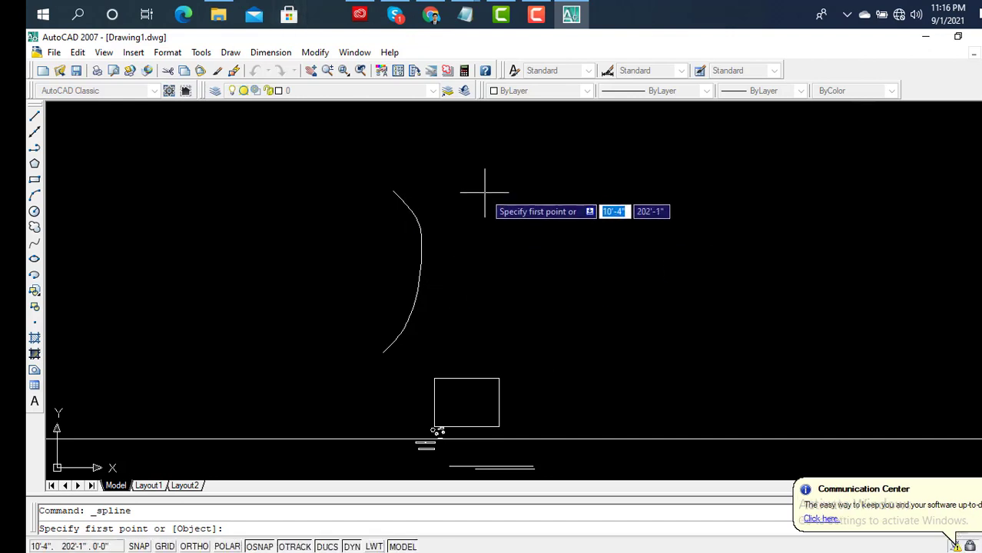
pyautogui.click(486, 182)
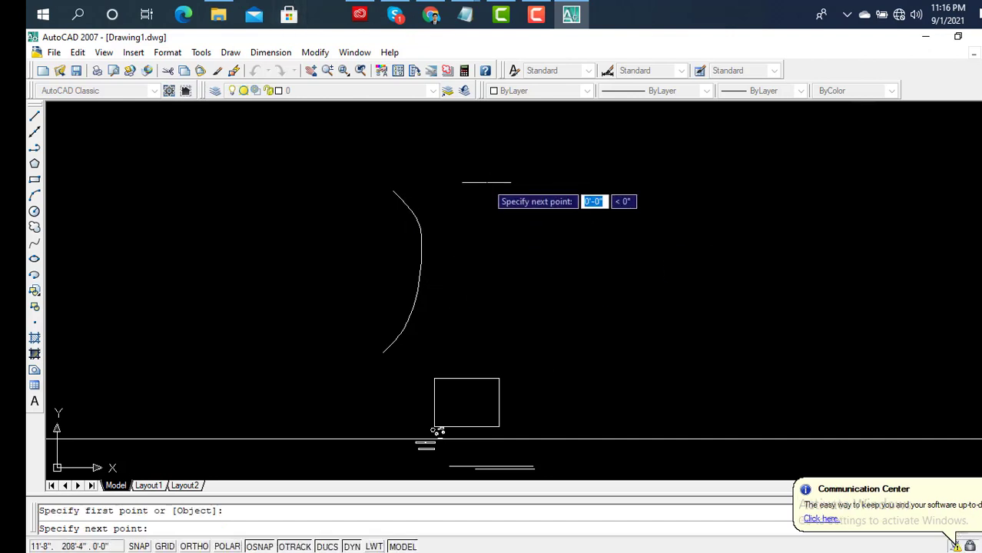
pyautogui.click(477, 196)
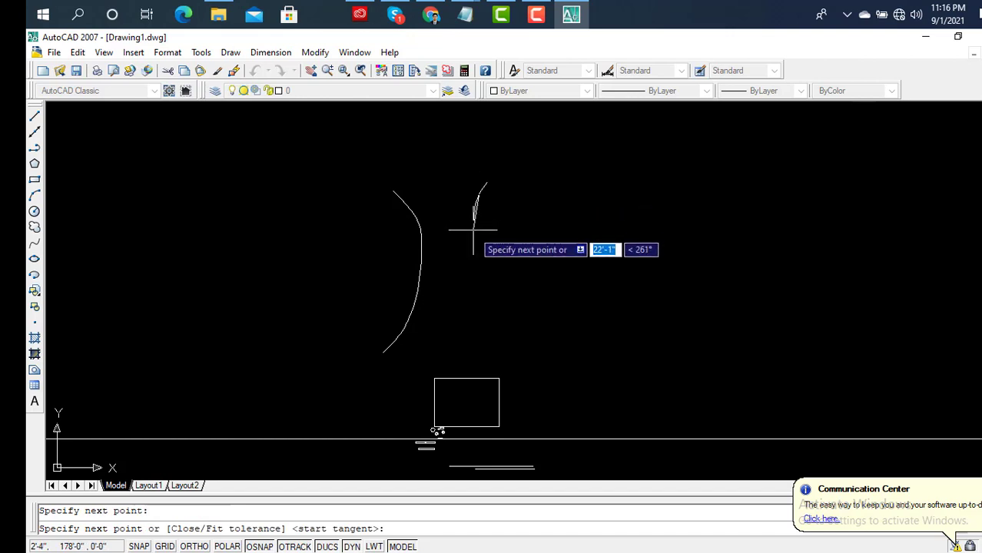
pyautogui.click(470, 289)
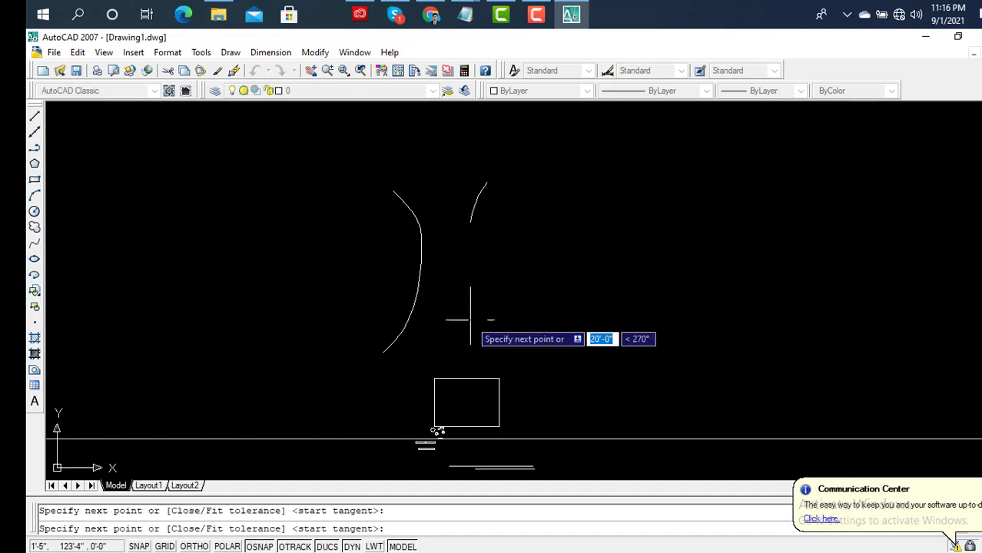
pyautogui.click(483, 355)
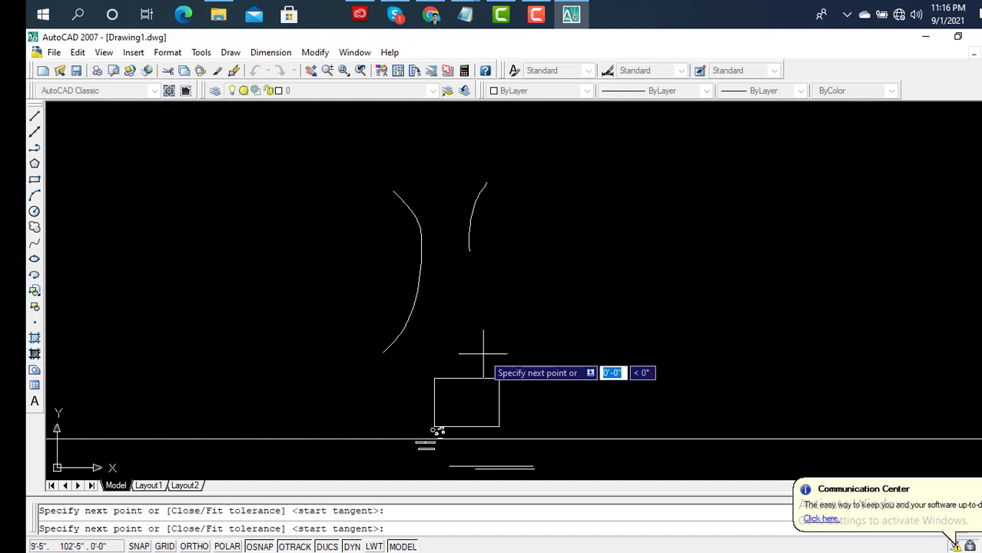
pyautogui.press('Return')
pyautogui.press('Return')
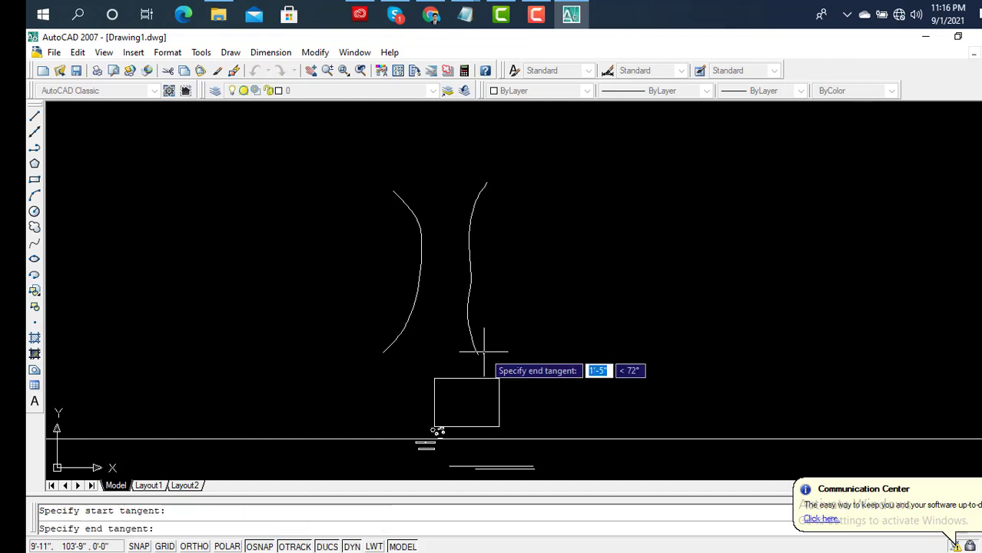
pyautogui.press('Return')
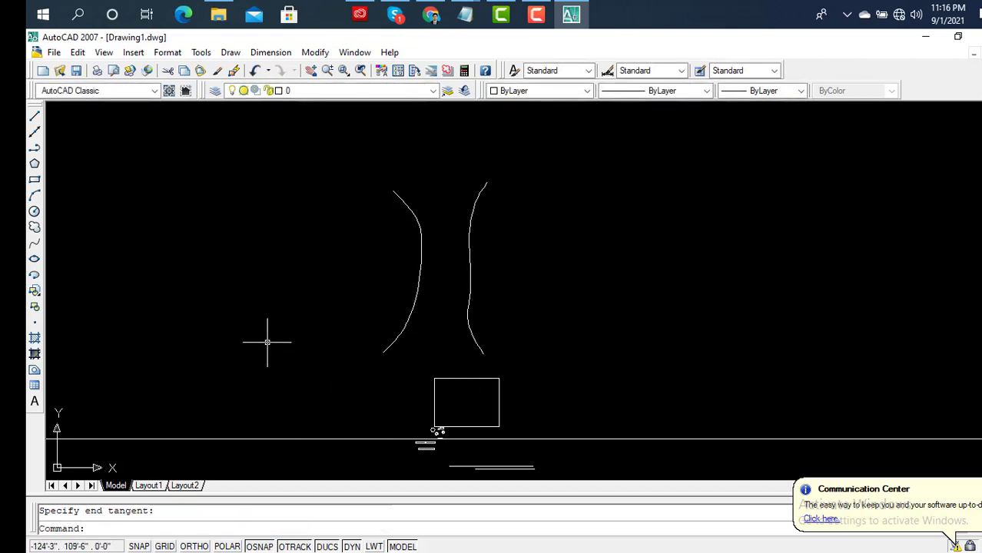
pyautogui.click(35, 244)
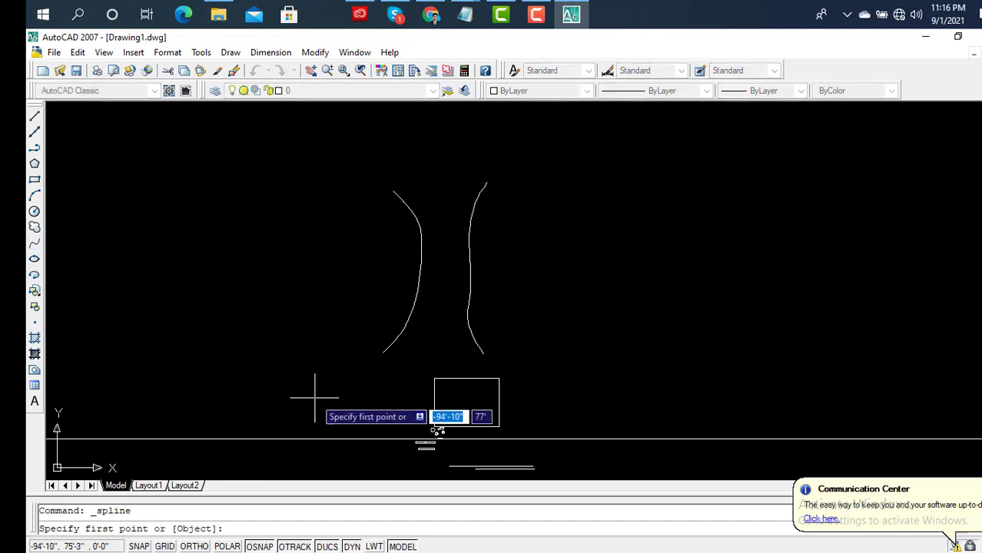
# Draw an arched root spline joining the two trunk bases.
pyautogui.click(403, 354)
pyautogui.click(426, 325)
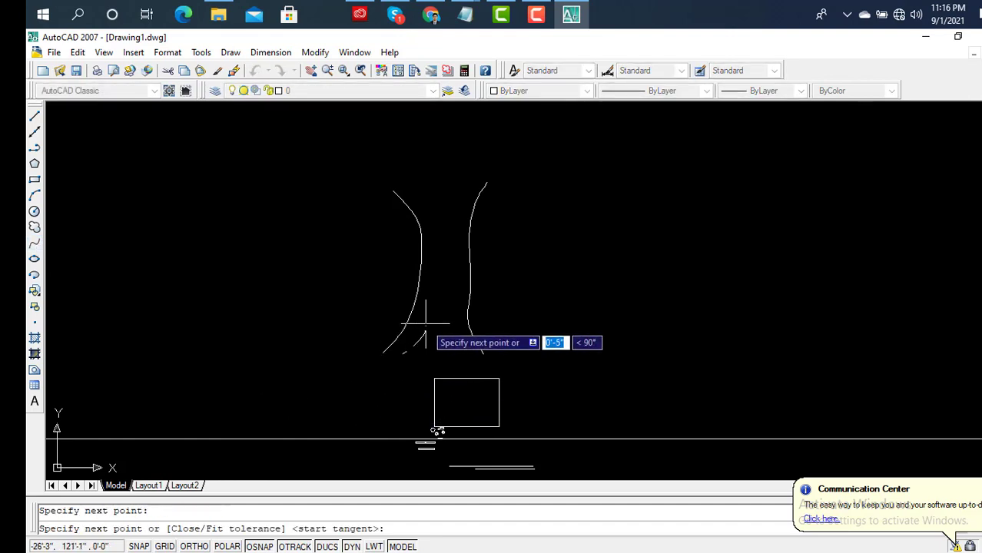
pyautogui.click(426, 323)
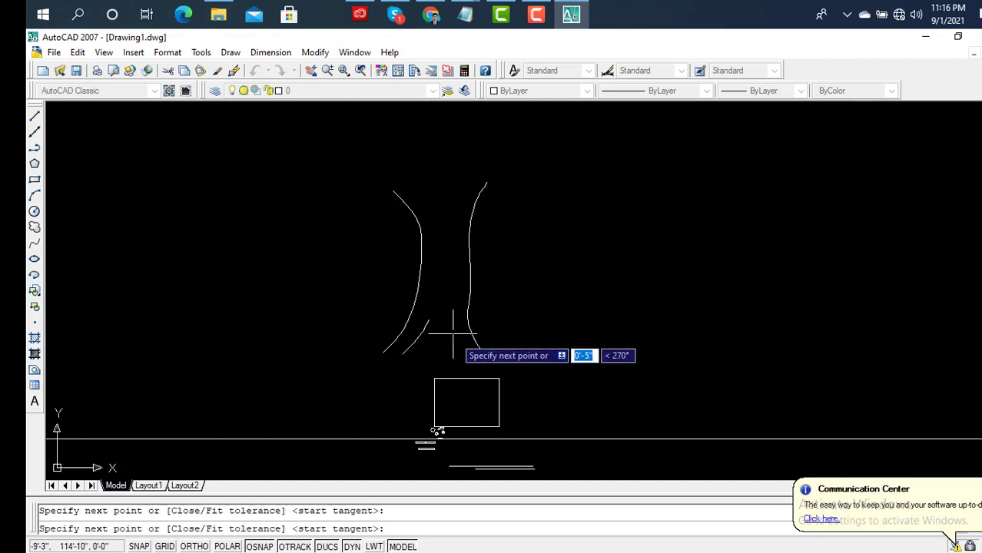
pyautogui.click(462, 348)
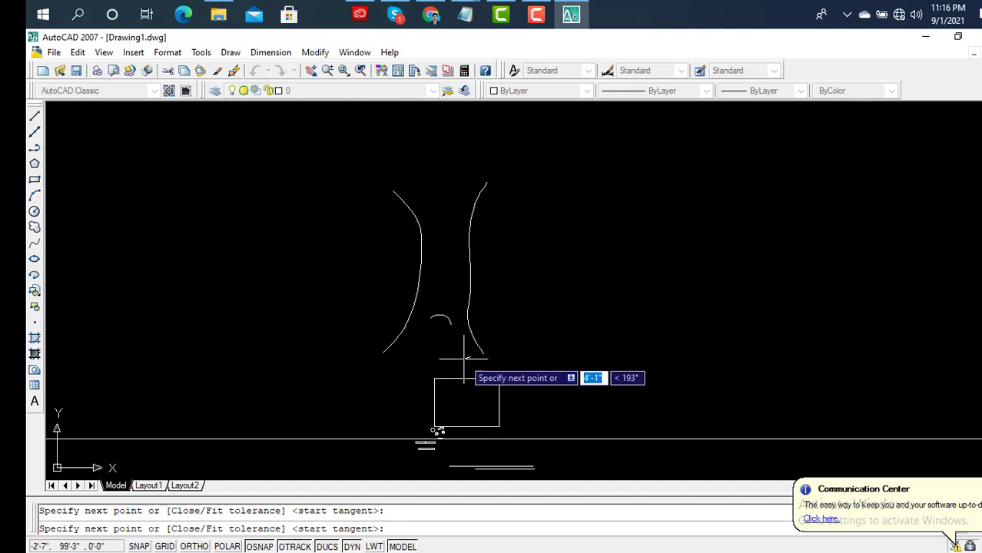
pyautogui.press('Return')
pyautogui.press('Return')
pyautogui.press('Return')
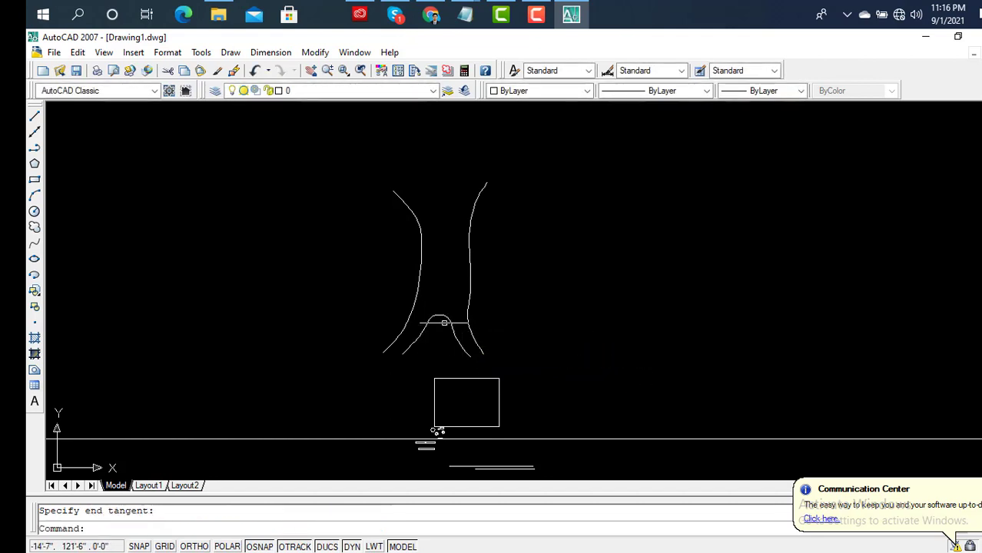
# Draw a dipping branch spline forking between the two trunk tops.
pyautogui.click(35, 244)
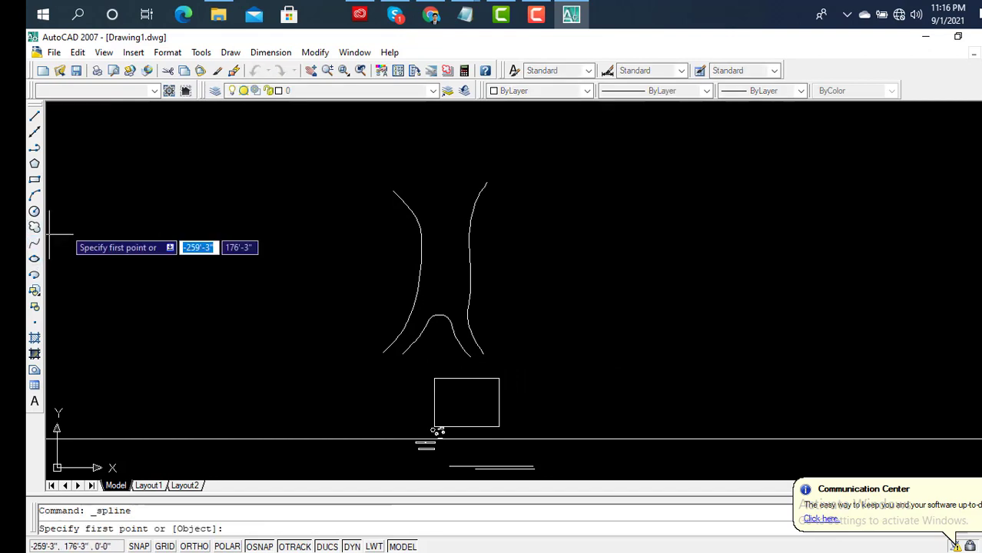
pyautogui.click(409, 183)
pyautogui.click(433, 211)
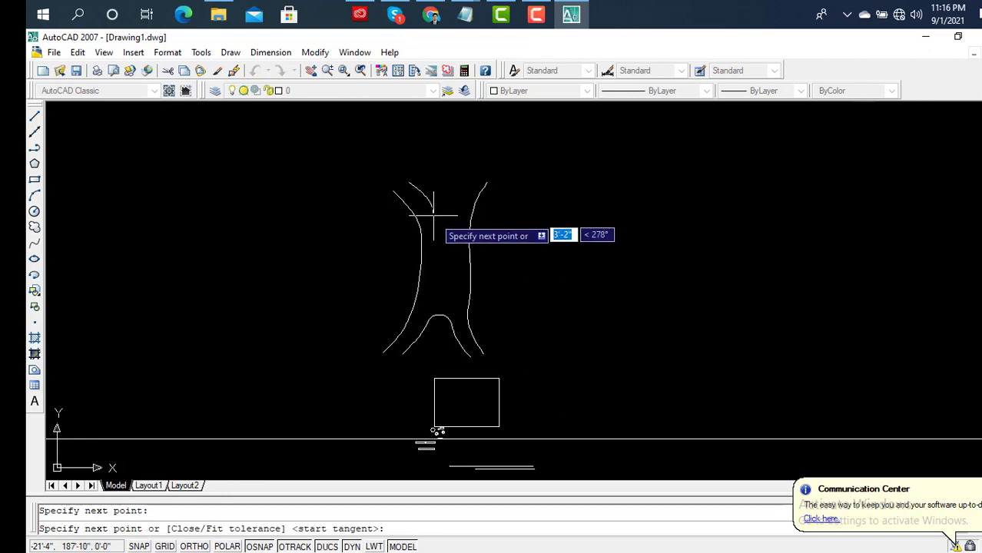
pyautogui.click(434, 216)
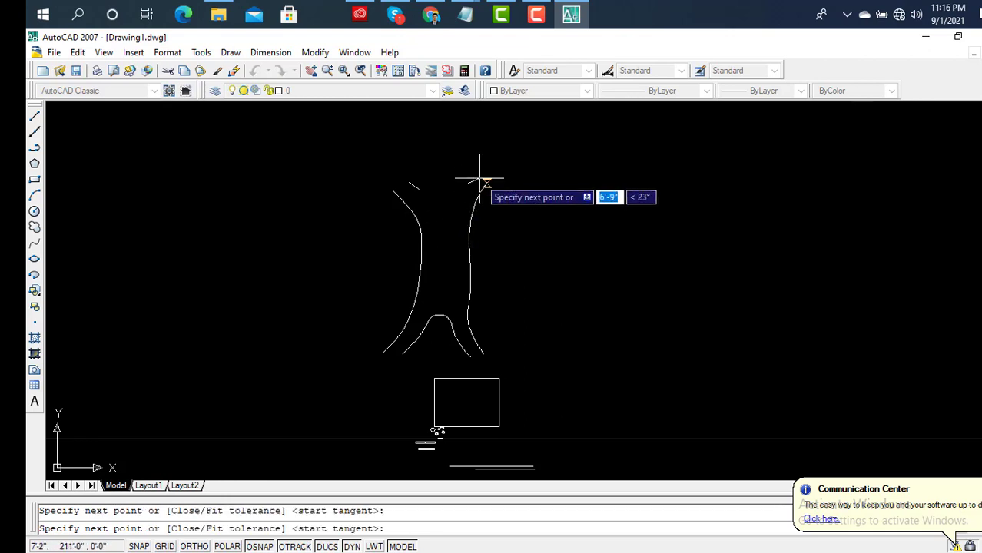
pyautogui.click(480, 181)
pyautogui.press('Return')
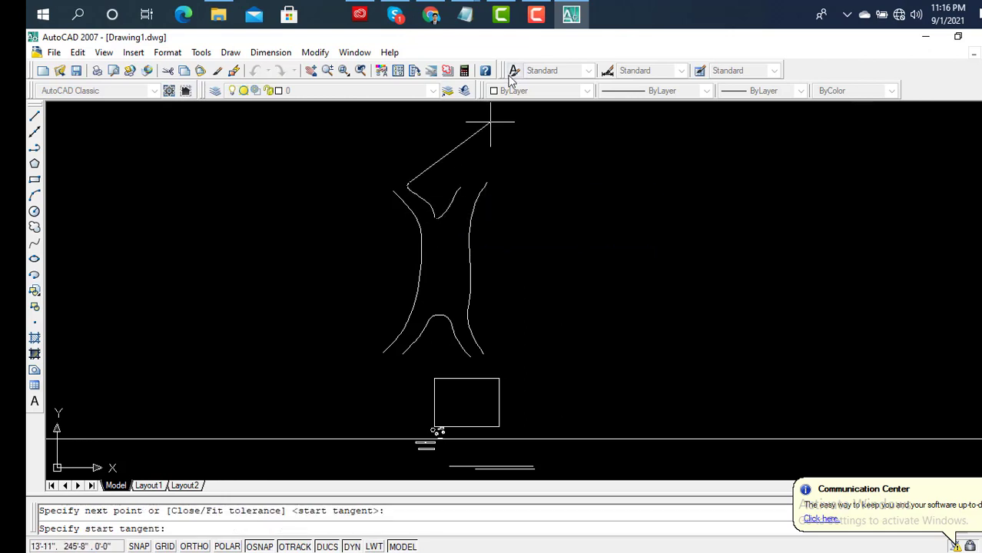
pyautogui.press('Return')
pyautogui.press('Return')
pyautogui.press('Return')
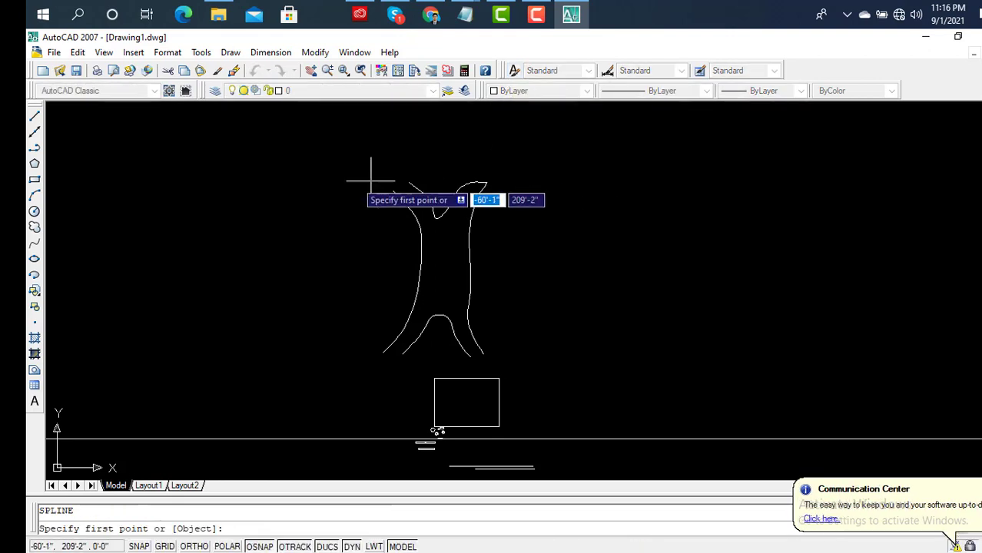
# Trace a revision-cloud crown of leaves over the top of the trunk.
pyautogui.click(35, 229)
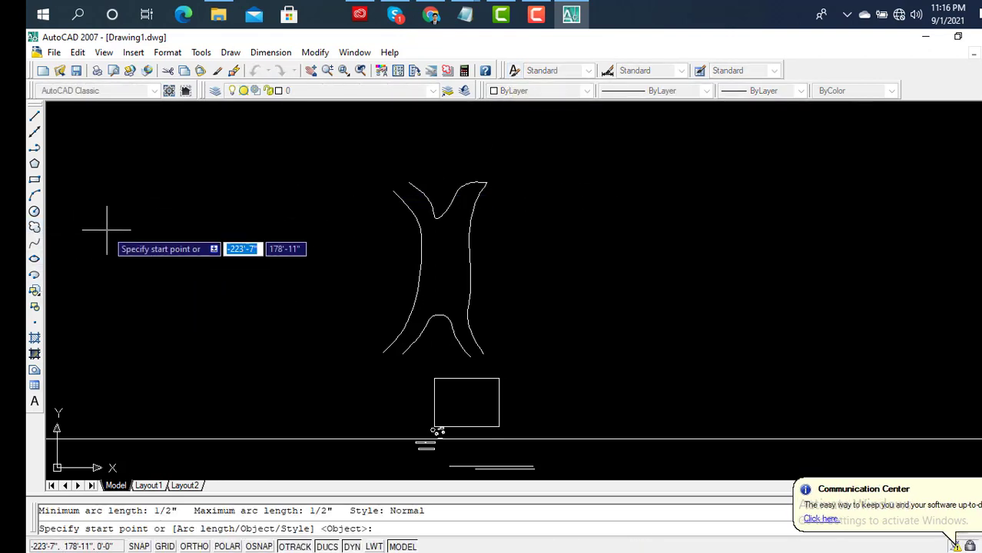
pyautogui.scroll(2, 458, 227)
pyautogui.scroll(-2, 391, 237)
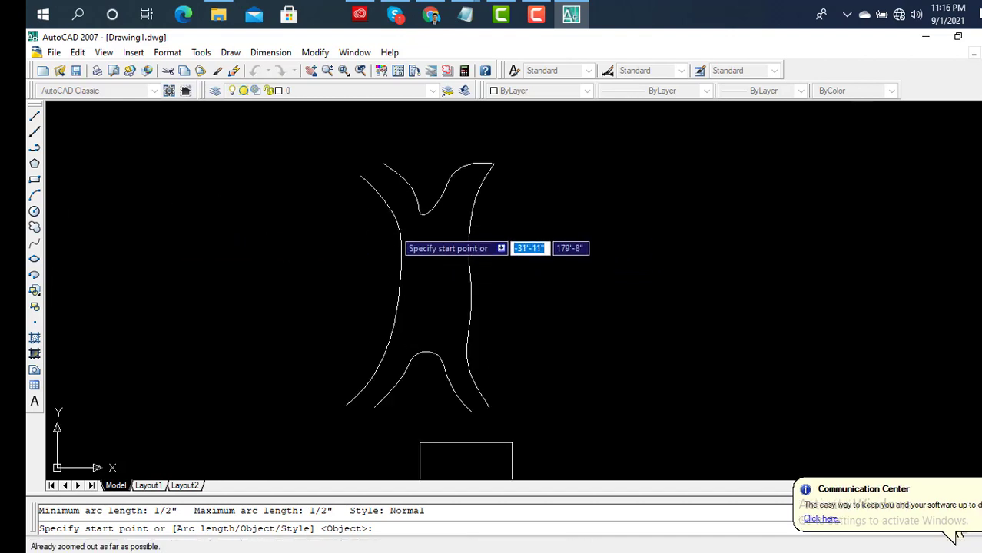
pyautogui.click(400, 243)
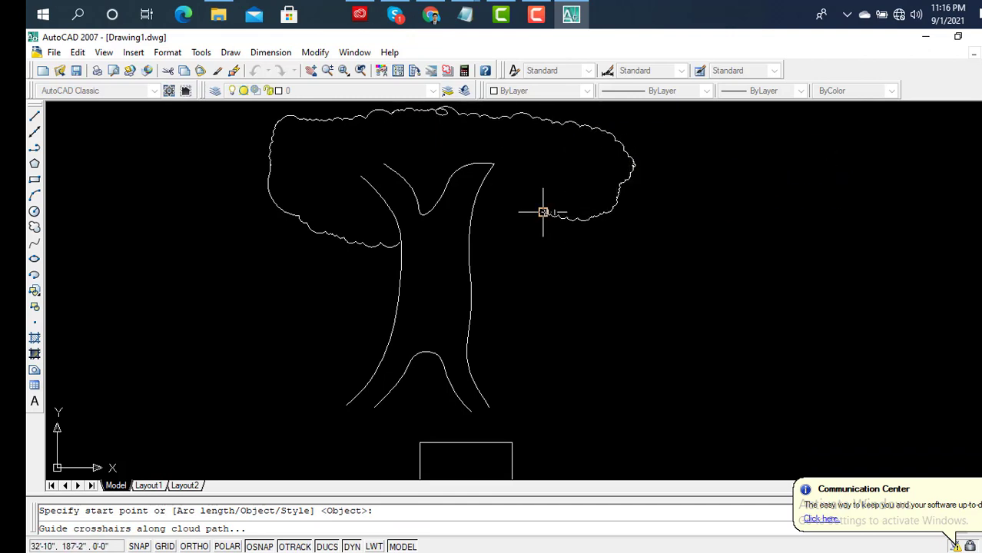
pyautogui.press('Return')
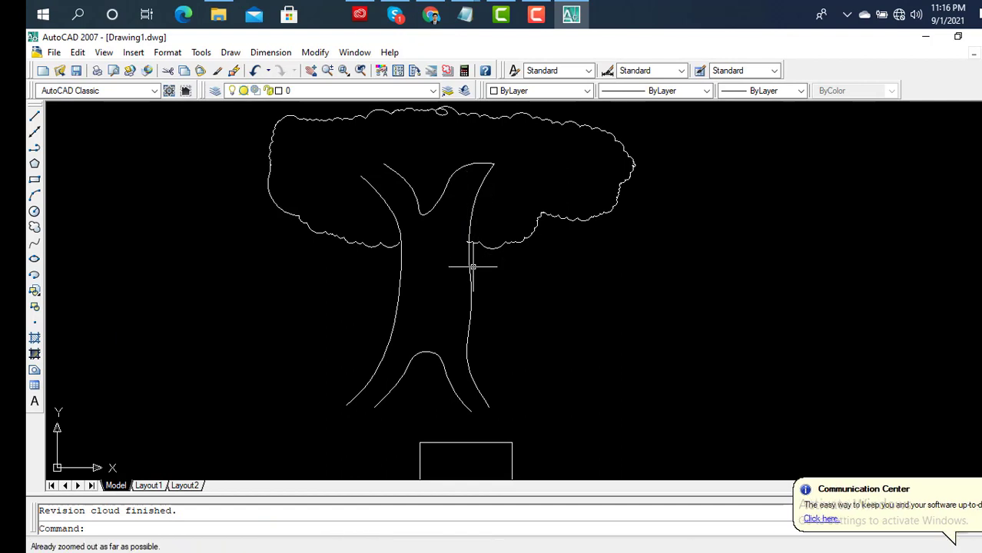
pyautogui.scroll(-2, 504, 237)
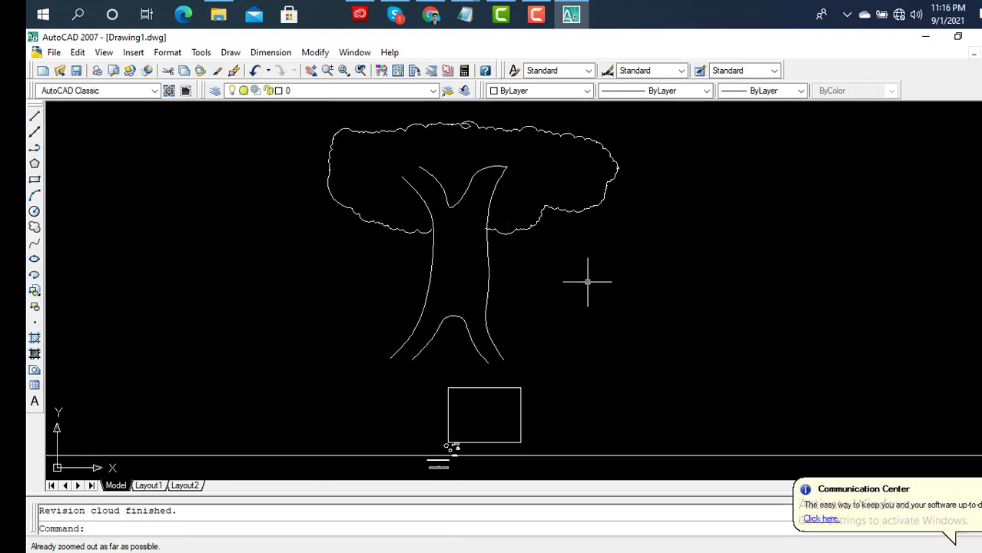
# Use Zoom (Z) in real-time mode to frame the finished tree.
pyautogui.write('z')
pyautogui.press('Return')
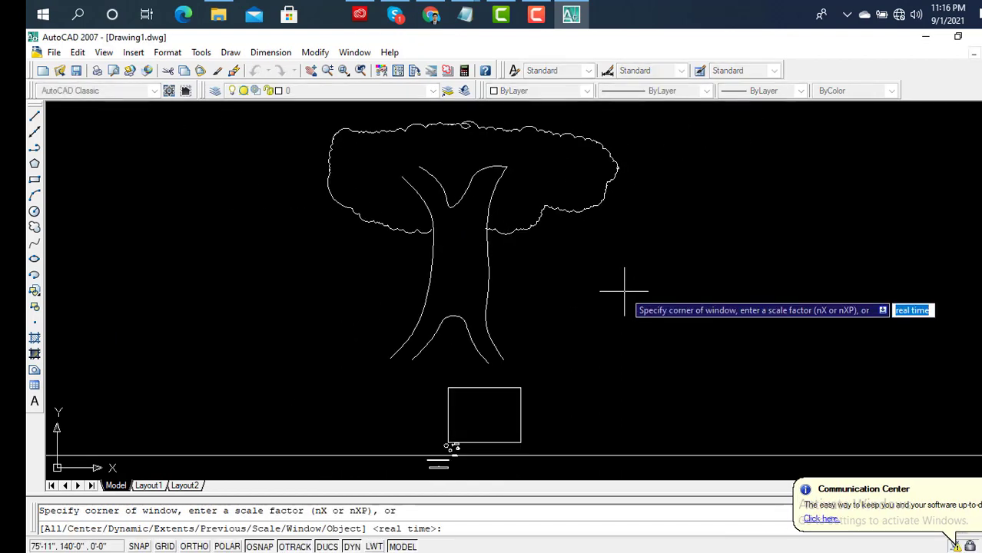
pyautogui.scroll(-1, 624, 292)
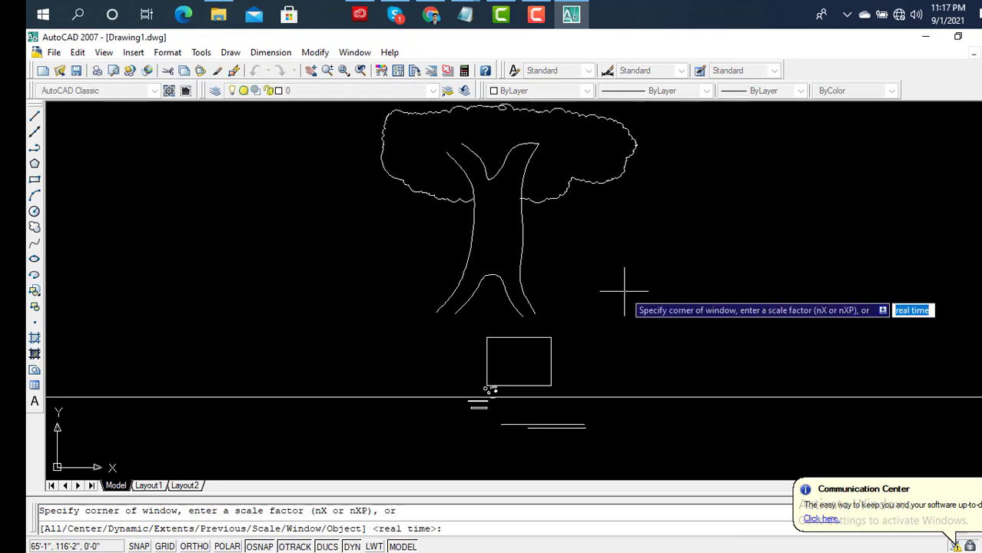
pyautogui.press('Return')
pyautogui.scroll(-4, 628, 286)
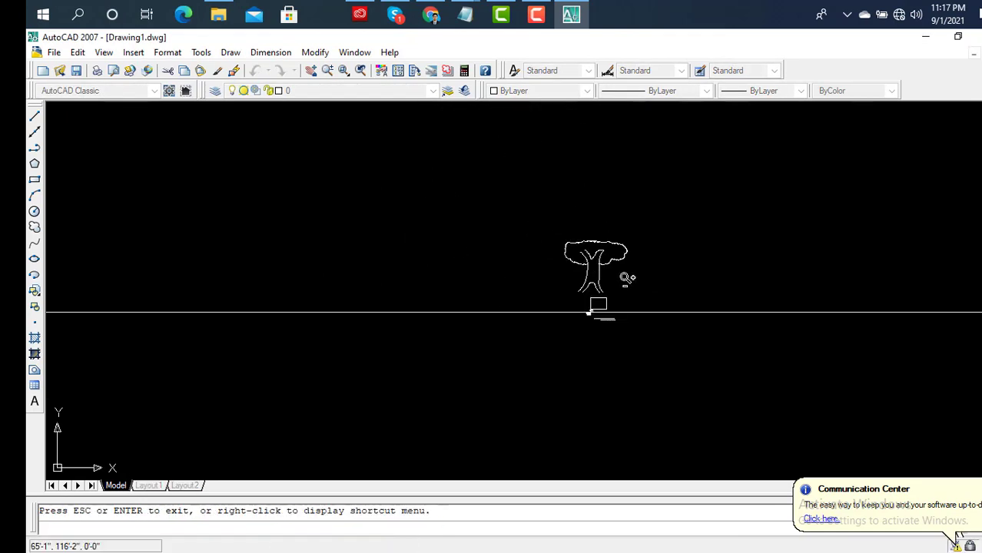
pyautogui.scroll(2, 607, 227)
pyautogui.scroll(3, 595, 208)
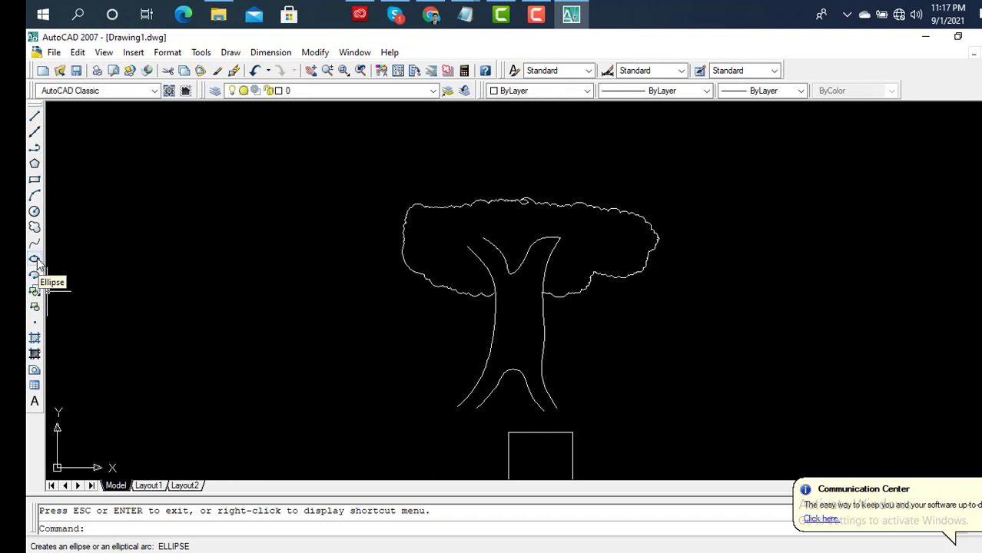
# Draw a tall upright ellipse to the upper left of the tree.
pyautogui.click(34, 260)
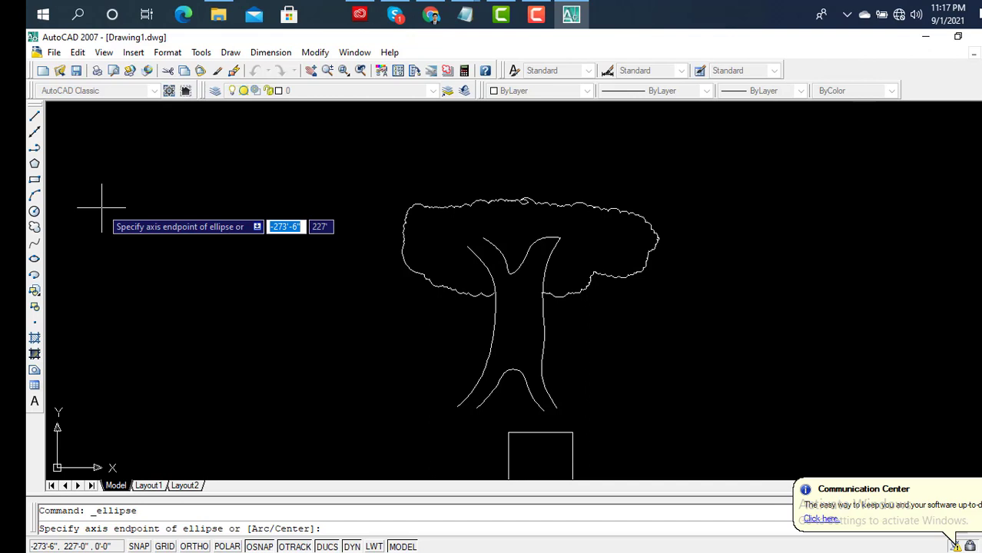
pyautogui.click(132, 172)
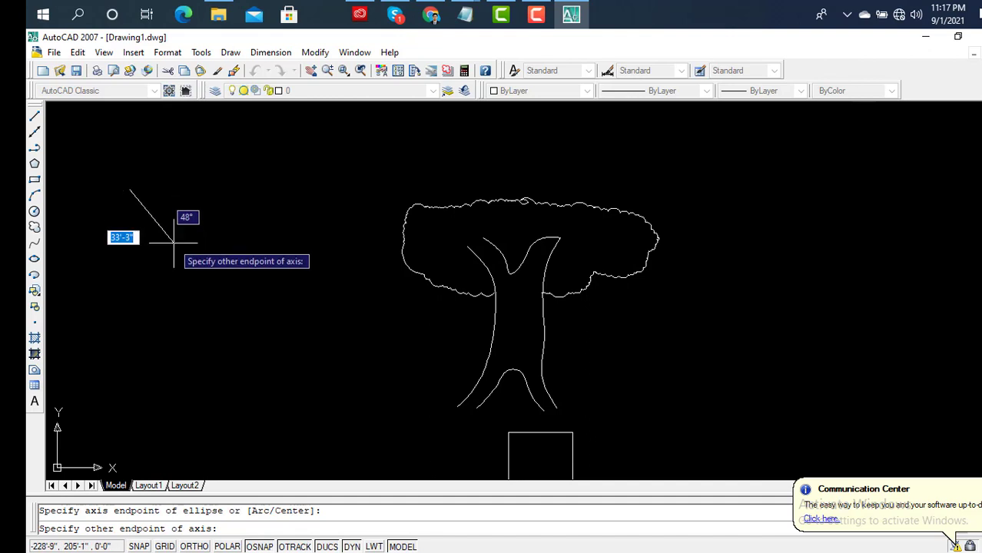
pyautogui.click(252, 201)
pyautogui.click(267, 240)
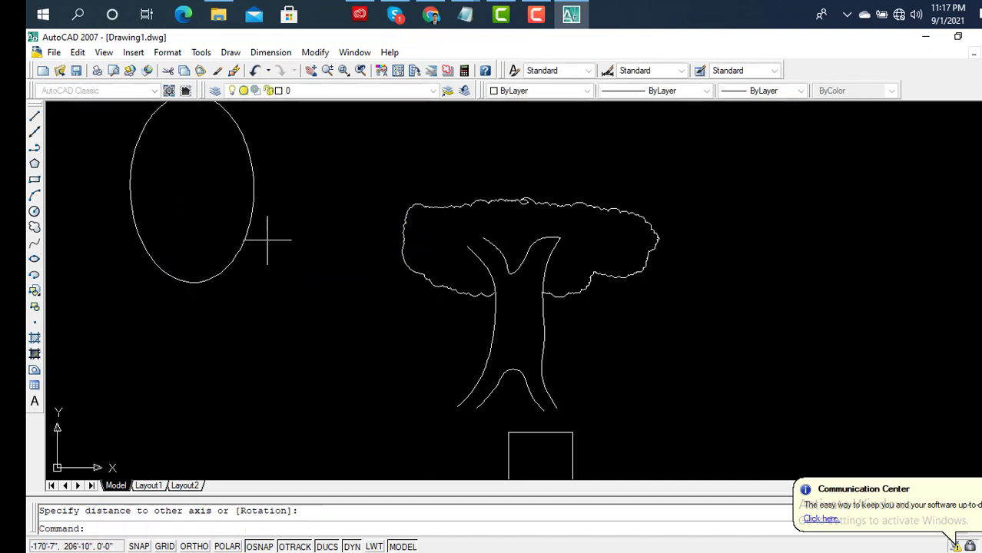
pyautogui.scroll(-2, 189, 137)
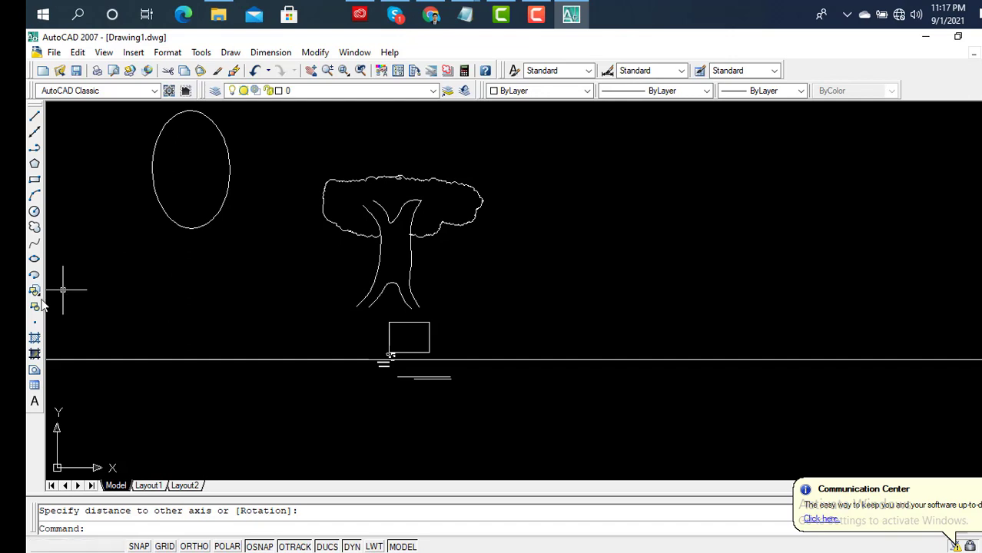
# Draw a thin ellipse right of the tree with a 5-unit axis, then delete it.
pyautogui.click(35, 260)
pyautogui.click(564, 199)
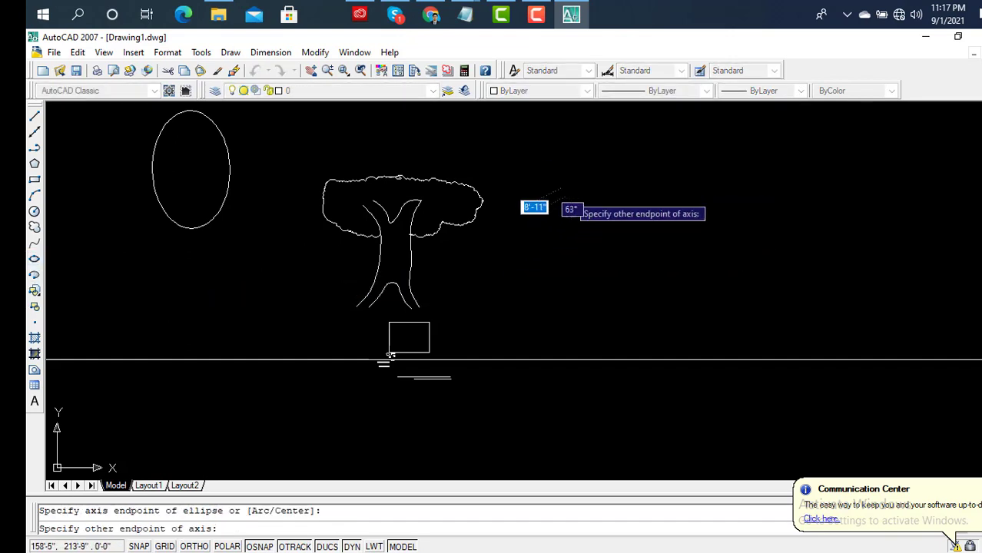
pyautogui.write('5')
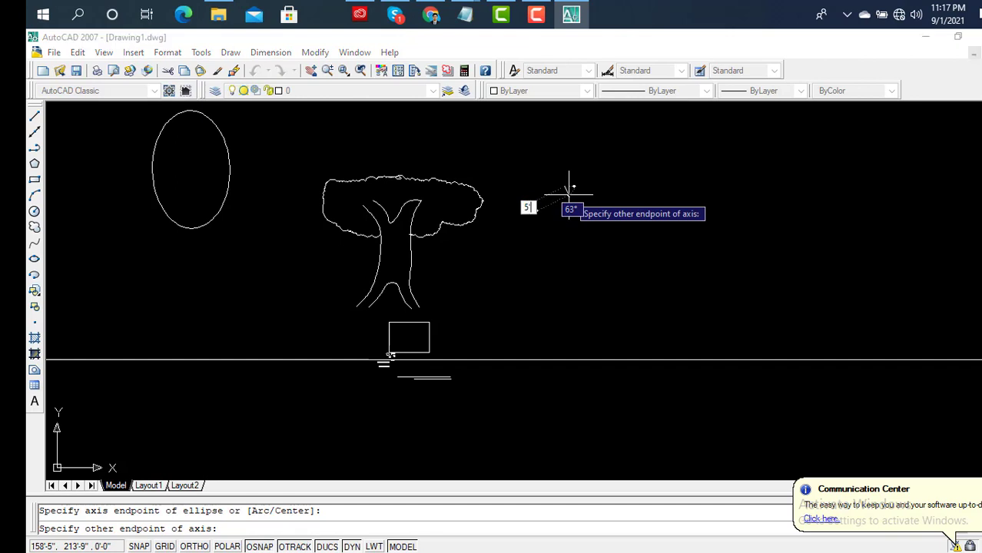
pyautogui.press('Return')
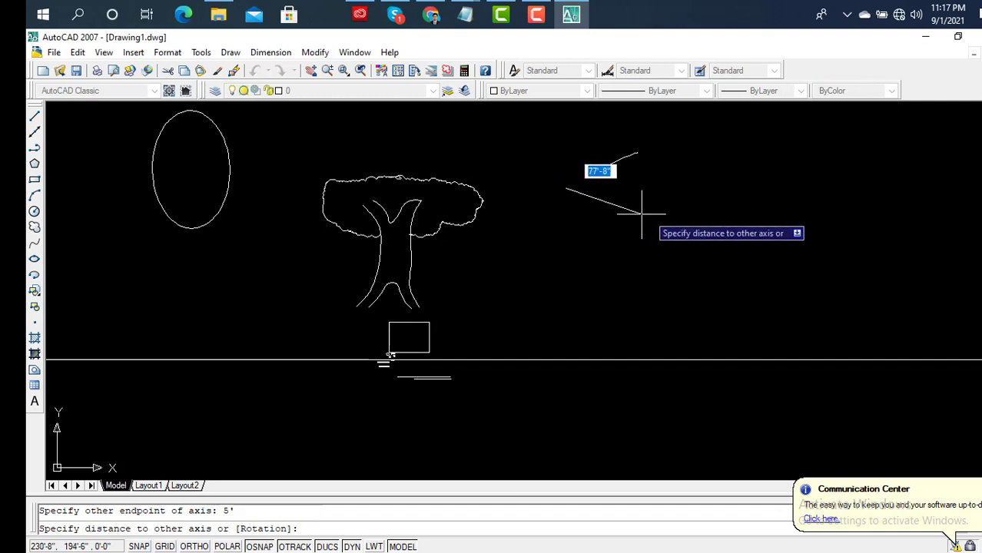
pyautogui.click(655, 196)
pyautogui.click(609, 185)
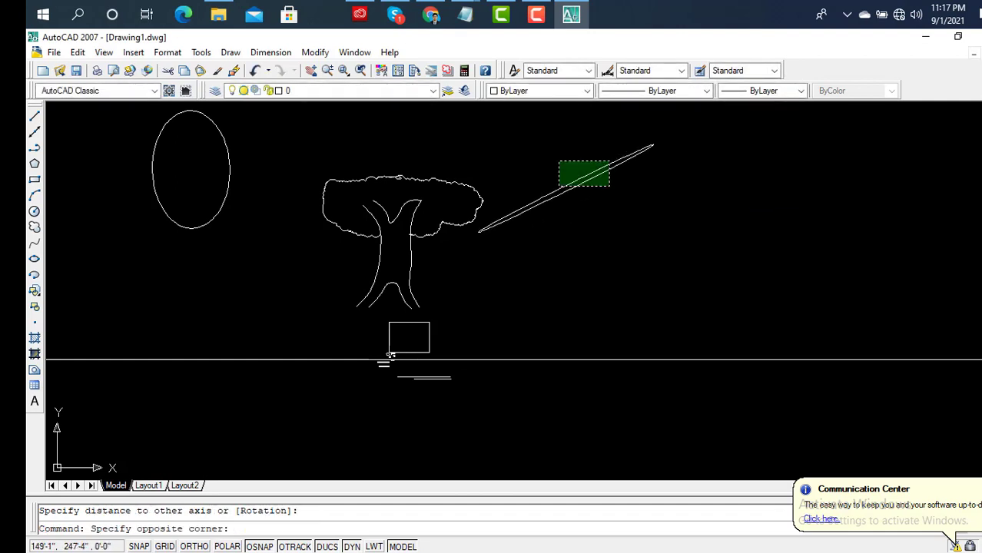
pyautogui.click(558, 160)
pyautogui.press('Delete')
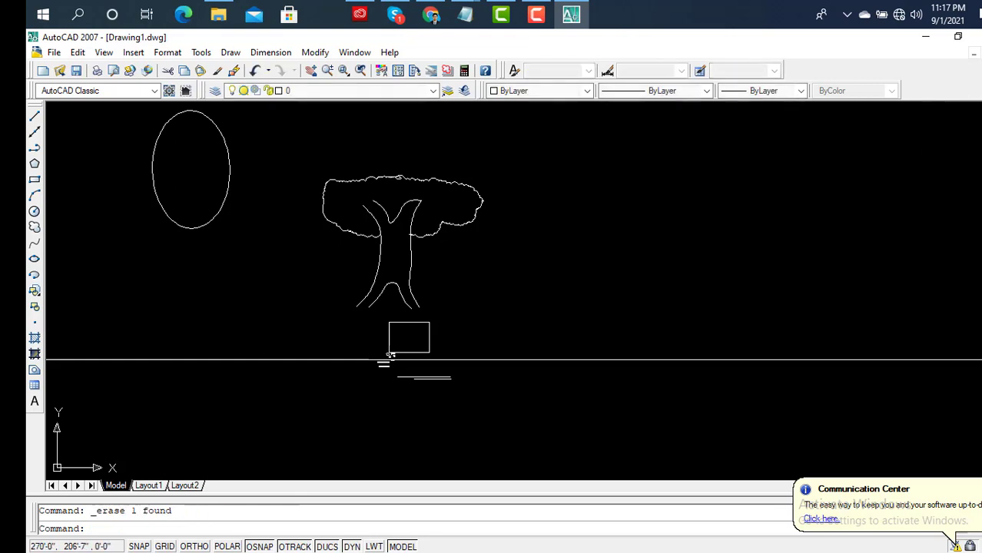
# Draw a wider test ellipse right of the tree, then erase it.
pyautogui.click(34, 259)
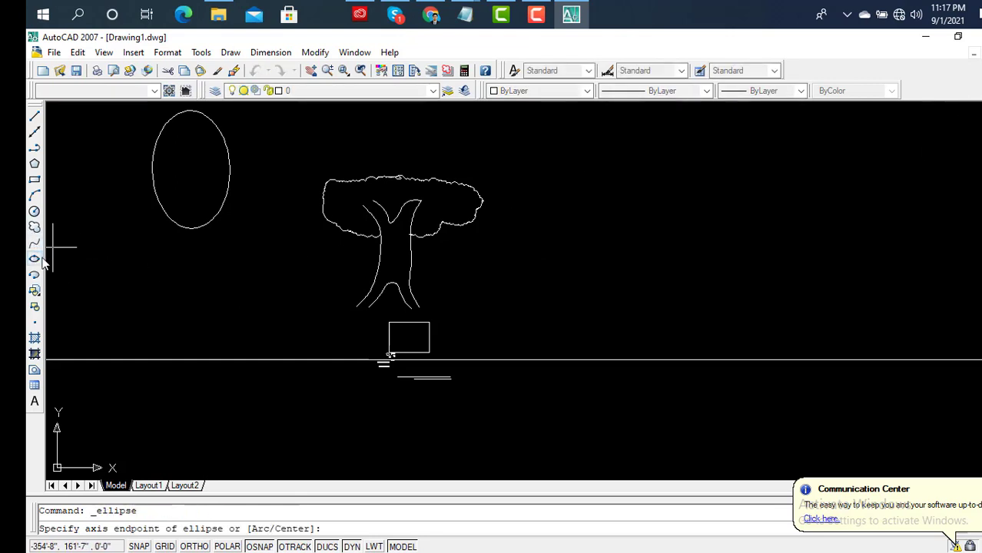
pyautogui.click(613, 179)
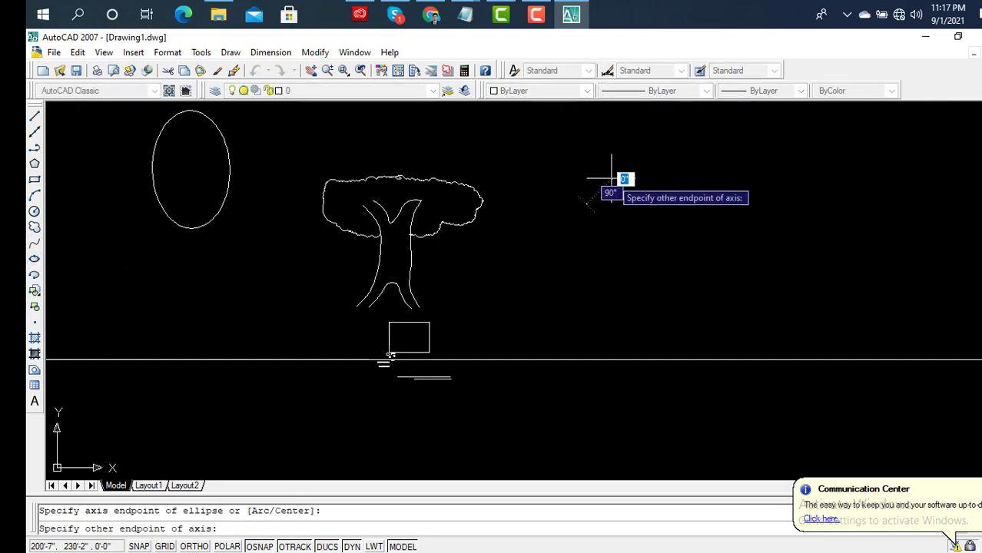
pyautogui.click(737, 179)
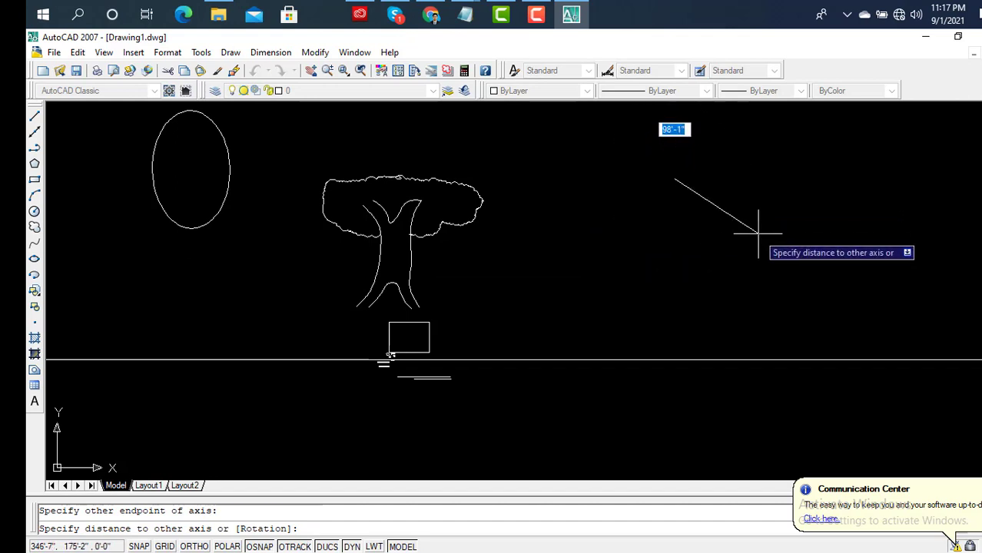
pyautogui.click(758, 226)
pyautogui.click(802, 166)
pyautogui.click(689, 238)
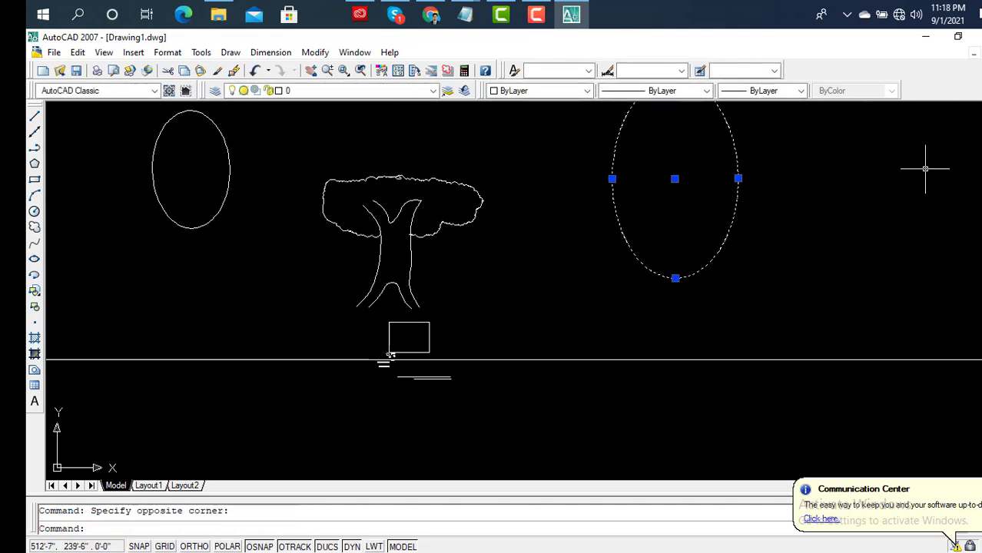
pyautogui.press('Delete')
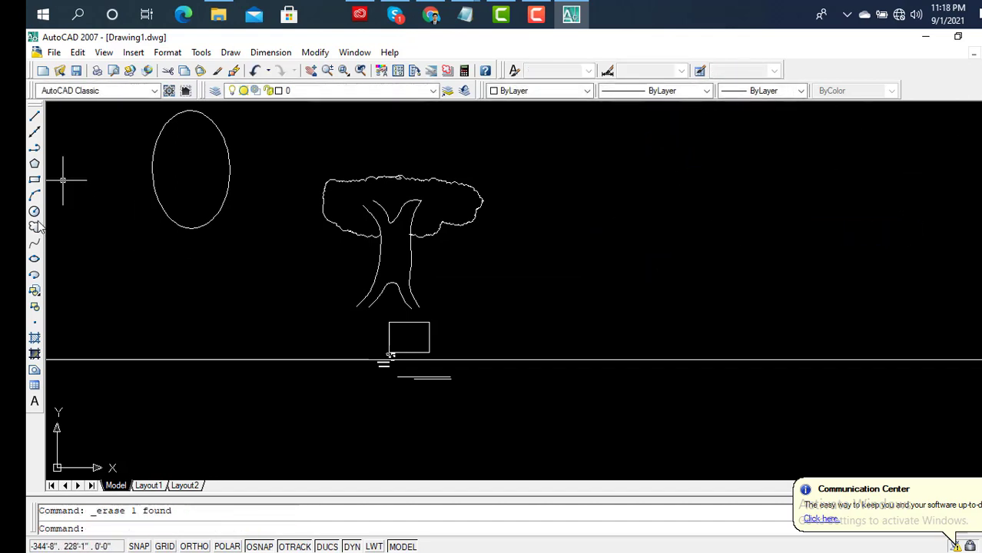
# With Ortho on, draw a bowl-shaped elliptical arc, open at the top, right of the tree.
pyautogui.click(34, 278)
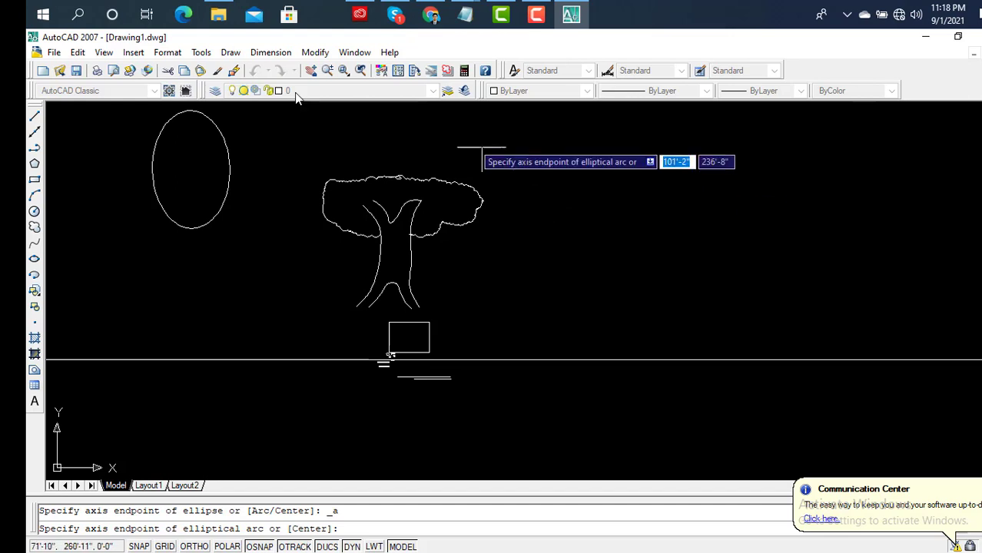
pyautogui.click(651, 182)
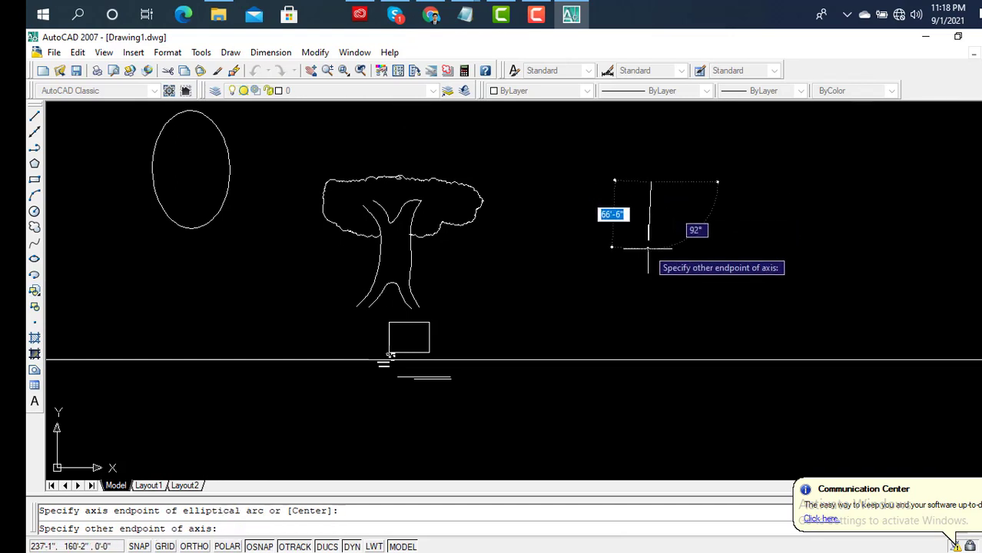
pyautogui.press('F8')
pyautogui.click(653, 255)
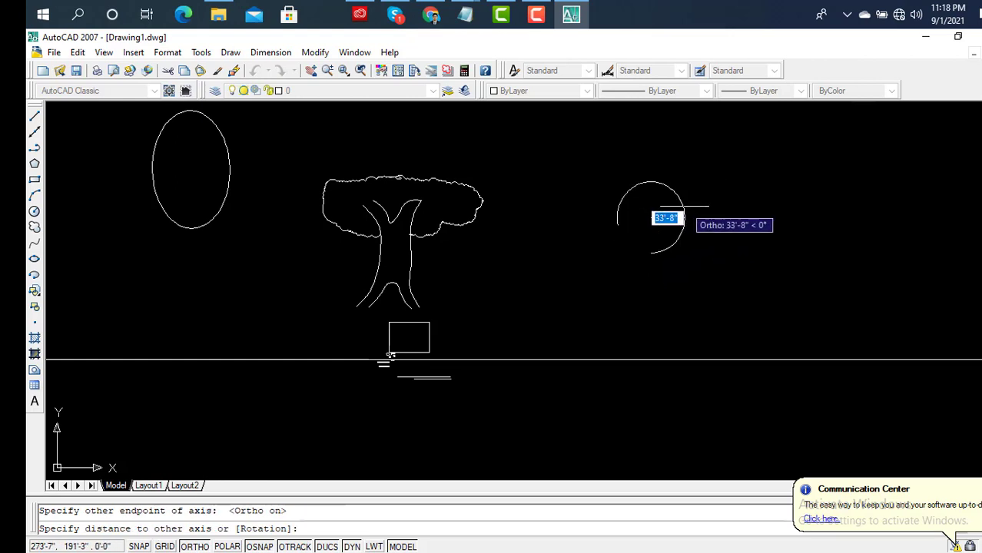
pyautogui.click(684, 206)
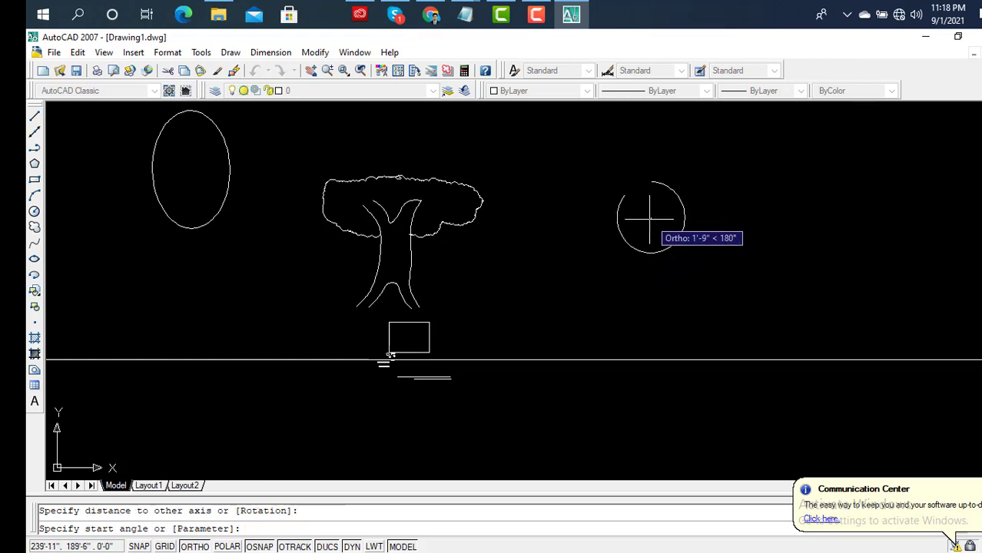
pyautogui.click(653, 215)
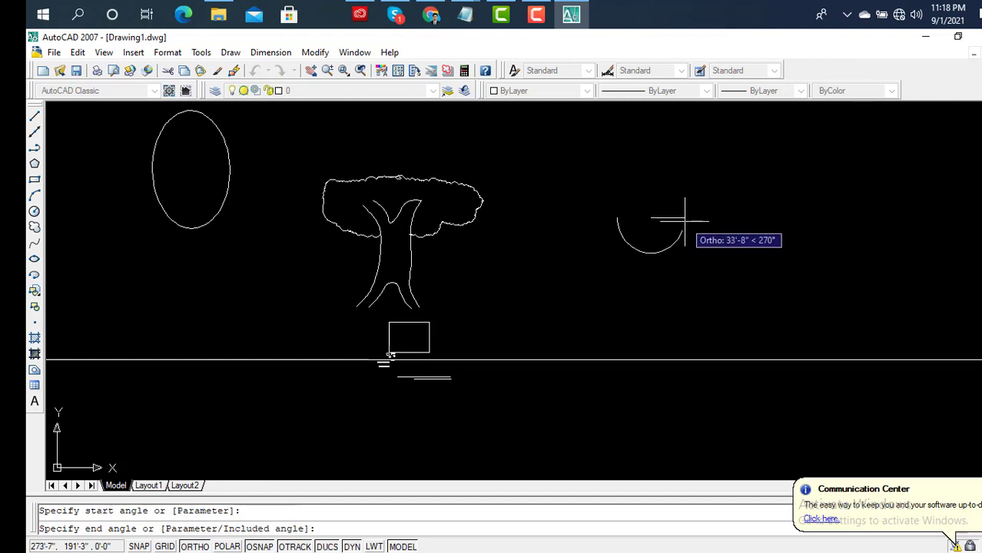
pyautogui.click(684, 221)
pyautogui.scroll(3, 649, 216)
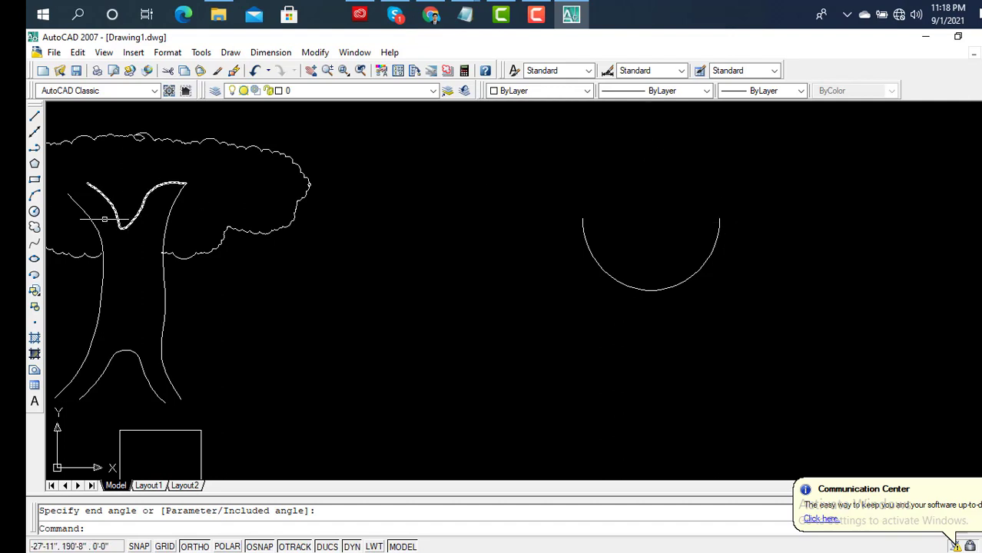
# Draw a small, very flat elliptical arc between the tree and the U-shaped arc.
pyautogui.click(33, 275)
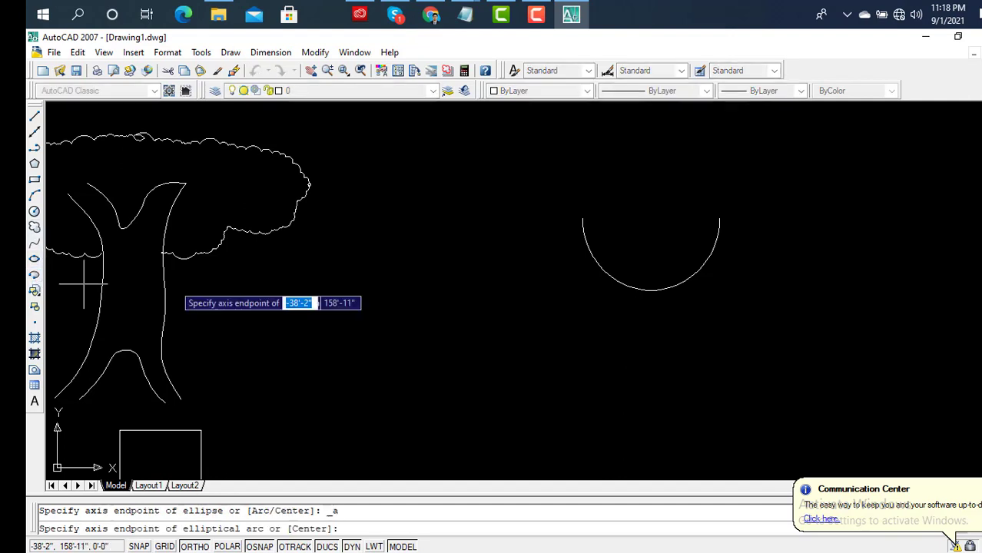
pyautogui.click(398, 290)
pyautogui.click(476, 290)
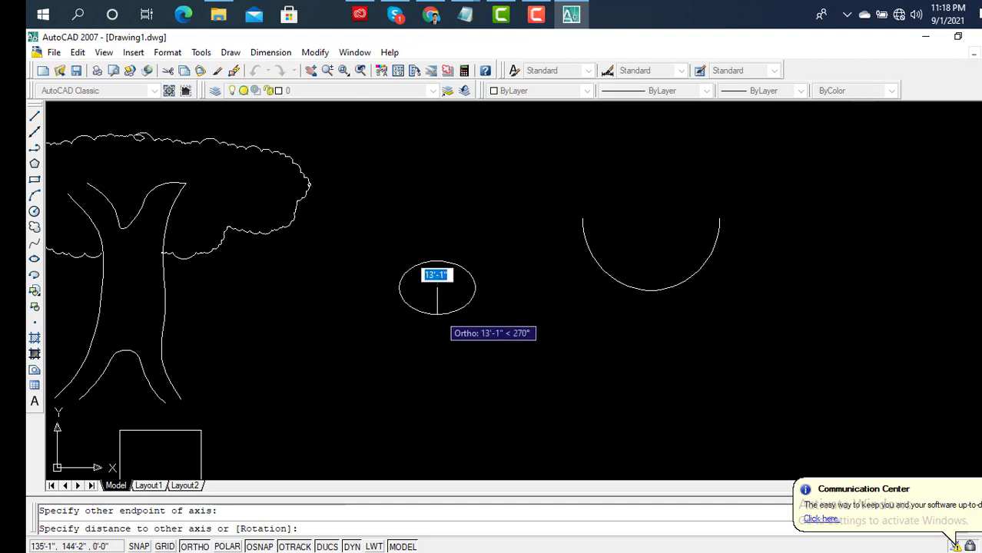
pyautogui.click(434, 290)
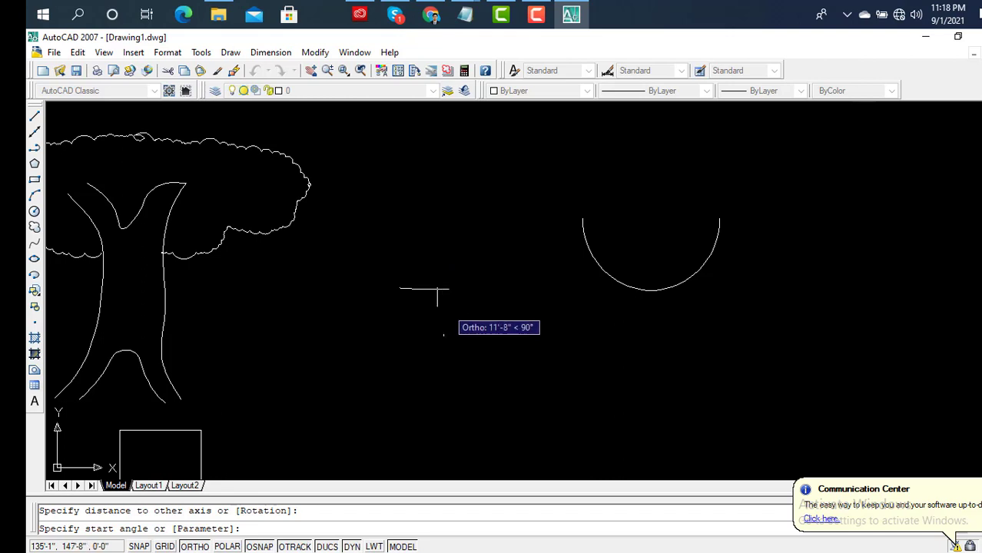
pyautogui.click(436, 258)
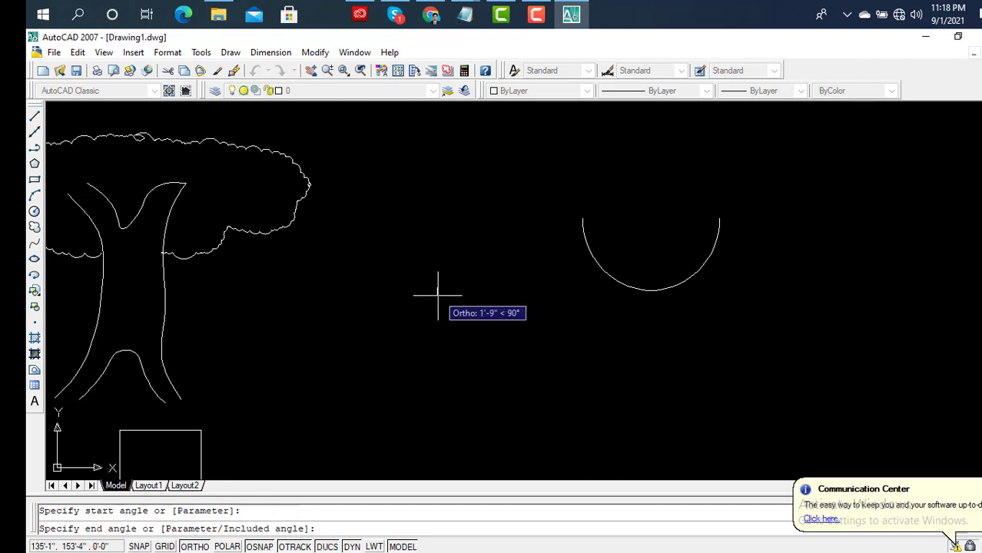
pyautogui.click(438, 292)
# Draw an upper-half elliptical arc at the upper right of the drawing.
pyautogui.press('Return')
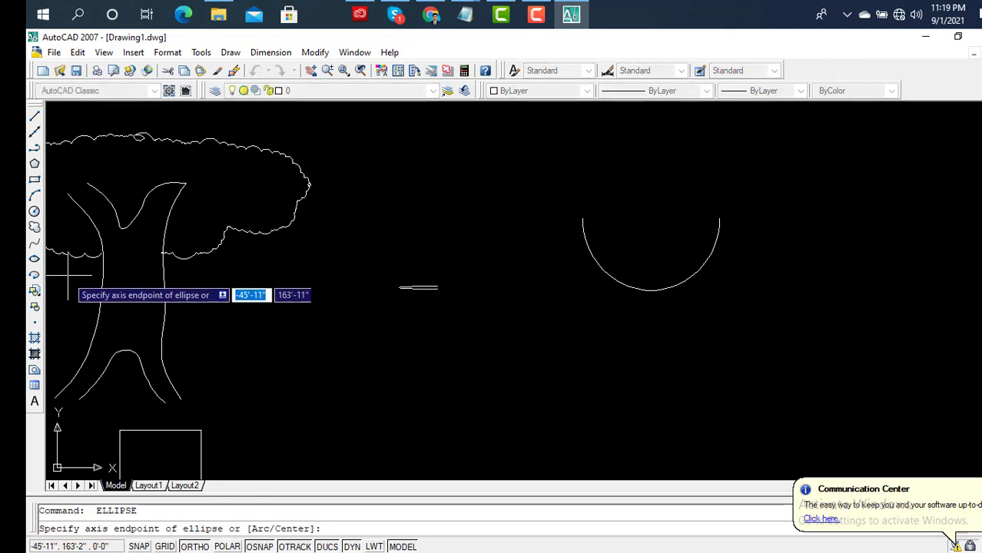
pyautogui.click(34, 275)
pyautogui.click(922, 187)
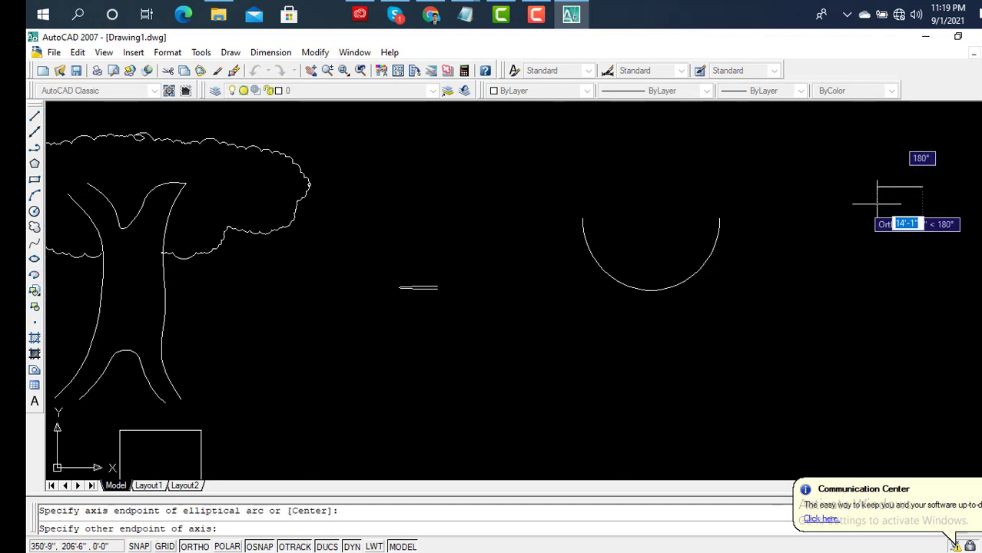
pyautogui.click(803, 187)
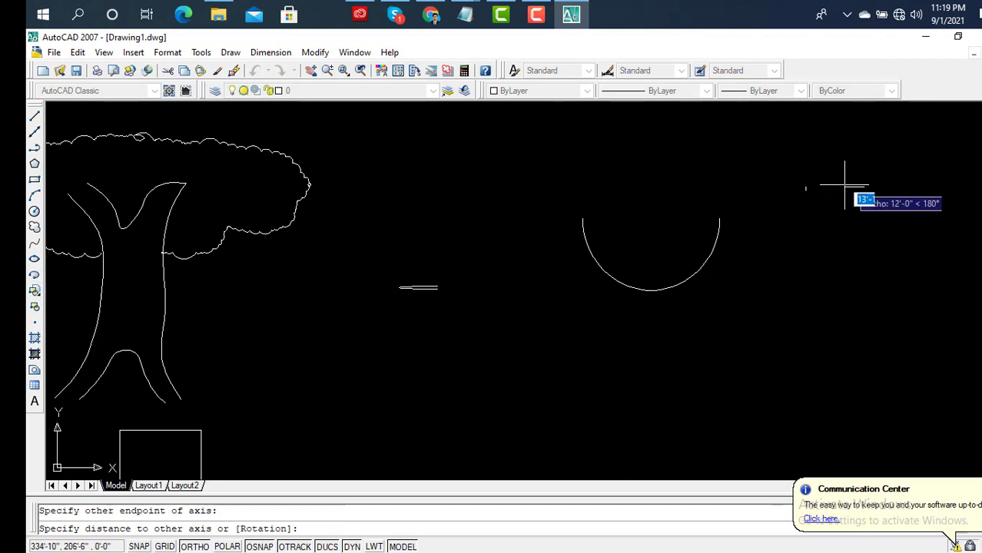
pyautogui.click(865, 259)
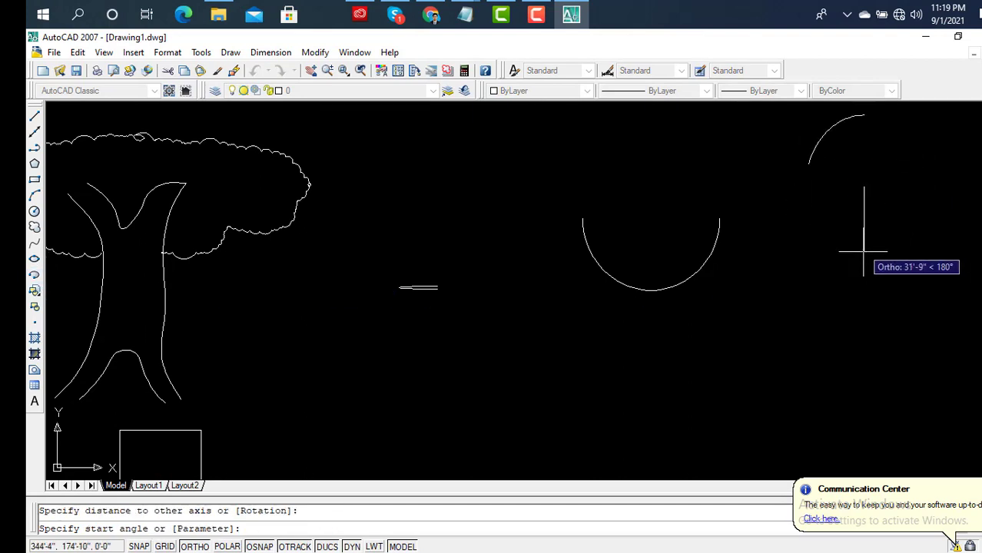
pyautogui.click(865, 189)
pyautogui.press('Return')
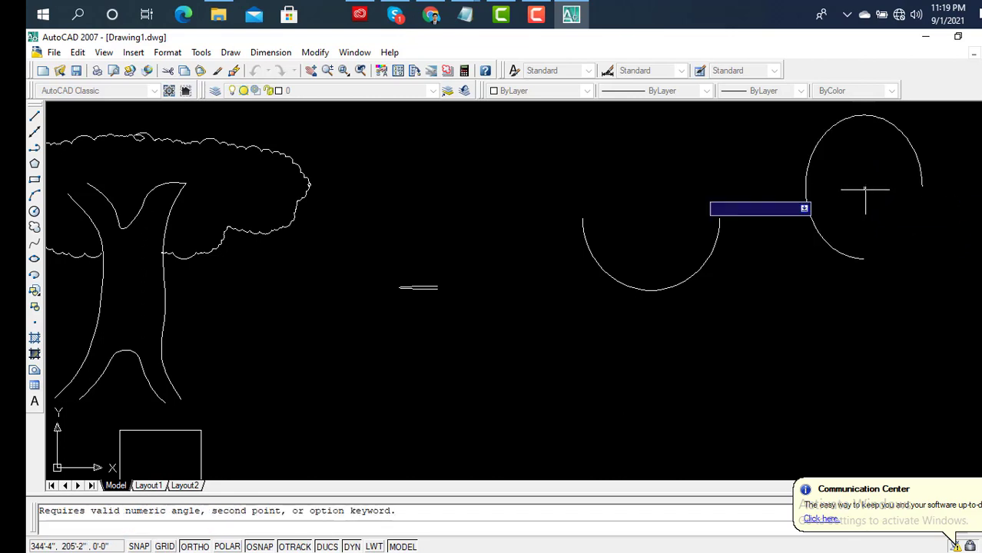
pyautogui.click(868, 192)
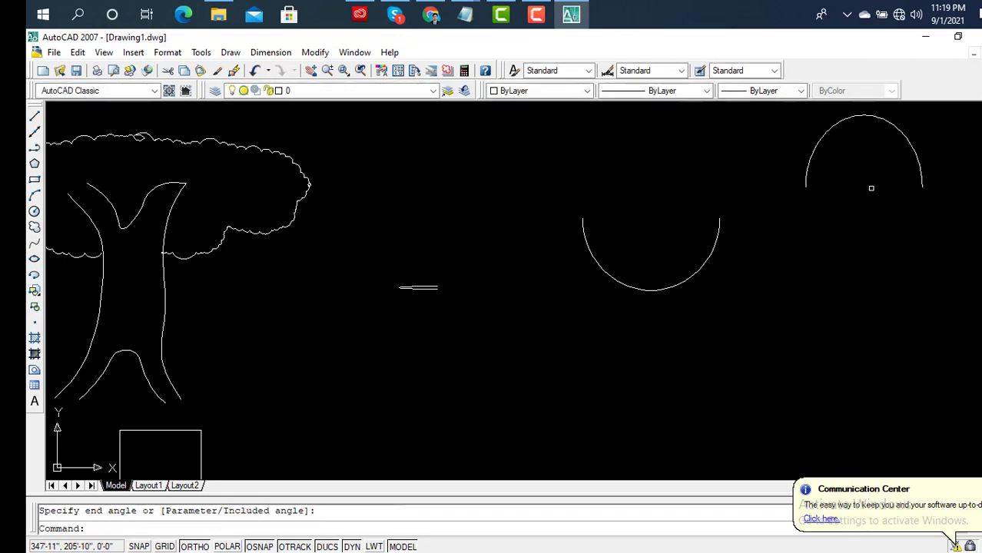
# Window-select the upper-right arc and delete it.
pyautogui.scroll(2, 876, 115)
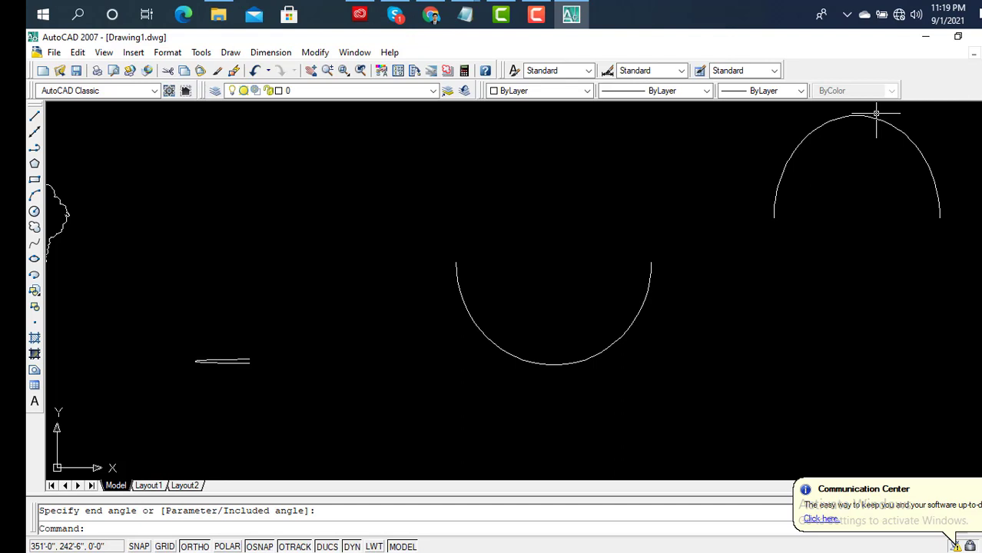
pyautogui.click(958, 173)
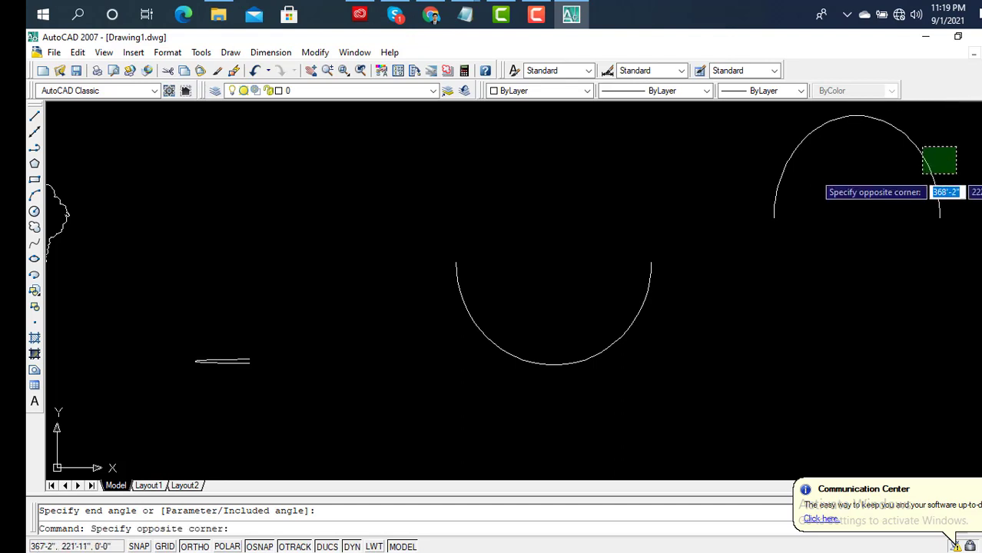
pyautogui.click(922, 147)
pyautogui.press('Delete')
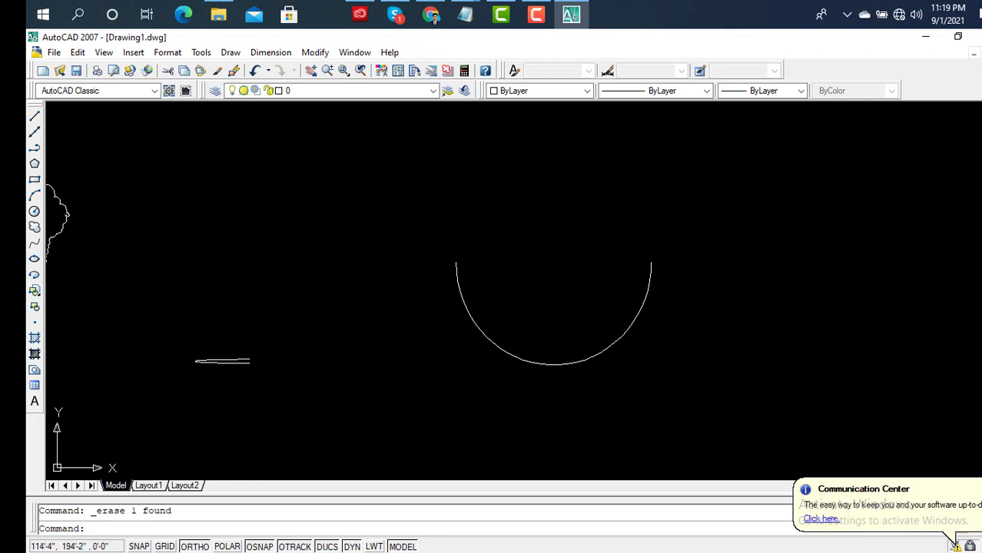
# Frame the tree and arcs in view, then start Make Block for the tree.
pyautogui.scroll(-1, 191, 250)
pyautogui.scroll(-3, 191, 250)
pyautogui.moveTo(191, 250); pyautogui.dragTo(403, 226, button='middle')
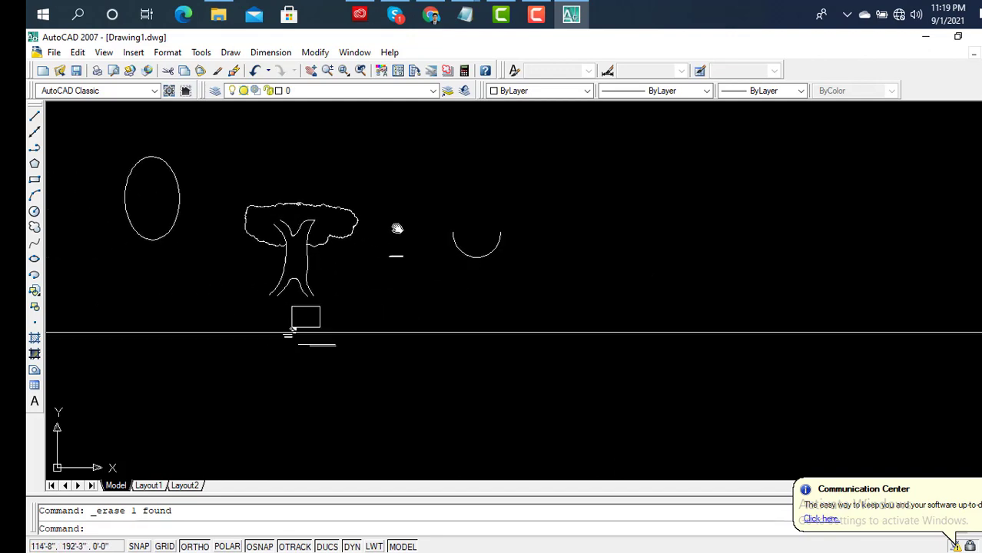
pyautogui.scroll(2, 334, 184)
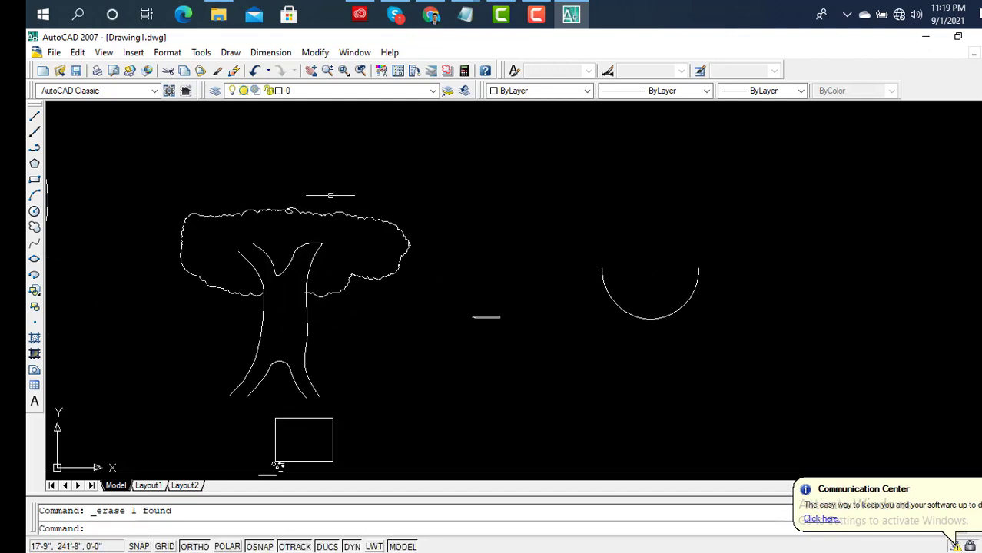
pyautogui.scroll(2, 329, 193)
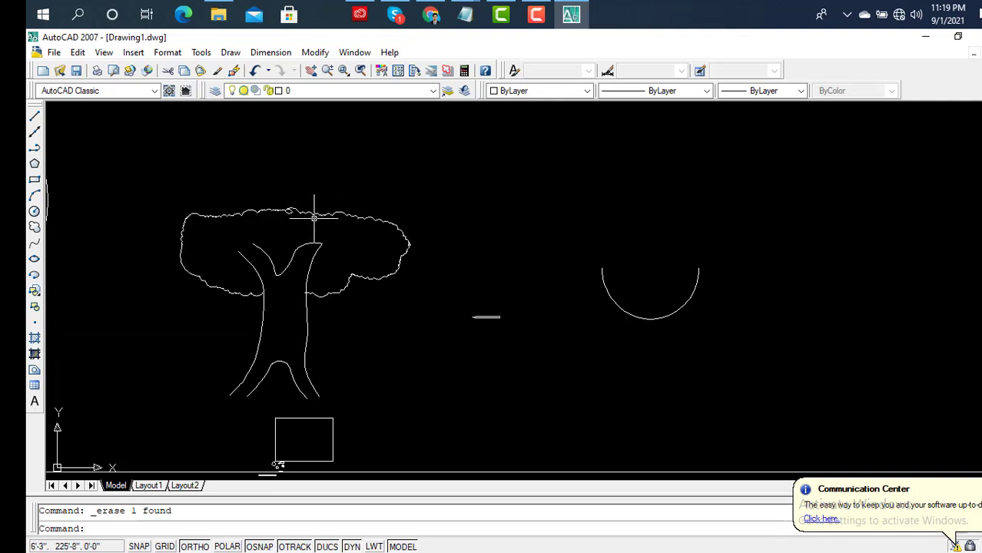
pyautogui.click(33, 308)
pyautogui.write('tree')
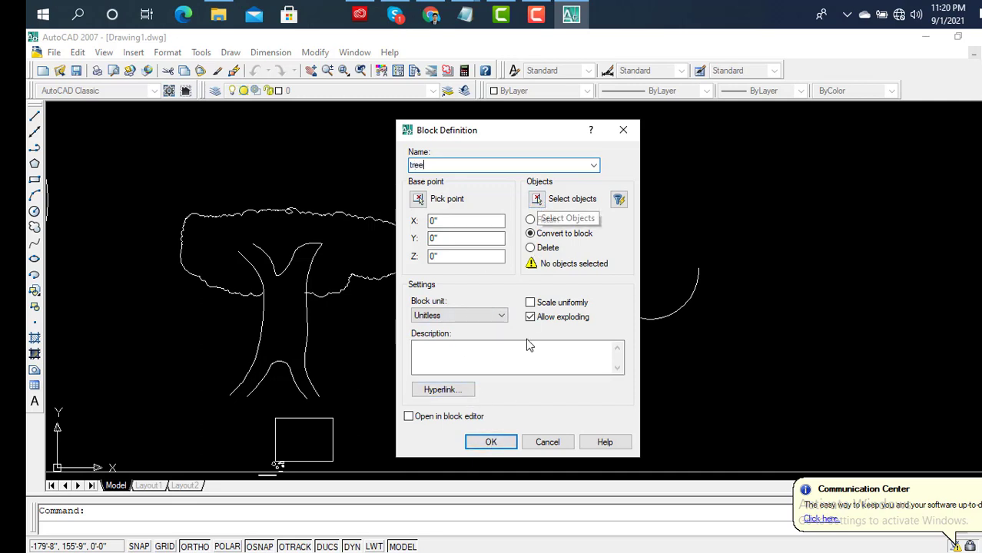
# Window-select the tree's five objects and create the block named 'tree'.
pyautogui.click(491, 442)
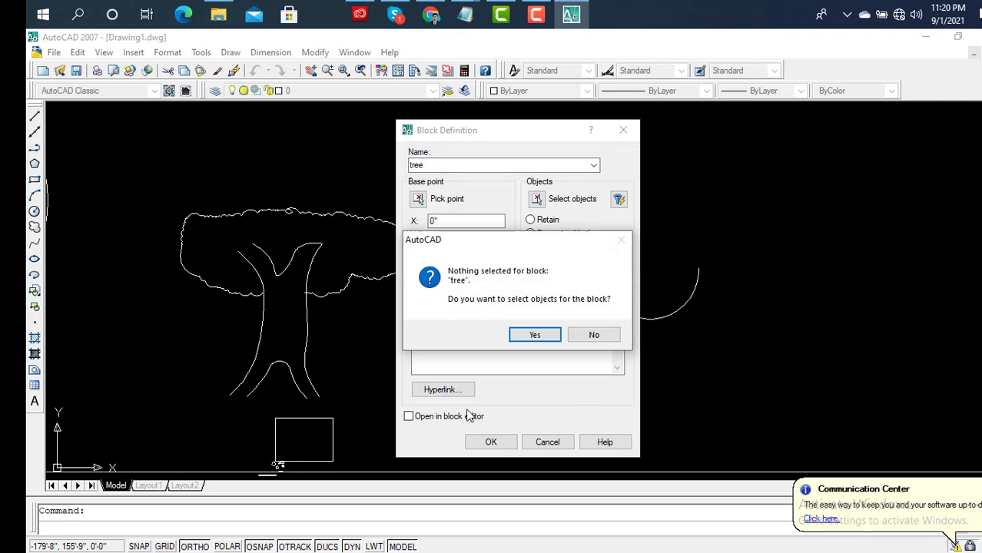
pyautogui.click(535, 334)
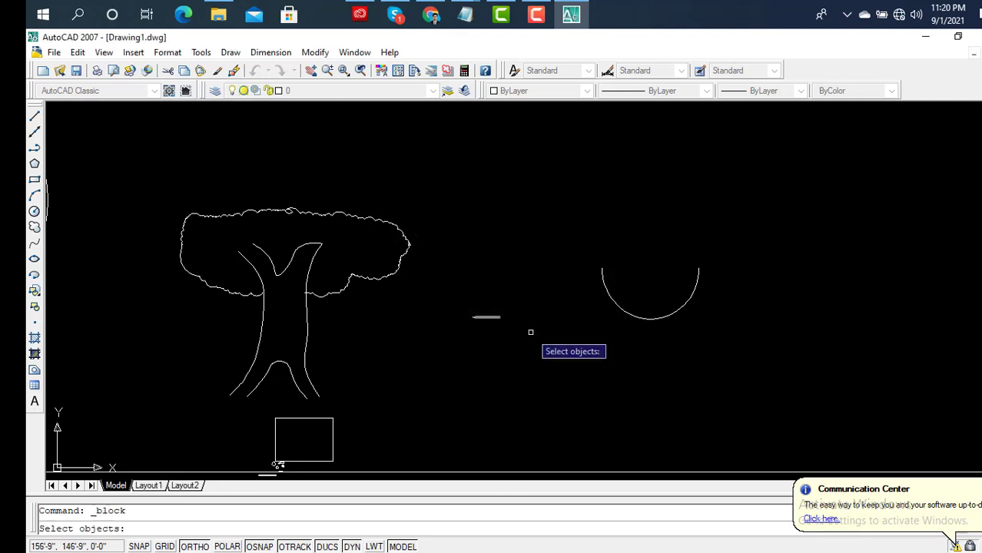
pyautogui.click(444, 163)
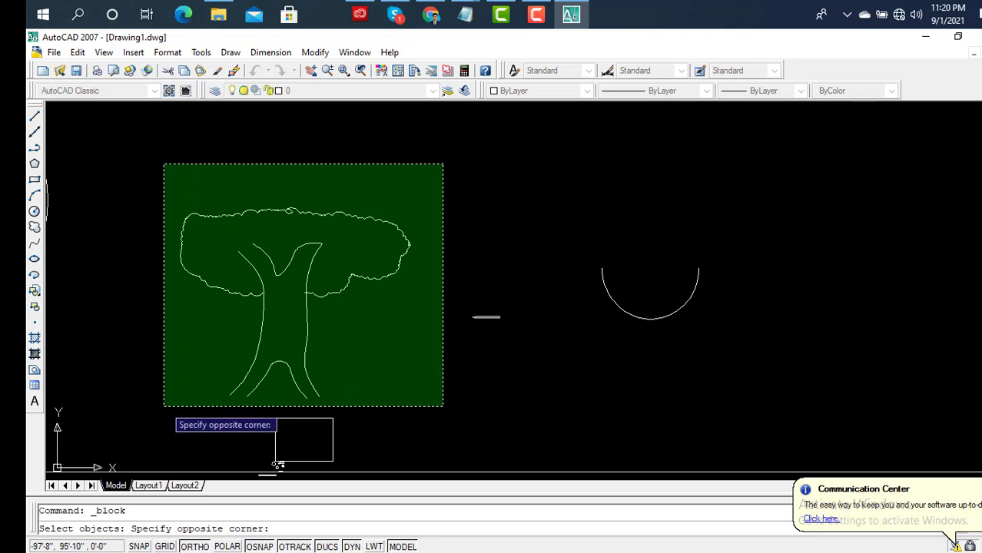
pyautogui.click(163, 405)
pyautogui.press('Return')
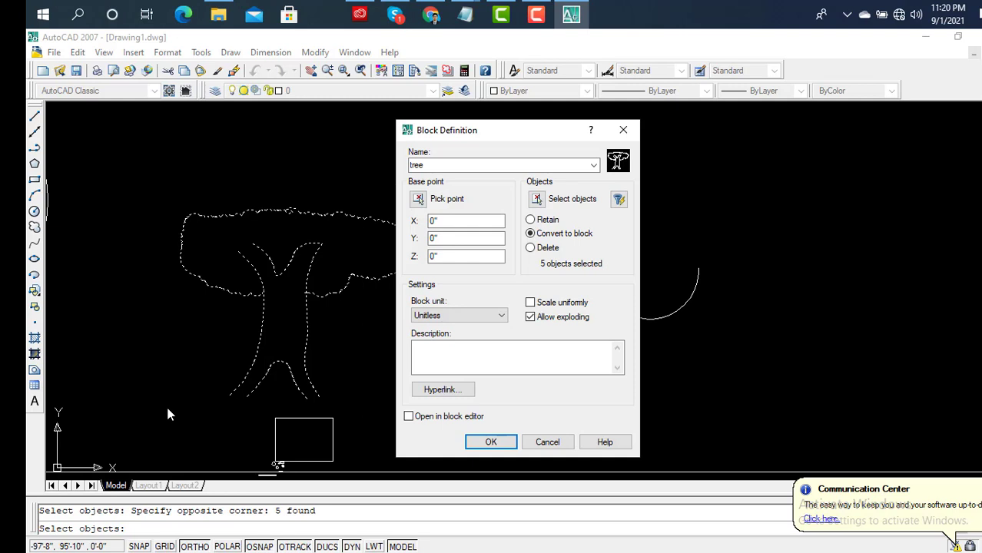
pyautogui.click(469, 163)
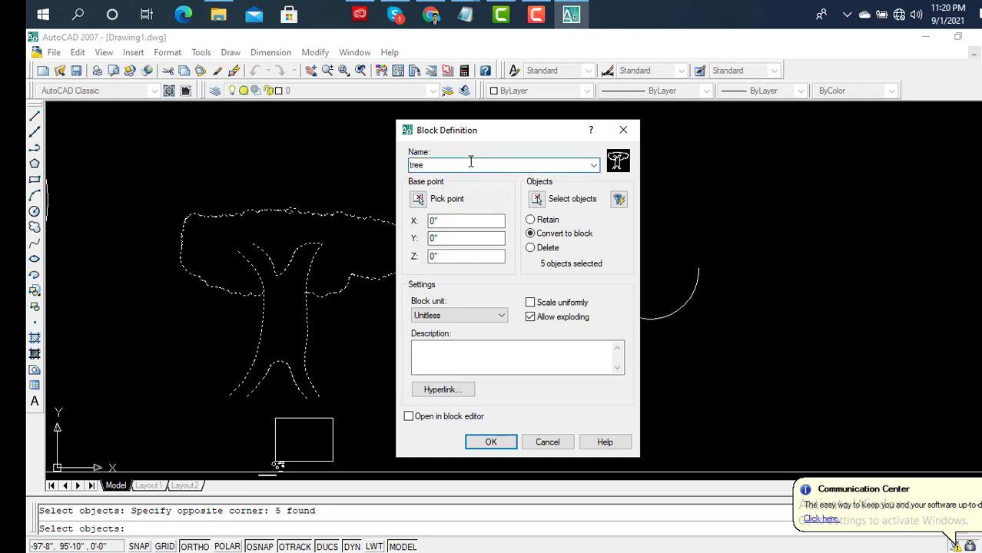
pyautogui.click(507, 444)
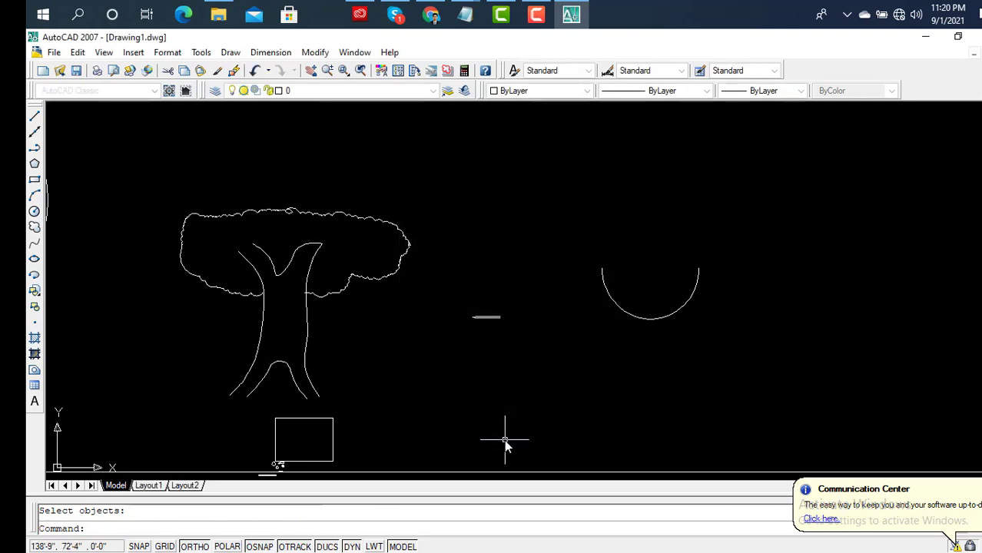
# Select the tree to check it is now a single block.
pyautogui.click(367, 278)
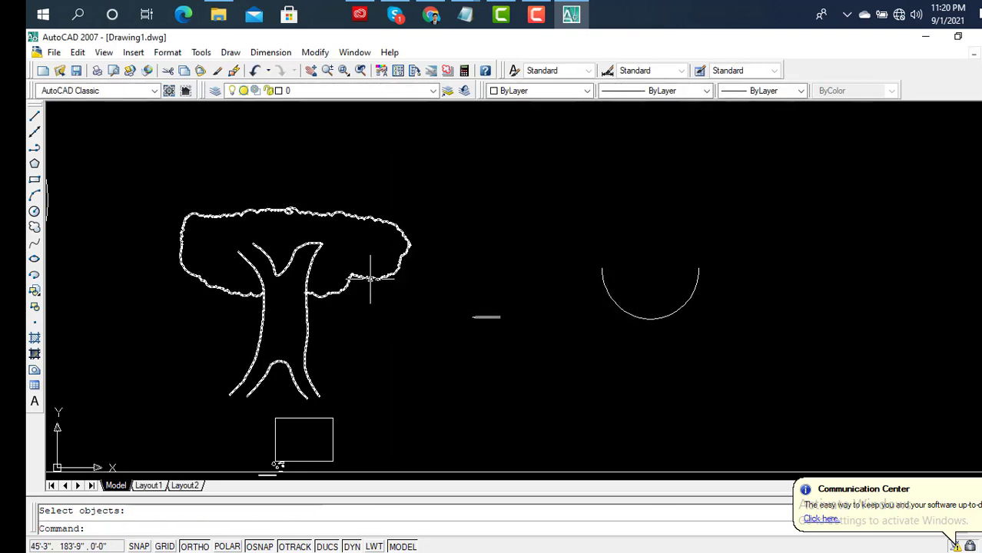
pyautogui.press('Escape')
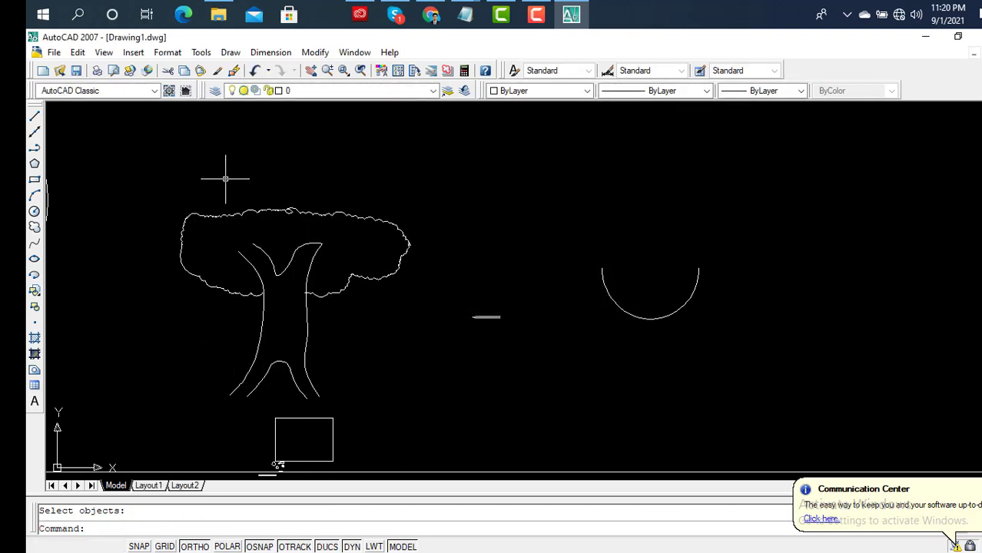
pyautogui.click(377, 281)
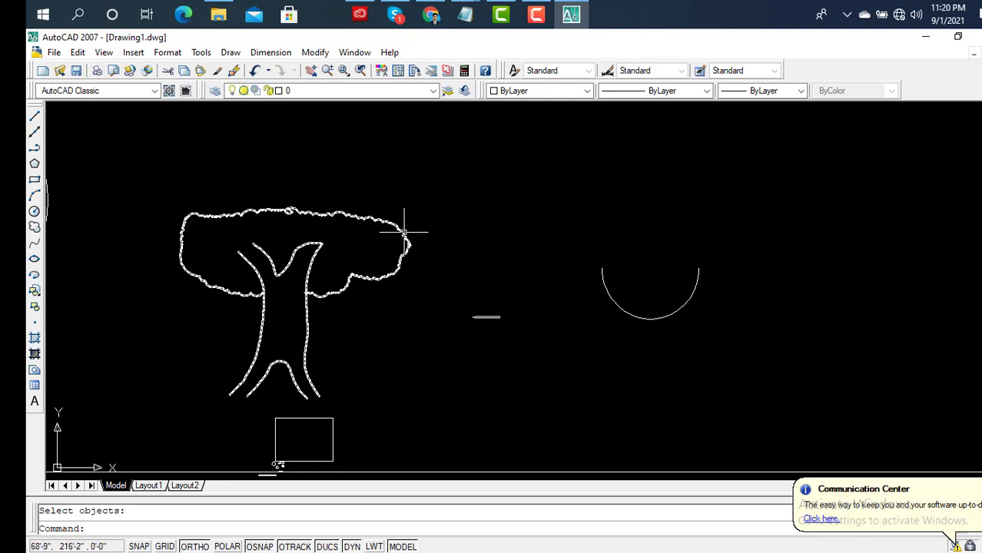
# Insert a copy of the 'tree' block just above the original tree.
pyautogui.click(40, 291)
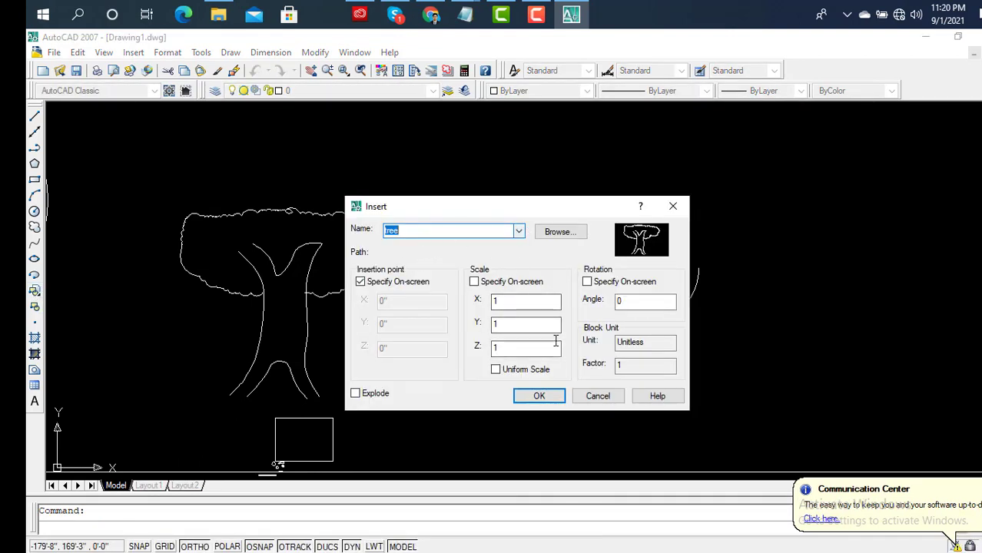
pyautogui.click(542, 396)
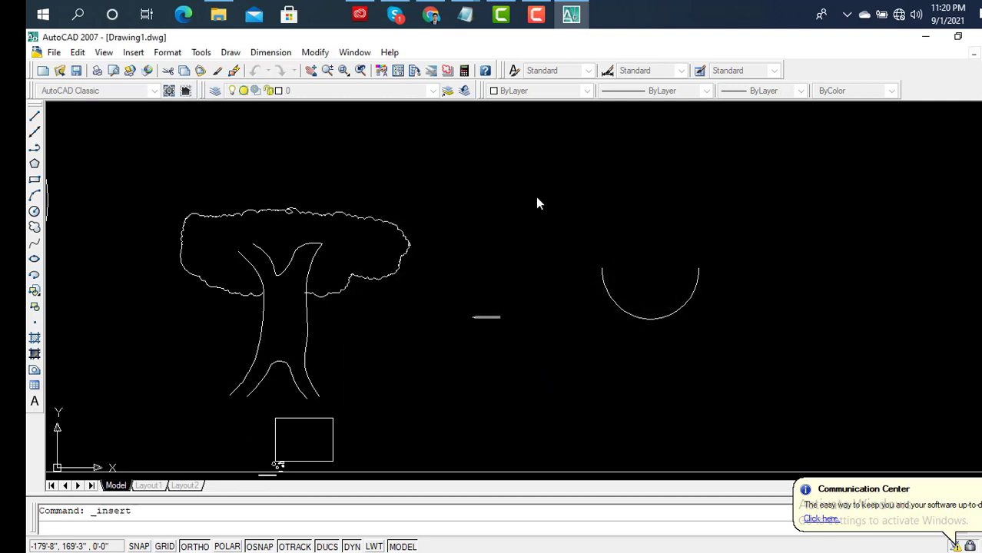
pyautogui.press('Escape')
pyautogui.press('Return')
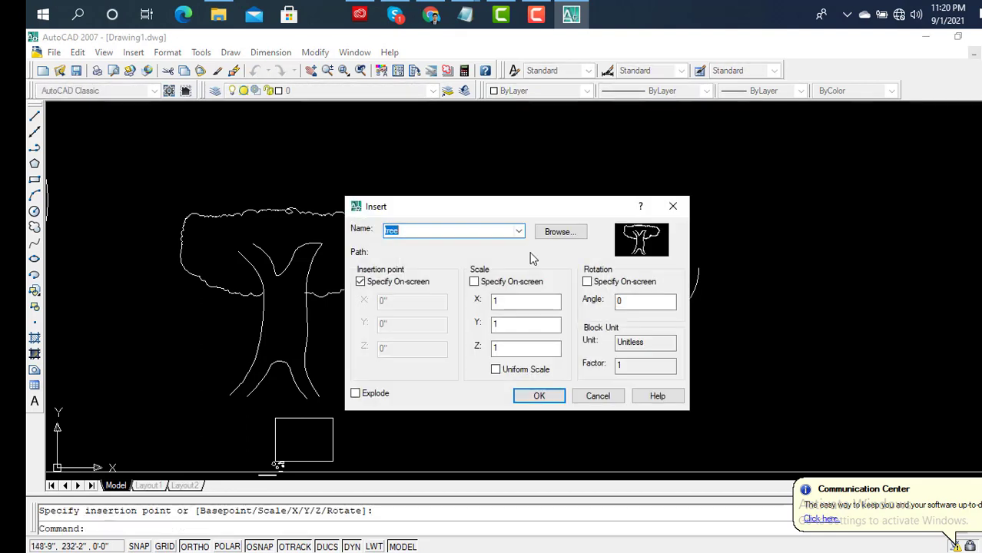
pyautogui.click(563, 240)
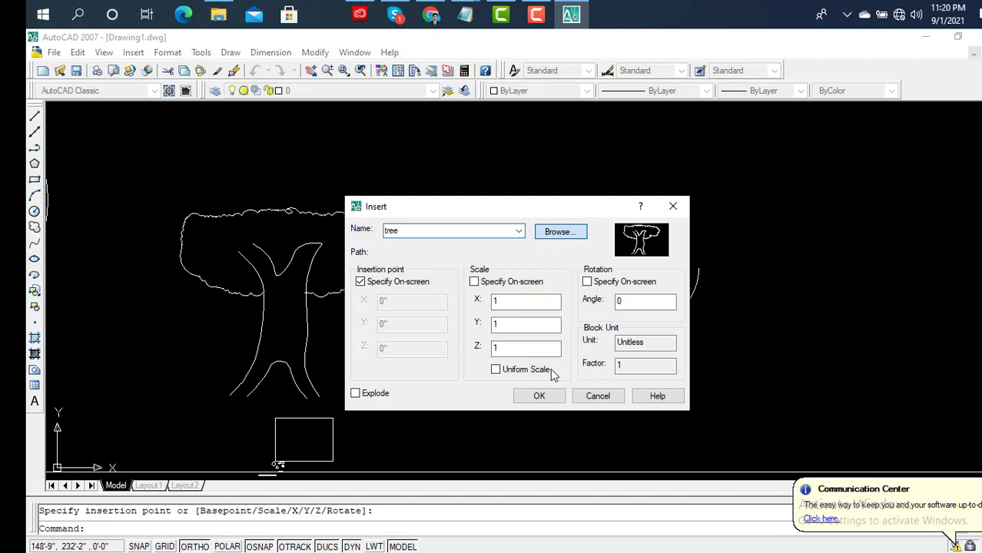
pyautogui.click(541, 395)
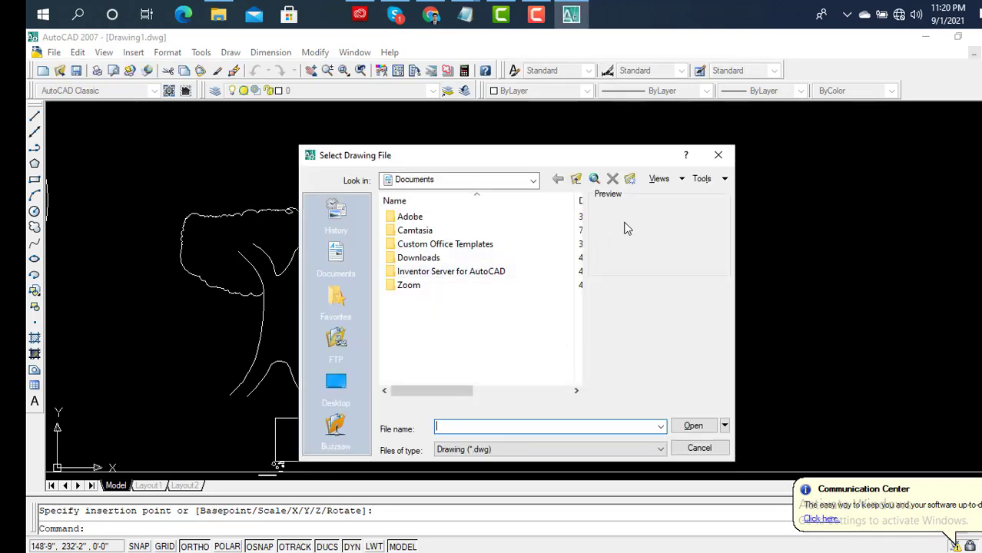
pyautogui.click(718, 155)
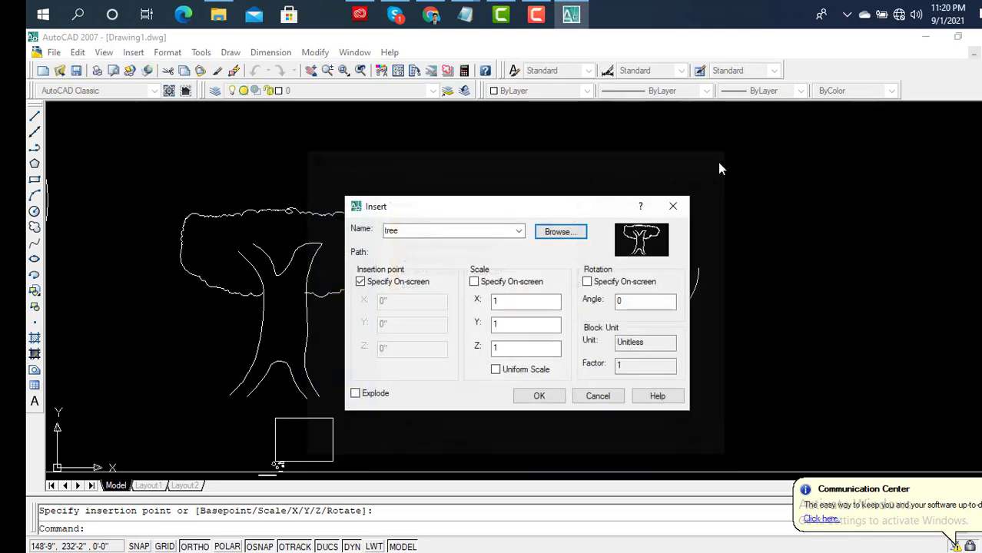
pyautogui.click(544, 396)
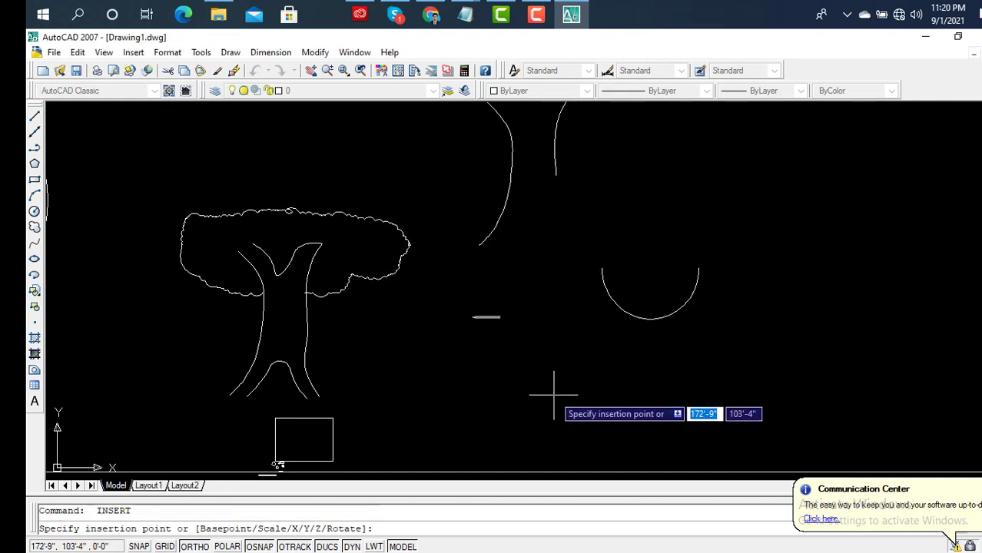
pyautogui.moveTo(568, 311); pyautogui.dragTo(581, 427, button='middle')
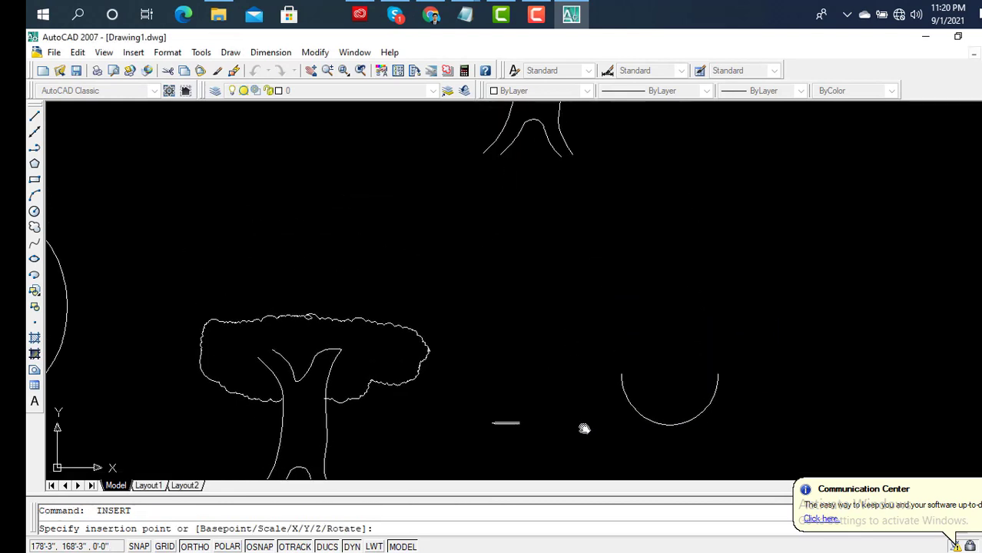
pyautogui.scroll(-1, 563, 301)
pyautogui.scroll(-3, 553, 272)
pyautogui.click(552, 218)
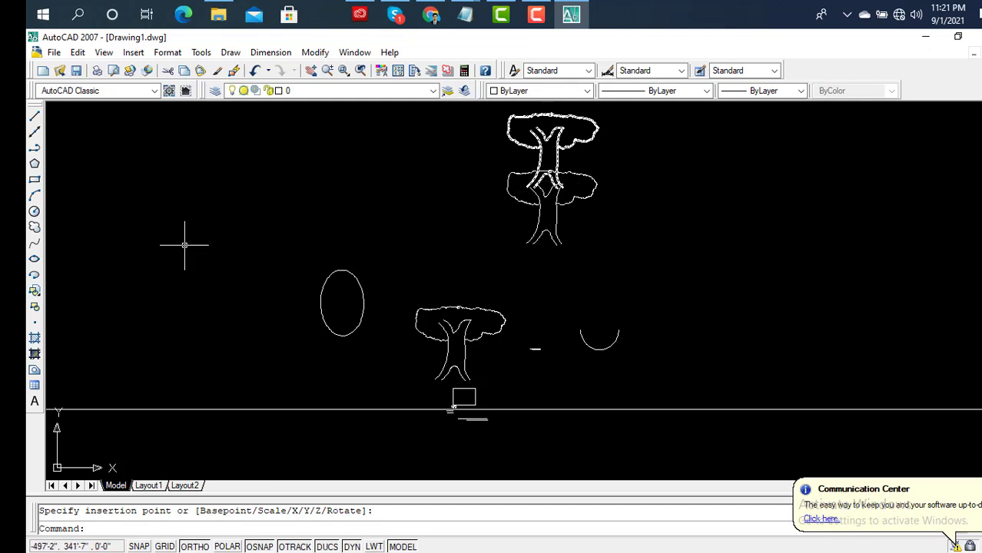
# Insert another 'tree' block copy at the upper left of the drawing.
pyautogui.click(36, 291)
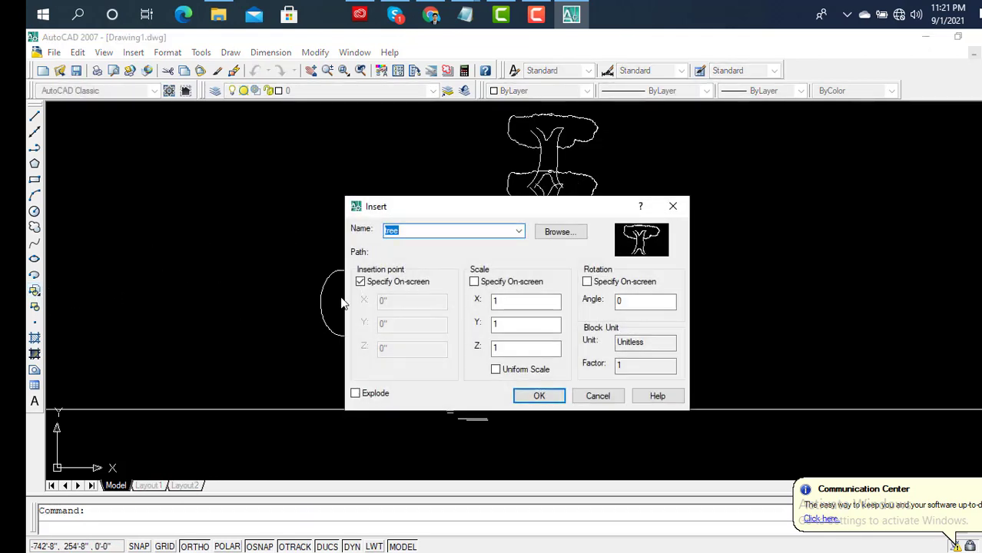
pyautogui.click(560, 231)
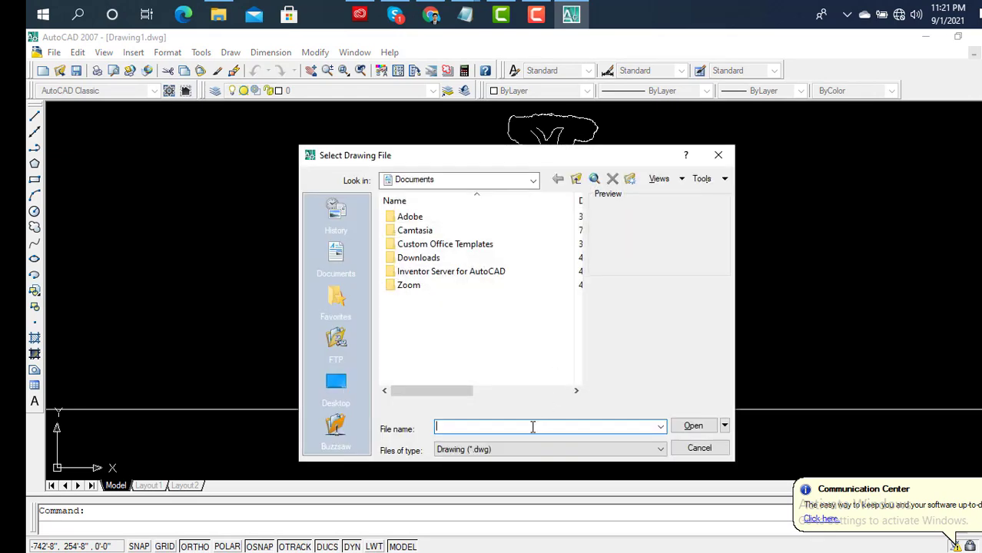
pyautogui.click(704, 428)
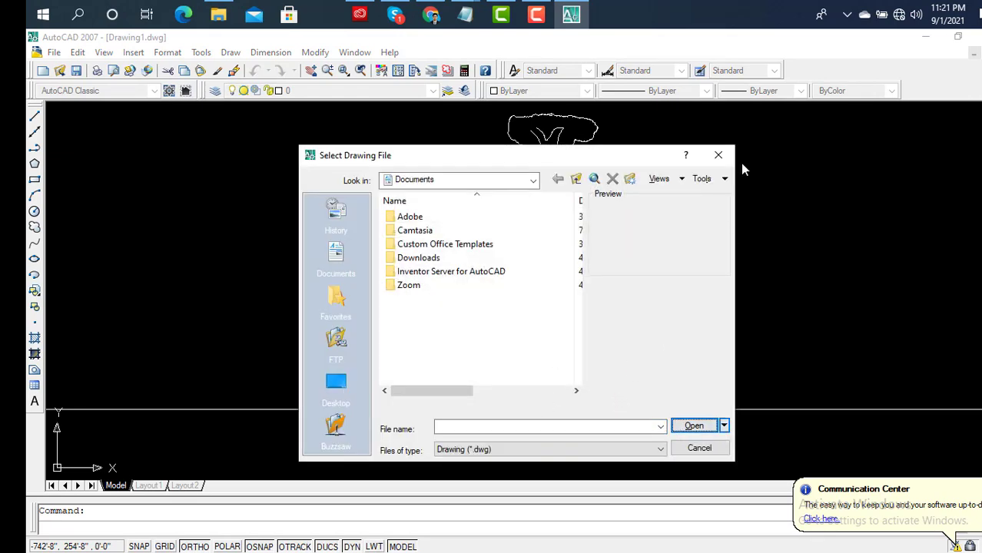
pyautogui.click(718, 155)
pyautogui.click(537, 393)
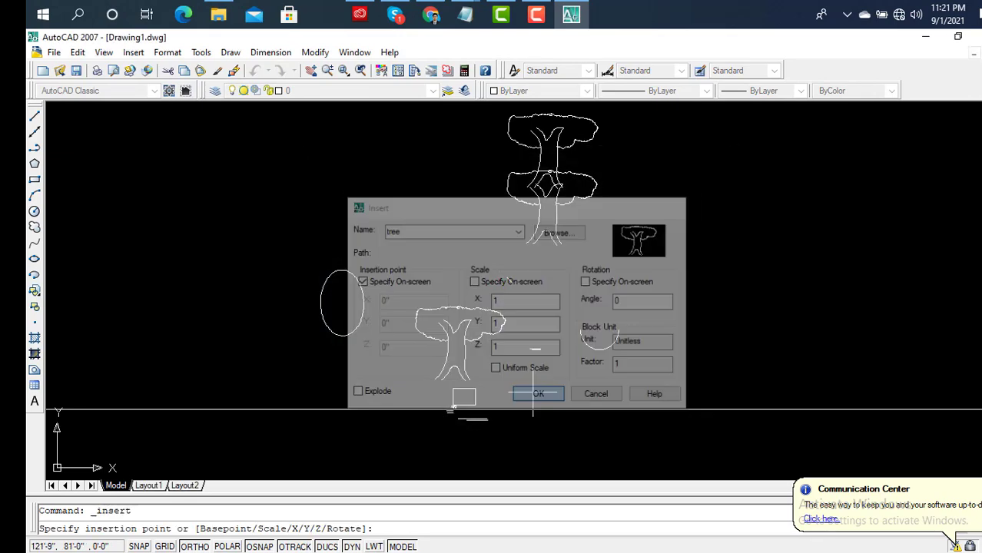
pyautogui.click(267, 259)
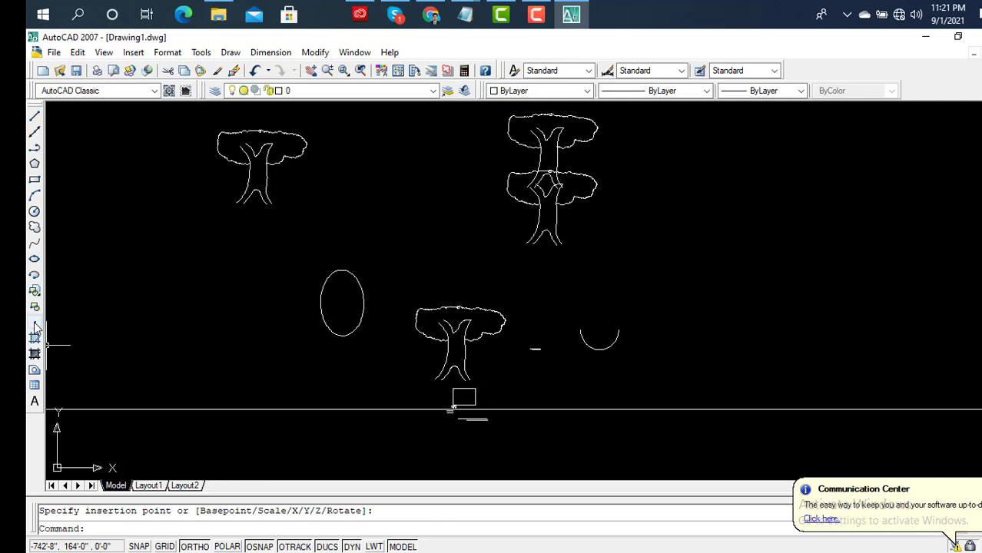
# Place nine single point markers scattered around the ellipse, then zoom back out.
pyautogui.click(35, 322)
pyautogui.scroll(3, 226, 281)
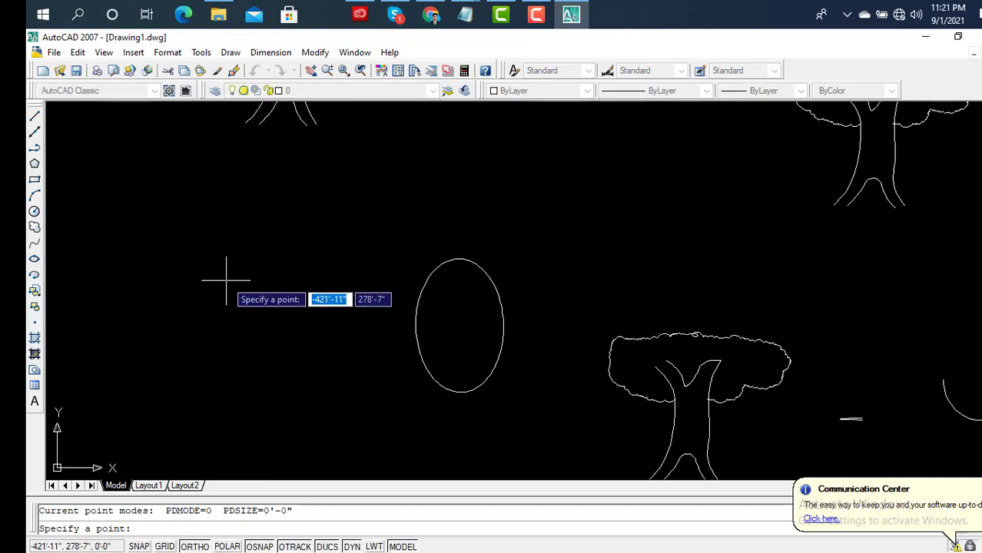
pyautogui.scroll(2, 464, 324)
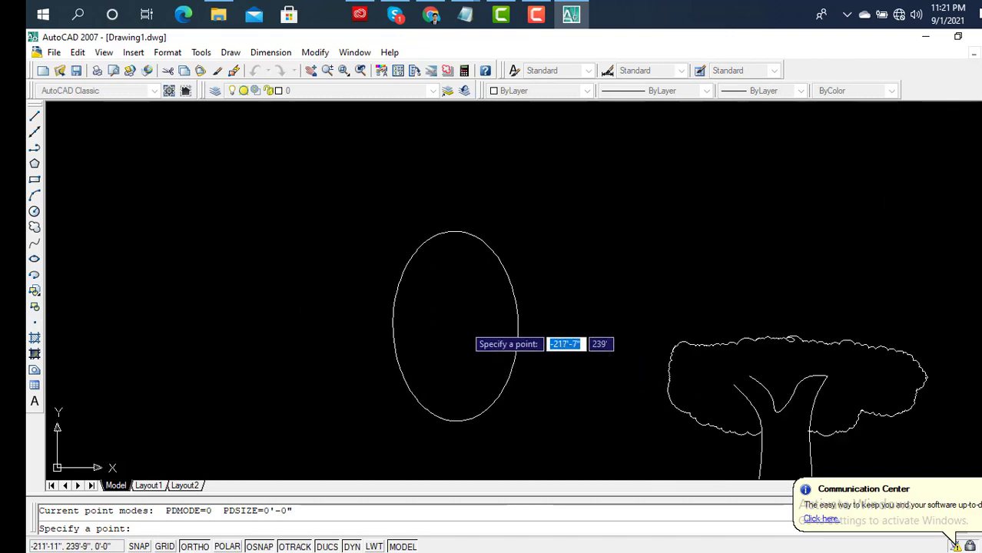
pyautogui.scroll(2, 467, 325)
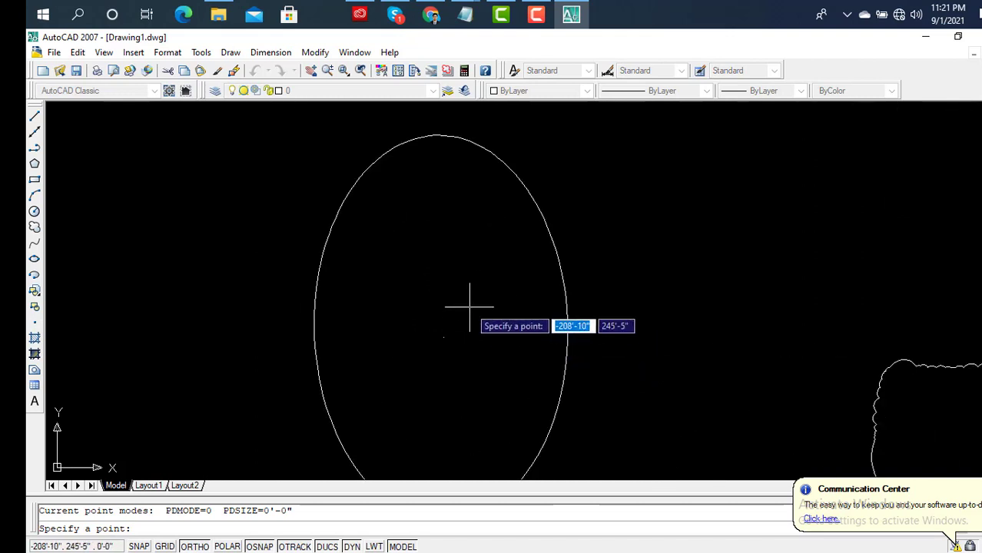
pyautogui.click(438, 279)
pyautogui.click(369, 304)
pyautogui.click(246, 278)
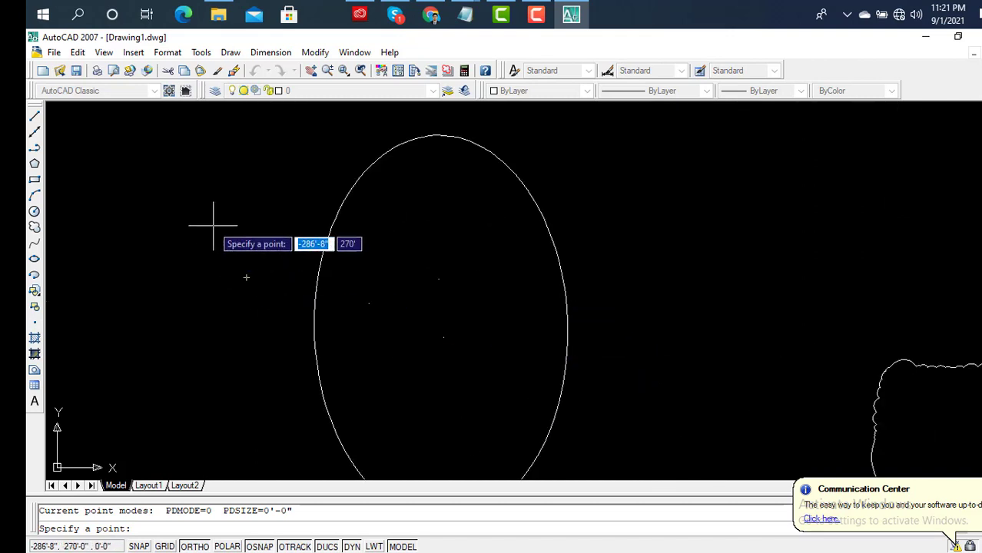
pyautogui.click(209, 220)
pyautogui.click(160, 291)
pyautogui.click(183, 353)
pyautogui.click(232, 355)
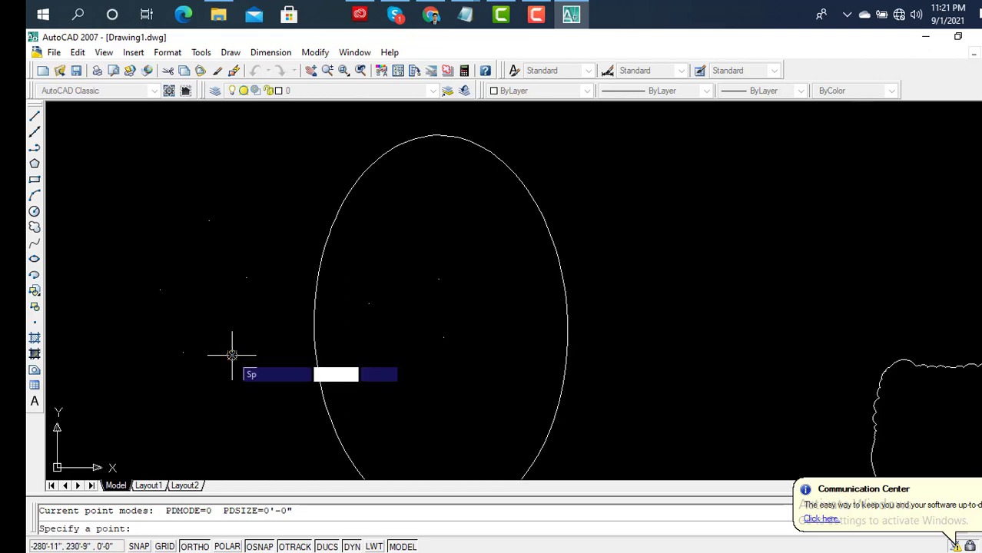
pyautogui.scroll(-1, 442, 384)
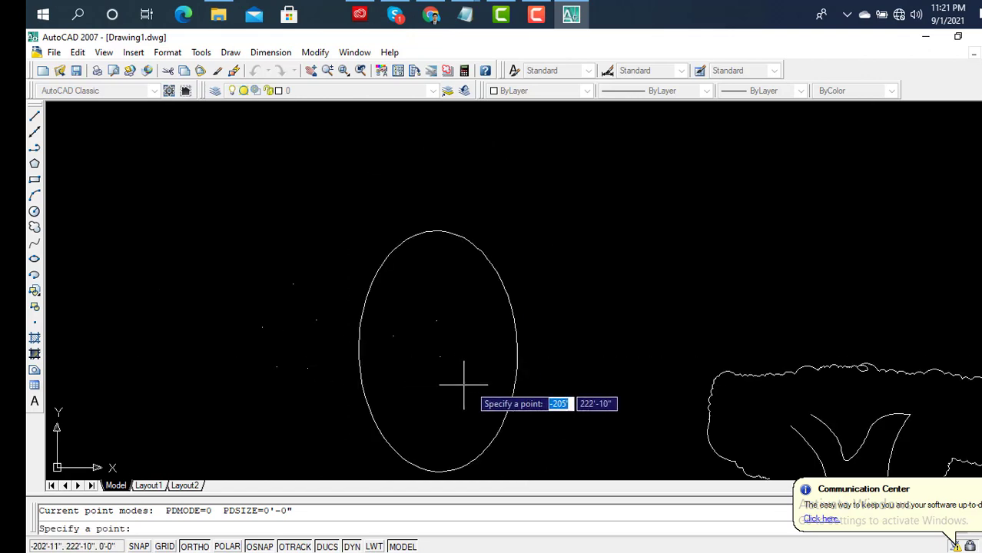
pyautogui.click(535, 272)
pyautogui.click(493, 226)
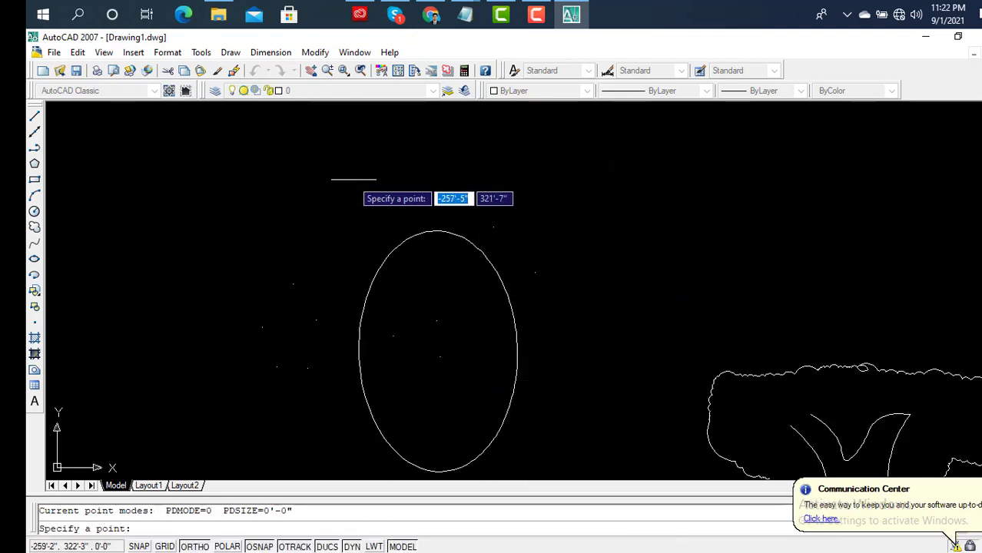
pyautogui.press('Escape')
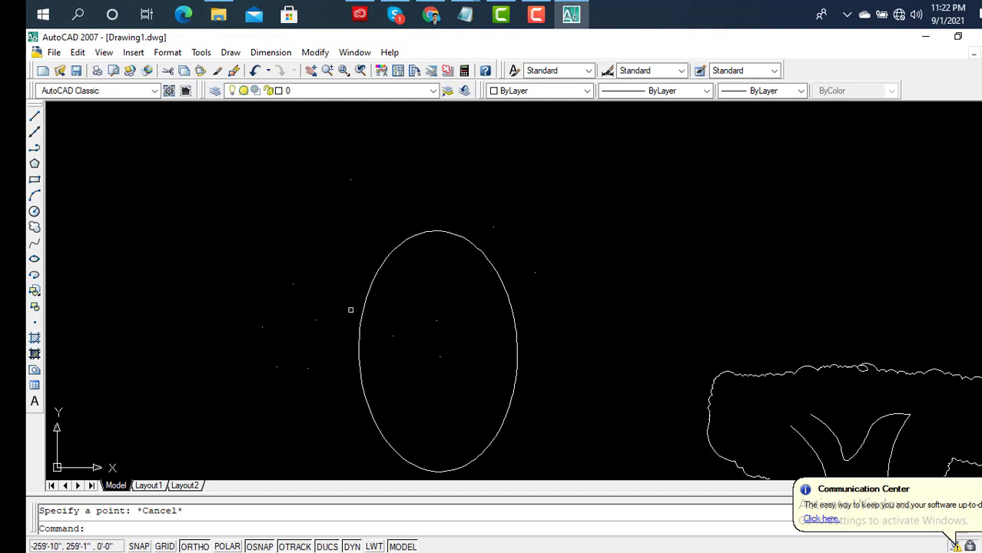
pyautogui.scroll(-4, 410, 296)
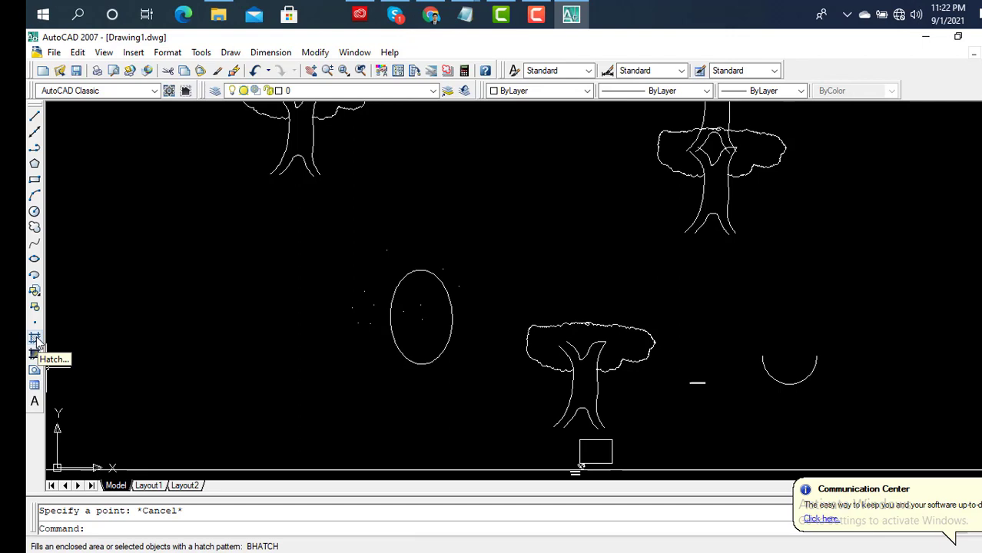
# Draw a rectangle left of the ellipse and a larger one enclosing it, then start Hatch.
pyautogui.click(33, 181)
pyautogui.click(112, 259)
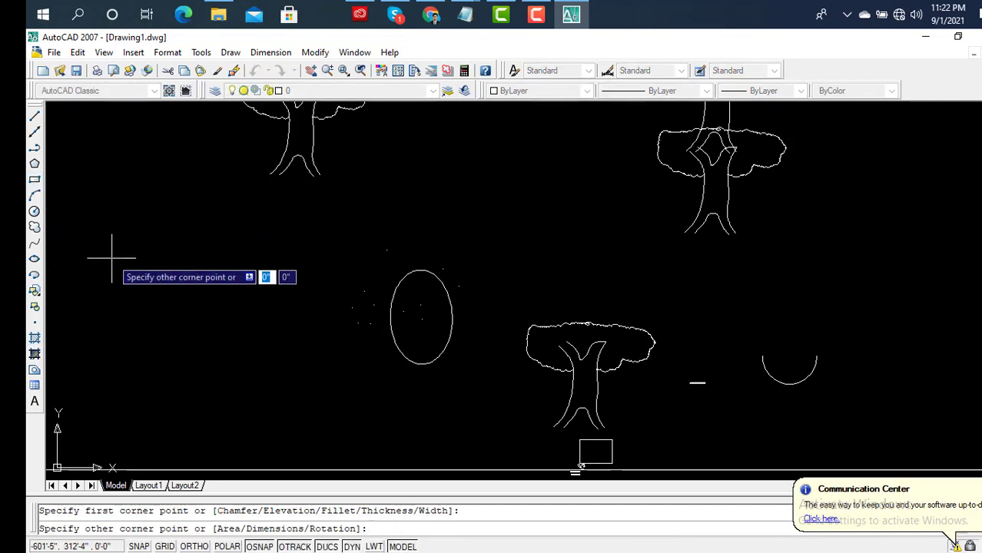
pyautogui.click(315, 338)
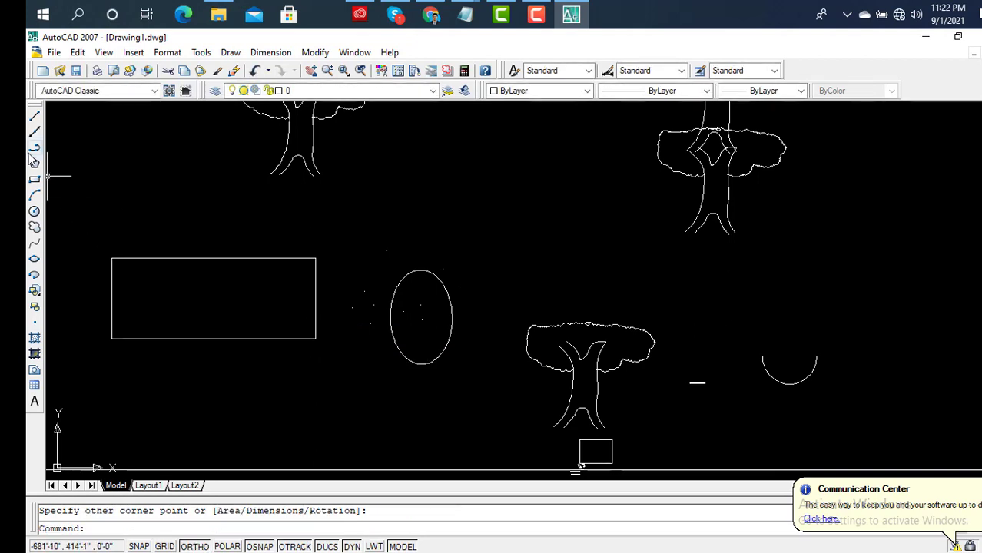
pyautogui.click(34, 179)
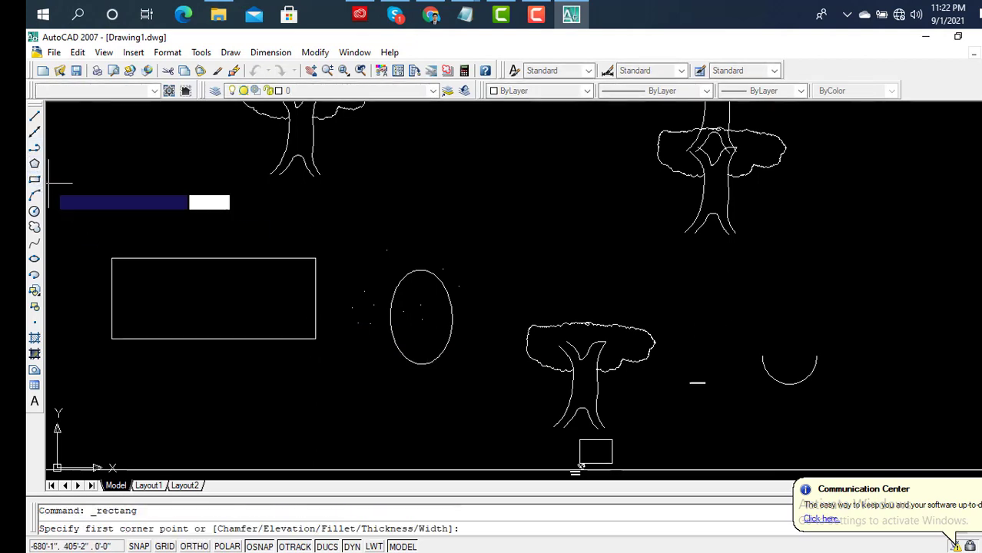
pyautogui.click(73, 223)
pyautogui.click(362, 371)
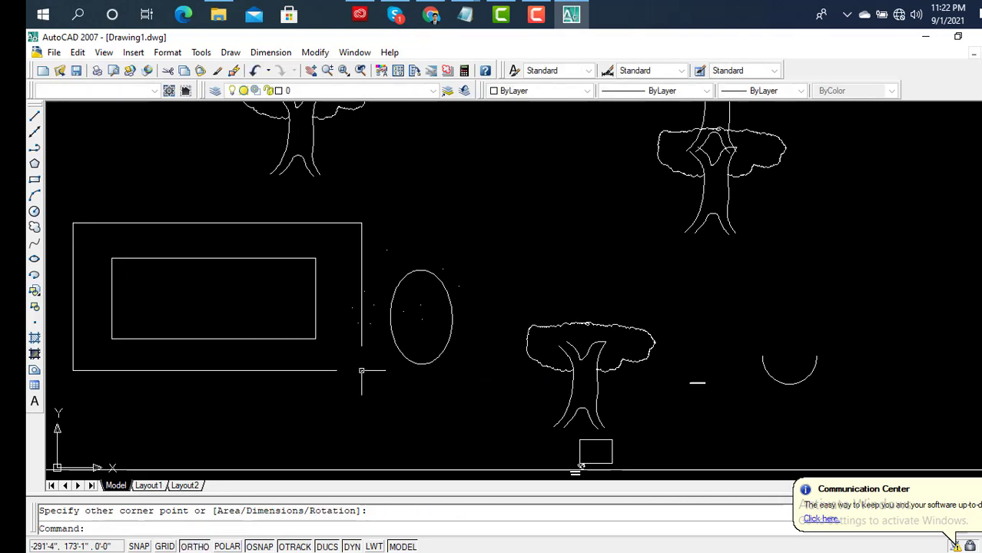
pyautogui.click(35, 340)
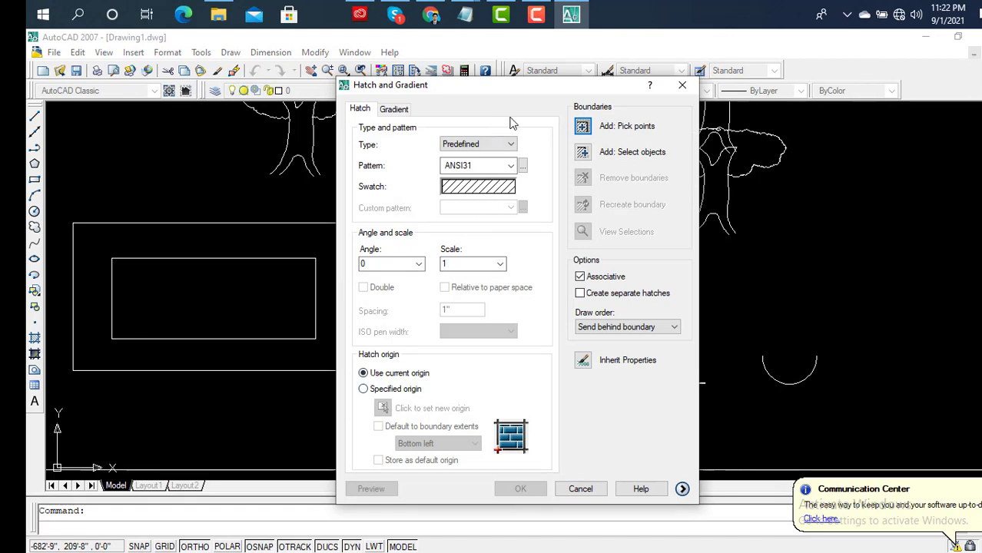
pyautogui.click(502, 171)
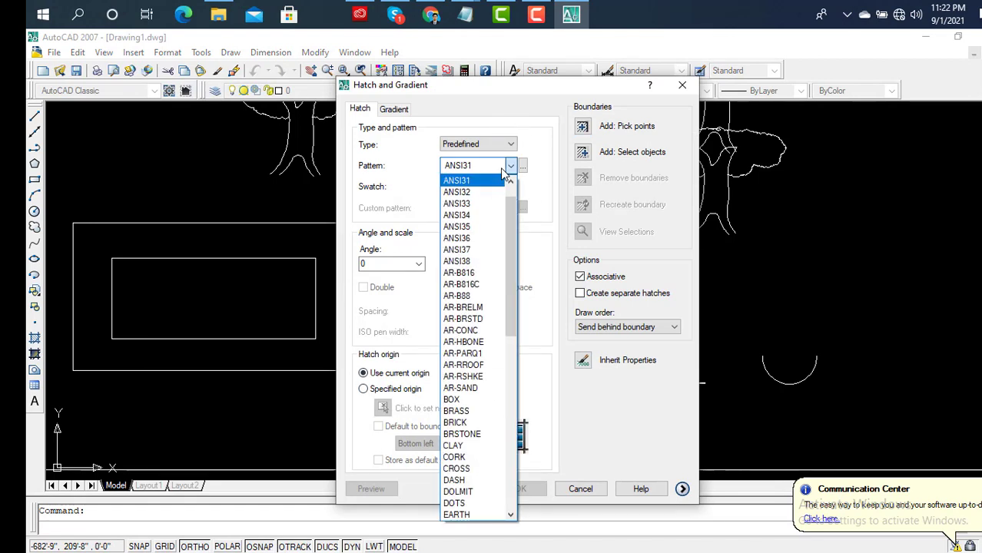
pyautogui.click(509, 167)
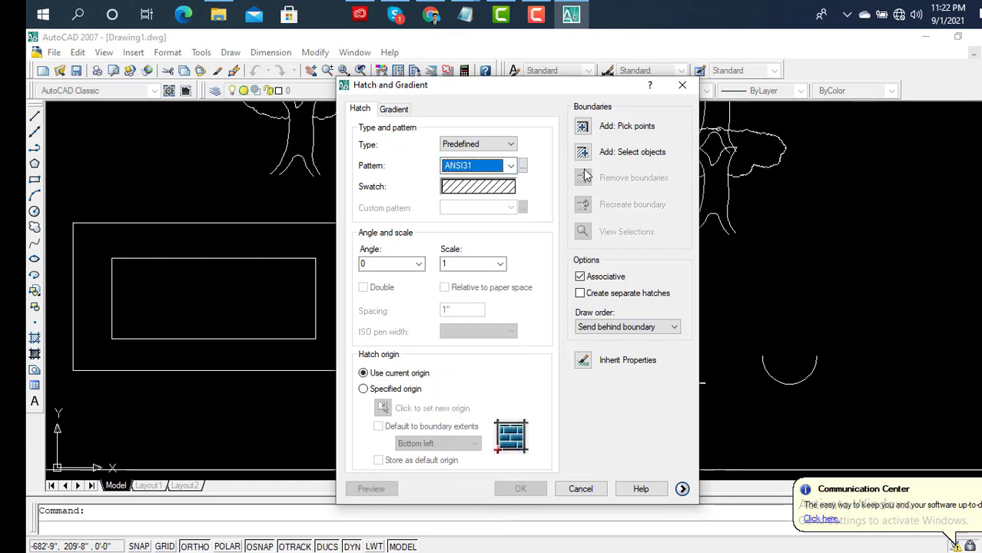
pyautogui.click(585, 129)
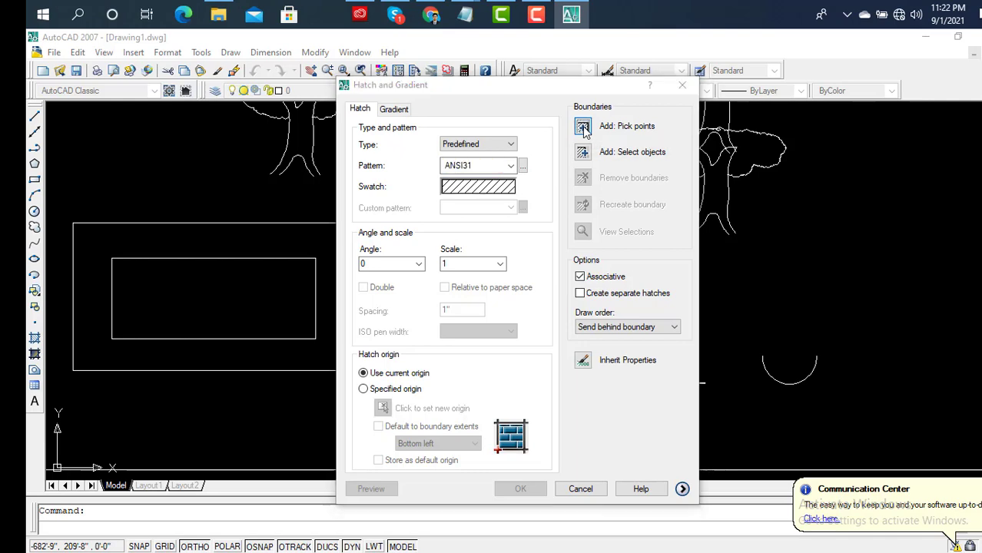
pyautogui.click(243, 293)
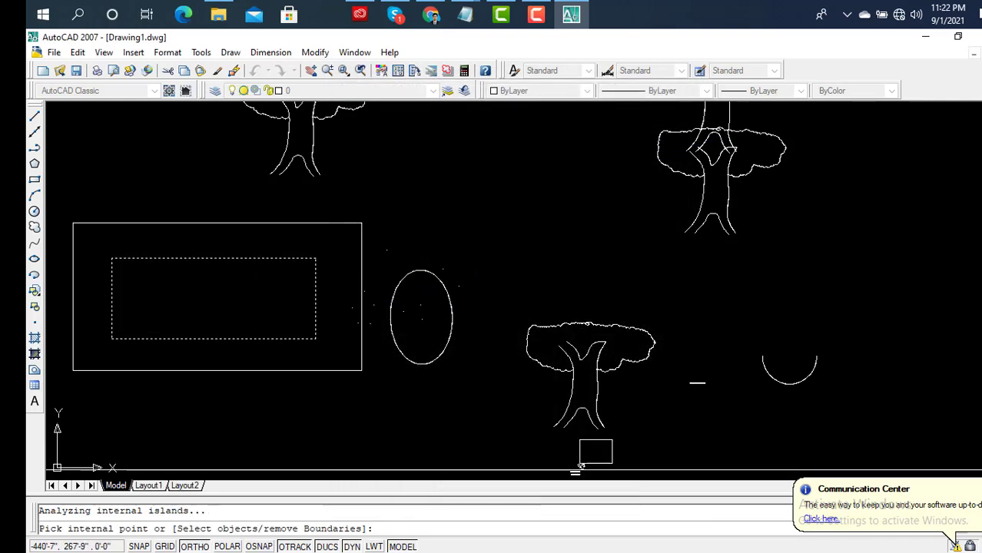
pyautogui.press('Return')
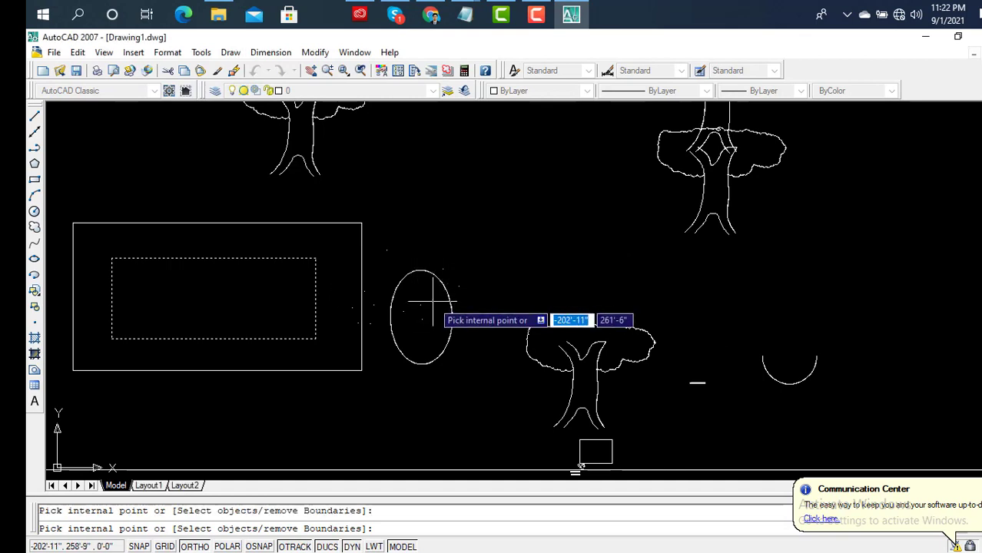
pyautogui.press('Return')
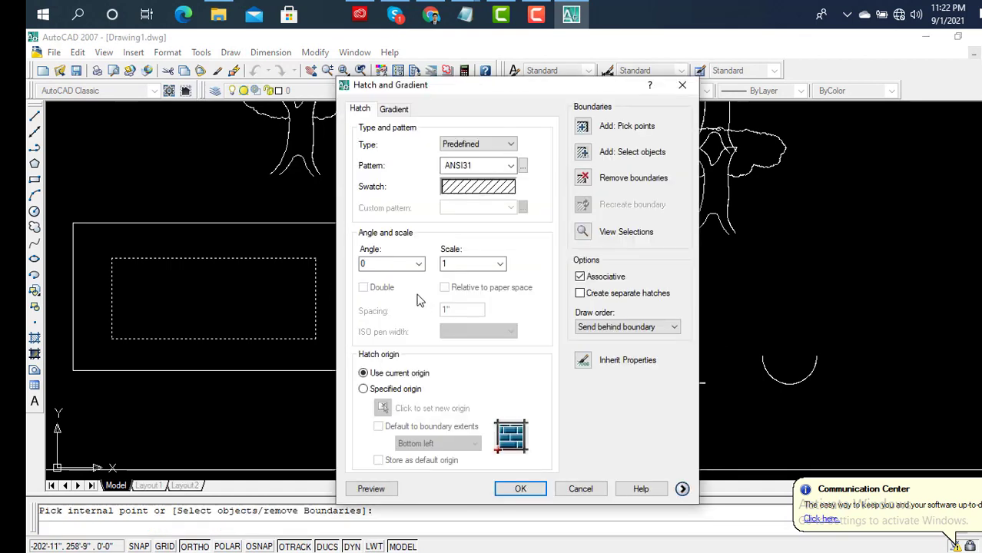
pyautogui.click(495, 188)
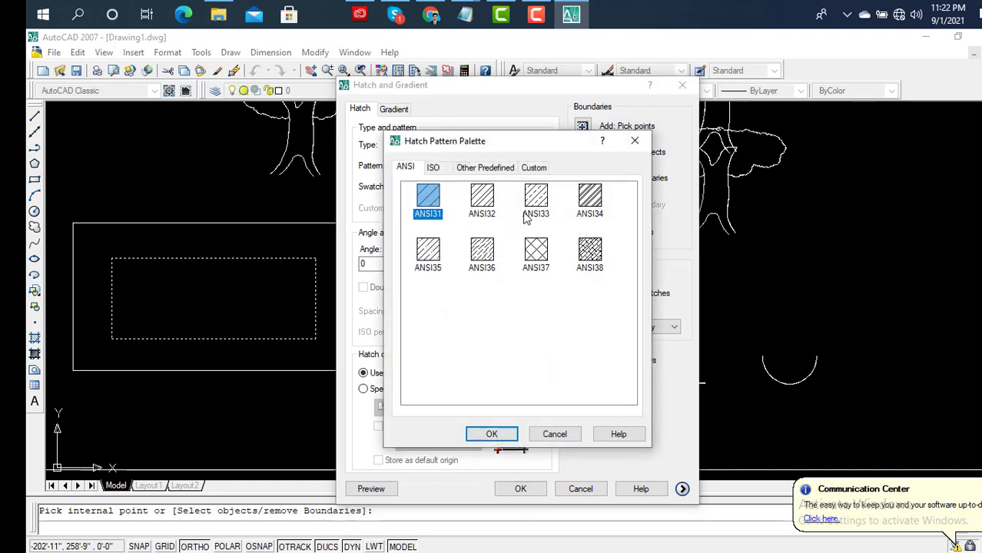
pyautogui.click(482, 251)
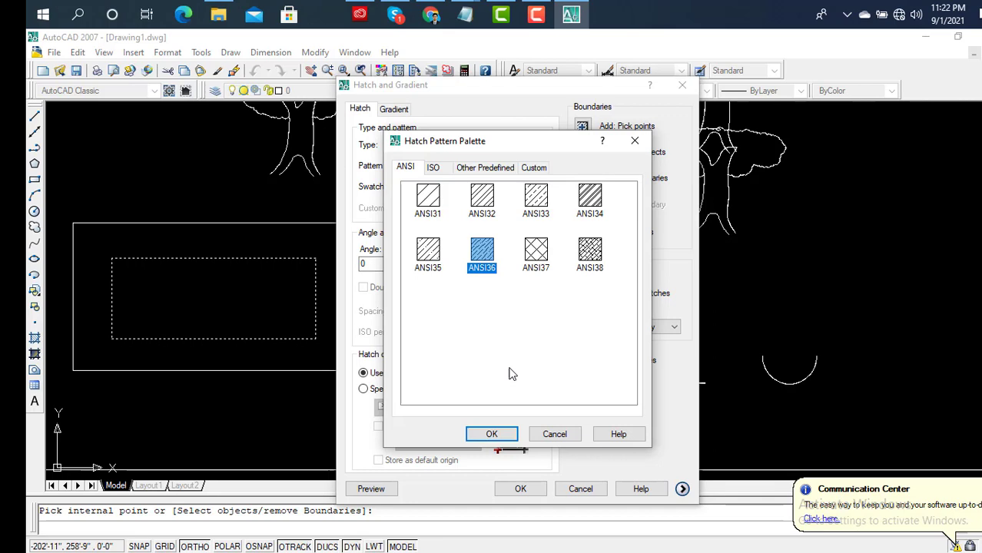
pyautogui.click(492, 435)
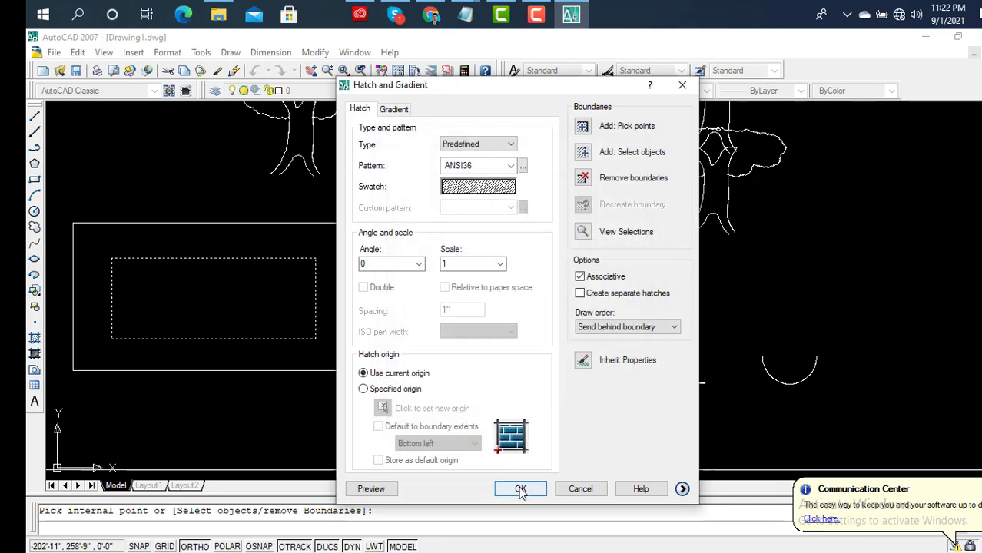
pyautogui.click(520, 489)
pyautogui.press('Return')
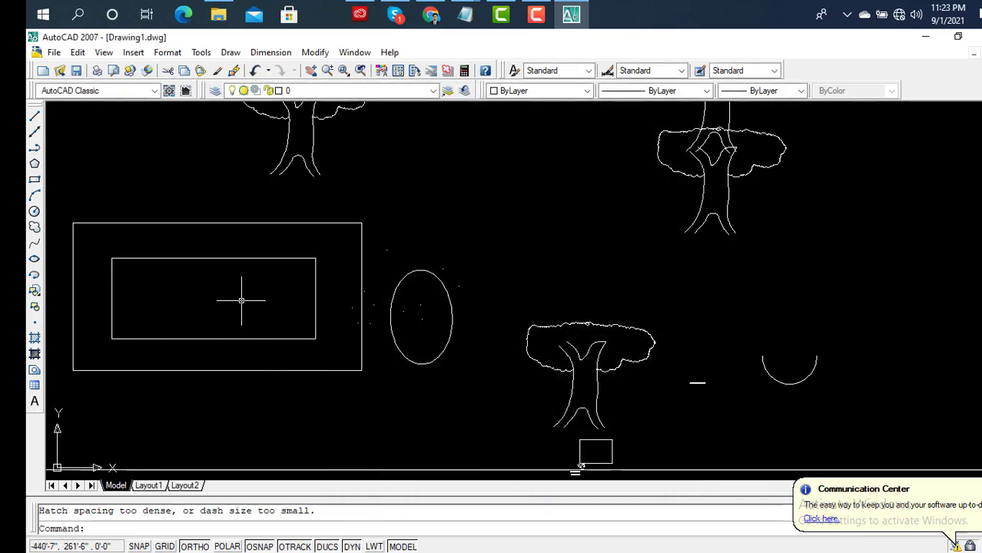
pyautogui.scroll(-2, 240, 314)
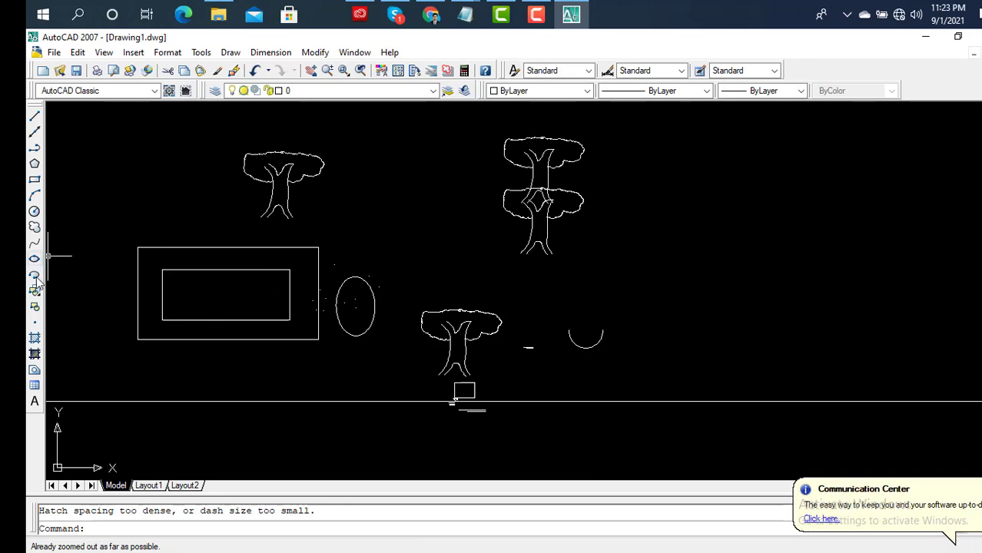
pyautogui.click(34, 338)
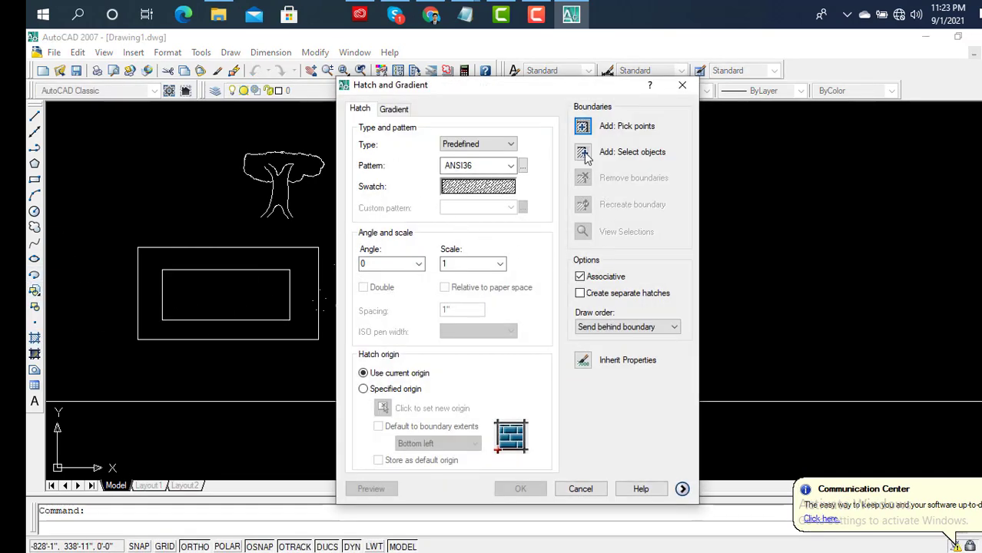
pyautogui.click(586, 127)
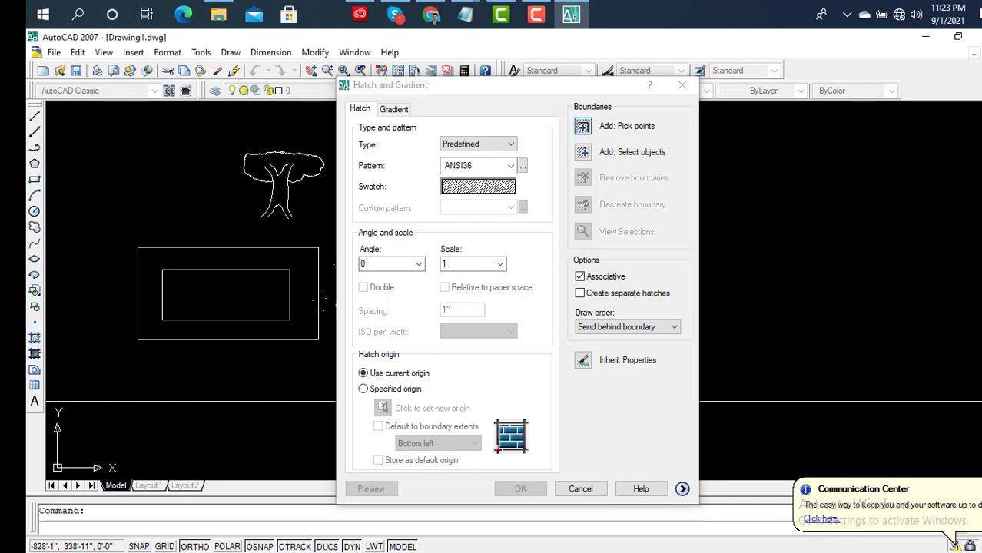
pyautogui.click(234, 292)
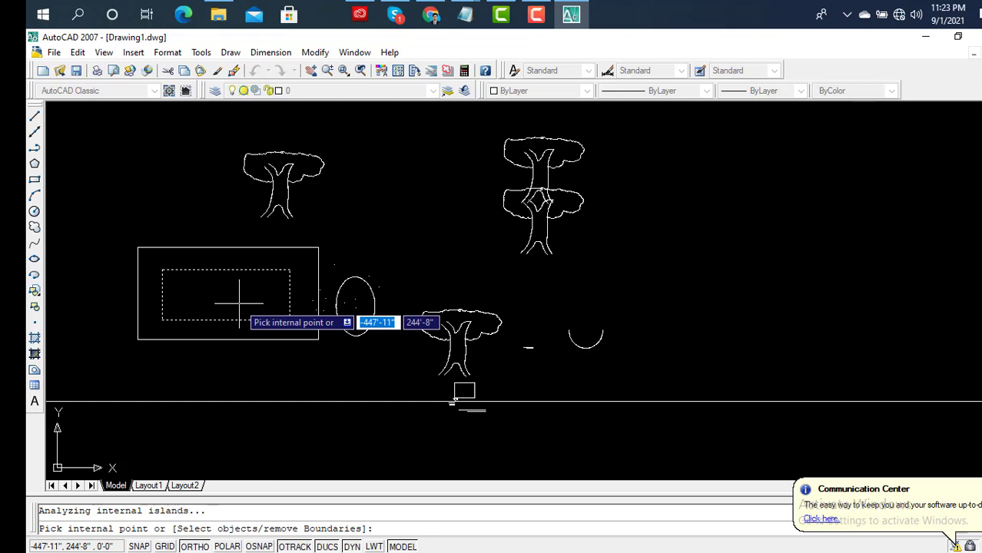
pyautogui.press('Return')
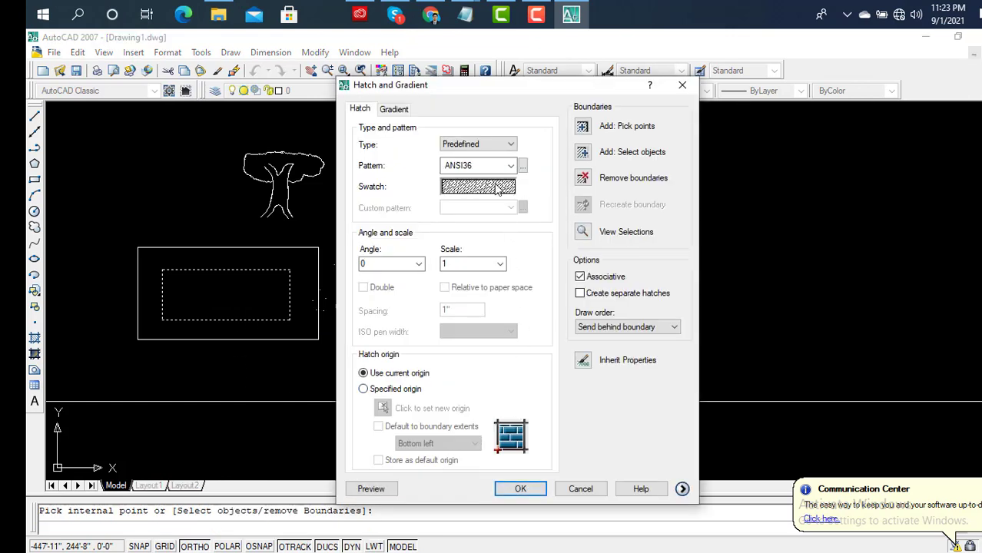
pyautogui.click(496, 188)
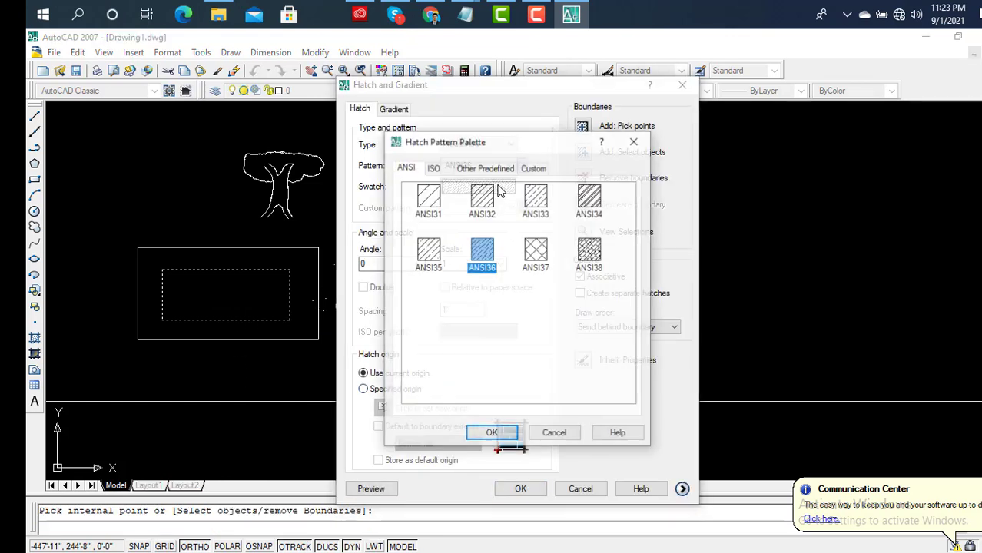
pyautogui.click(434, 253)
pyautogui.click(495, 435)
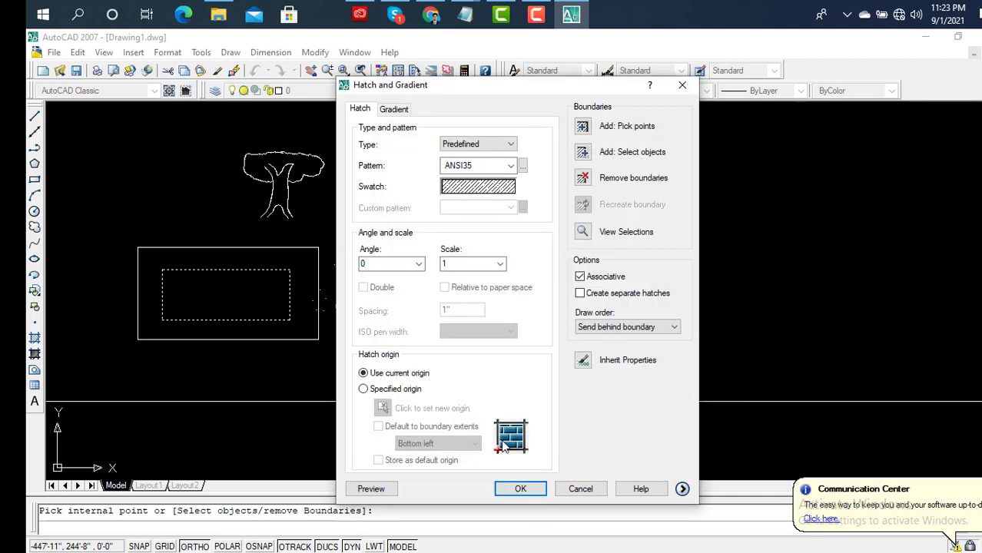
pyautogui.click(520, 489)
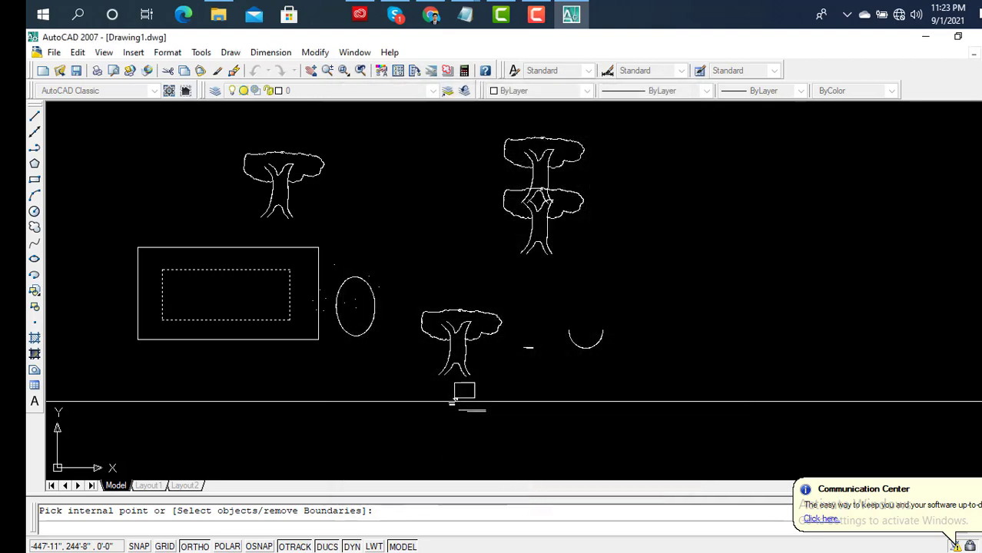
pyautogui.scroll(2, 208, 307)
pyautogui.scroll(1, 208, 307)
pyautogui.scroll(-3, 215, 292)
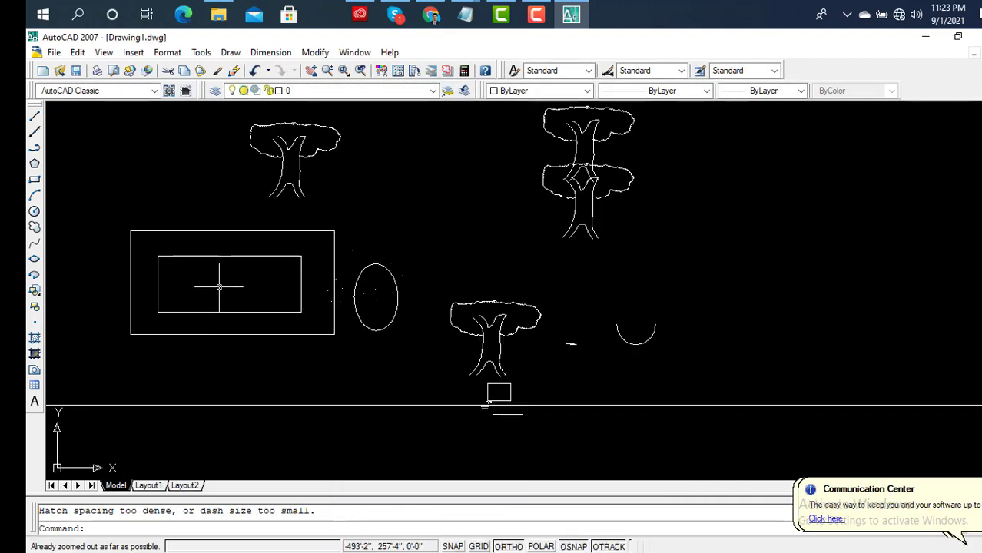
pyautogui.moveTo(219, 282); pyautogui.dragTo(414, 295, button='middle')
pyautogui.scroll(2, 414, 294)
pyautogui.scroll(1, 97, 268)
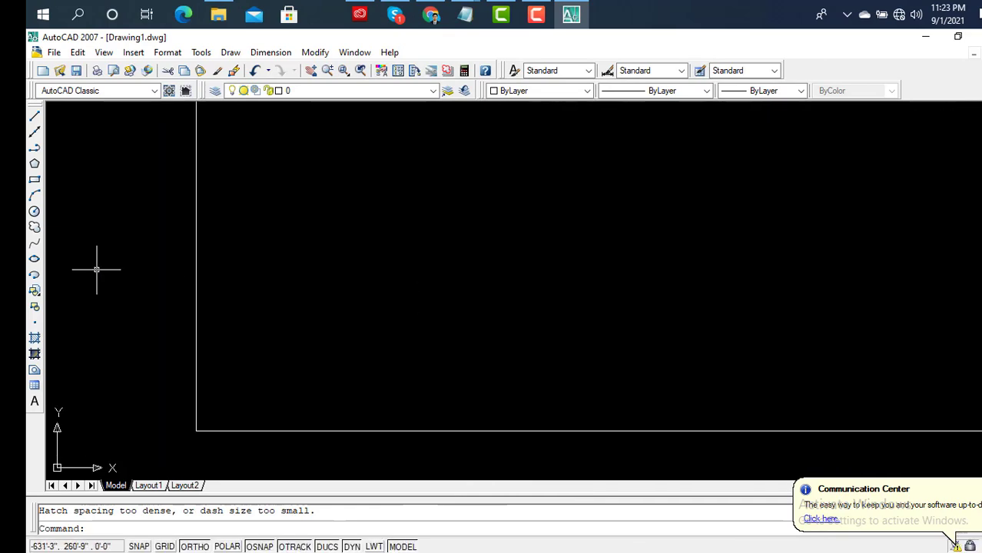
pyautogui.scroll(-3, 234, 309)
pyautogui.scroll(-1, 141, 303)
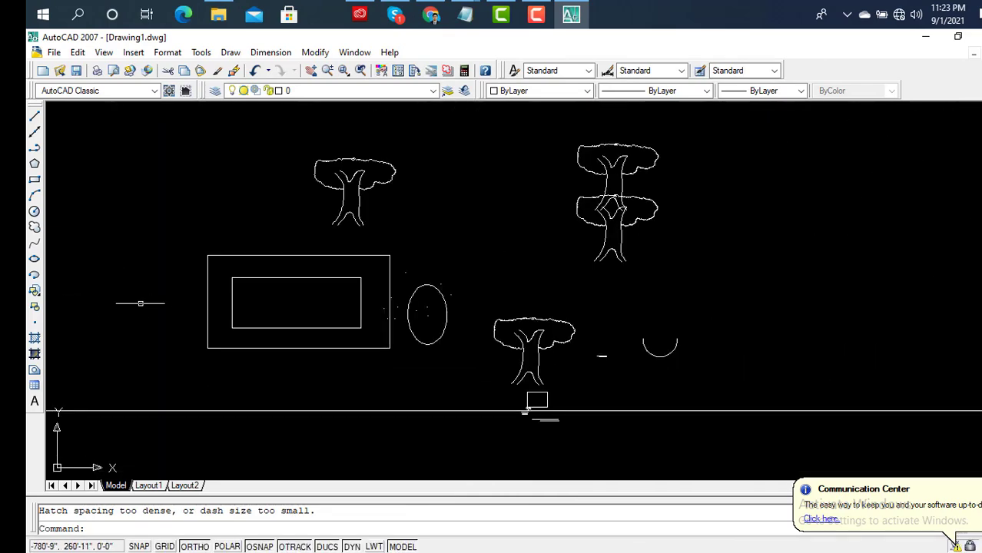
pyautogui.click(34, 338)
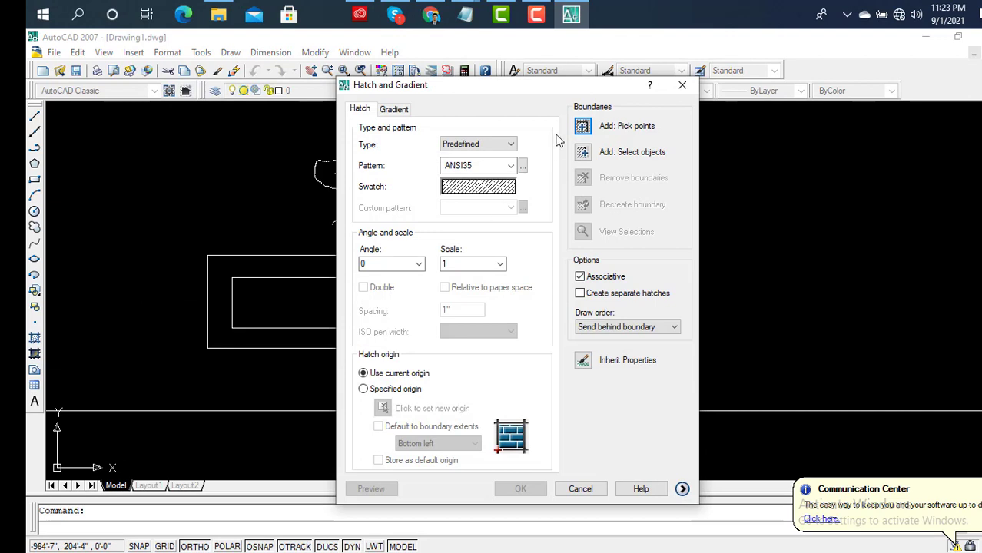
pyautogui.click(584, 129)
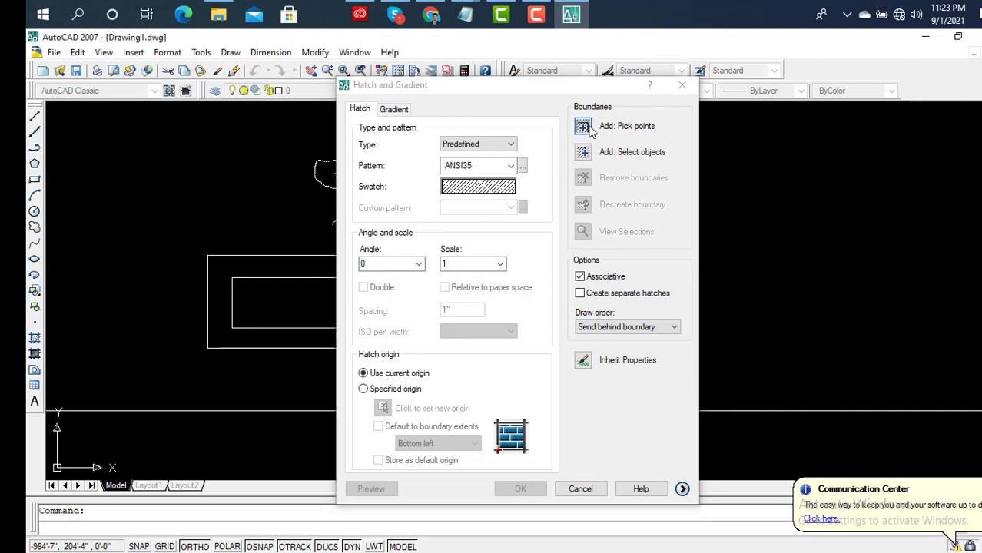
pyautogui.click(303, 309)
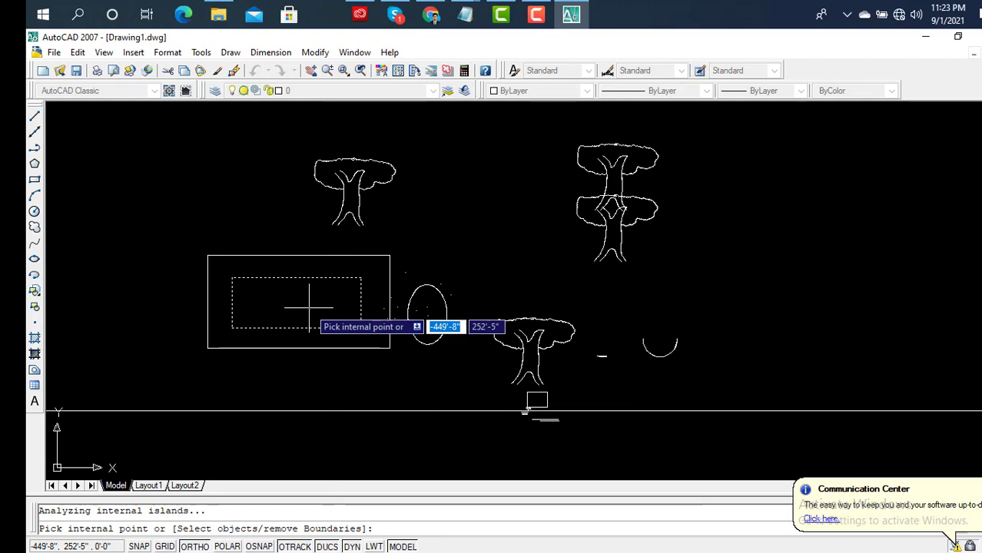
pyautogui.press('Return')
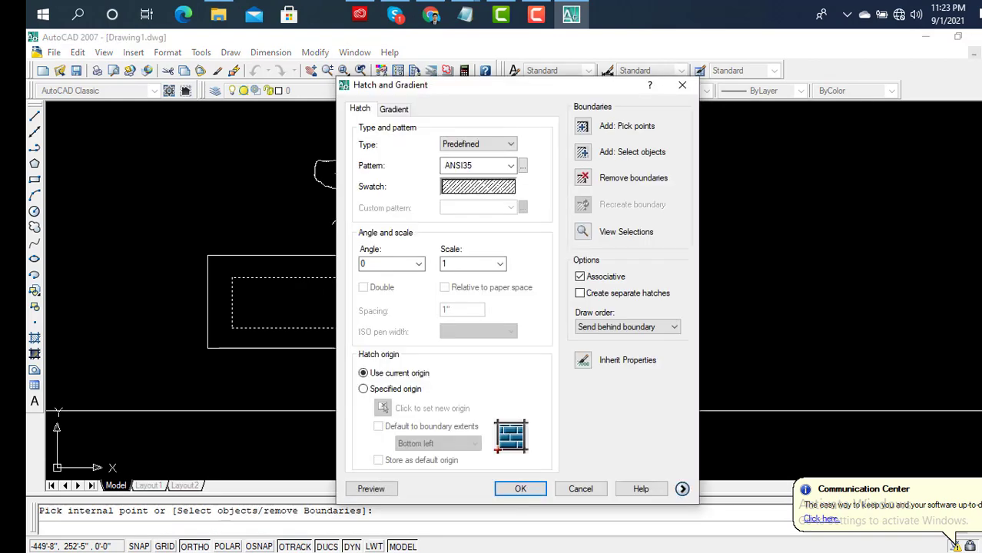
pyautogui.click(518, 488)
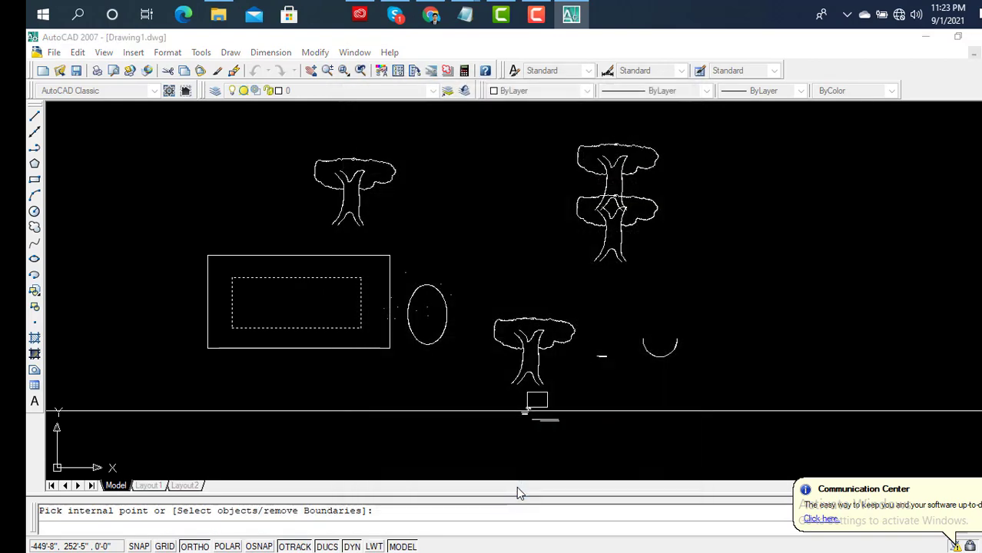
pyautogui.scroll(3, 328, 279)
pyautogui.scroll(-3, 318, 292)
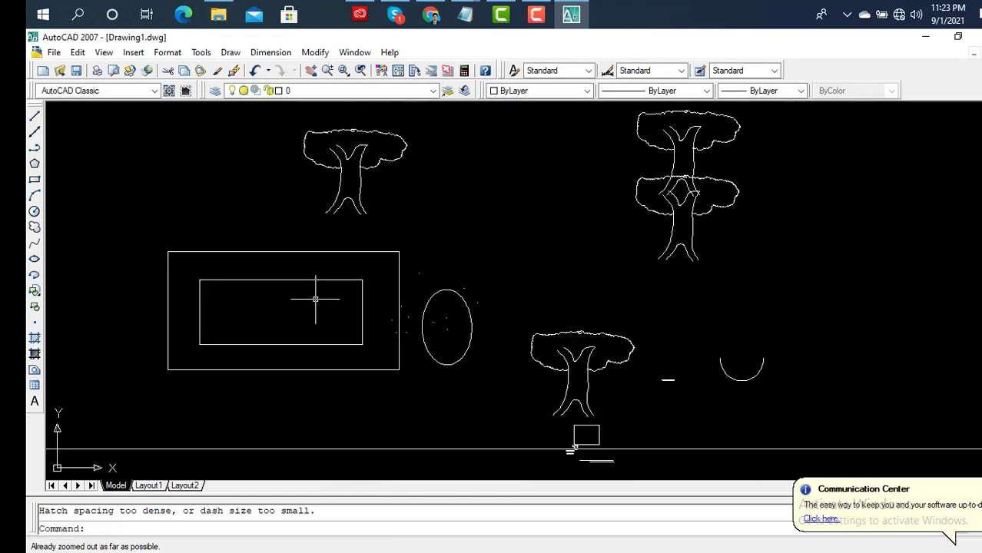
pyautogui.moveTo(318, 292); pyautogui.dragTo(411, 263, button='middle')
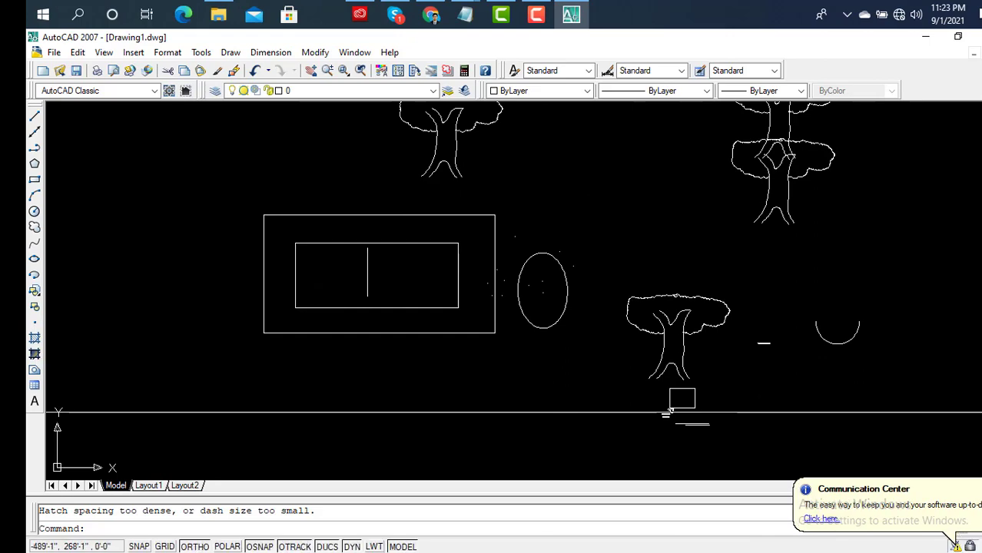
# Apply the ANSI35 hatch to the inner rectangle, picked via Select objects.
pyautogui.click(34, 338)
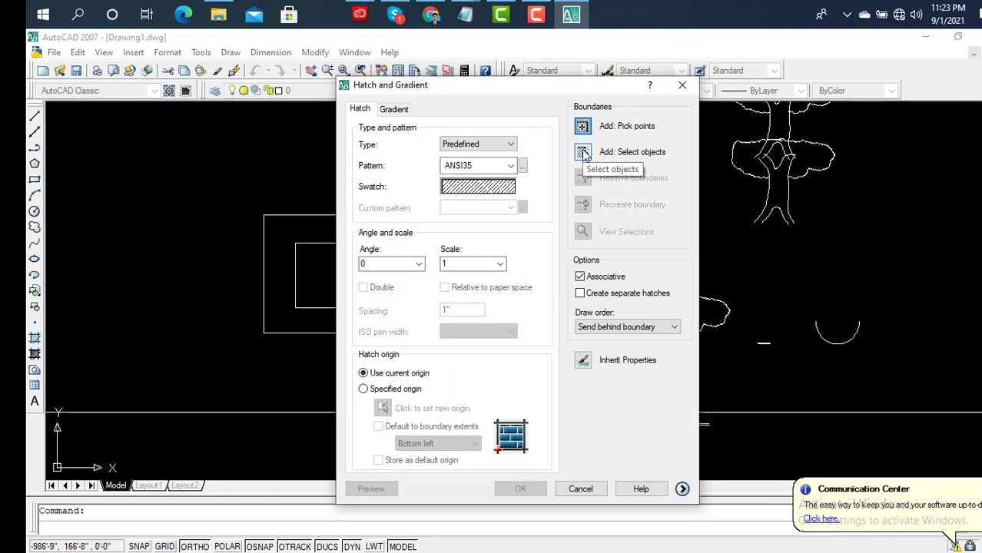
pyautogui.click(597, 156)
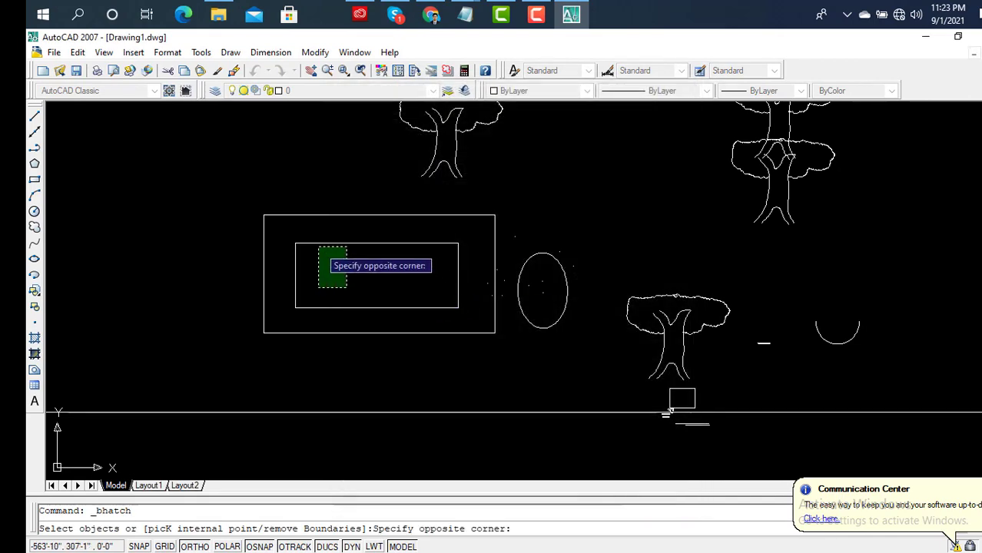
pyautogui.click(318, 241)
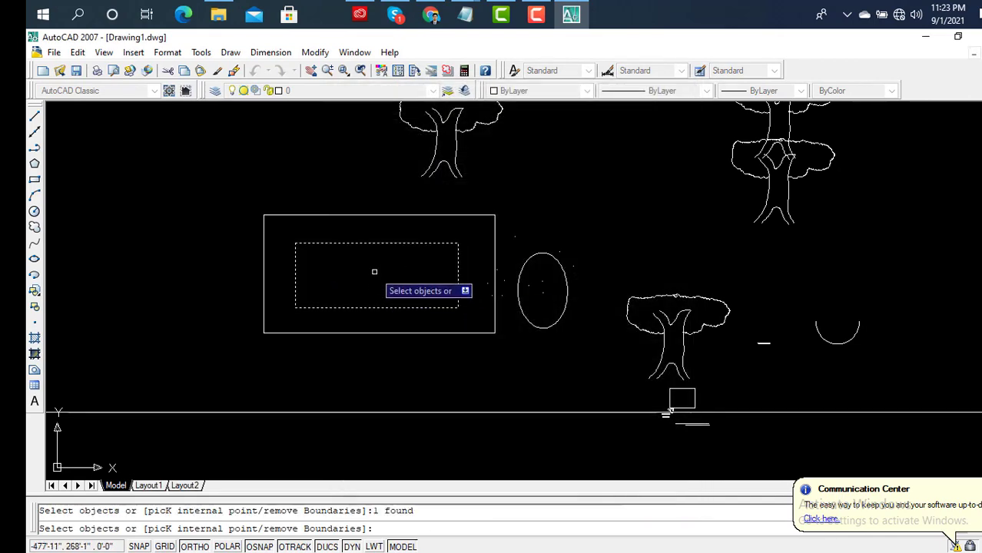
pyautogui.press('Return')
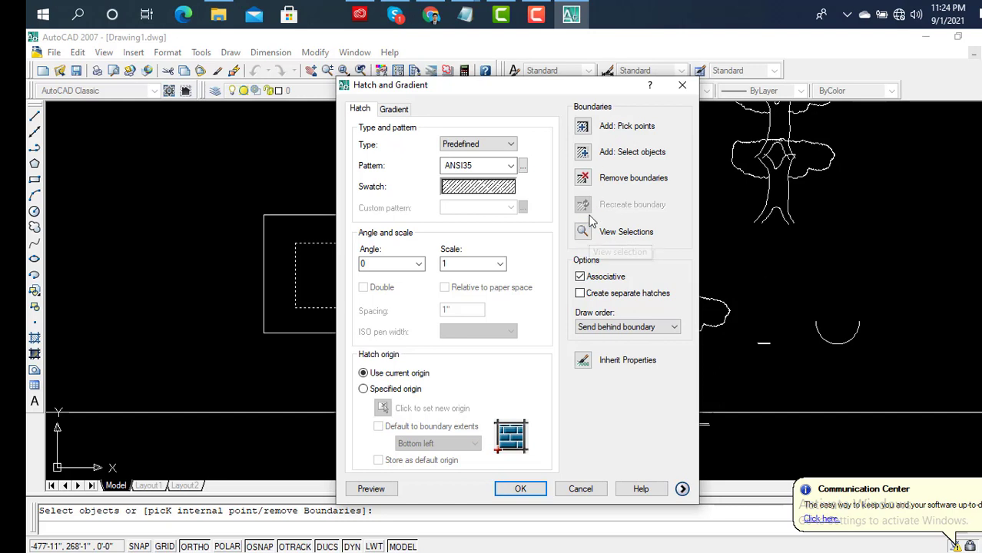
pyautogui.click(520, 489)
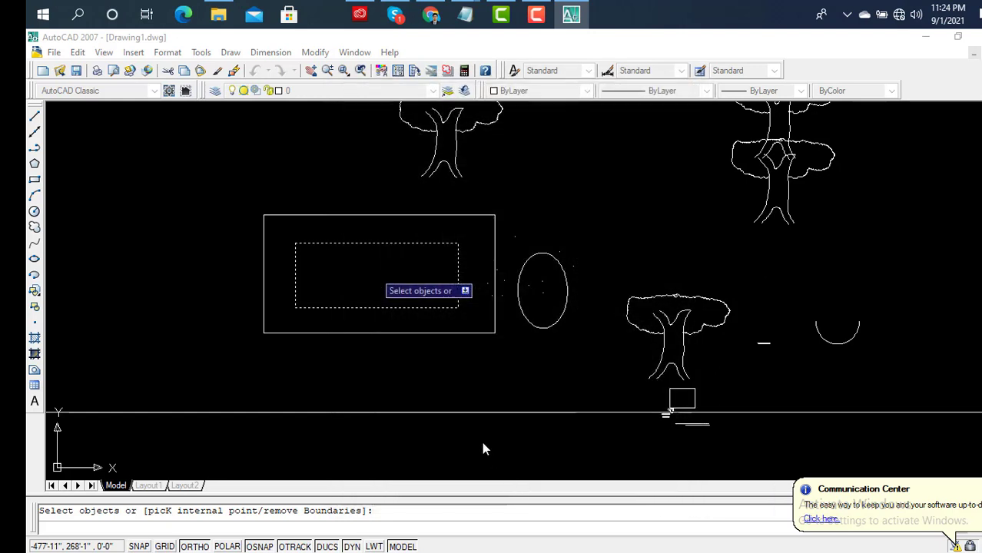
# Clear the empty selection and bring up the Hatch and Gradient settings for a gradient fill.
pyautogui.click(401, 293)
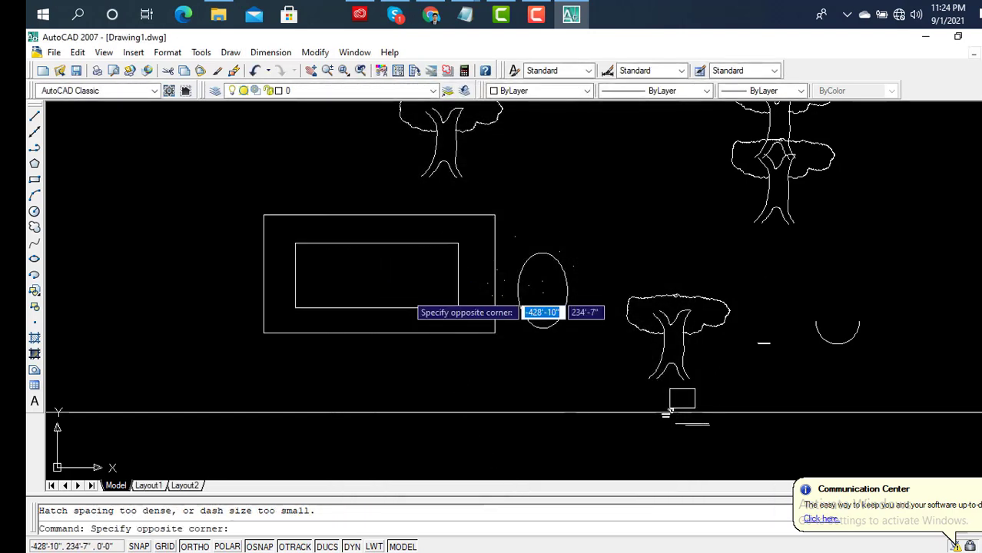
pyautogui.click(401, 293)
pyautogui.click(403, 292)
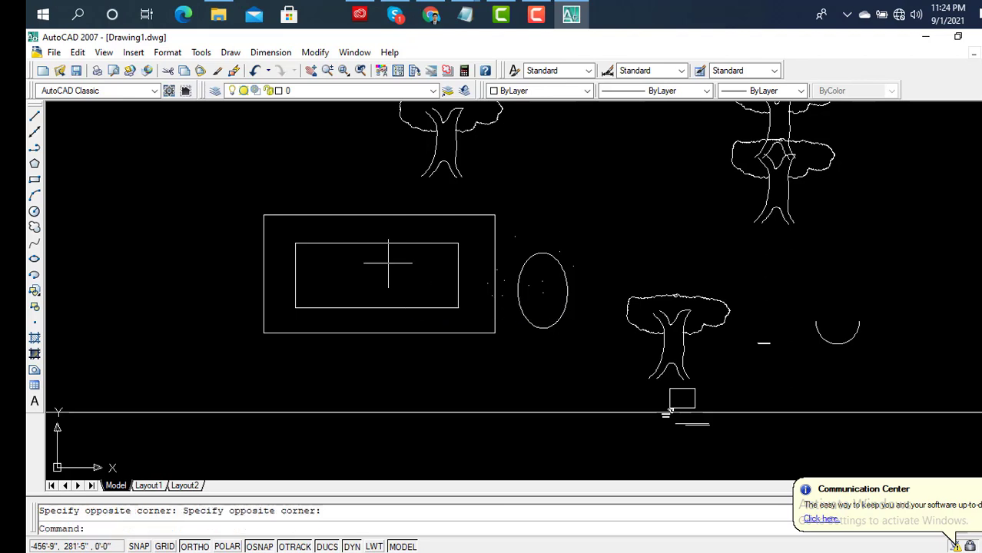
pyautogui.click(35, 355)
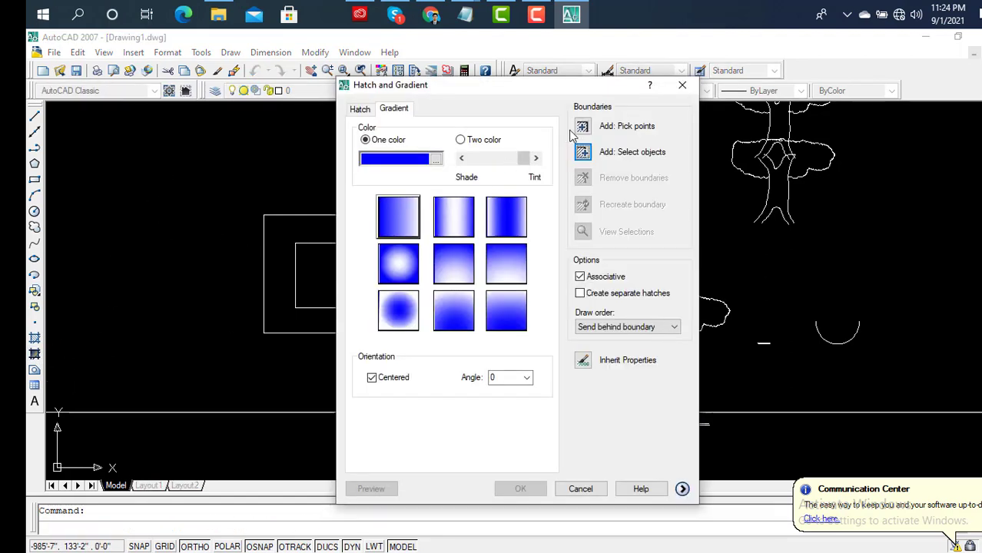
# Pick the inner rectangle as the boundary and fill it with a blue one-colour gradient swatch.
pyautogui.click(592, 128)
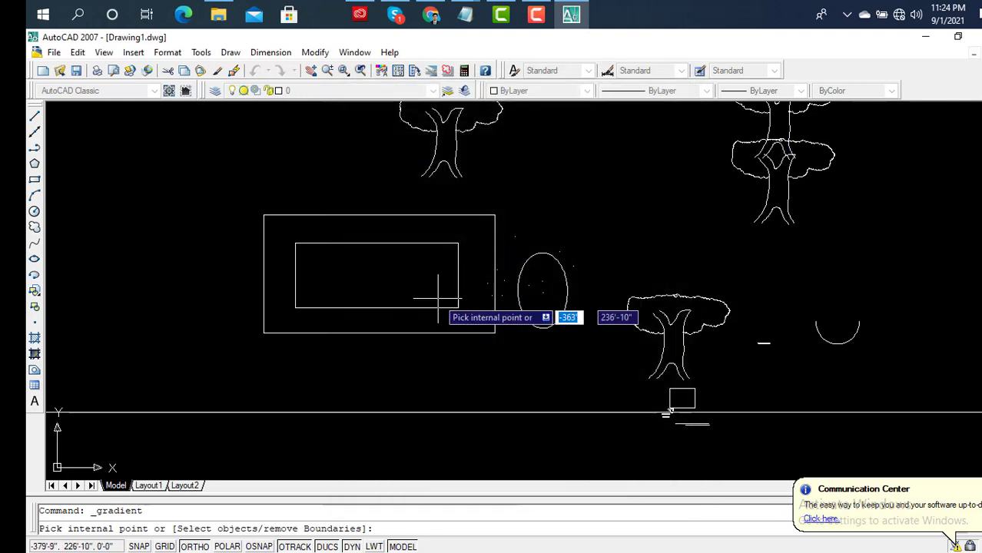
pyautogui.click(385, 288)
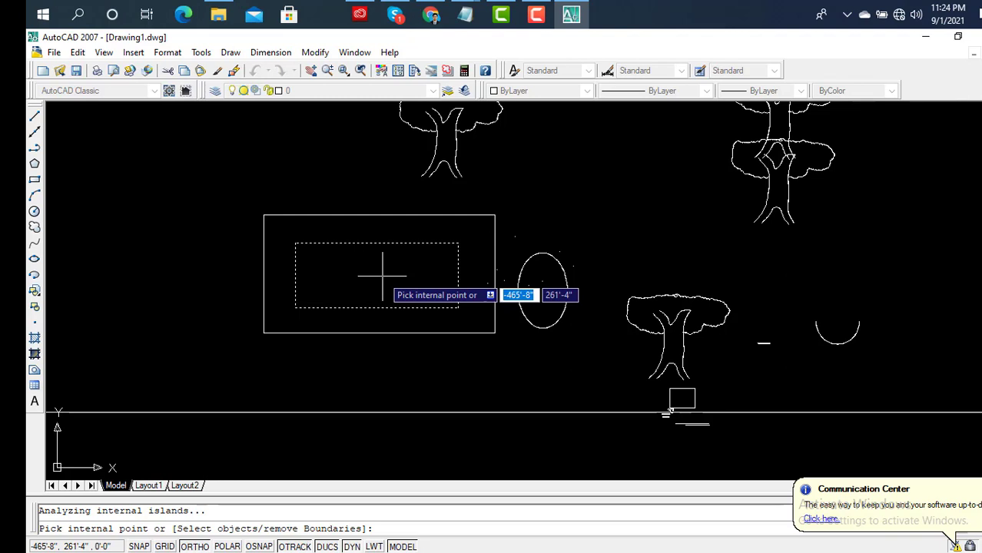
pyautogui.write('1')
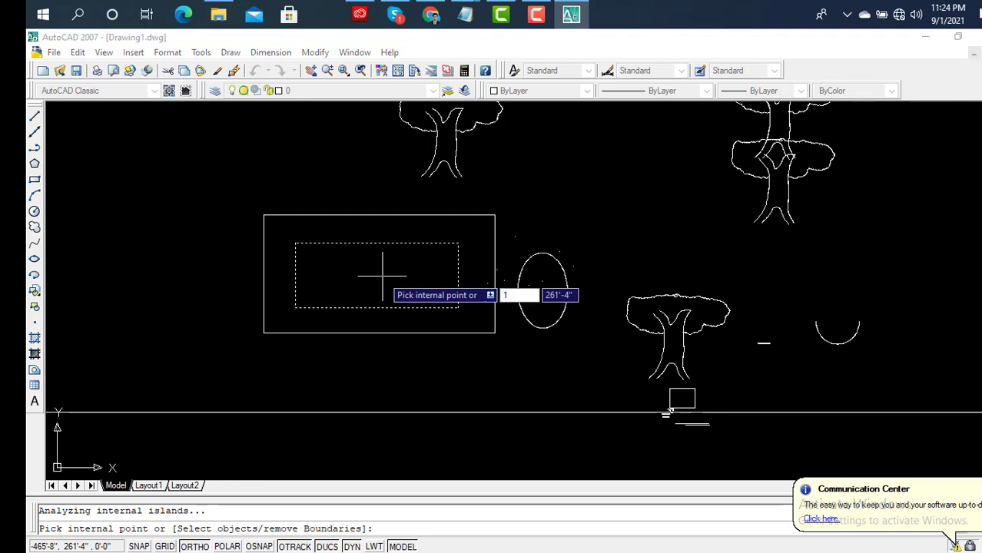
pyautogui.press('Return')
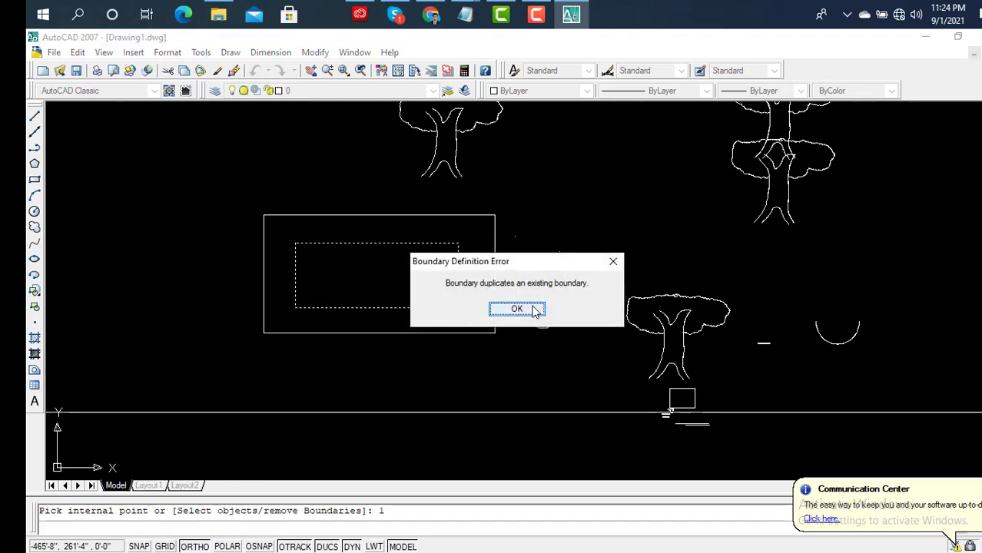
pyautogui.click(531, 311)
pyautogui.click(442, 305)
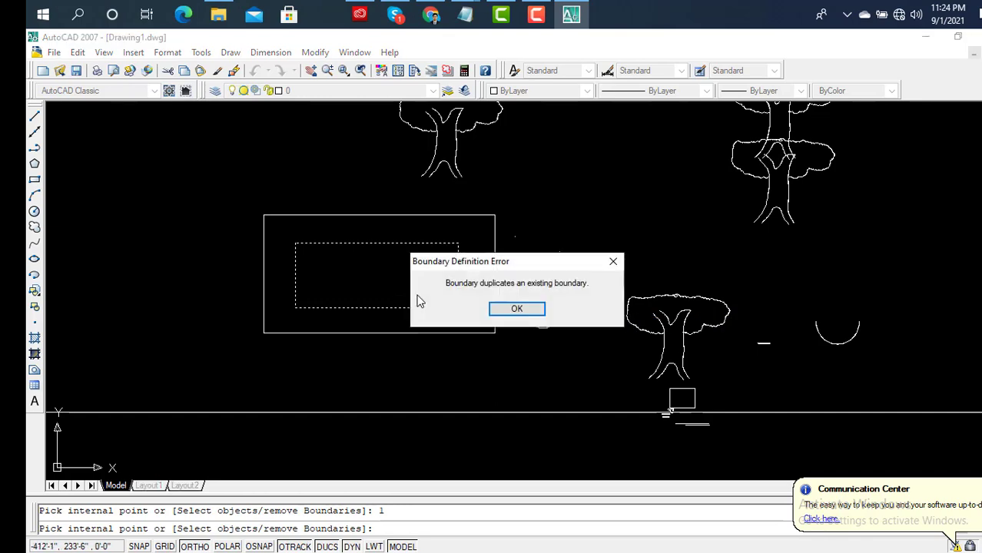
pyautogui.press('Return')
pyautogui.press('Return')
pyautogui.click(460, 309)
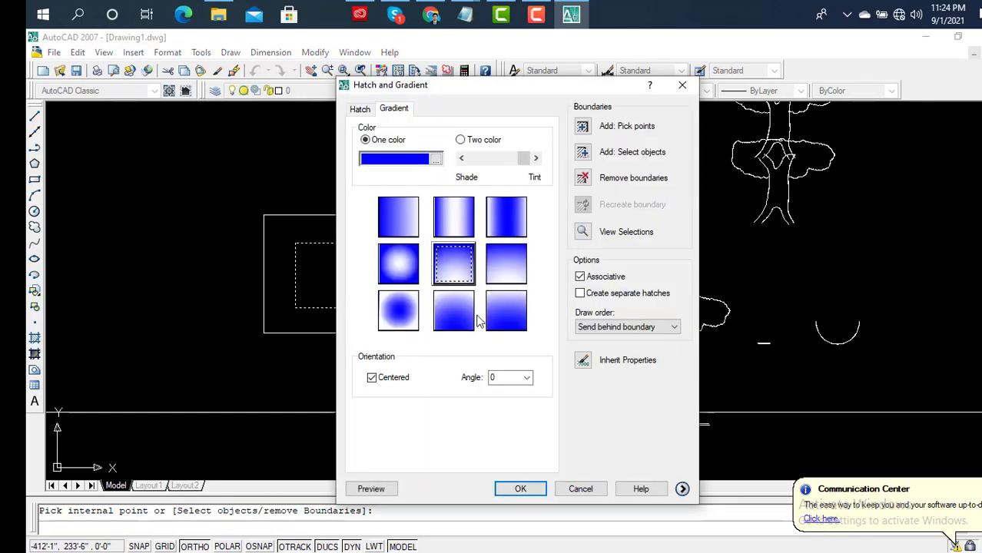
pyautogui.click(520, 488)
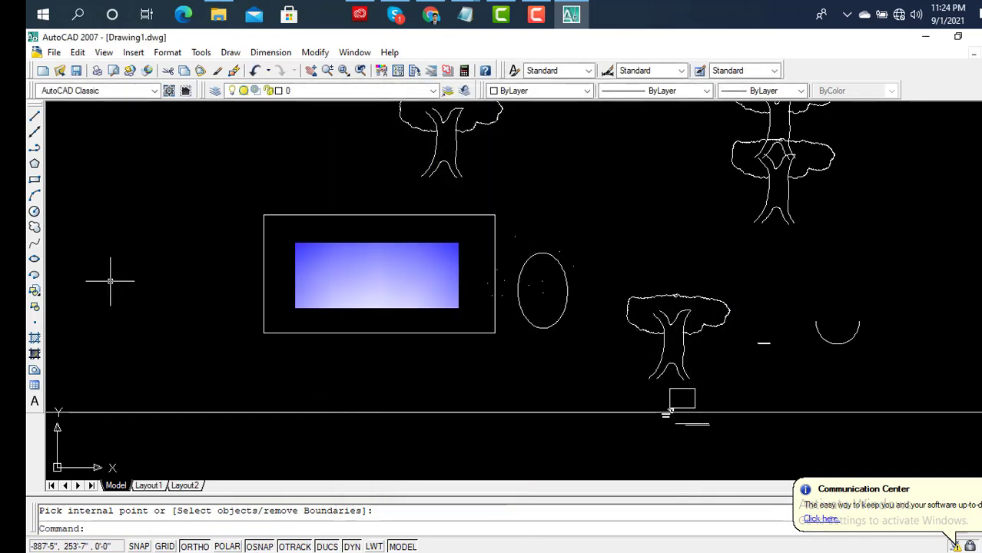
pyautogui.click(33, 180)
# Pan left, draw a new rectangle beside the gradient-filled pair, and open Hatch and Gradient.
pyautogui.moveTo(176, 307); pyautogui.dragTo(404, 371, button='middle')
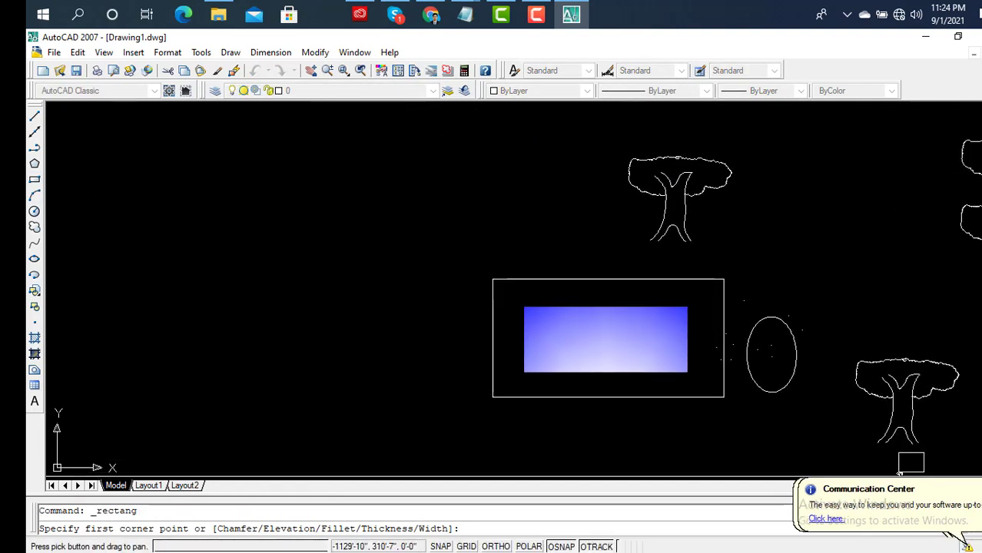
pyautogui.click(185, 235)
pyautogui.click(387, 317)
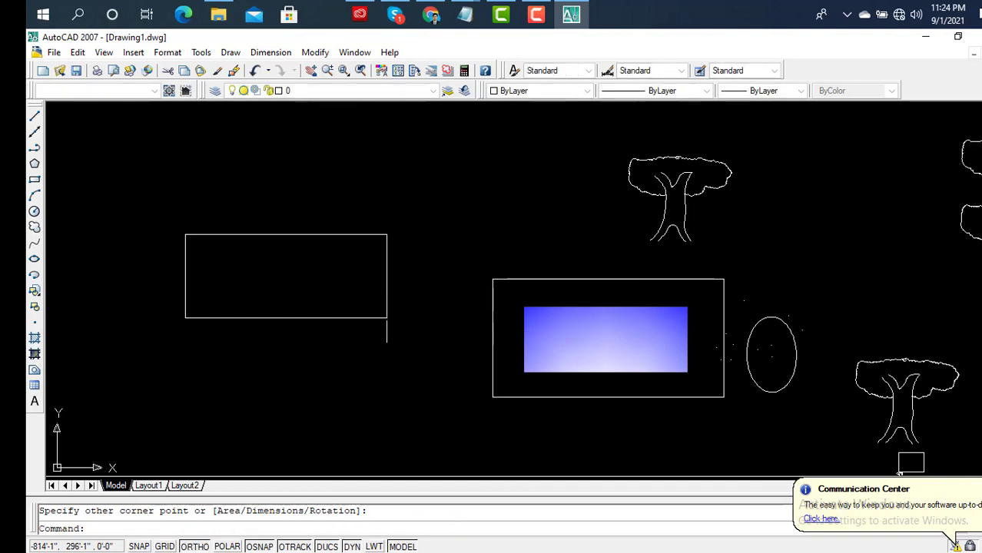
pyautogui.click(34, 338)
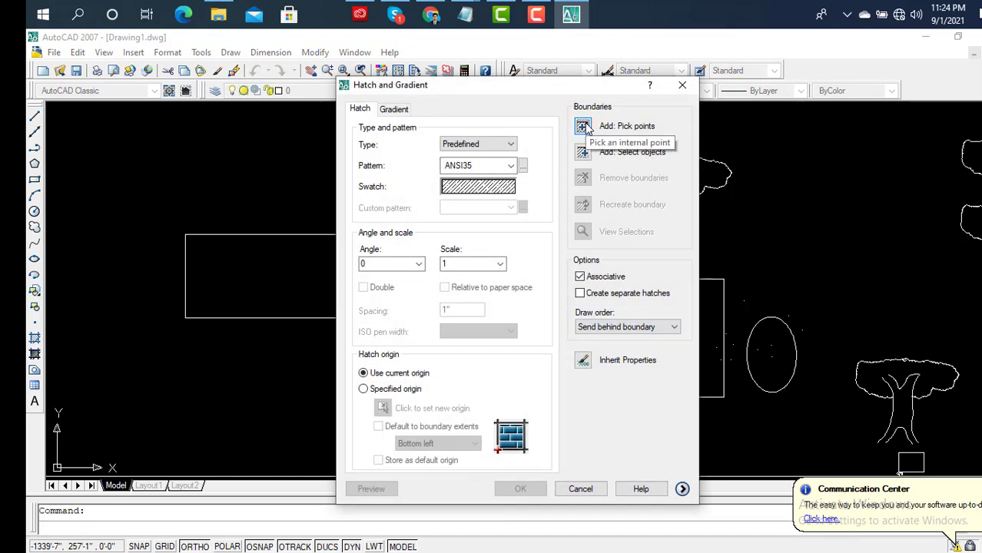
# Pick inside the left rectangle as the hatch boundary, keeping Predefined type and ANSI35 pattern.
pyautogui.click(584, 128)
pyautogui.click(291, 259)
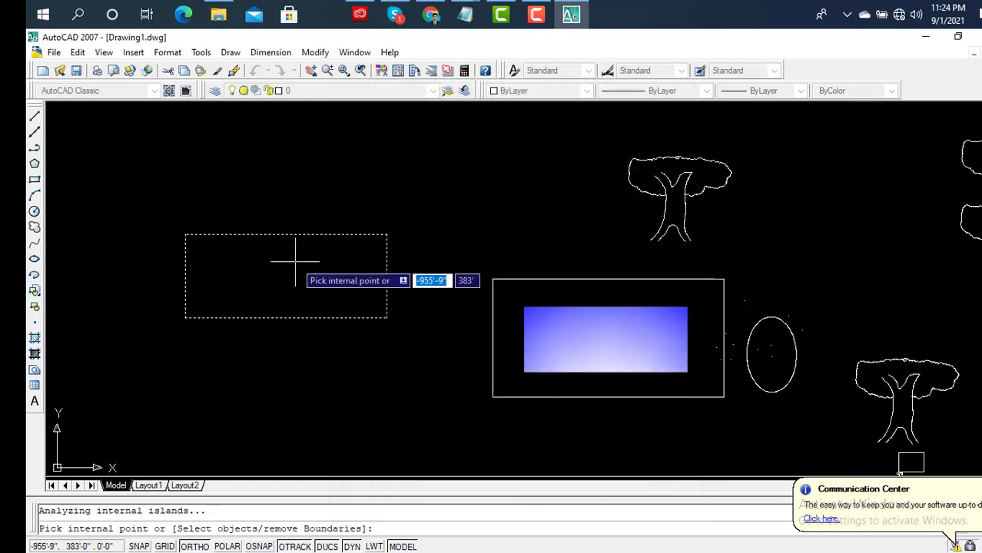
pyautogui.press('Return')
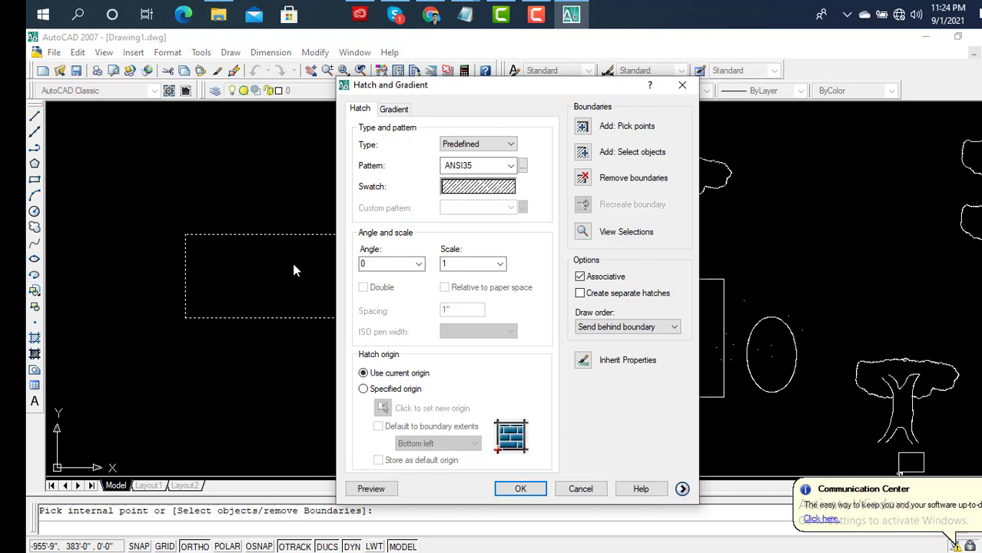
pyautogui.click(481, 146)
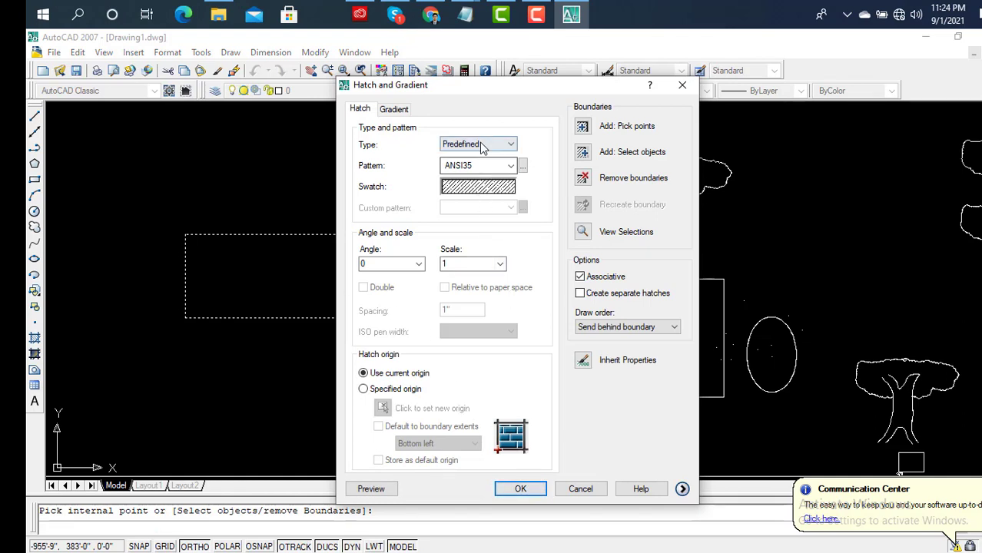
pyautogui.click(480, 157)
pyautogui.click(484, 165)
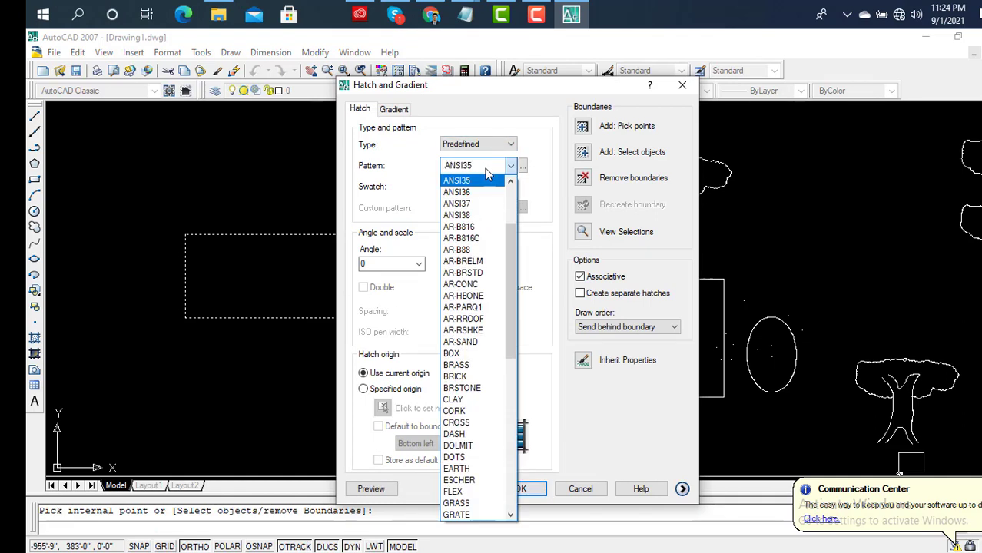
pyautogui.click(480, 182)
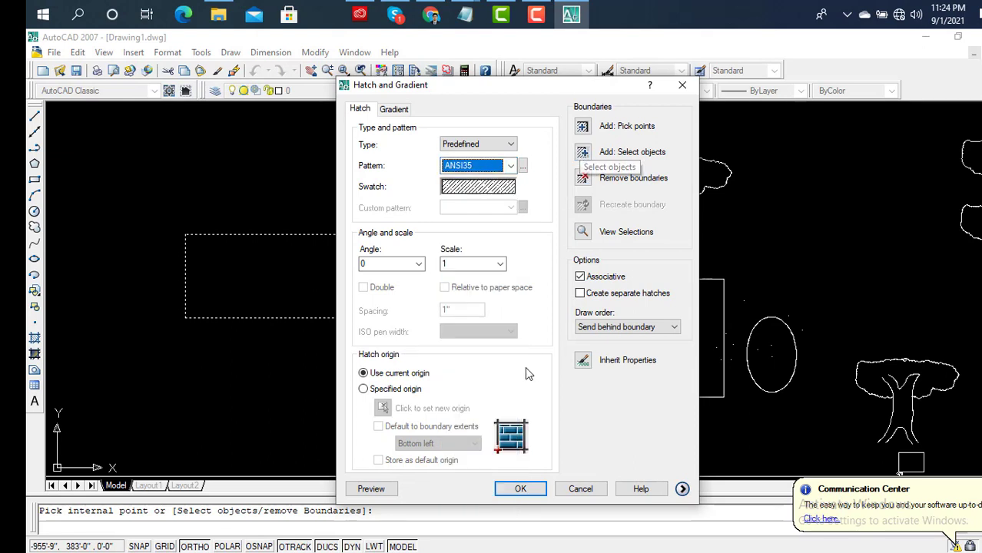
# Apply the ANSI35 hatch, dismiss the too-dense rejection, and shift the view so the rectangles sit higher.
pyautogui.click(527, 487)
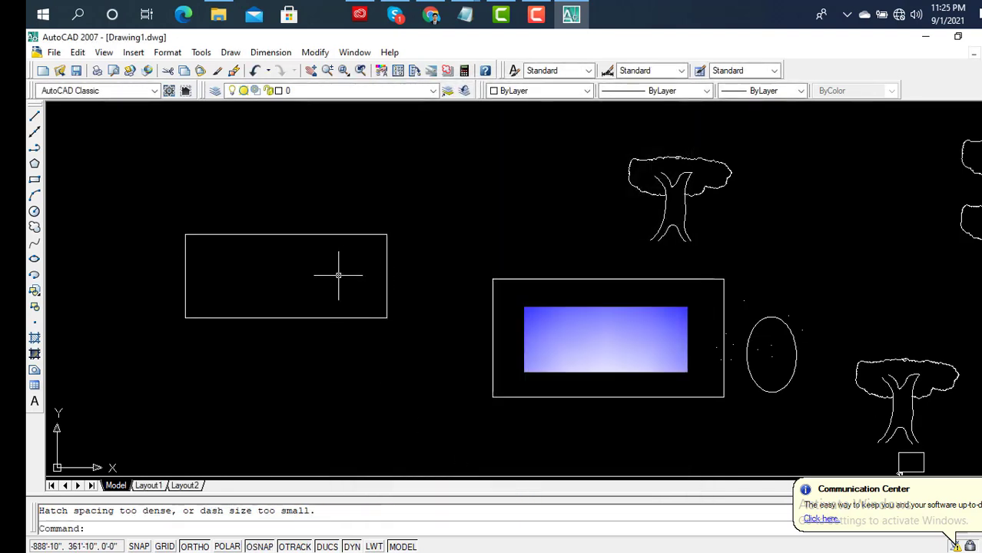
pyautogui.click(339, 274)
pyautogui.click(343, 274)
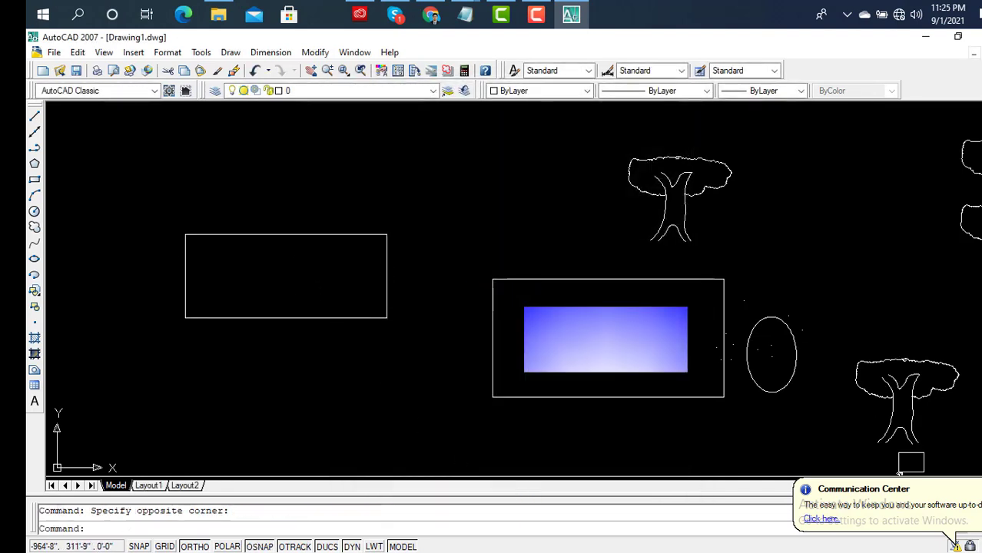
pyautogui.scroll(-2, 300, 343)
pyautogui.moveTo(300, 343); pyautogui.dragTo(360, 263, button='middle')
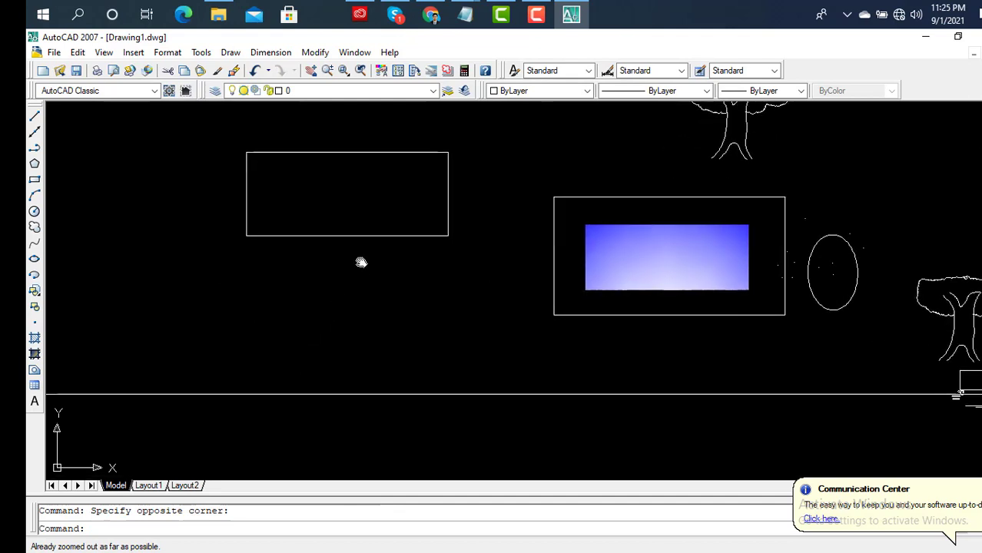
# Fill the left rectangle with the left-to-right linear blue-to-white gradient swatch.
pyautogui.click(35, 354)
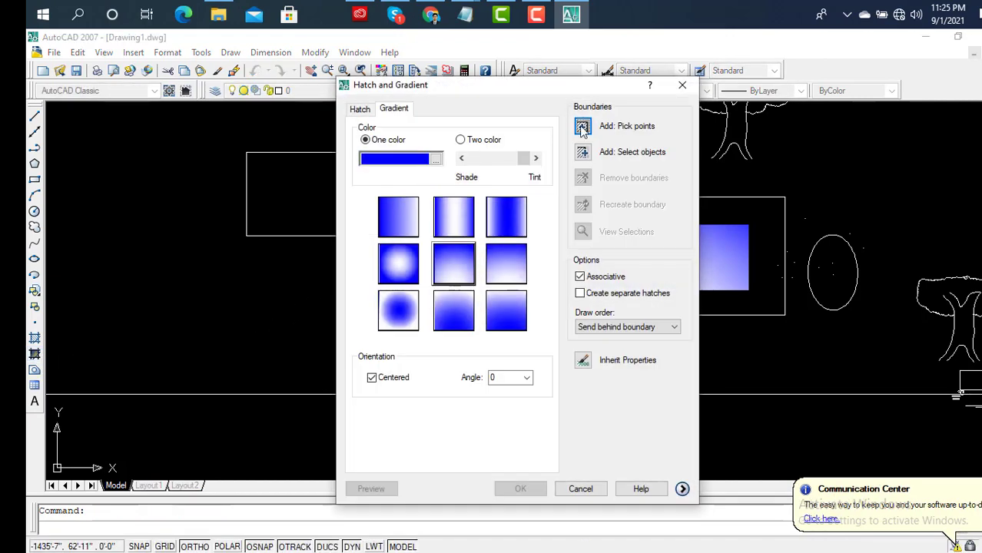
pyautogui.click(584, 127)
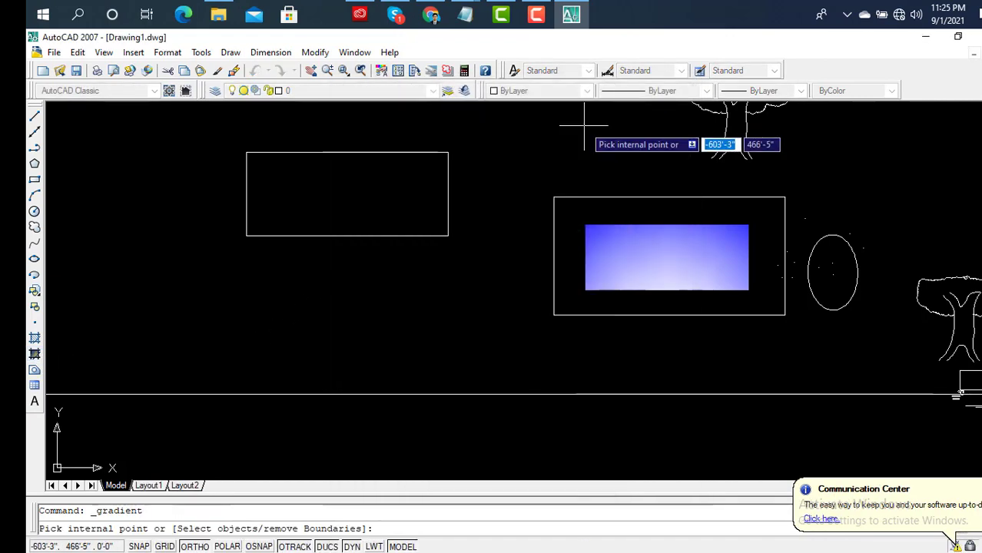
pyautogui.click(355, 195)
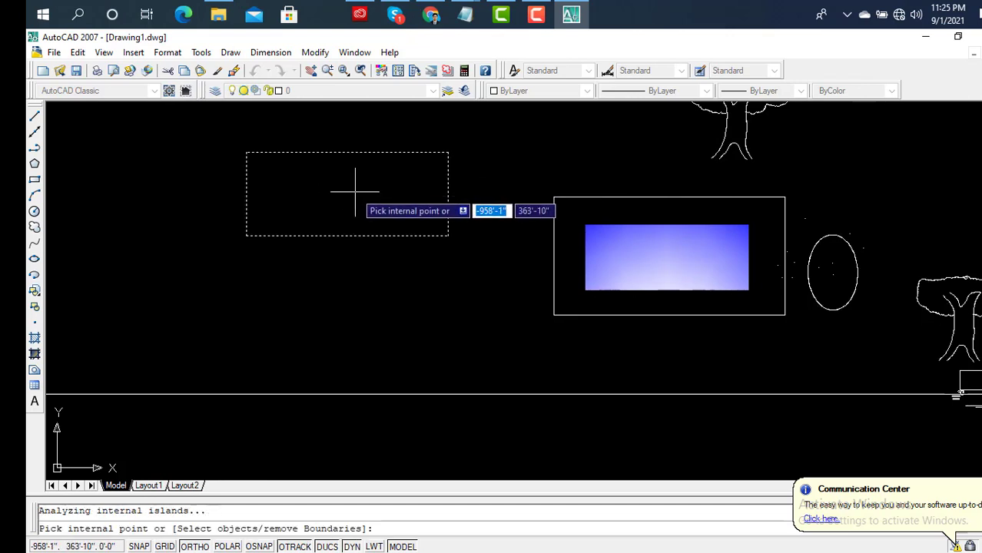
pyautogui.press('Return')
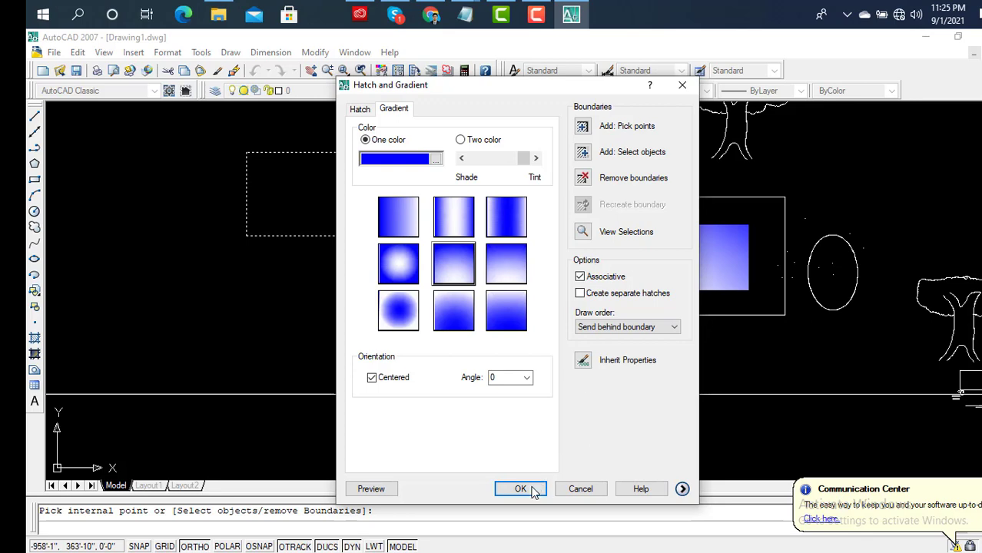
pyautogui.click(408, 216)
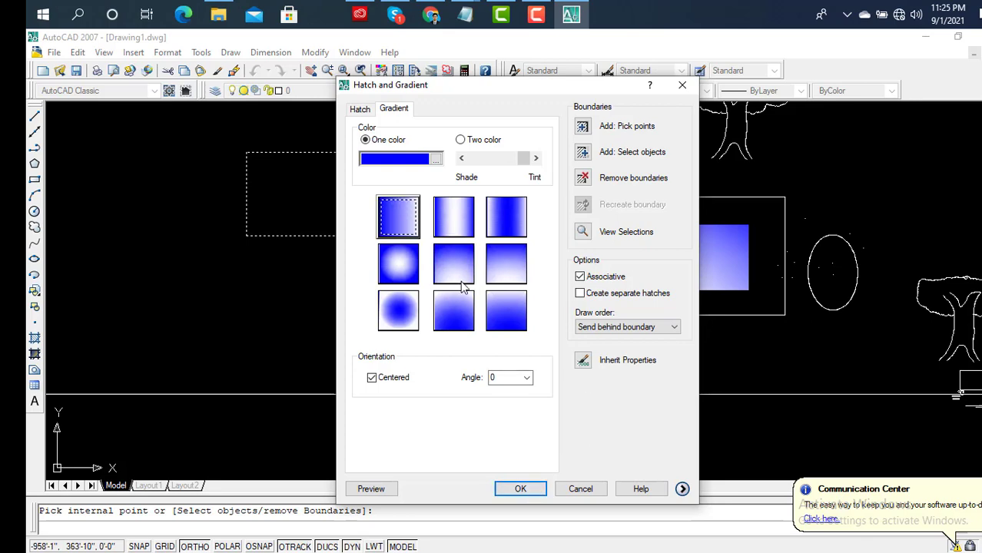
pyautogui.click(520, 490)
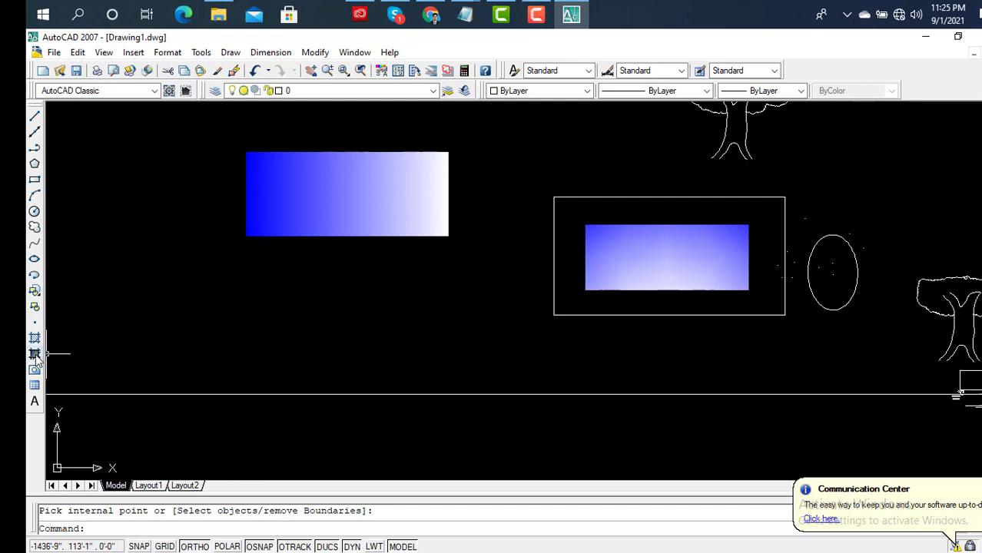
pyautogui.click(34, 180)
# Draw a new rectangle below the gradient rectangle and bring up the hatch settings.
pyautogui.click(159, 297)
pyautogui.click(367, 359)
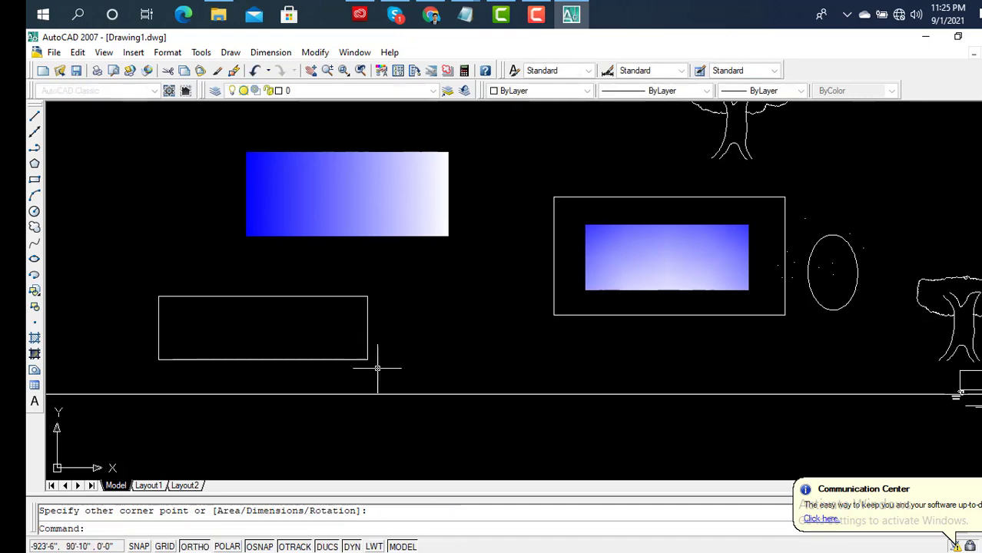
pyautogui.click(34, 338)
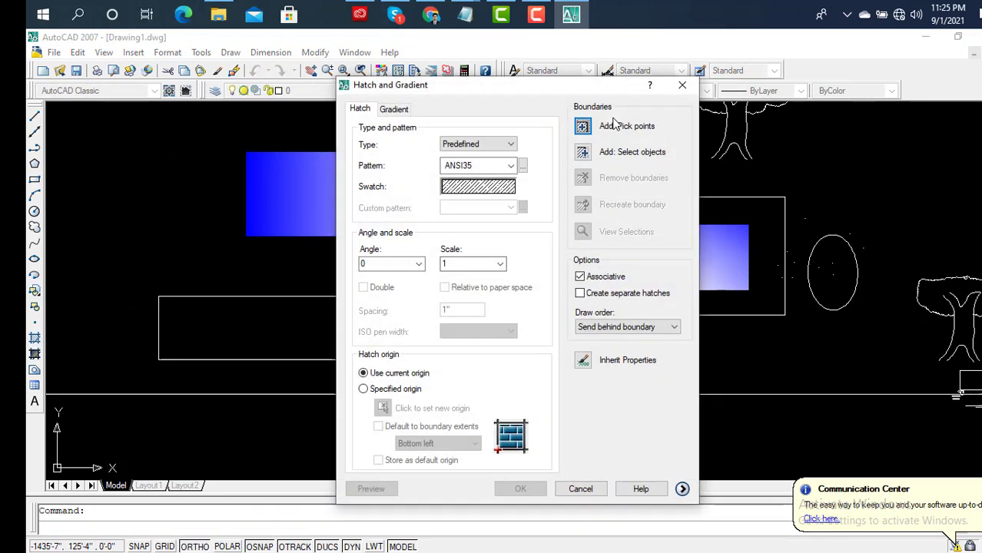
# Pick the lower rectangle and apply the ANSI36 pattern, which is rejected as too dense.
pyautogui.click(584, 128)
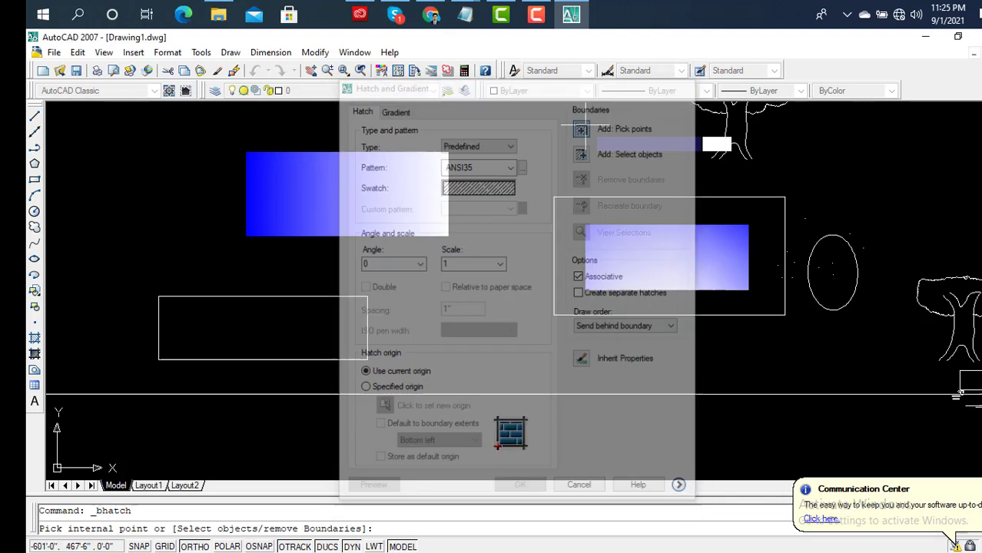
pyautogui.click(295, 325)
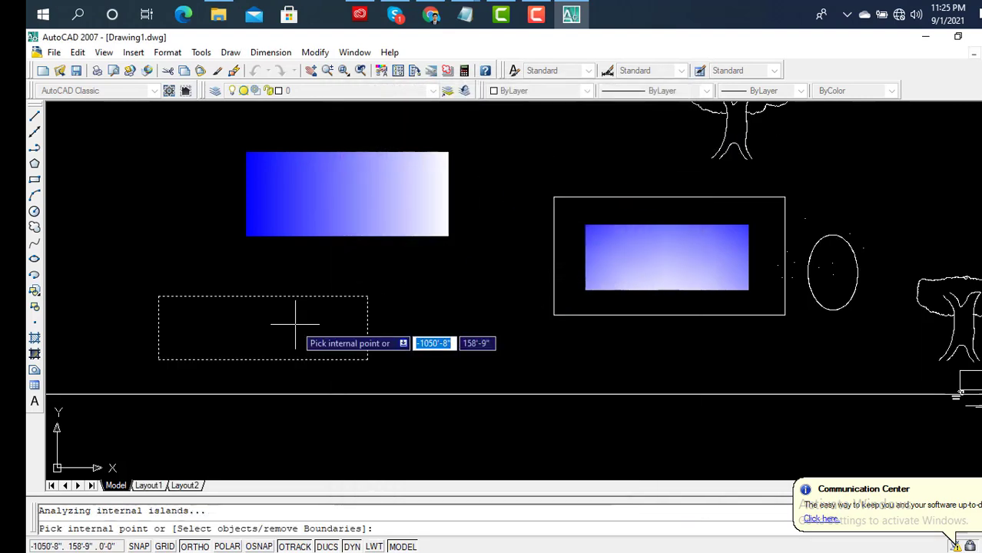
pyautogui.press('Return')
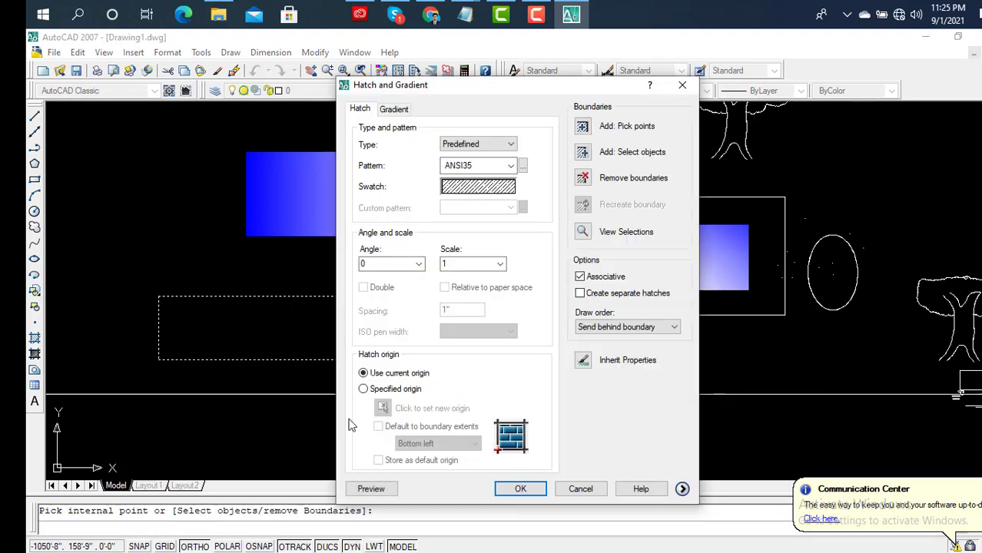
pyautogui.click(472, 189)
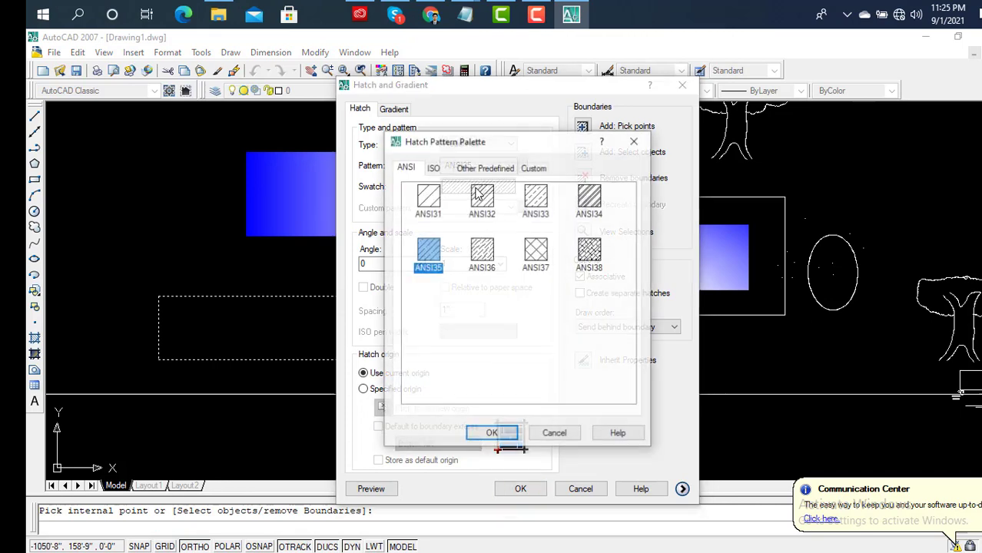
pyautogui.click(479, 251)
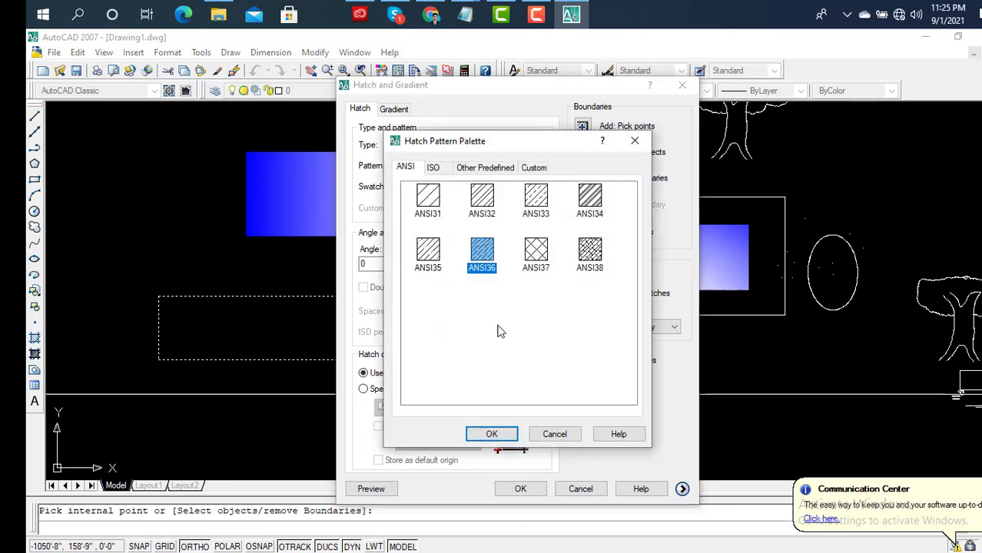
pyautogui.click(495, 432)
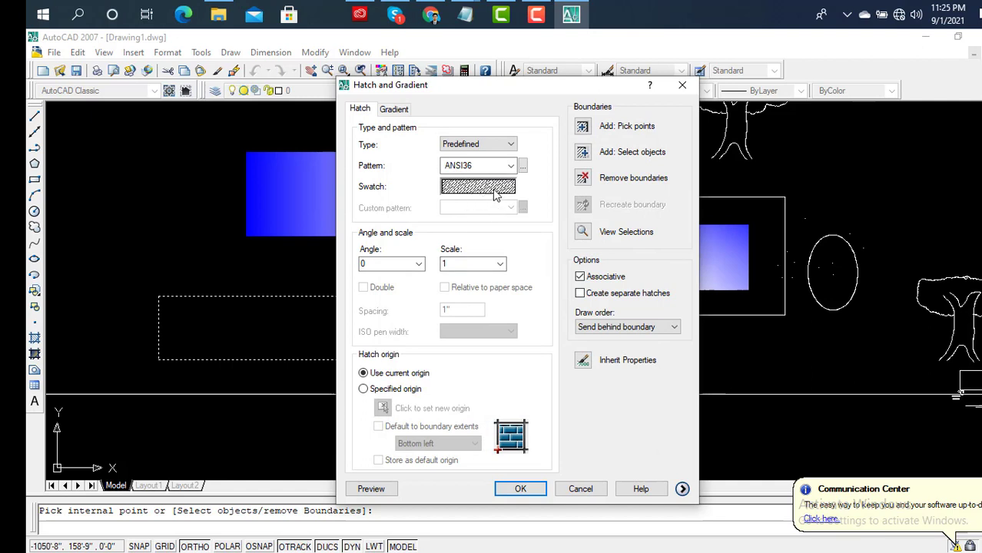
pyautogui.click(520, 489)
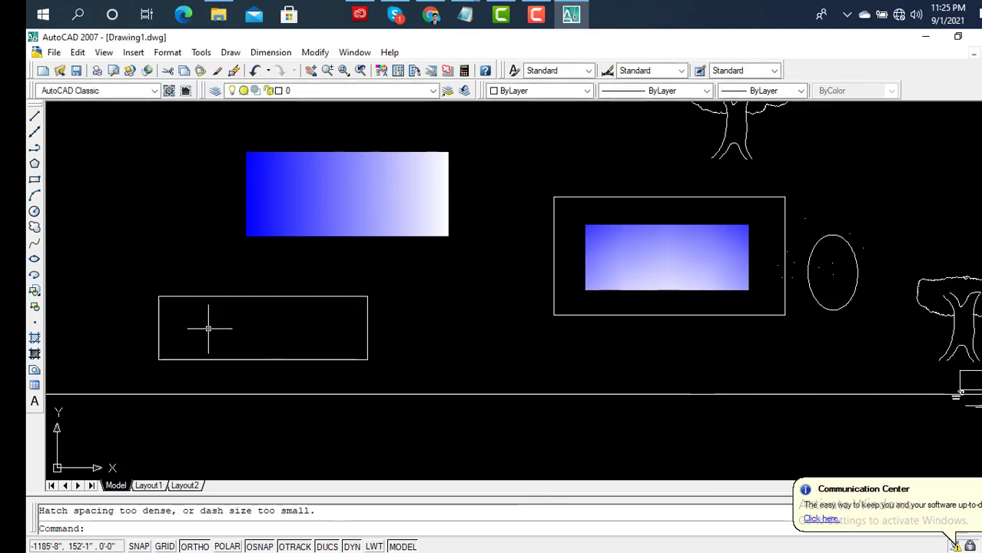
# Insert an empty table with 5 columns and 1 data row into the drawing.
pyautogui.moveTo(365, 234); pyautogui.dragTo(401, 390, button='middle')
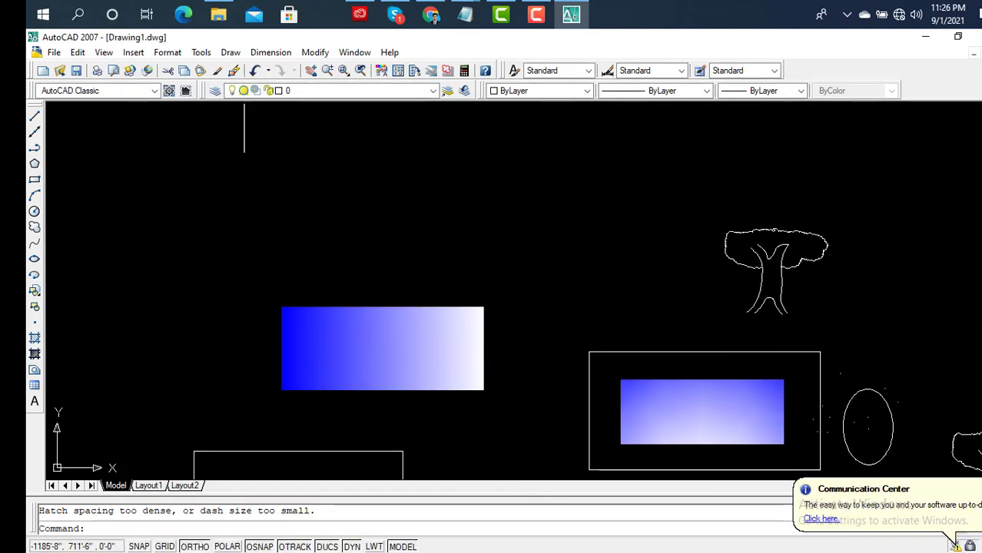
pyautogui.click(34, 387)
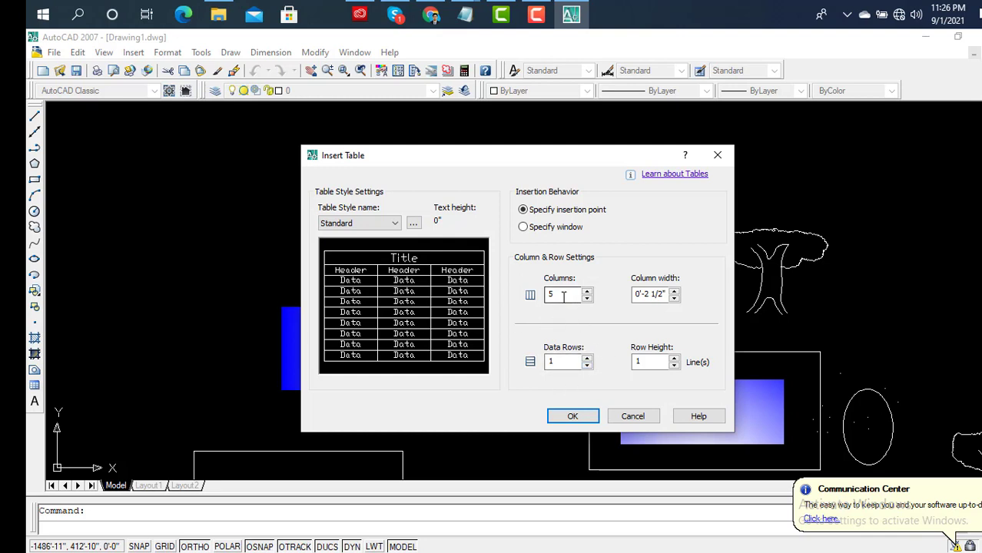
pyautogui.click(558, 361)
pyautogui.click(572, 415)
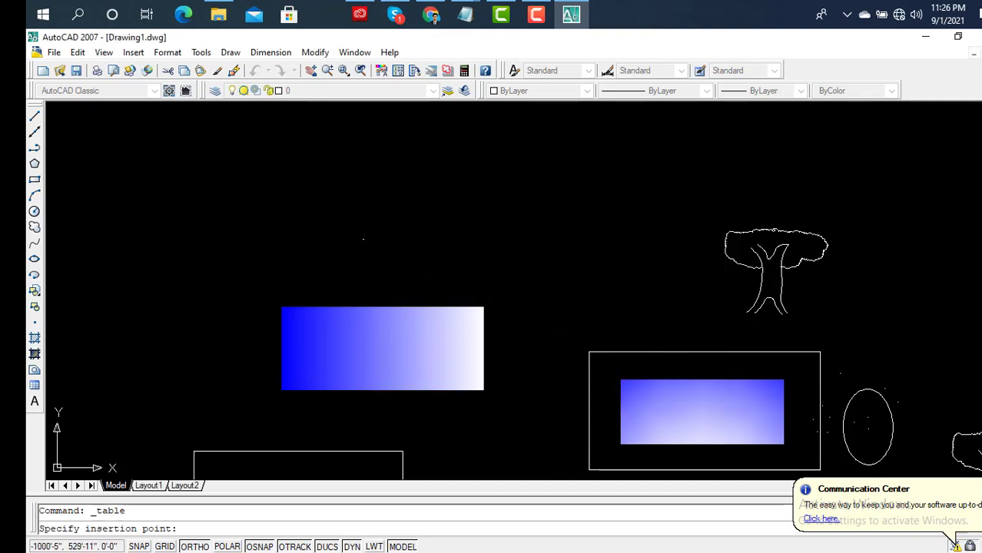
pyautogui.click(363, 239)
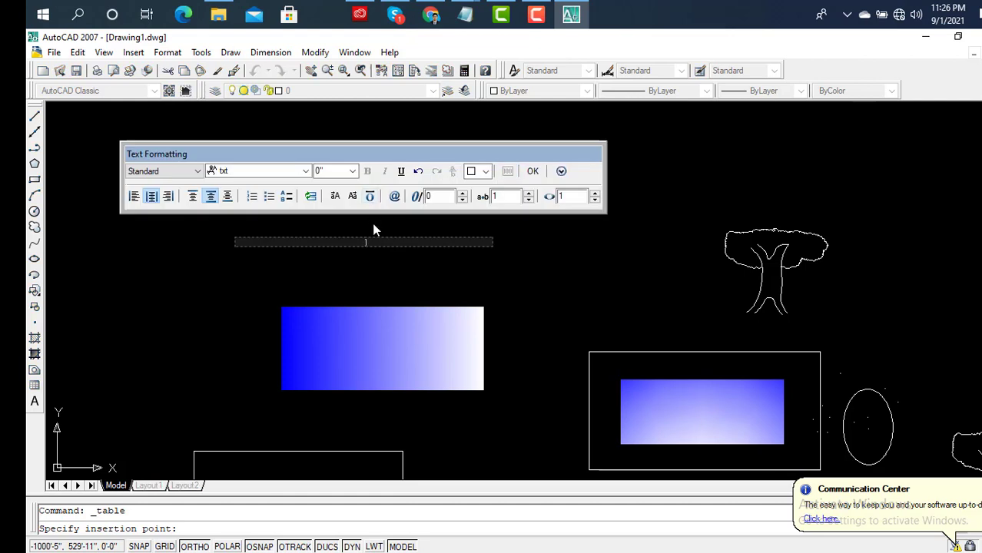
# Leave the title cell and zoom and pan to centre the new table.
pyautogui.scroll(3, 376, 237)
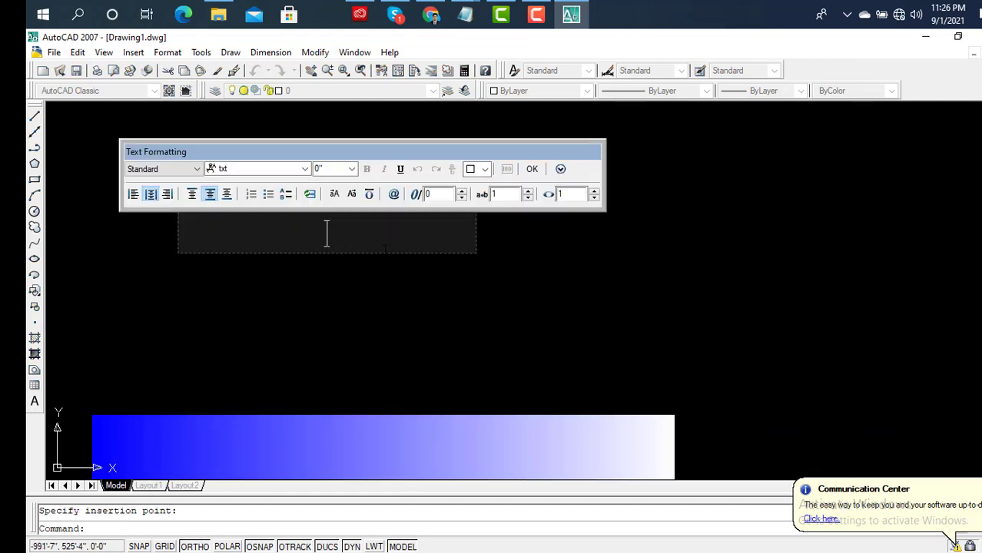
pyautogui.scroll(-3, 384, 253)
pyautogui.click(384, 253)
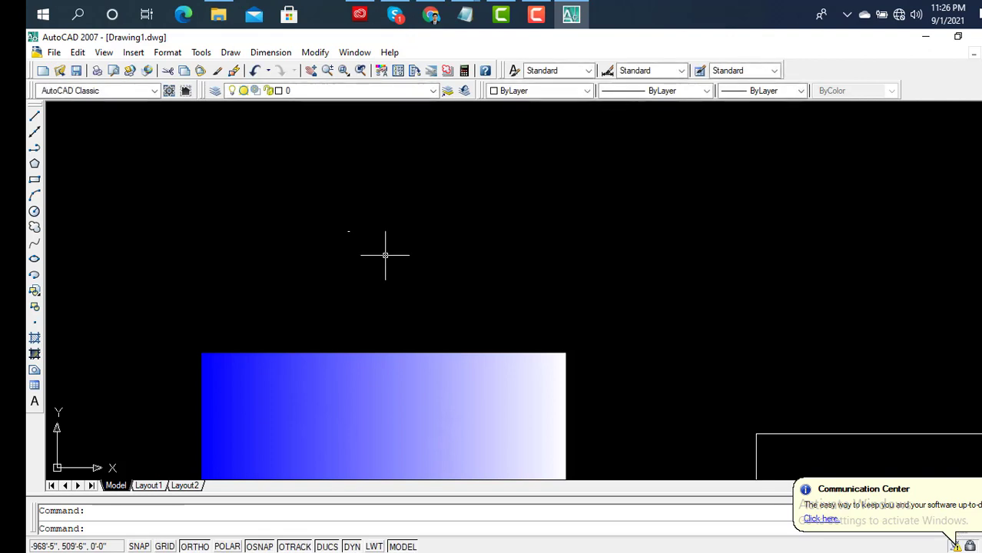
pyautogui.press('Escape')
pyautogui.scroll(5, 345, 230)
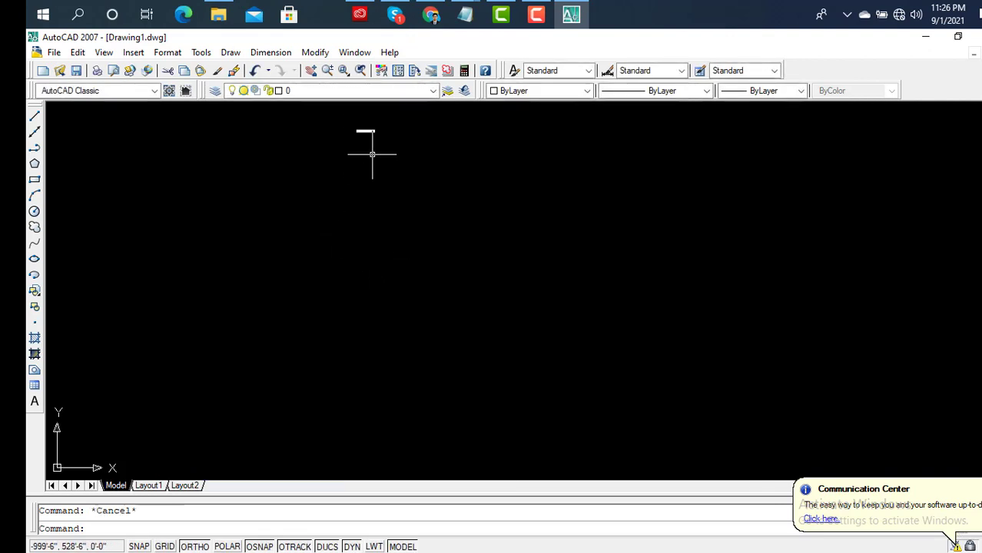
pyautogui.moveTo(372, 155); pyautogui.dragTo(407, 261, button='middle')
pyautogui.scroll(2, 441, 333)
pyautogui.scroll(4, 394, 322)
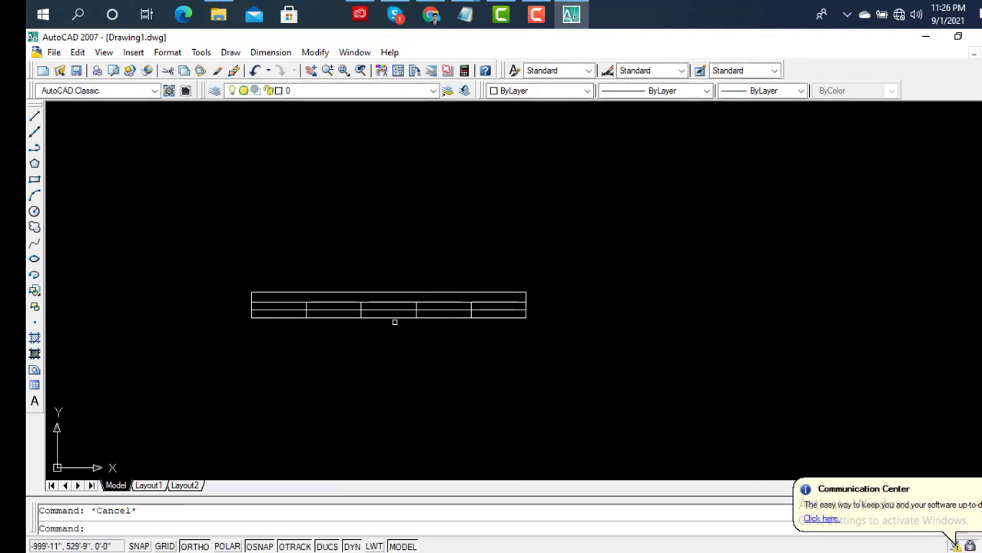
pyautogui.scroll(3, 330, 326)
pyautogui.scroll(-3, 329, 311)
pyautogui.moveTo(328, 311)
pyautogui.mouseDown(button='middle')
pyautogui.moveTo(425, 319)
pyautogui.moveTo(393, 239)
pyautogui.mouseUp(button='middle')
pyautogui.scroll(3, 410, 315)
pyautogui.scroll(2, 411, 315)
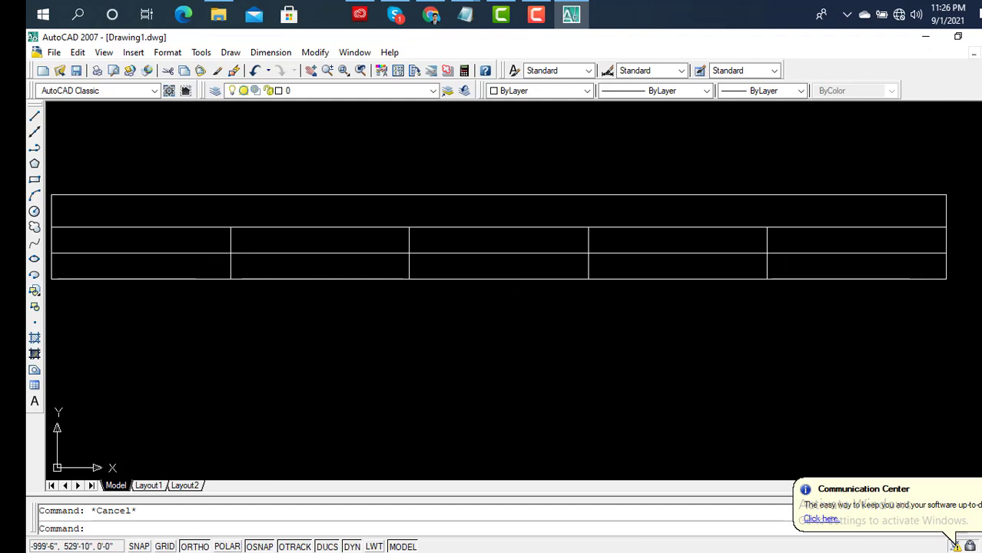
pyautogui.click(677, 261)
pyautogui.press('Escape')
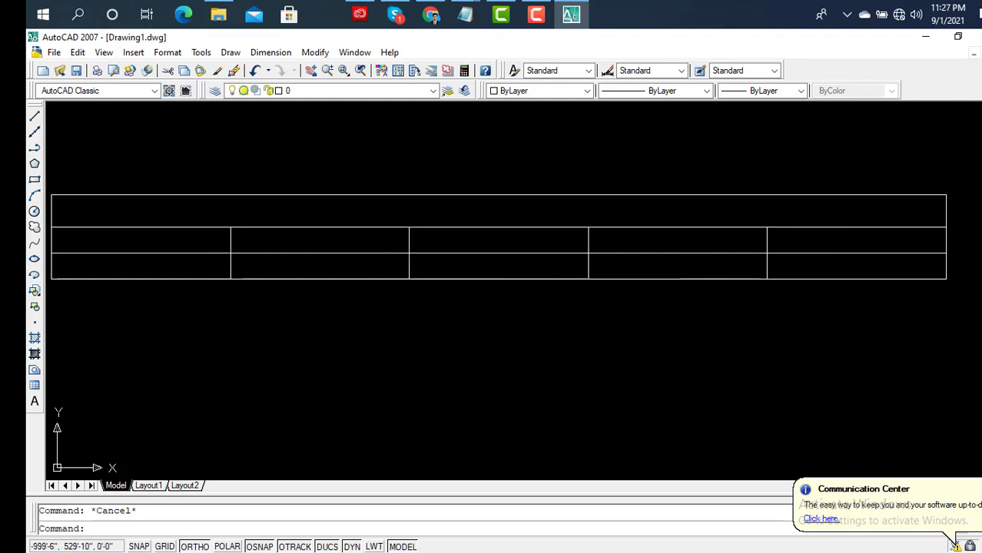
pyautogui.scroll(-2, 713, 266)
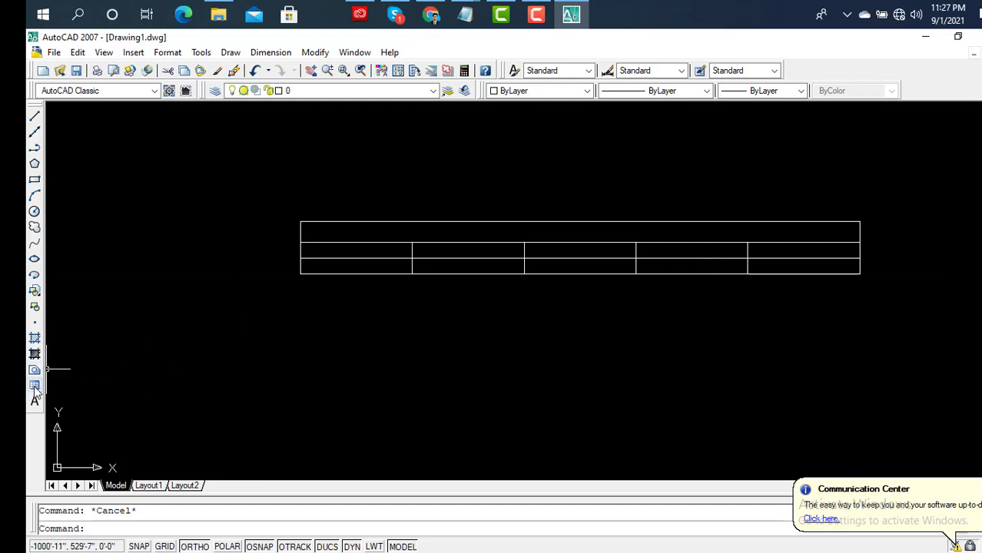
# Insert a 10-column, 5-data-row table below the first table.
pyautogui.click(33, 386)
pyautogui.write('10')
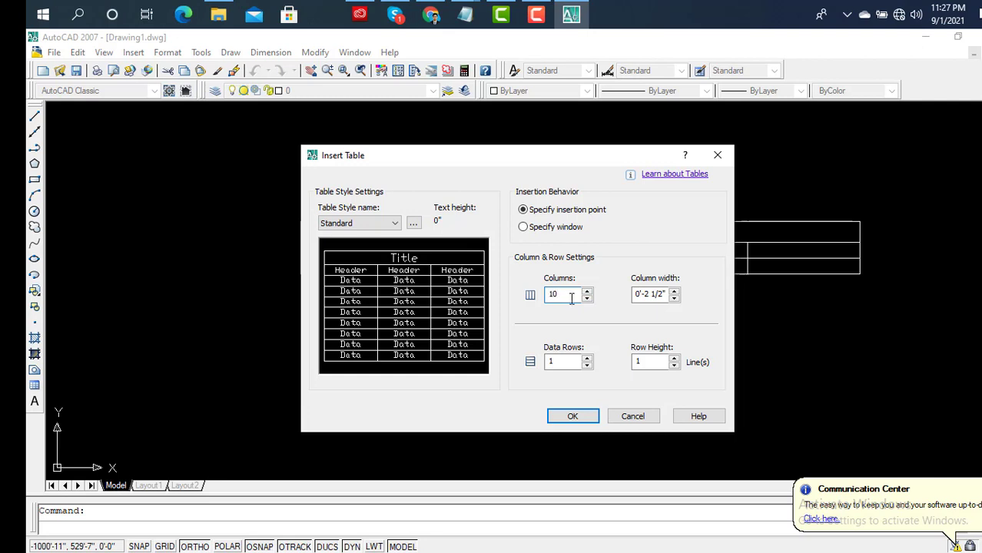
pyautogui.click(565, 363)
pyautogui.write('5')
pyautogui.click(573, 416)
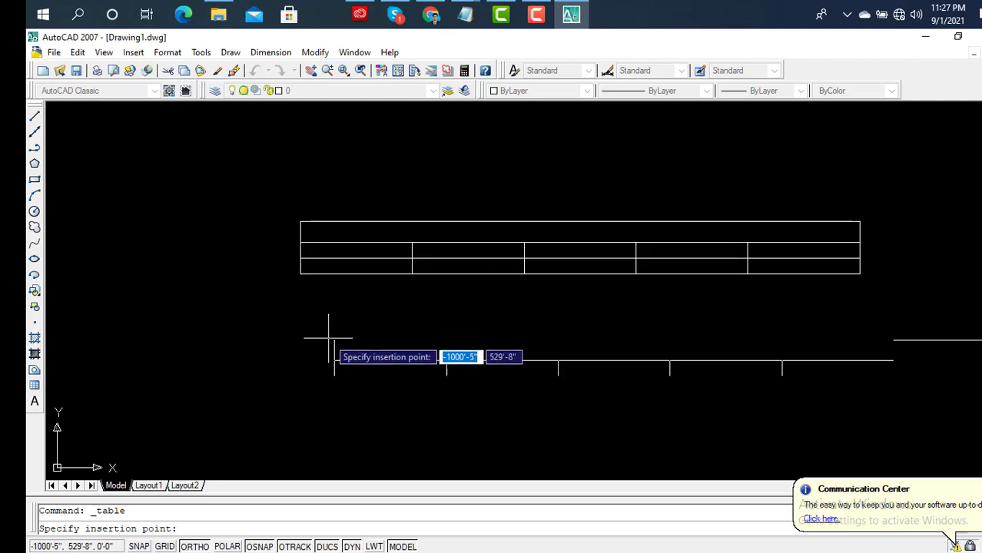
pyautogui.click(404, 353)
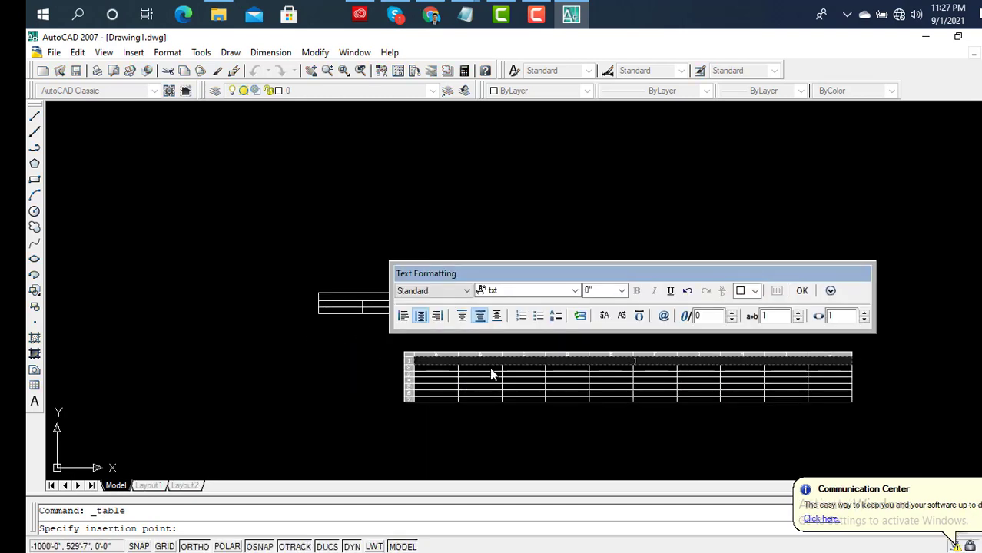
pyautogui.press('Escape')
# Pan and zoom to frame both tables, then reopen Insert Table.
pyautogui.scroll(3, 491, 353)
pyautogui.moveTo(504, 378); pyautogui.dragTo(431, 323, button='middle')
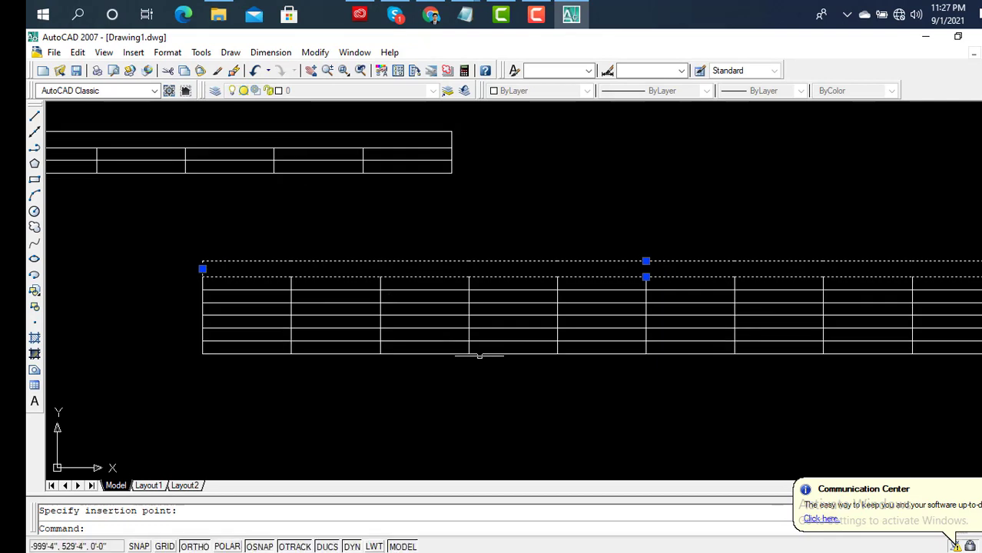
pyautogui.scroll(-2, 508, 329)
pyautogui.moveTo(507, 329); pyautogui.dragTo(470, 315, button='middle')
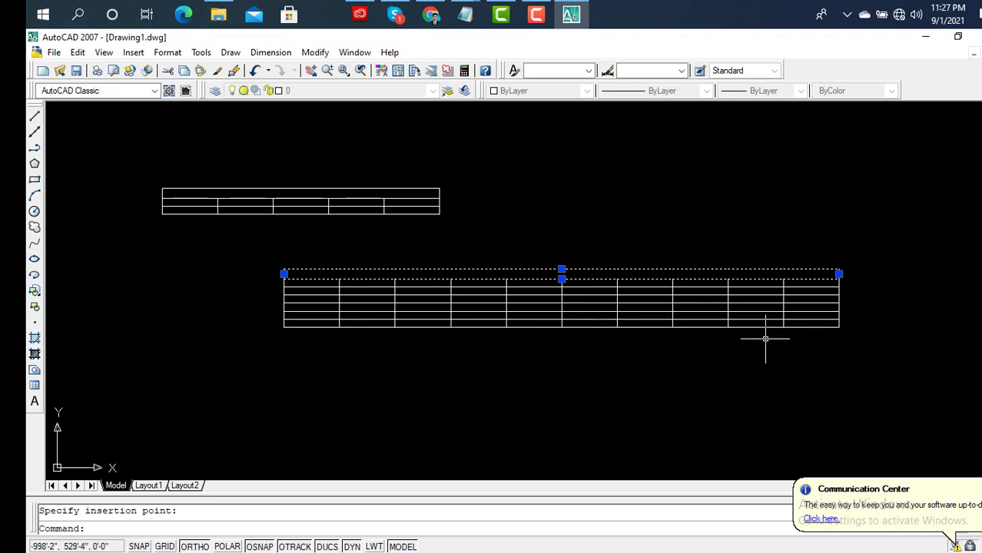
pyautogui.scroll(1, 812, 329)
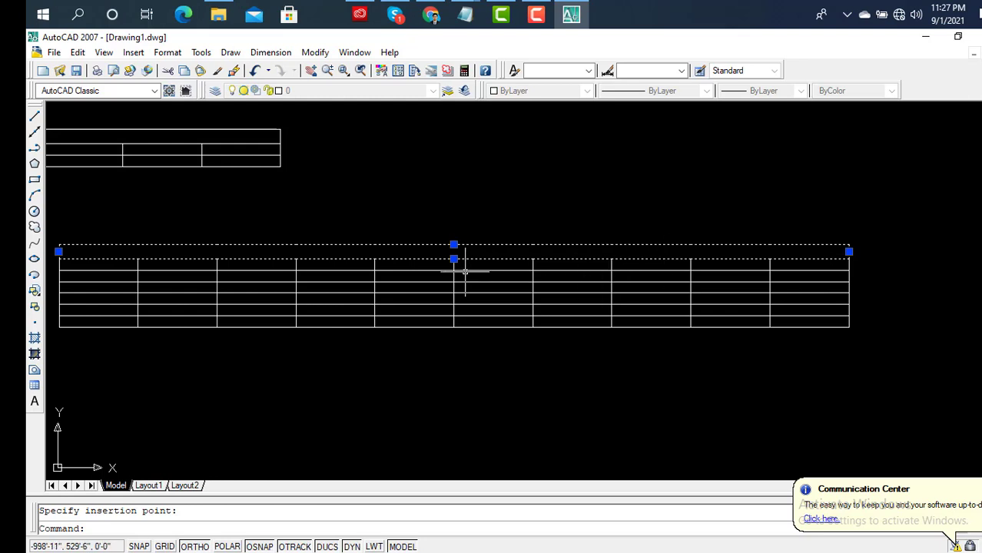
pyautogui.scroll(-2, 586, 291)
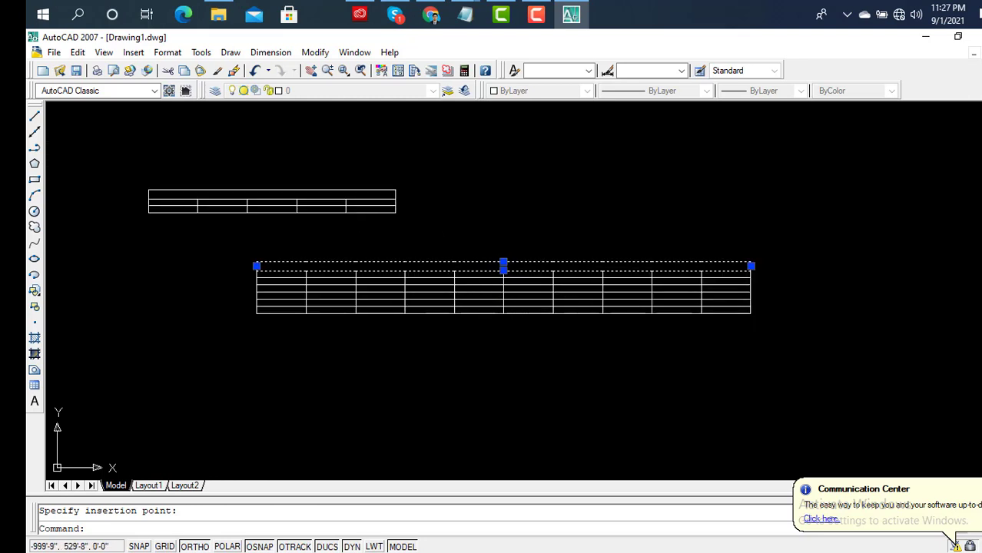
pyautogui.click(34, 387)
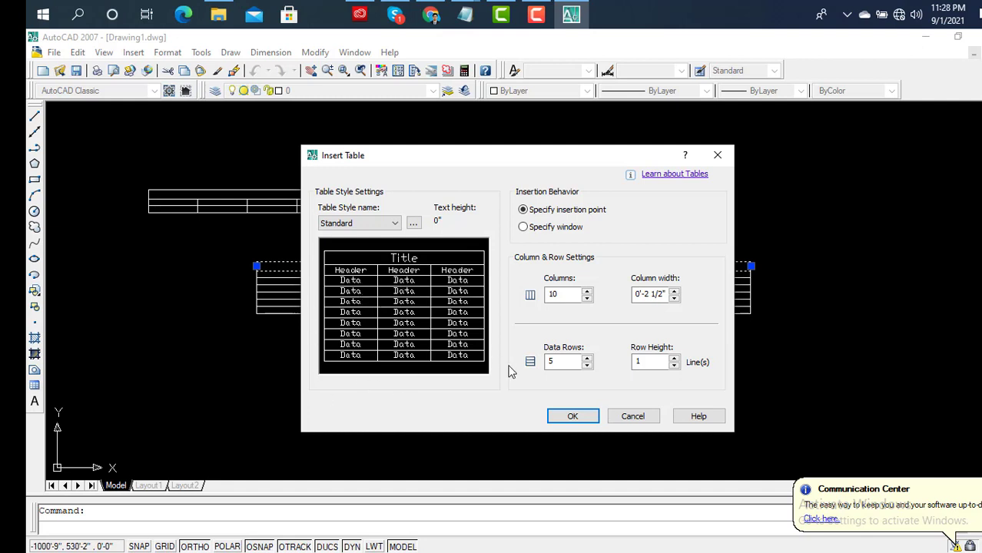
# Place a 5-column, 5-data-row table under the 10-column table, centre it and deselect.
pyautogui.click(561, 295)
pyautogui.write('5')
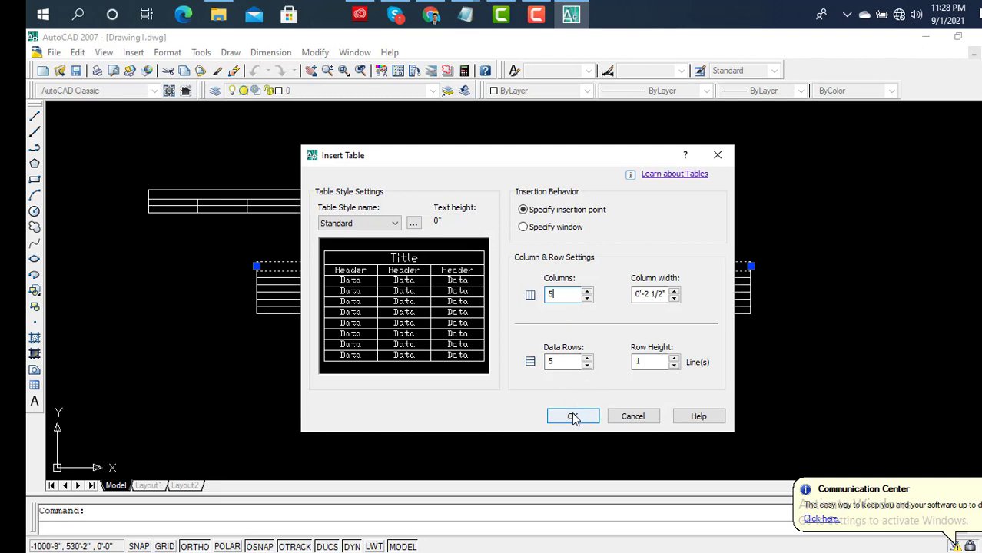
pyautogui.click(572, 415)
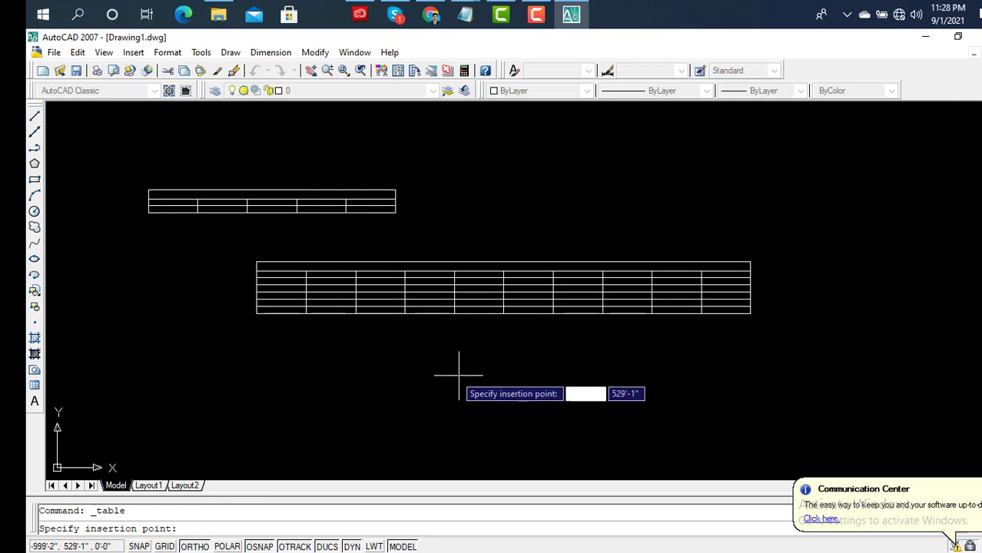
pyautogui.click(368, 361)
pyautogui.scroll(2, 395, 390)
pyautogui.scroll(2, 415, 391)
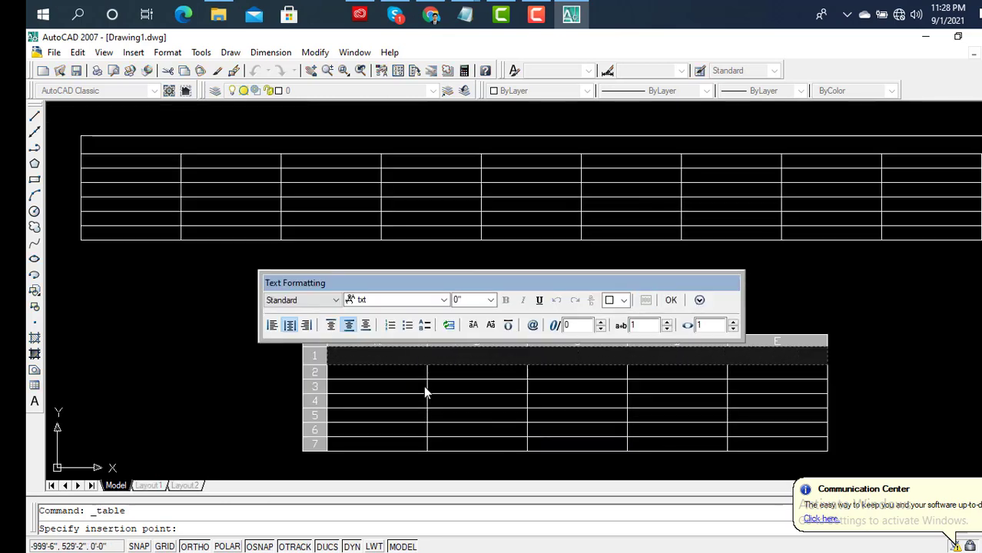
pyautogui.press('Escape')
pyautogui.scroll(2, 407, 392)
pyautogui.moveTo(407, 392); pyautogui.dragTo(325, 299, button='middle')
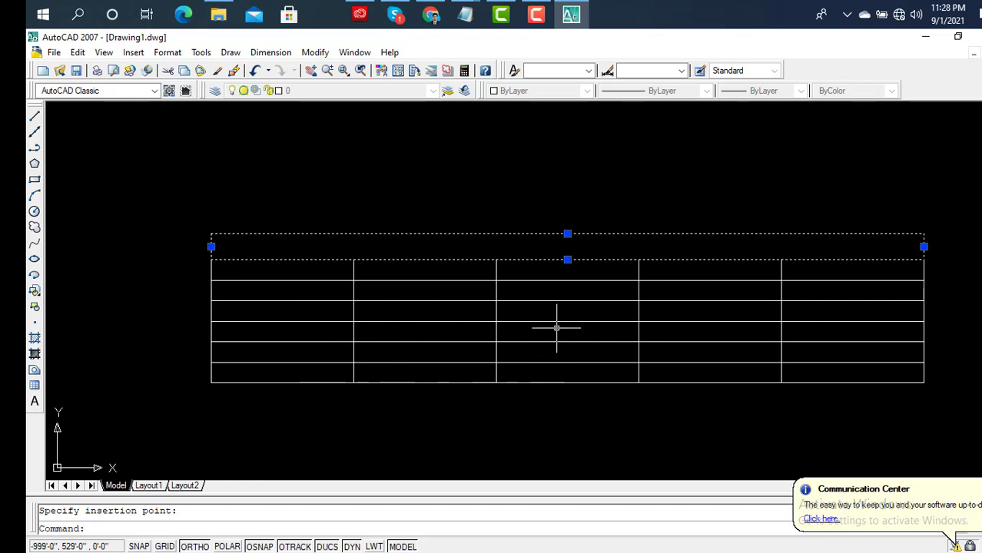
pyautogui.press('Escape')
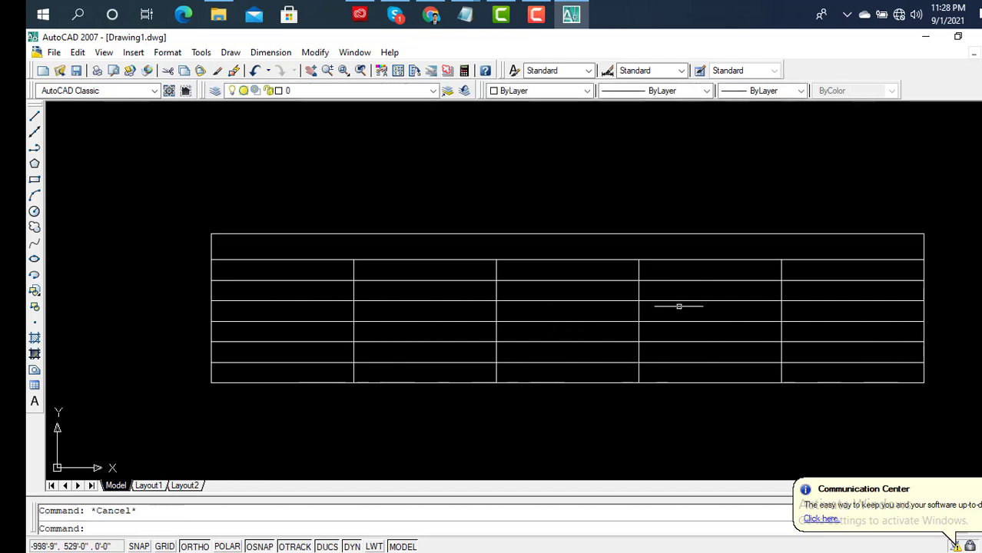
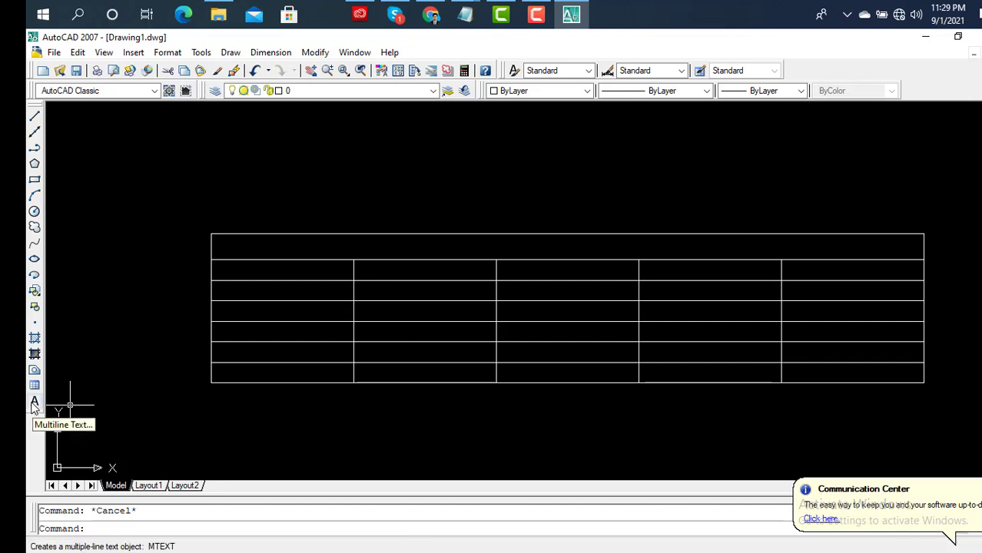
# Open two trial multiline text boxes near the table's top row and discard both.
pyautogui.click(35, 404)
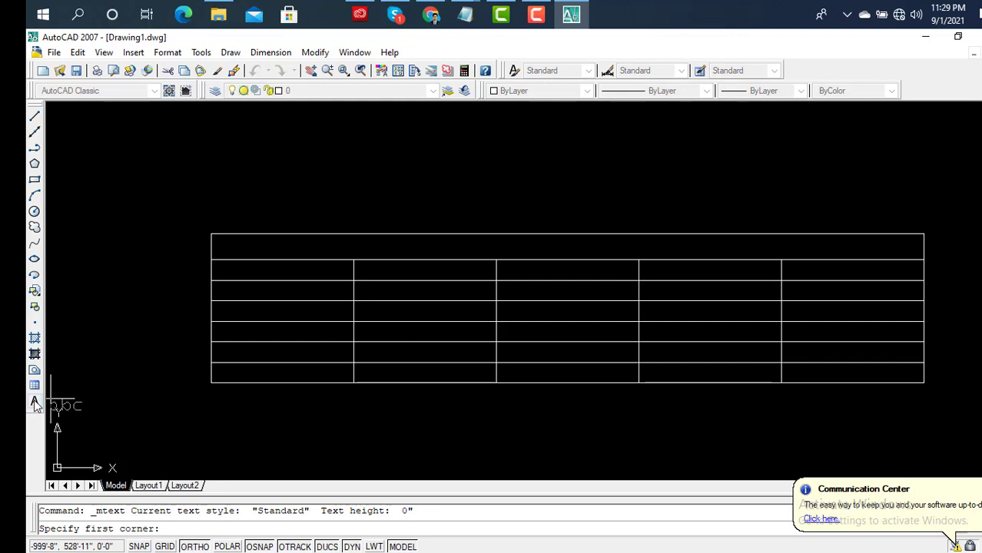
pyautogui.click(424, 244)
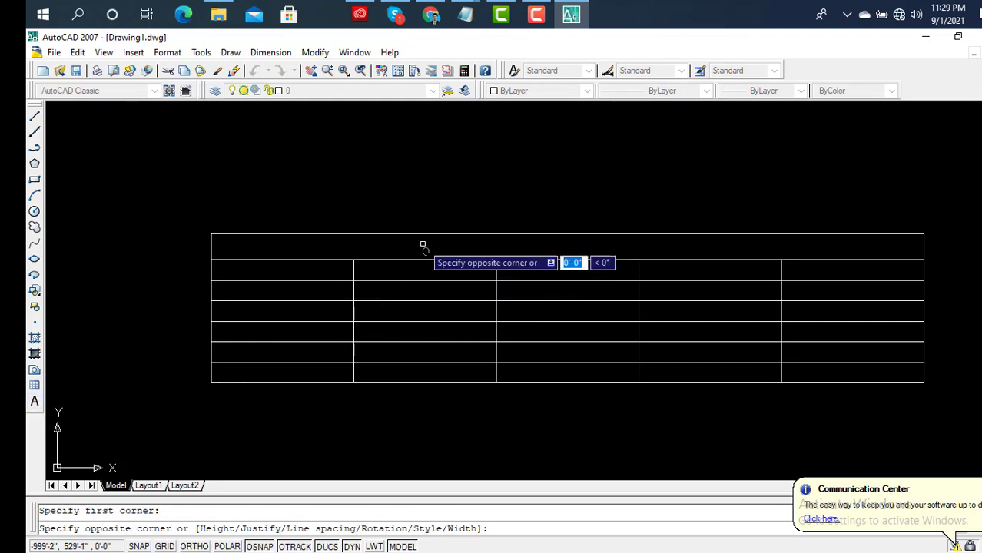
pyautogui.click(534, 269)
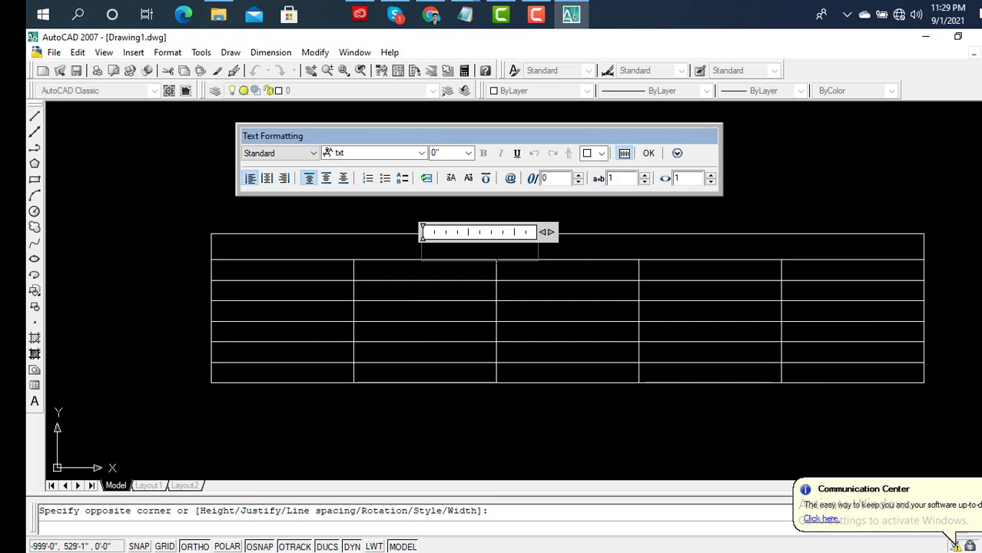
pyautogui.scroll(3, 497, 258)
pyautogui.press('Escape')
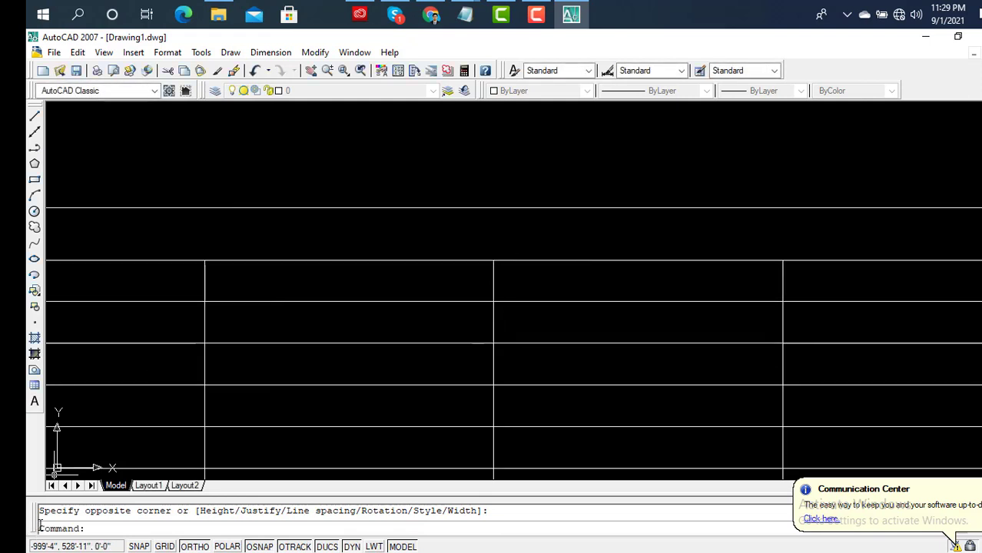
pyautogui.click(34, 403)
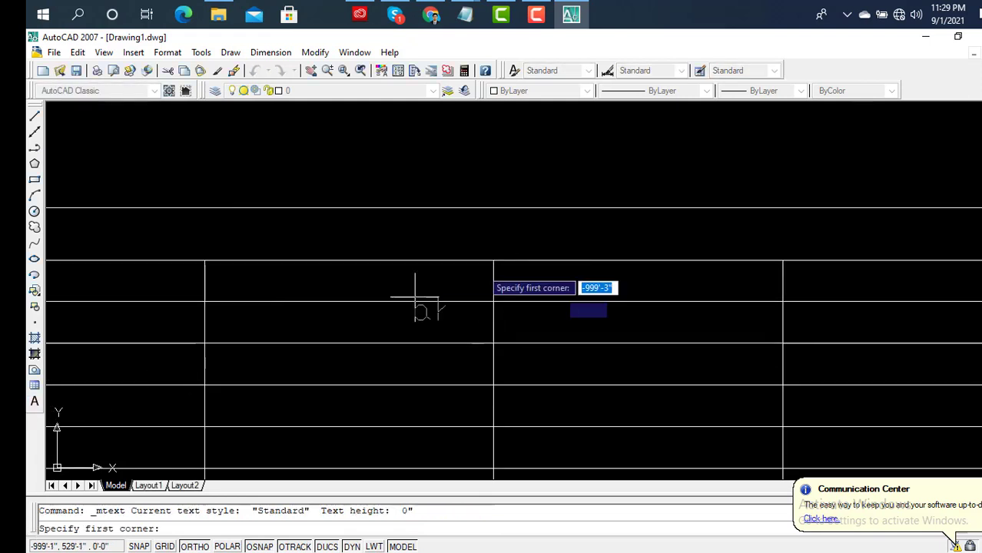
pyautogui.click(465, 222)
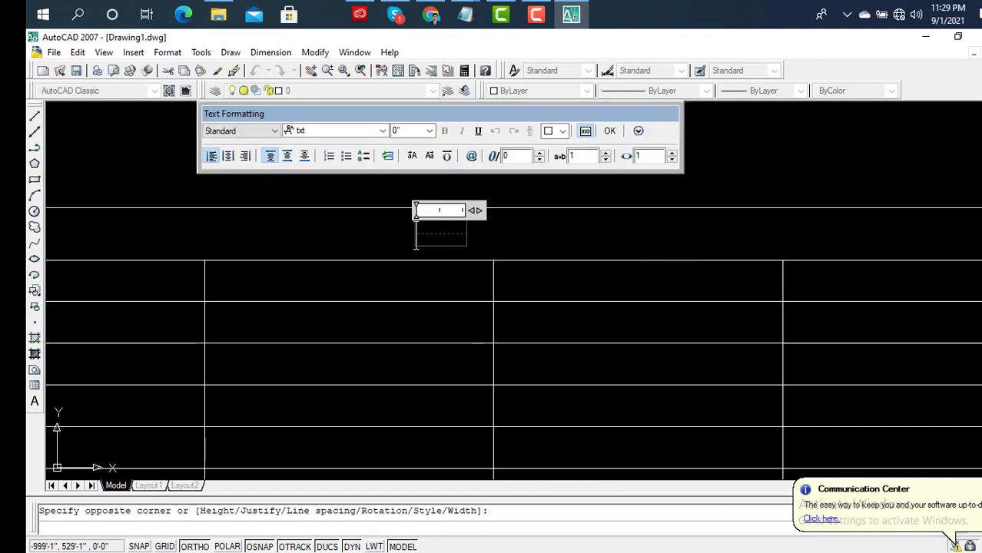
pyautogui.write('f')
pyautogui.click(439, 246)
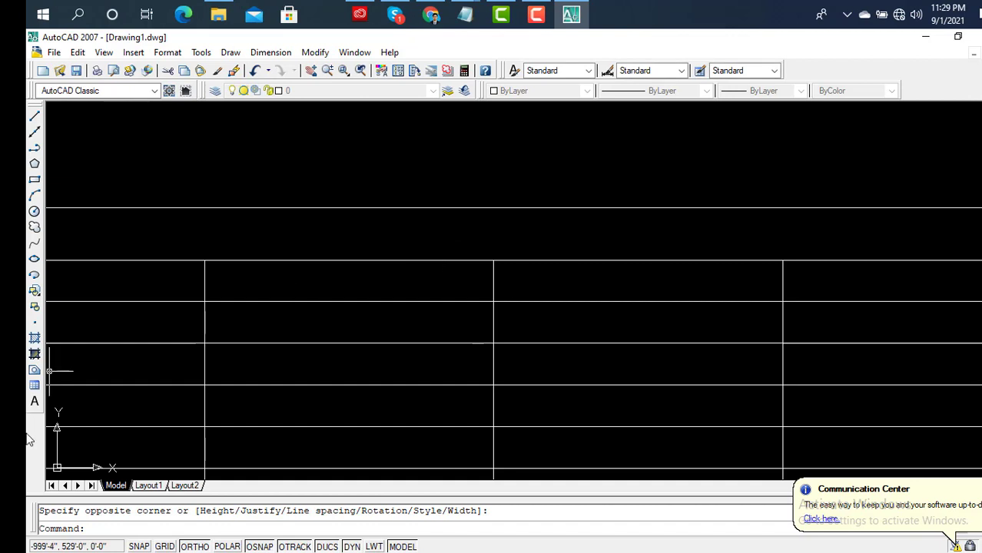
# Open a text box above the table, type 'abc', then discard it.
pyautogui.click(34, 402)
pyautogui.click(426, 223)
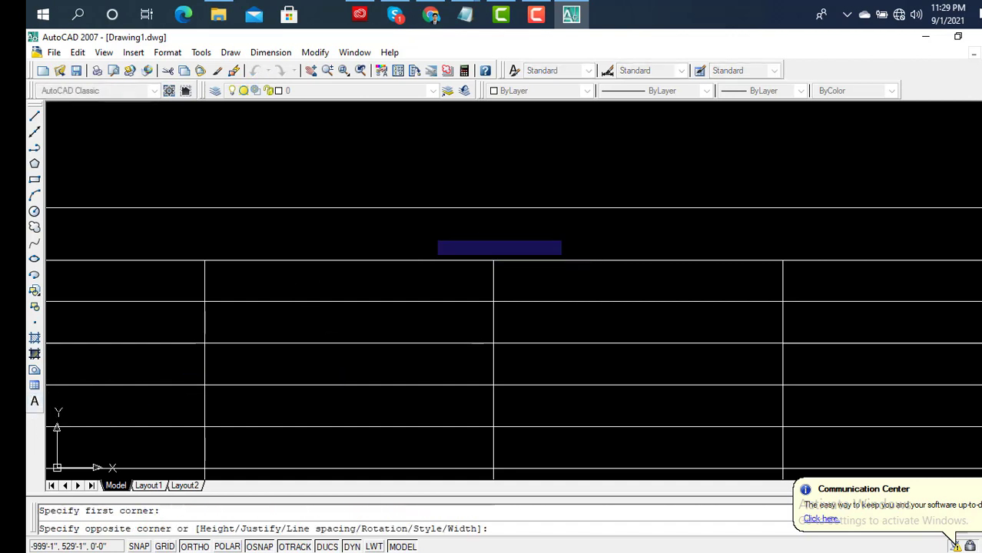
pyautogui.click(427, 228)
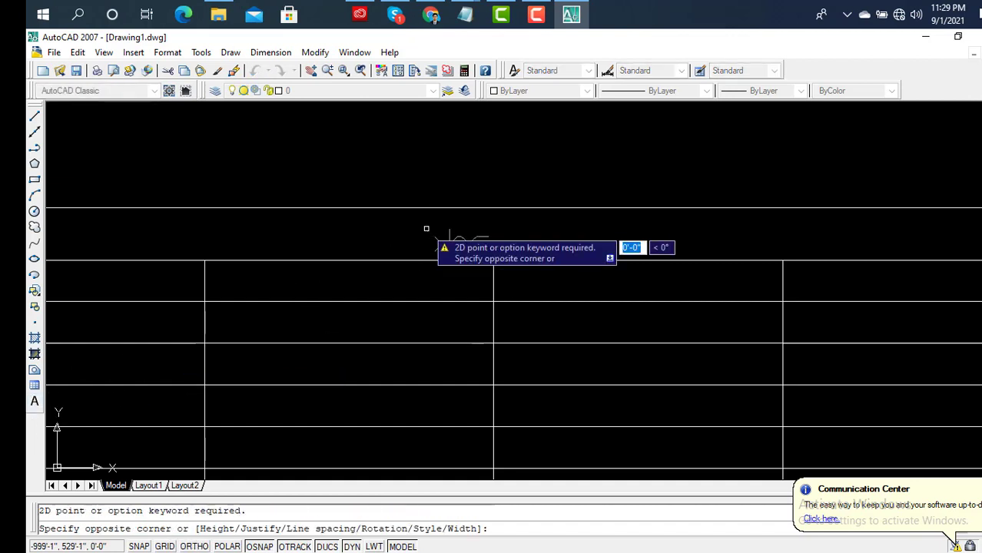
pyautogui.click(507, 230)
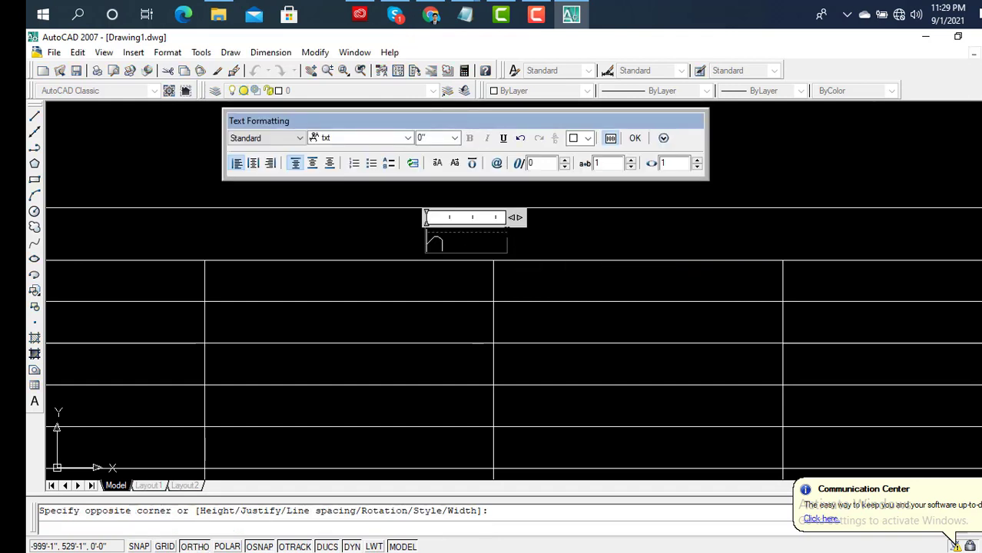
pyautogui.press('BackSpace')
pyautogui.write('ab')
pyautogui.write('c')
pyautogui.press('Return')
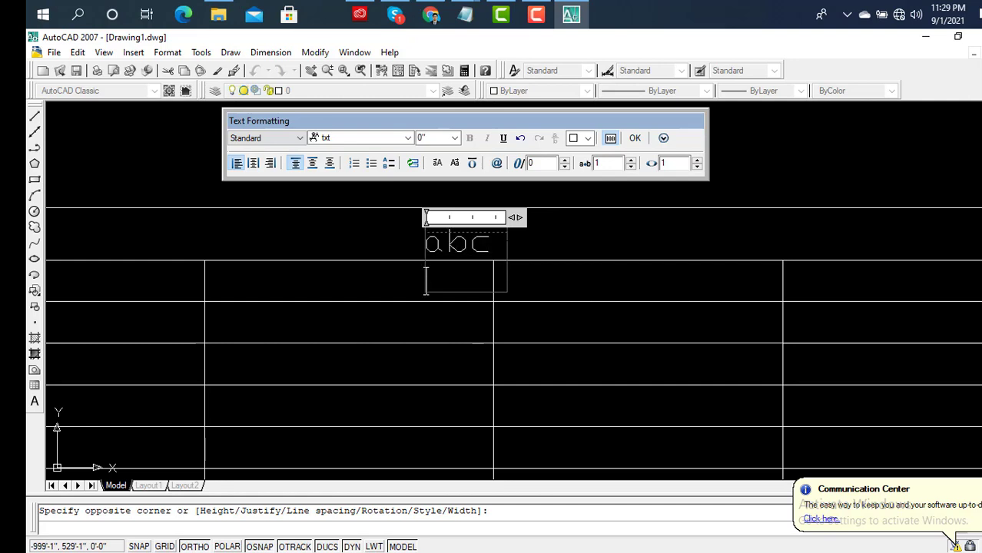
pyautogui.press('Escape')
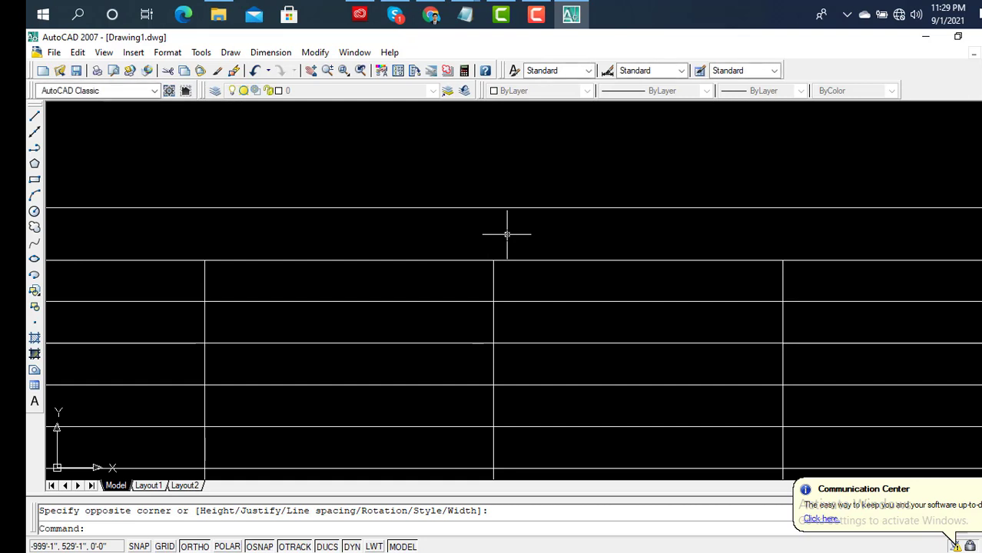
# Open a multiline text box above the table's top row holding the text abc.
pyautogui.click(34, 402)
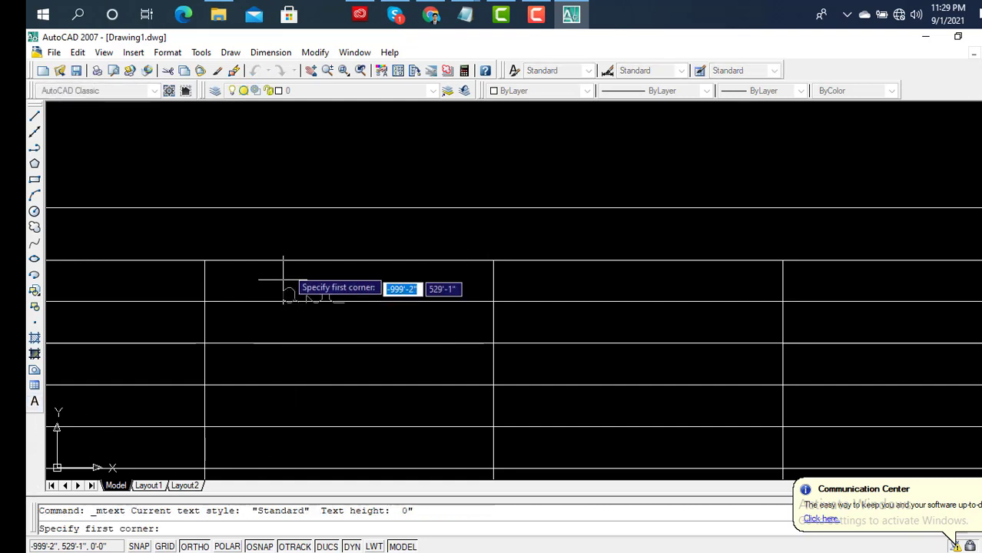
pyautogui.click(364, 225)
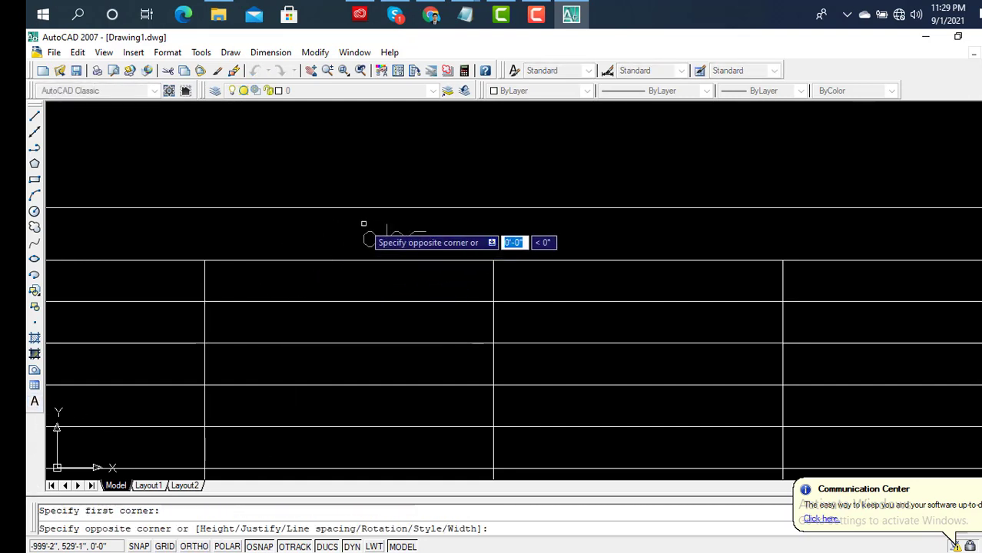
pyautogui.click(433, 259)
pyautogui.write('Q')
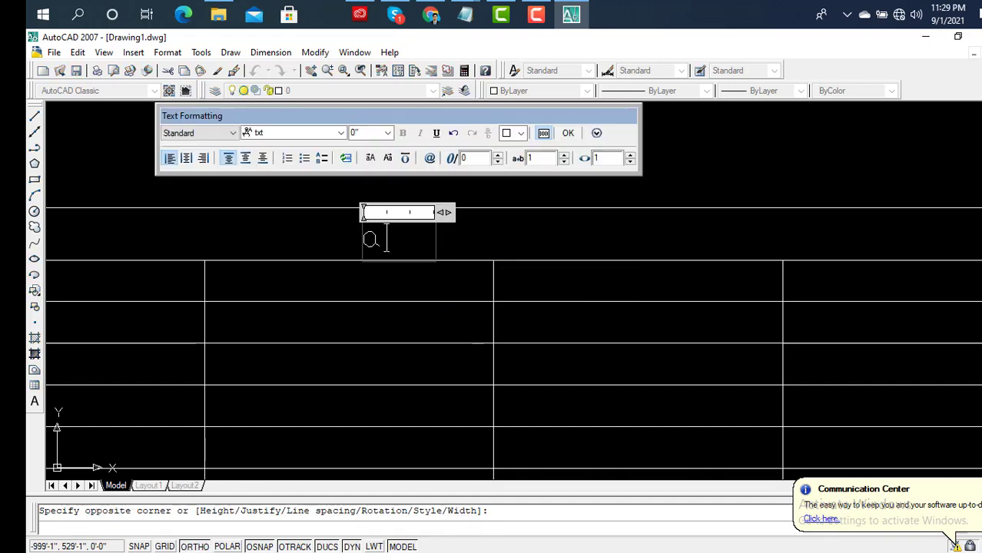
pyautogui.write('bc')
pyautogui.press('Return')
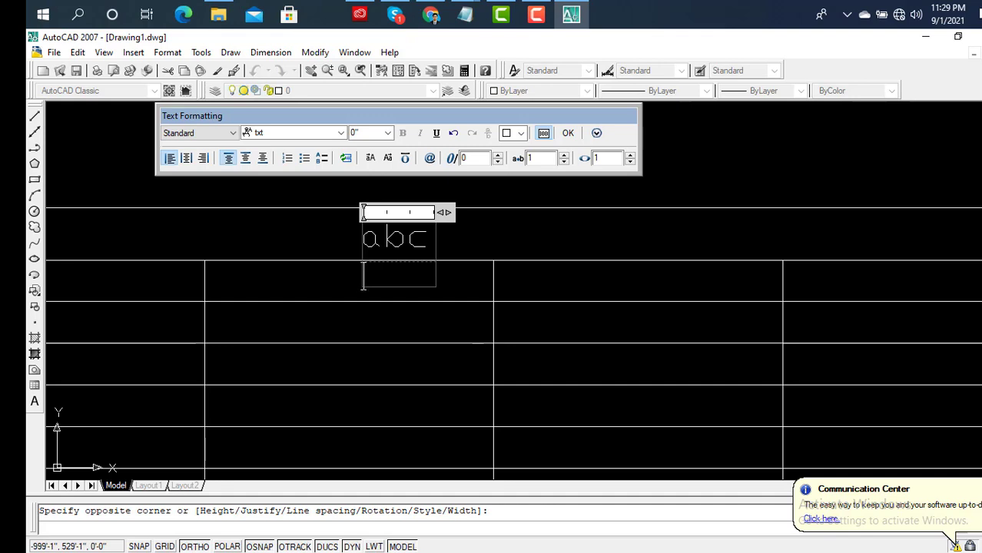
pyautogui.press('Return')
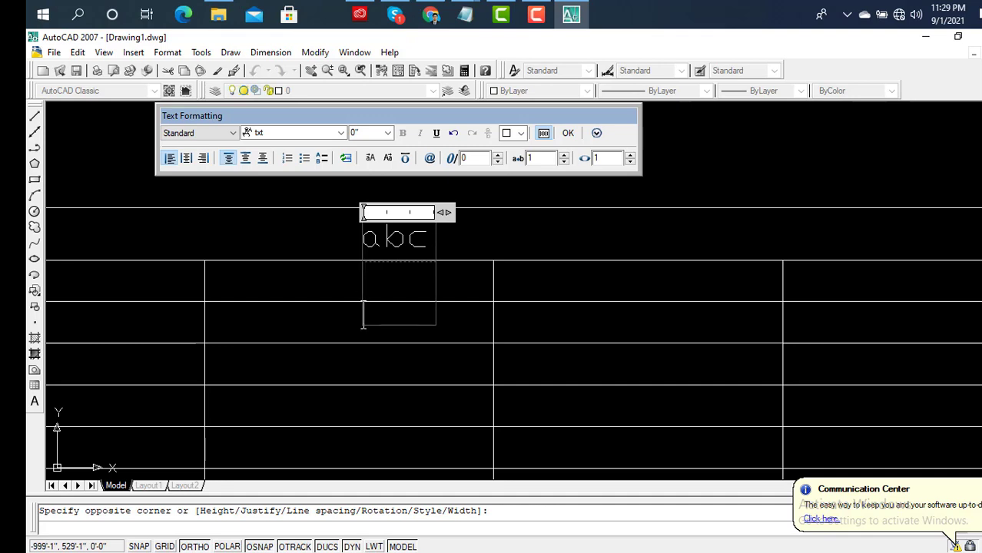
pyautogui.press('BackSpace')
pyautogui.press('BackSpace')
# Underline the abc text and colour it yellow.
pyautogui.hotkey('ctrl', 'a')
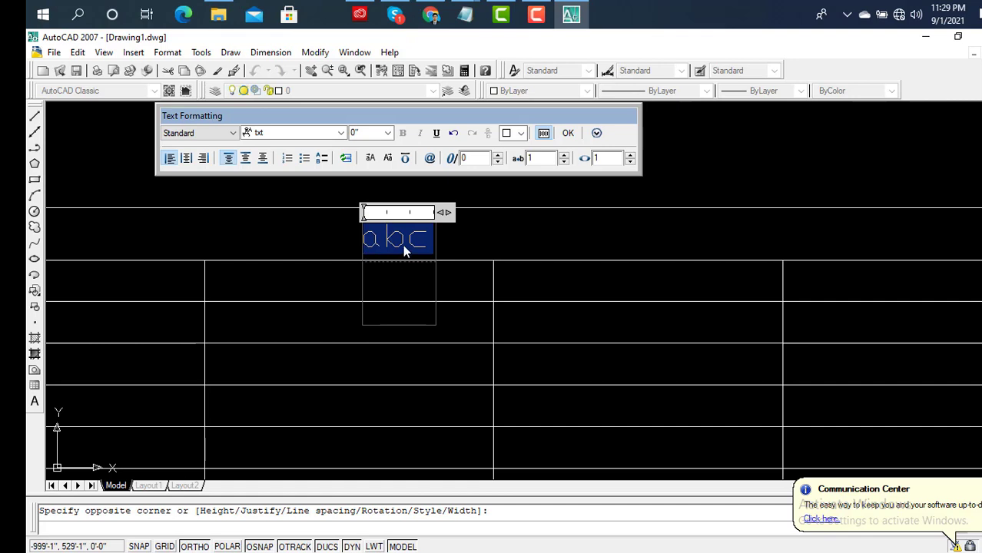
pyautogui.click(436, 133)
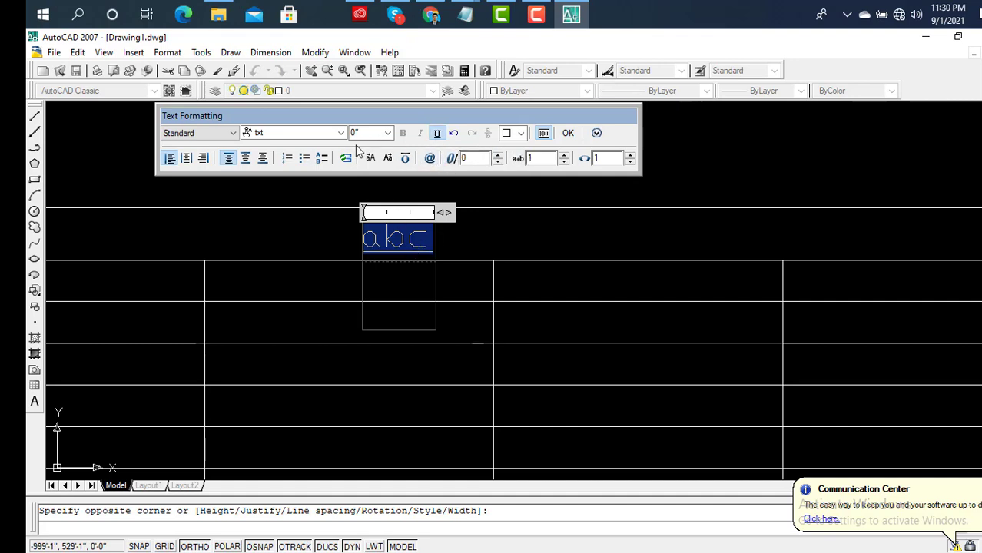
pyautogui.click(521, 137)
pyautogui.click(524, 172)
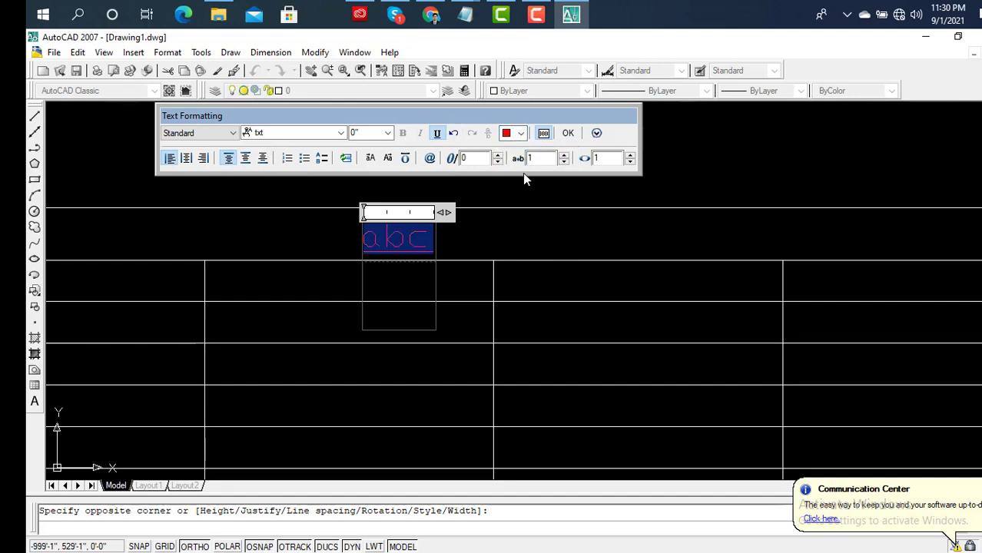
pyautogui.click(521, 134)
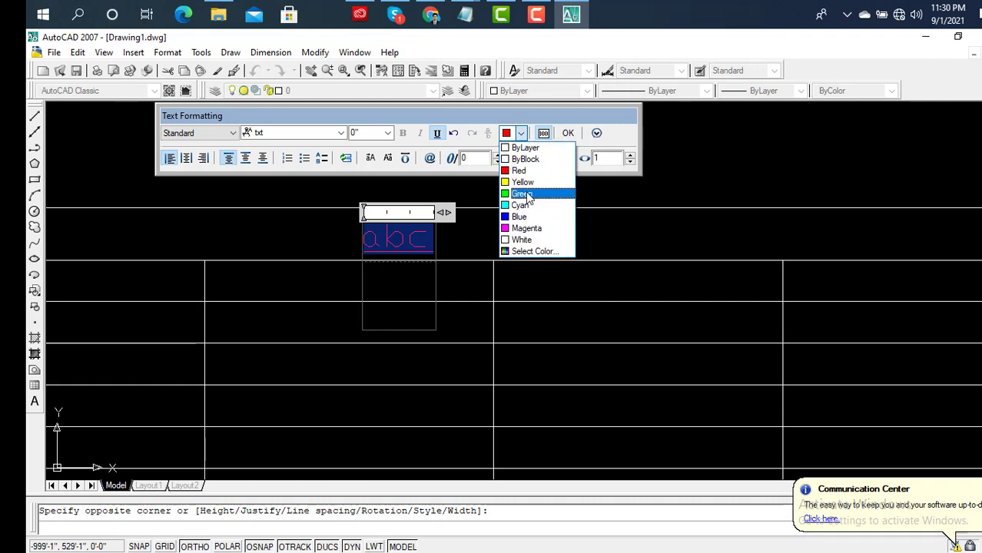
pyautogui.click(524, 182)
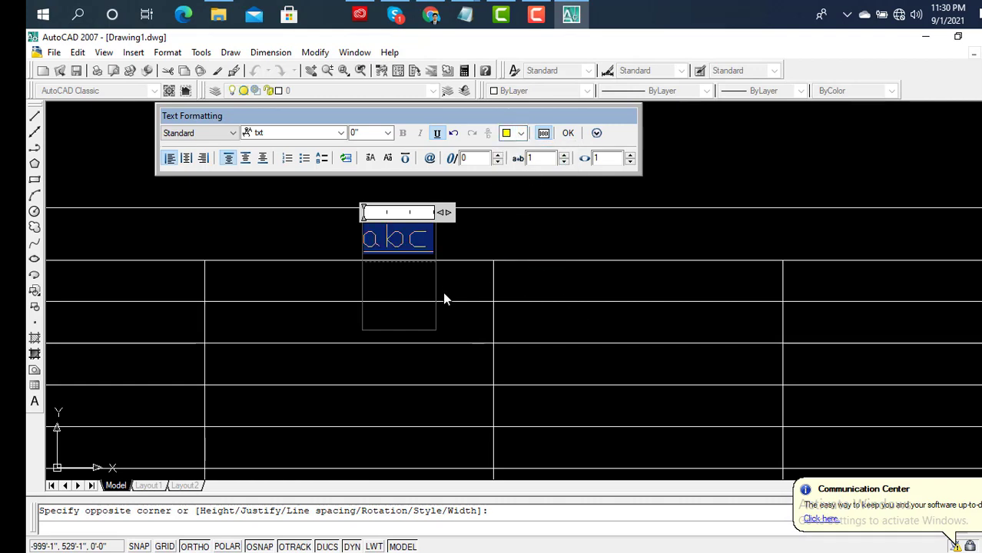
pyautogui.click(400, 285)
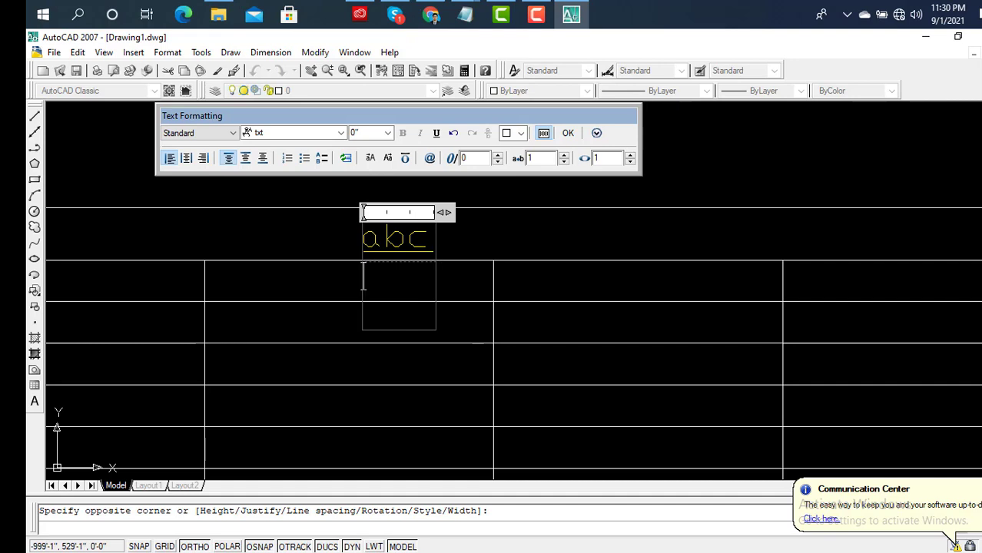
pyautogui.hotkey('ctrl', 'u')
pyautogui.hotkey('shift', 'Left')
pyautogui.hotkey('shift', 'Left')
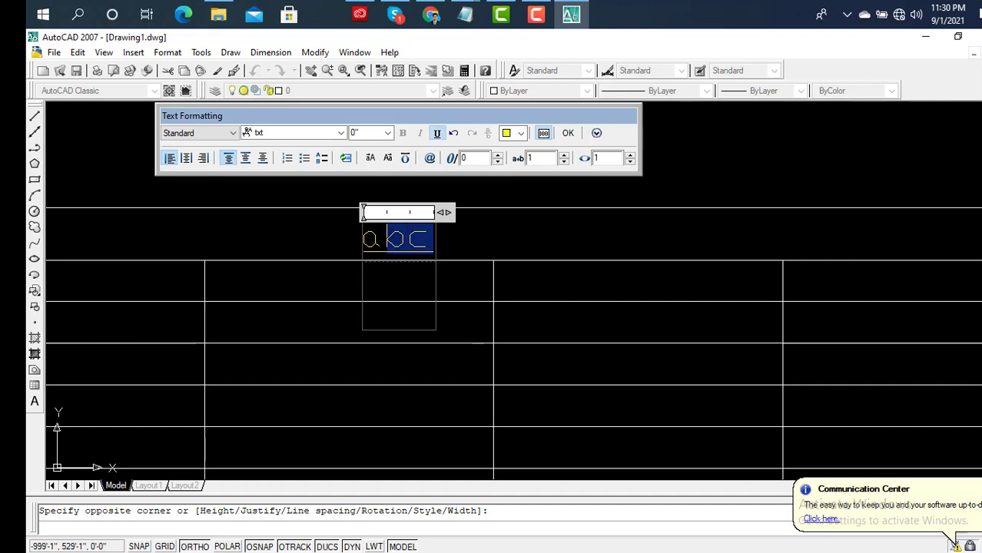
pyautogui.hotkey('shift', 'Left')
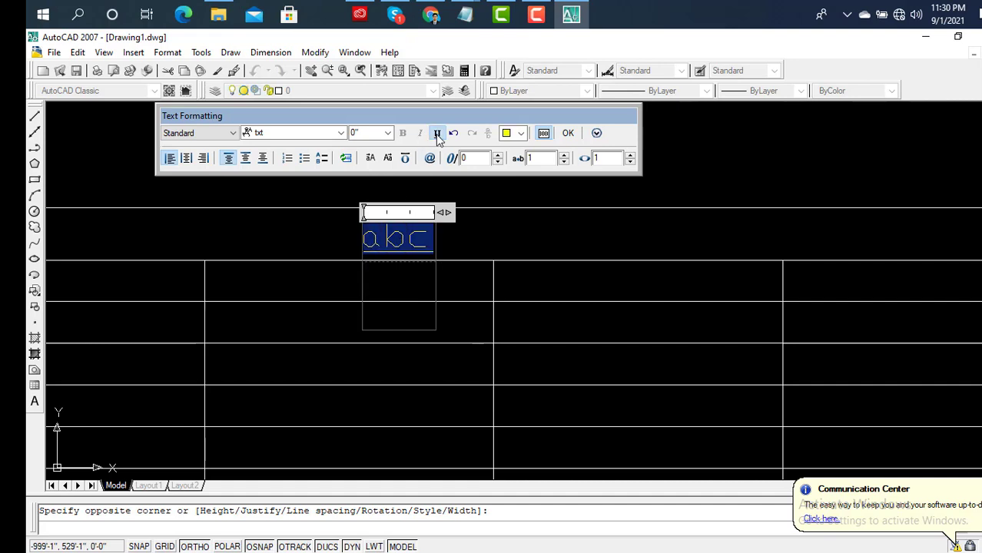
pyautogui.click(437, 135)
pyautogui.scroll(-2, 446, 304)
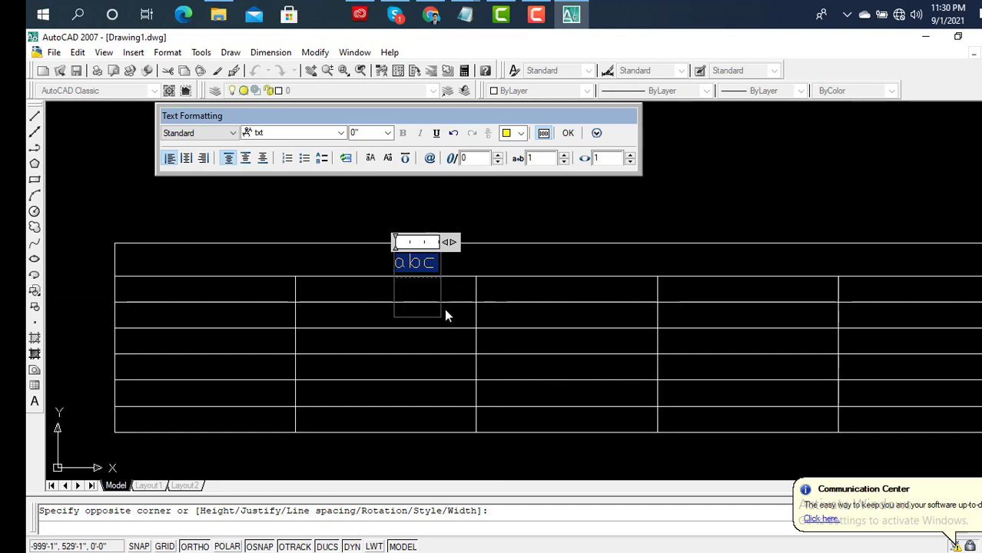
# Replace abc with the words 'drea' and 'line' on separate lines.
pyautogui.press('Delete')
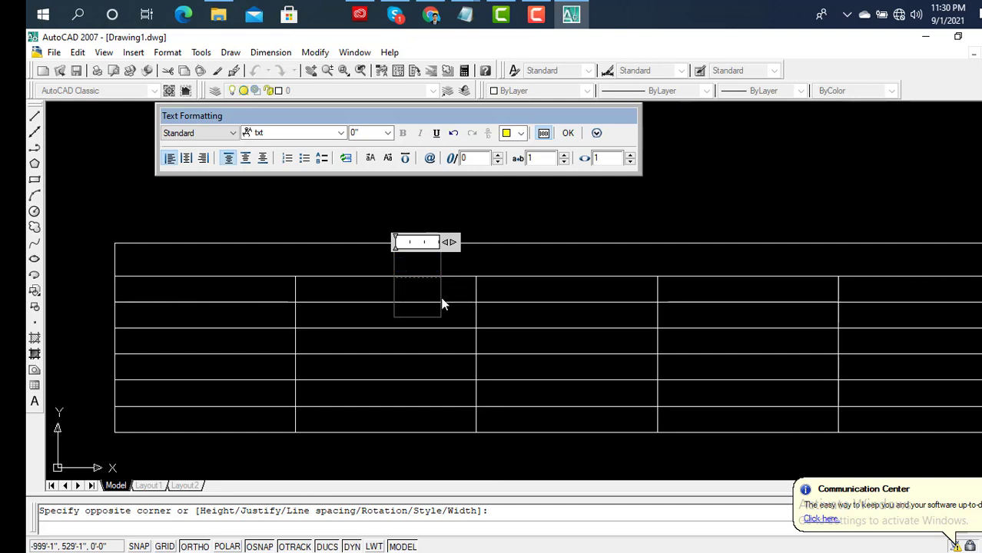
pyautogui.write('dre')
pyautogui.write('a')
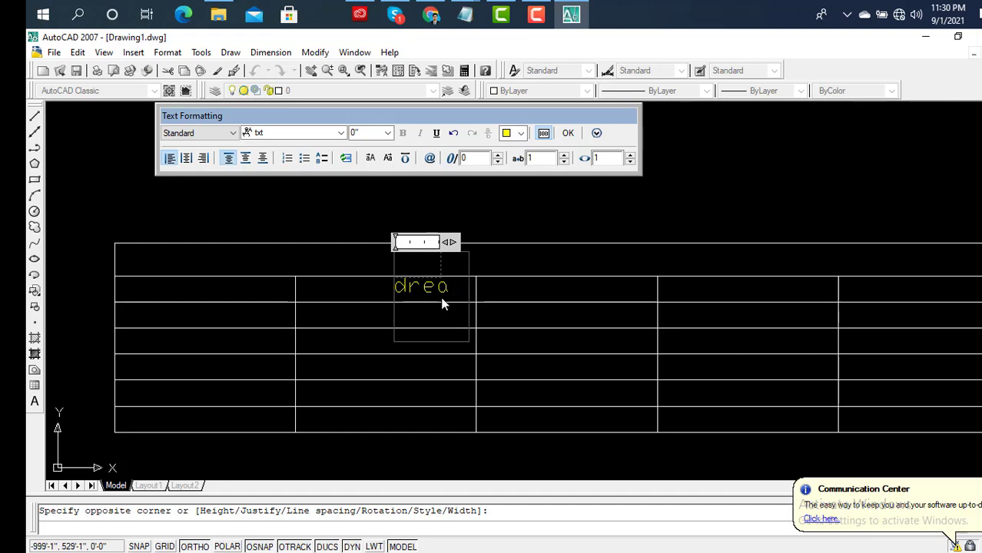
pyautogui.press('Return')
pyautogui.press('BackSpace')
pyautogui.press('BackSpace')
pyautogui.press('BackSpace')
pyautogui.press('Return')
pyautogui.write('line')
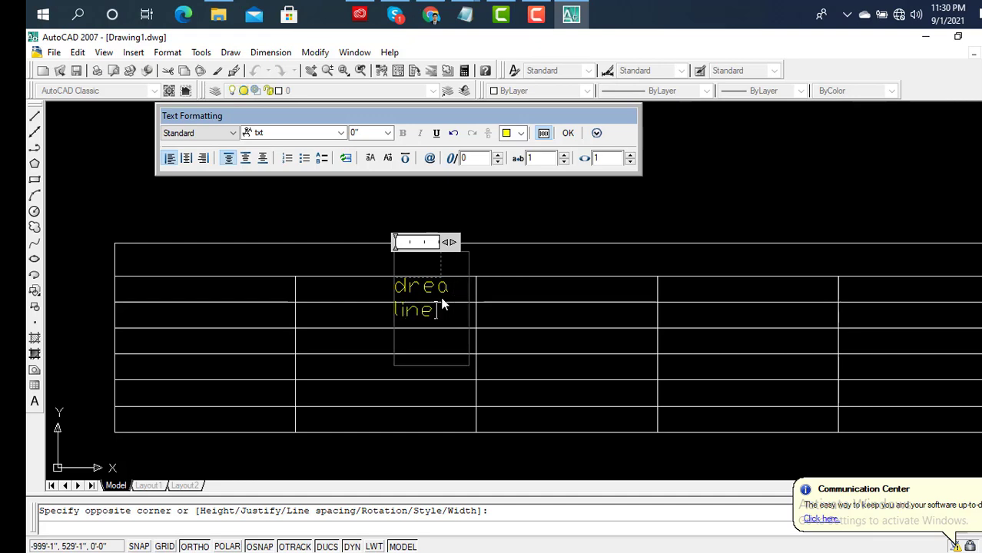
pyautogui.press('Return')
# Try Center, Middle, Bottom, Numbering and Bullets on the text, then delete it and finish.
pyautogui.moveTo(466, 241); pyautogui.dragTo(617, 262)
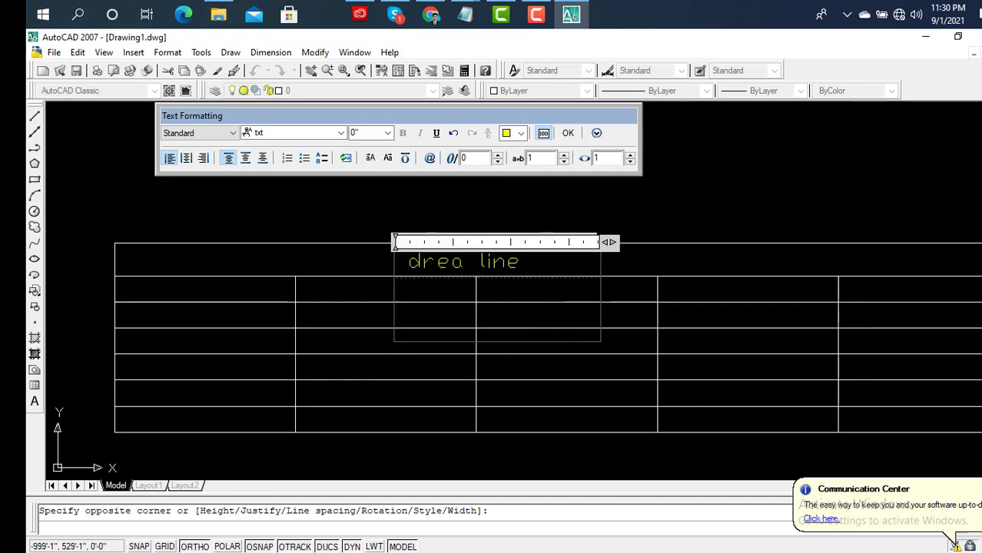
pyautogui.moveTo(526, 262); pyautogui.dragTo(408, 262)
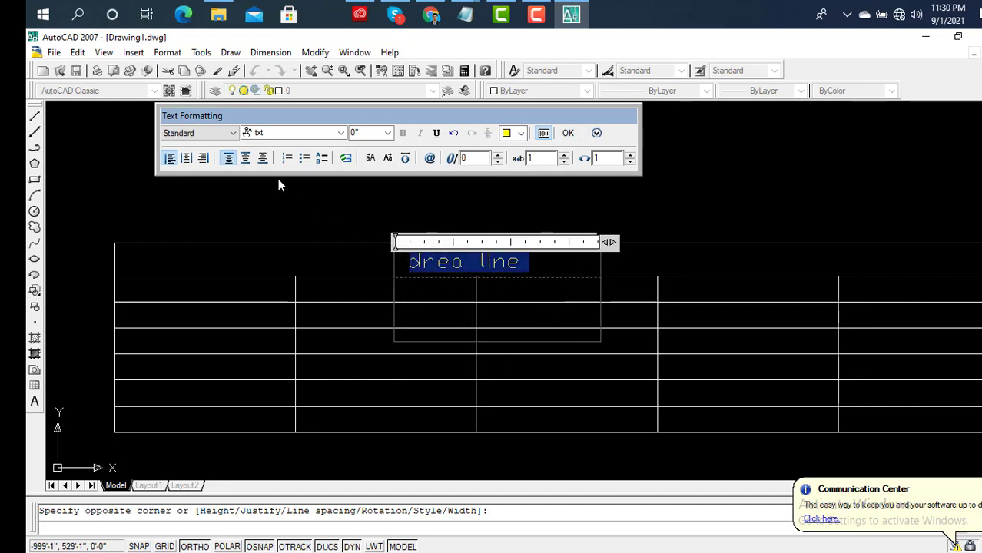
pyautogui.click(188, 158)
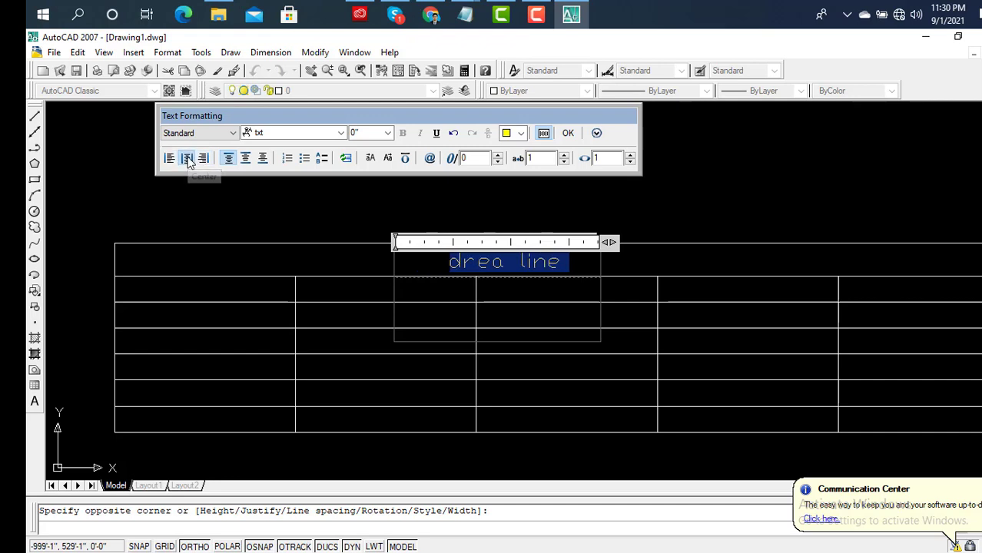
pyautogui.click(246, 158)
pyautogui.click(263, 159)
pyautogui.click(286, 158)
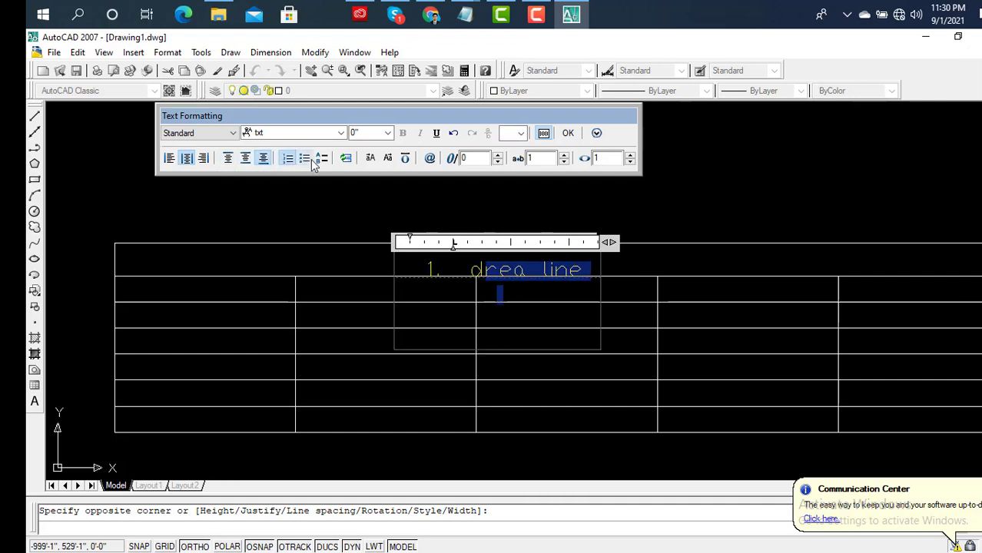
pyautogui.click(305, 159)
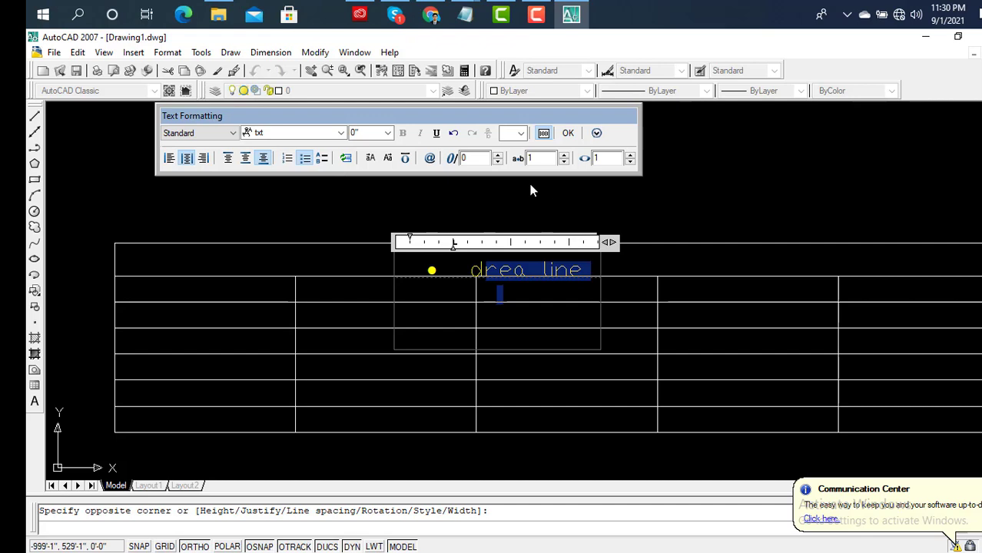
pyautogui.press('BackSpace')
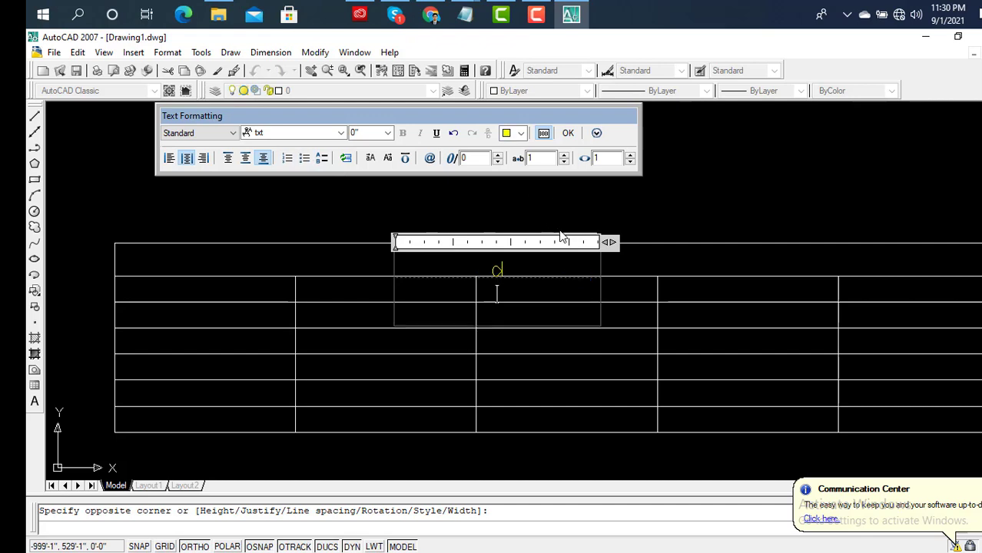
pyautogui.click(560, 232)
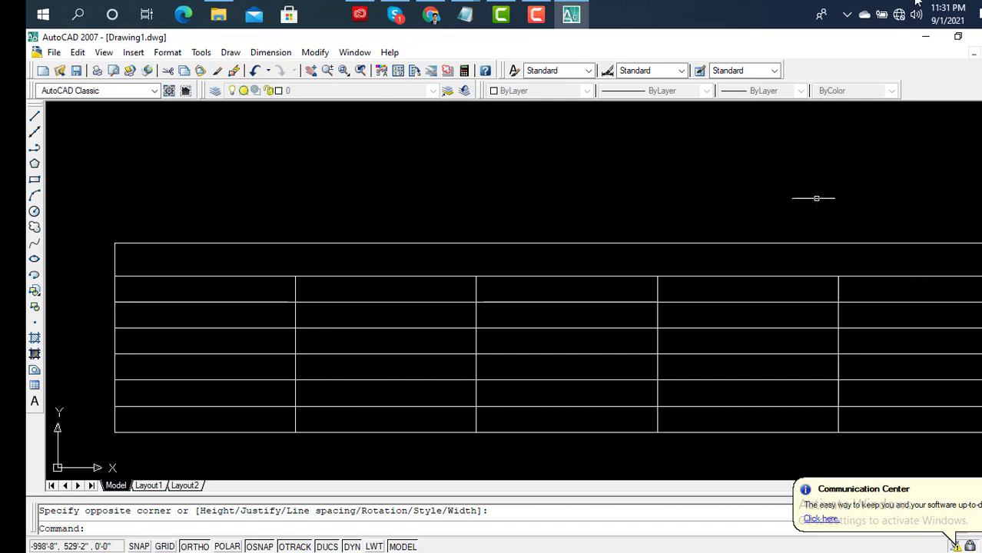
pyautogui.click(537, 14)
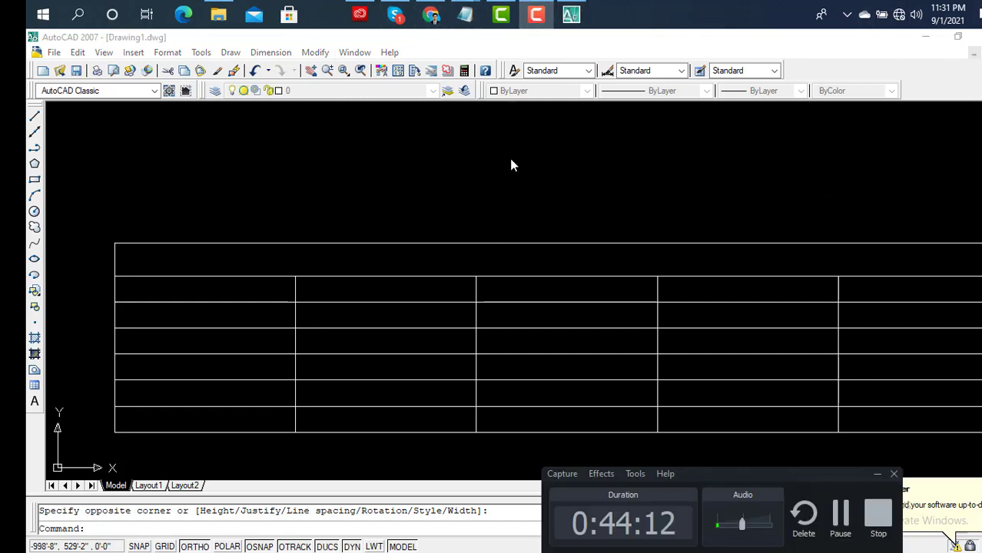
pyautogui.click(734, 509)
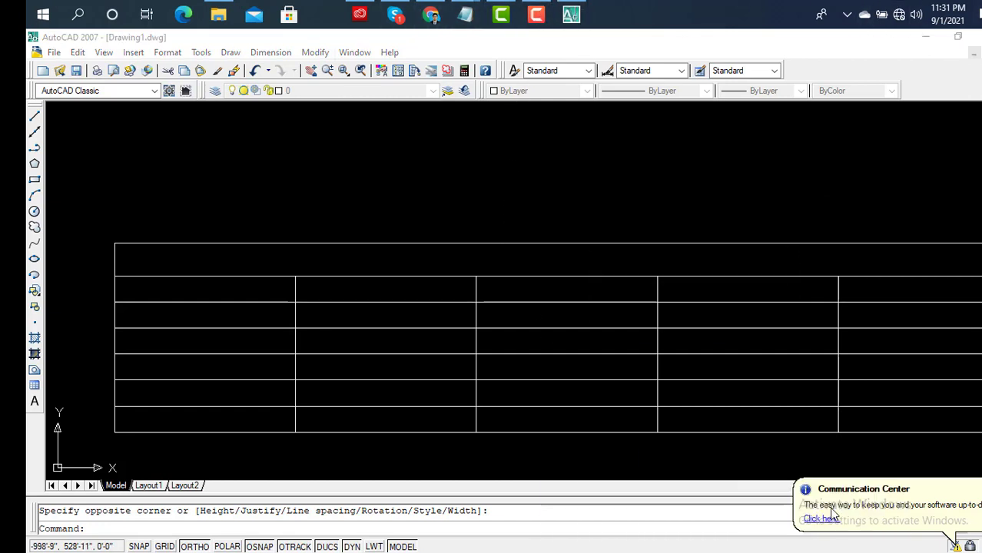
pyautogui.scroll(-5, 723, 250)
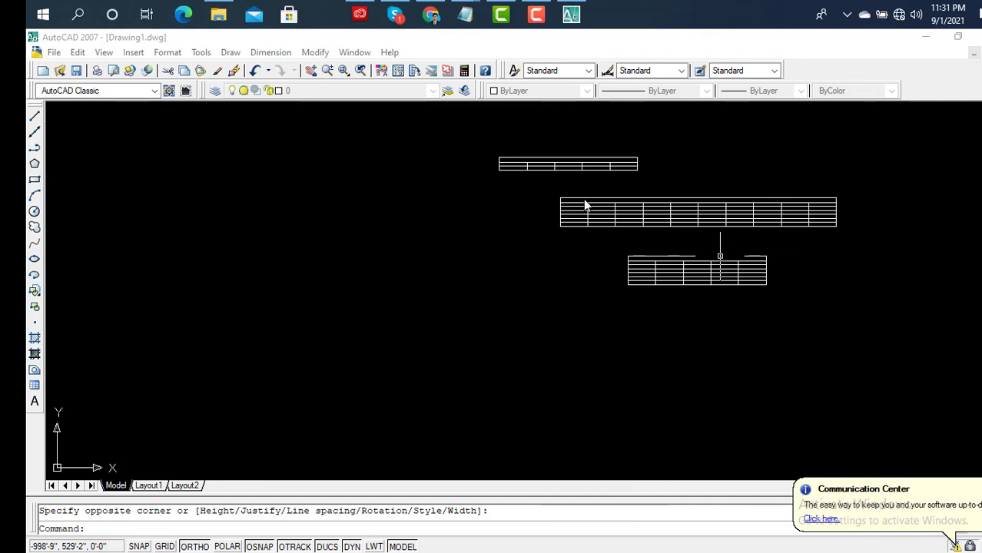
pyautogui.scroll(-2, 537, 252)
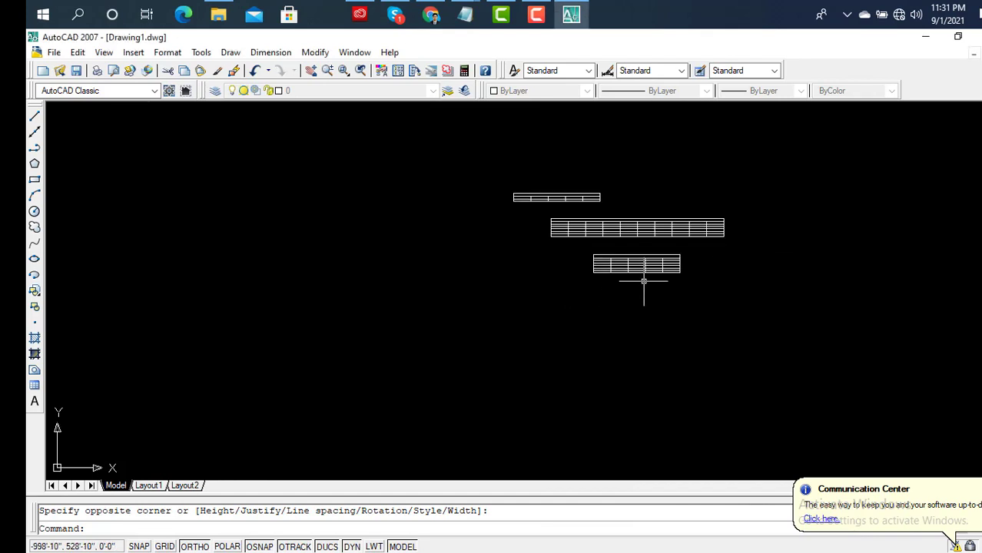
pyautogui.scroll(-2, 641, 281)
pyautogui.scroll(3, 709, 237)
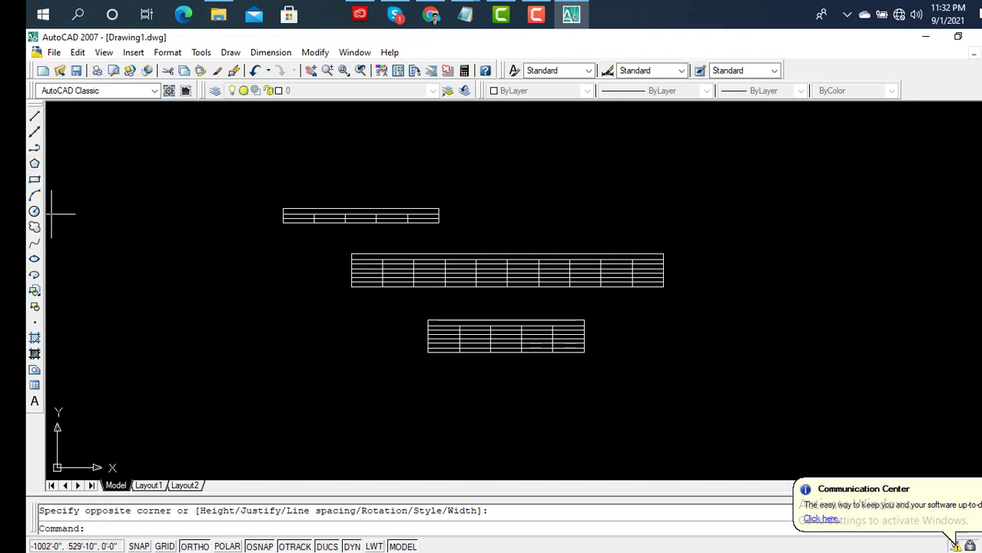
pyautogui.click(35, 179)
pyautogui.moveTo(722, 176)
pyautogui.mouseDown(button='middle')
pyautogui.moveTo(410, 296)
pyautogui.moveTo(326, 313)
pyautogui.mouseUp(button='middle')
pyautogui.click(500, 185)
pyautogui.click(701, 258)
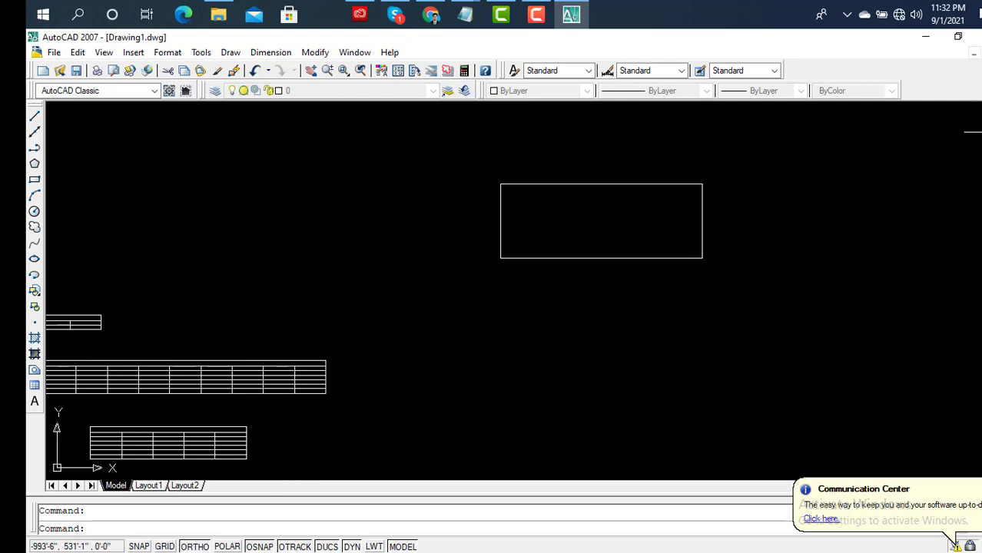
pyautogui.click(972, 133)
pyautogui.click(824, 132)
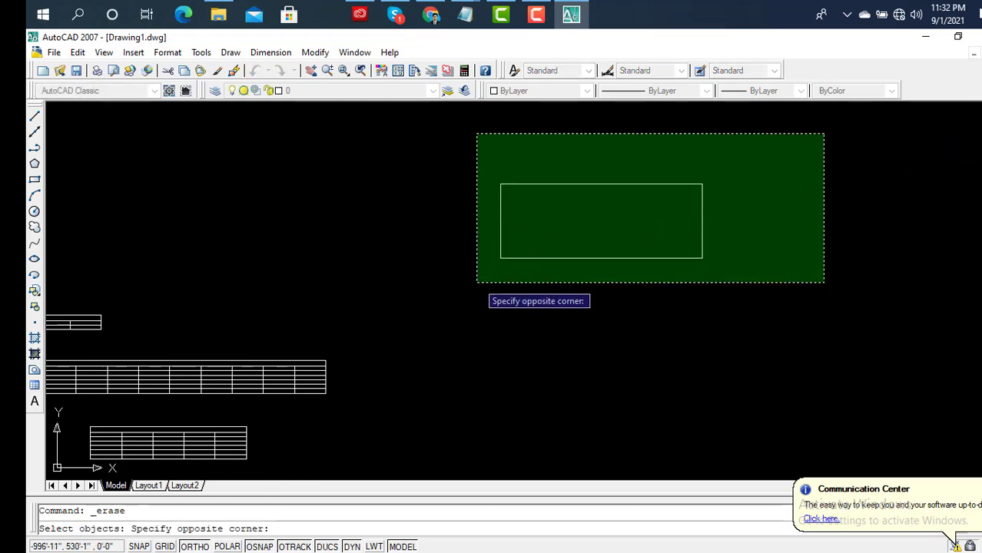
pyautogui.click(478, 282)
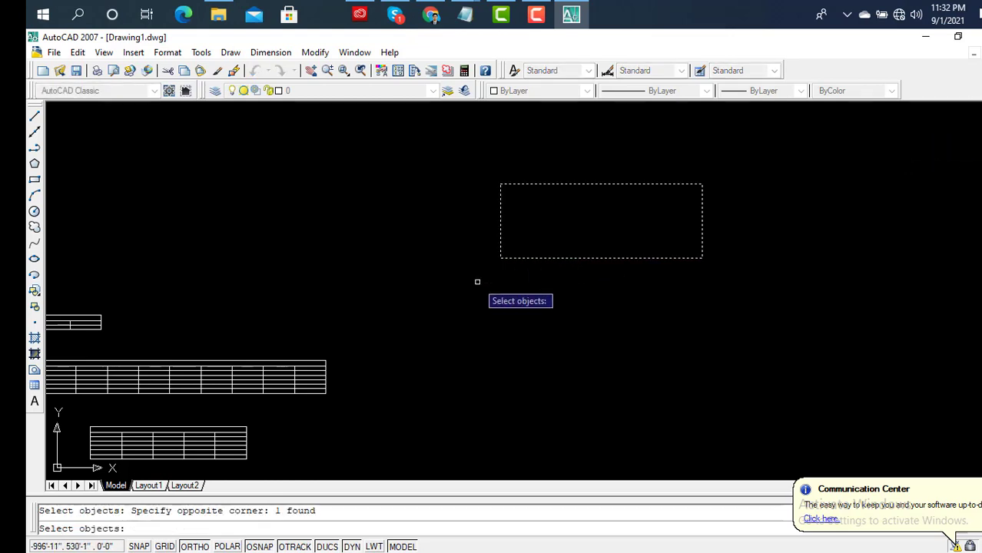
pyautogui.press('Escape')
pyautogui.click(766, 159)
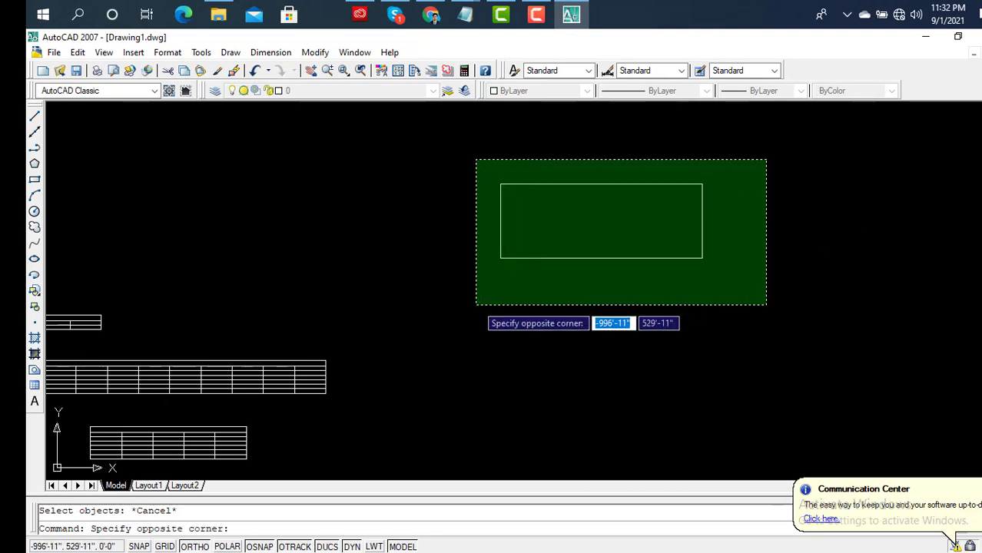
pyautogui.click(476, 305)
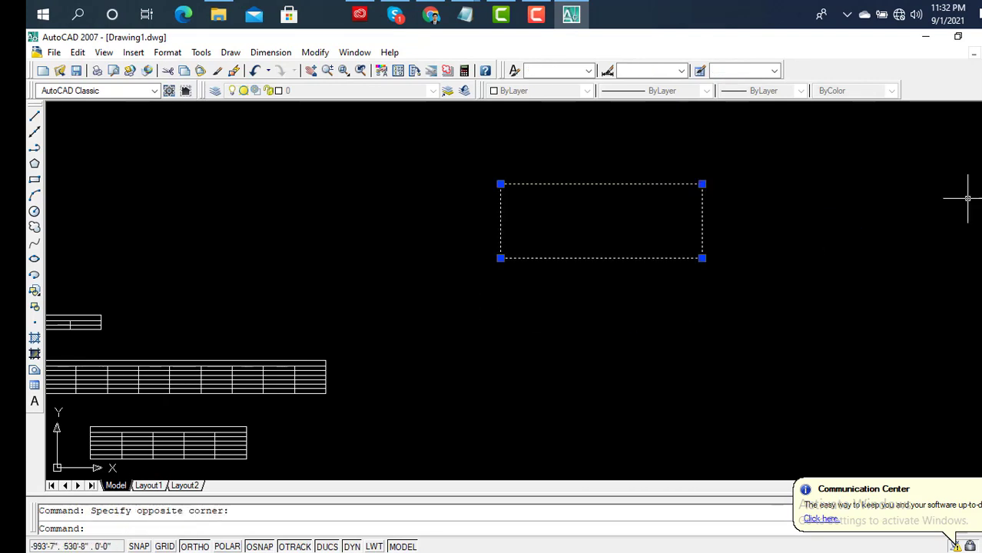
pyautogui.press('Delete')
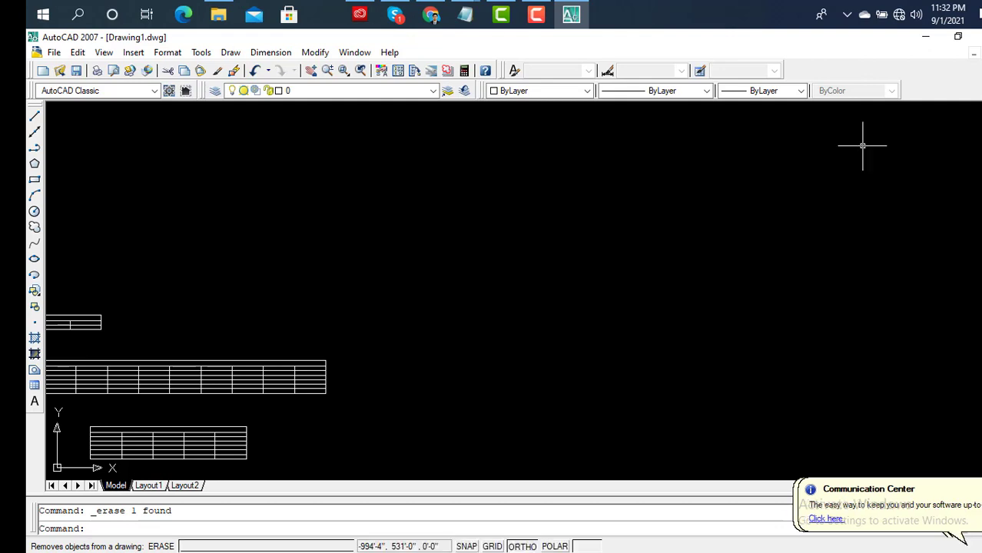
# Crossing-select the three table grids and erase them.
pyautogui.scroll(1, 433, 265)
pyautogui.moveTo(594, 239); pyautogui.dragTo(796, 182, button='middle')
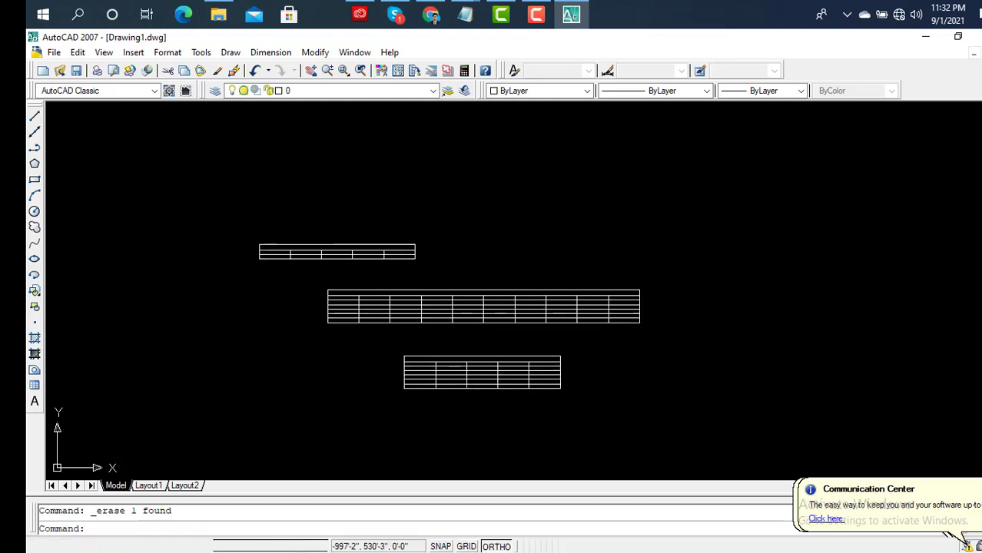
pyautogui.click(773, 166)
pyautogui.click(244, 449)
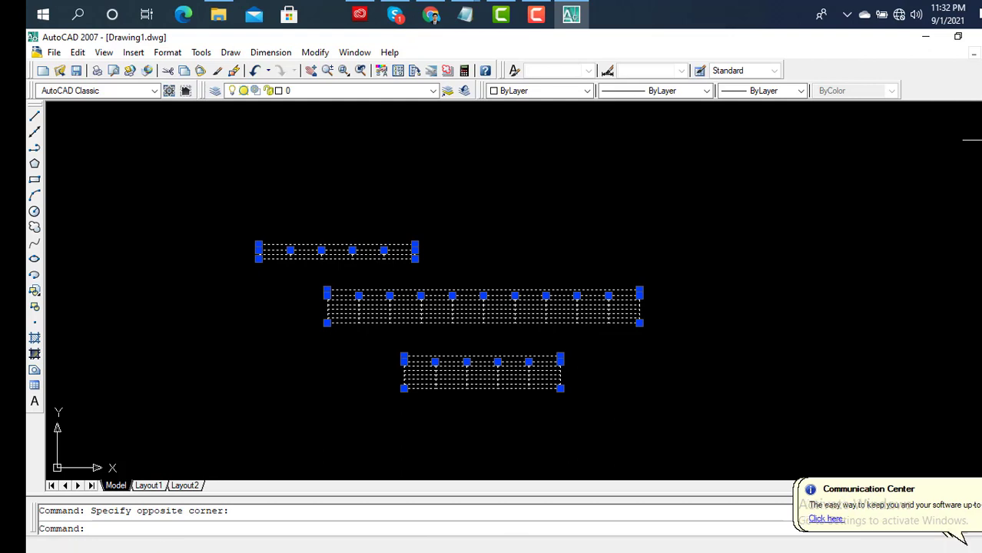
pyautogui.click(233, 70)
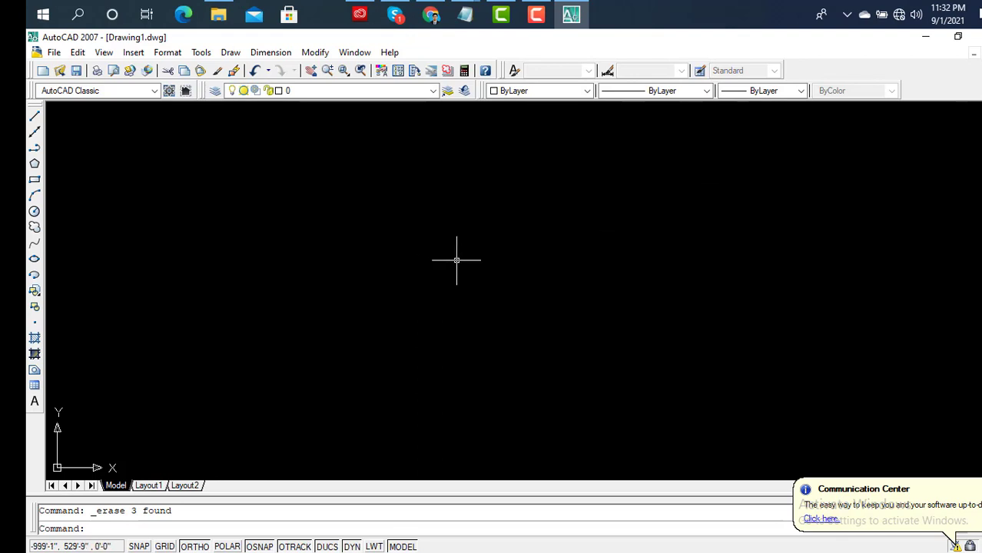
pyautogui.click(34, 163)
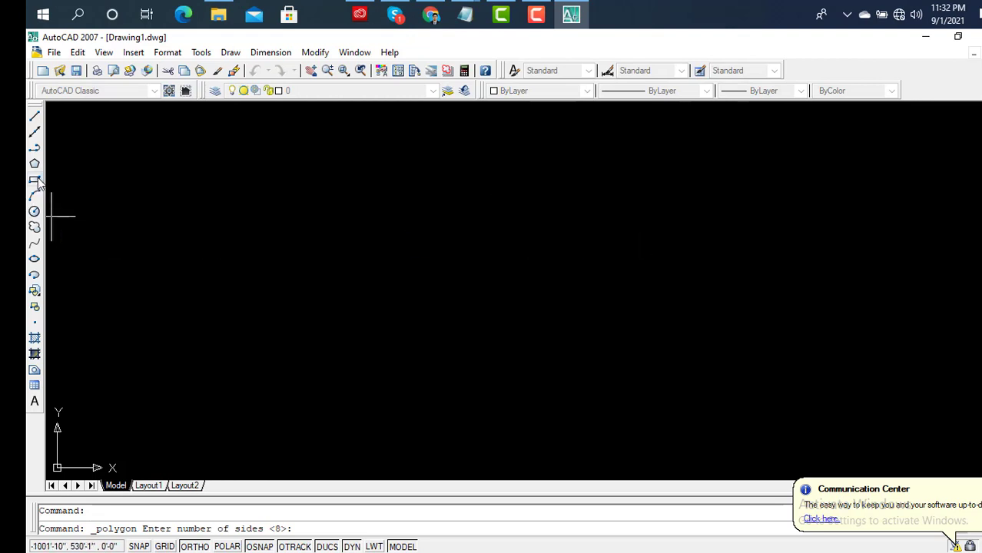
pyautogui.click(34, 180)
pyautogui.click(341, 172)
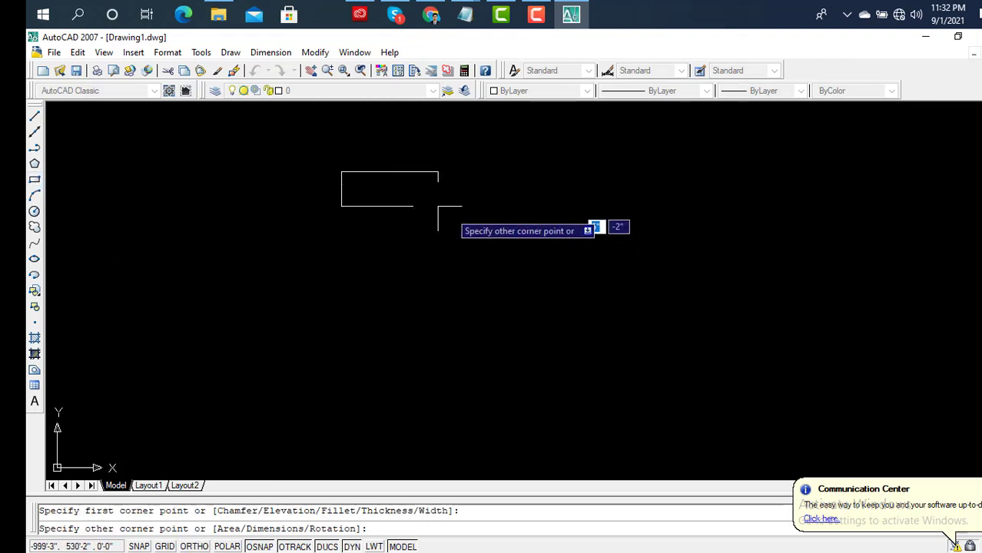
pyautogui.click(560, 252)
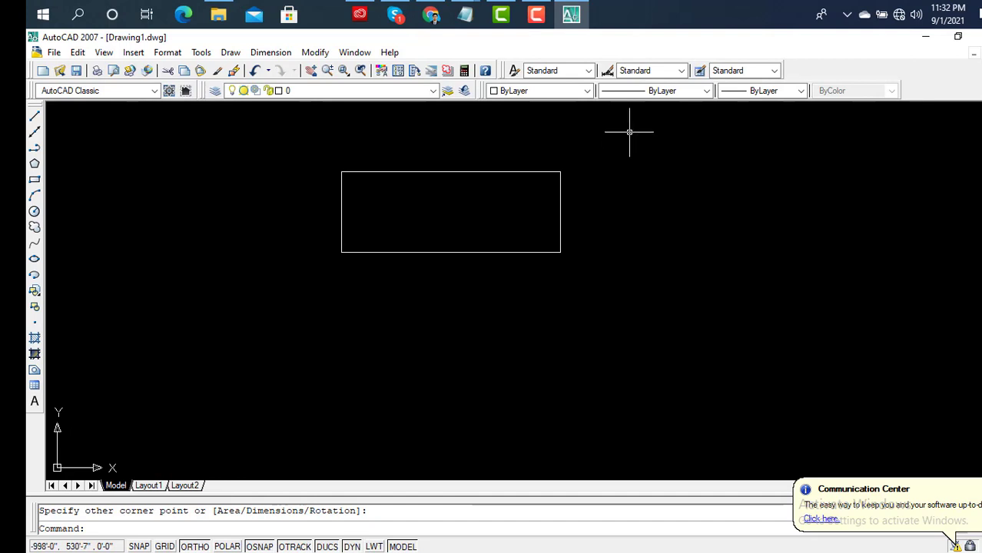
pyautogui.click(630, 132)
pyautogui.click(313, 315)
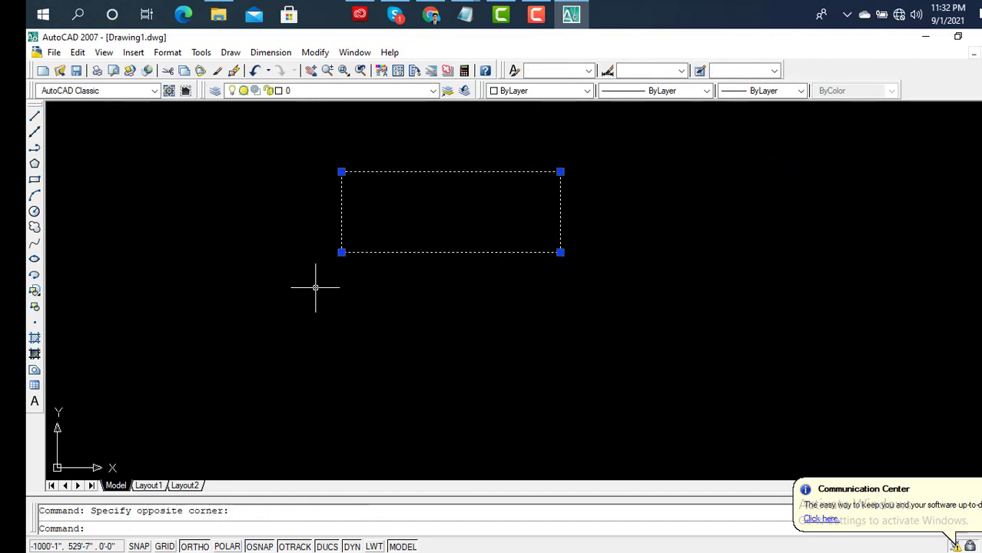
pyautogui.press('Delete')
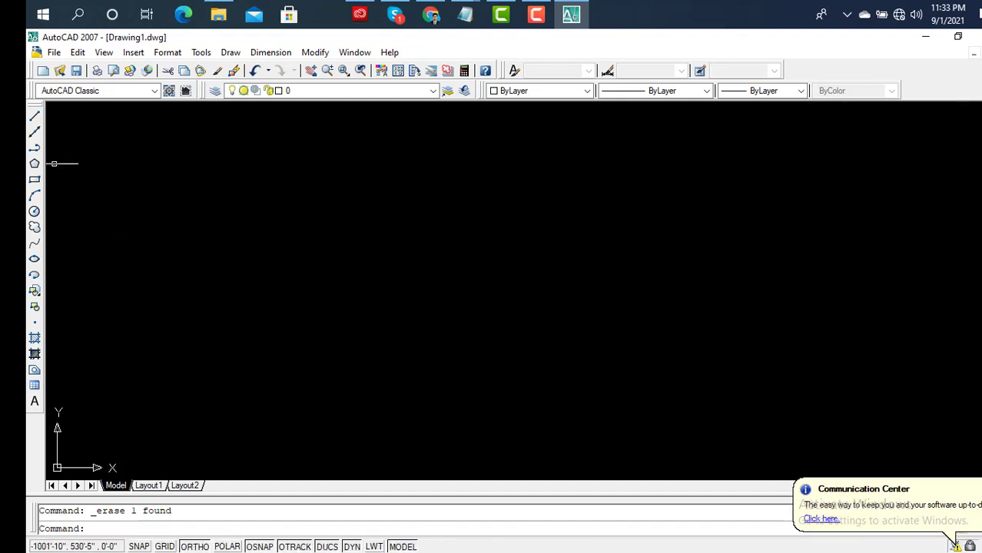
# Draw a rectangle and place a copy of it to the right.
pyautogui.click(35, 181)
pyautogui.click(381, 177)
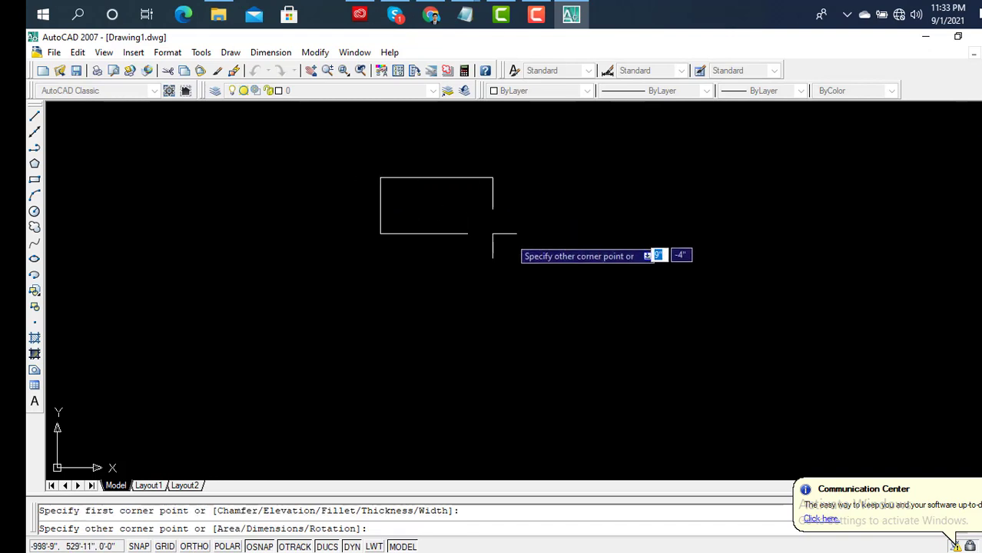
pyautogui.click(560, 242)
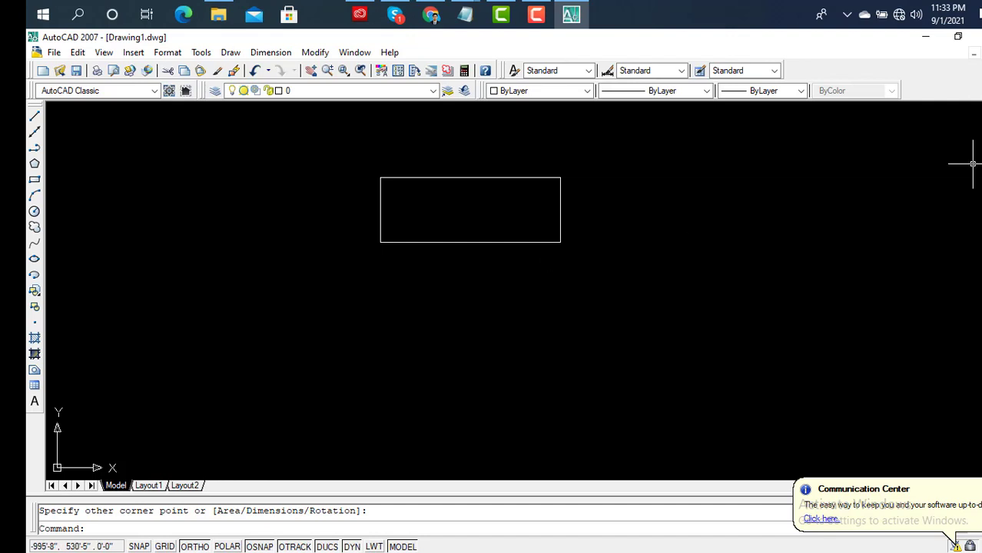
pyautogui.write('co')
pyautogui.press('Return')
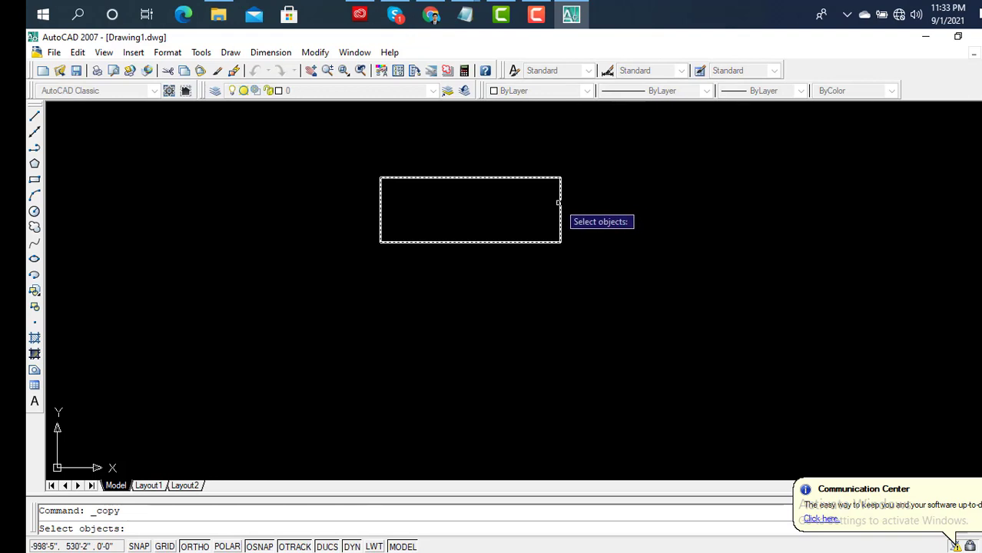
pyautogui.click(560, 204)
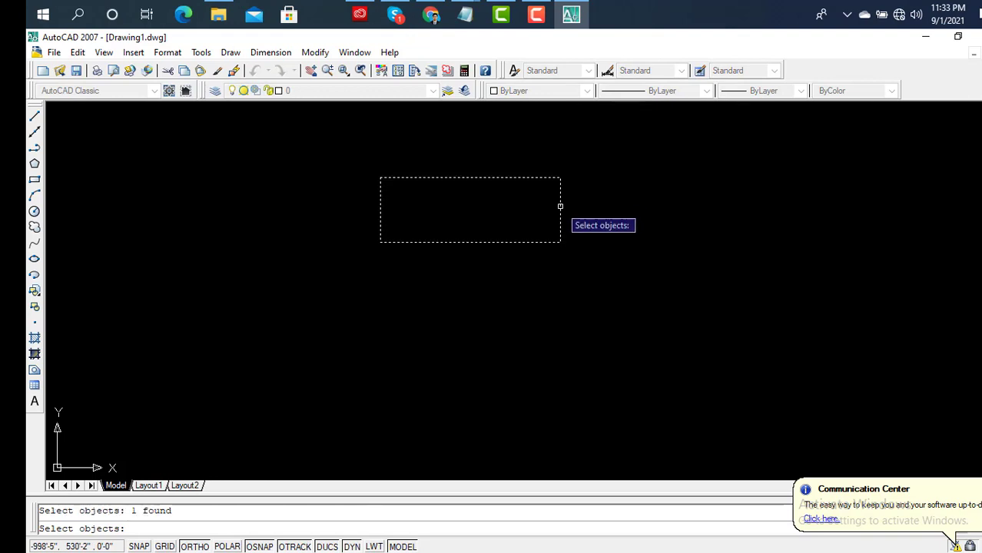
pyautogui.press('Return')
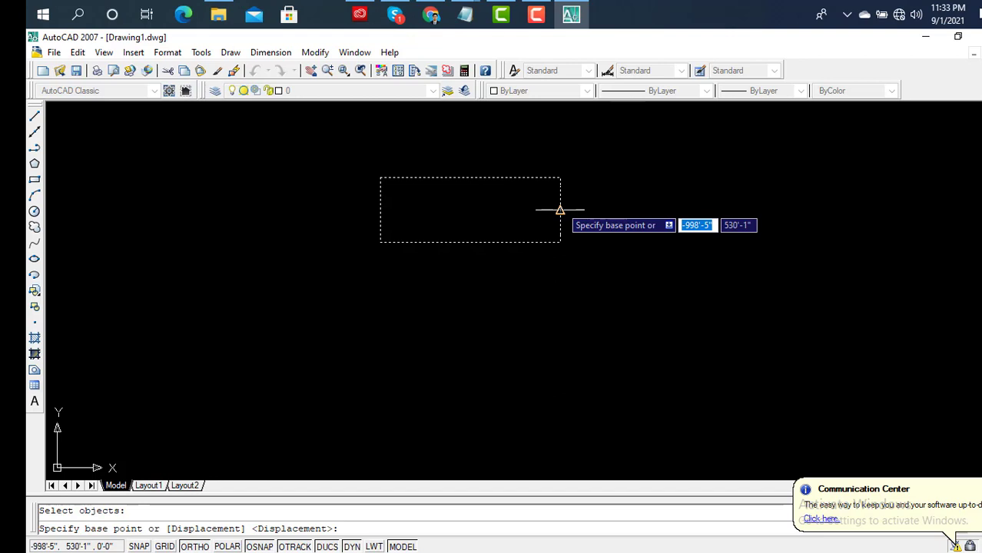
pyautogui.click(560, 209)
pyautogui.click(809, 209)
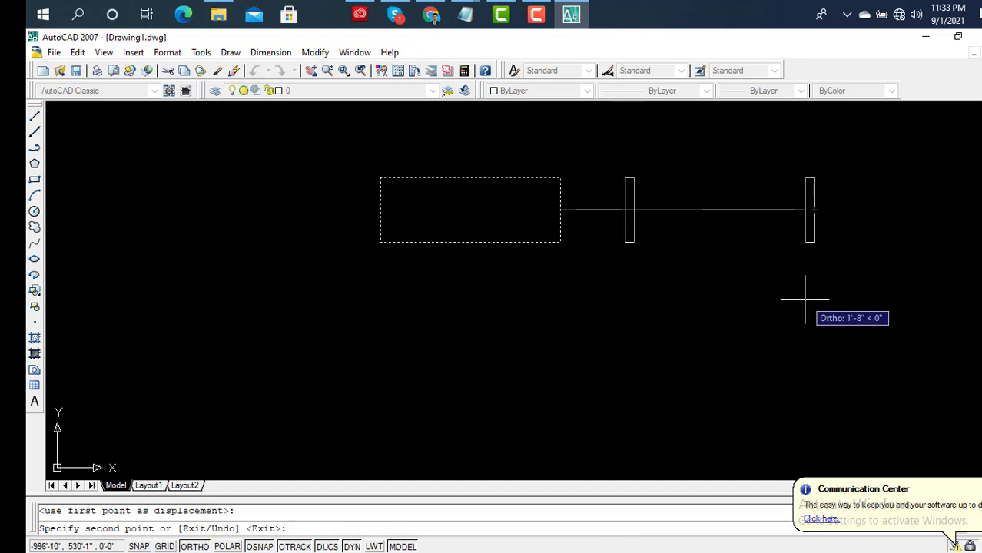
# Place three more rectangle copies, one at lower right and two on the left.
pyautogui.press('F8')
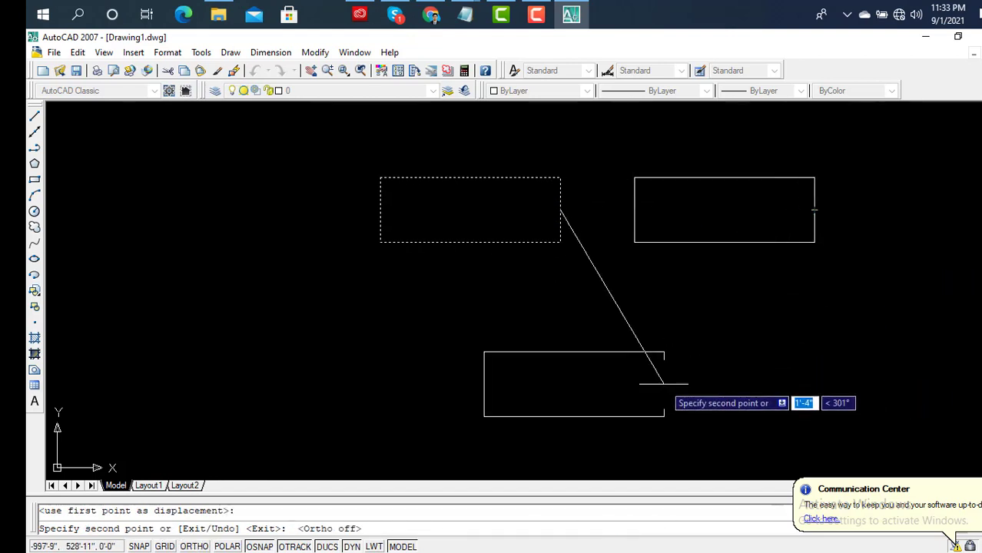
pyautogui.click(662, 384)
pyautogui.click(341, 340)
pyautogui.click(318, 264)
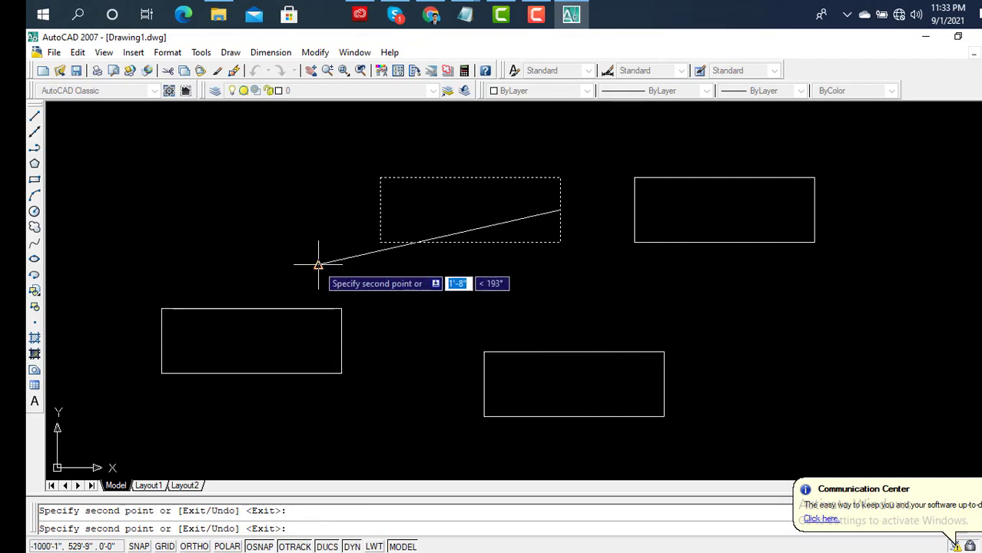
pyautogui.press('Escape')
# Crossing-select the three right-hand rectangles and delete them.
pyautogui.click(789, 140)
pyautogui.click(504, 406)
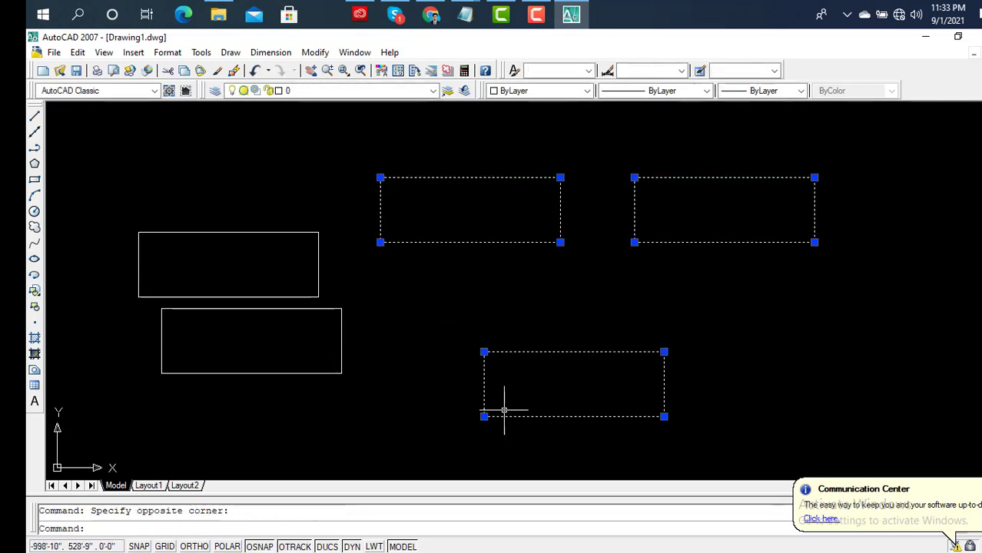
pyautogui.press('Delete')
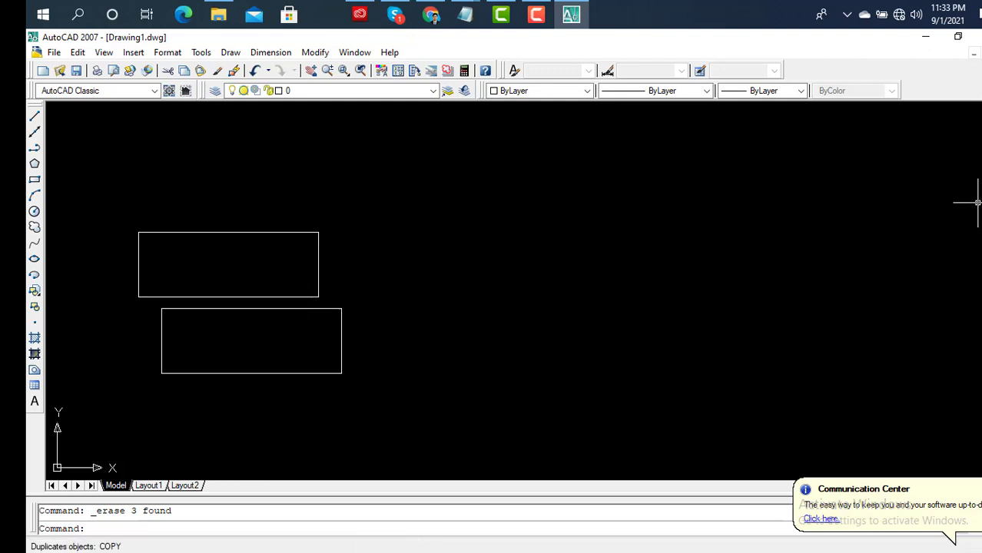
pyautogui.write('co')
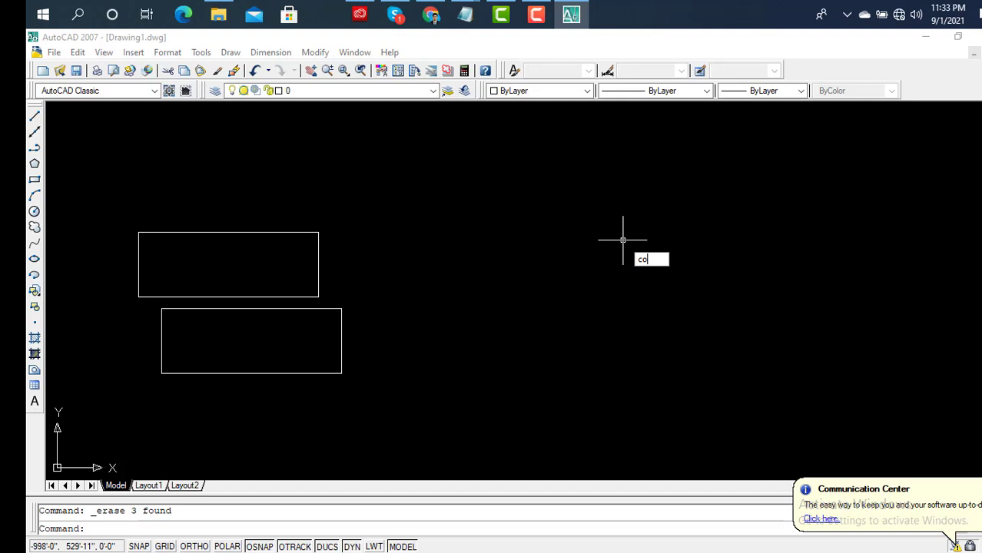
pyautogui.press('Return')
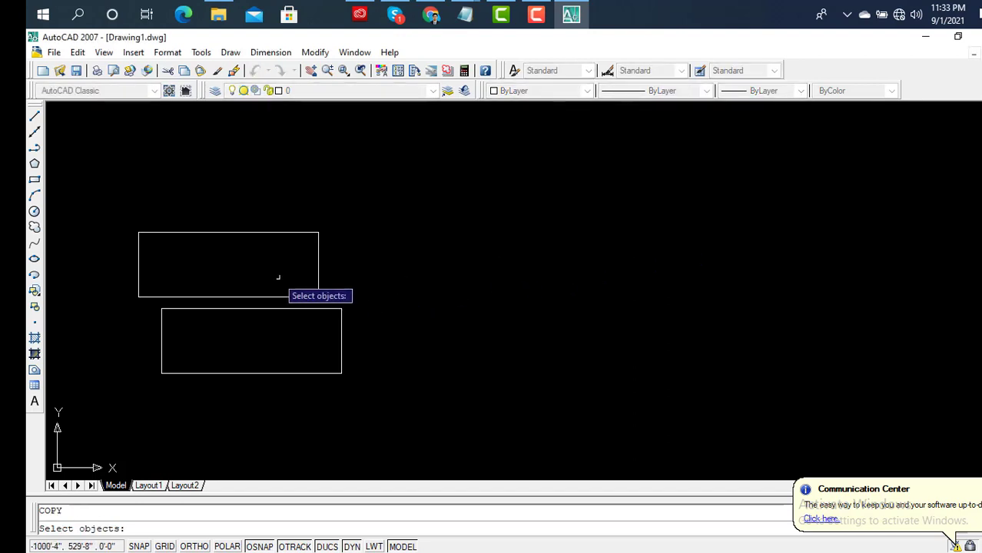
pyautogui.scroll(2, 275, 270)
pyautogui.click(334, 265)
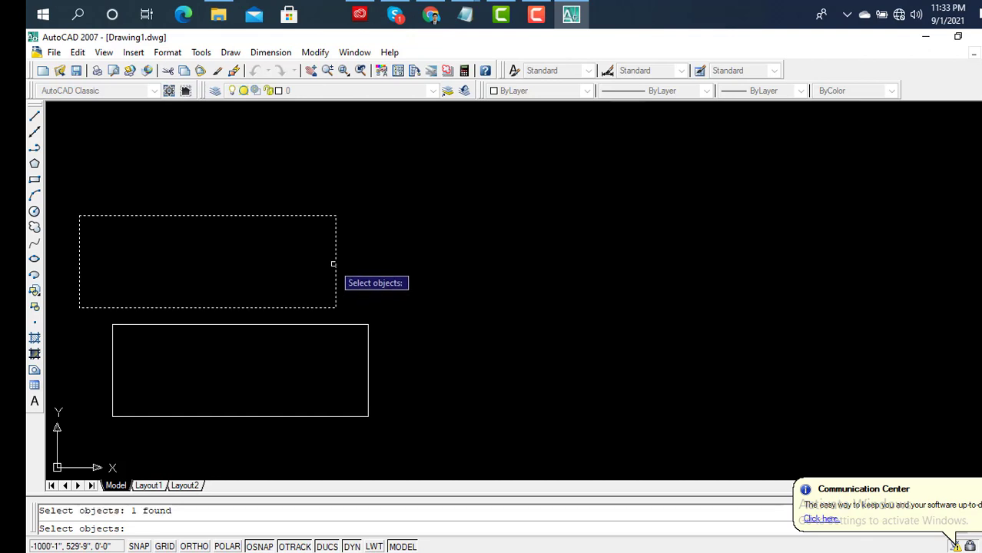
pyautogui.press('Return')
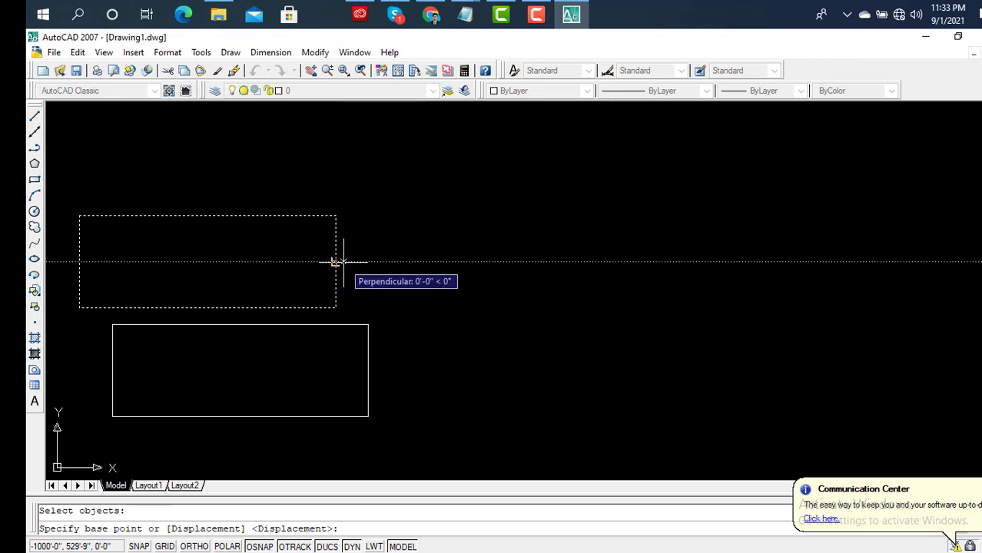
pyautogui.click(335, 262)
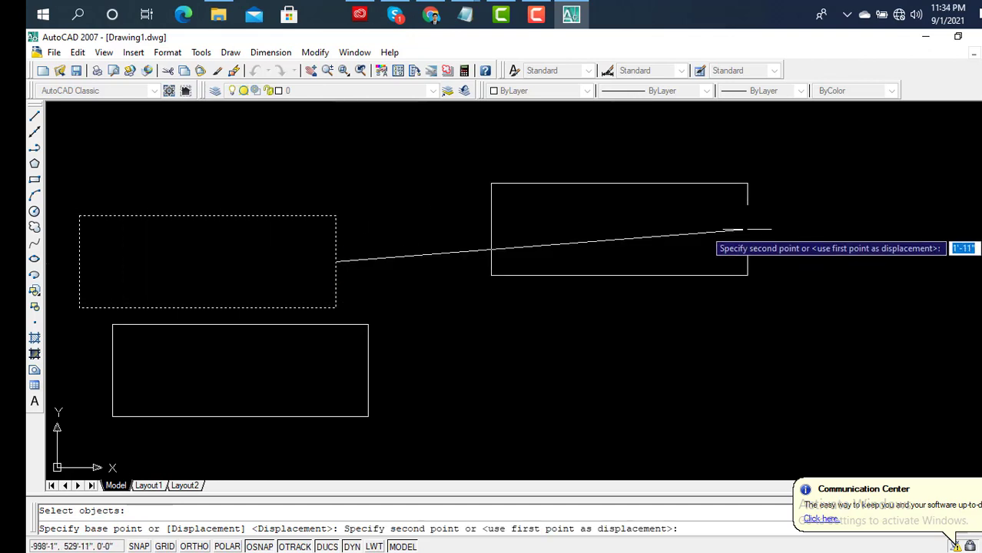
pyautogui.click(746, 228)
pyautogui.click(757, 386)
pyautogui.click(864, 278)
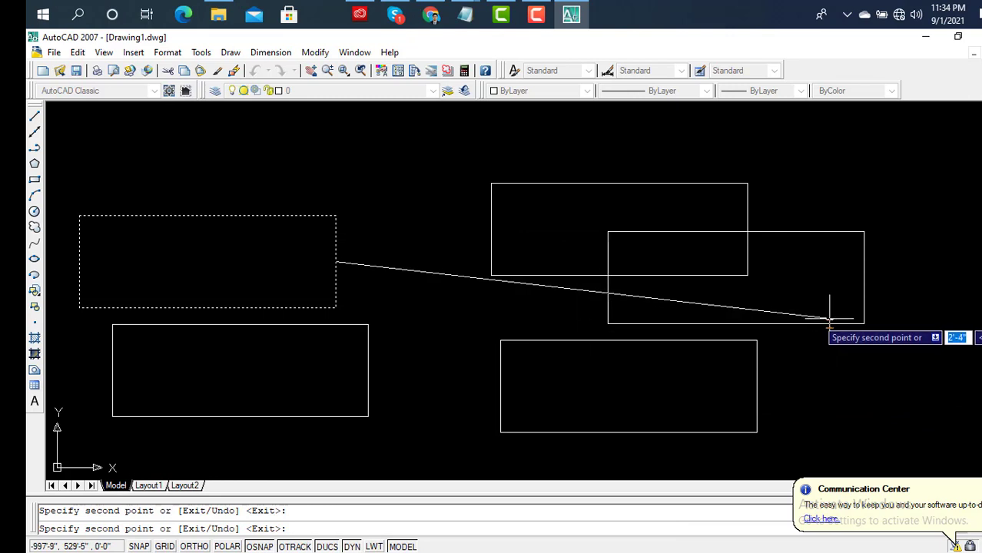
pyautogui.press('Escape')
pyautogui.click(896, 193)
pyautogui.click(549, 415)
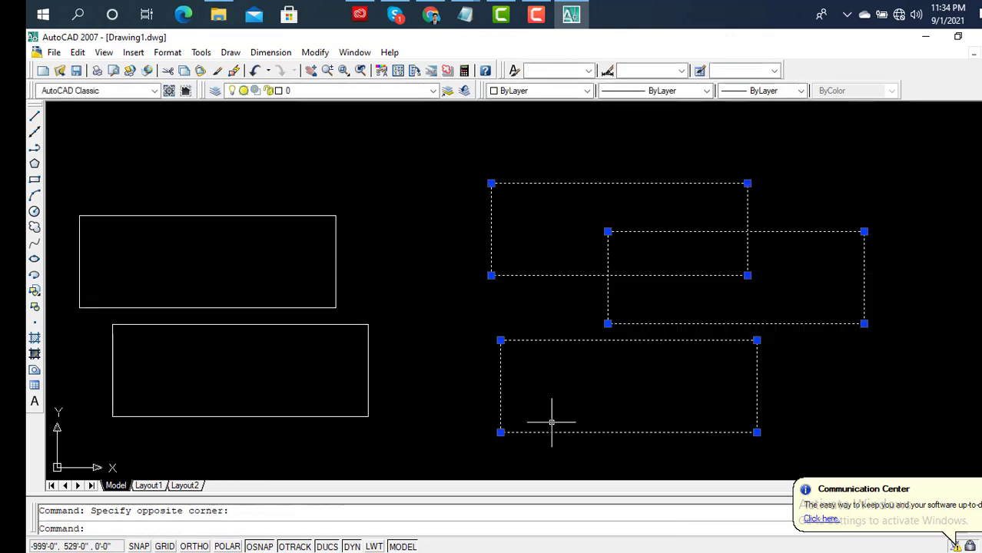
pyautogui.press('Delete')
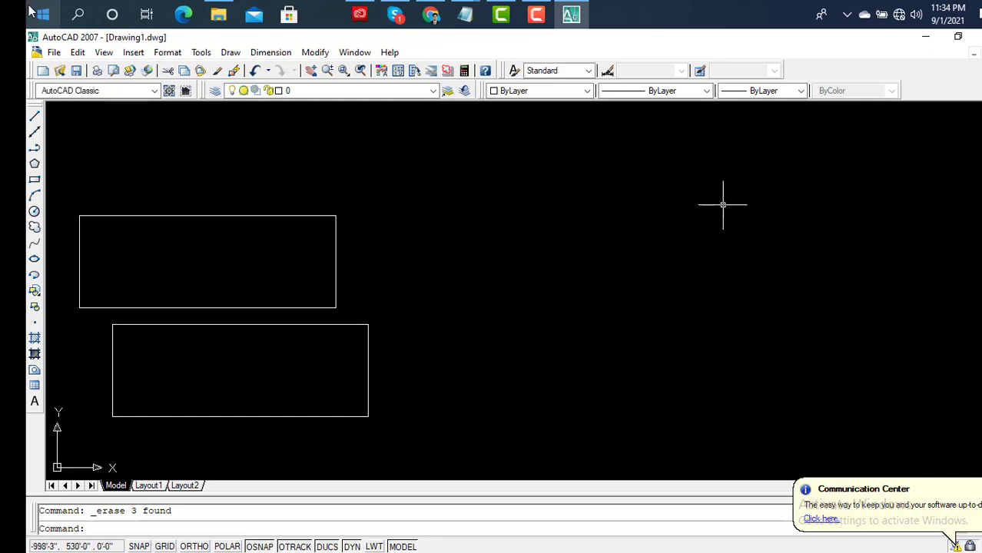
# Draw a rectangle at upper right and split it with two vertical lines.
pyautogui.click(34, 180)
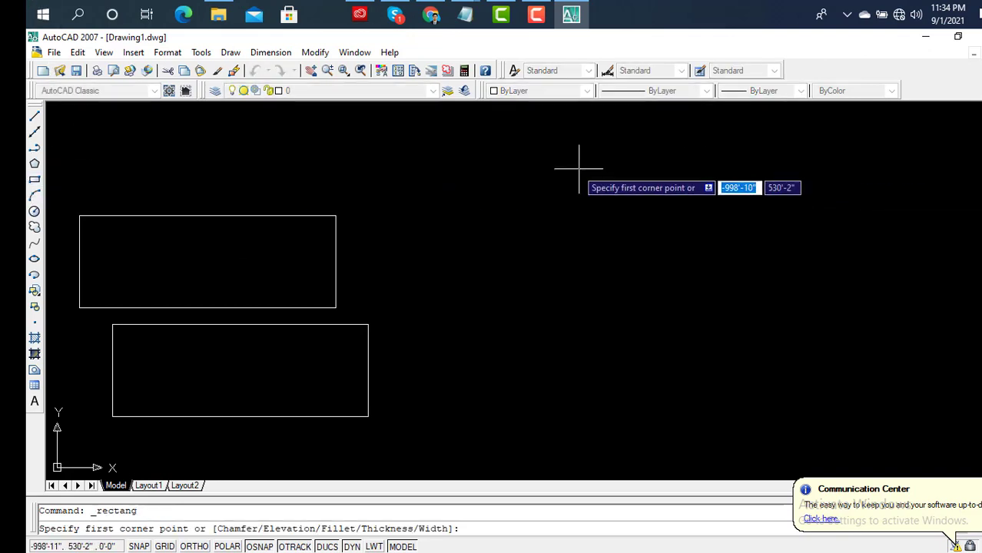
pyautogui.click(530, 169)
pyautogui.click(759, 278)
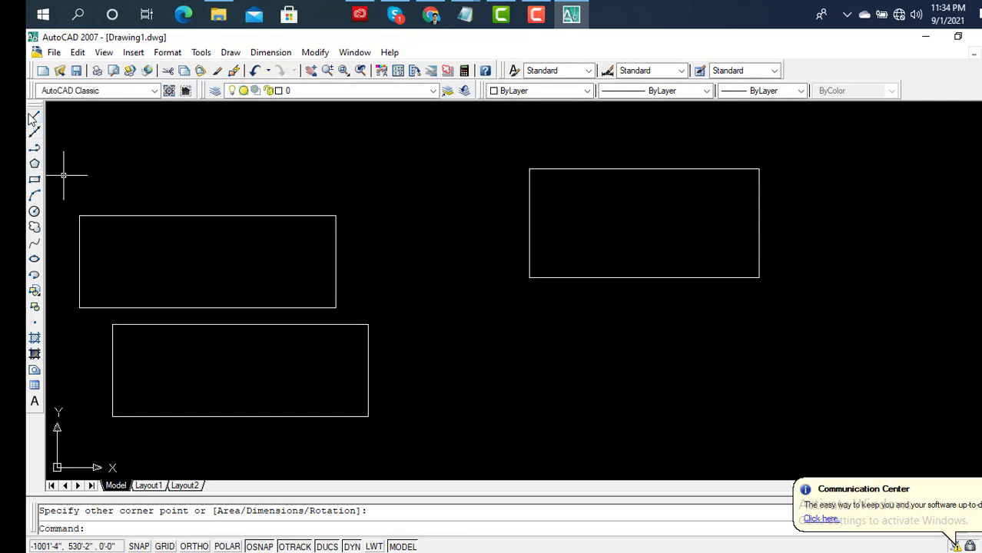
pyautogui.click(33, 116)
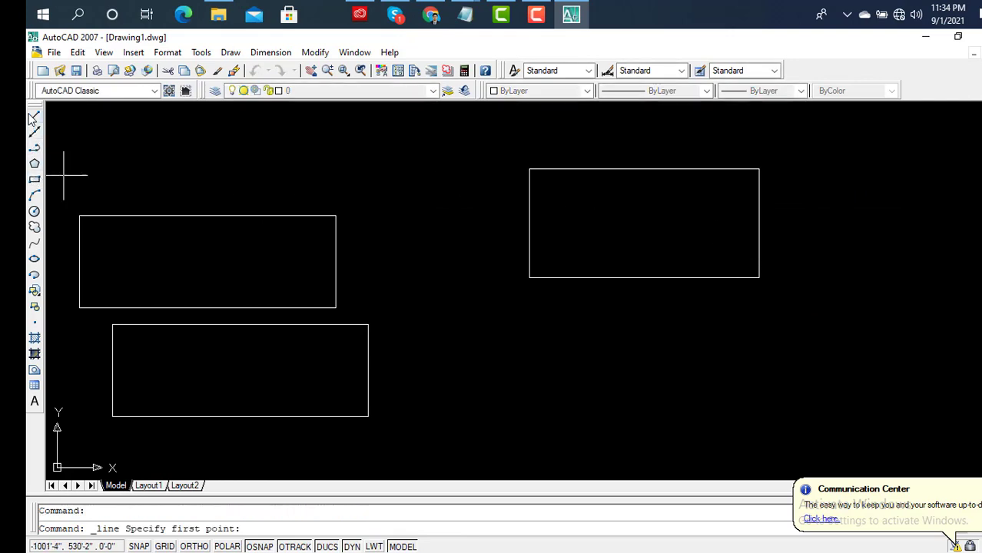
pyautogui.click(556, 169)
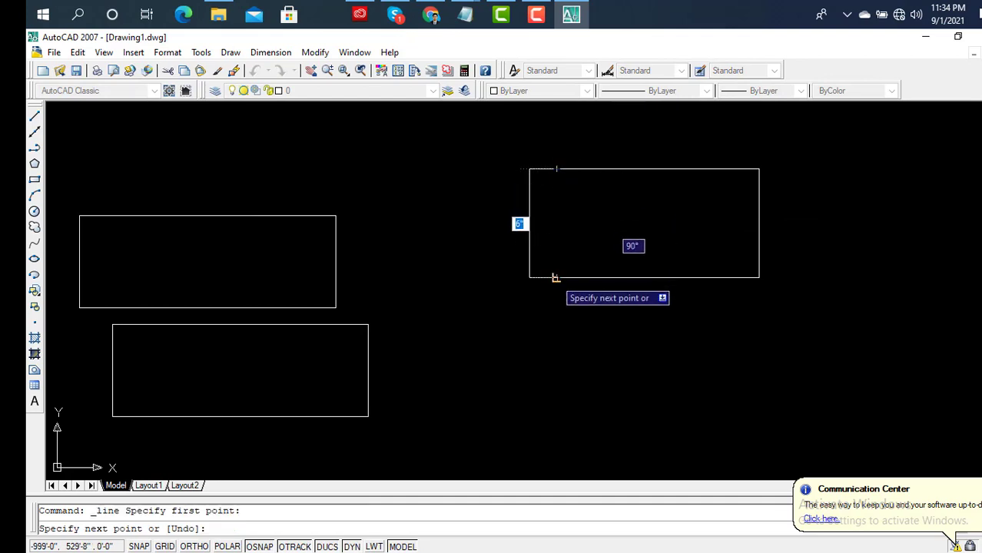
pyautogui.click(556, 277)
pyautogui.press('Return')
pyautogui.press('Return')
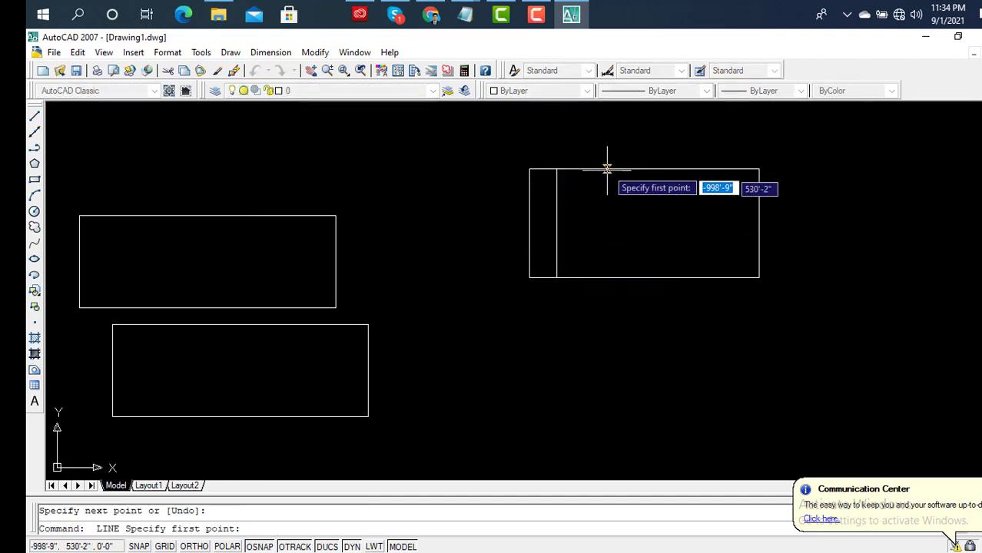
pyautogui.click(607, 168)
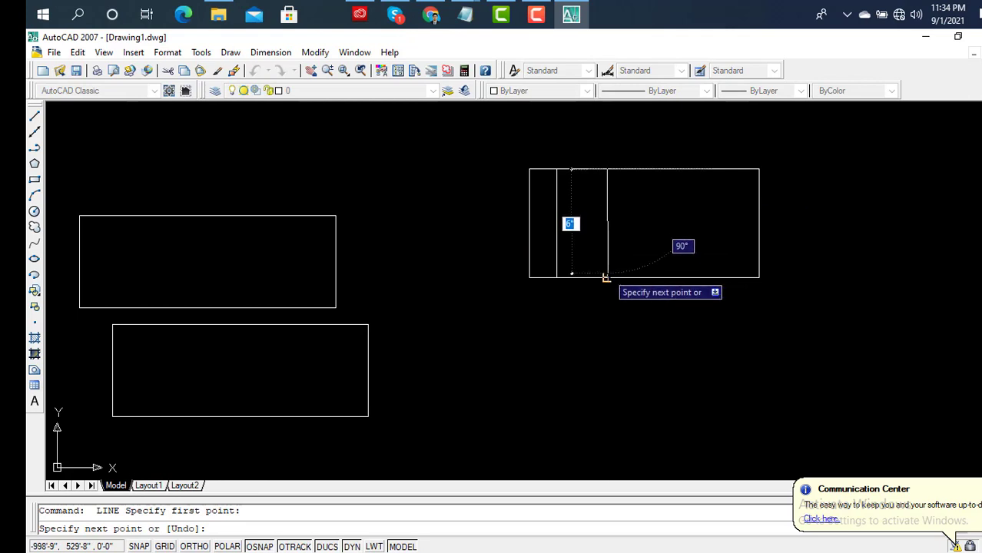
pyautogui.click(607, 278)
pyautogui.press('Return')
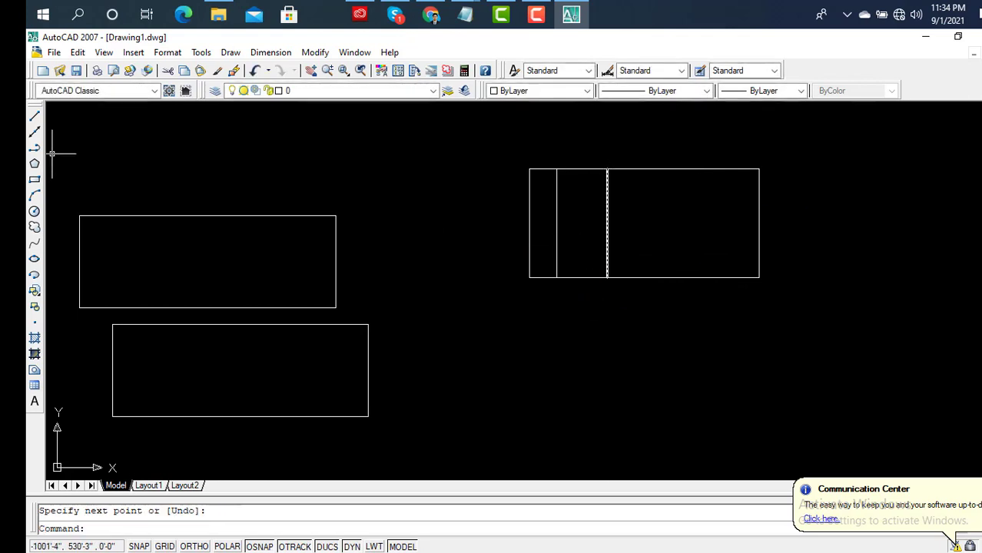
# Add a horizontal line from the rectangle's left edge to the second vertical line.
pyautogui.click(34, 115)
pyautogui.press('Return')
pyautogui.press('Return')
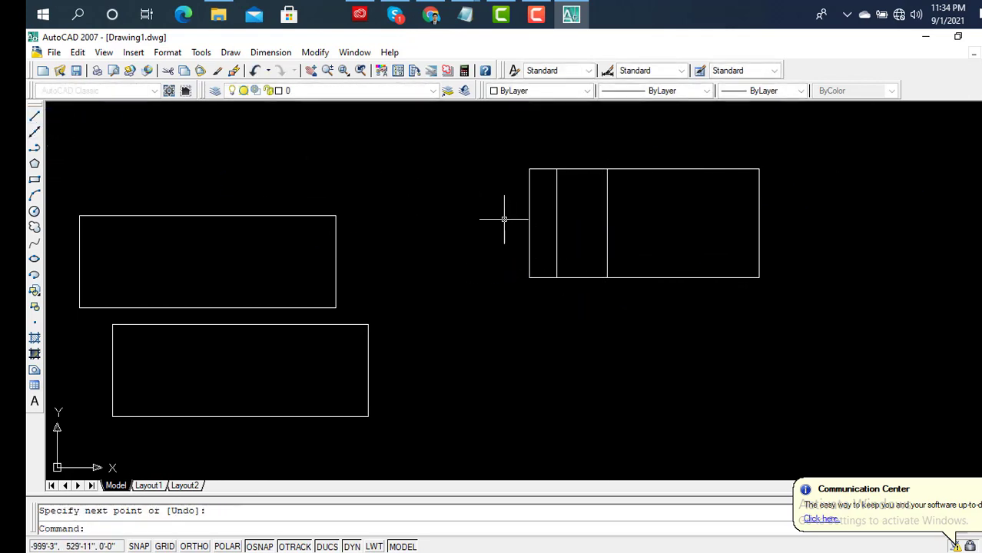
pyautogui.press('Return')
pyautogui.click(528, 220)
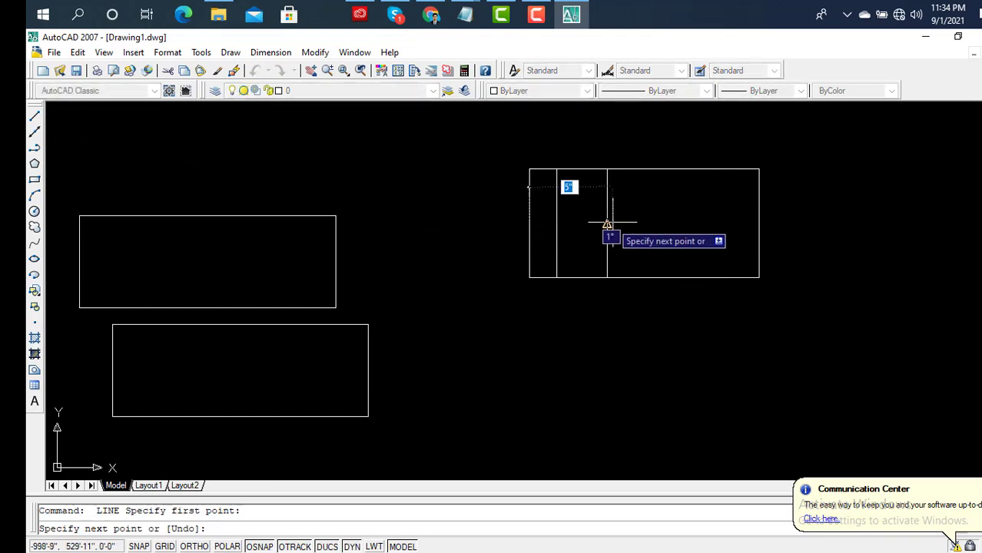
pyautogui.click(607, 223)
pyautogui.press('Return')
pyautogui.scroll(3, 646, 161)
pyautogui.scroll(3, 645, 165)
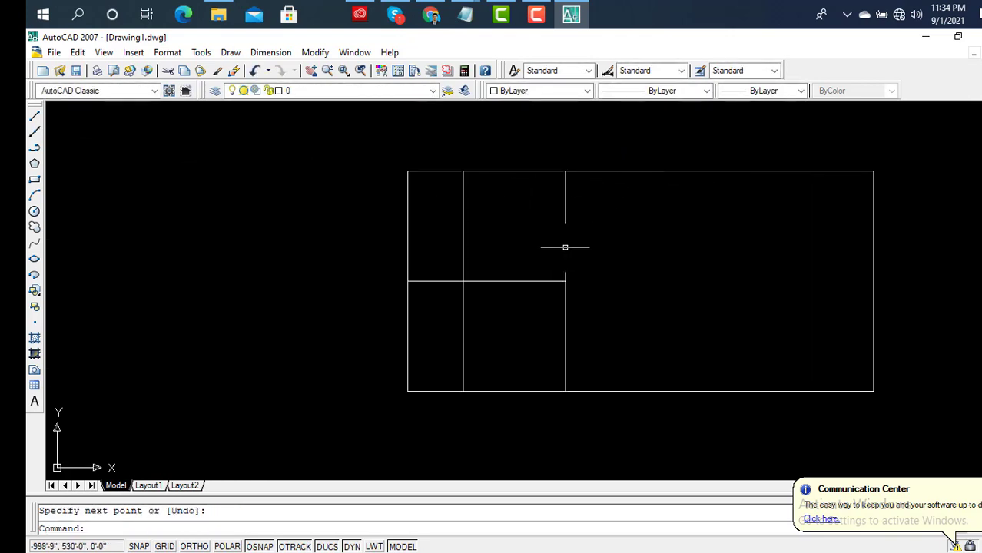
pyautogui.scroll(-2, 564, 247)
pyautogui.moveTo(533, 285); pyautogui.dragTo(462, 248, button='middle')
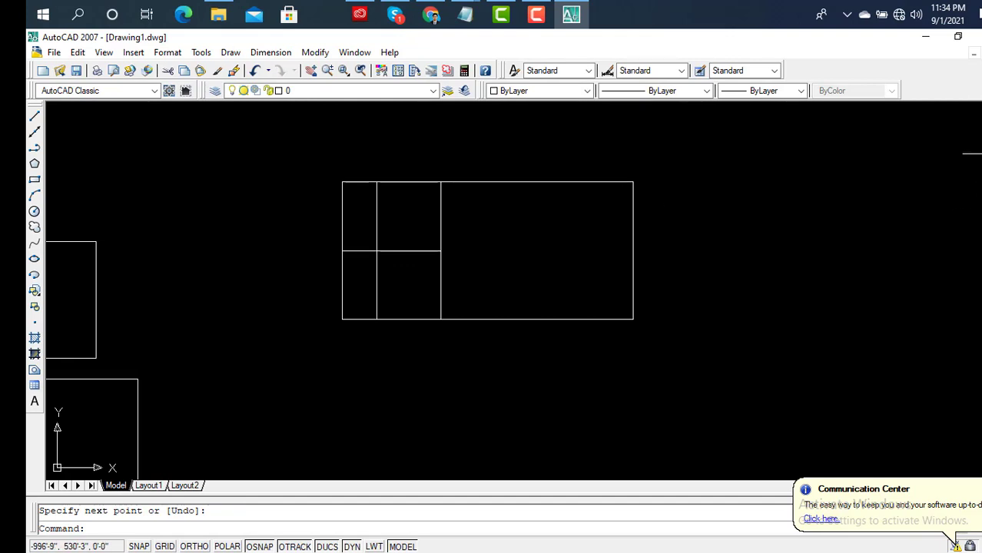
pyautogui.click(977, 148)
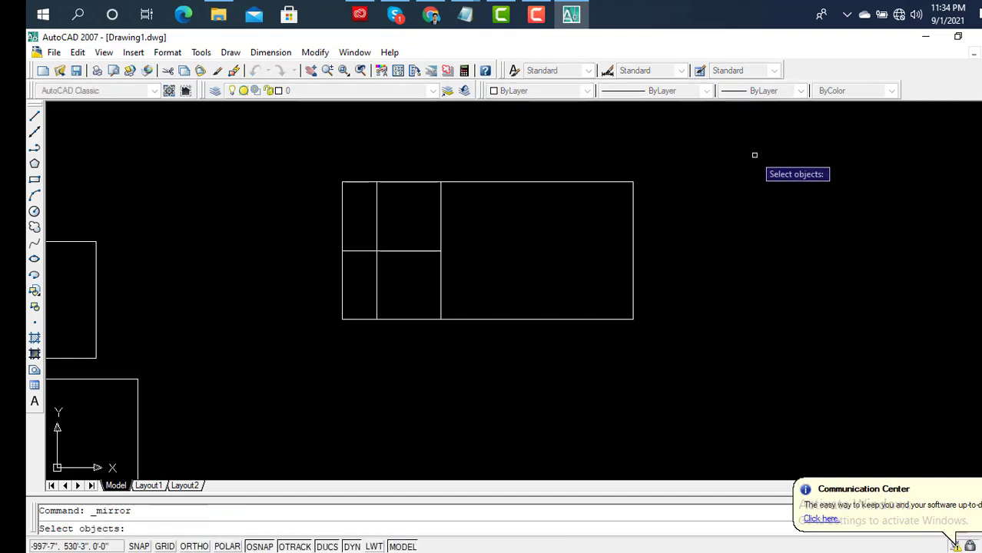
# Mirror the gridded rectangle about its right edge, keeping the original, then undo it.
pyautogui.click(717, 141)
pyautogui.click(304, 367)
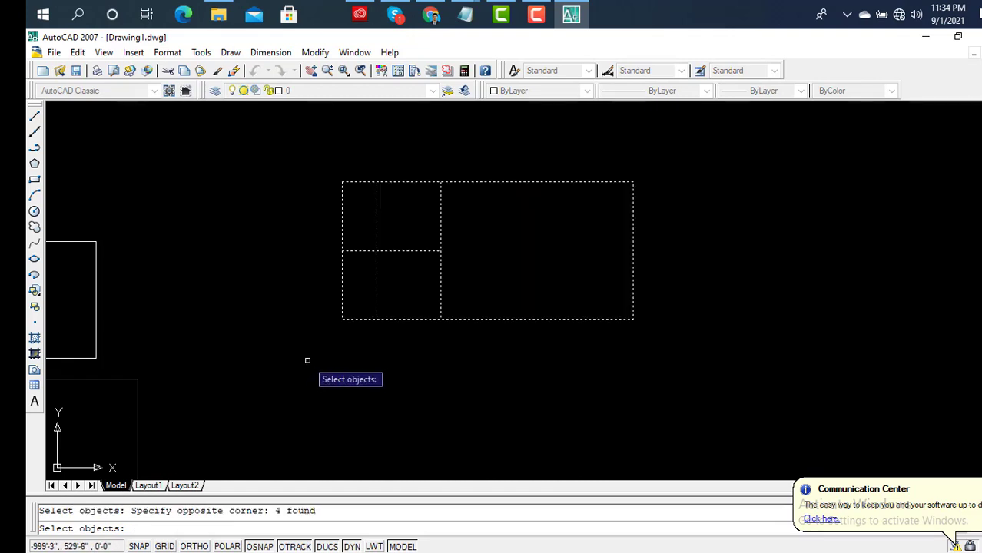
pyautogui.press('Return')
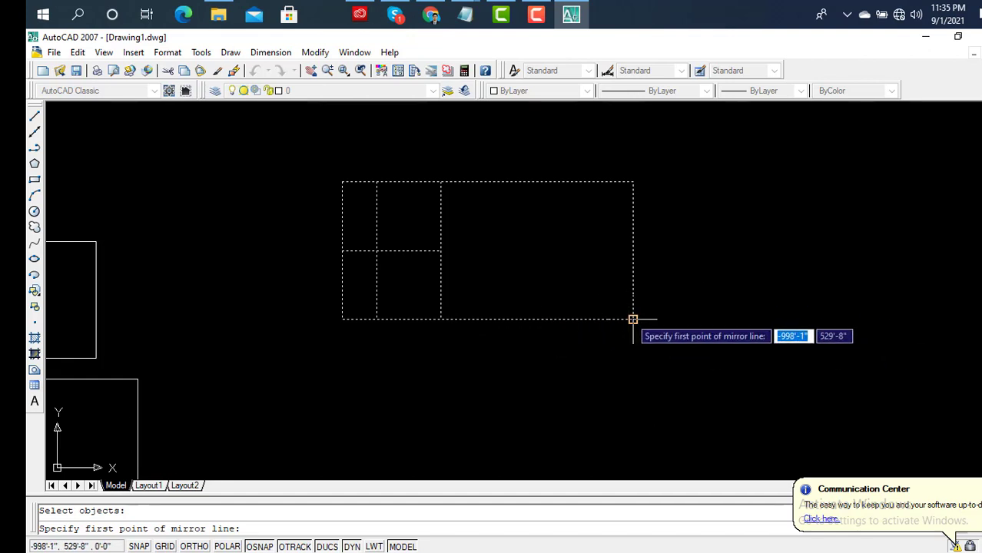
pyautogui.click(633, 318)
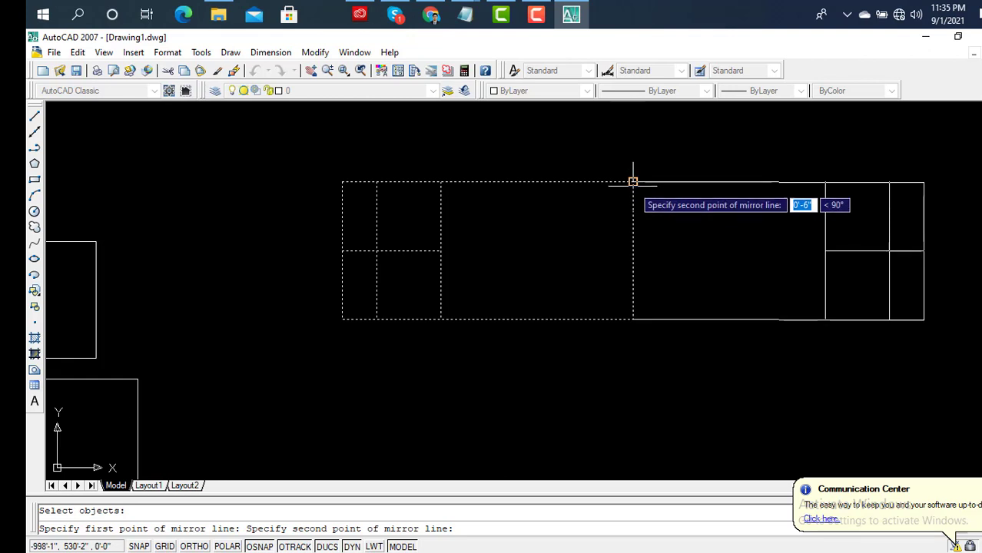
pyautogui.click(633, 182)
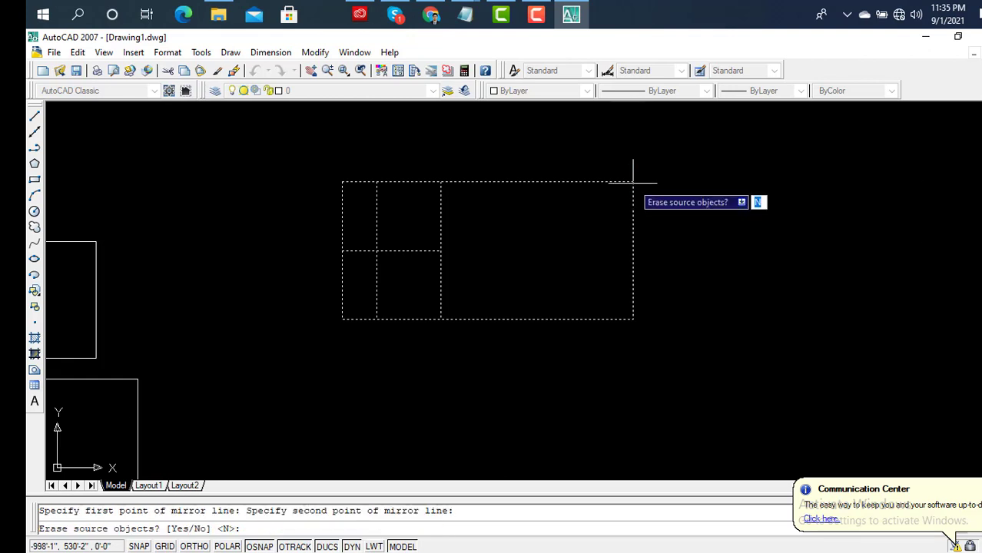
pyautogui.press('Return')
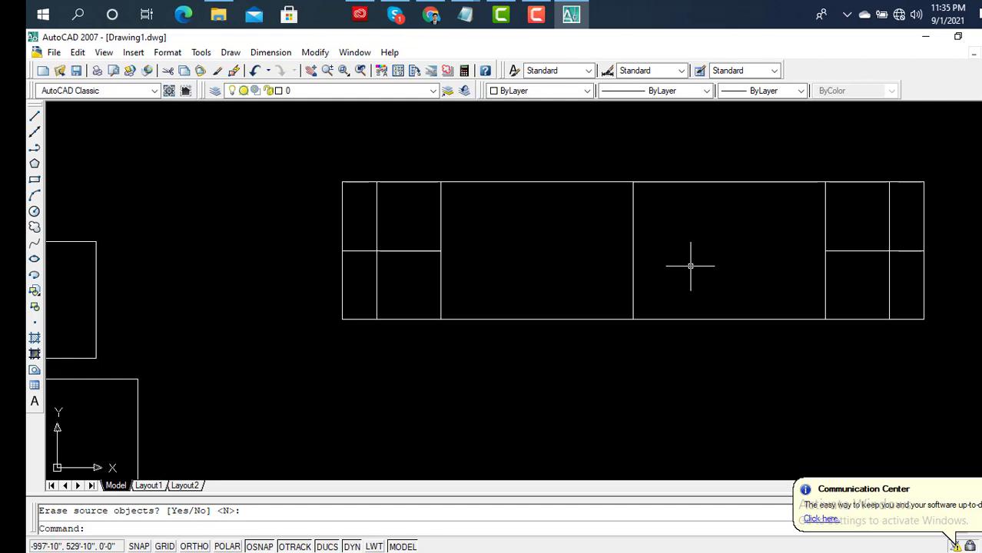
pyautogui.hotkey('ctrl', 'z')
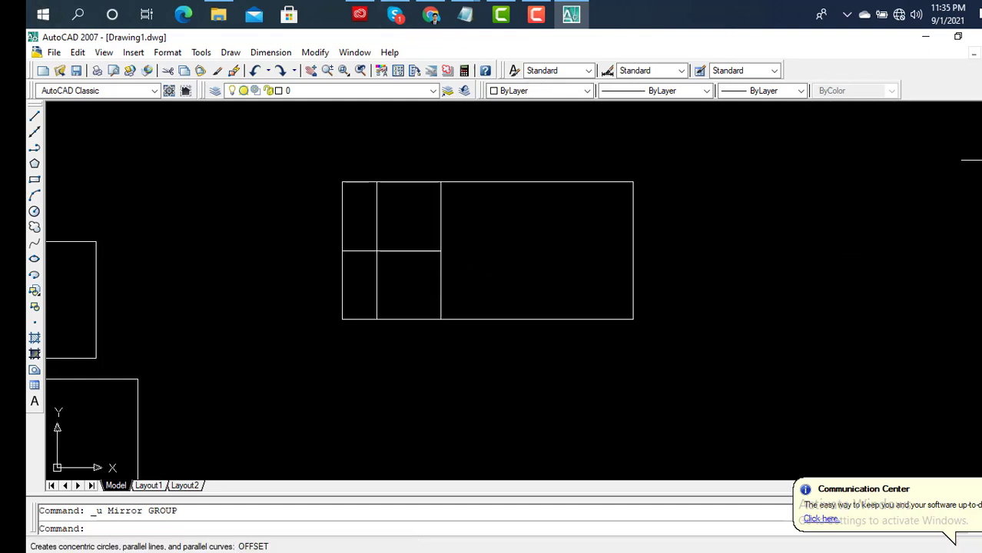
# Mirror the gridded rectangle about its right edge again, keeping the source objects.
pyautogui.click(981, 153)
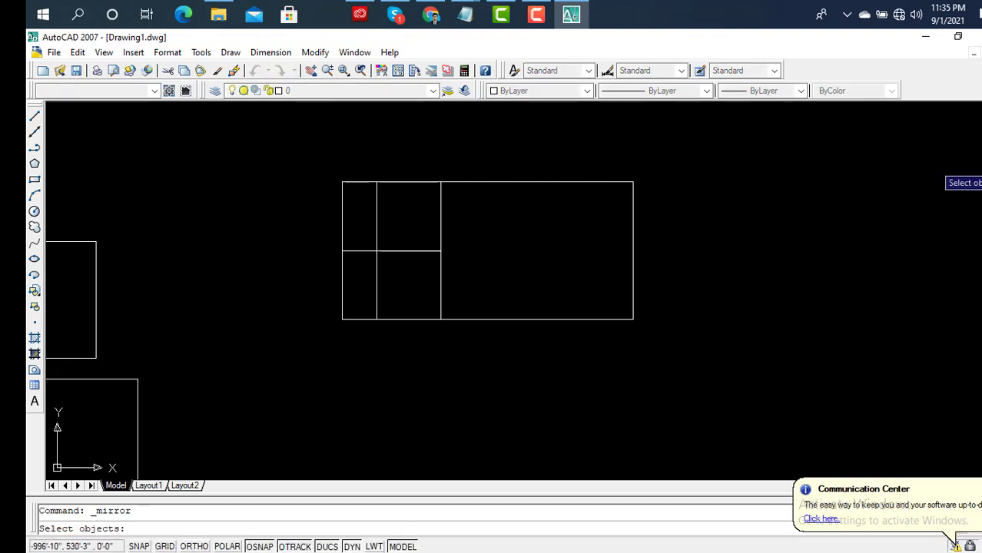
pyautogui.click(714, 136)
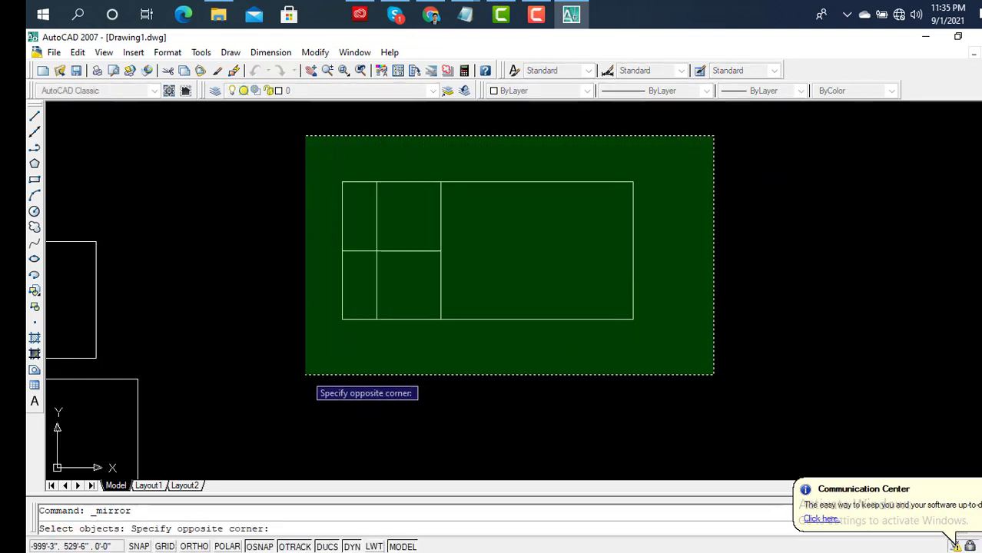
pyautogui.click(304, 374)
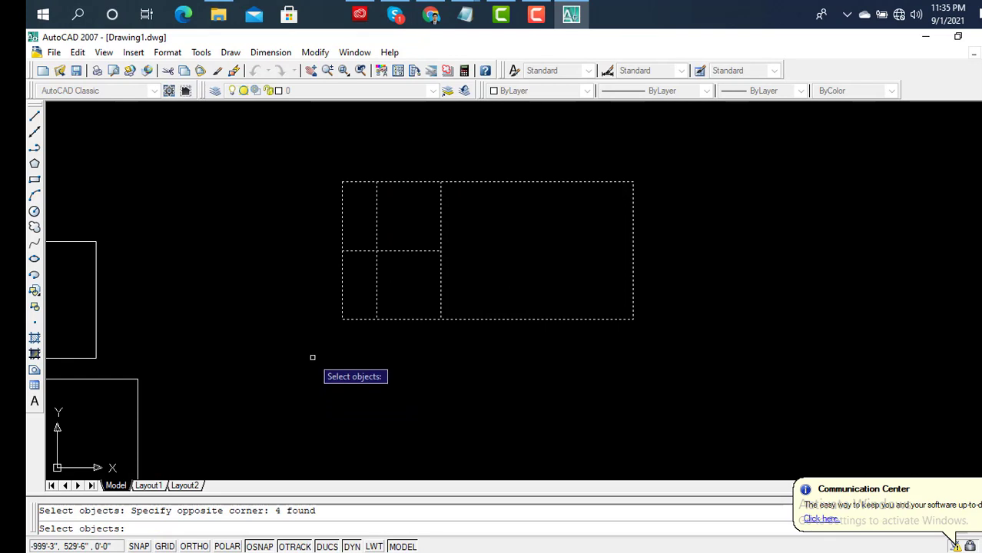
pyautogui.press('Return')
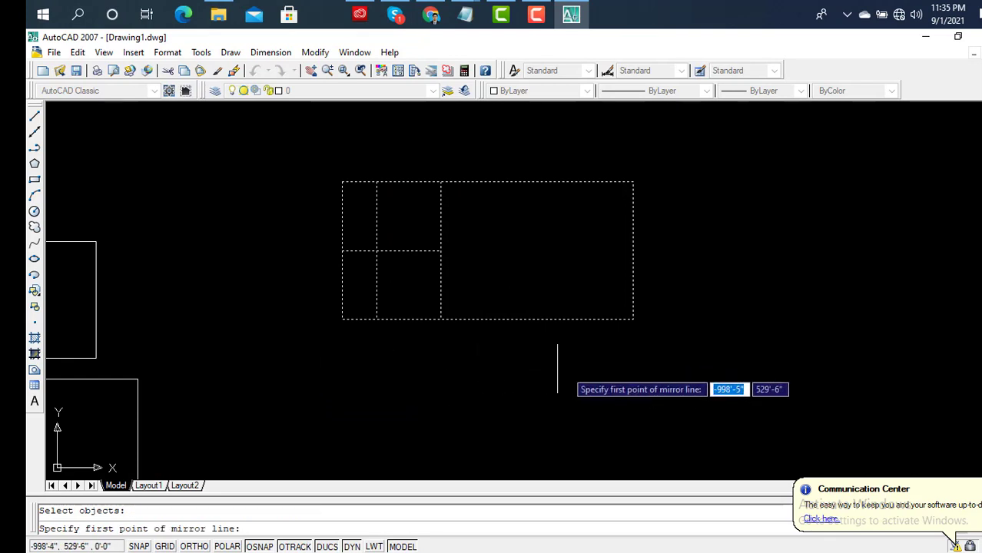
pyautogui.click(633, 319)
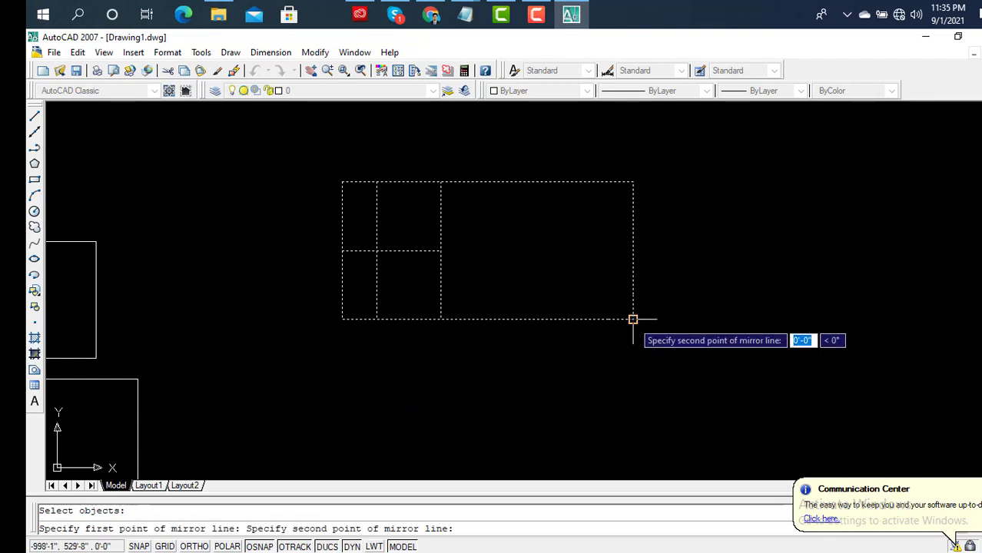
pyautogui.click(633, 182)
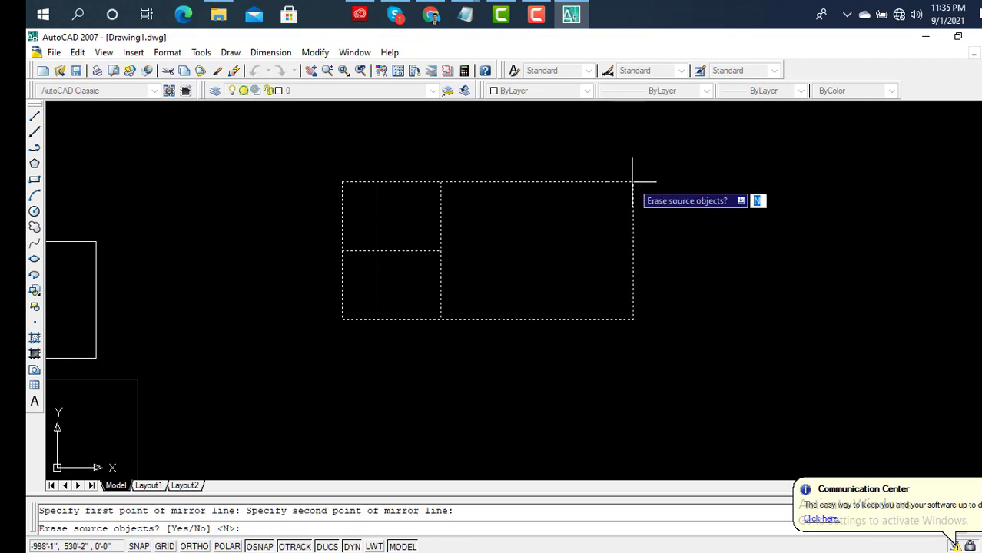
pyautogui.press('Return')
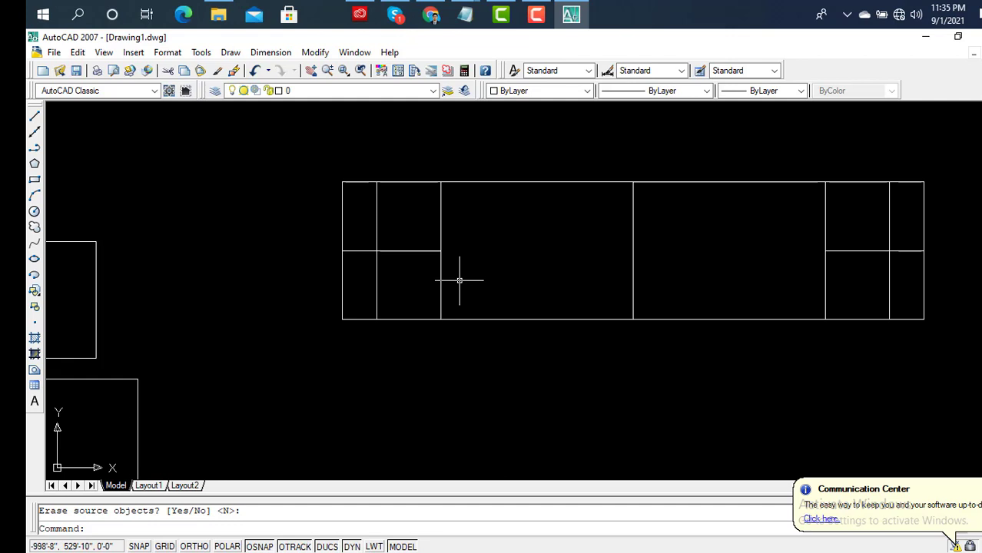
pyautogui.scroll(-2, 460, 280)
pyautogui.scroll(-1, 471, 280)
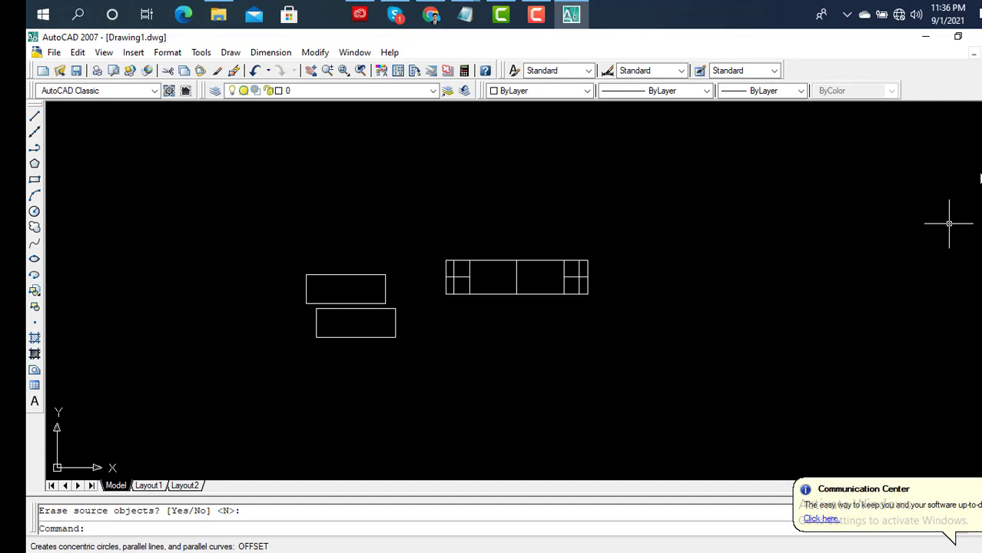
# Draw a new rectangle to the right of the gridded one.
pyautogui.click(35, 179)
pyautogui.click(647, 172)
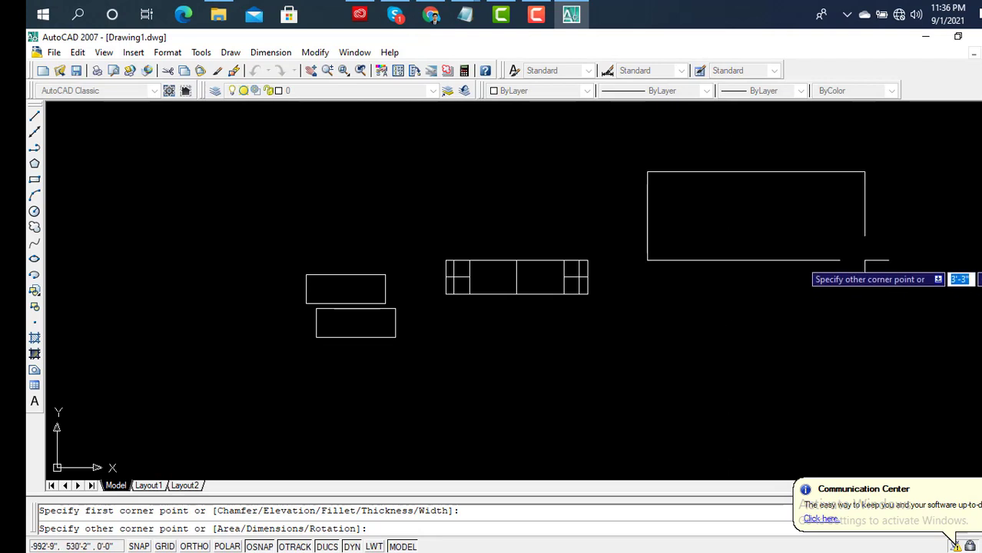
pyautogui.click(865, 261)
pyautogui.moveTo(901, 224); pyautogui.dragTo(775, 287, button='middle')
pyautogui.scroll(2, 769, 276)
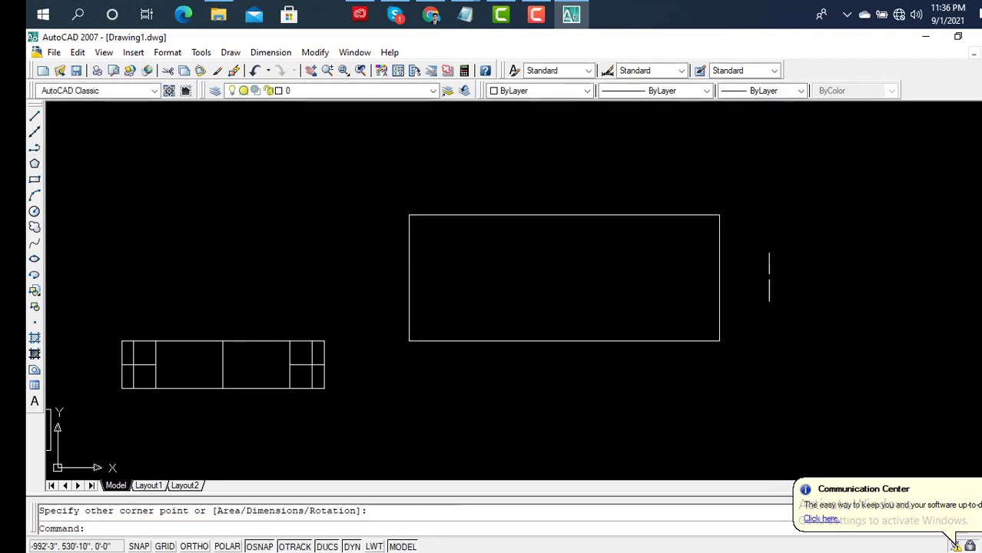
pyautogui.scroll(3, 717, 259)
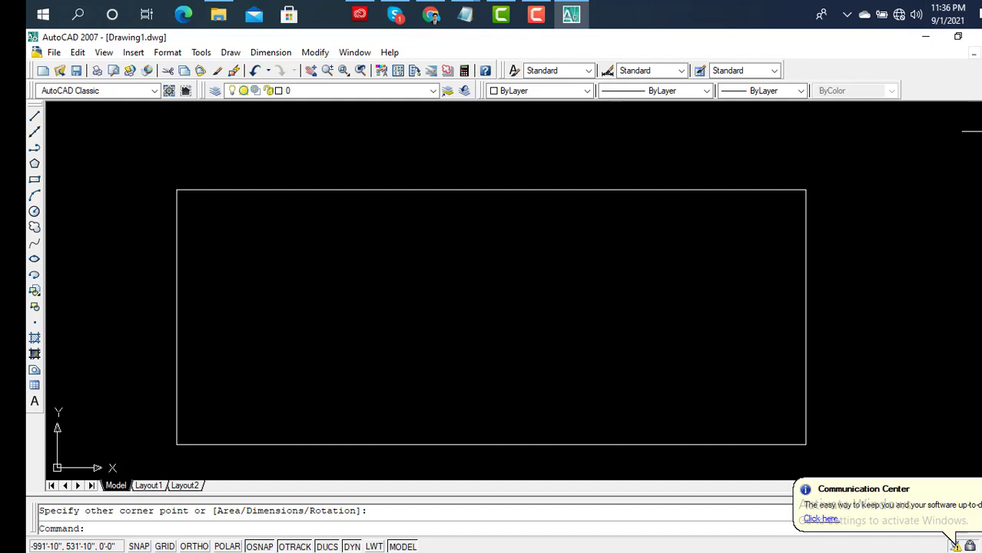
# Offset the new rectangle outward by 5 units.
pyautogui.click(977, 154)
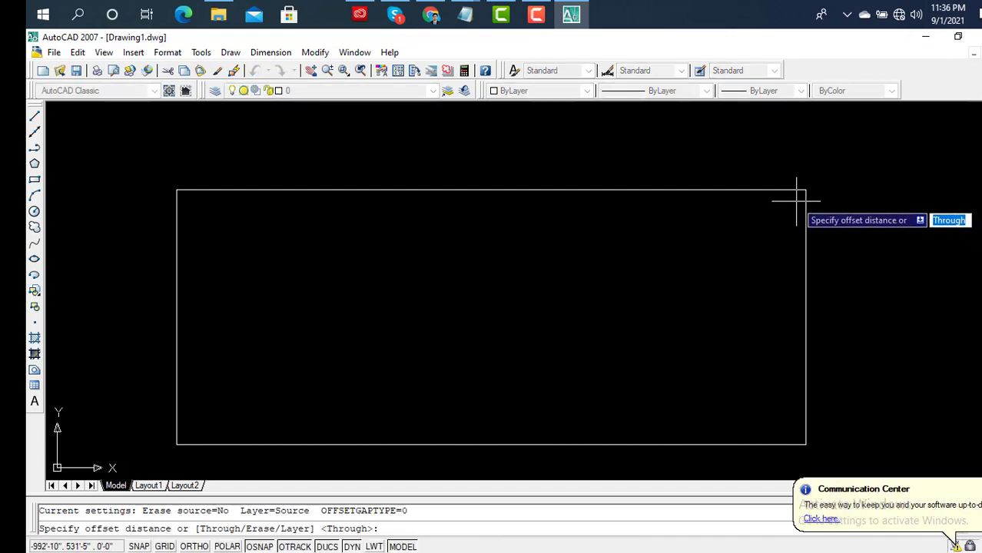
pyautogui.press('Return')
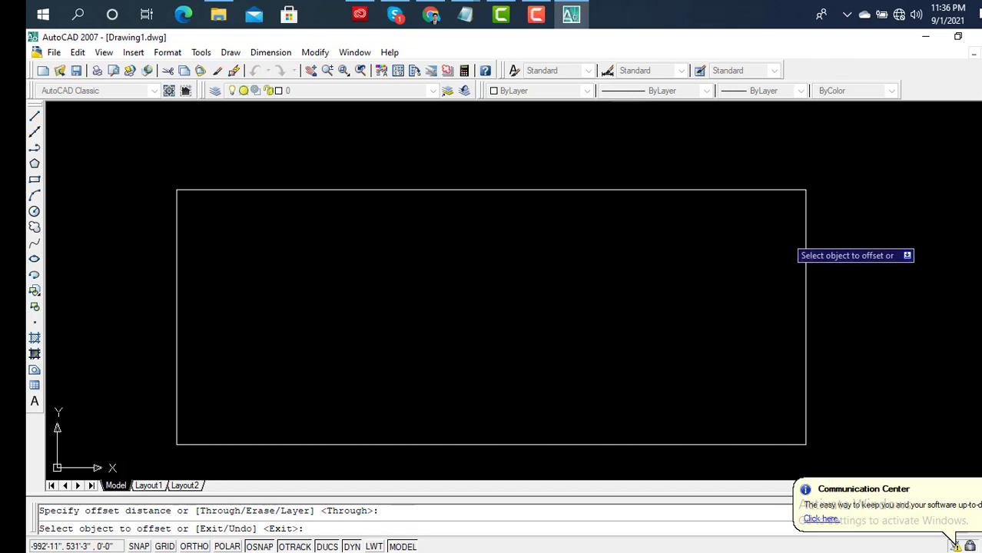
pyautogui.click(804, 248)
pyautogui.click(805, 249)
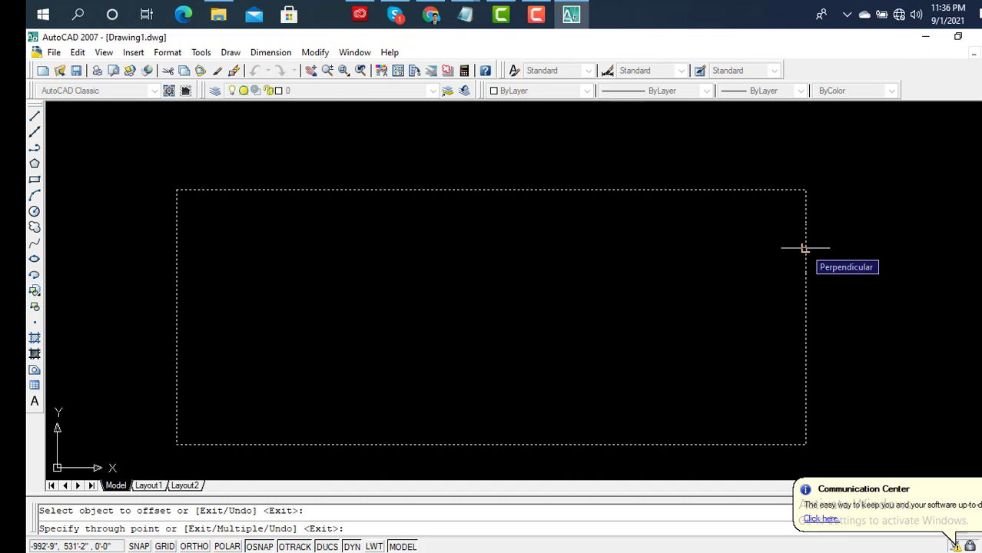
pyautogui.write('5')
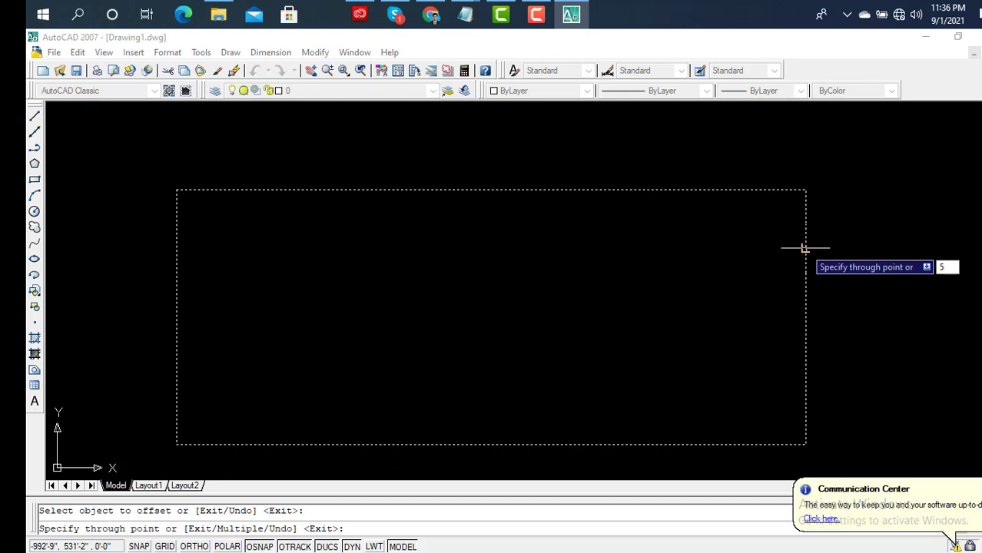
pyautogui.press('Return')
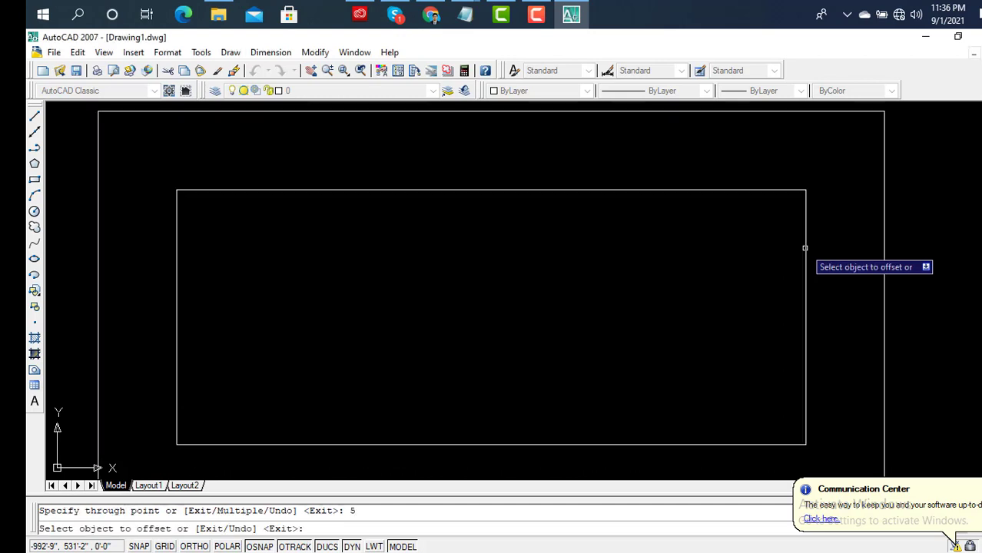
pyautogui.scroll(-1, 793, 256)
pyautogui.scroll(-1, 792, 256)
pyautogui.scroll(2, 555, 231)
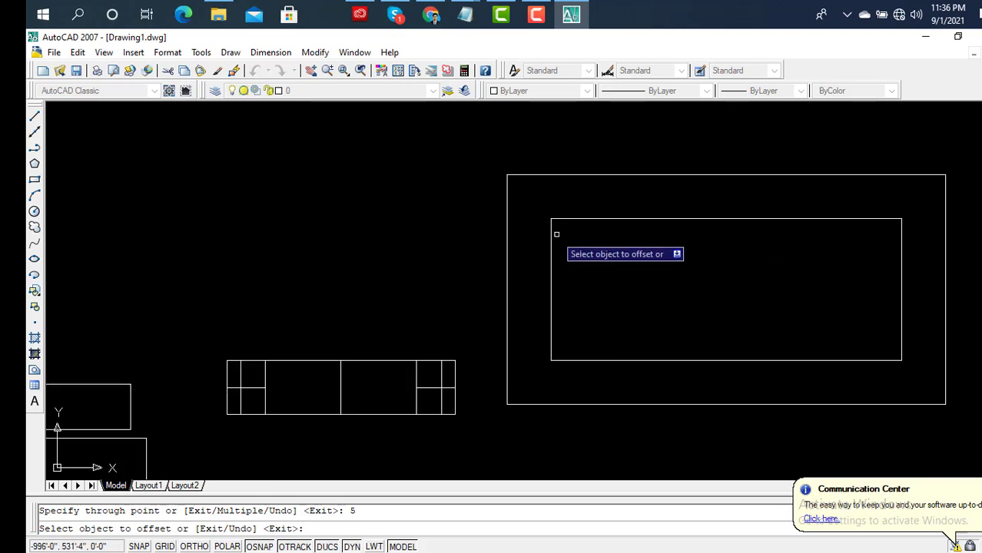
pyautogui.press('Escape')
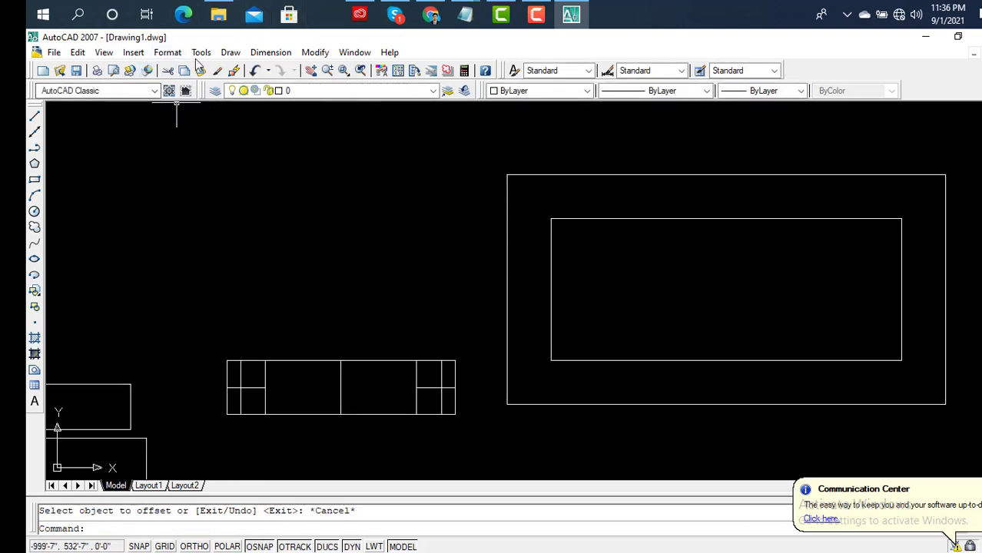
# Add a horizontal linear dimension of 5" from the inner rectangle's corner to the outer left edge.
pyautogui.click(265, 52)
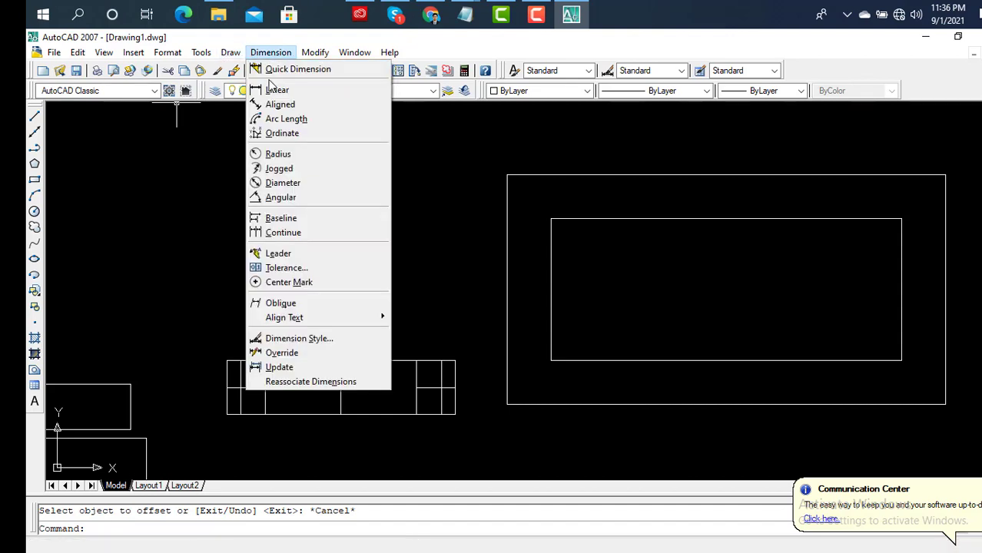
pyautogui.click(303, 89)
pyautogui.scroll(4, 587, 246)
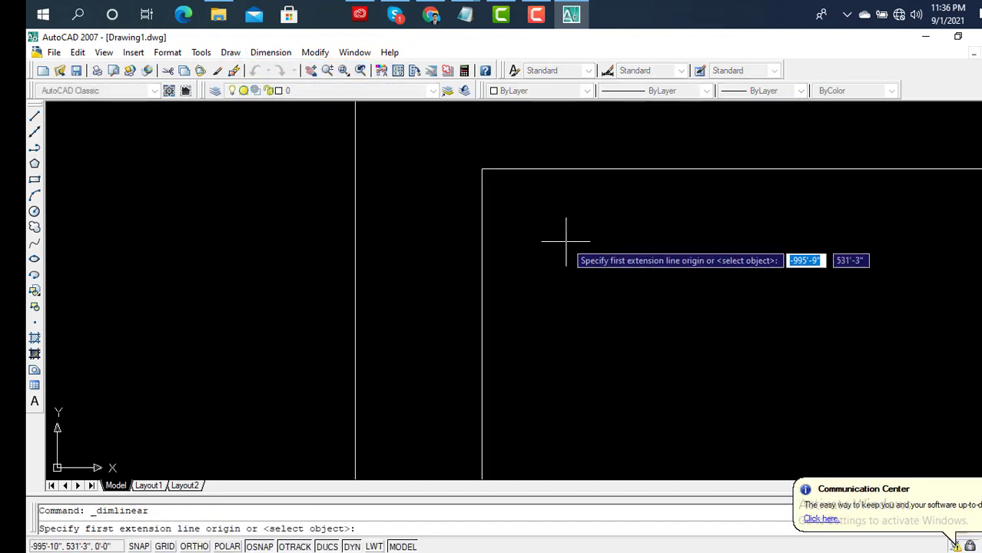
pyautogui.click(482, 168)
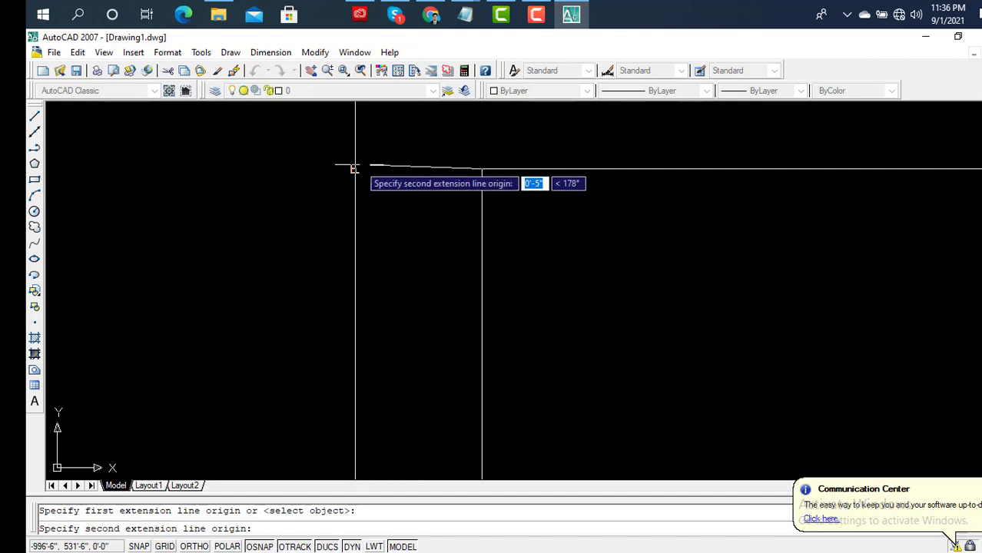
pyautogui.press('F8')
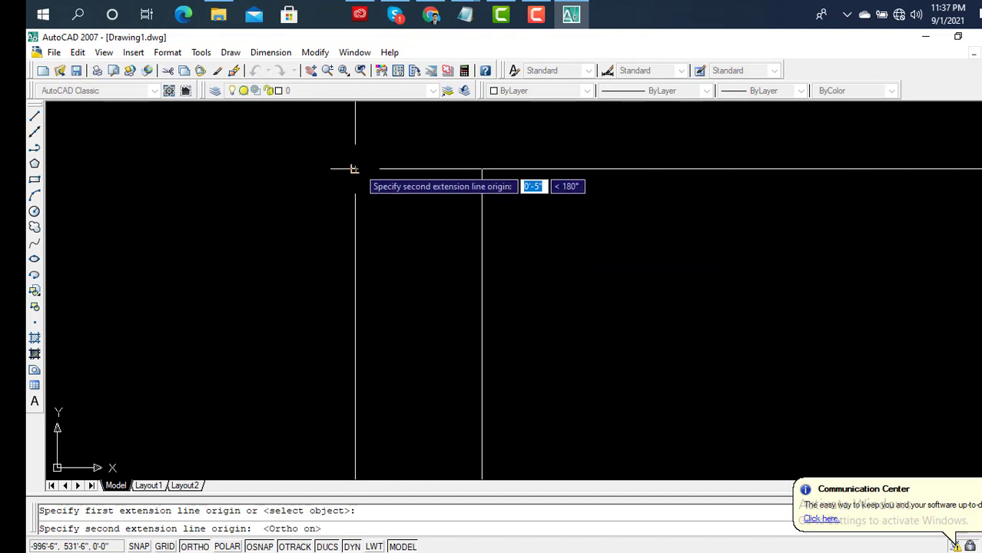
pyautogui.click(353, 168)
pyautogui.click(405, 150)
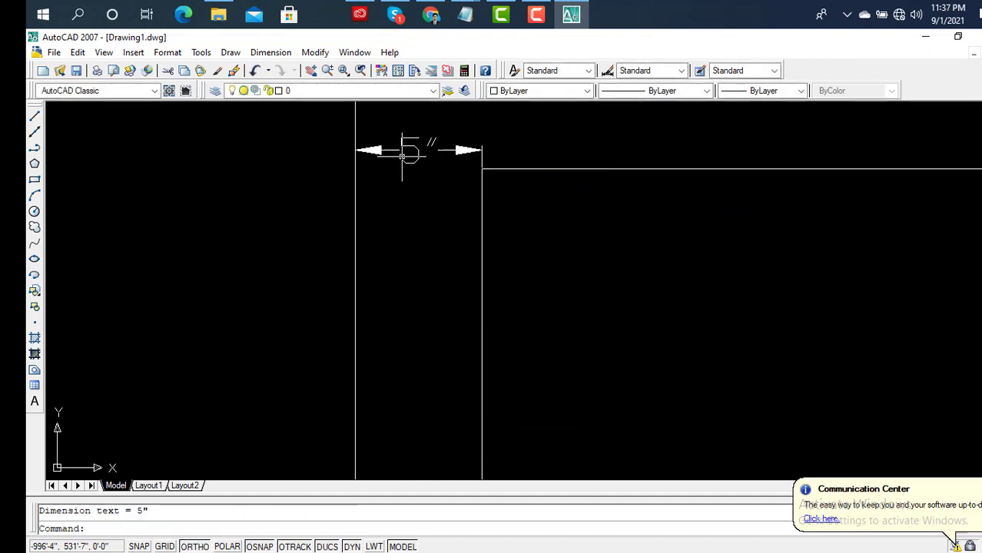
pyautogui.scroll(-3, 405, 150)
pyautogui.moveTo(405, 150); pyautogui.dragTo(418, 268, button='middle')
pyautogui.scroll(5, 418, 268)
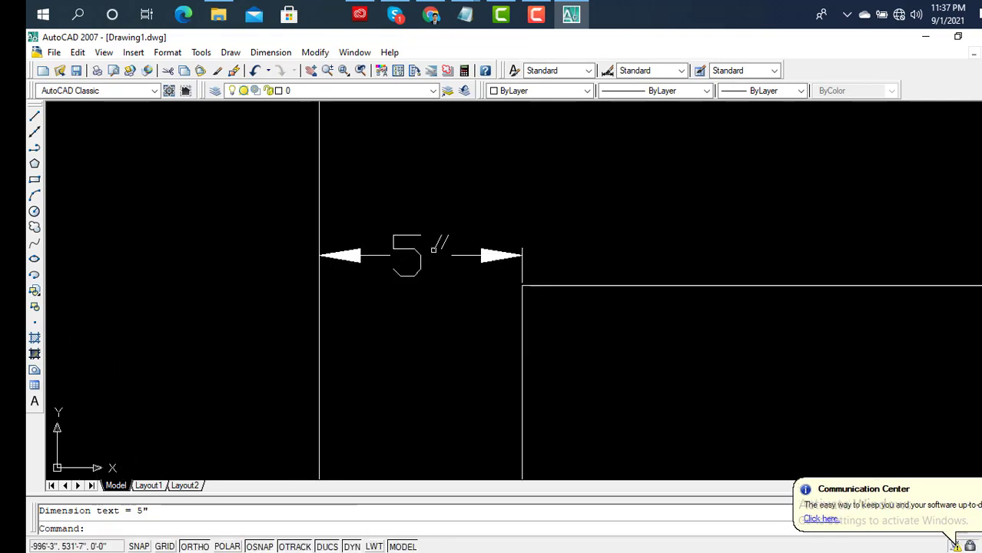
pyautogui.scroll(3, 428, 259)
pyautogui.scroll(2, 433, 247)
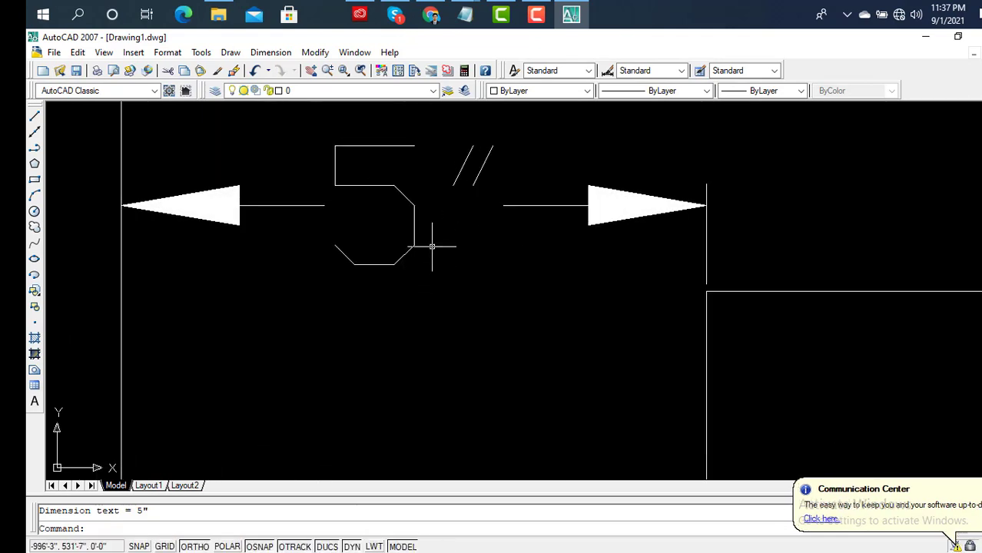
pyautogui.moveTo(434, 247); pyautogui.dragTo(415, 292, button='middle')
pyautogui.scroll(-2, 418, 290)
pyautogui.scroll(-4, 418, 289)
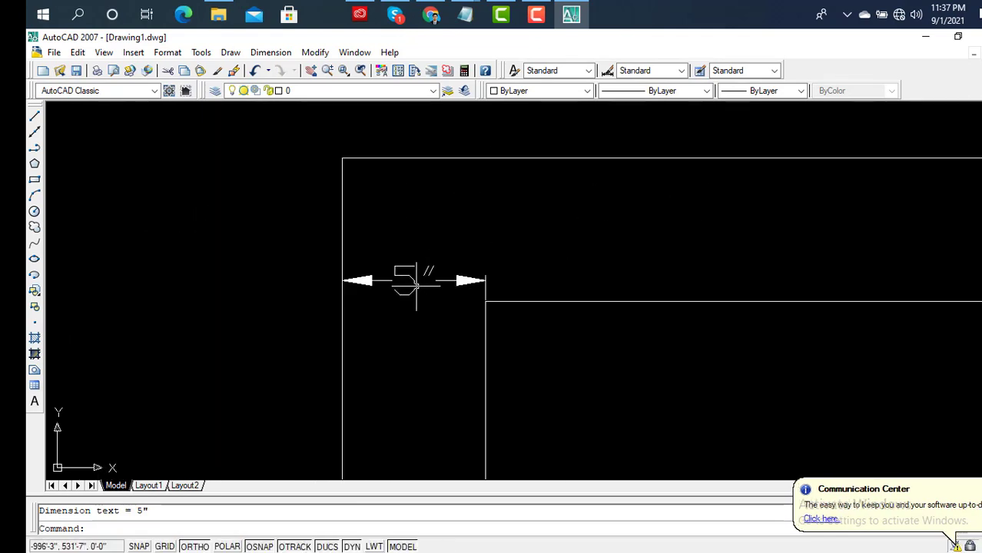
pyautogui.scroll(-4, 416, 285)
pyautogui.scroll(-1, 416, 307)
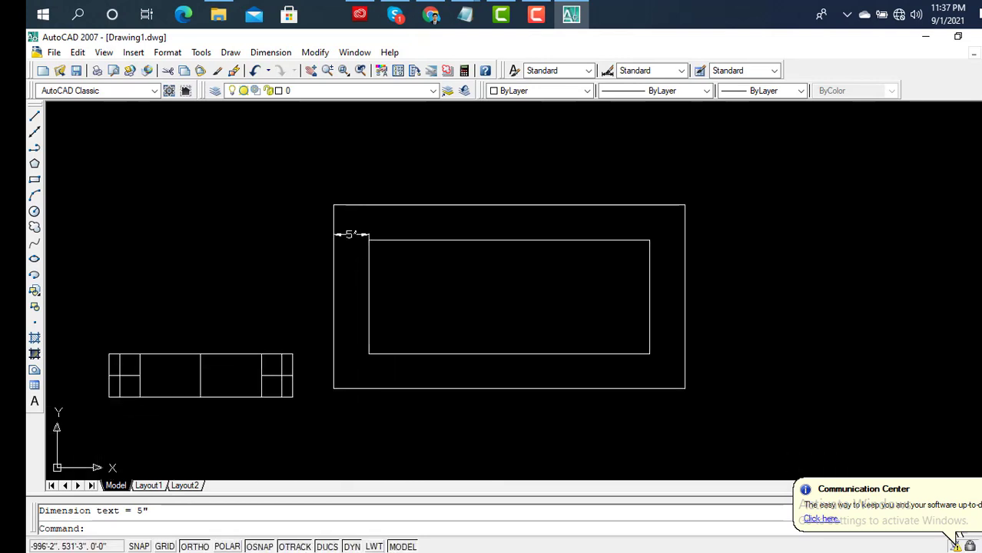
pyautogui.scroll(-2, 586, 247)
pyautogui.scroll(-2, 640, 231)
pyautogui.scroll(-2, 538, 262)
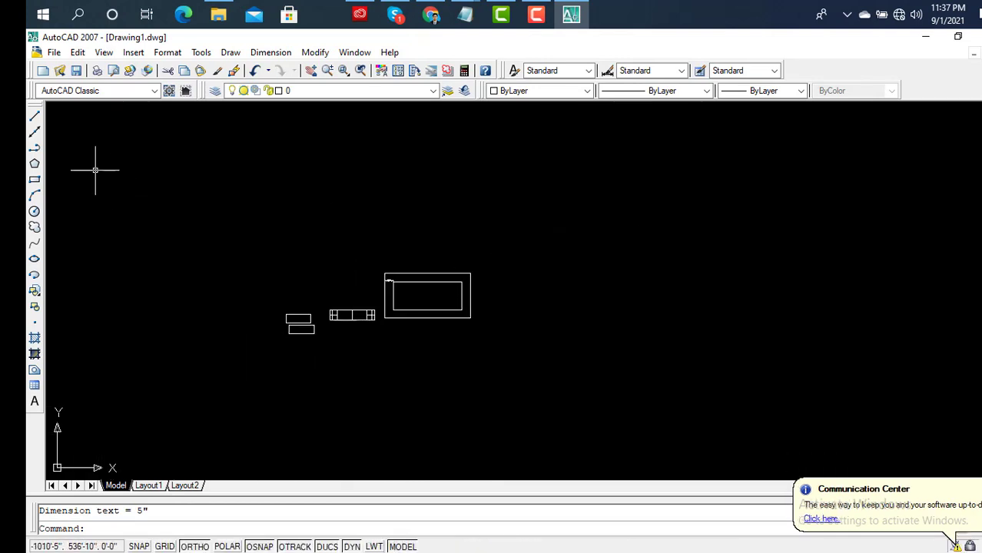
# Draw a new rectangle at the upper right of the drawing.
pyautogui.click(34, 179)
pyautogui.click(570, 178)
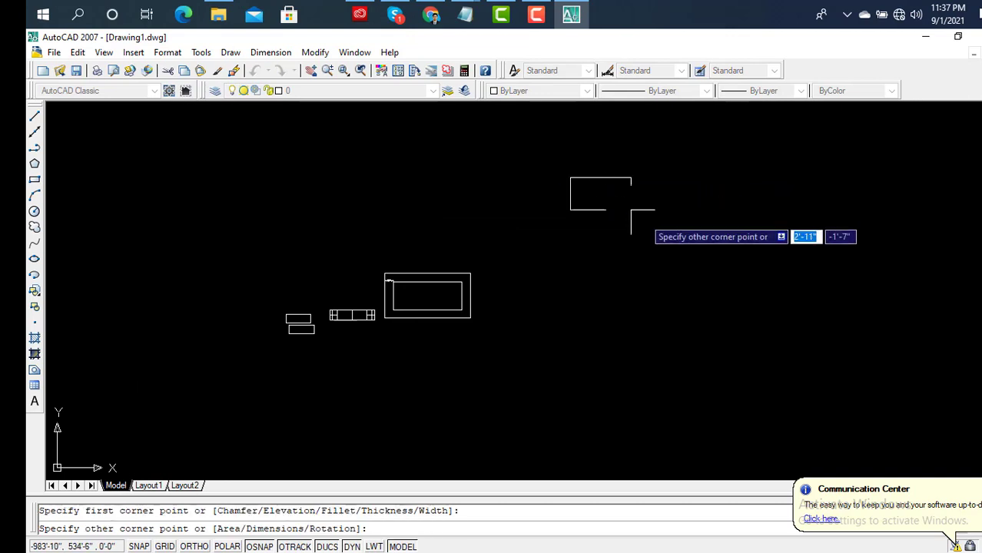
pyautogui.click(776, 256)
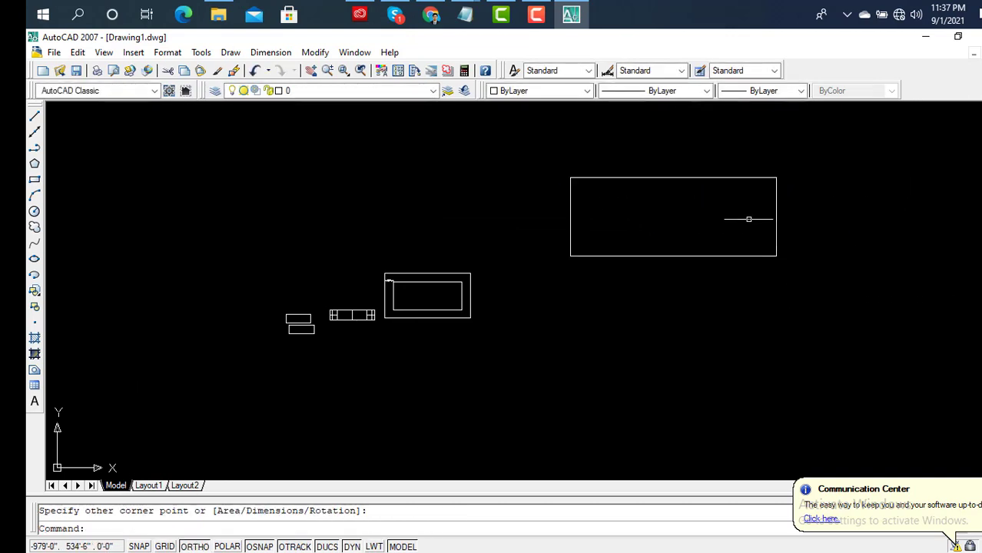
pyautogui.scroll(3, 749, 219)
pyautogui.scroll(2, 769, 154)
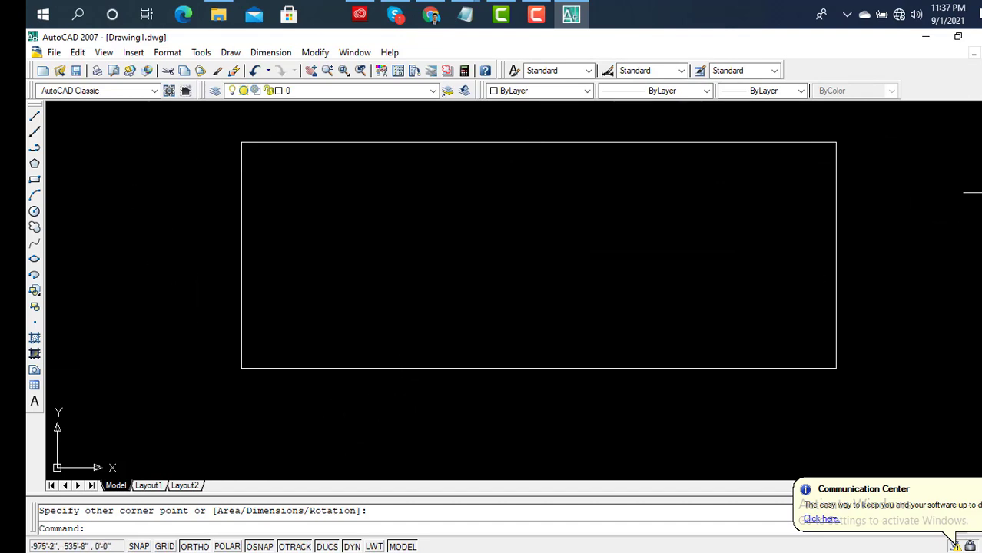
# Try offsetting with a distance picked on screen, then cancel.
pyautogui.write('o')
pyautogui.press('Return')
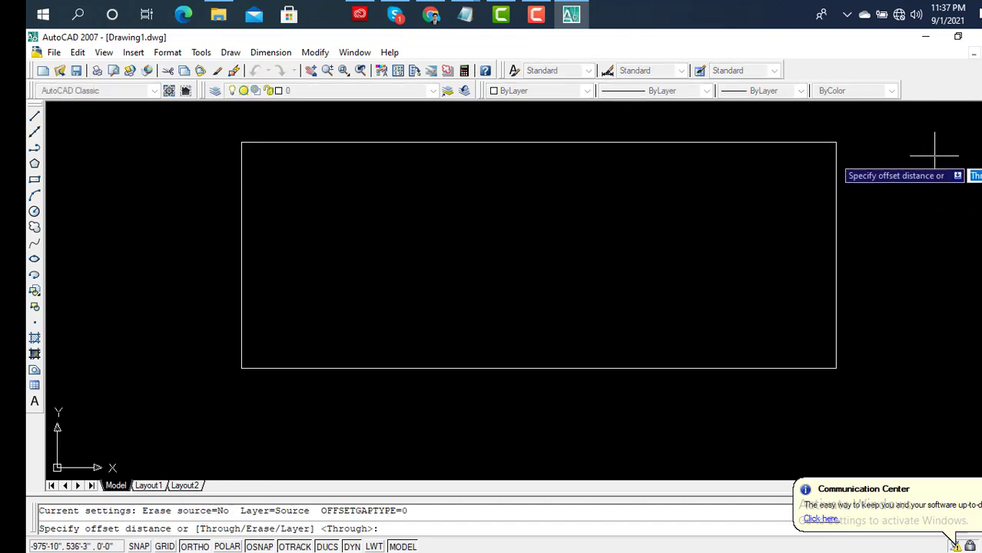
pyautogui.scroll(-2, 872, 153)
pyautogui.click(894, 150)
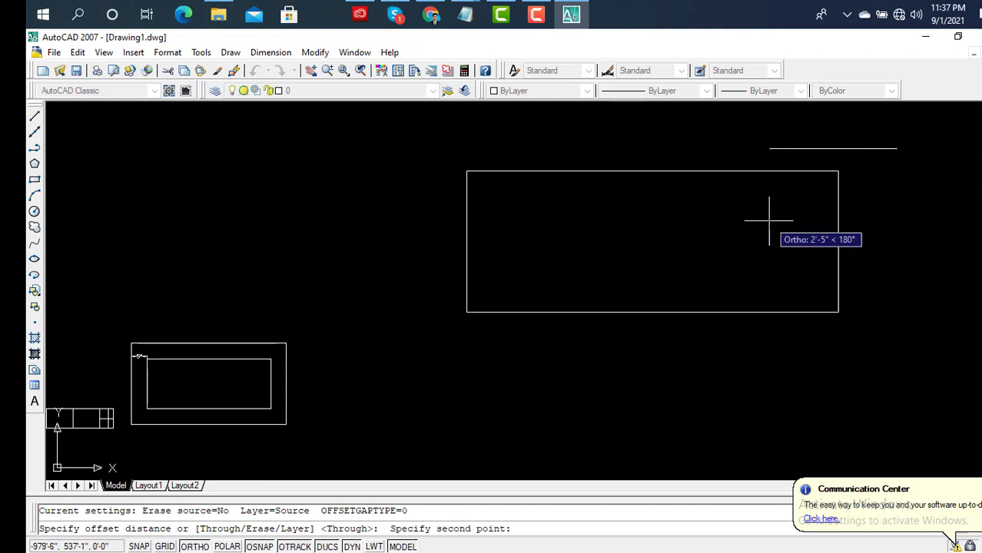
pyautogui.press('Escape')
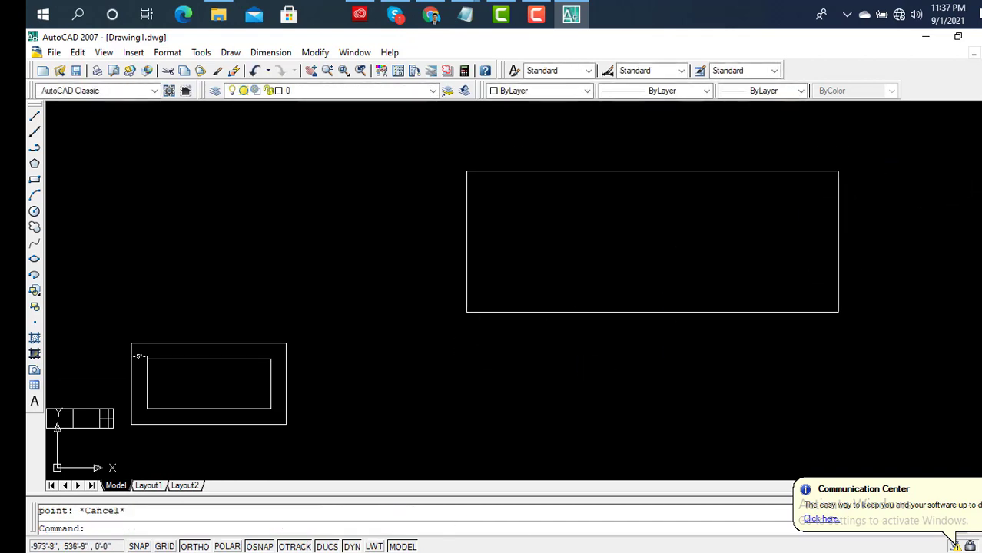
pyautogui.press('Return')
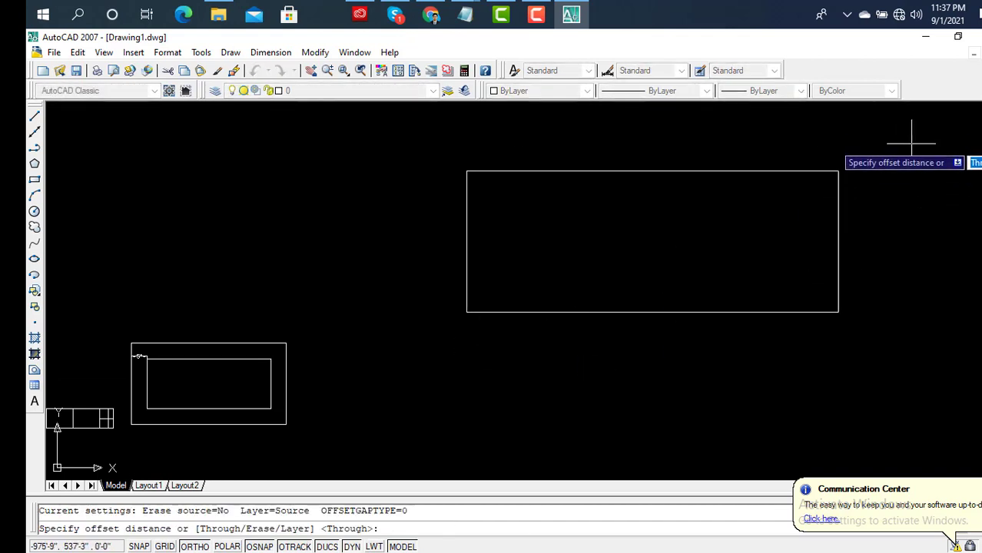
pyautogui.click(913, 146)
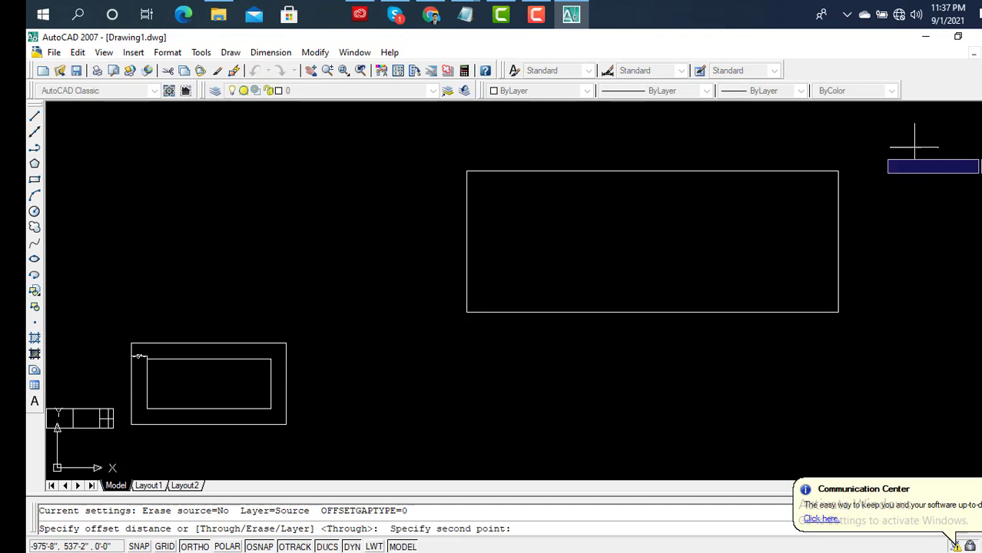
pyautogui.click(419, 356)
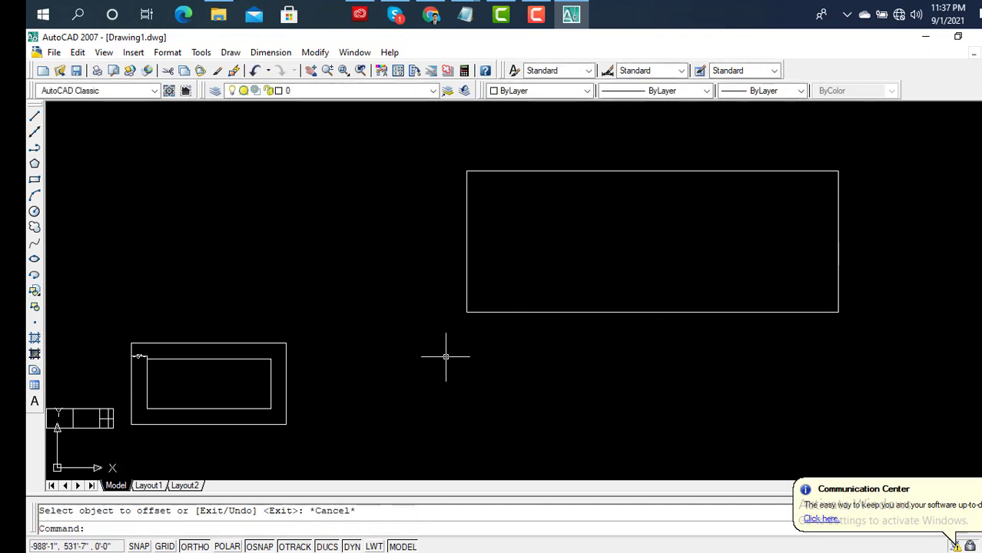
pyautogui.press('Escape')
# Offset the large rectangle and its right edge using the default distance.
pyautogui.write('o')
pyautogui.press('Return')
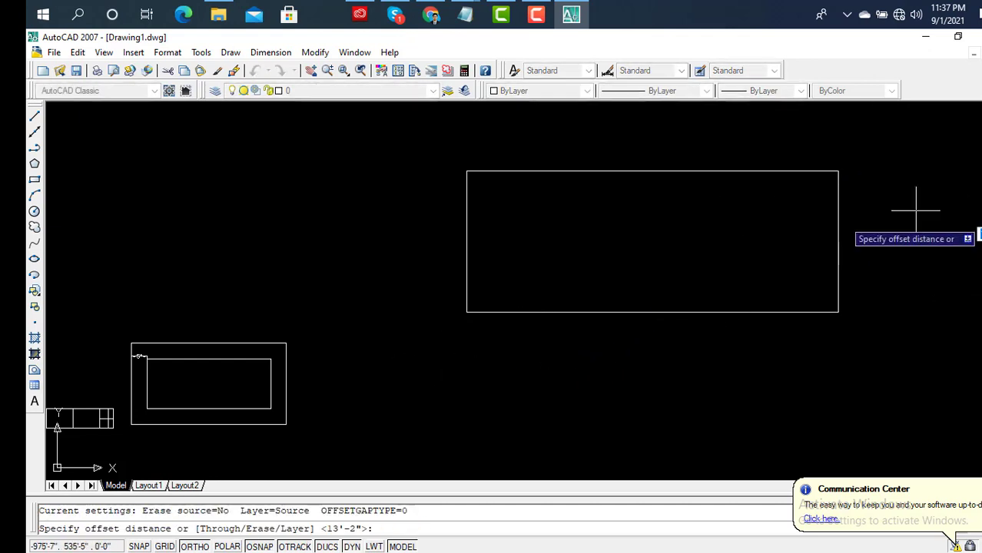
pyautogui.click(836, 233)
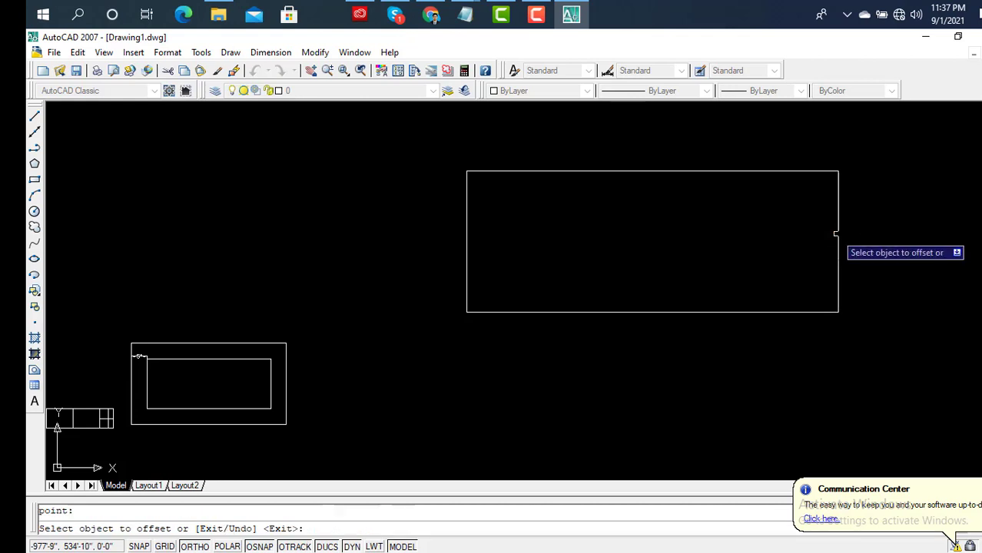
pyautogui.write('5')
pyautogui.click(835, 233)
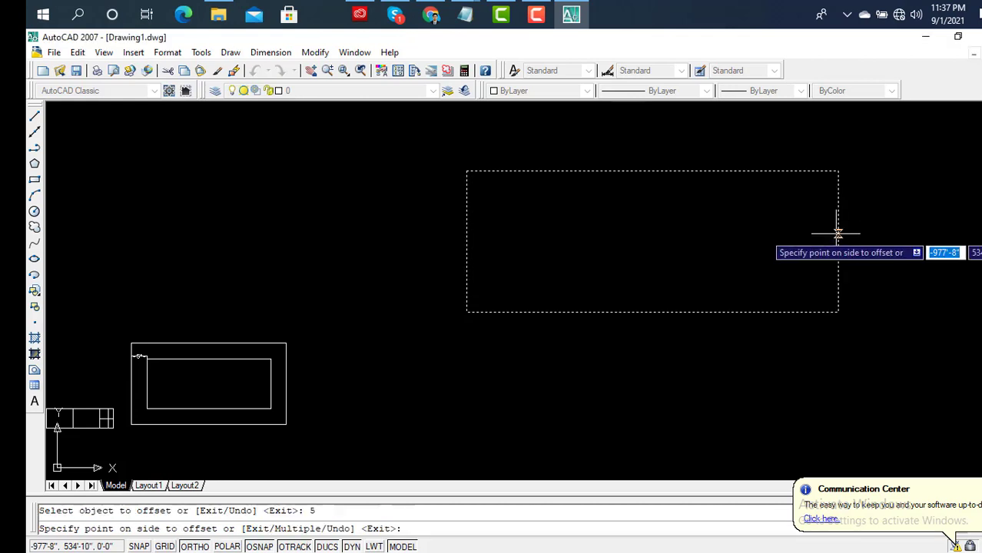
pyautogui.click(793, 241)
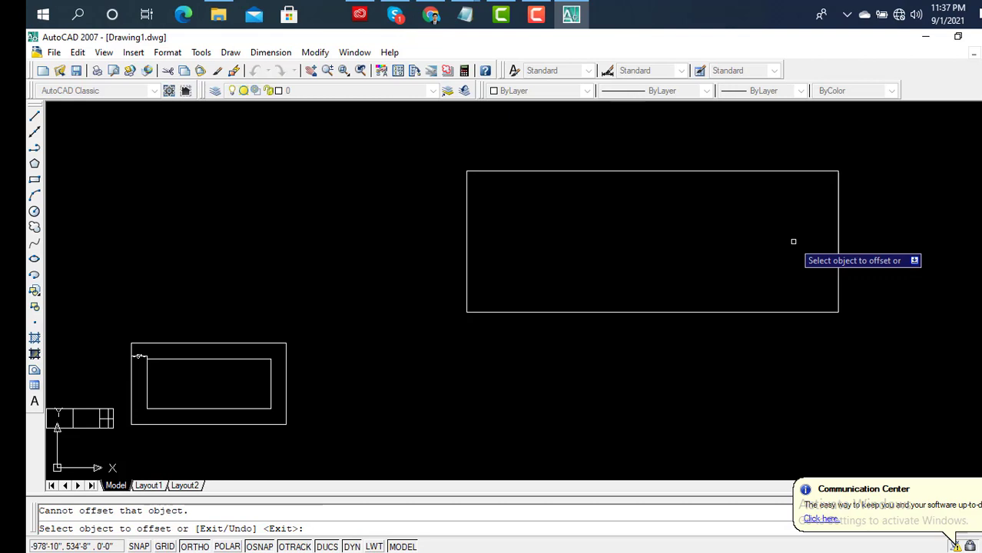
pyautogui.scroll(3, 796, 244)
pyautogui.moveTo(820, 244); pyautogui.dragTo(697, 278, button='middle')
pyautogui.scroll(3, 750, 323)
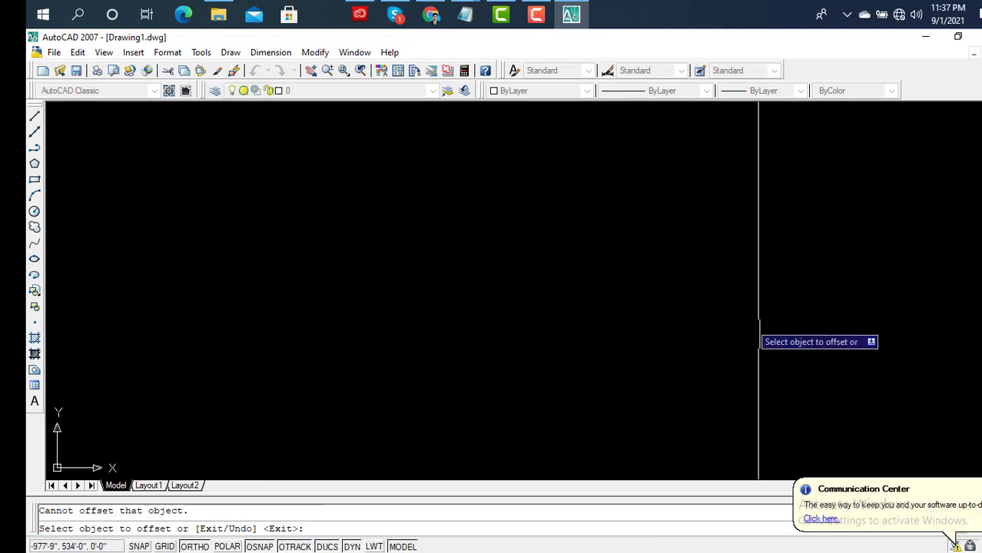
pyautogui.click(768, 331)
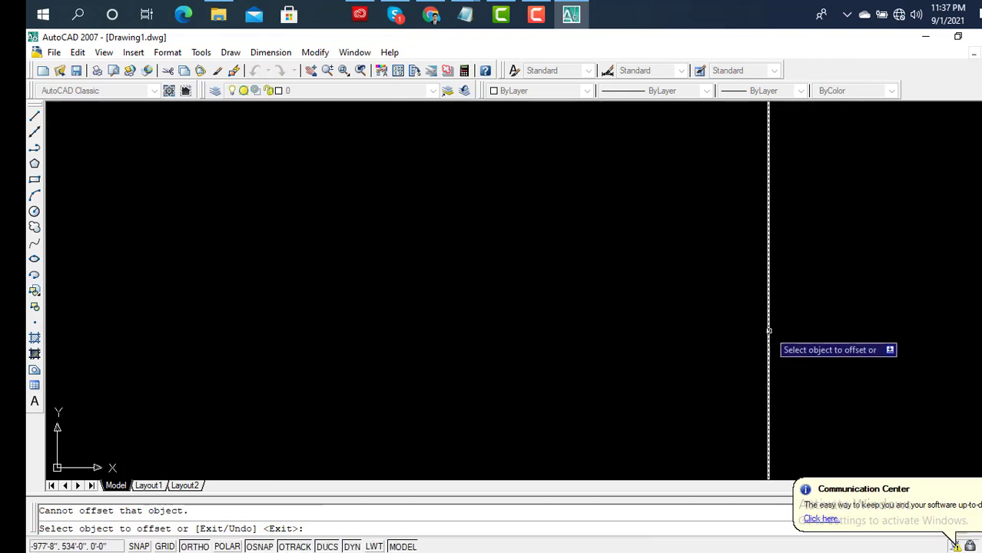
pyautogui.click(768, 331)
pyautogui.click(803, 320)
pyautogui.press('Return')
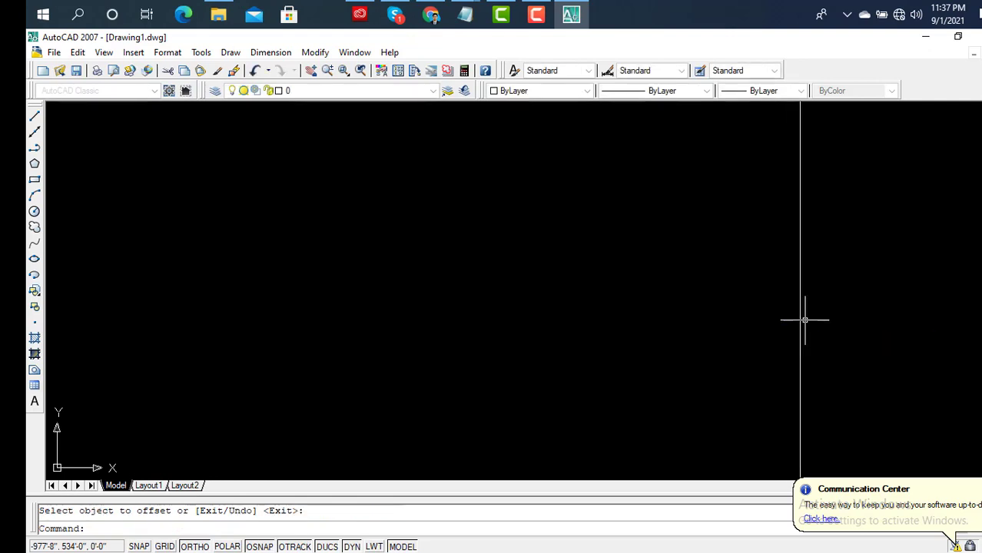
# Offset the rectangle edge by 5 to place a copy inside it.
pyautogui.press('Return')
pyautogui.write('5')
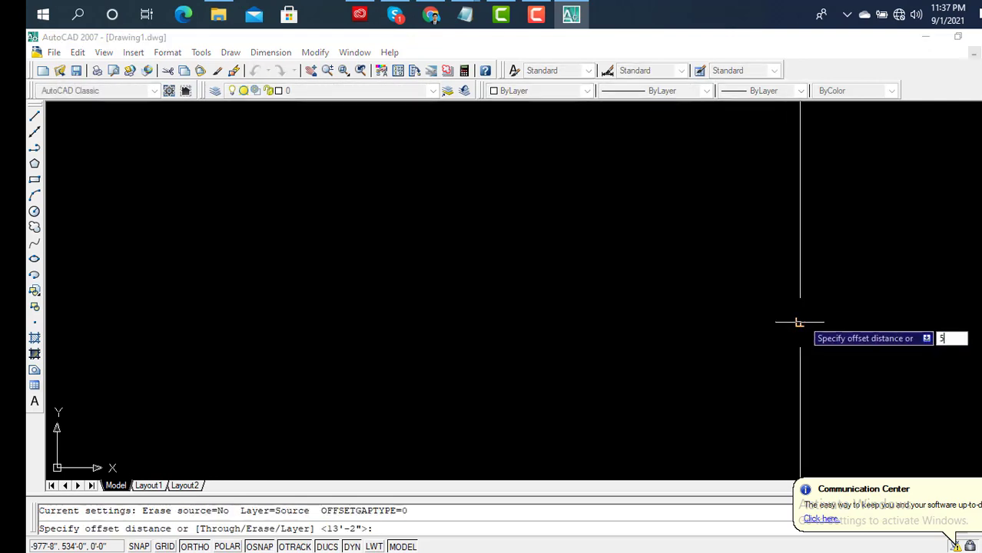
pyautogui.press('Return')
pyautogui.click(801, 329)
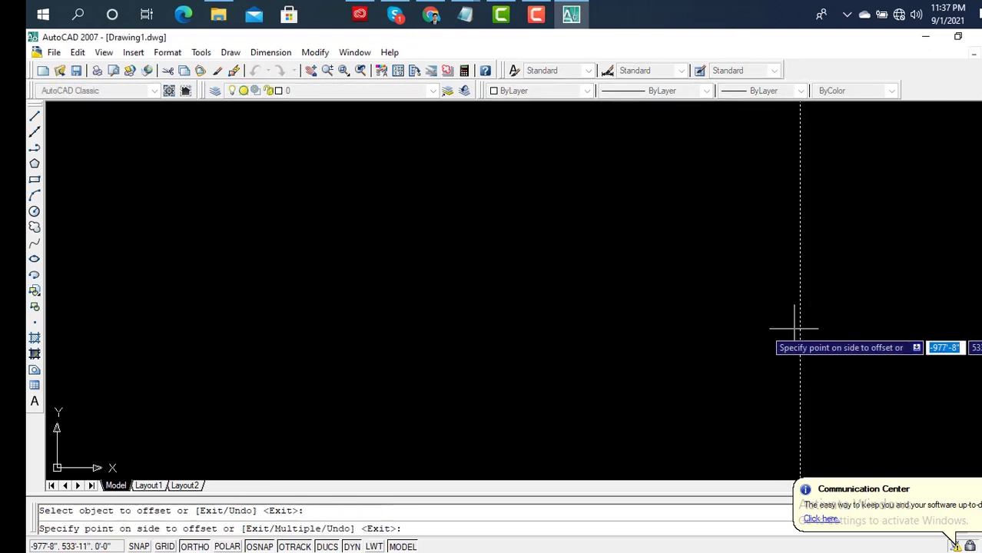
pyautogui.click(708, 340)
pyautogui.scroll(-3, 707, 340)
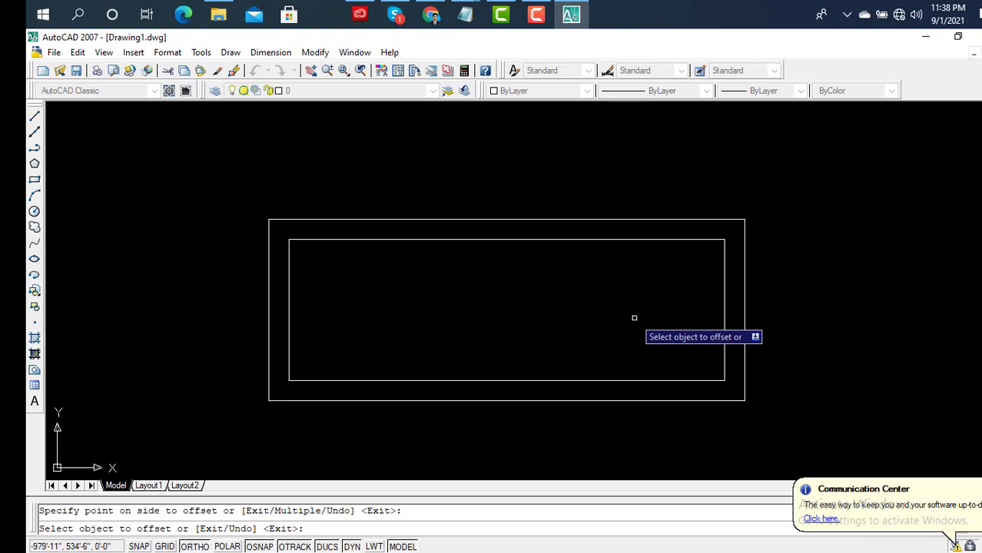
pyautogui.press('Escape')
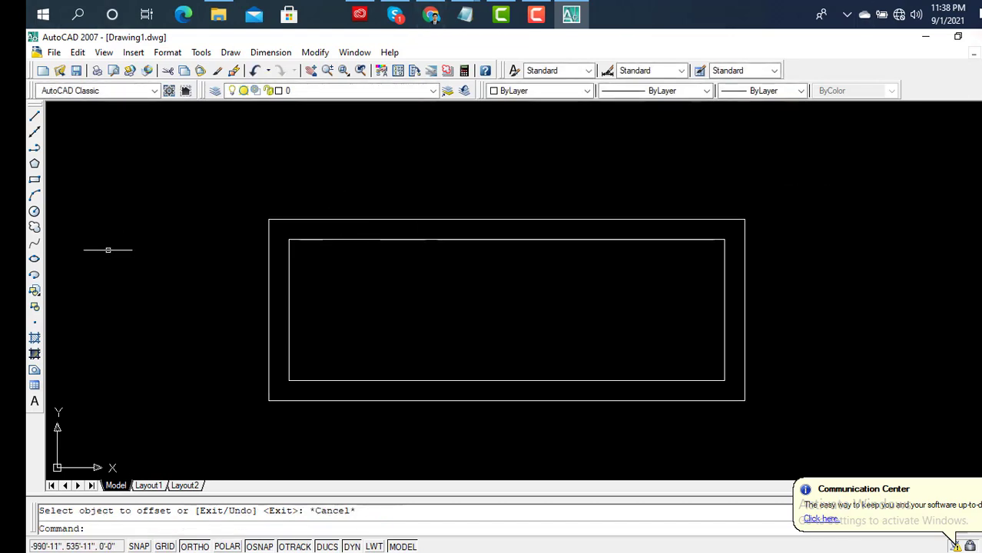
# Start a new rectangle and pan across the drawing to find room.
pyautogui.click(33, 179)
pyautogui.scroll(-3, 690, 297)
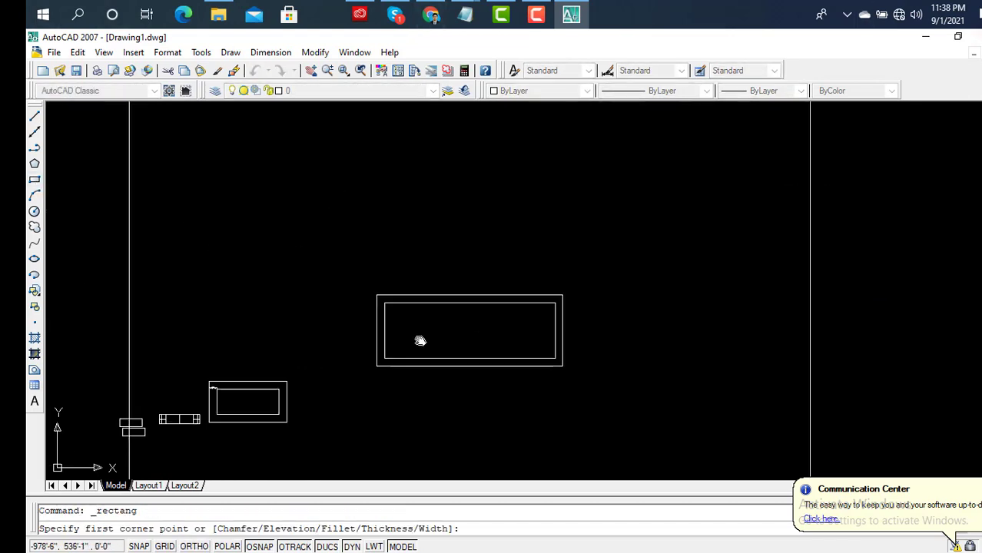
pyautogui.moveTo(415, 331); pyautogui.dragTo(899, 263, button='middle')
pyautogui.scroll(-2, 899, 262)
pyautogui.moveTo(667, 313); pyautogui.dragTo(183, 417, button='middle')
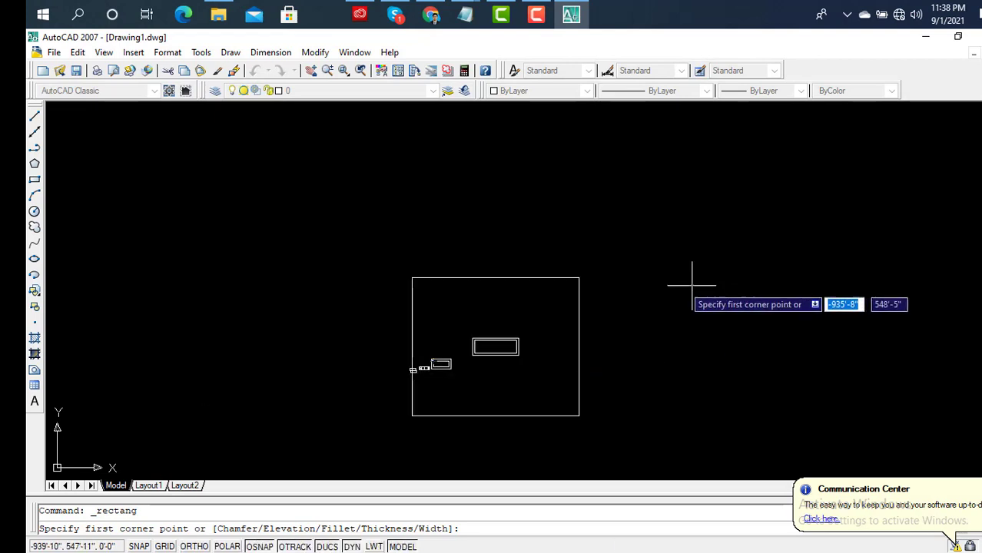
# Draw a new rectangle in the empty upper-right area.
pyautogui.scroll(2, 699, 269)
pyautogui.scroll(2, 718, 246)
pyautogui.moveTo(730, 215); pyautogui.dragTo(667, 218, button='middle')
pyautogui.click(667, 219)
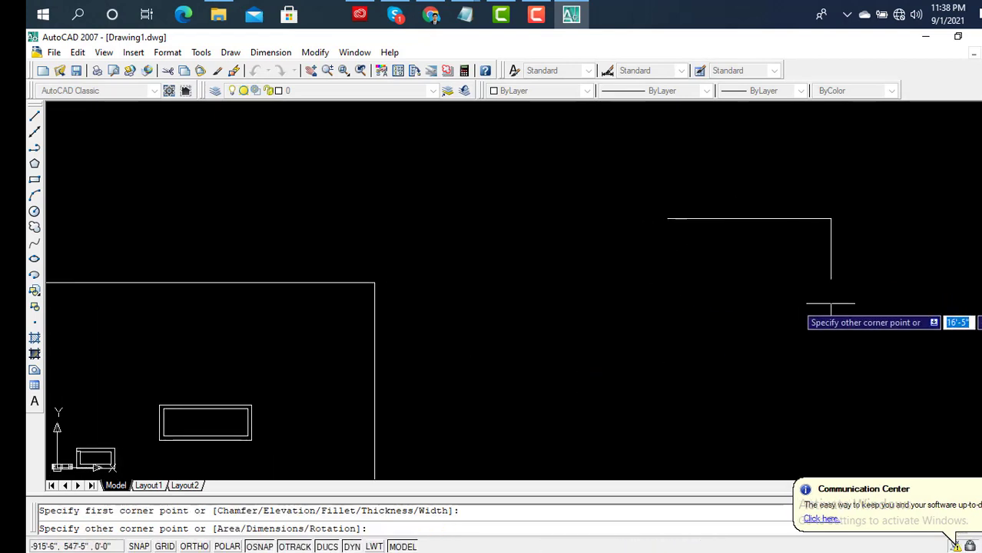
pyautogui.click(867, 291)
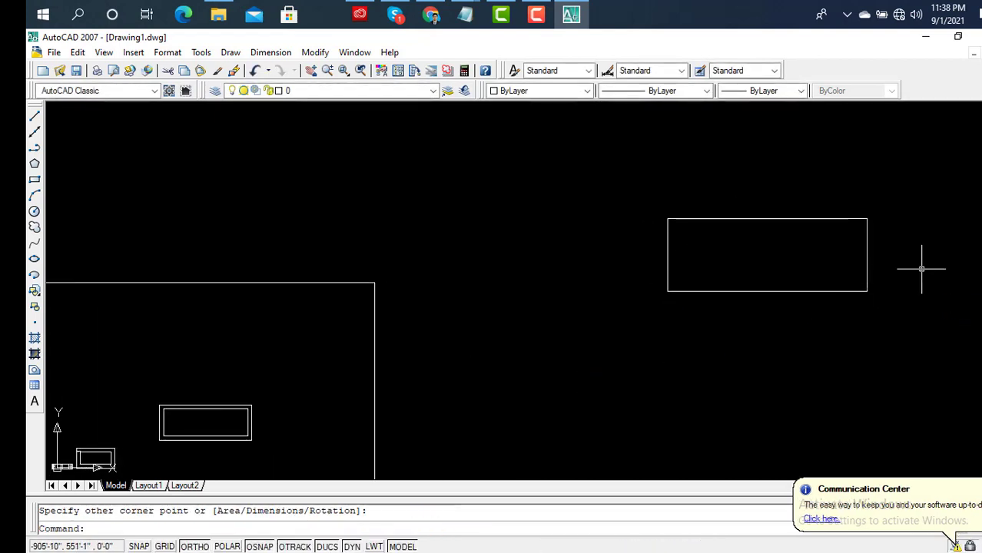
# Offset the new rectangle 0'-5" outward so a copy surrounds it.
pyautogui.write('of')
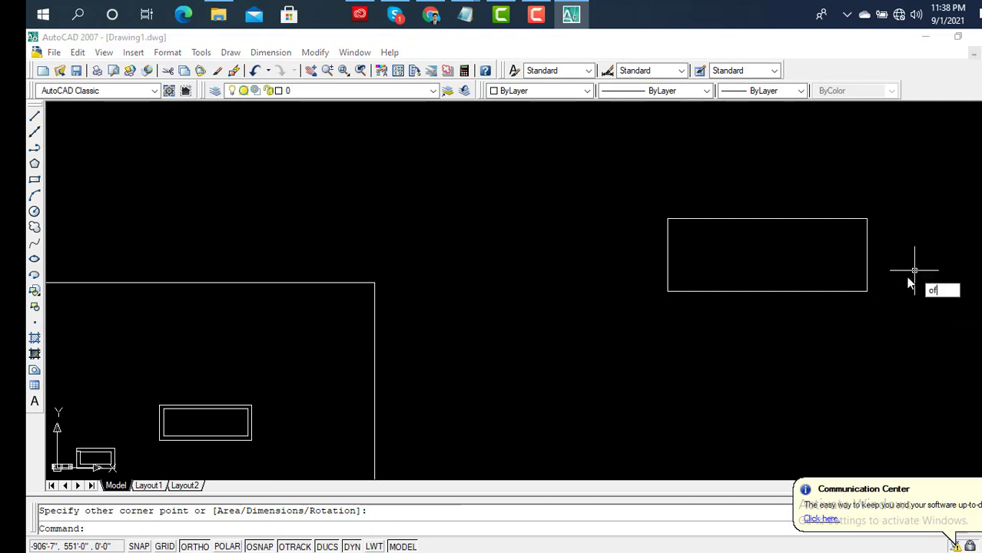
pyautogui.press('Return')
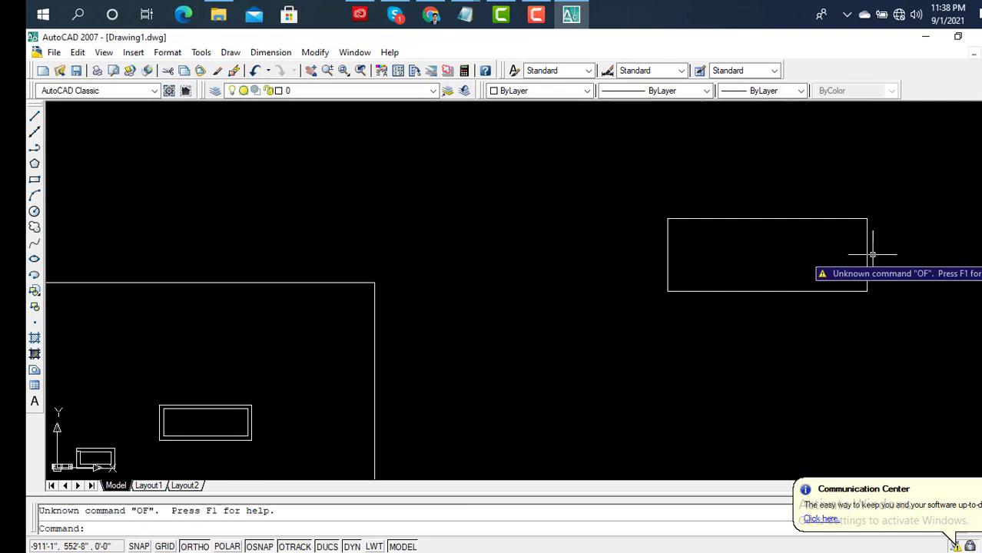
pyautogui.press('Return')
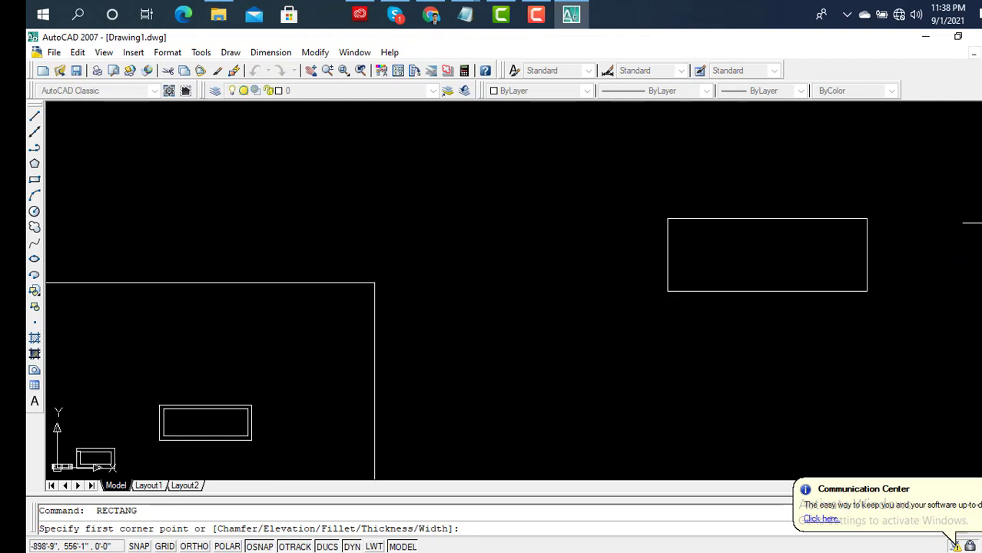
pyautogui.write('o')
pyautogui.press('Return')
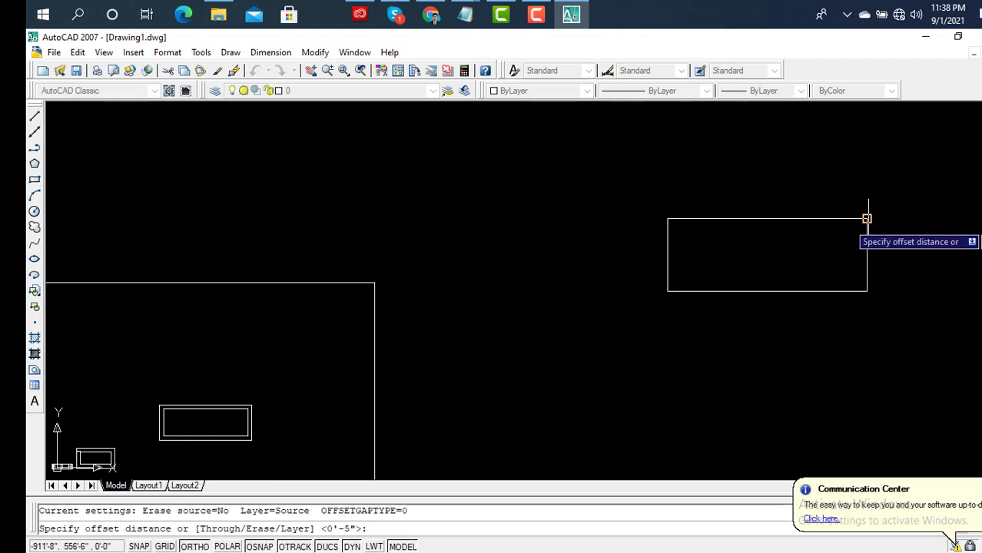
pyautogui.press('Return')
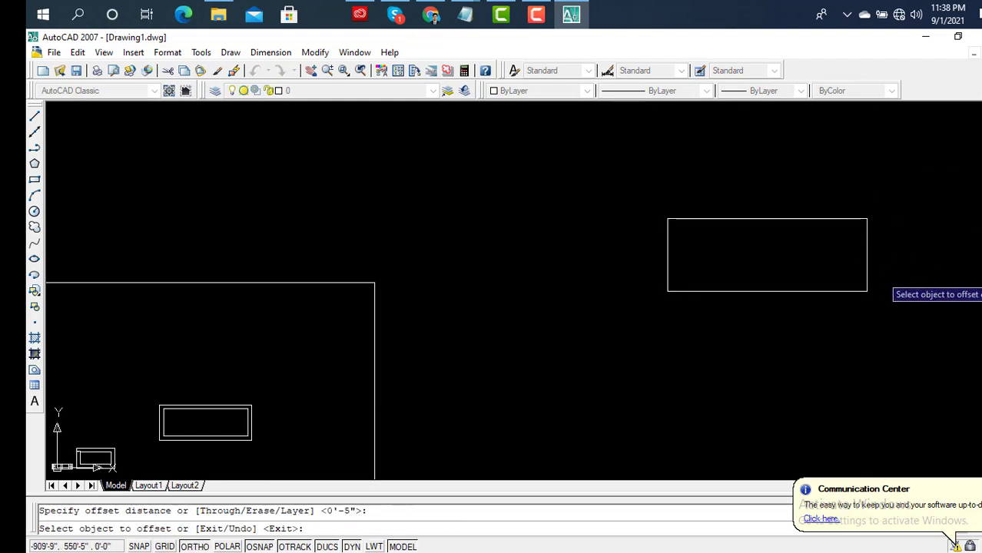
pyautogui.scroll(3, 882, 275)
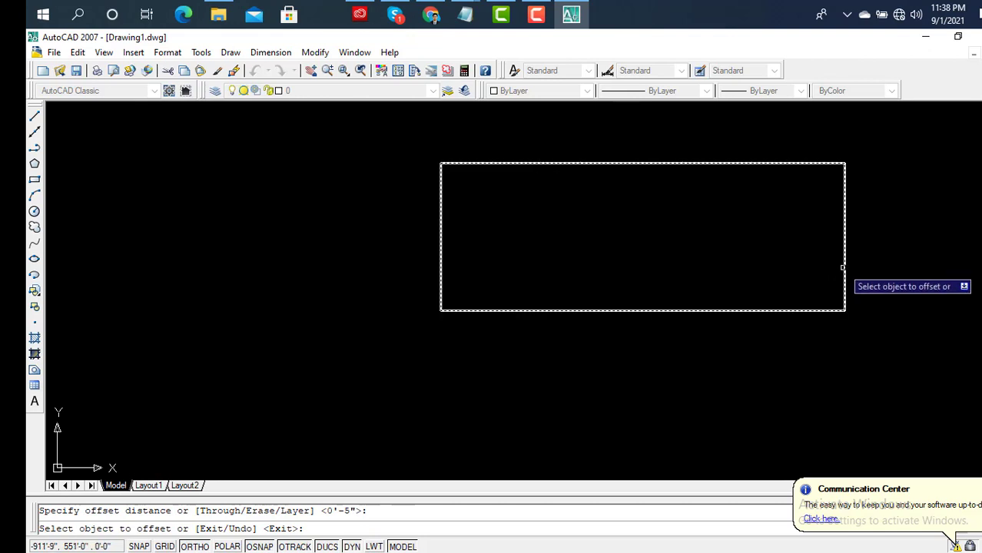
pyautogui.click(853, 176)
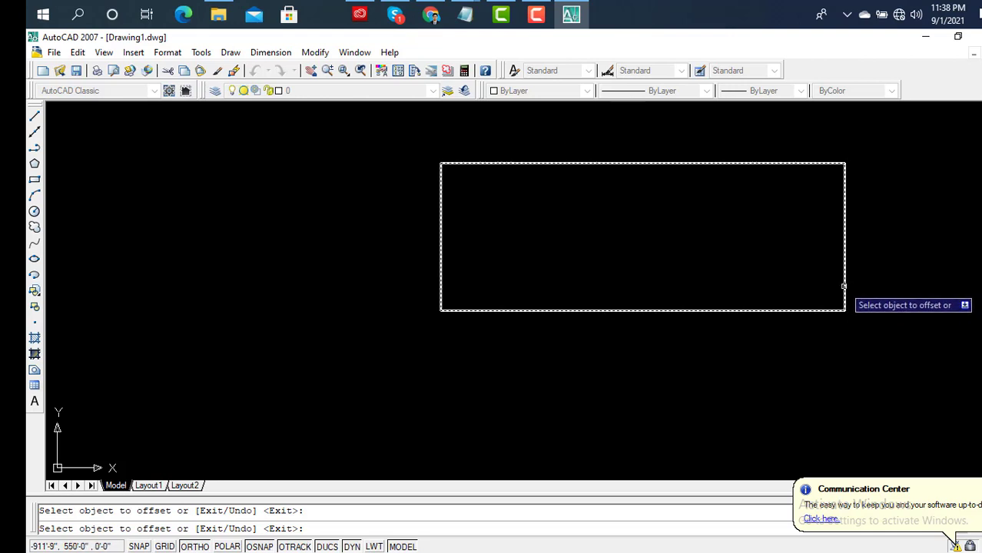
pyautogui.click(844, 288)
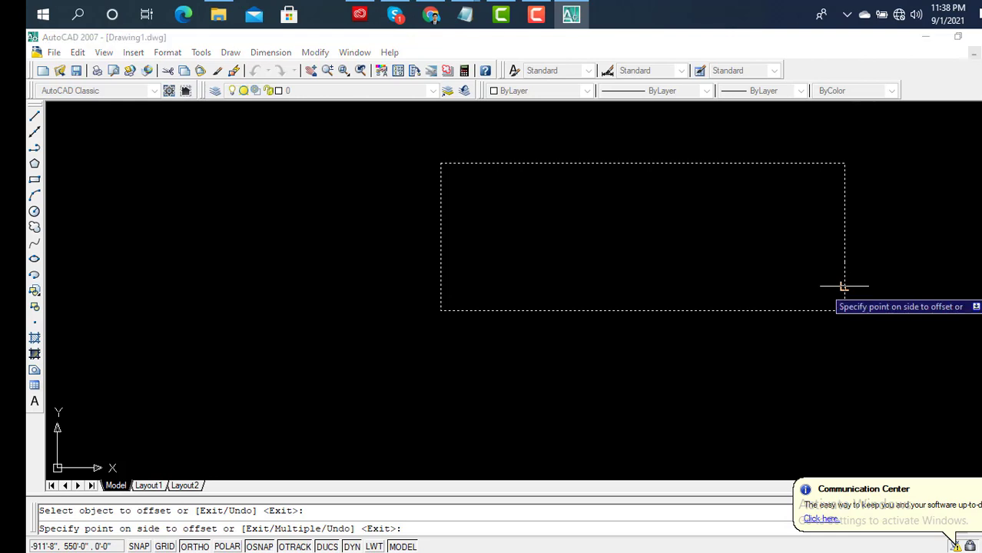
pyautogui.click(843, 287)
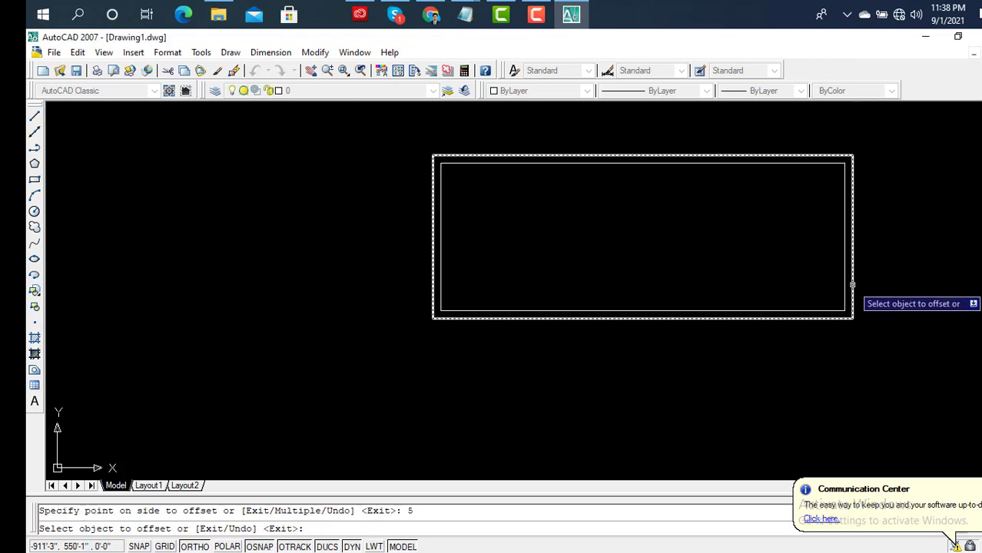
pyautogui.press('Escape')
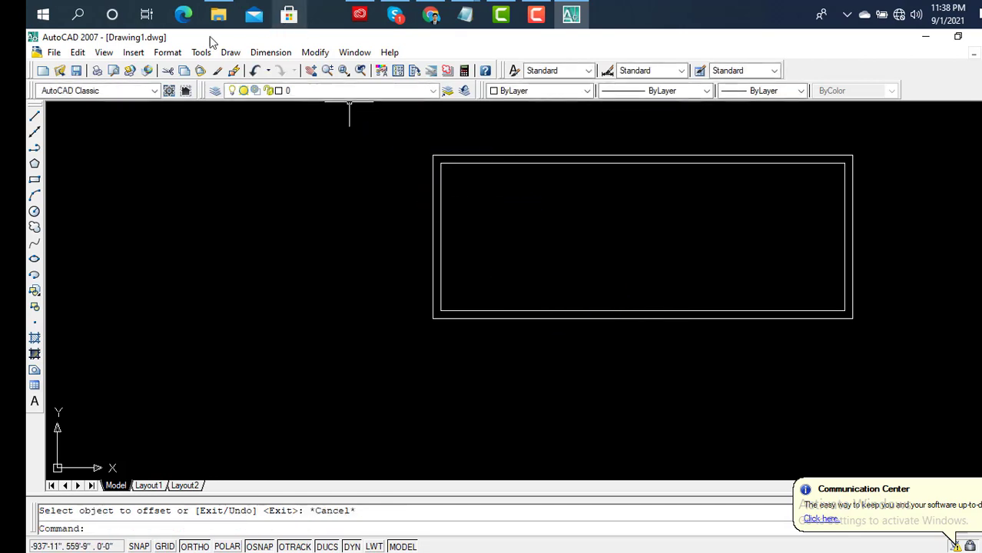
pyautogui.click(252, 53)
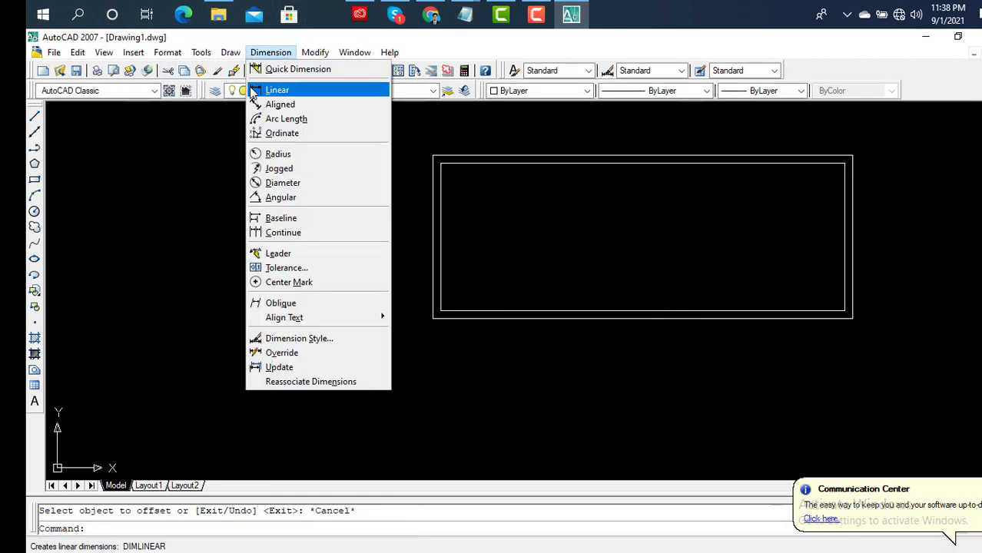
pyautogui.click(253, 94)
pyautogui.scroll(3, 438, 170)
pyautogui.scroll(3, 418, 137)
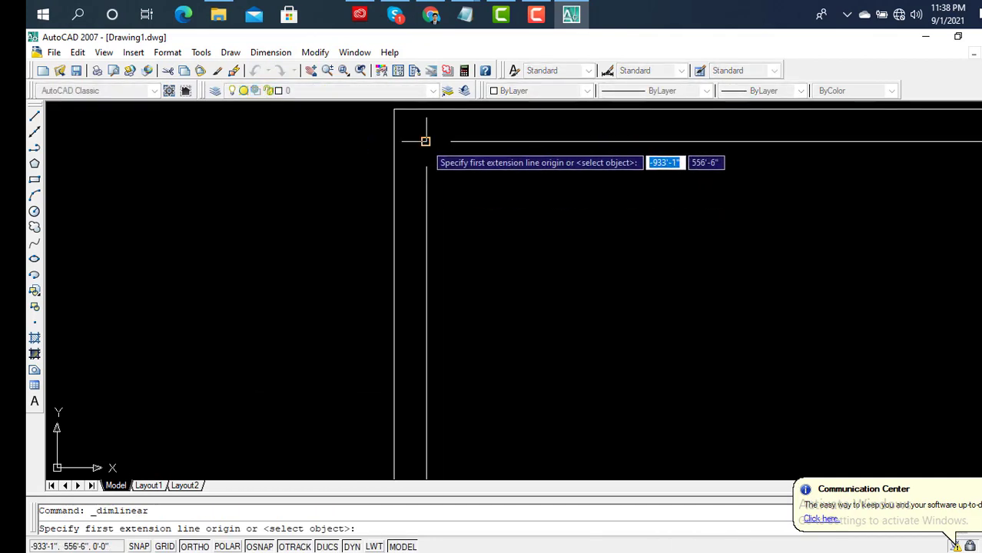
pyautogui.click(426, 141)
pyautogui.click(394, 150)
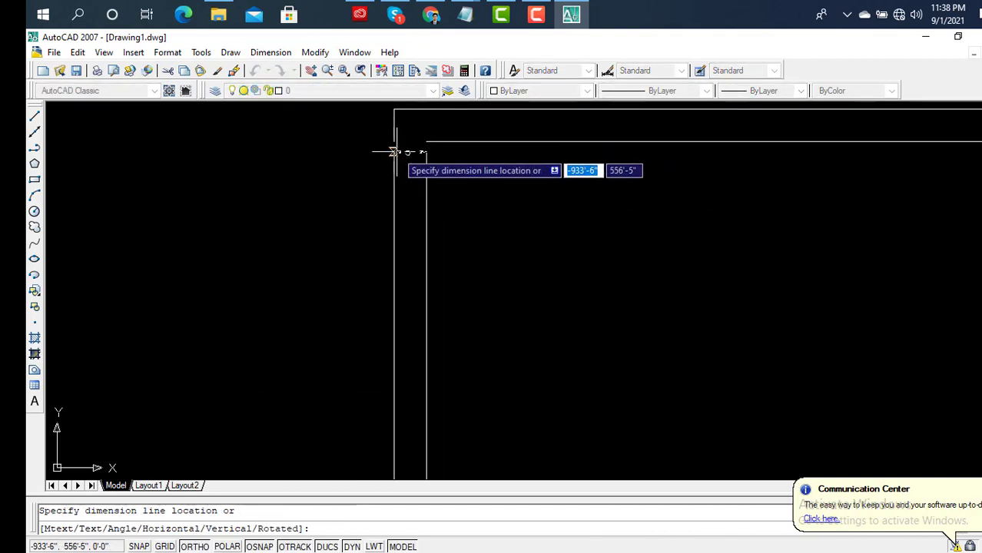
pyautogui.scroll(2, 384, 200)
pyautogui.scroll(4, 357, 261)
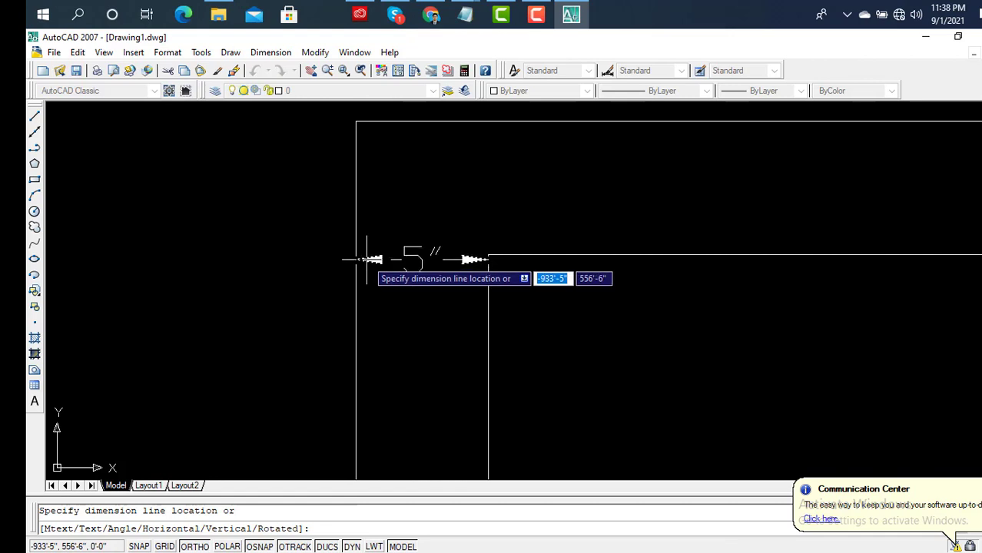
pyautogui.press('Escape')
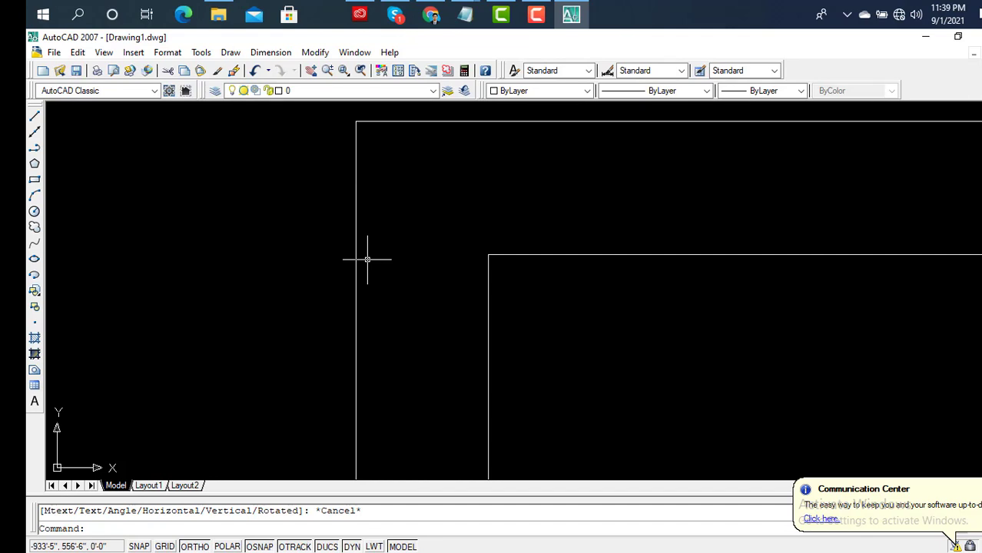
pyautogui.scroll(-5, 357, 255)
pyautogui.scroll(-3, 502, 347)
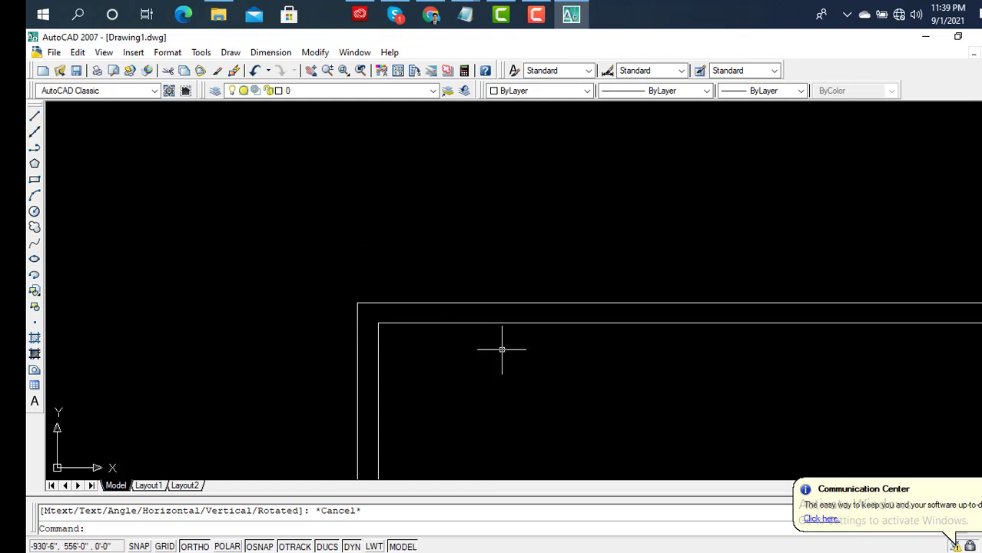
pyautogui.scroll(3, 491, 342)
pyautogui.scroll(-5, 477, 339)
pyautogui.moveTo(477, 339); pyautogui.dragTo(295, 269, button='middle')
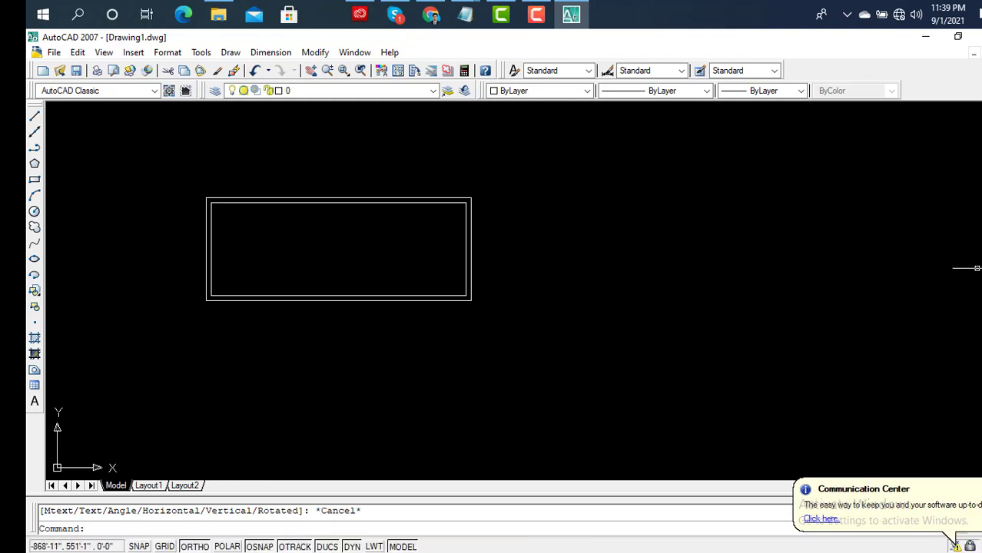
# Draw a new rectangle to the right of the existing one.
pyautogui.click(970, 228)
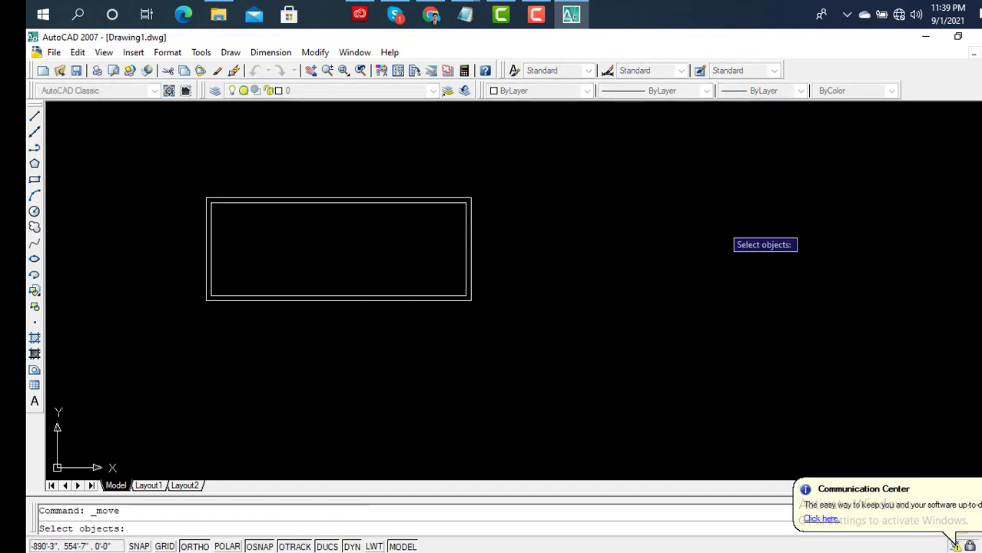
pyautogui.press('Escape')
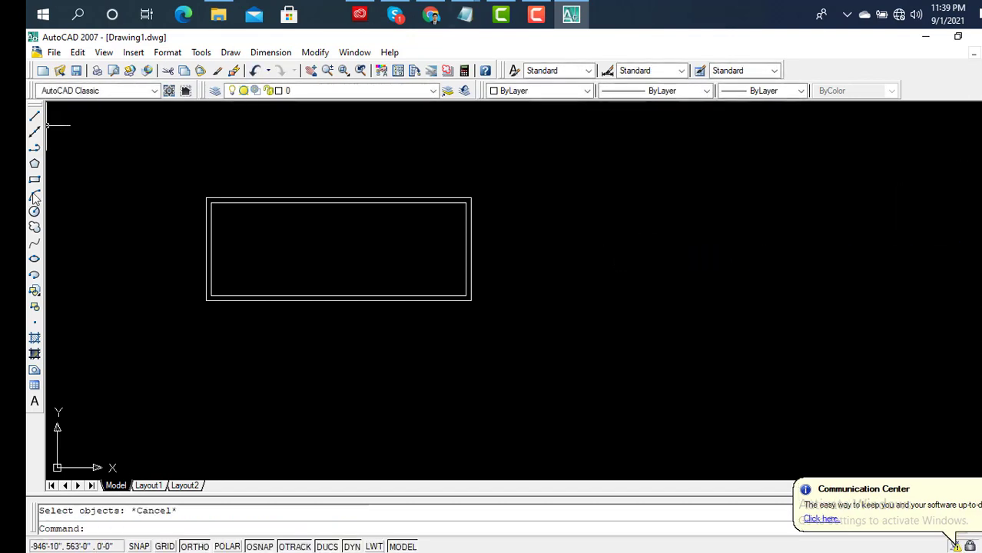
pyautogui.click(34, 181)
pyautogui.click(538, 195)
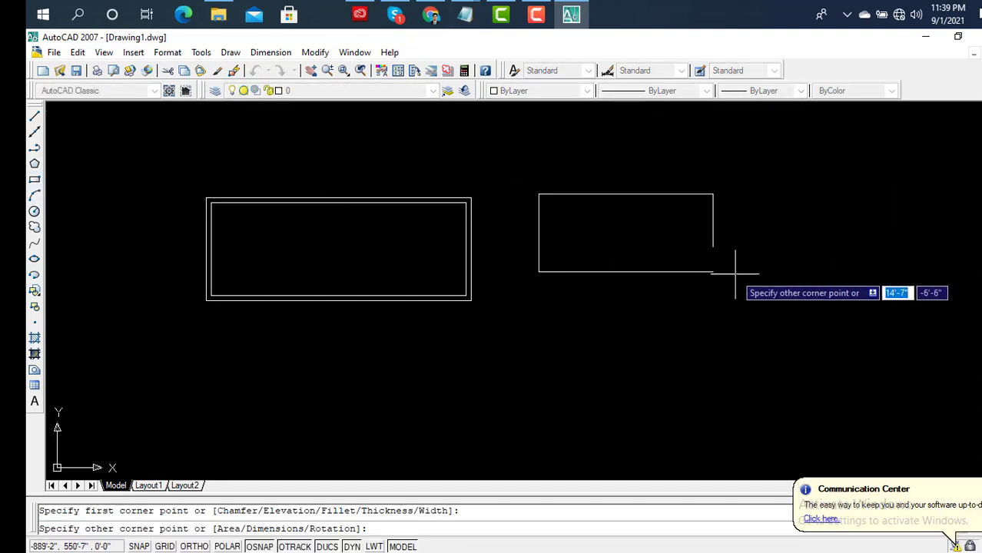
pyautogui.click(745, 274)
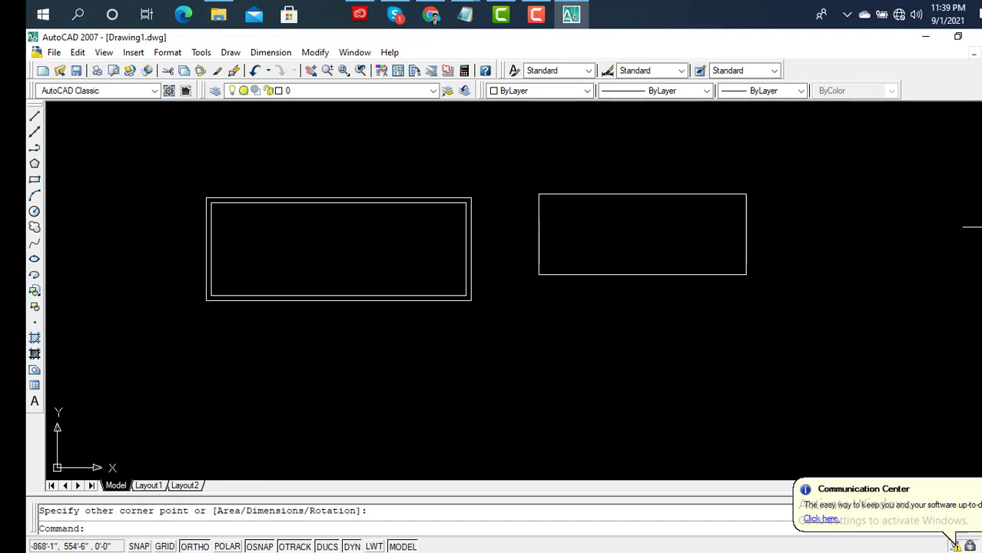
# Move the new rectangle by its corner to below-right of the double-walled rectangle, Ortho off.
pyautogui.click(976, 227)
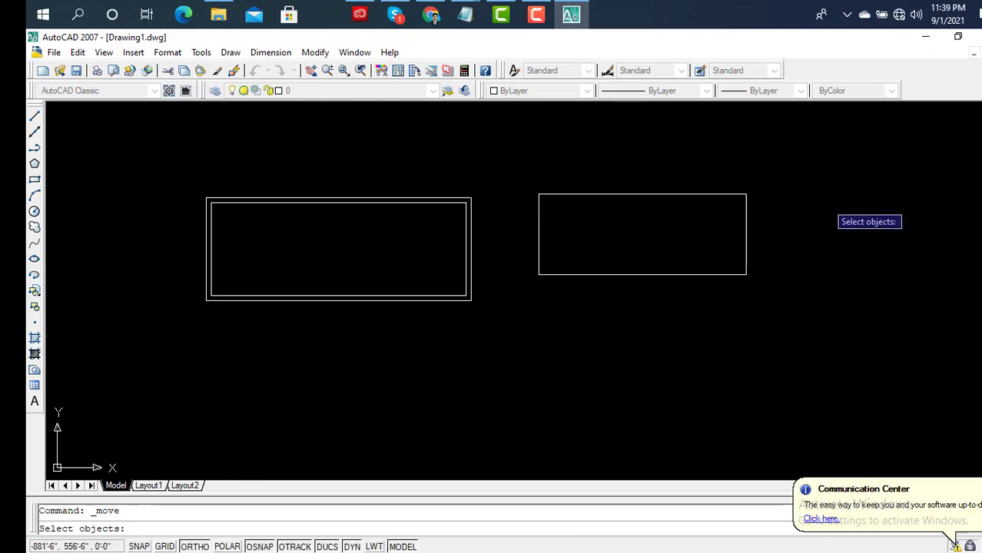
pyautogui.click(838, 153)
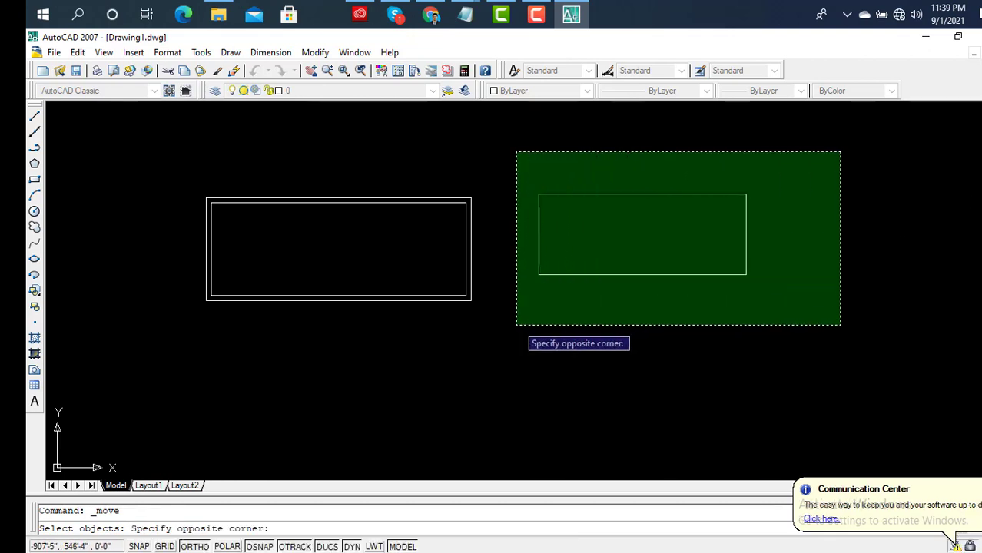
pyautogui.click(516, 325)
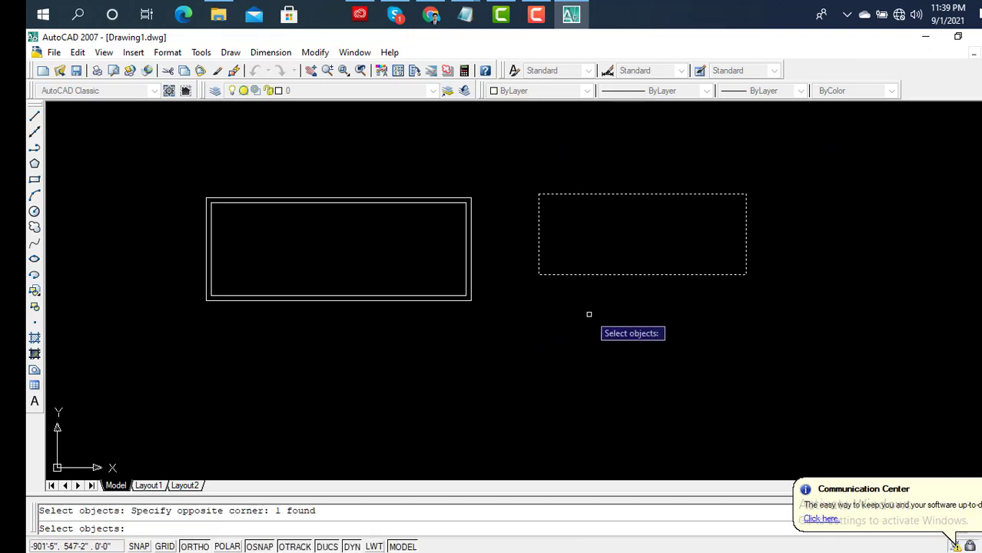
pyautogui.press('Return')
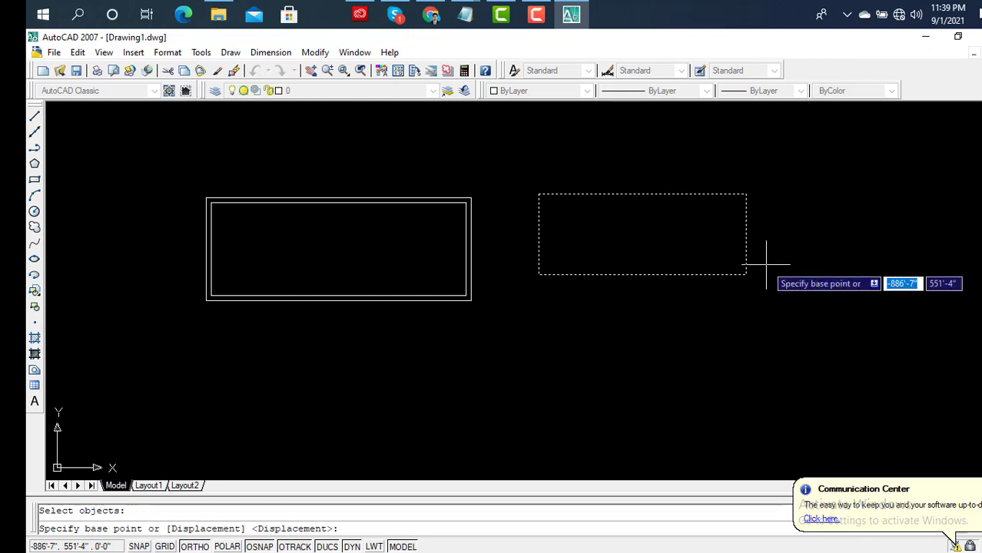
pyautogui.click(746, 274)
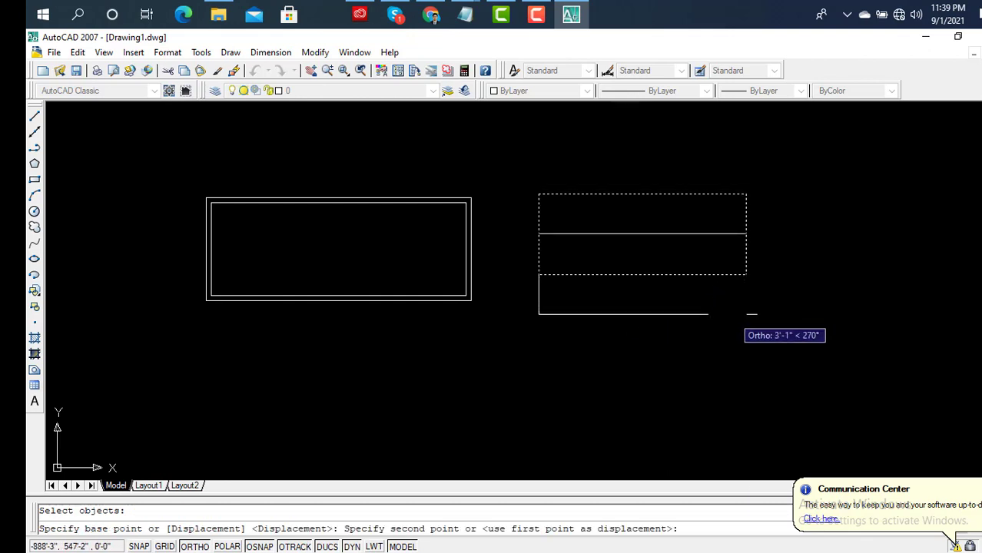
pyautogui.press('F8')
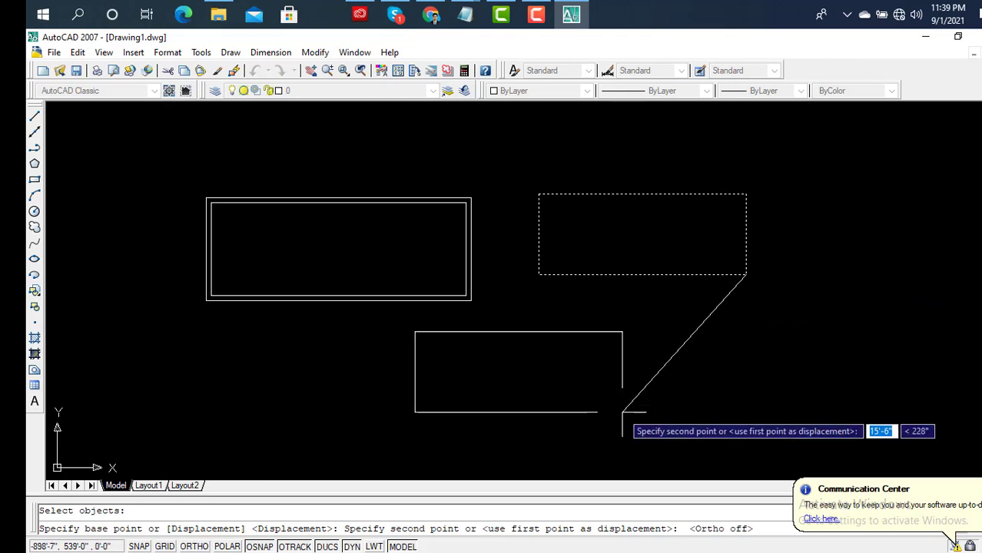
pyautogui.click(622, 411)
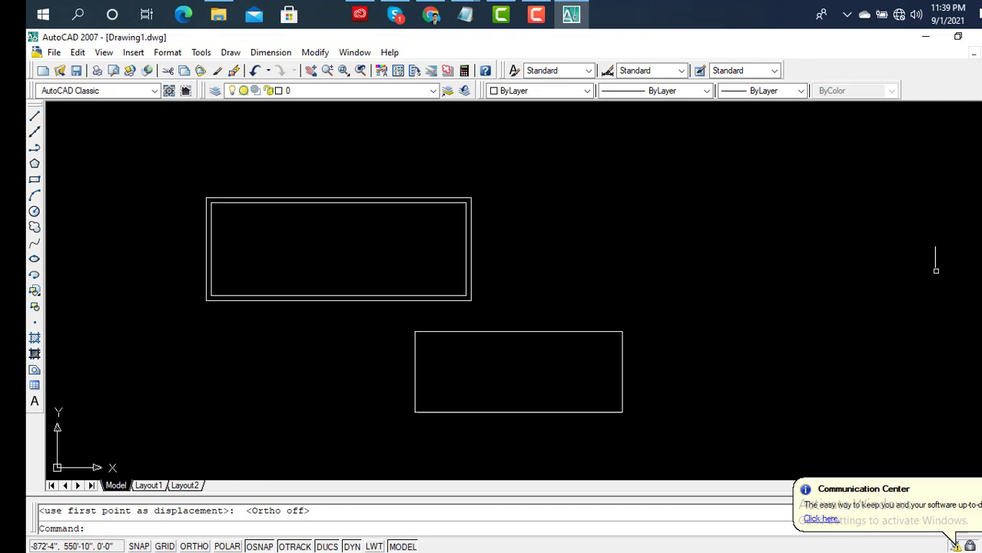
# Move both rectangles, based on the lower one's top-right corner, to above the large square.
pyautogui.press('Return')
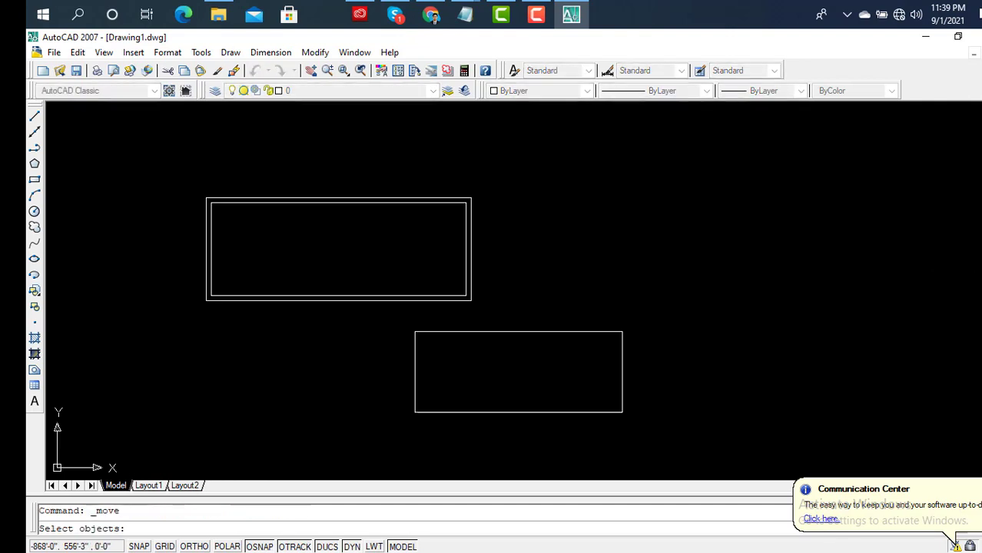
pyautogui.click(700, 281)
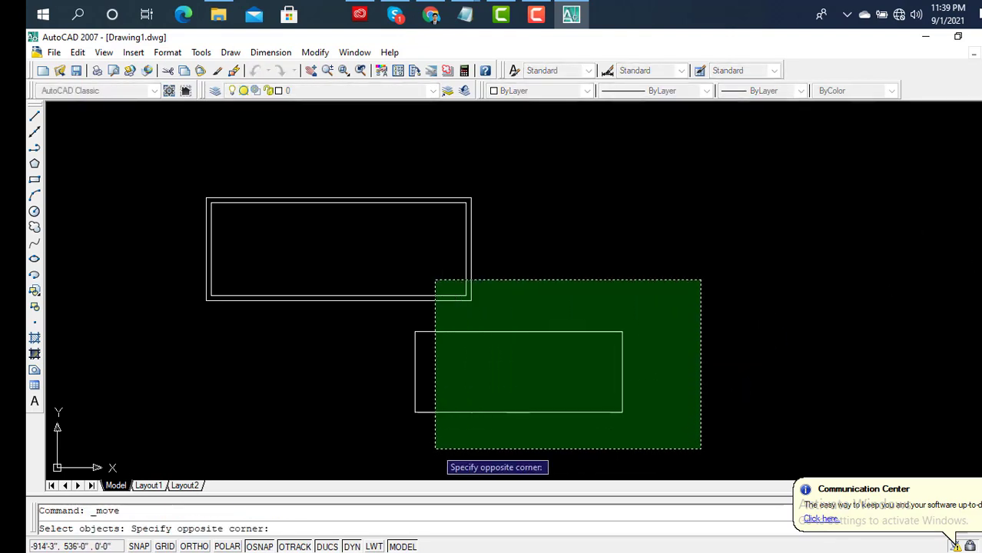
pyautogui.click(408, 451)
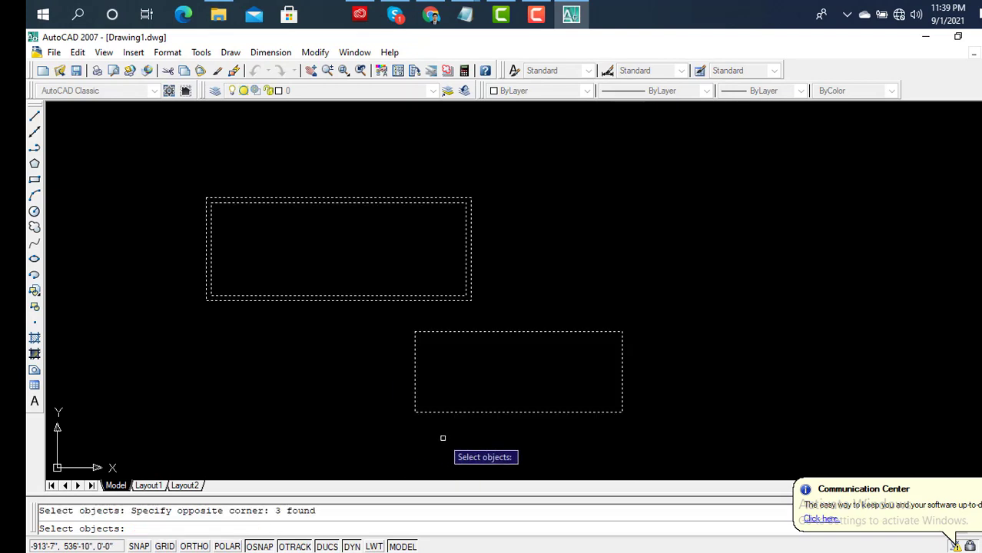
pyautogui.press('Return')
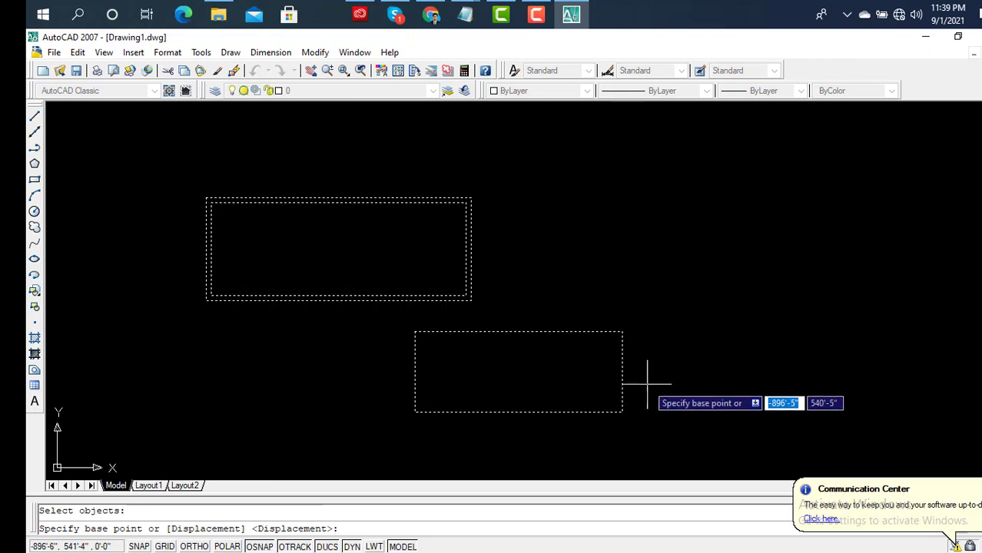
pyautogui.scroll(3, 622, 330)
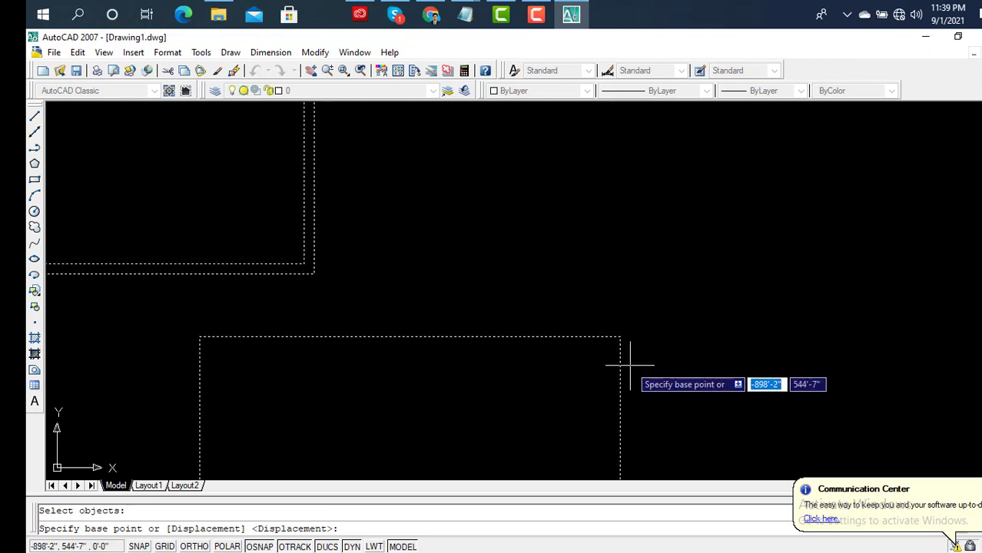
pyautogui.scroll(-3, 630, 366)
pyautogui.click(627, 353)
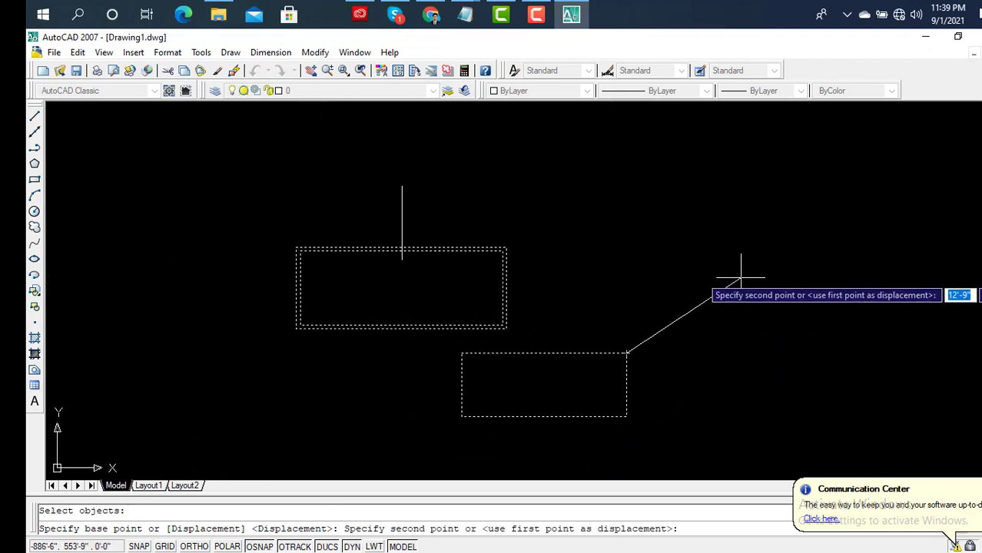
pyautogui.scroll(-3, 855, 242)
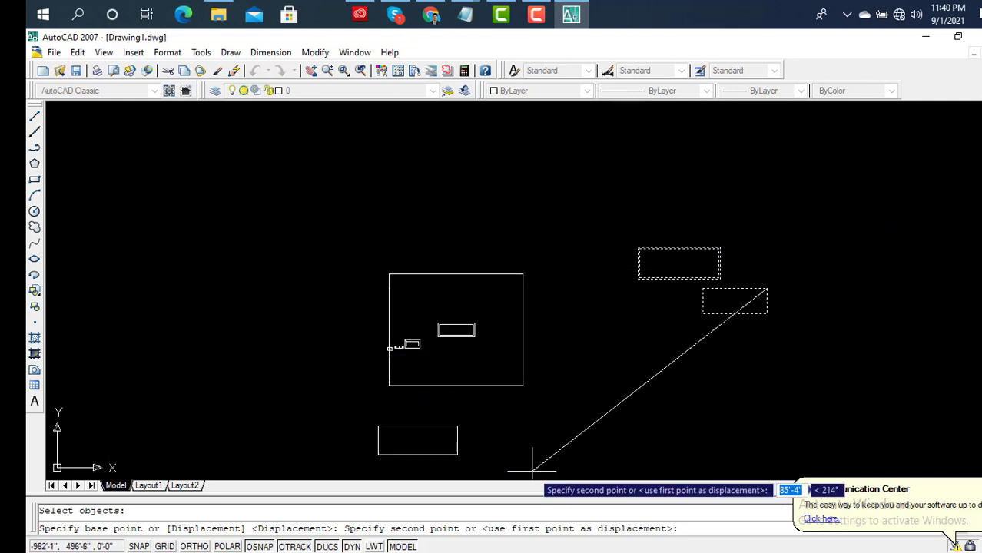
pyautogui.click(546, 210)
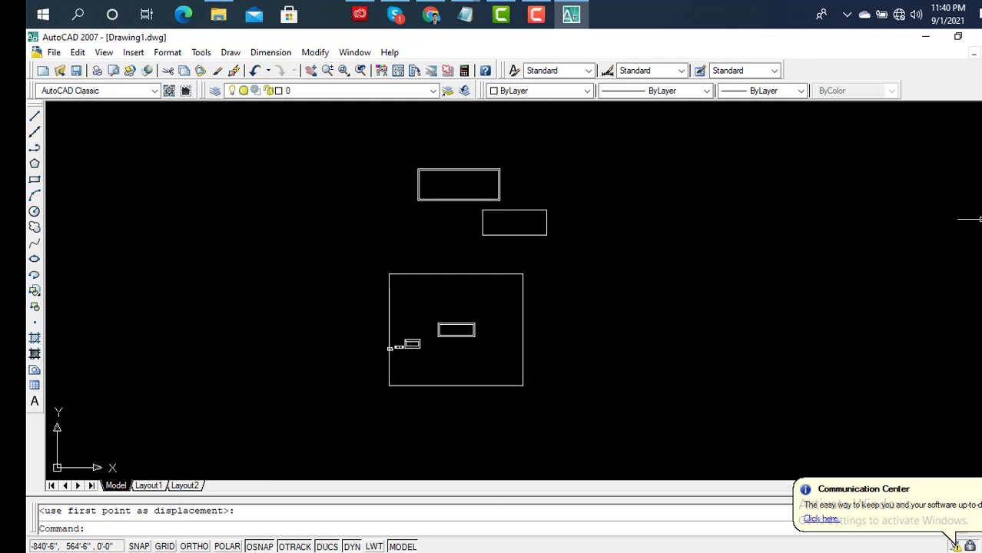
pyautogui.moveTo(864, 244); pyautogui.dragTo(651, 313, button='middle')
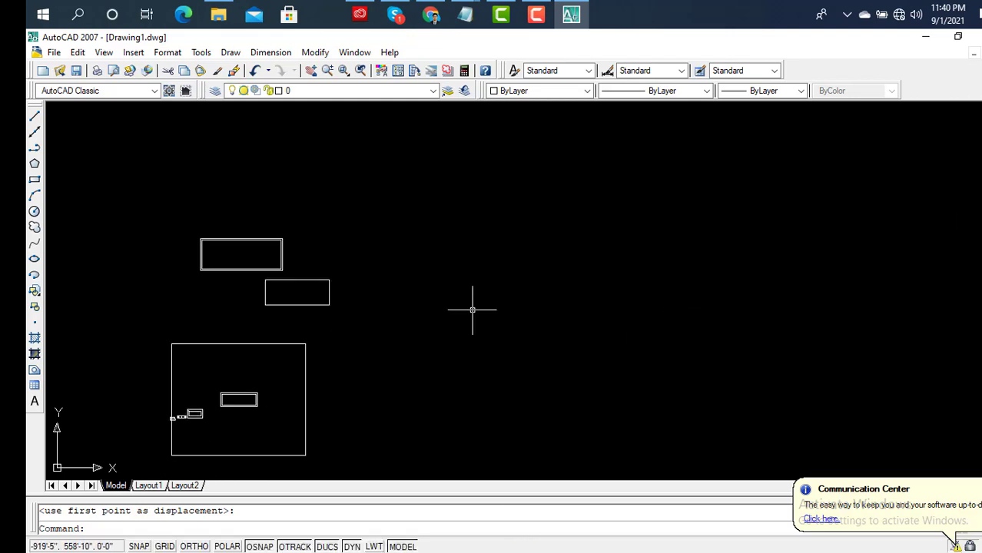
# Begin a rectangle, cancel it, and begin another one.
pyautogui.click(34, 181)
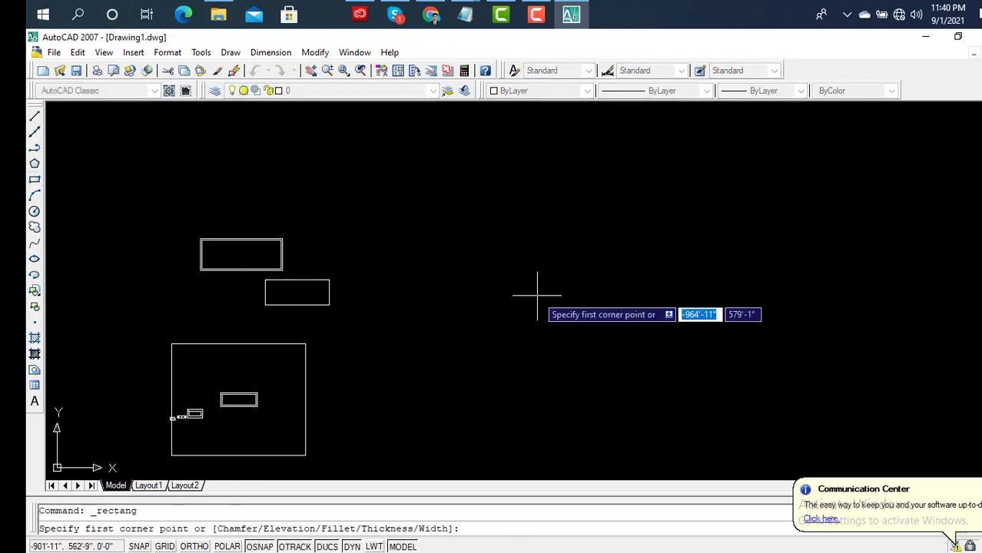
pyautogui.click(556, 236)
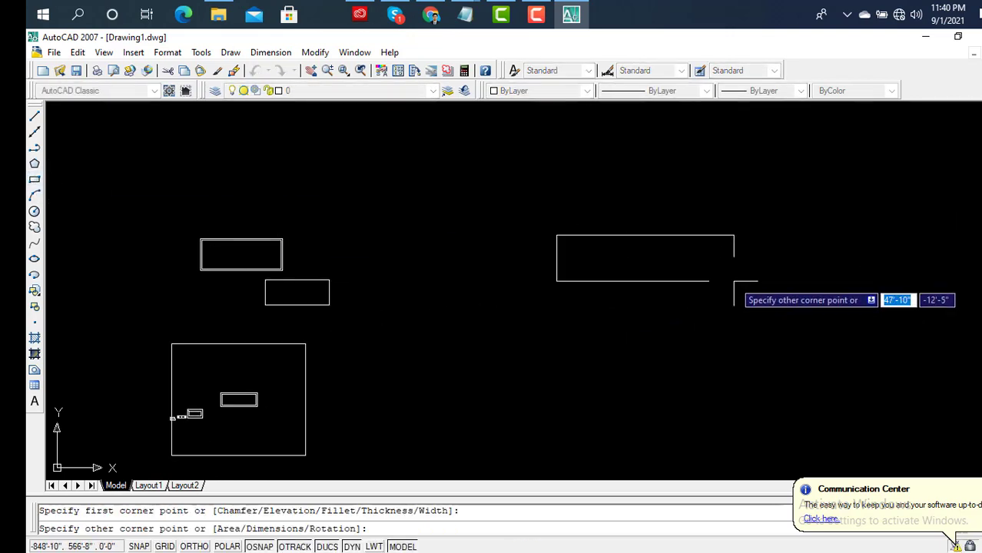
pyautogui.press('Escape')
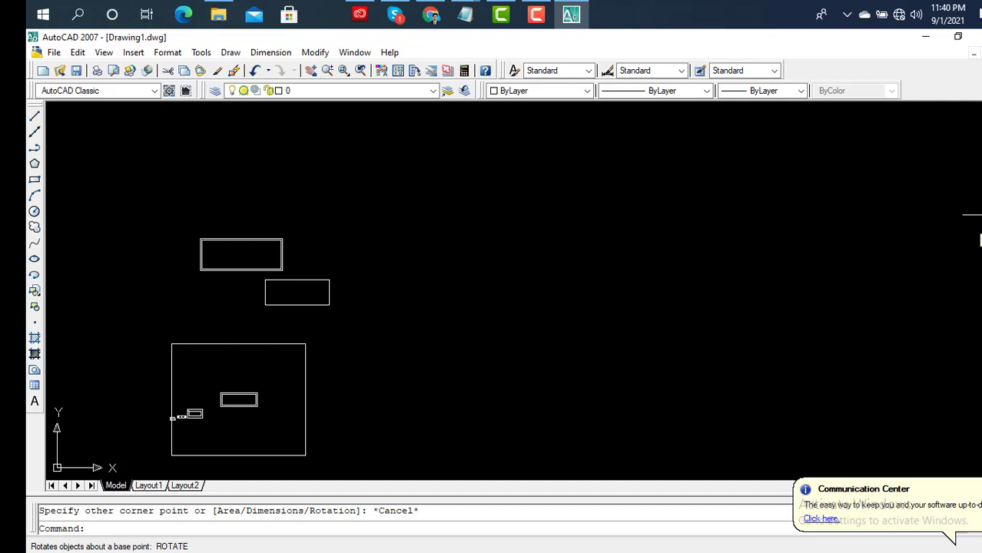
pyautogui.click(34, 181)
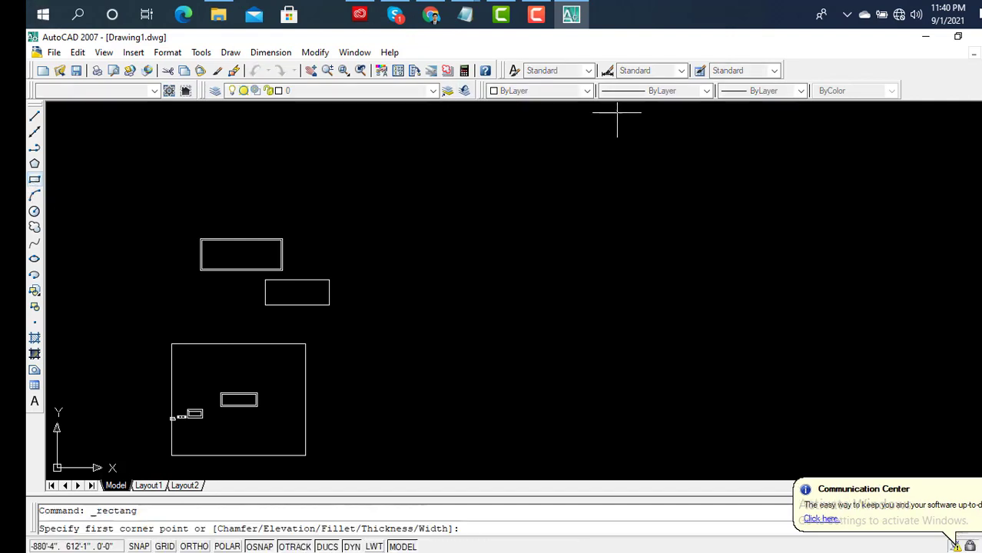
pyautogui.click(507, 214)
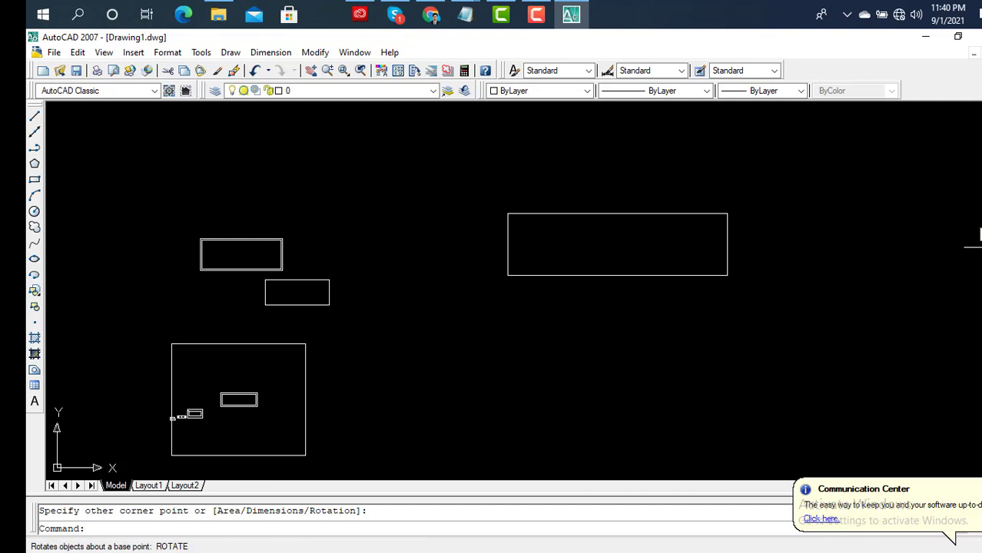
# Rotate the wide rectangle 90° about its lower-right corner so it stands upright.
pyautogui.click(978, 235)
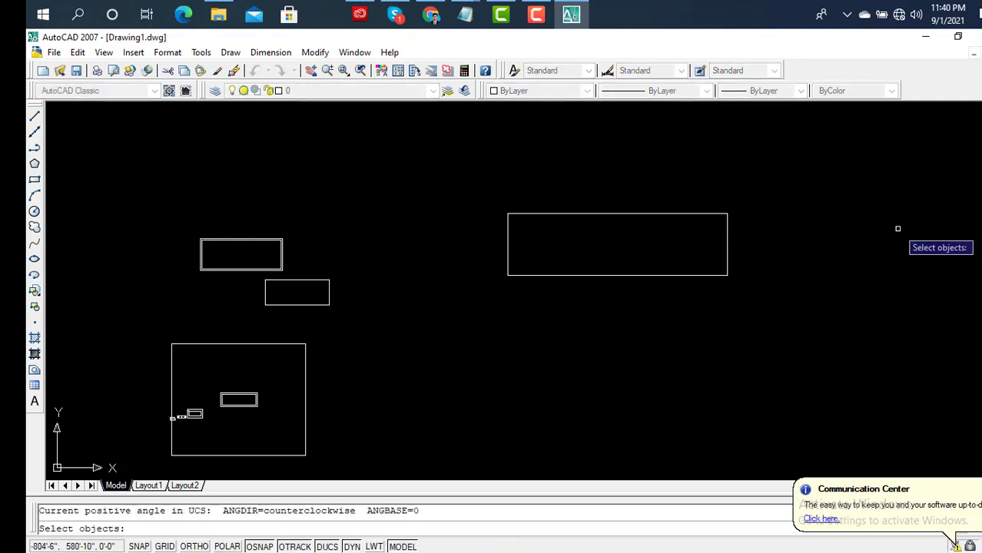
pyautogui.click(780, 178)
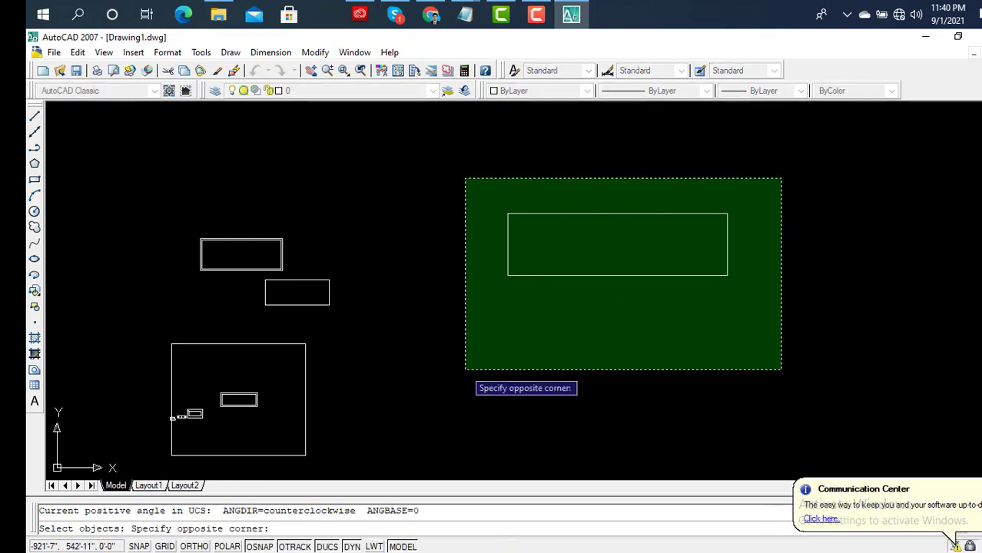
pyautogui.click(463, 369)
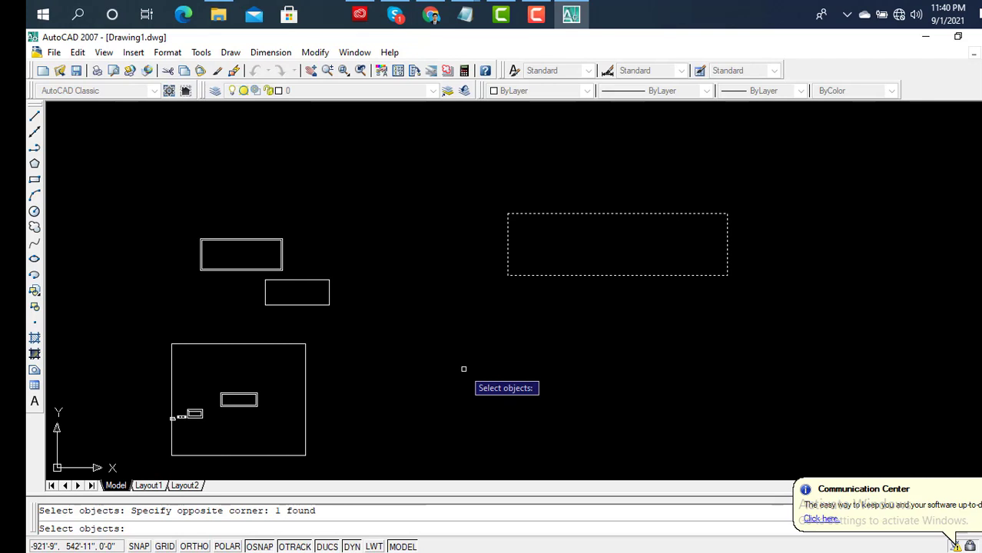
pyautogui.press('Return')
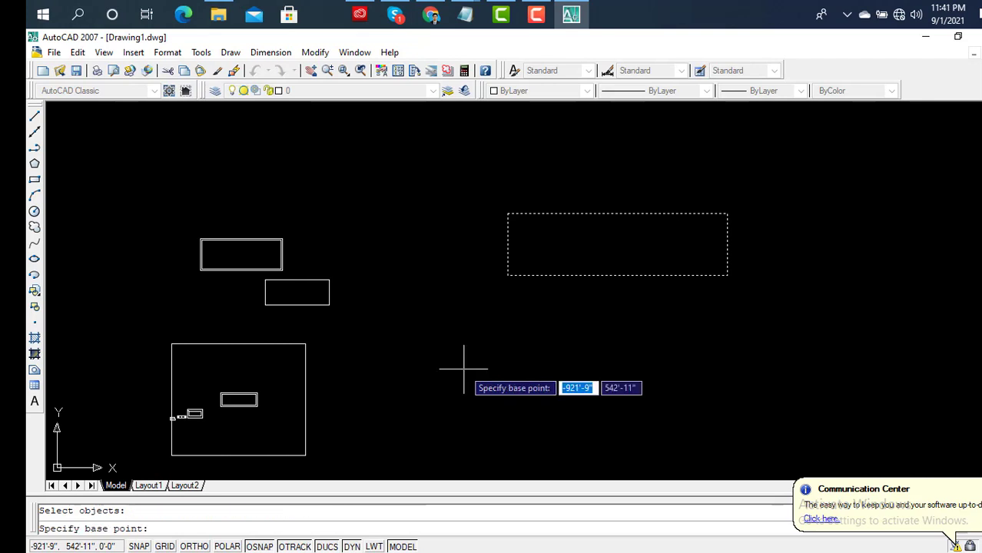
pyautogui.click(726, 275)
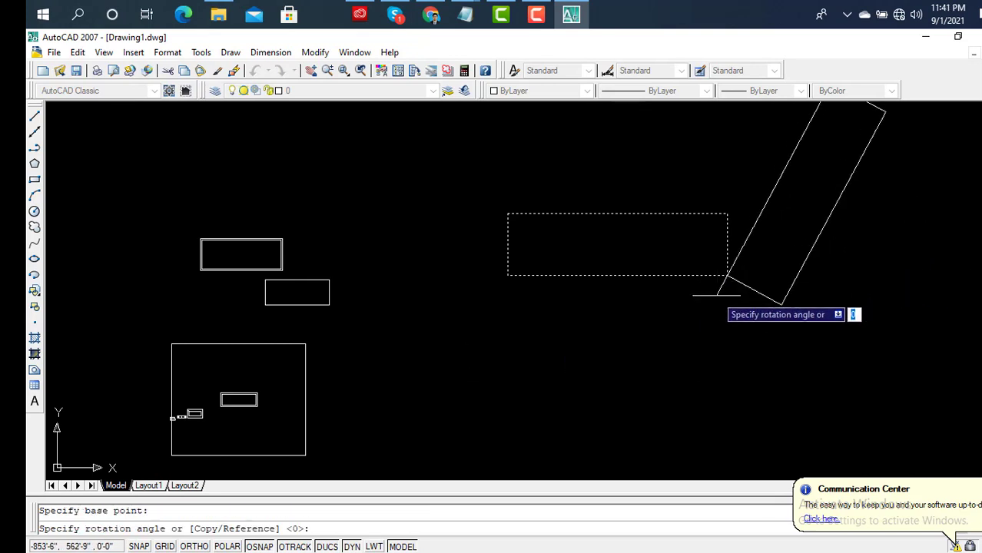
pyautogui.click(725, 213)
pyautogui.scroll(-3, 739, 361)
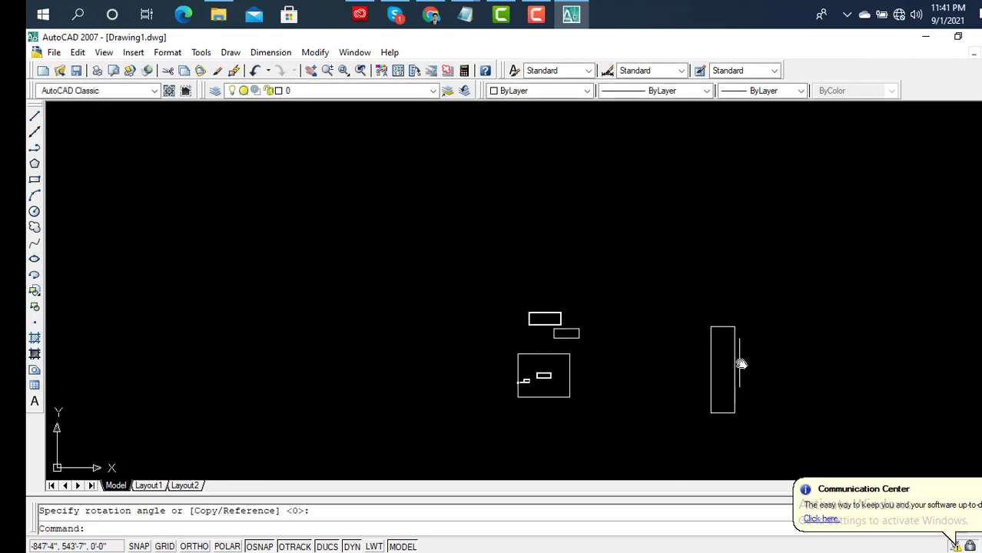
pyautogui.scroll(2, 675, 302)
pyautogui.scroll(2, 665, 315)
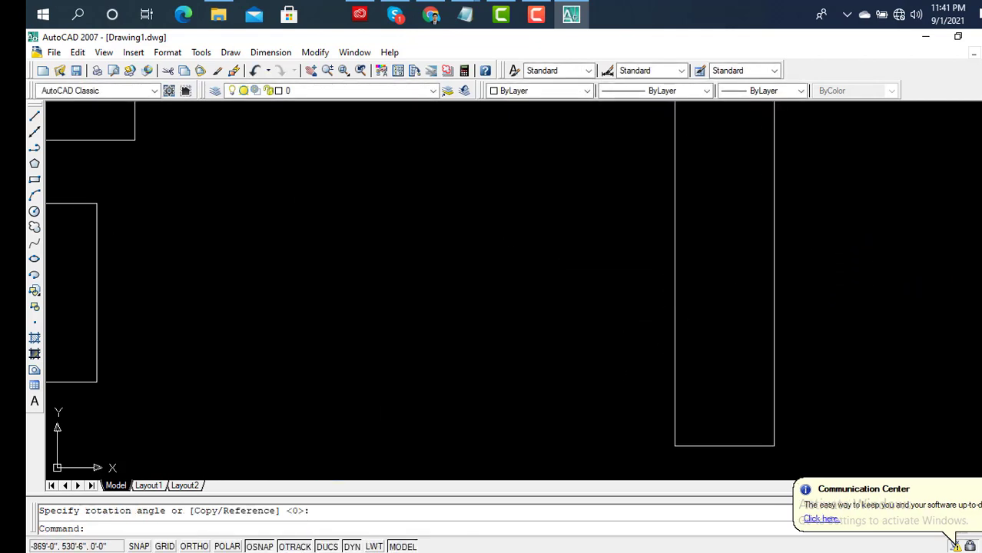
pyautogui.scroll(-3, 734, 321)
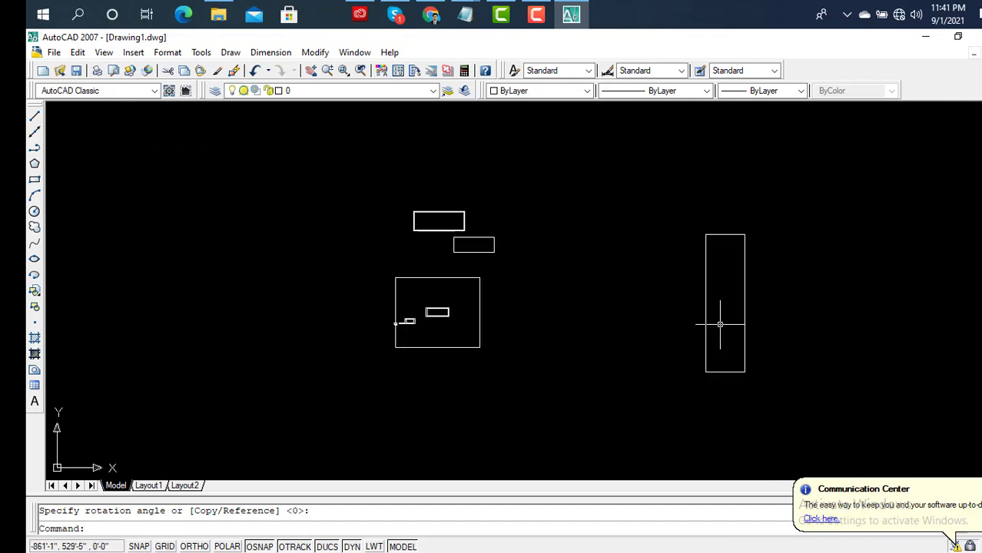
pyautogui.moveTo(719, 322); pyautogui.dragTo(653, 315, button='middle')
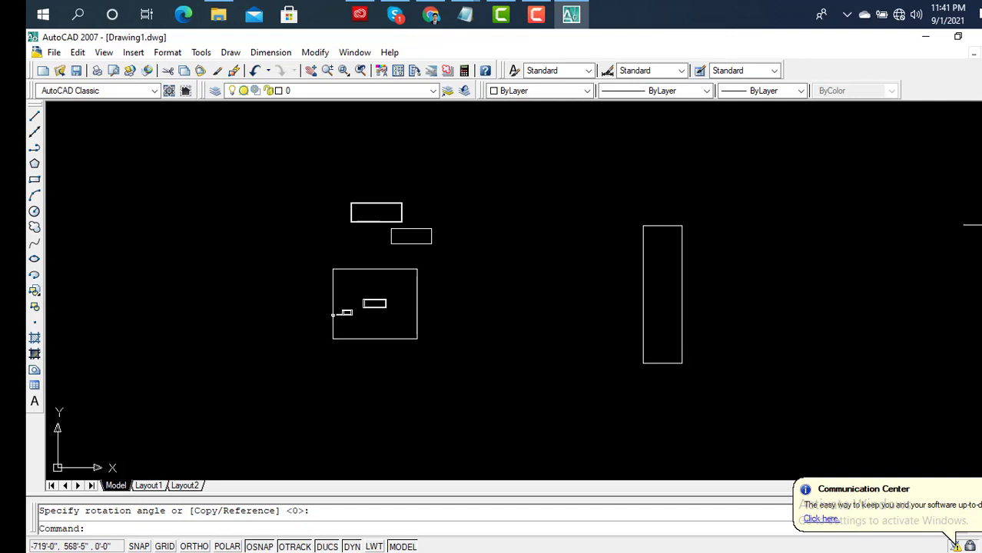
# Rotate the tall rectangle about its lower-right corner so it slants down to the right.
pyautogui.press('Return')
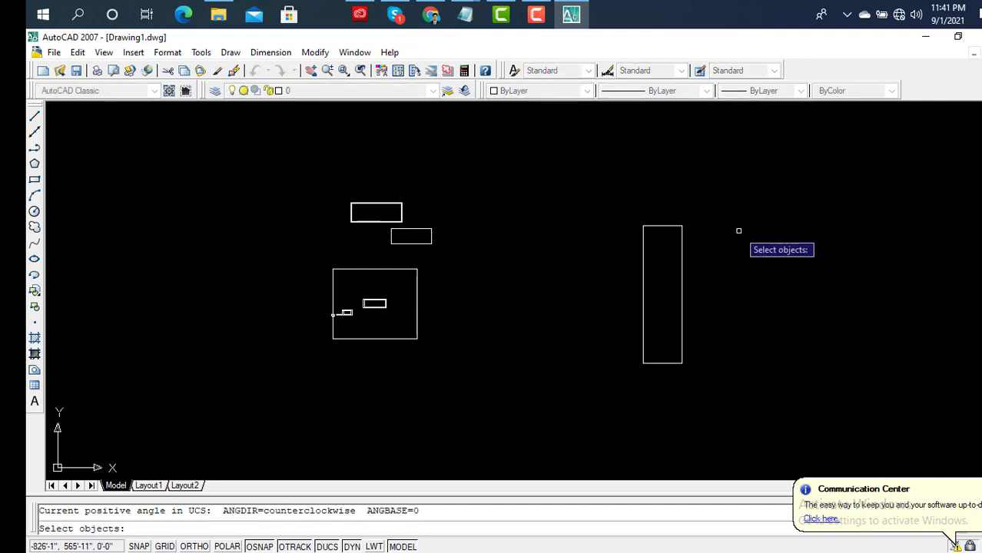
pyautogui.click(743, 195)
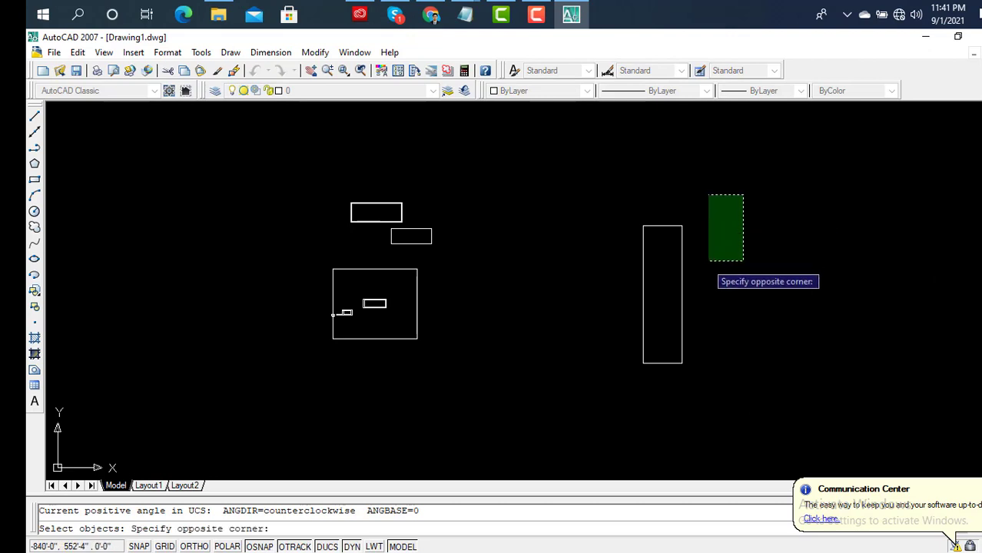
pyautogui.click(620, 366)
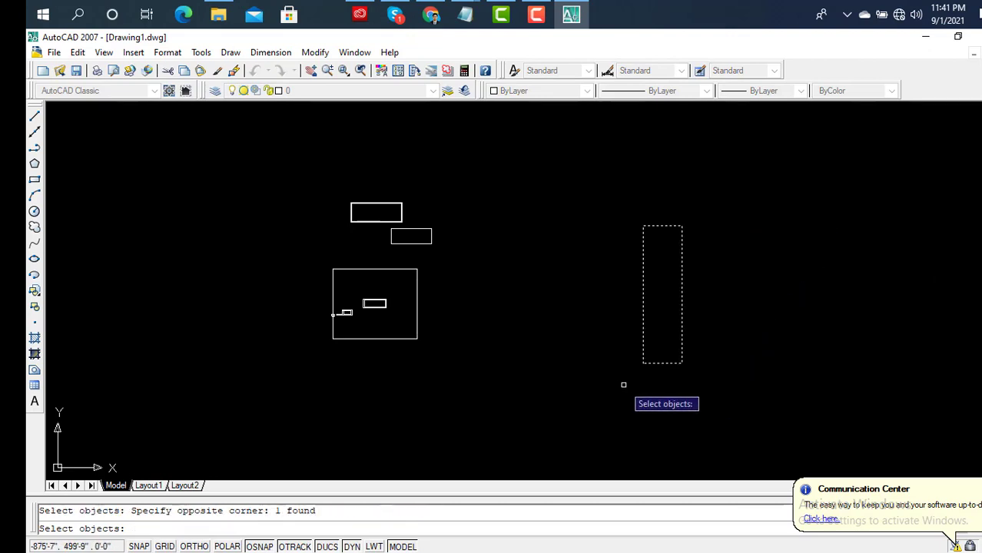
pyautogui.press('Return')
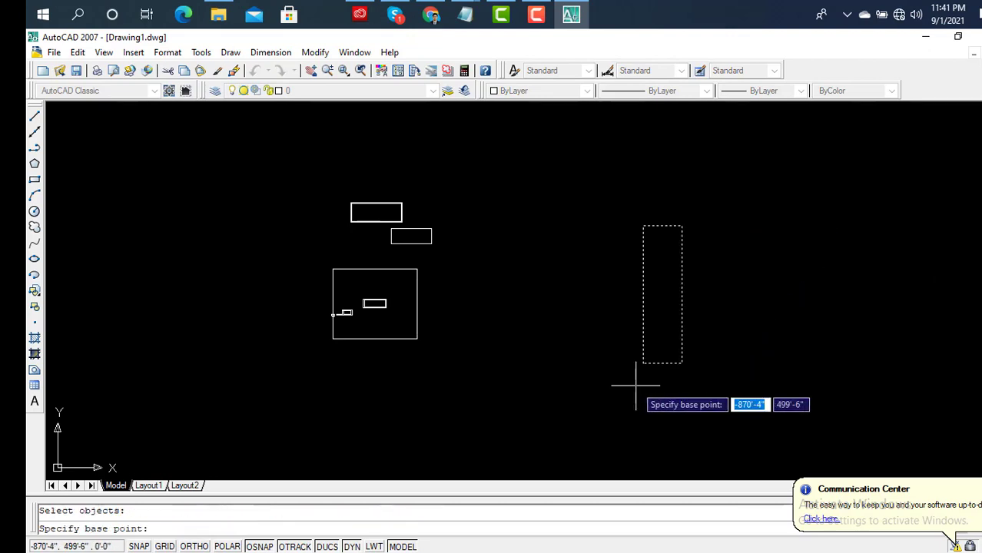
pyautogui.click(681, 363)
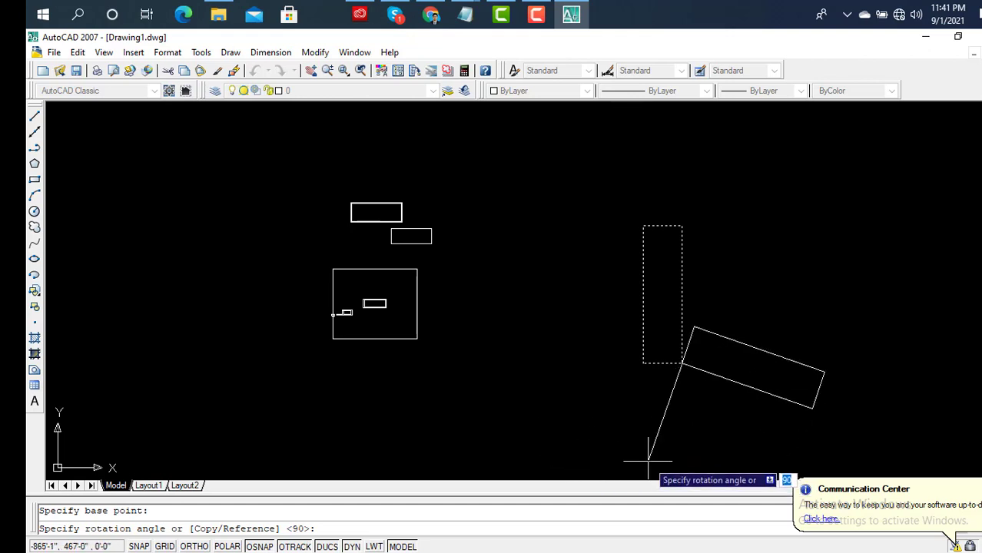
pyautogui.click(647, 462)
pyautogui.scroll(3, 820, 369)
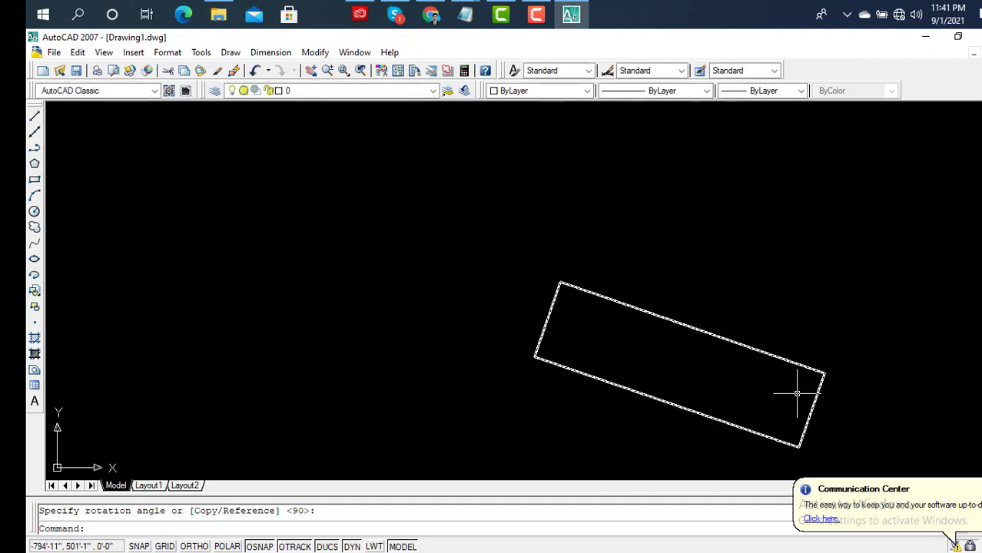
pyautogui.moveTo(797, 393); pyautogui.dragTo(765, 344, button='middle')
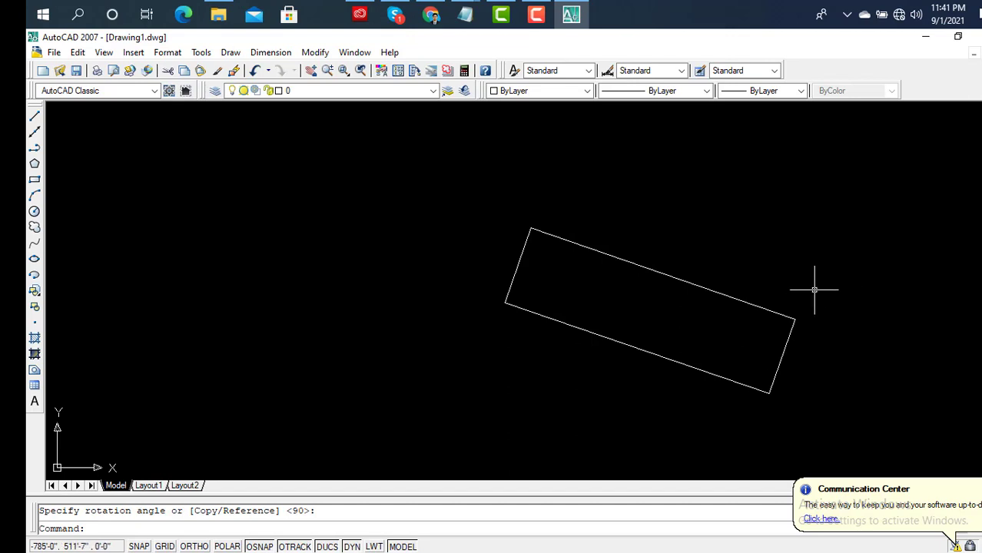
# Window-select the tilted rectangle.
pyautogui.scroll(-3, 815, 290)
pyautogui.click(835, 247)
pyautogui.click(604, 390)
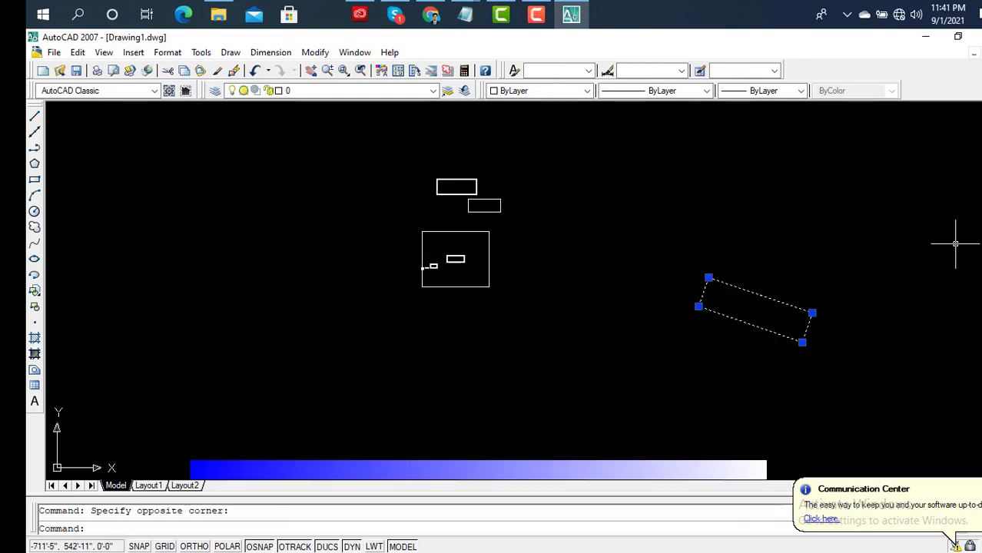
# Erase the selected slanted rectangle with Delete.
pyautogui.press('Delete')
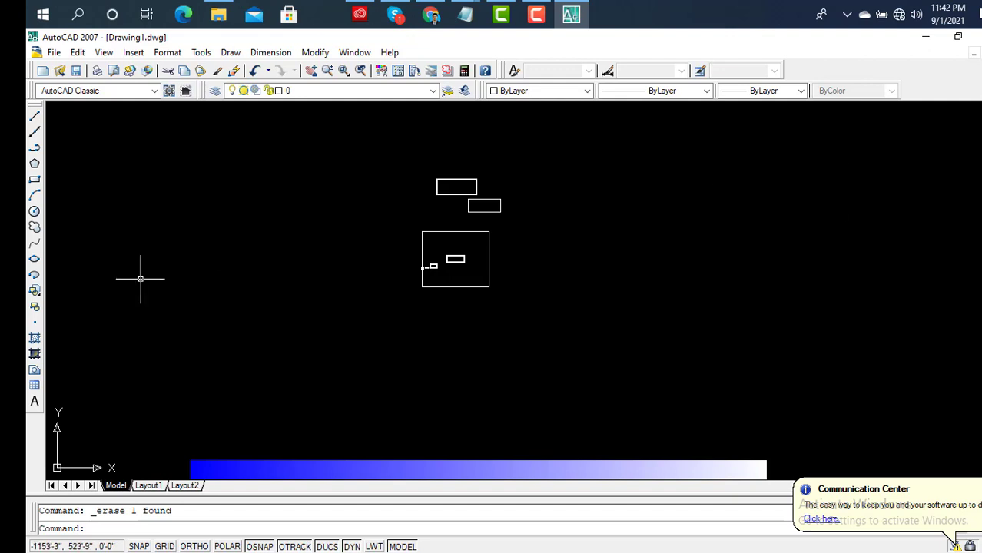
# Draw a new large rectangle by picking its two opposite corners.
pyautogui.click(35, 117)
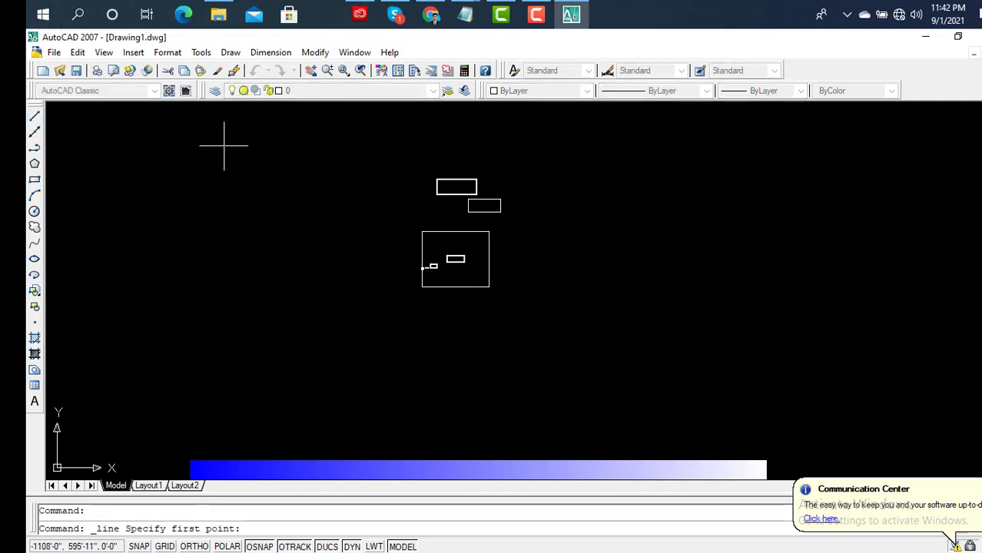
pyautogui.scroll(5, 680, 201)
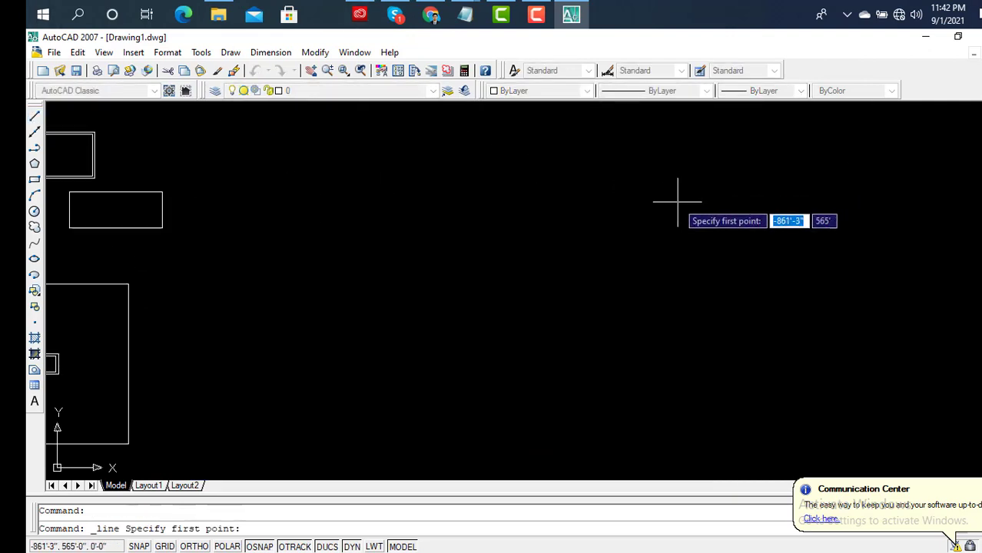
pyautogui.click(34, 179)
pyautogui.click(431, 179)
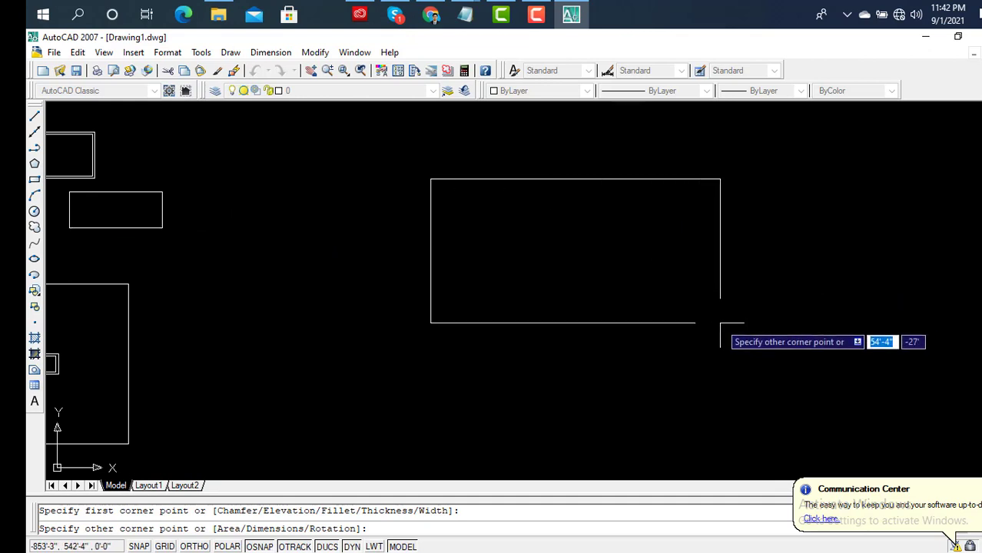
pyautogui.click(720, 323)
pyautogui.scroll(3, 252, 224)
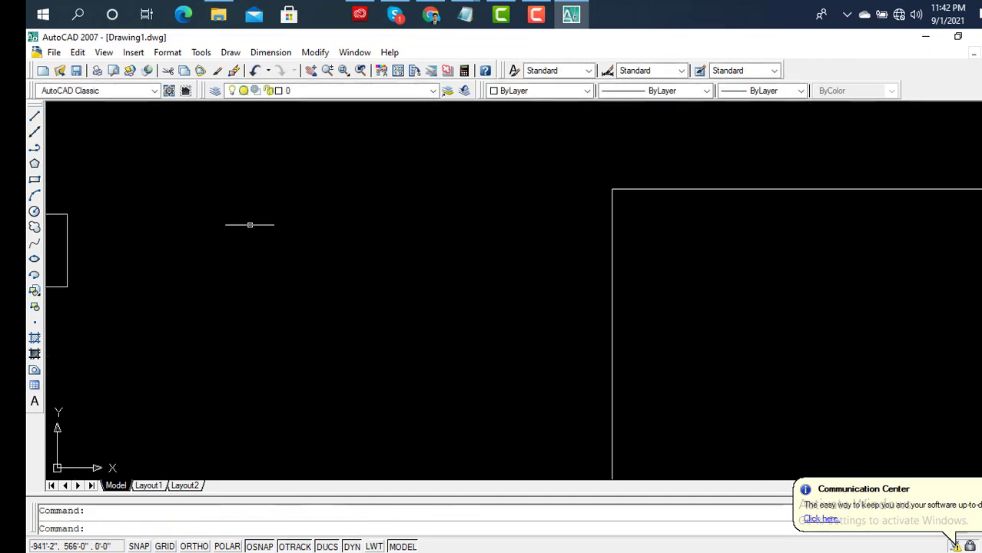
pyautogui.scroll(-4, 258, 231)
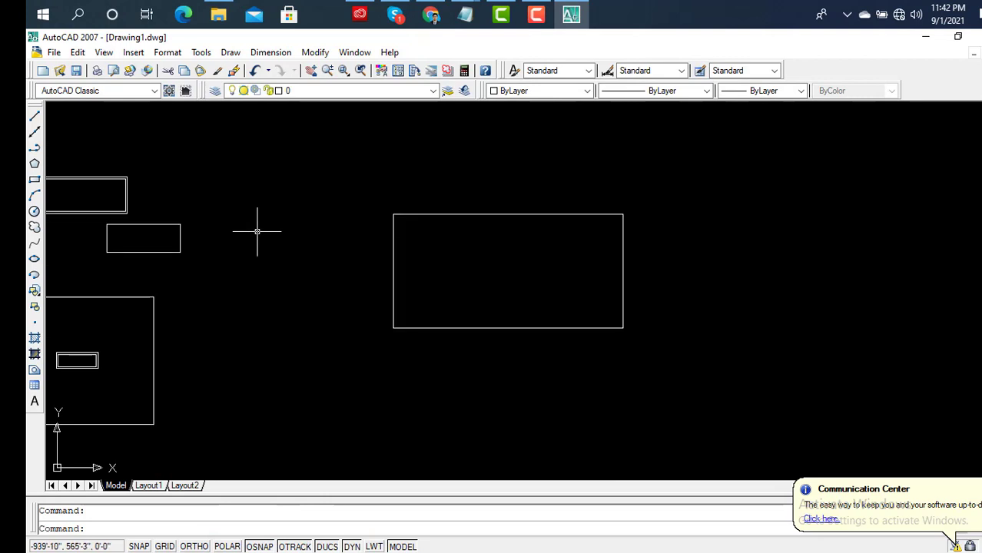
# Draw two horizontal lines across the rectangle from its left edge to its right edge.
pyautogui.click(34, 117)
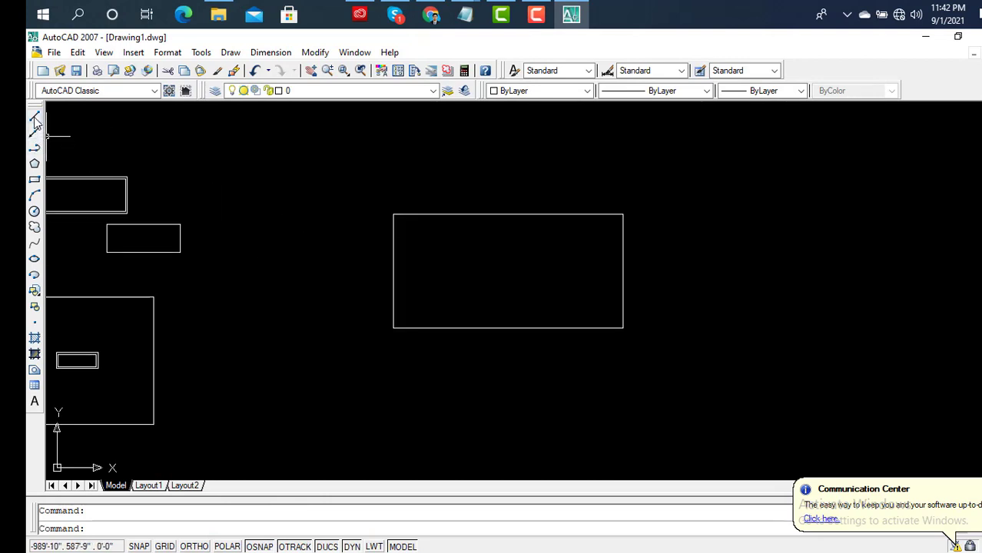
pyautogui.click(393, 255)
pyautogui.click(623, 254)
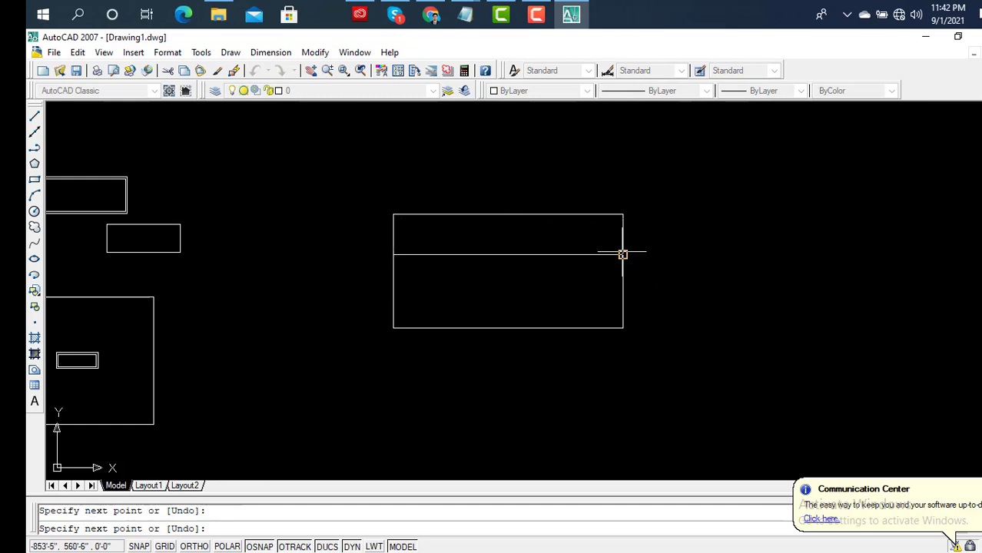
pyautogui.press('Return')
pyautogui.press('Return')
pyautogui.scroll(2, 393, 304)
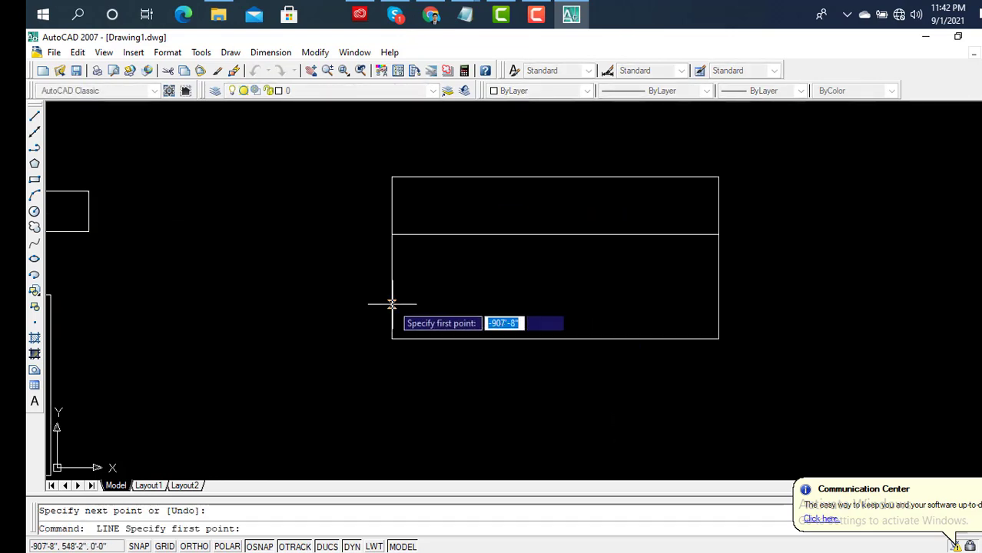
pyautogui.scroll(2, 392, 304)
pyautogui.click(390, 285)
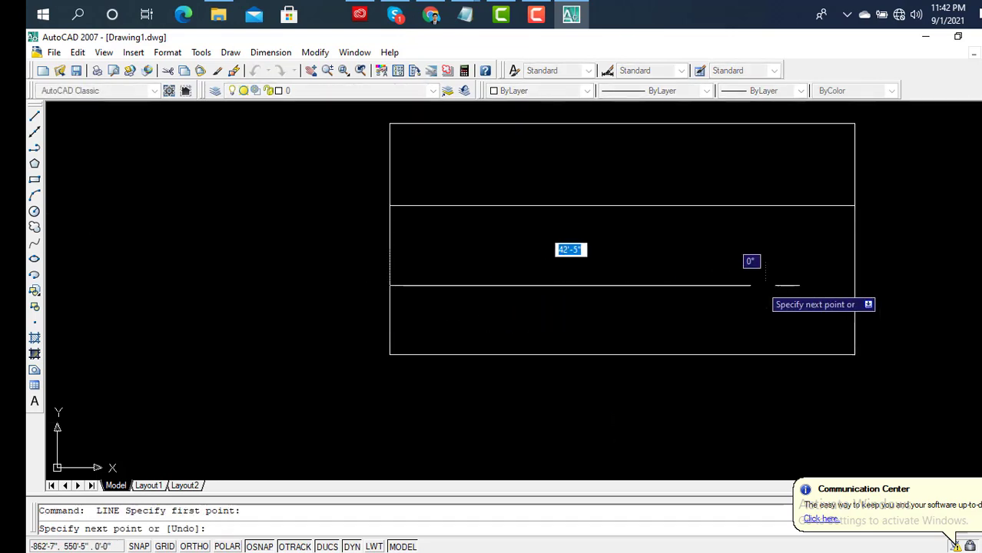
pyautogui.click(854, 284)
pyautogui.press('Return')
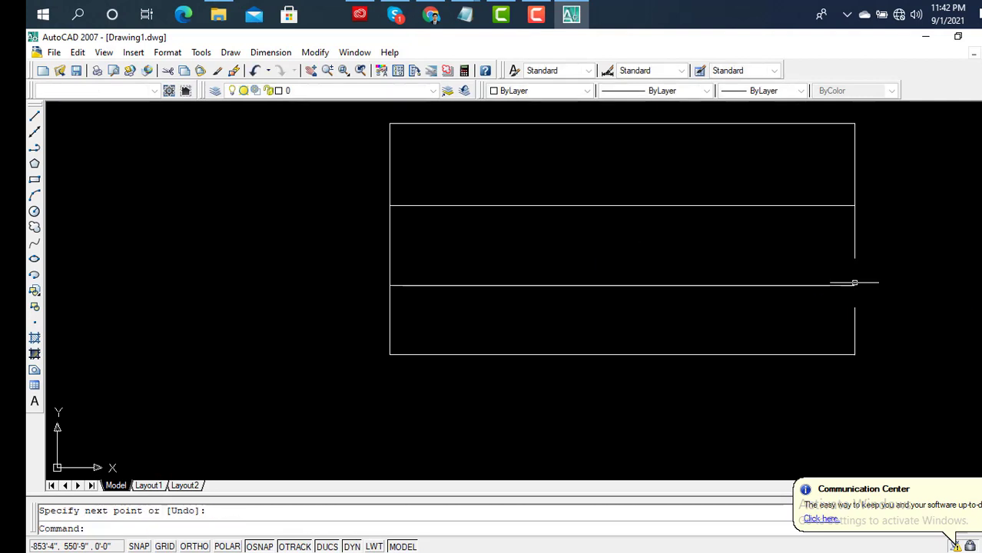
pyautogui.press('Return')
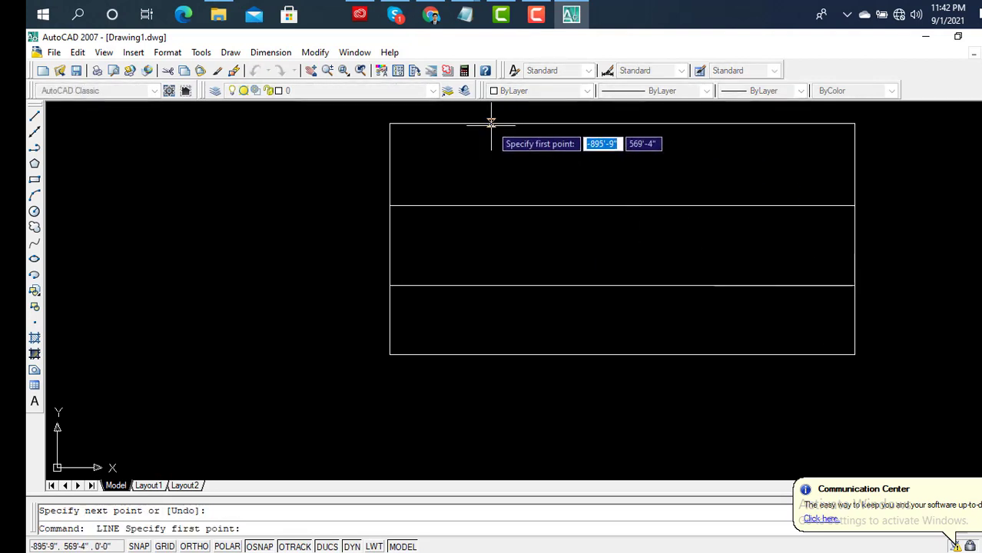
# Draw two vertical lines from the rectangle's top edge to its bottom edge, completing the 3×3 grid.
pyautogui.click(491, 124)
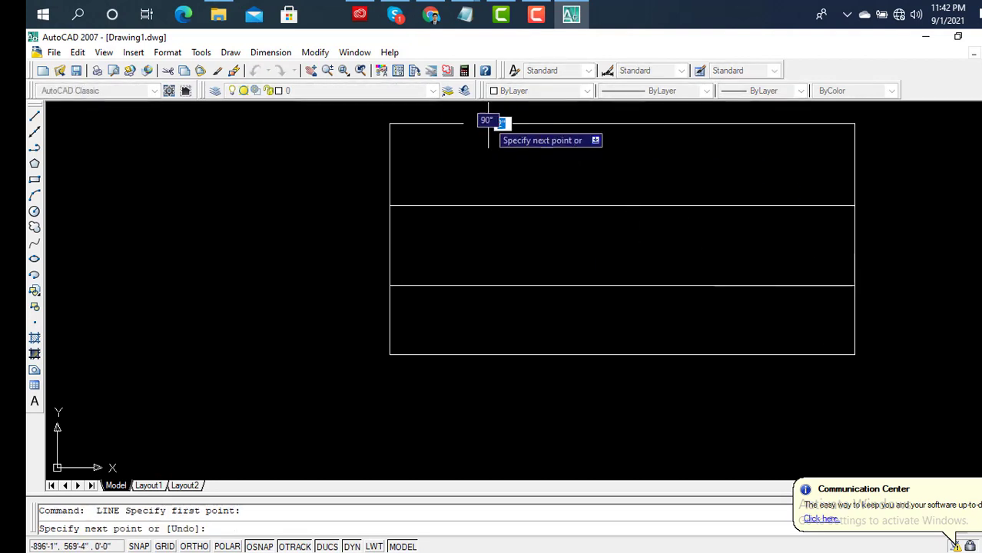
pyautogui.click(487, 355)
pyautogui.press('Return')
pyautogui.press('Return')
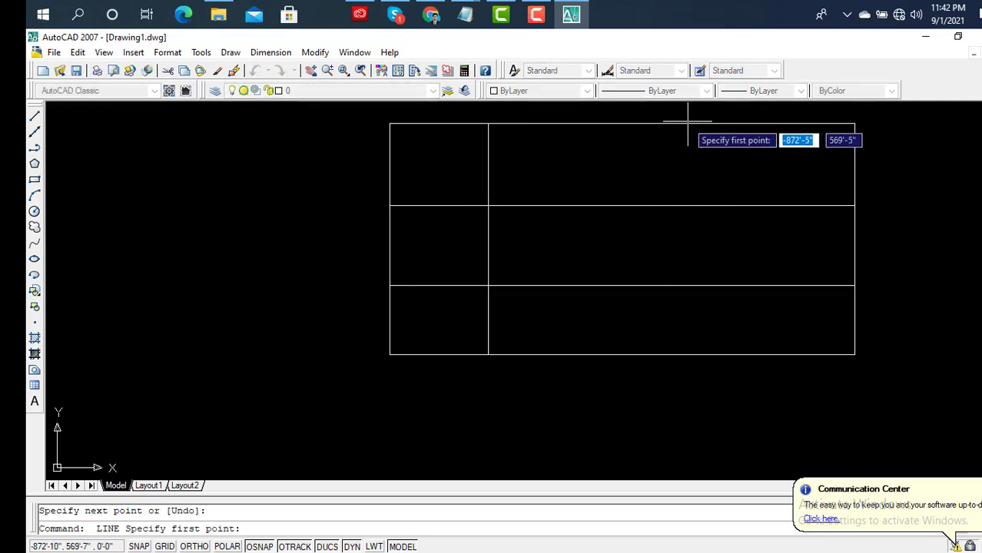
pyautogui.click(680, 124)
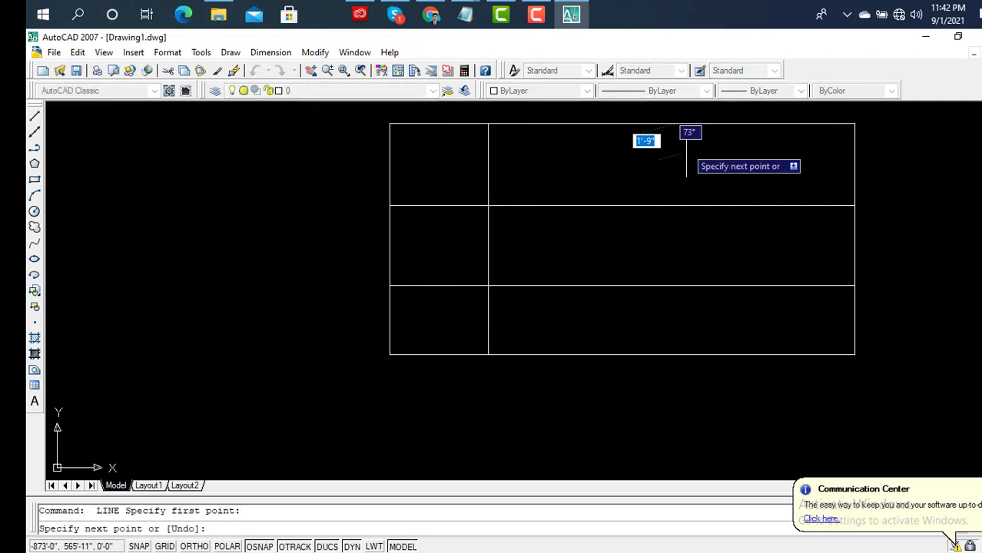
pyautogui.click(679, 354)
pyautogui.press('Return')
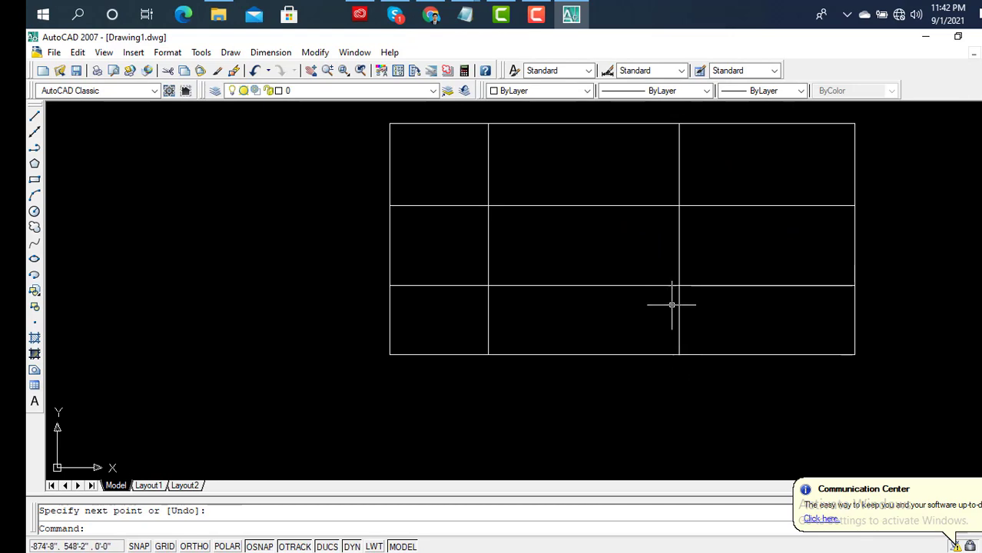
pyautogui.scroll(1, 672, 305)
pyautogui.scroll(-3, 673, 301)
pyautogui.moveTo(687, 285); pyautogui.dragTo(655, 360, button='middle')
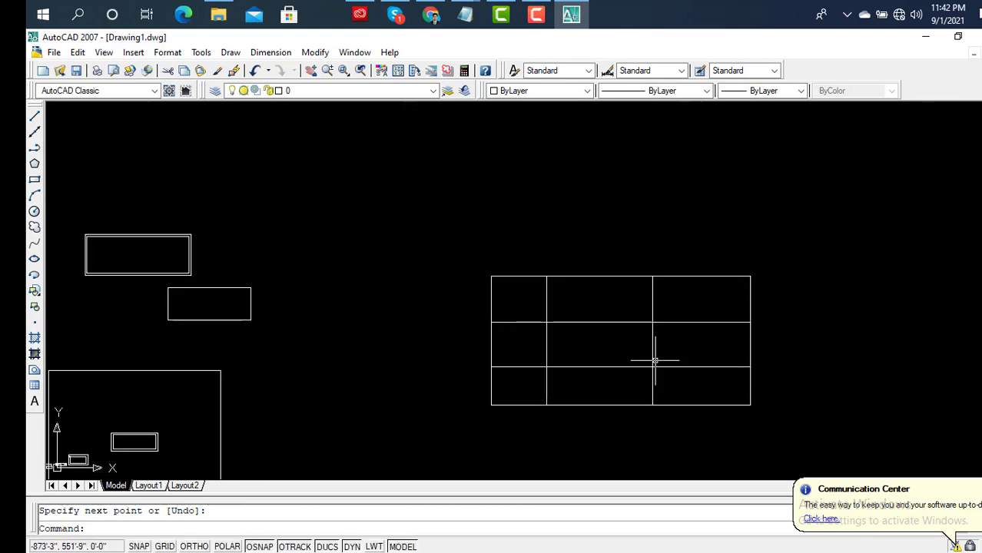
pyautogui.scroll(3, 655, 360)
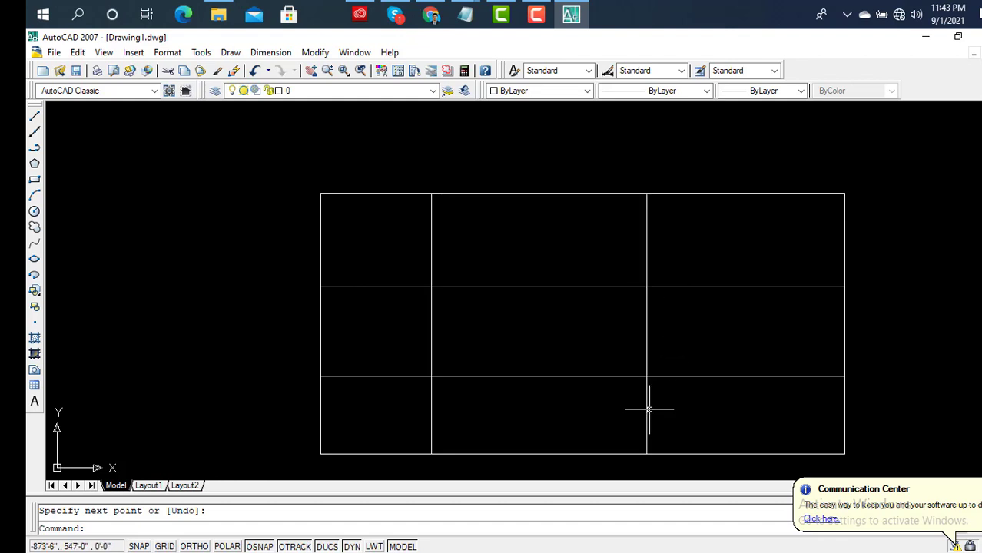
# Trim the vertical lines above and below the horizontal dividers, then undo the last cut.
pyautogui.click(544, 286)
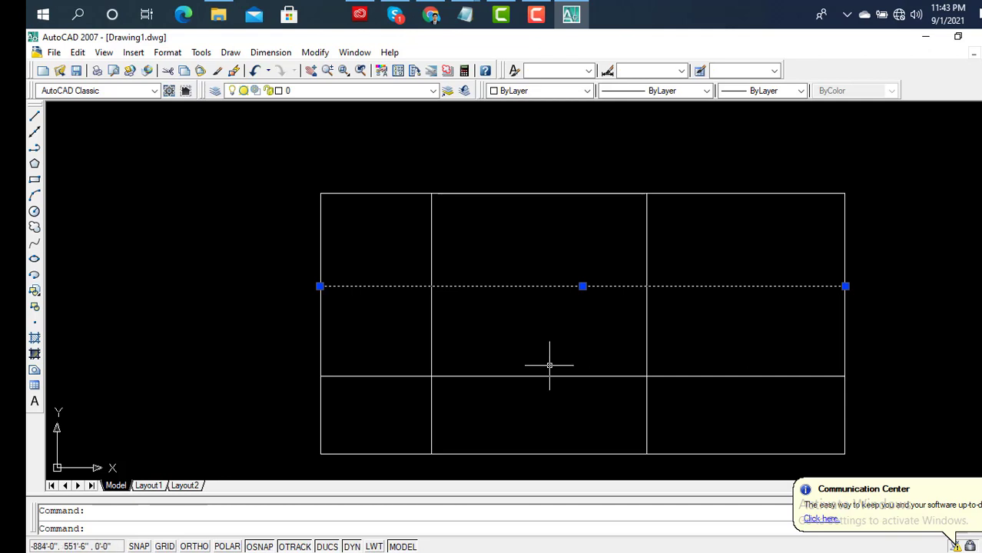
pyautogui.click(545, 377)
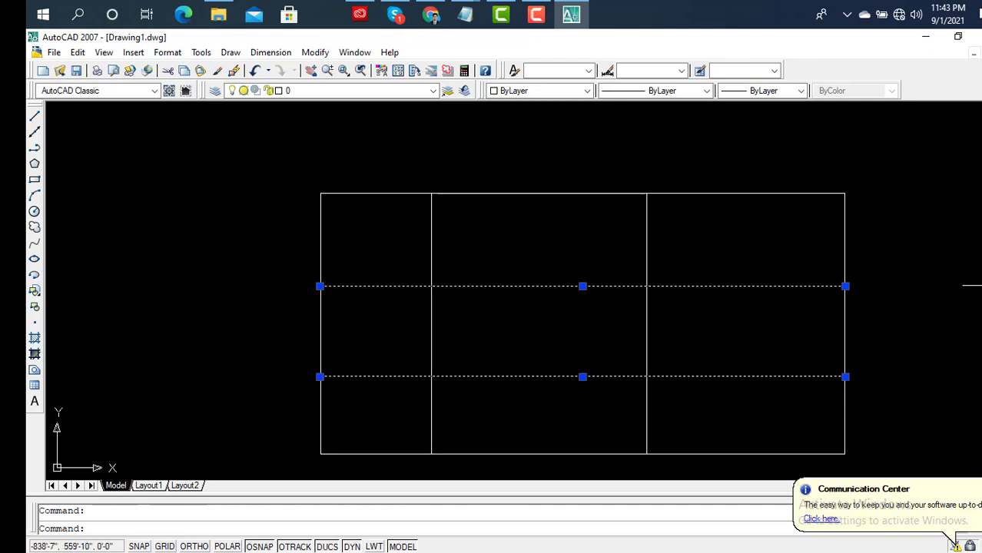
pyautogui.write('tr')
pyautogui.press('Return')
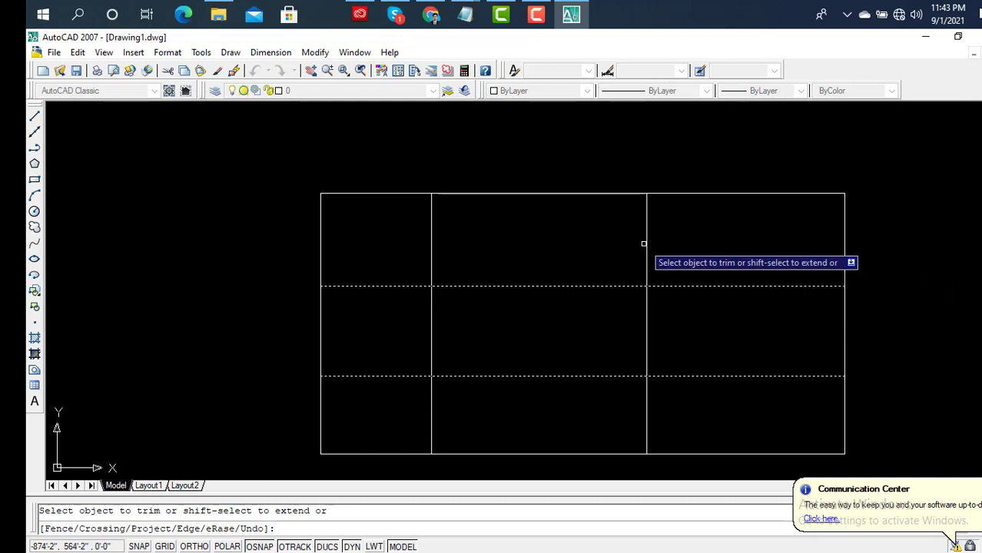
pyautogui.click(646, 246)
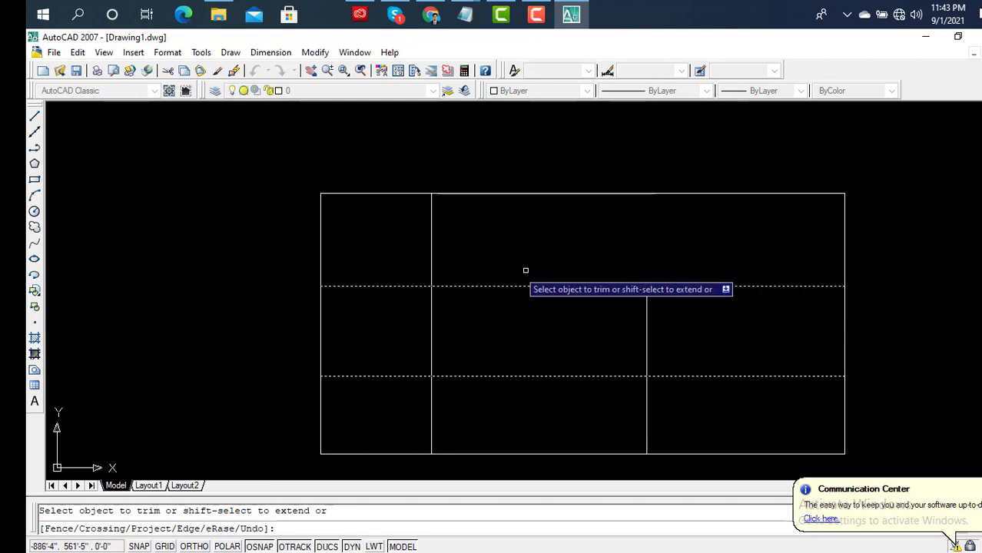
pyautogui.click(432, 246)
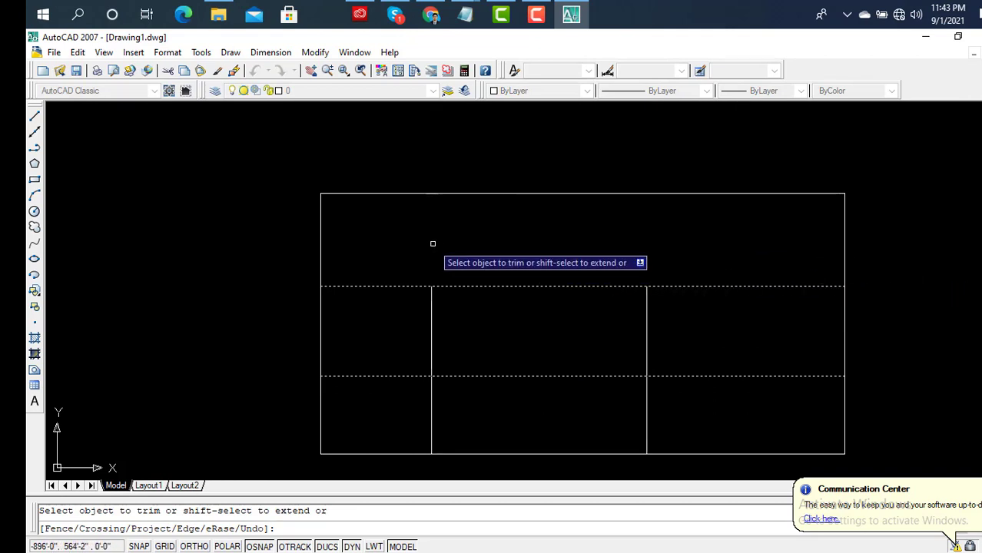
pyautogui.click(431, 400)
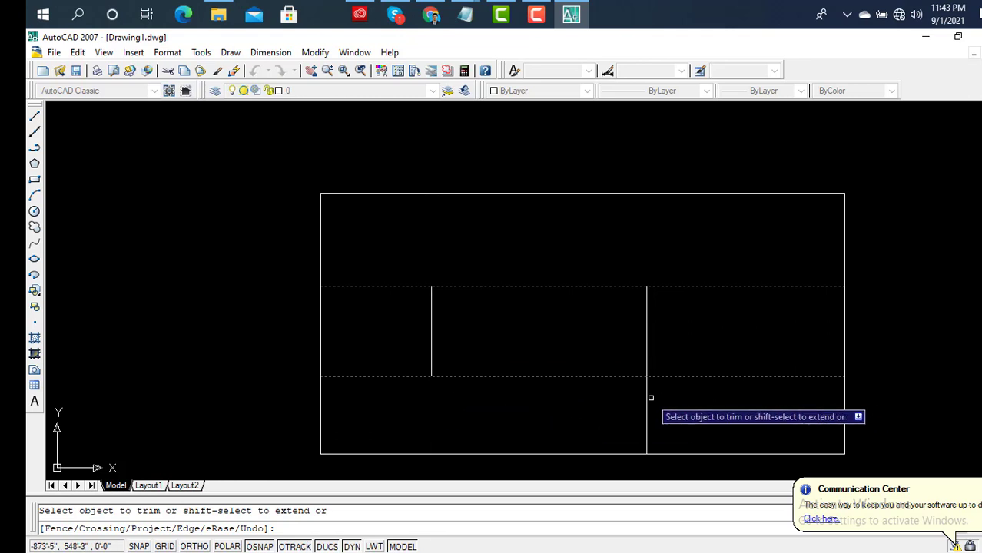
pyautogui.click(646, 398)
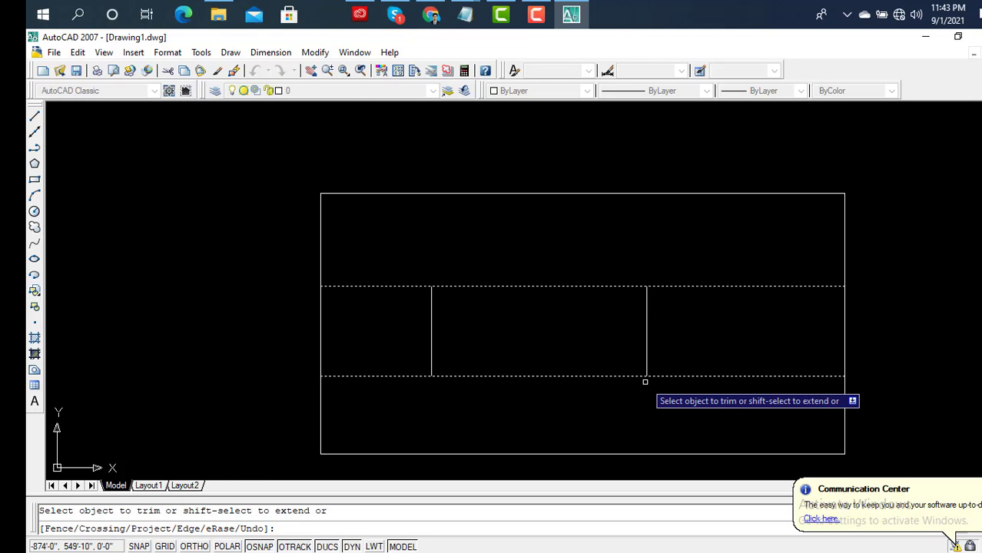
pyautogui.hotkey('ctrl', 'z')
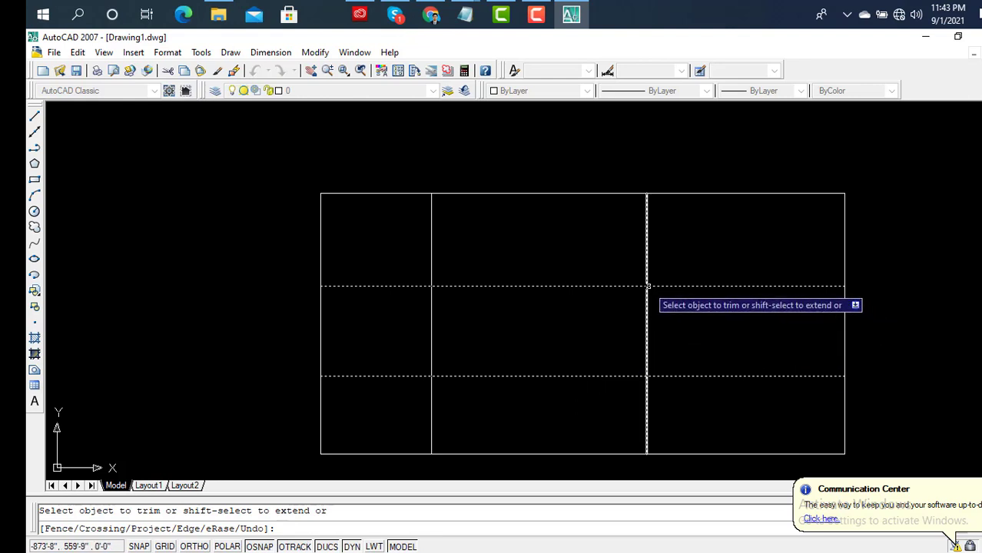
pyautogui.press('Escape')
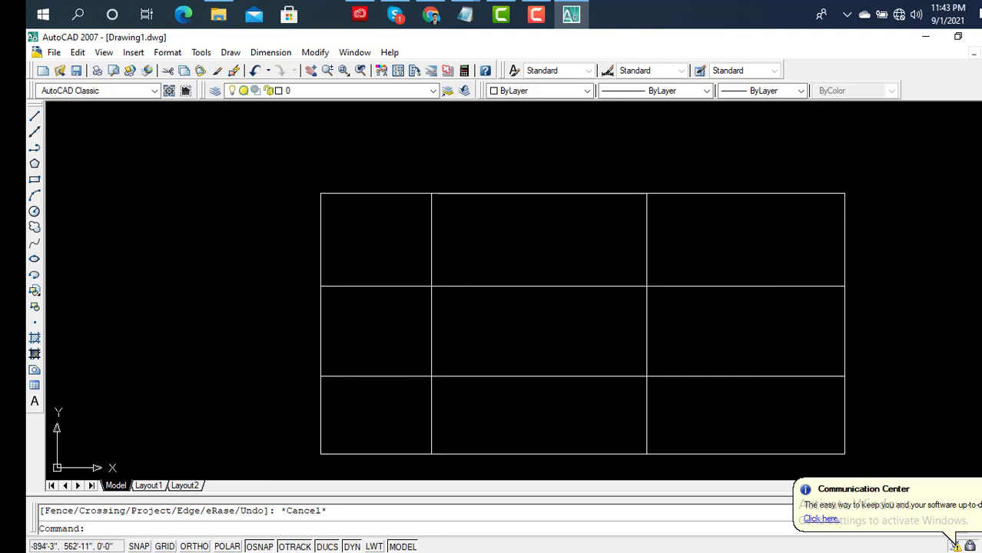
# Trim the left and right outer parts of both horizontal dividers against the vertical lines.
pyautogui.click(433, 243)
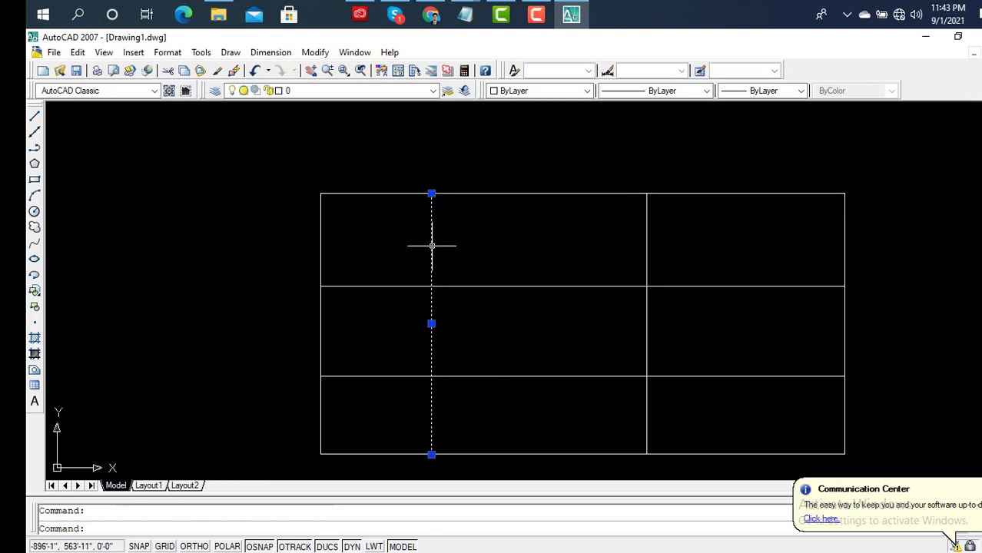
pyautogui.click(645, 255)
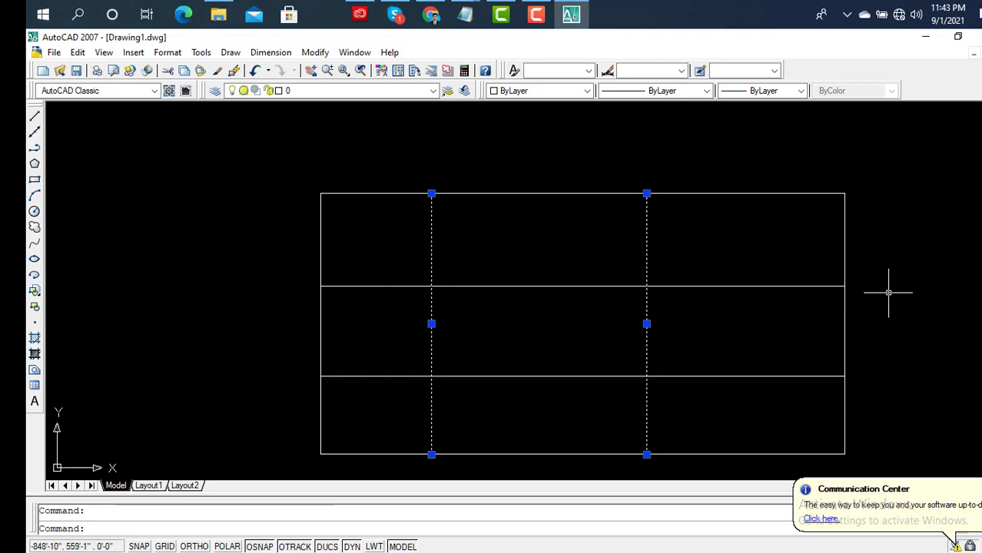
pyautogui.click(980, 260)
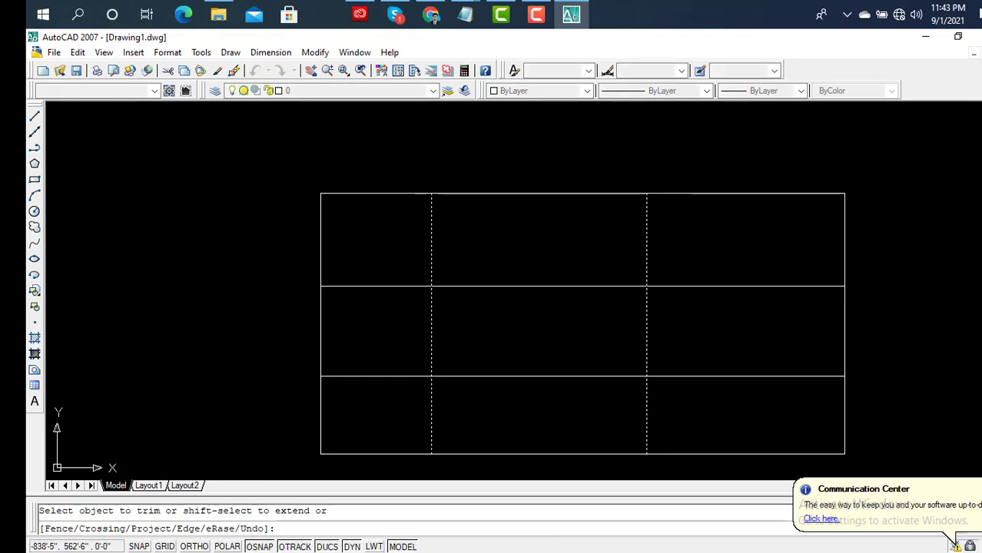
pyautogui.click(723, 286)
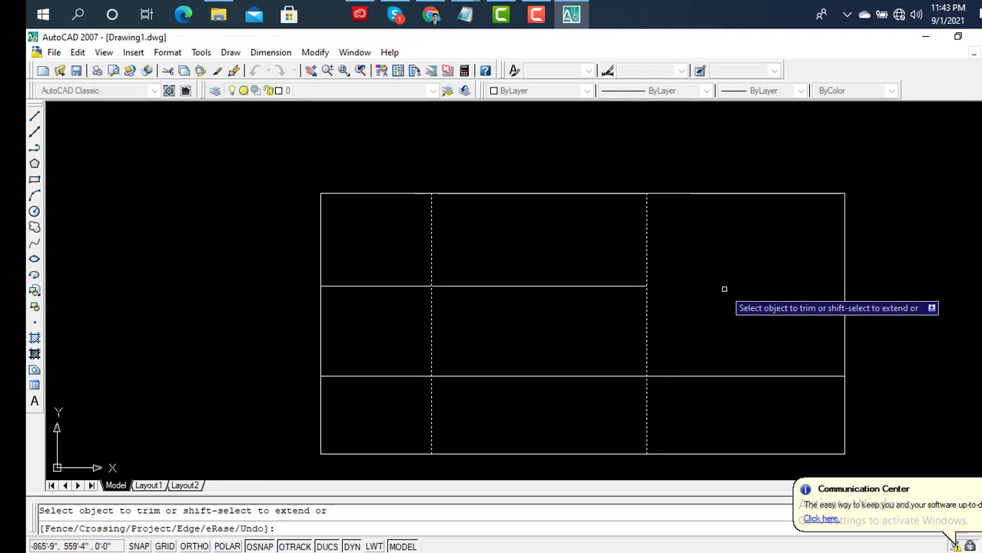
pyautogui.click(715, 377)
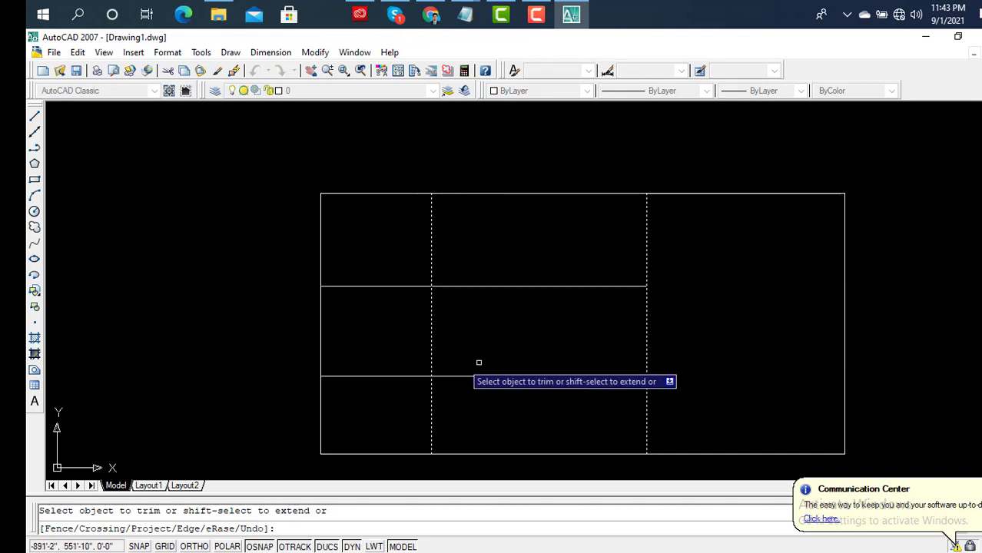
pyautogui.click(396, 376)
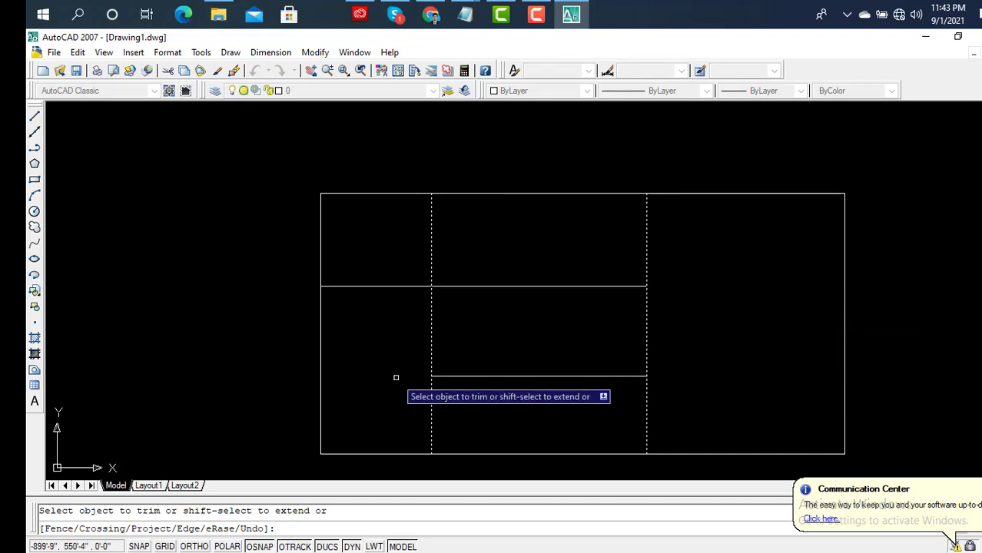
pyautogui.click(391, 286)
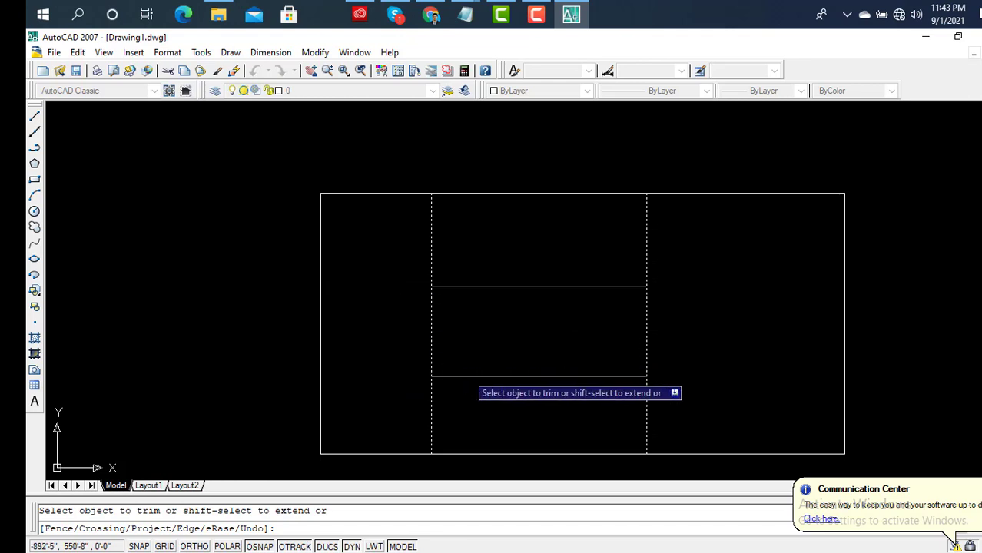
pyautogui.press('Escape')
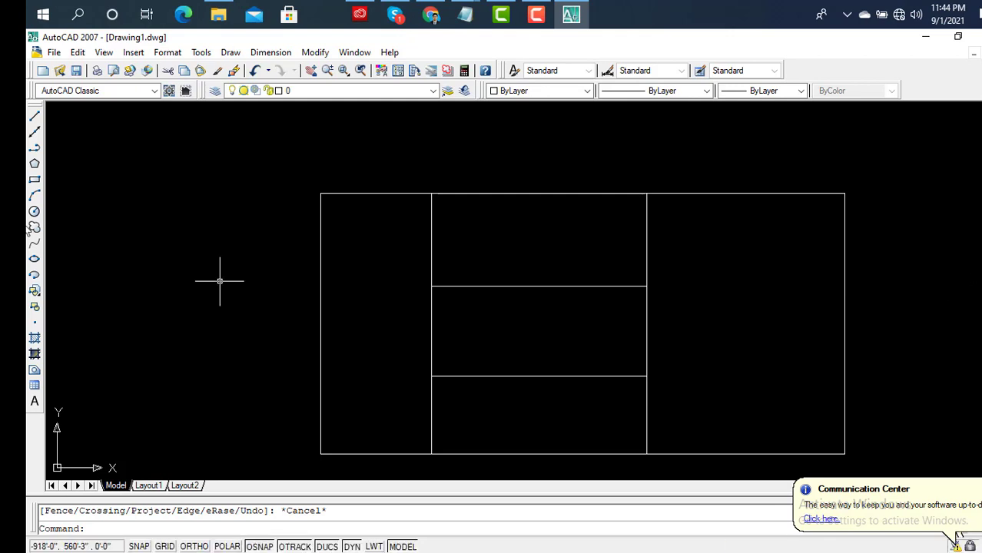
pyautogui.click(34, 179)
pyautogui.scroll(-3, 261, 226)
pyautogui.scroll(-3, 245, 231)
pyautogui.click(466, 214)
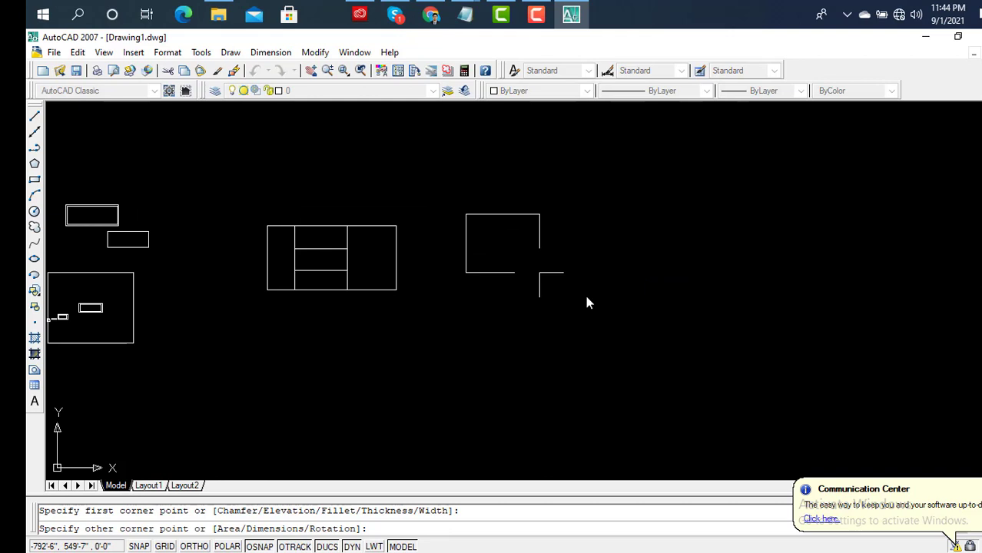
pyautogui.click(674, 318)
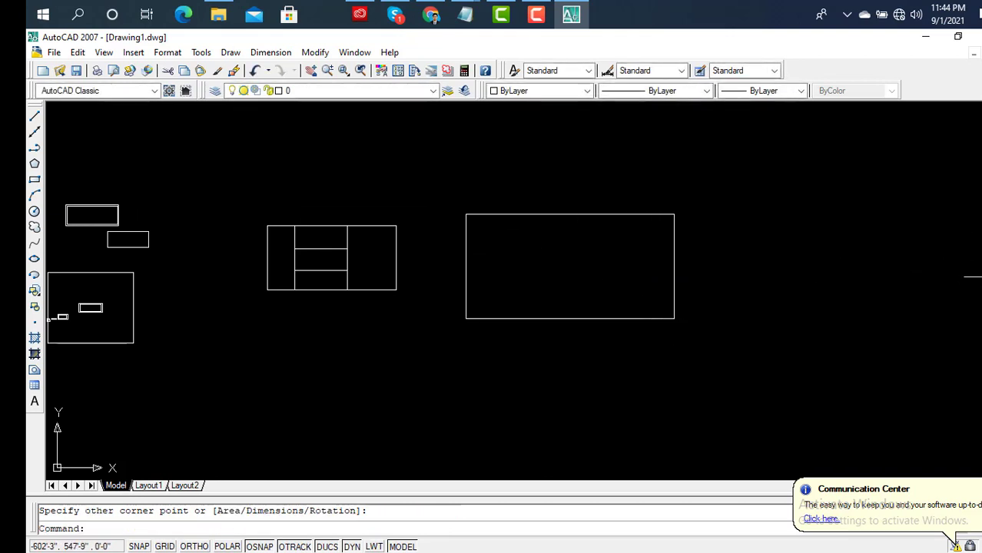
pyautogui.click(975, 277)
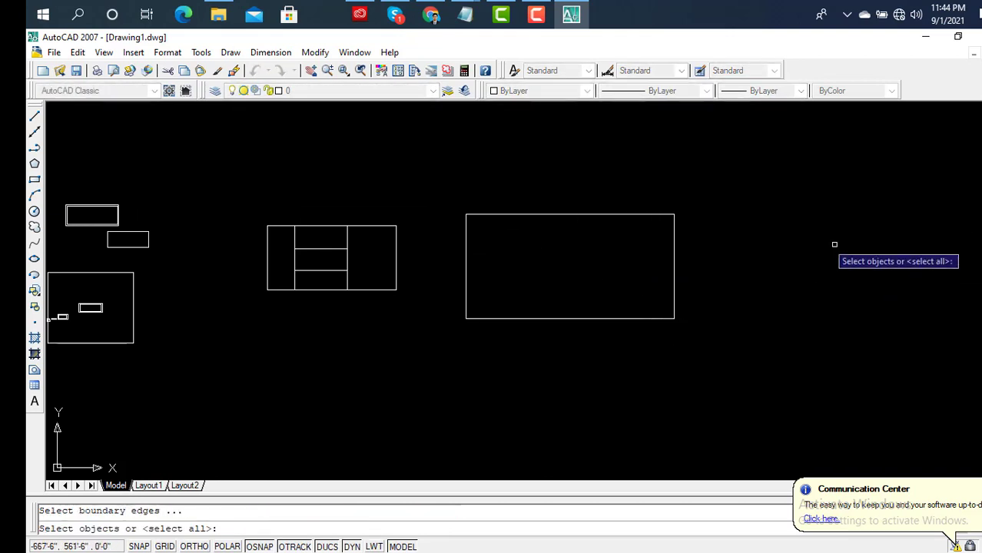
pyautogui.click(747, 174)
pyautogui.click(430, 370)
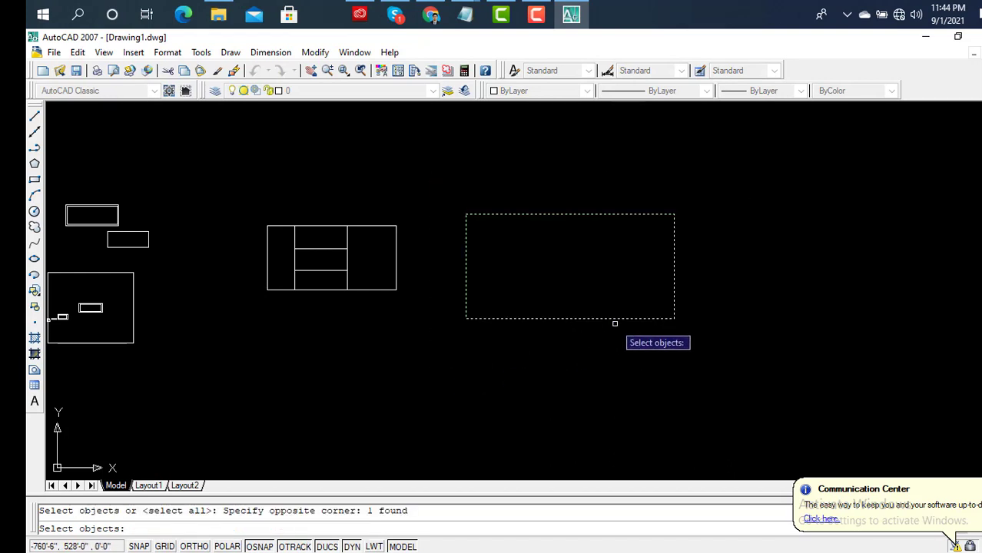
pyautogui.press('Return')
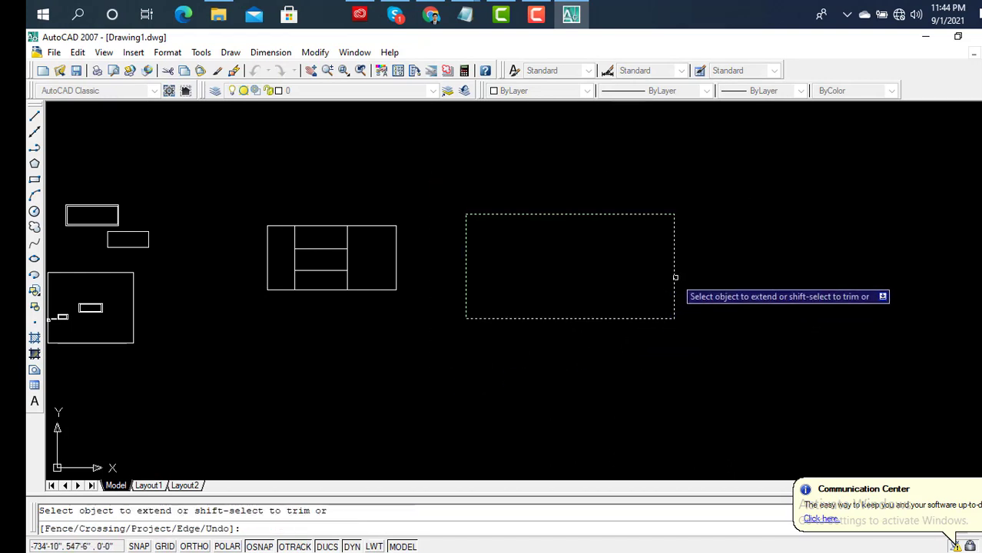
pyautogui.press('Escape')
pyautogui.click(673, 280)
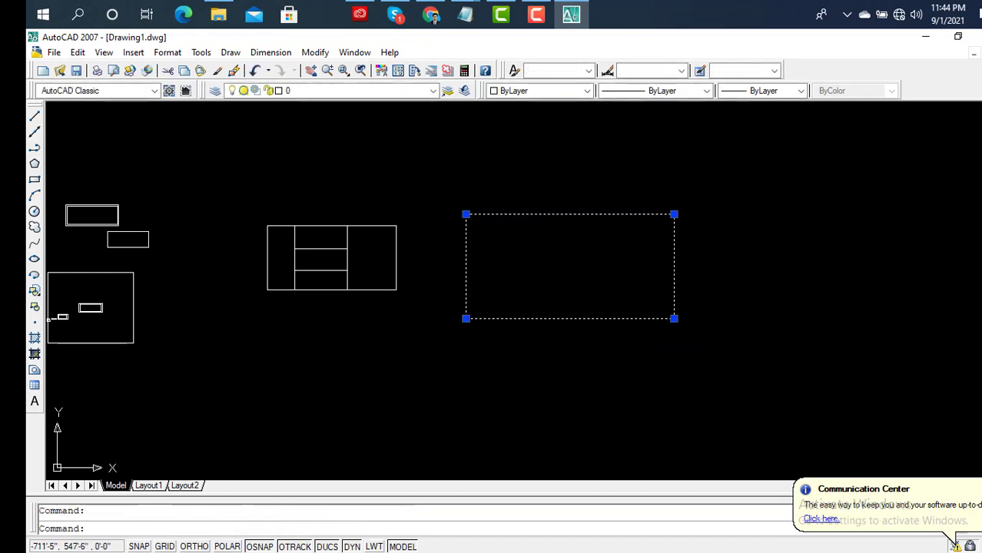
pyautogui.press('Return')
pyautogui.press('Return')
pyautogui.press('Return')
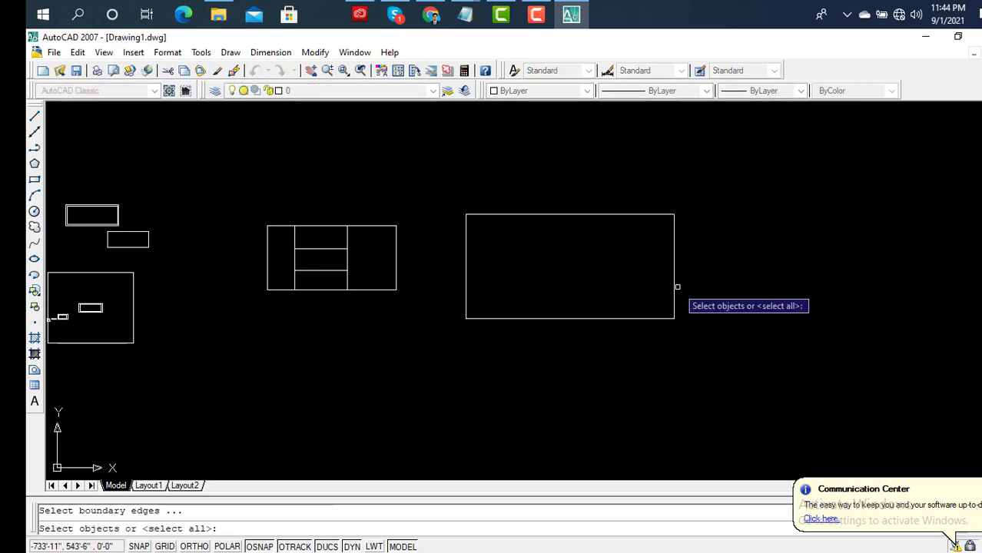
pyautogui.click(673, 286)
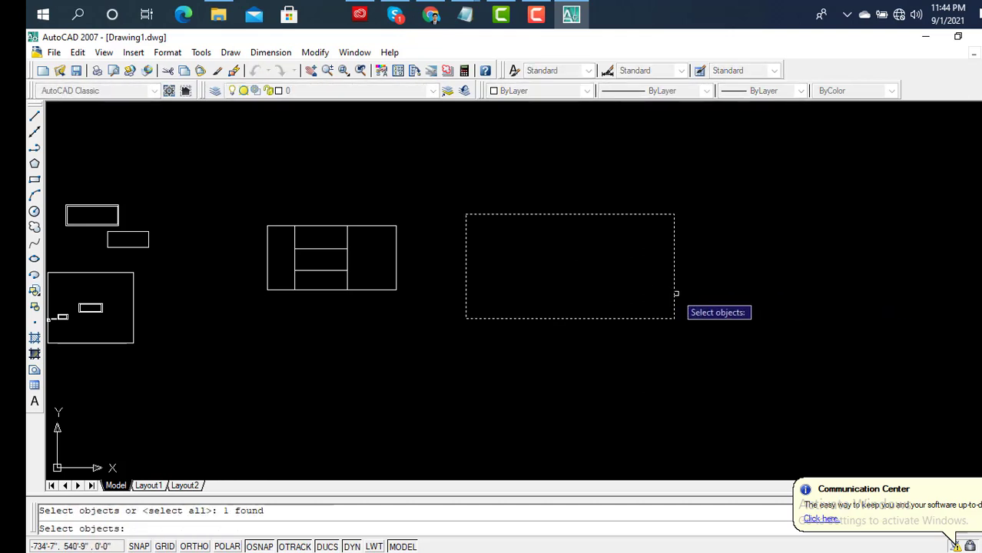
pyautogui.press('Return')
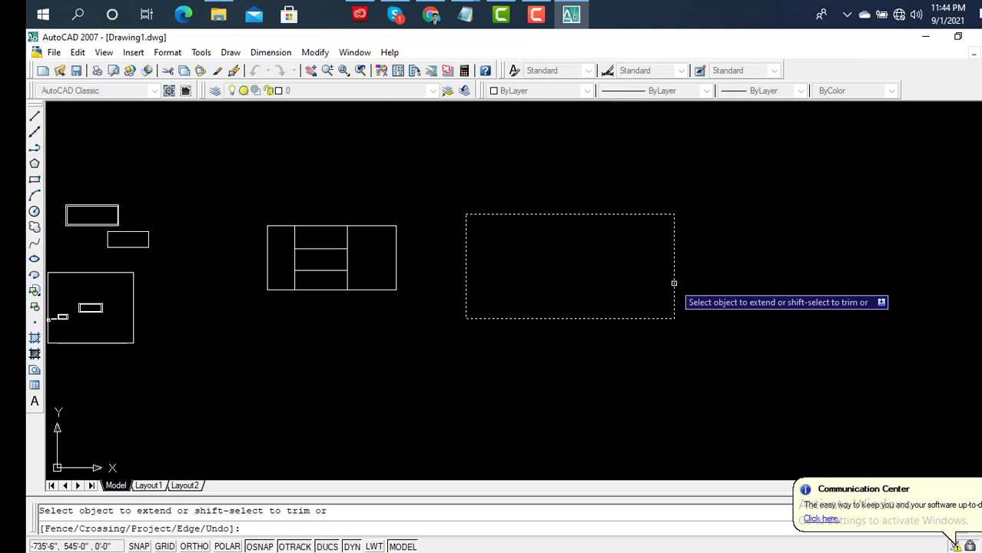
pyautogui.click(709, 185)
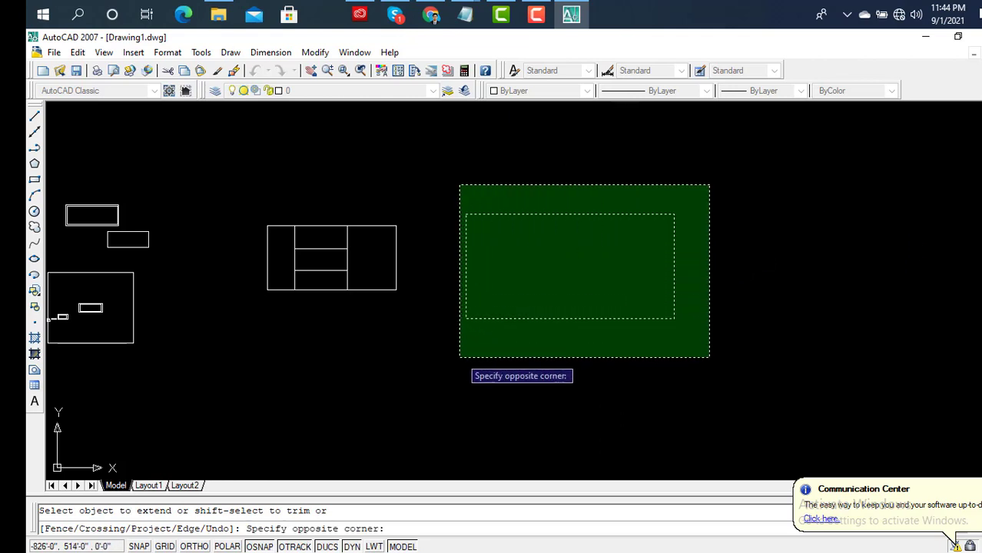
pyautogui.click(456, 359)
pyautogui.press('Return')
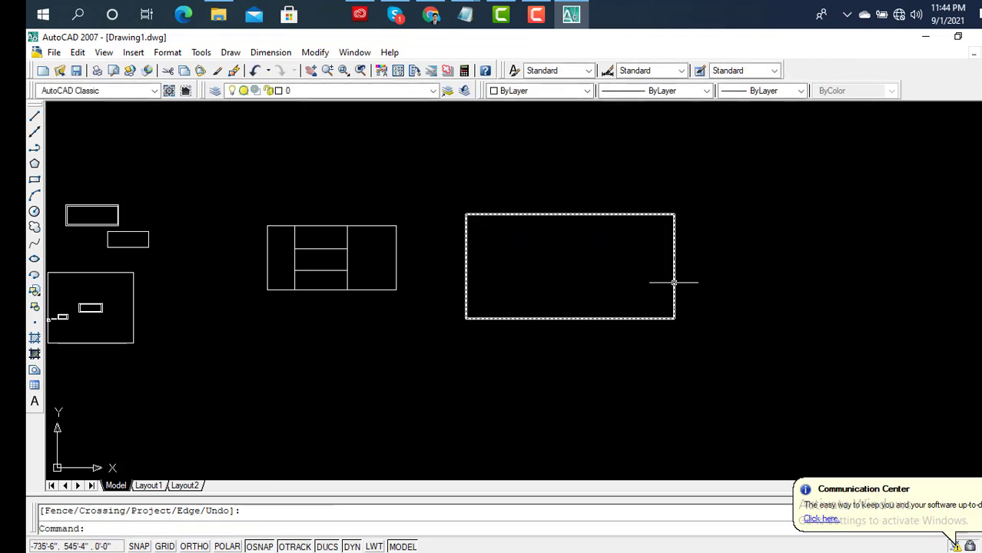
pyautogui.press('Escape')
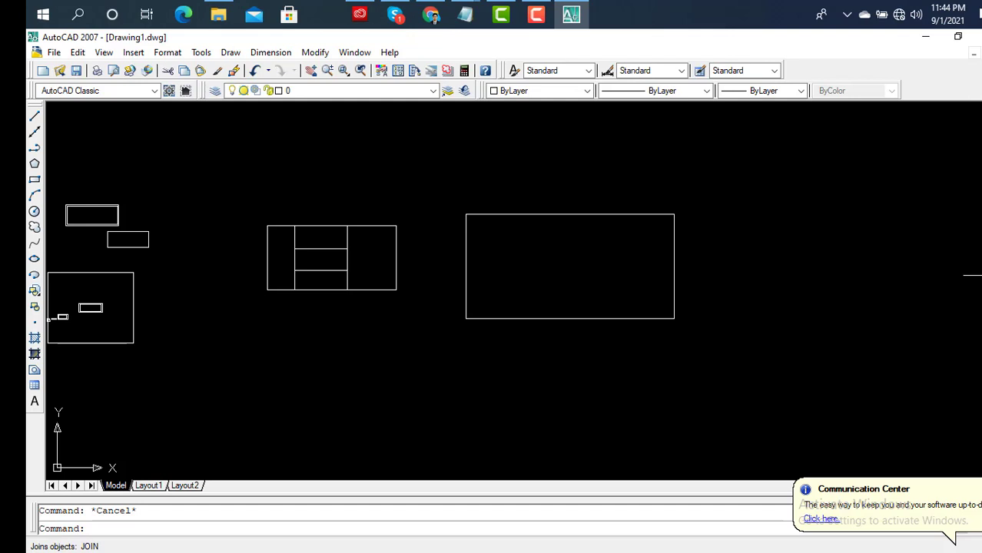
# Draw a horizontal line below the rectangle, after abandoning two false starts.
pyautogui.click(34, 116)
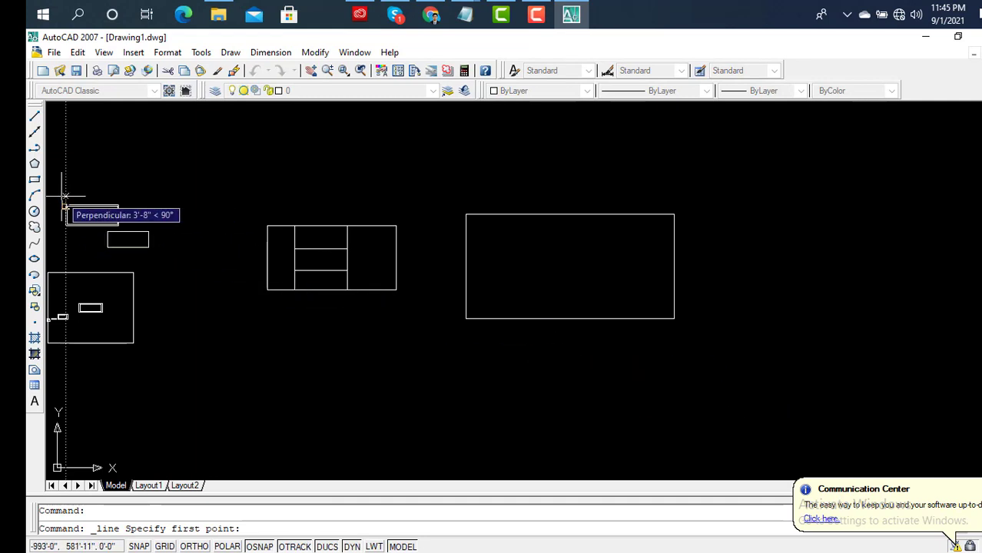
pyautogui.press('Escape')
pyautogui.click(35, 117)
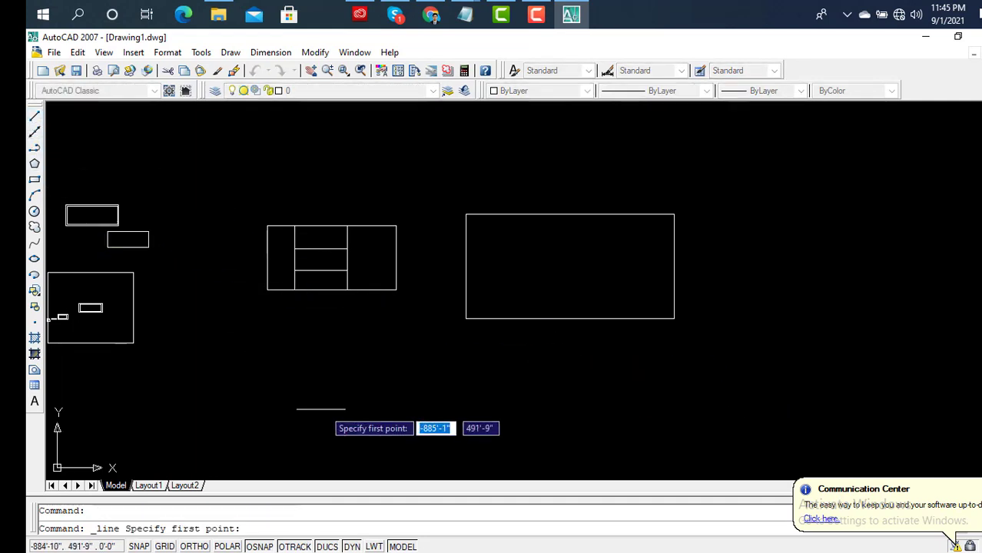
pyautogui.click(386, 377)
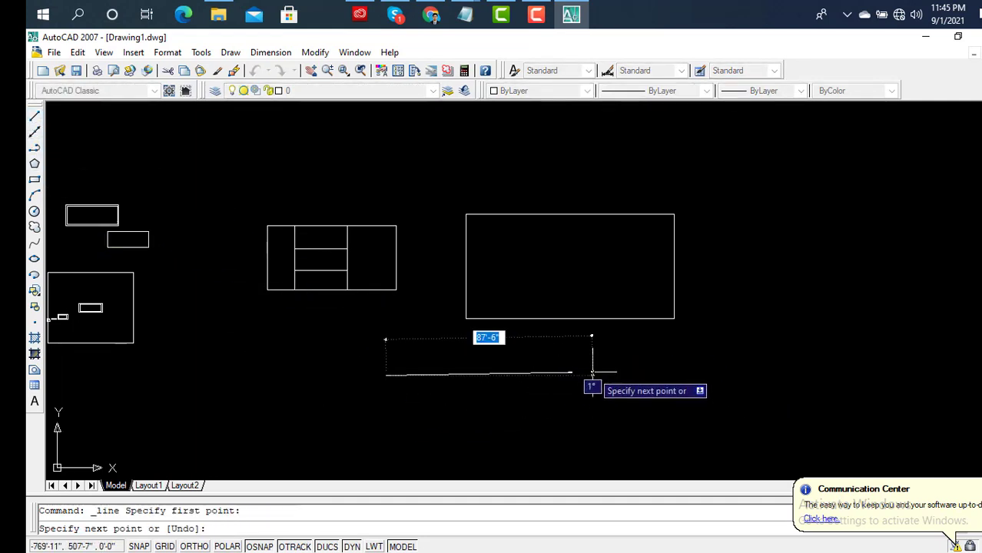
pyautogui.press('Return')
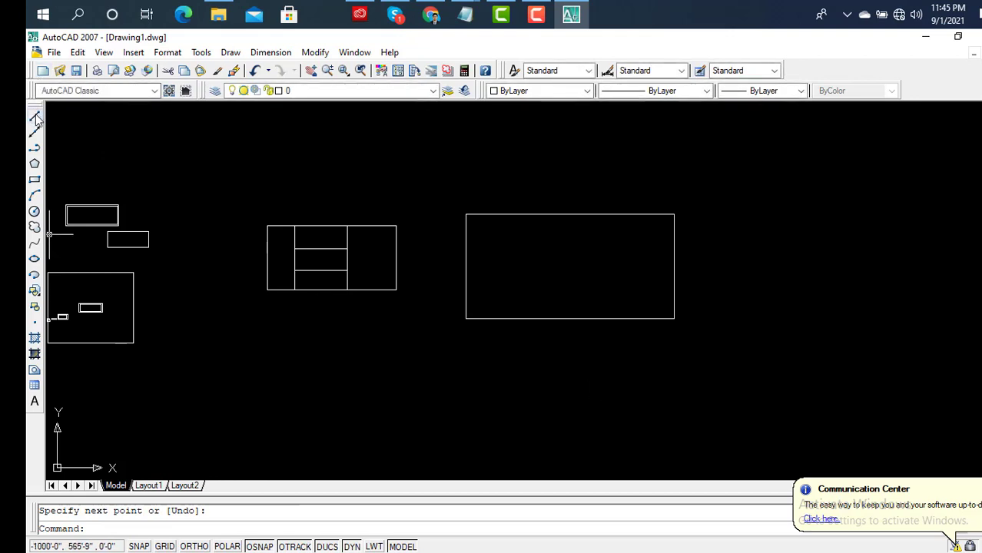
pyautogui.click(34, 117)
pyautogui.click(407, 368)
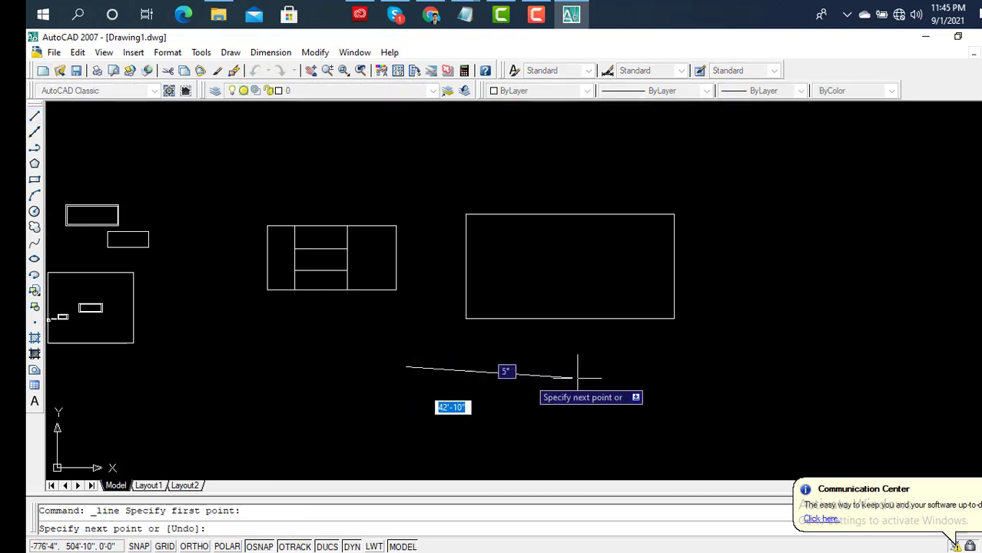
pyautogui.click(650, 367)
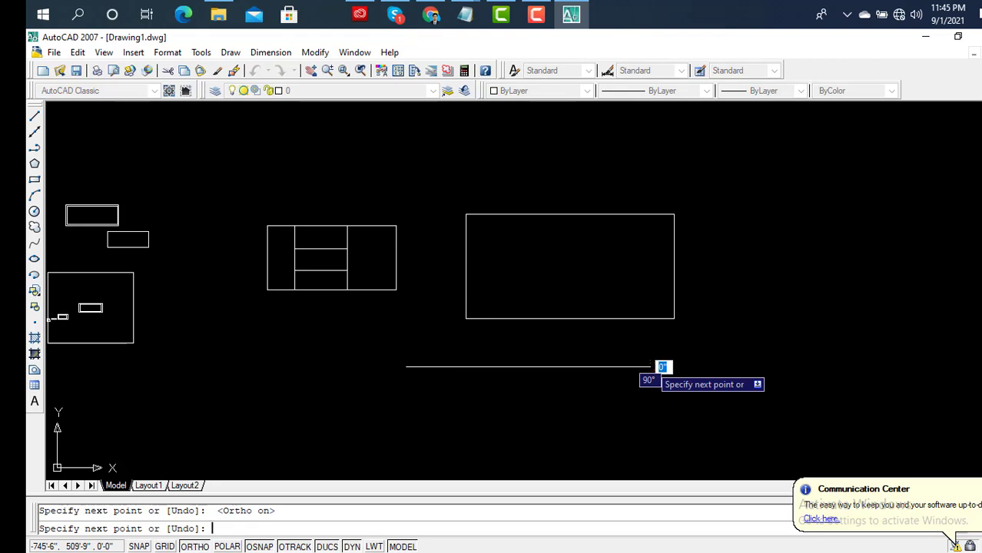
pyautogui.press('Return')
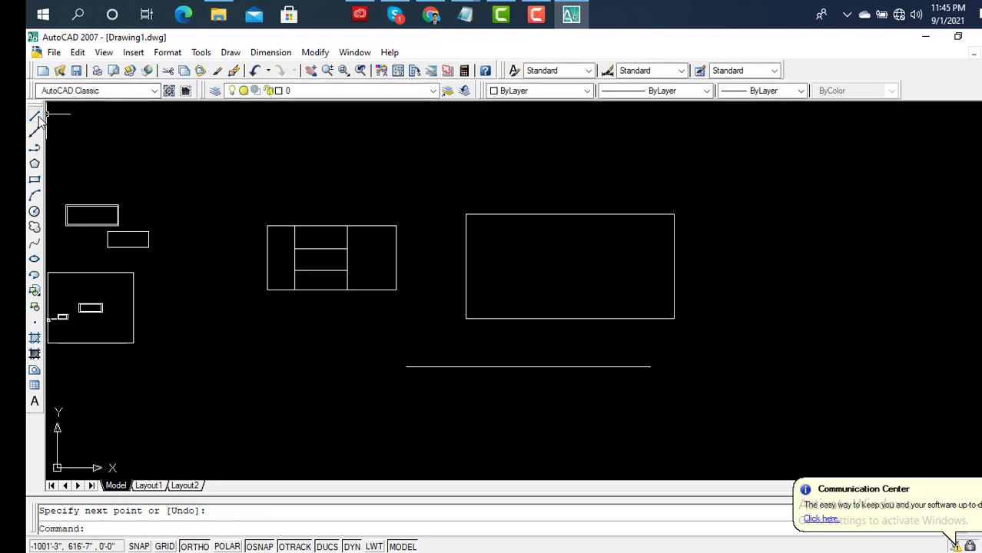
# Draw a second collinear line extending rightward from the first line's end.
pyautogui.click(35, 117)
pyautogui.scroll(3, 650, 366)
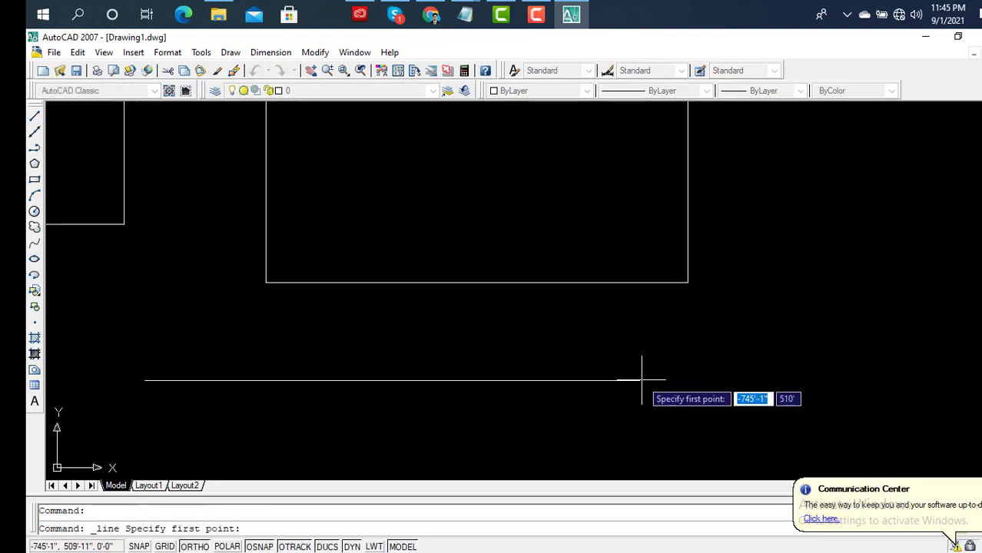
pyautogui.click(639, 379)
pyautogui.click(819, 380)
pyautogui.press('Return')
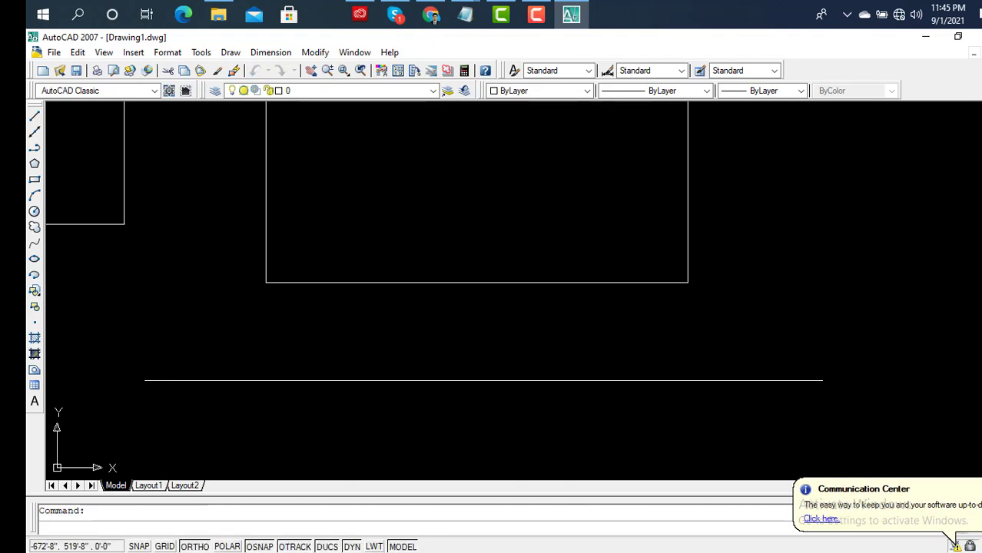
# Join the short extension and the first horizontal line into one line.
pyautogui.click(974, 332)
pyautogui.click(741, 380)
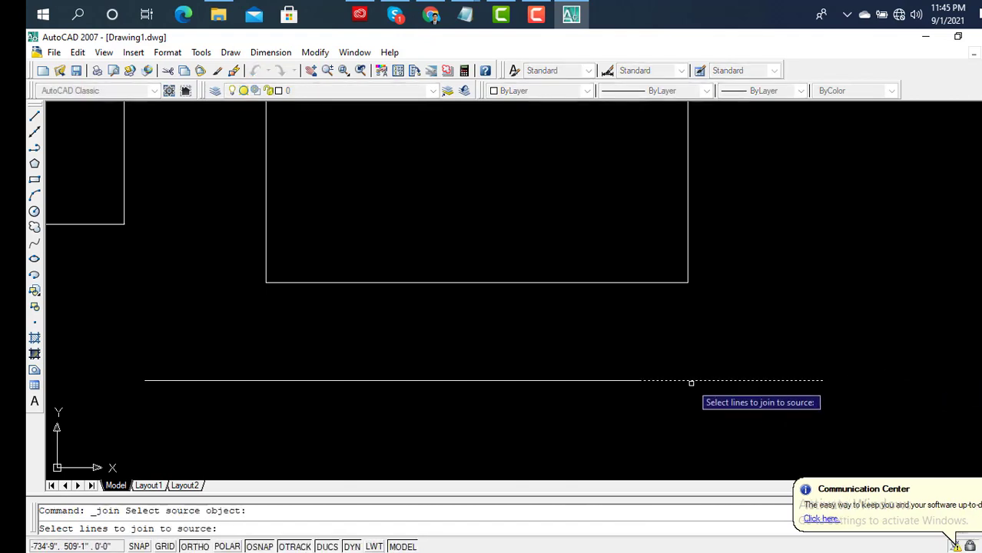
pyautogui.click(554, 380)
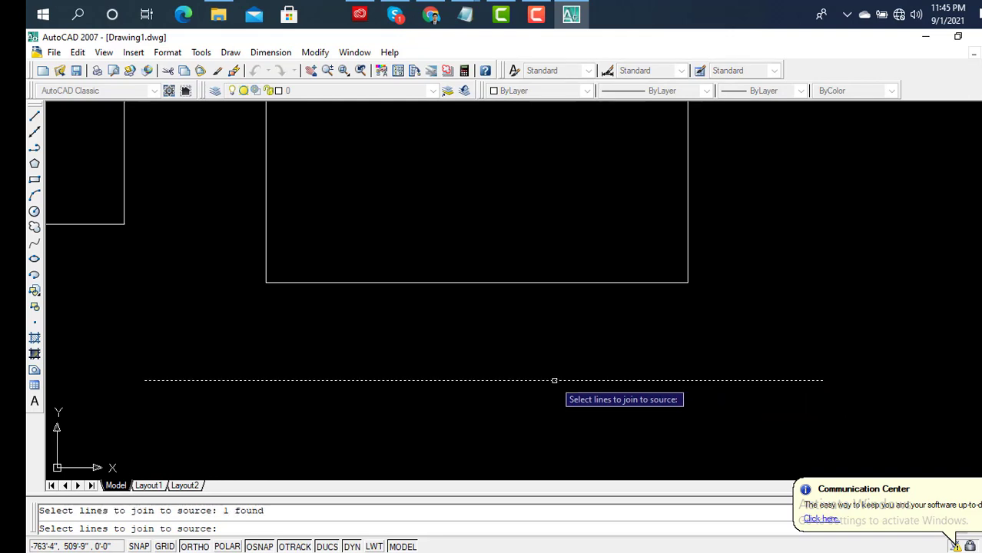
pyautogui.press('Return')
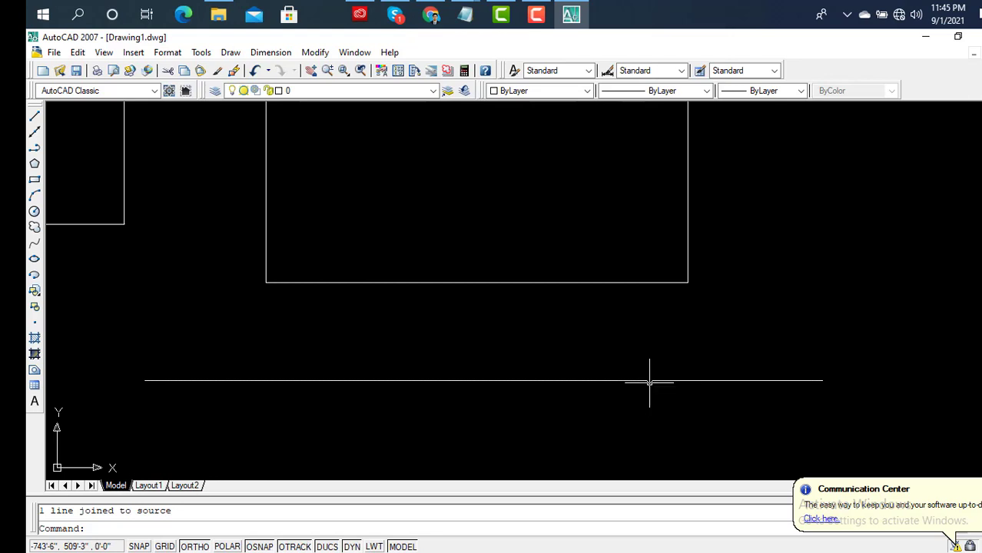
pyautogui.scroll(-4, 553, 372)
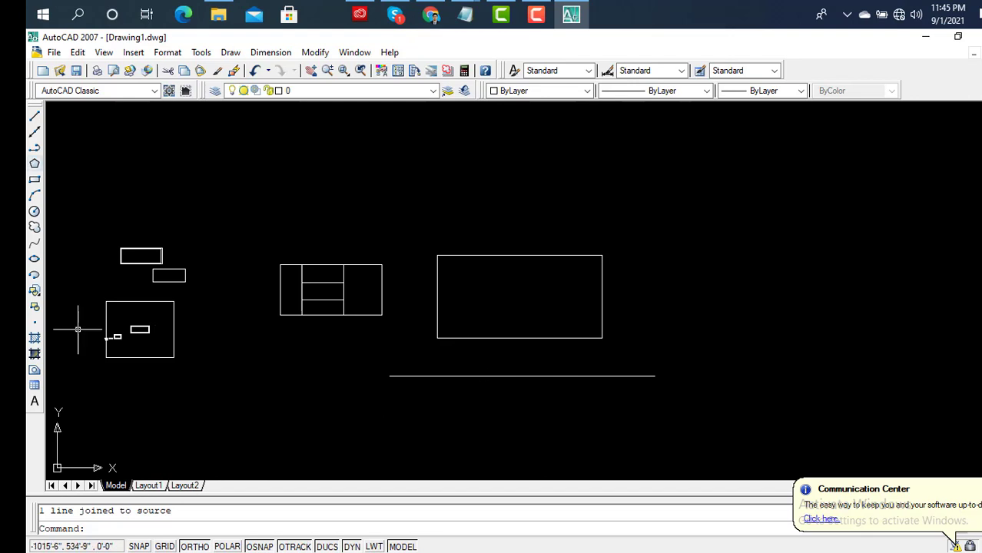
# Draw a vertical line at the right, then a second segment continuing down from its bottom.
pyautogui.click(34, 116)
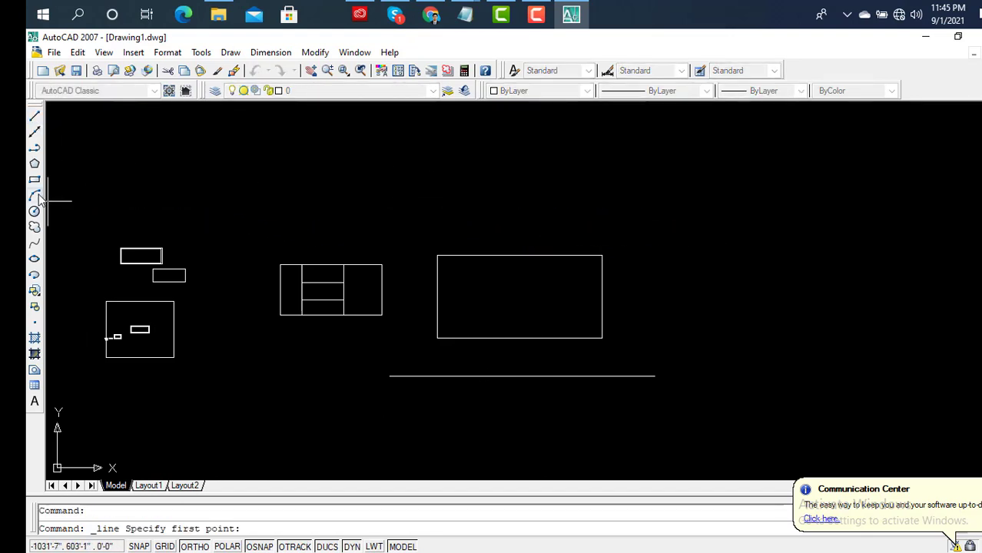
pyautogui.click(792, 177)
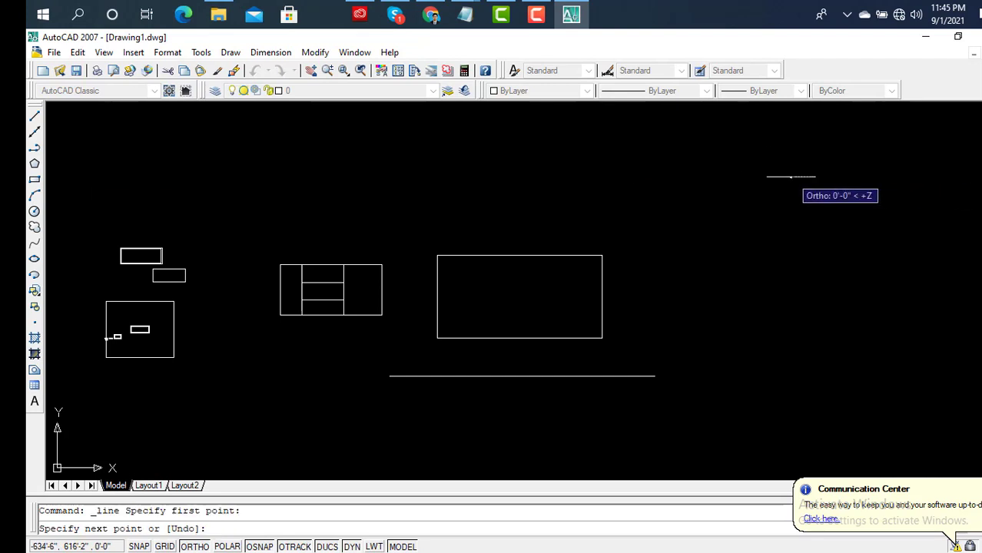
pyautogui.click(791, 290)
pyautogui.press('Return')
pyautogui.press('Return')
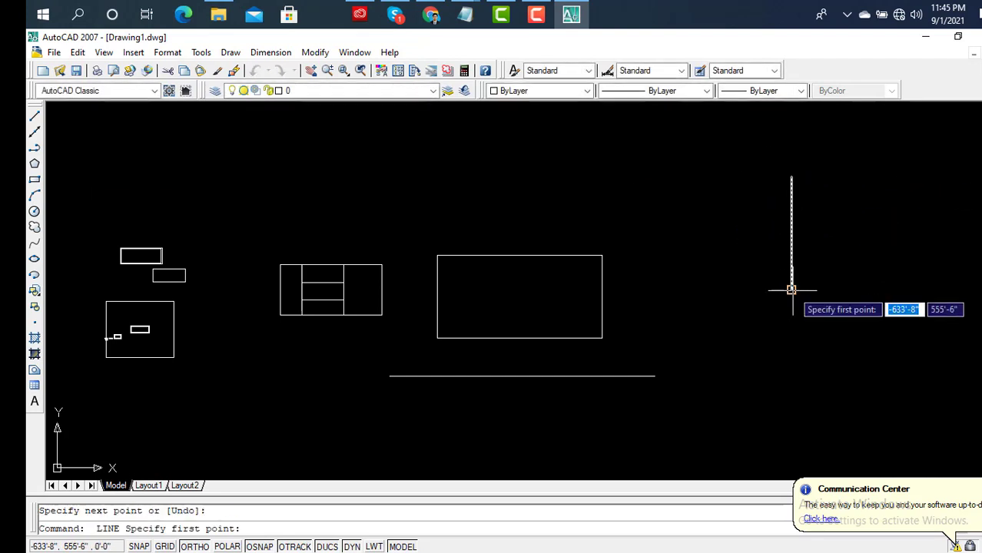
pyautogui.click(34, 115)
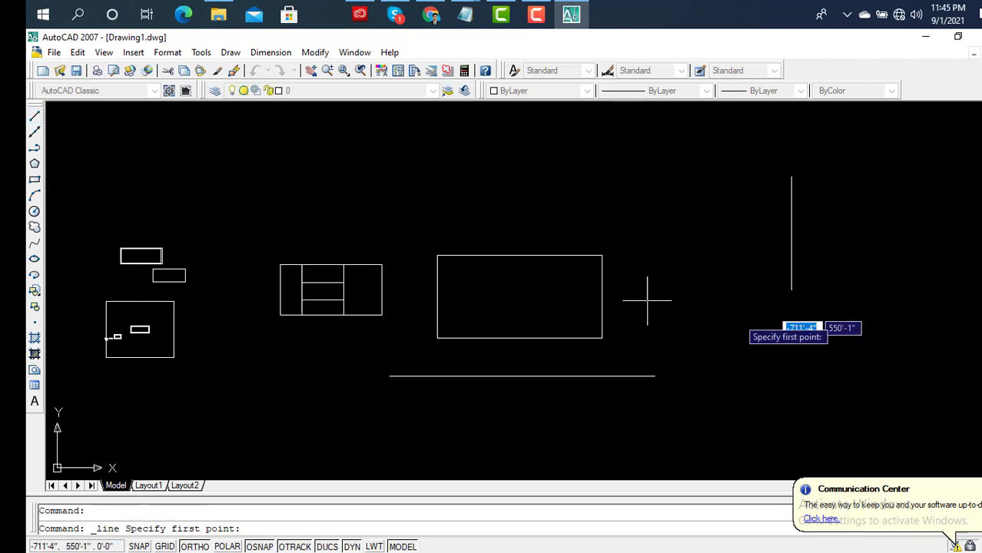
pyautogui.click(791, 290)
pyautogui.click(792, 361)
pyautogui.press('Return')
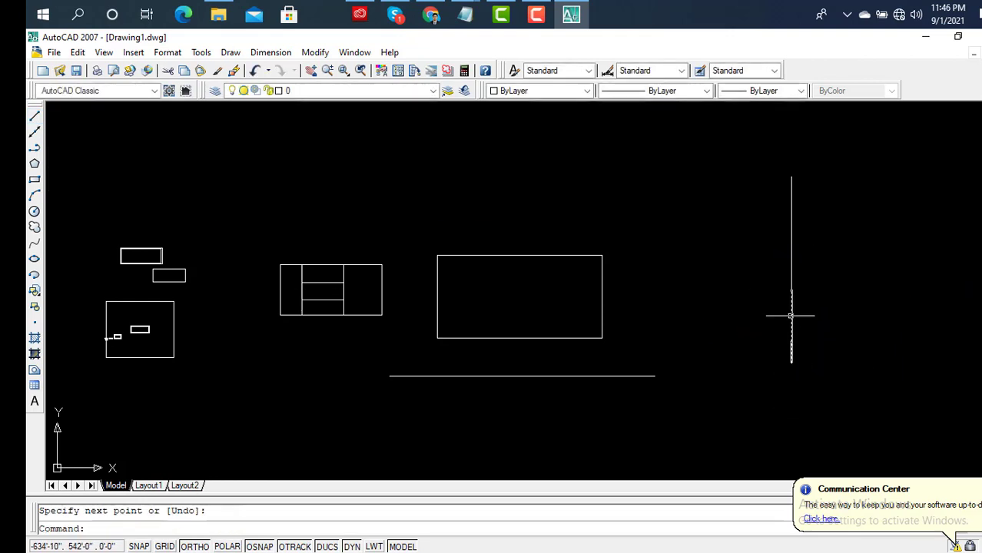
# Join the two vertical segments with J and select the result to confirm it's one line.
pyautogui.scroll(3, 807, 327)
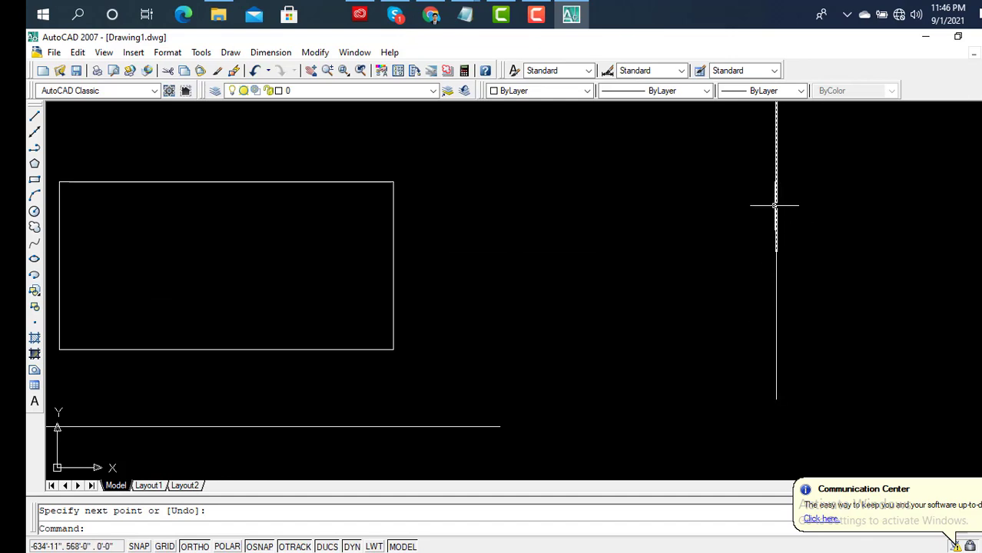
pyautogui.scroll(-4, 780, 254)
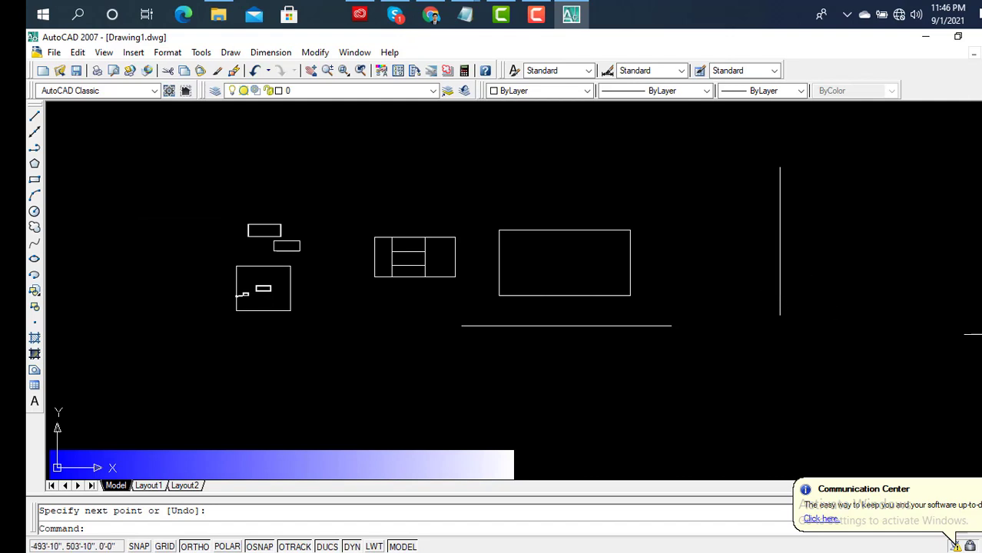
pyautogui.write('j')
pyautogui.press('Return')
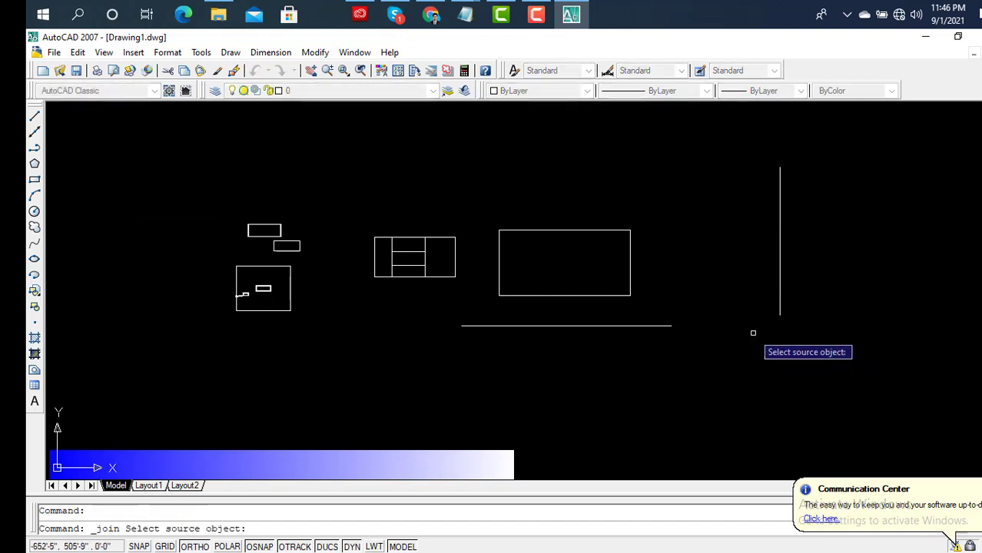
pyautogui.scroll(3, 811, 322)
pyautogui.scroll(-2, 772, 292)
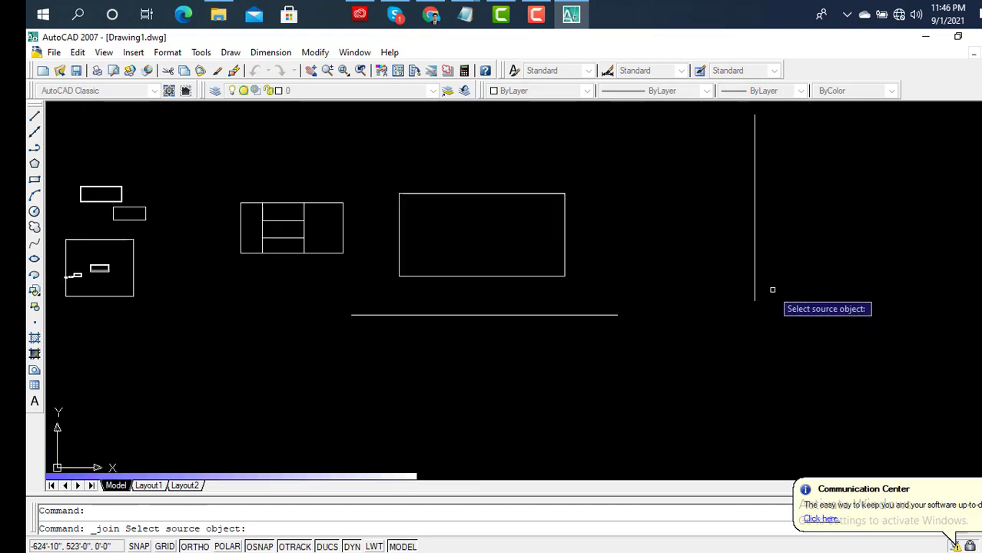
pyautogui.moveTo(772, 287); pyautogui.dragTo(766, 405, button='middle')
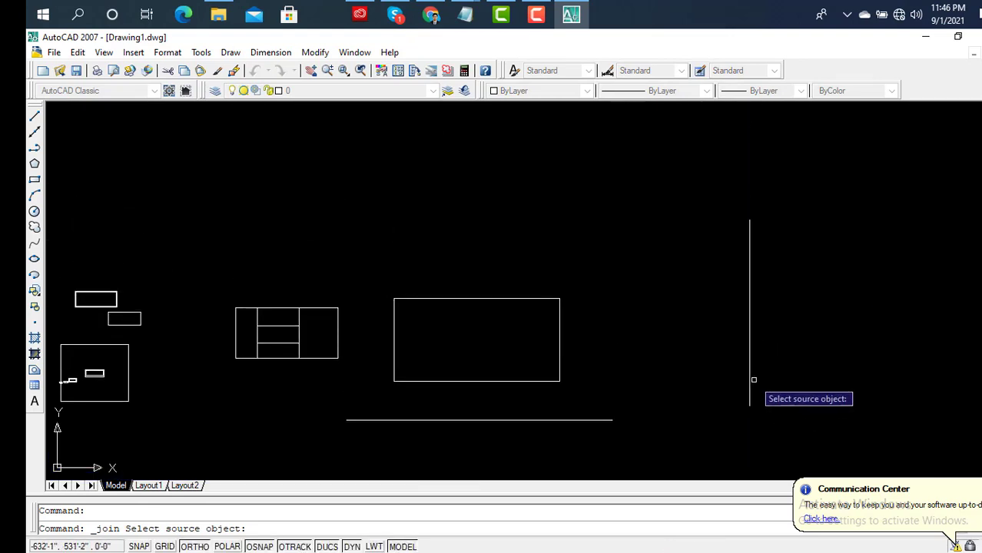
pyautogui.click(749, 401)
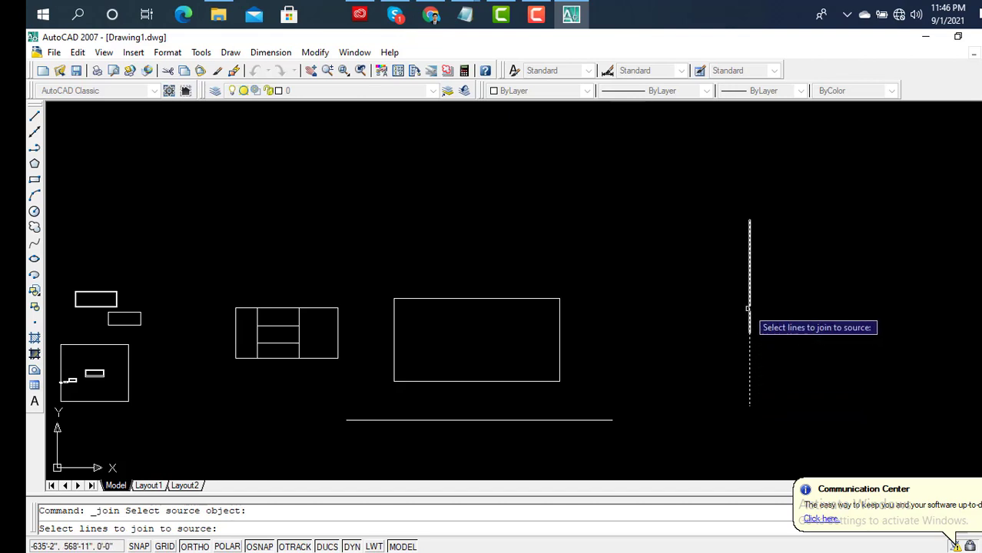
pyautogui.click(748, 309)
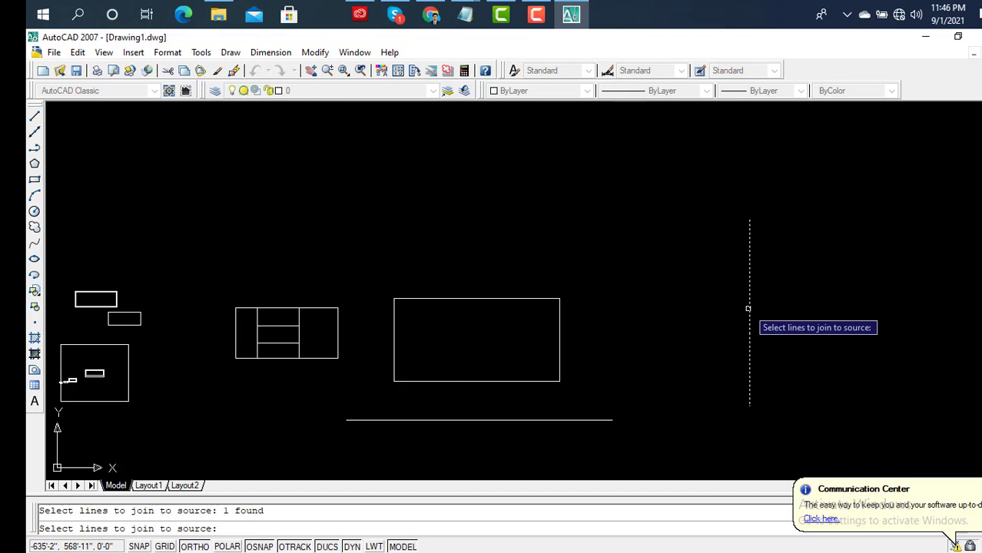
pyautogui.press('Return')
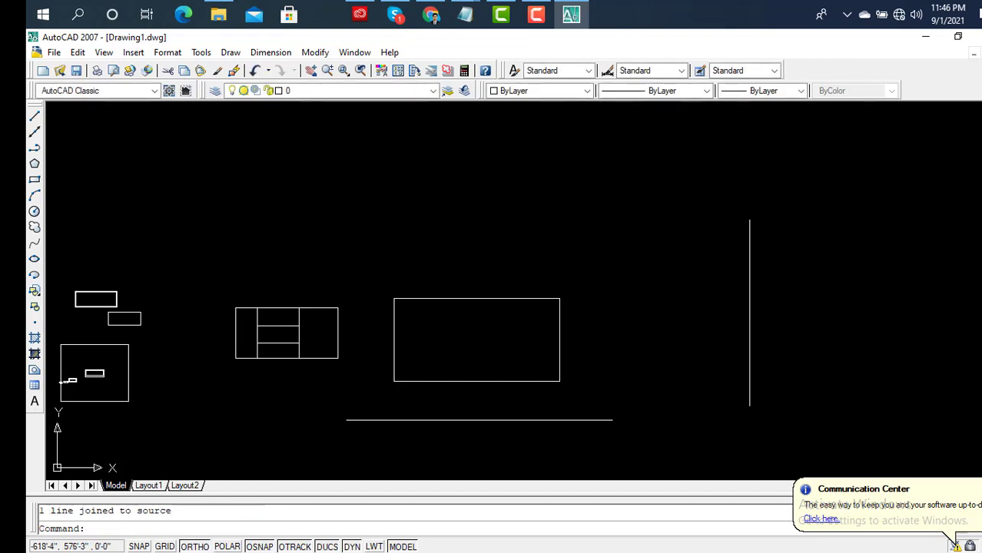
pyautogui.click(749, 311)
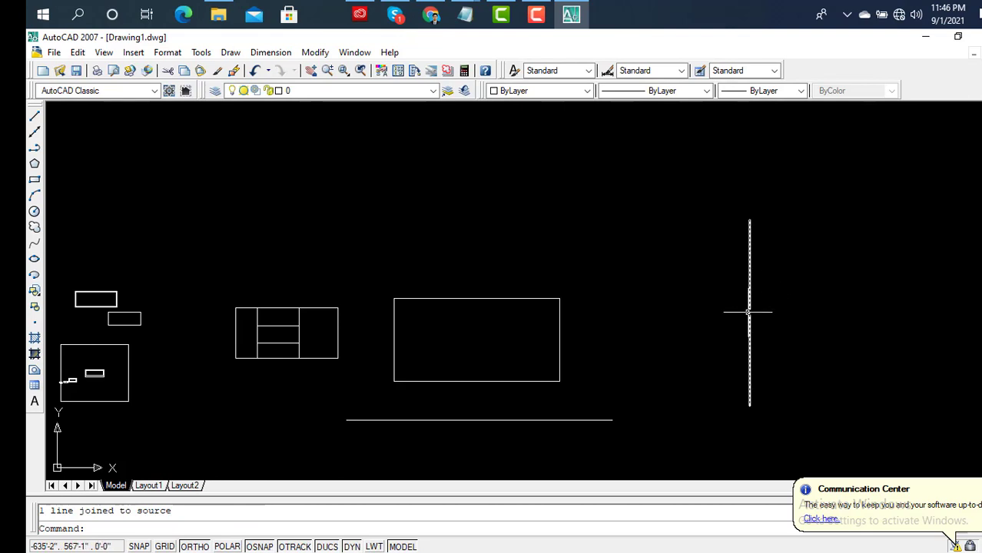
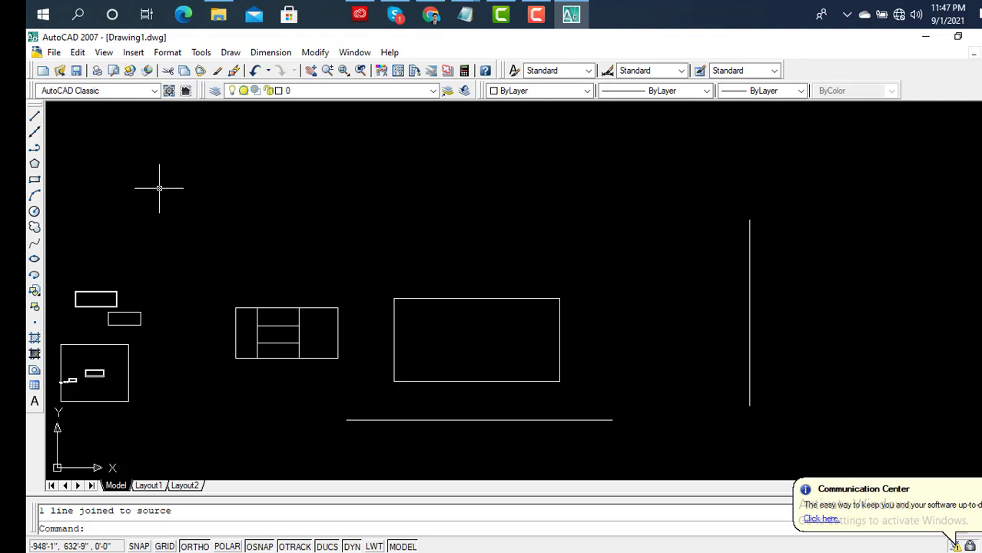
# Window-select and erase every old object, then start the Rectangle command.
pyautogui.scroll(-2, 837, 213)
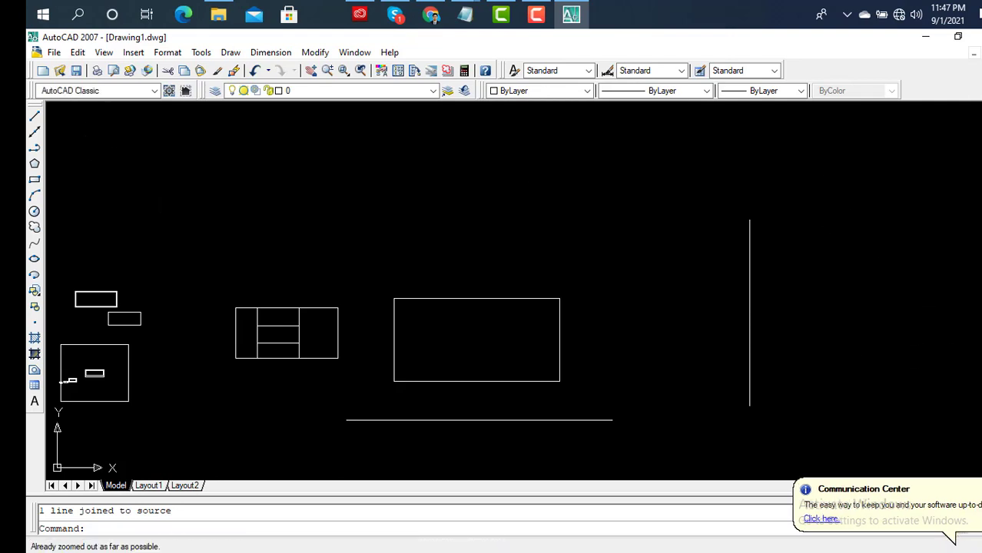
pyautogui.click(828, 194)
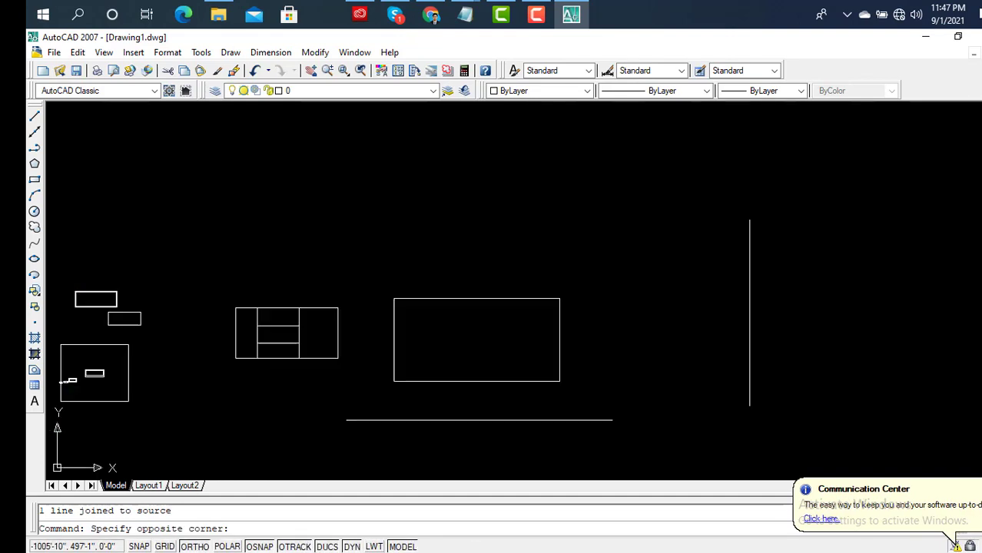
pyautogui.click(73, 440)
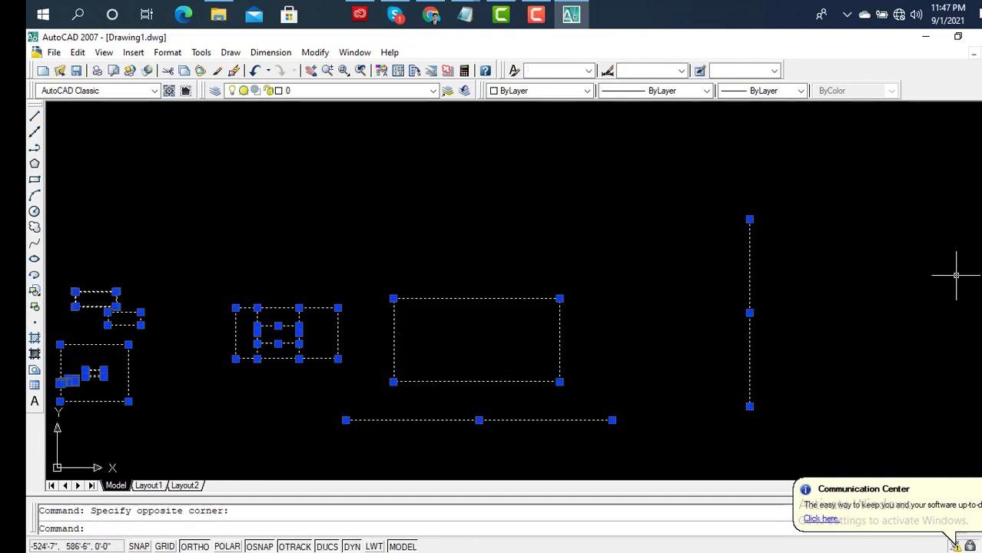
pyautogui.press('Delete')
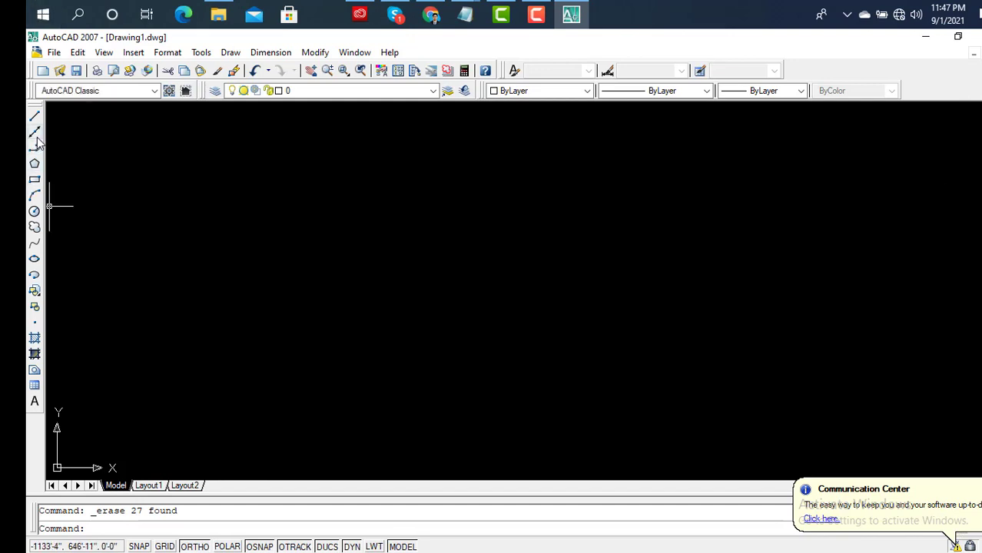
pyautogui.click(34, 179)
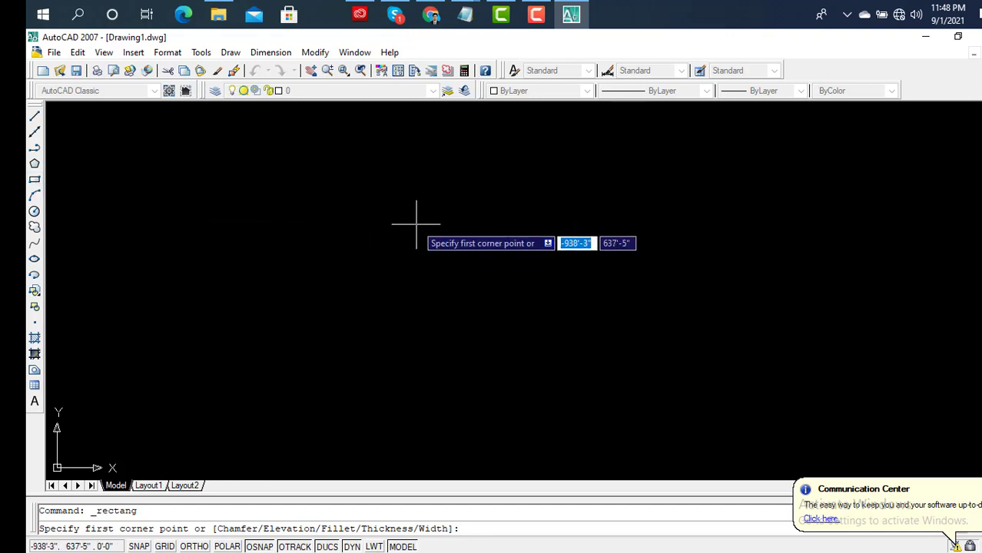
# Draw a 40' by 30' rectangle from a picked first corner.
pyautogui.click(364, 171)
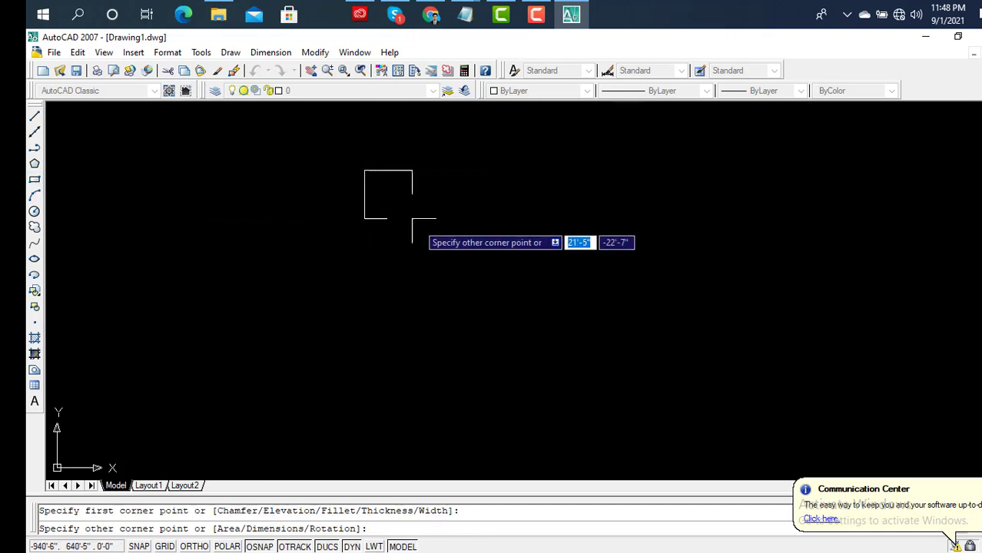
pyautogui.write('40')
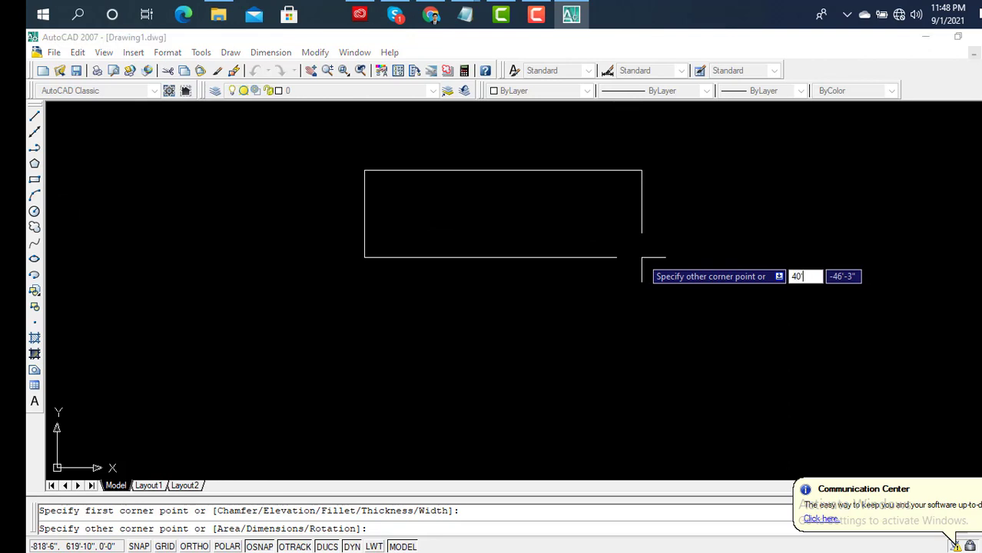
pyautogui.press('Tab')
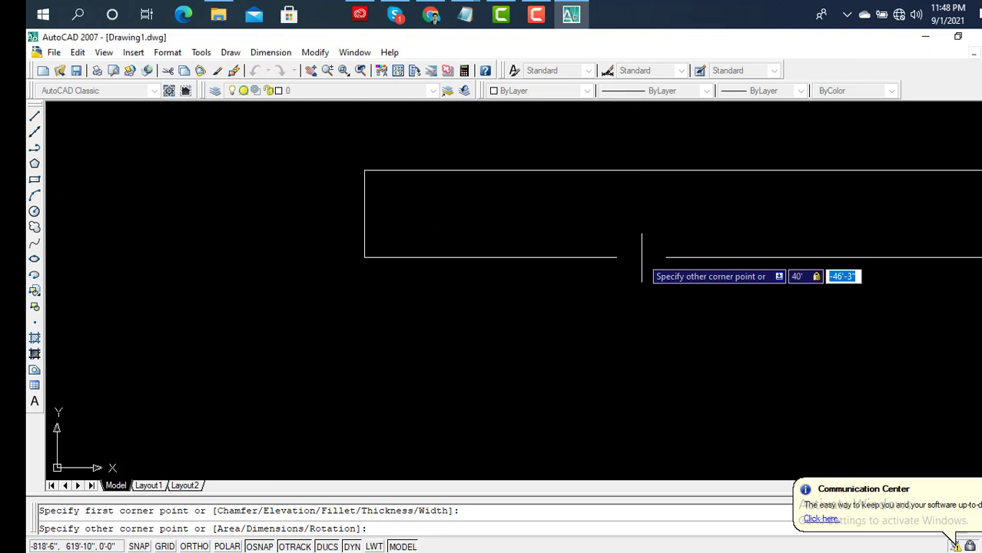
pyautogui.write('30')
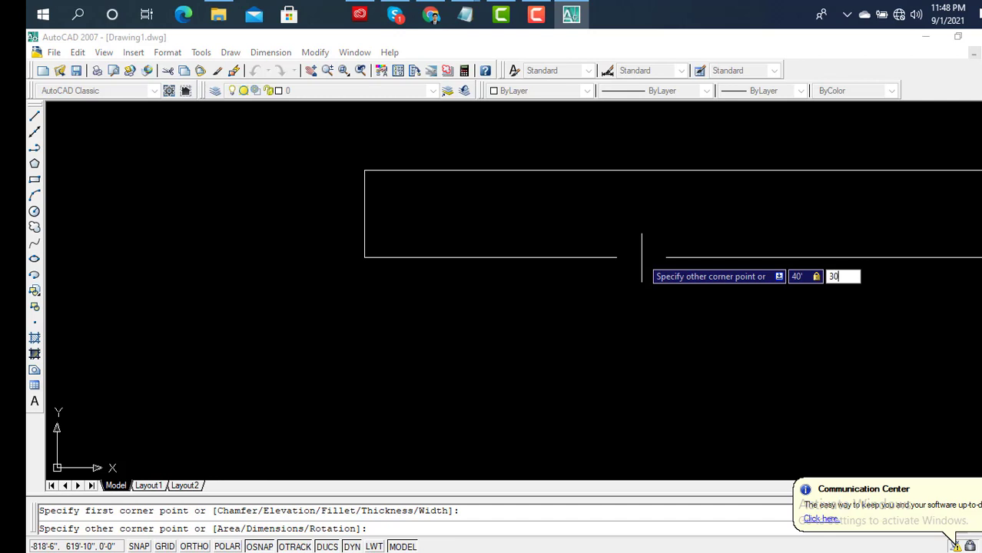
pyautogui.press('Return')
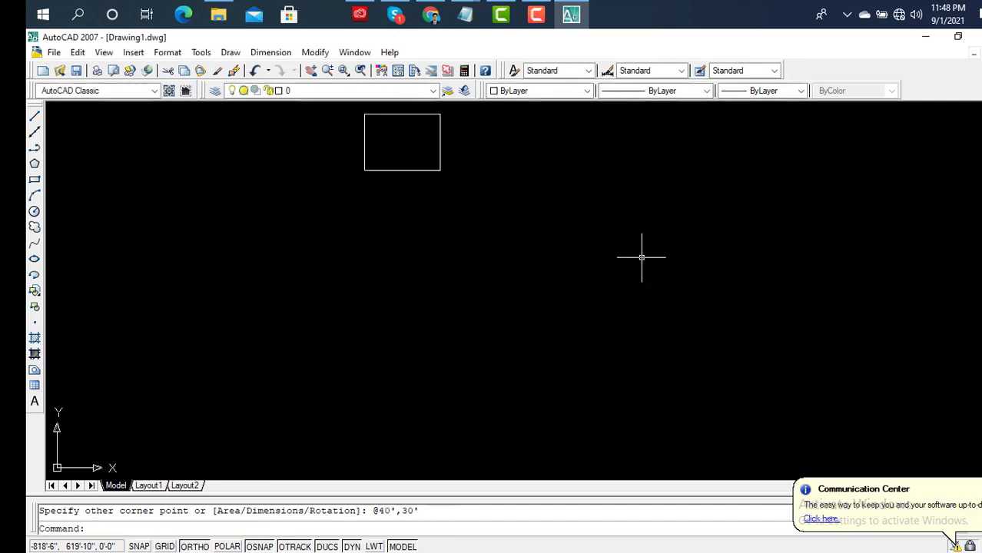
pyautogui.moveTo(446, 159); pyautogui.dragTo(496, 236, button='middle')
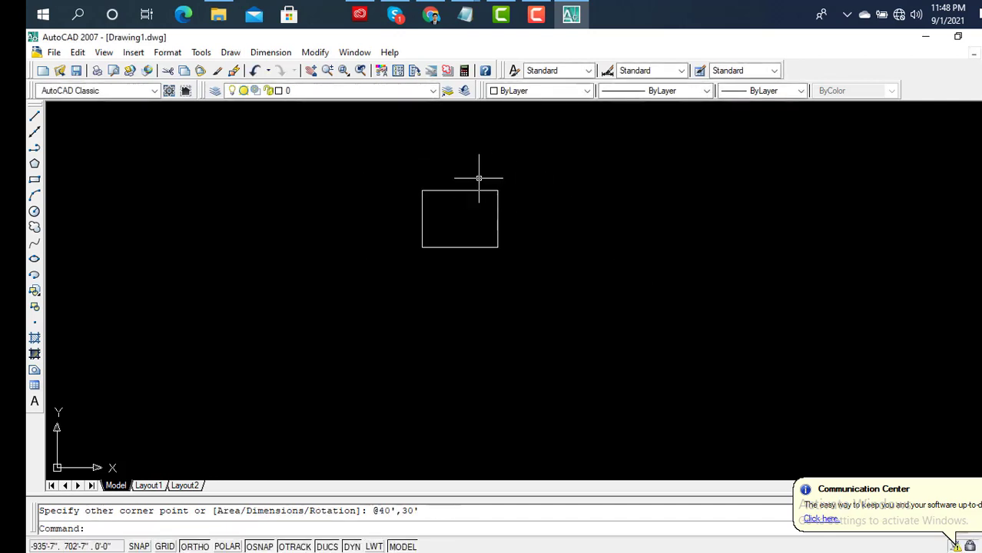
pyautogui.scroll(2, 480, 175)
pyautogui.scroll(2, 465, 185)
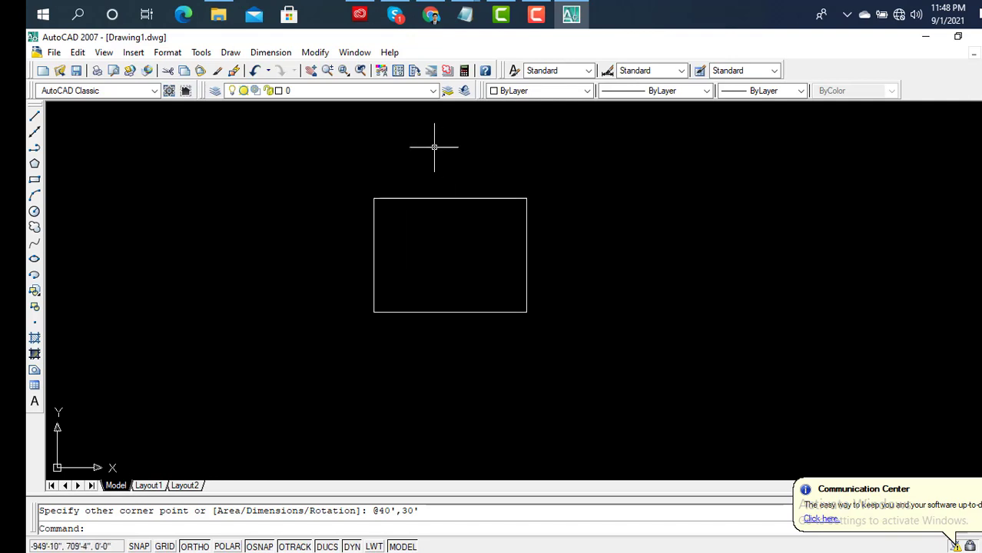
# Add a linear dimension measuring the rectangle's 40' top side.
pyautogui.click(257, 52)
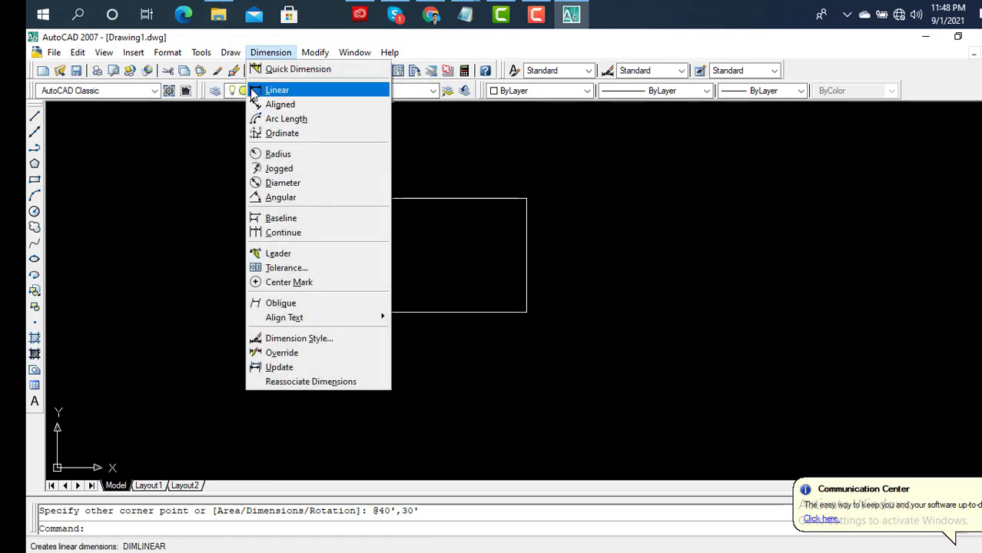
pyautogui.click(267, 104)
pyautogui.click(270, 52)
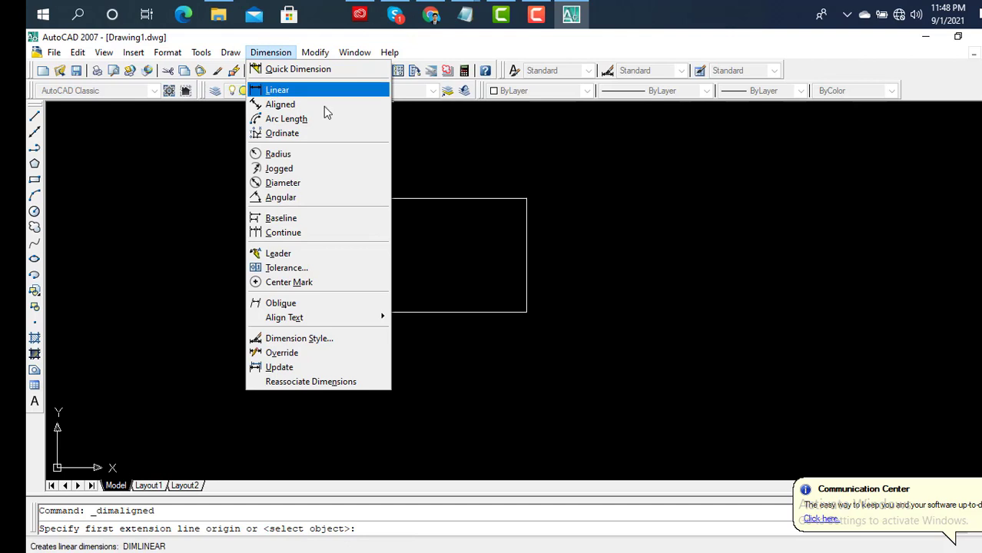
pyautogui.click(308, 91)
pyautogui.scroll(1, 356, 198)
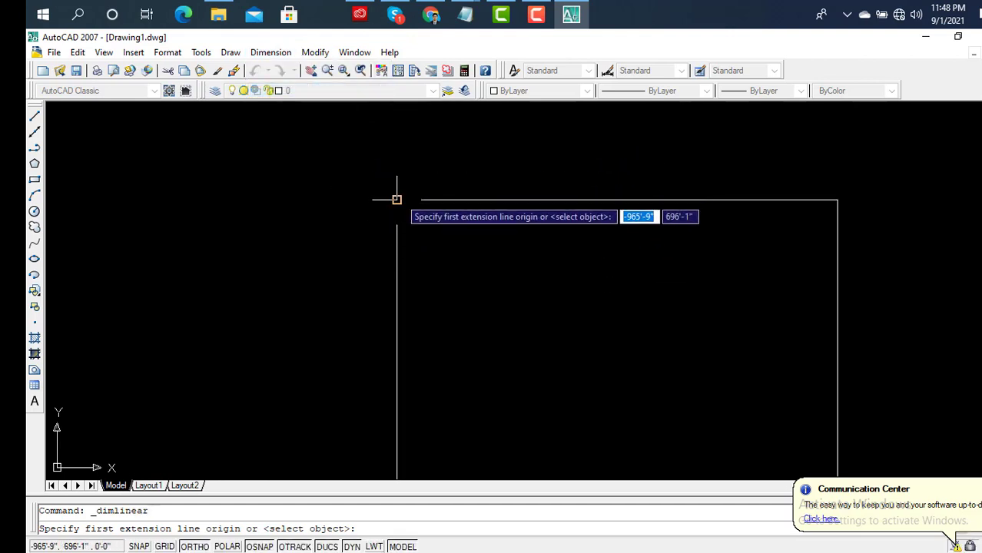
pyautogui.click(396, 199)
pyautogui.click(837, 200)
pyautogui.click(815, 156)
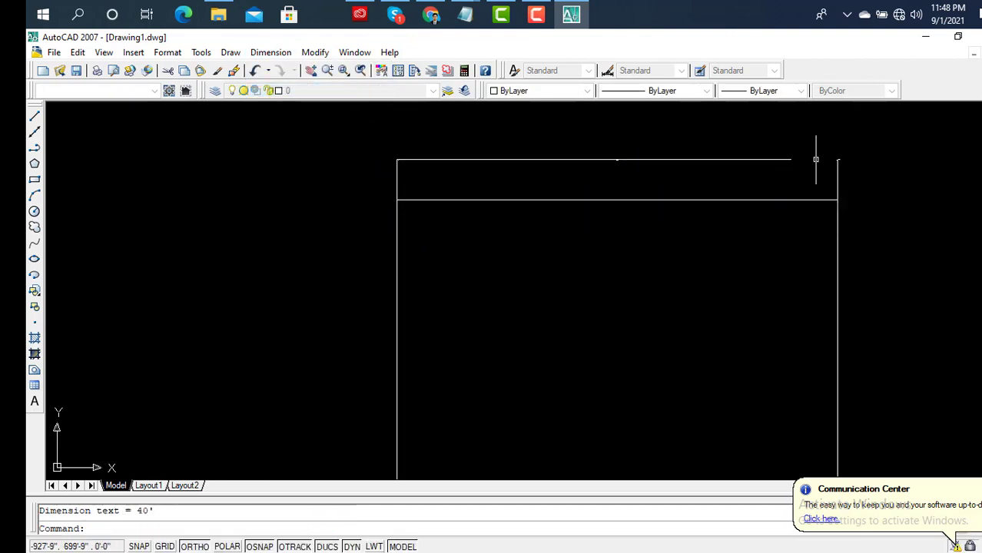
pyautogui.scroll(3, 623, 162)
pyautogui.scroll(2, 623, 162)
pyautogui.scroll(-3, 596, 152)
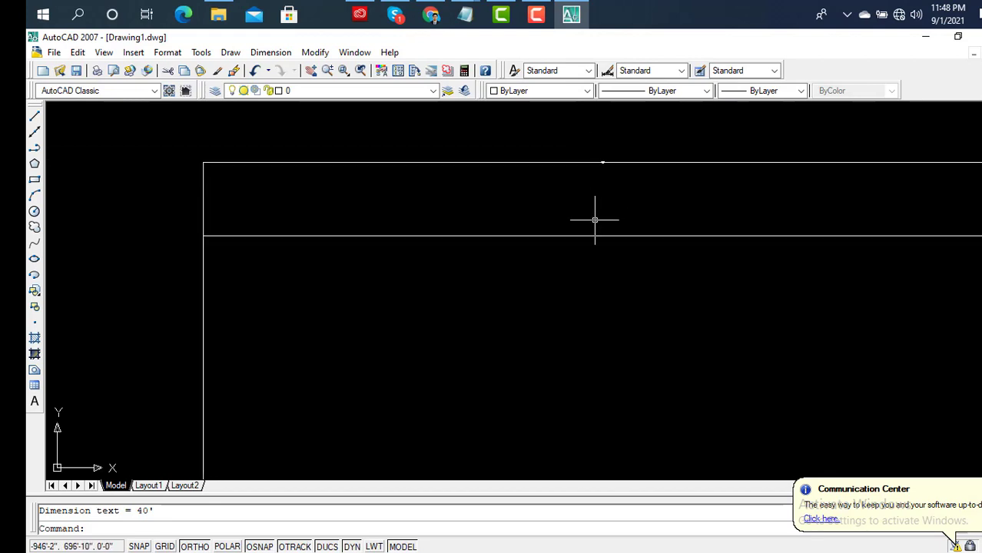
pyautogui.scroll(-2, 593, 216)
pyautogui.moveTo(589, 228); pyautogui.dragTo(590, 180, button='middle')
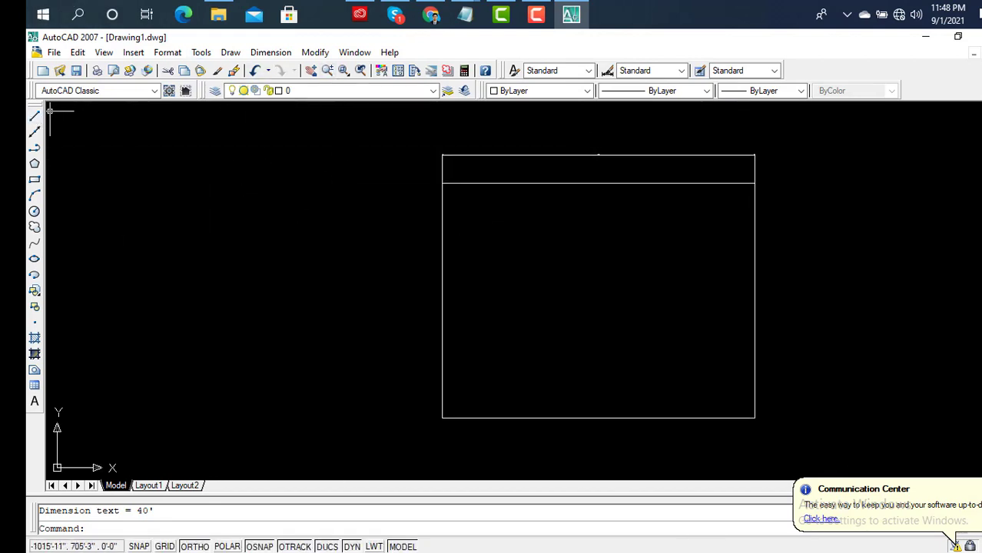
# Add a 30' linear dimension along the rectangle's left side.
pyautogui.press('Return')
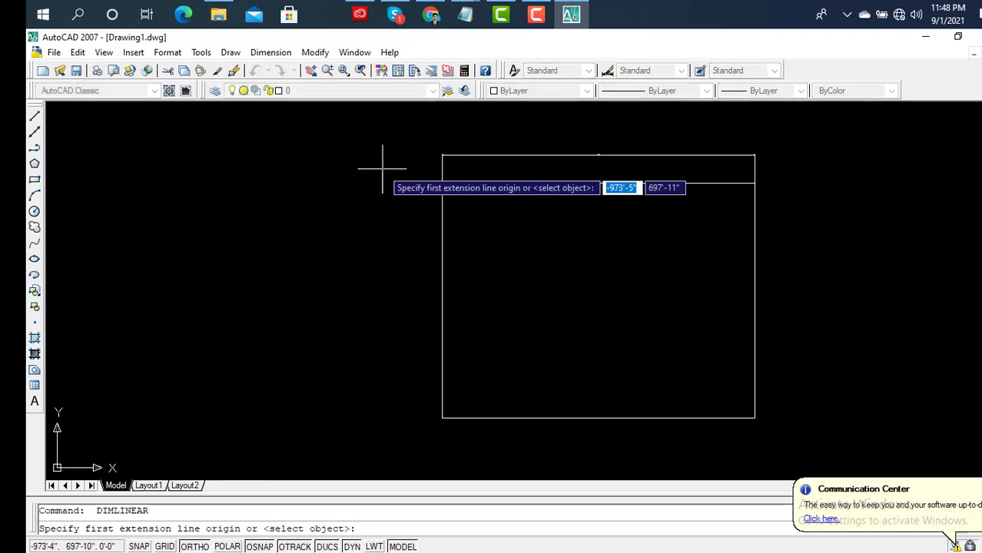
pyautogui.scroll(2, 436, 196)
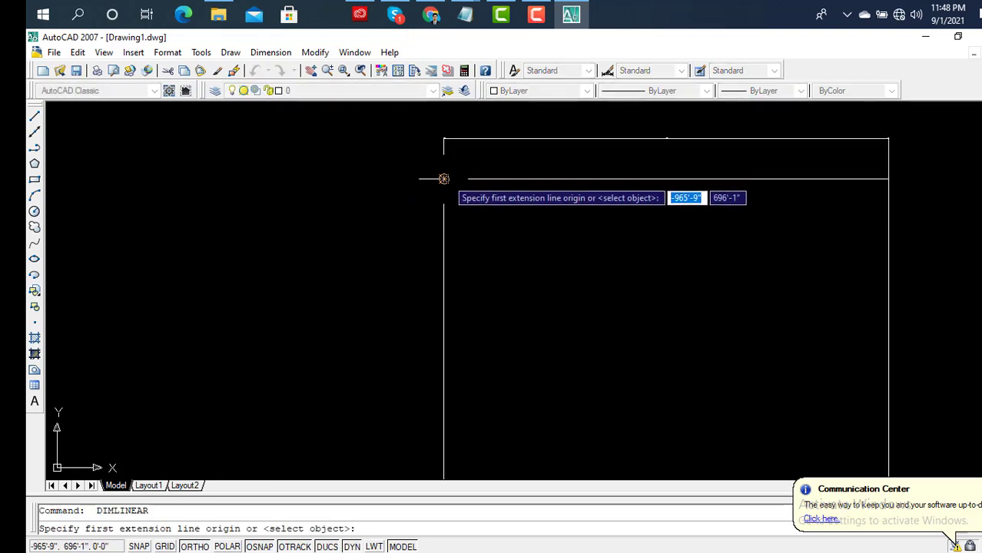
pyautogui.click(444, 220)
pyautogui.scroll(-4, 450, 257)
pyautogui.scroll(3, 446, 346)
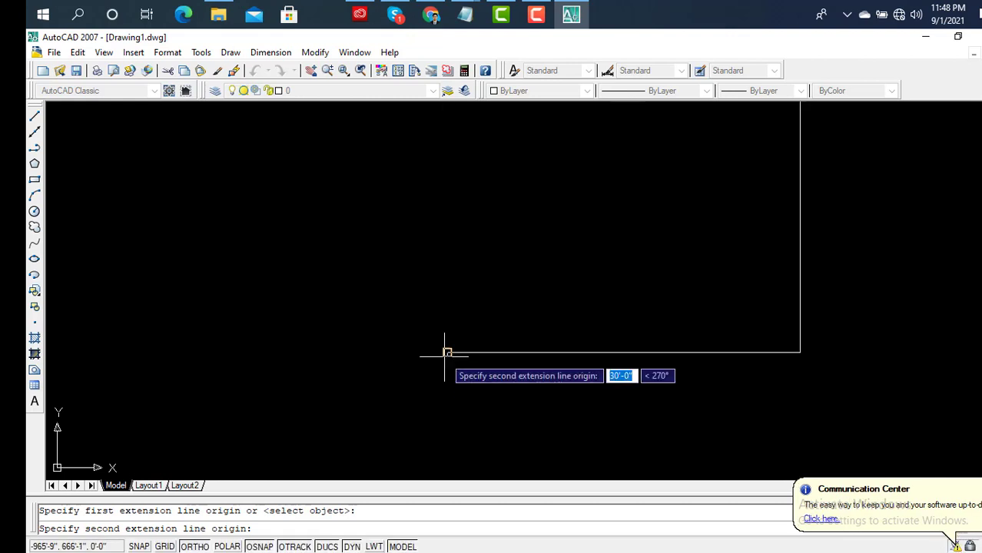
pyautogui.click(446, 349)
pyautogui.click(392, 350)
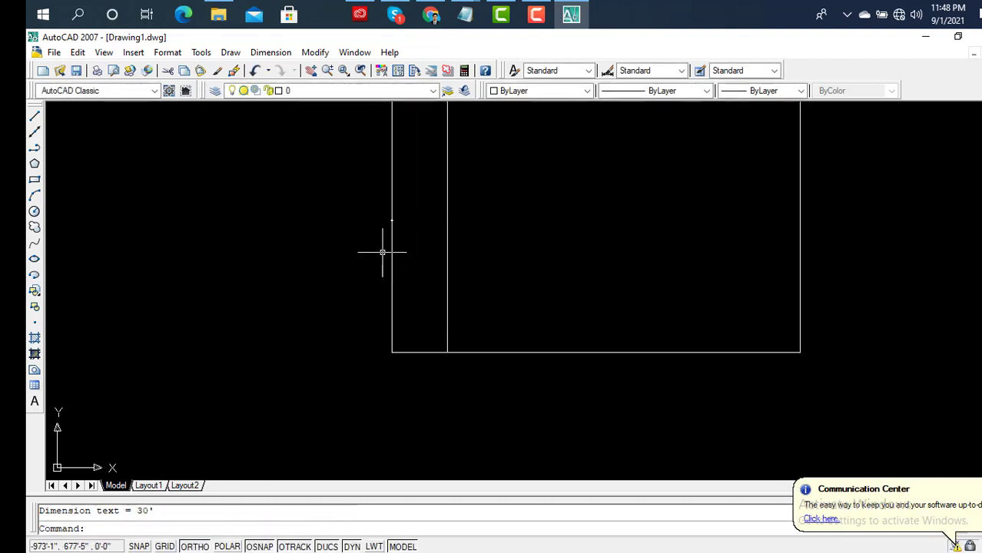
pyautogui.scroll(2, 390, 225)
pyautogui.scroll(2, 391, 224)
pyautogui.moveTo(409, 204); pyautogui.dragTo(324, 246, button='middle')
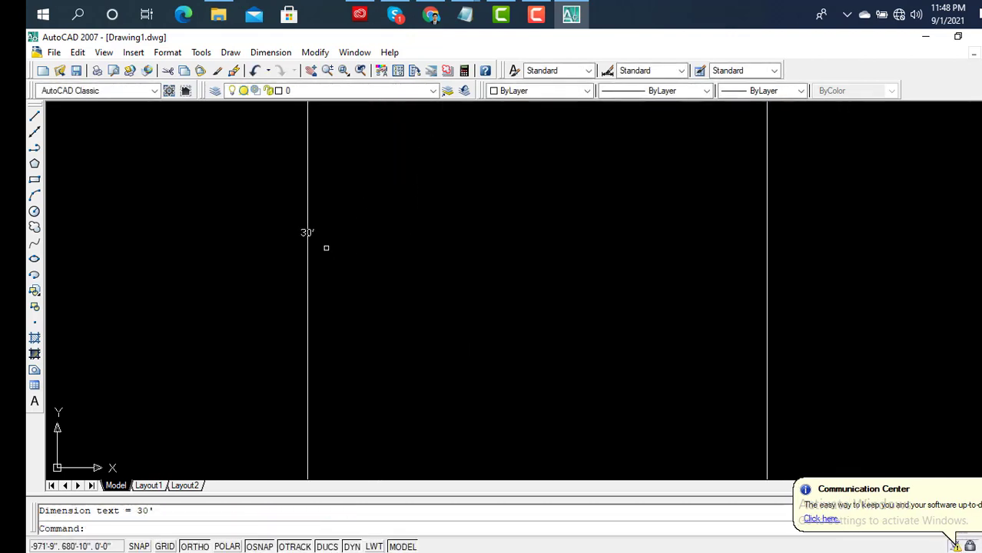
pyautogui.scroll(-4, 331, 253)
pyautogui.scroll(-2, 344, 266)
# Erase both dimensions so only the rectangle remains, centred in view.
pyautogui.moveTo(373, 285); pyautogui.dragTo(381, 307, button='middle')
pyautogui.scroll(6, 381, 307)
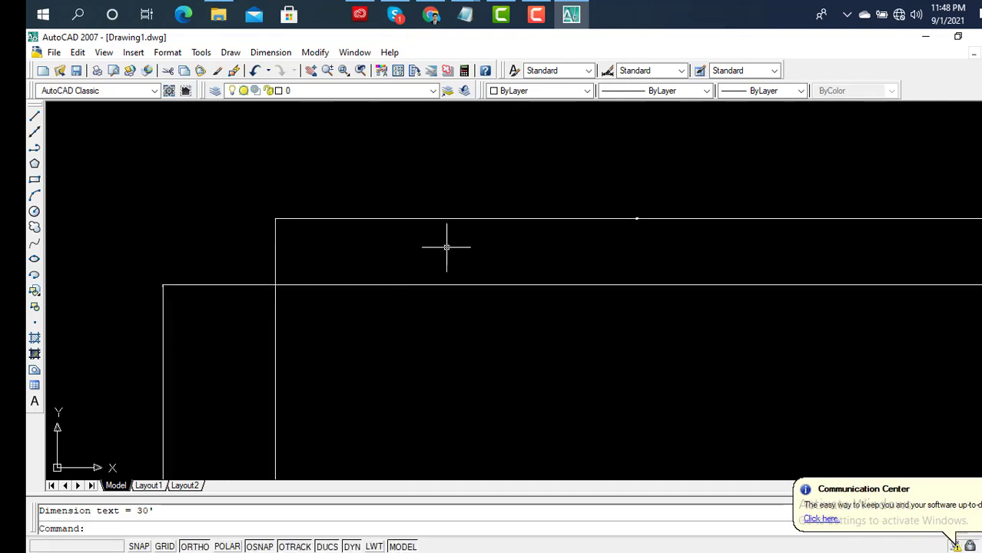
pyautogui.click(442, 219)
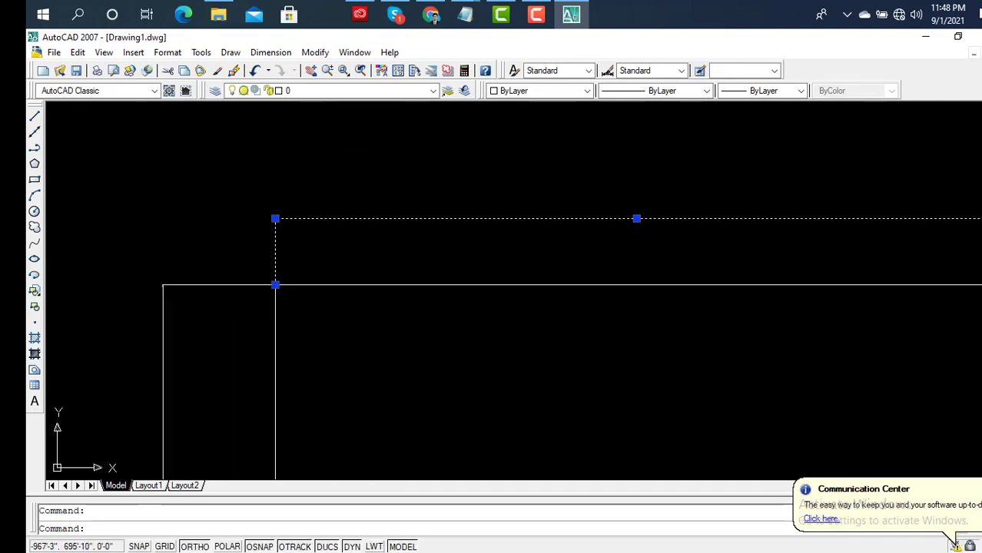
pyautogui.click(222, 283)
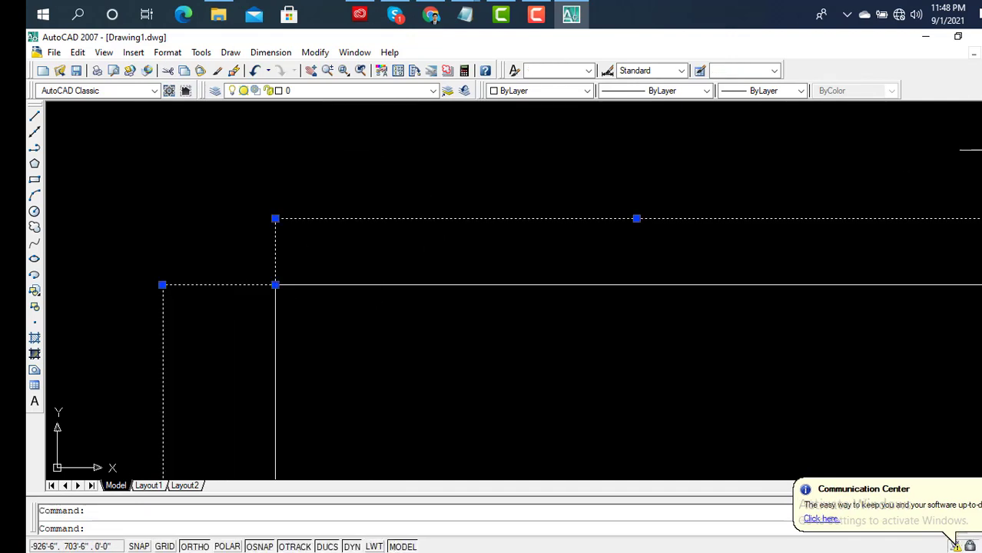
pyautogui.press('Delete')
pyautogui.scroll(-4, 890, 201)
pyautogui.moveTo(855, 270); pyautogui.dragTo(543, 276, button='middle')
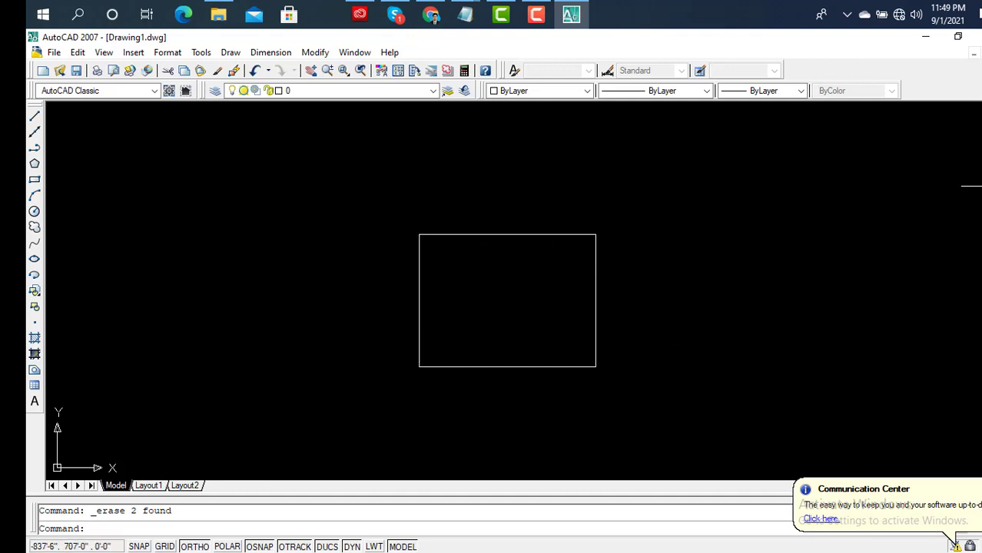
# Offset the rectangle 5 inches inward to create the inner wall outline.
pyautogui.write('o')
pyautogui.press('Return')
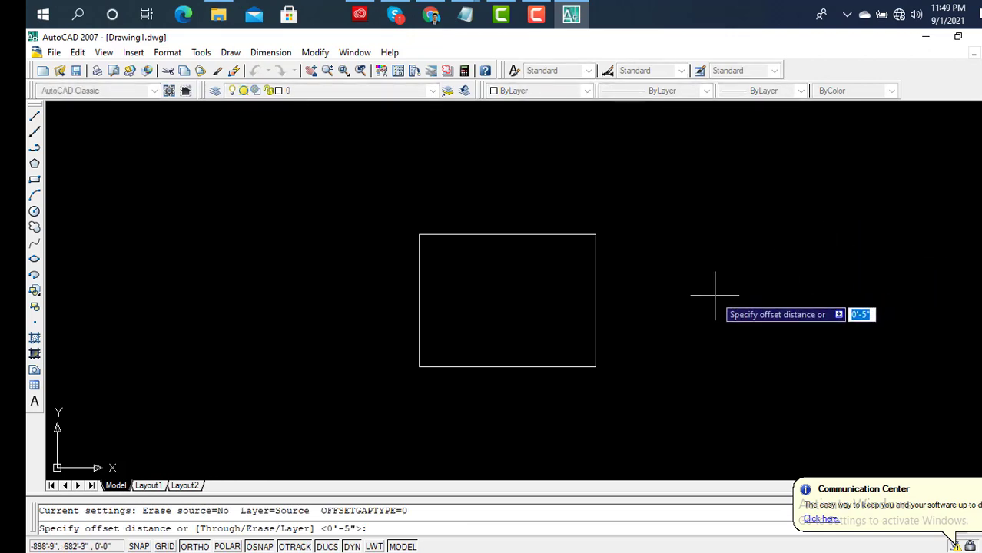
pyautogui.write('5')
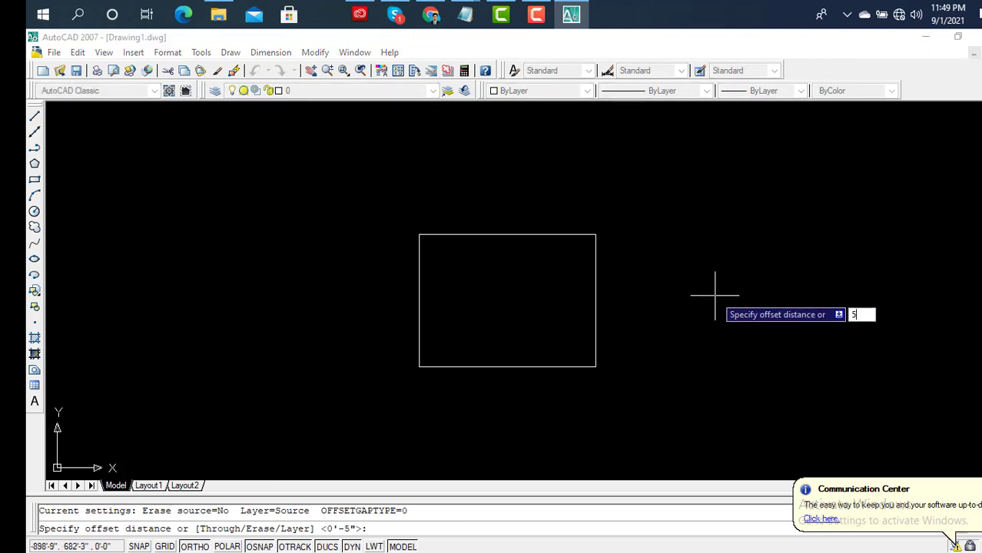
pyautogui.press('Return')
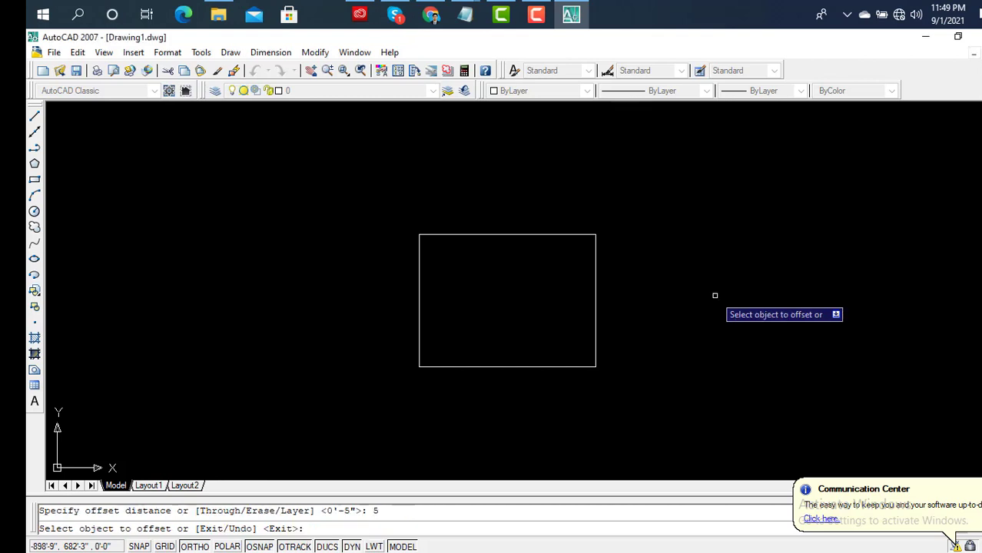
pyautogui.click(593, 328)
pyautogui.click(588, 334)
pyautogui.scroll(5, 587, 334)
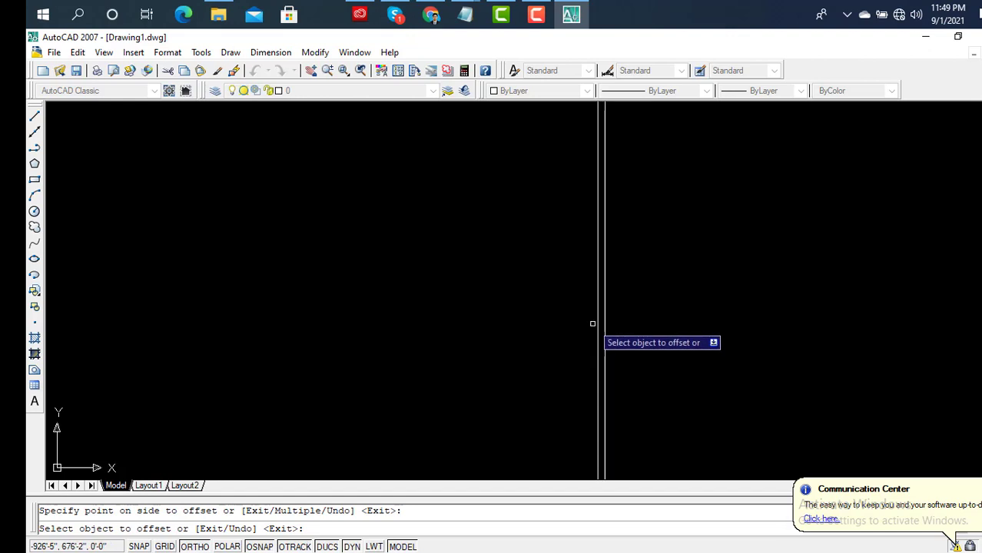
pyautogui.scroll(4, 596, 326)
pyautogui.scroll(-1, 619, 338)
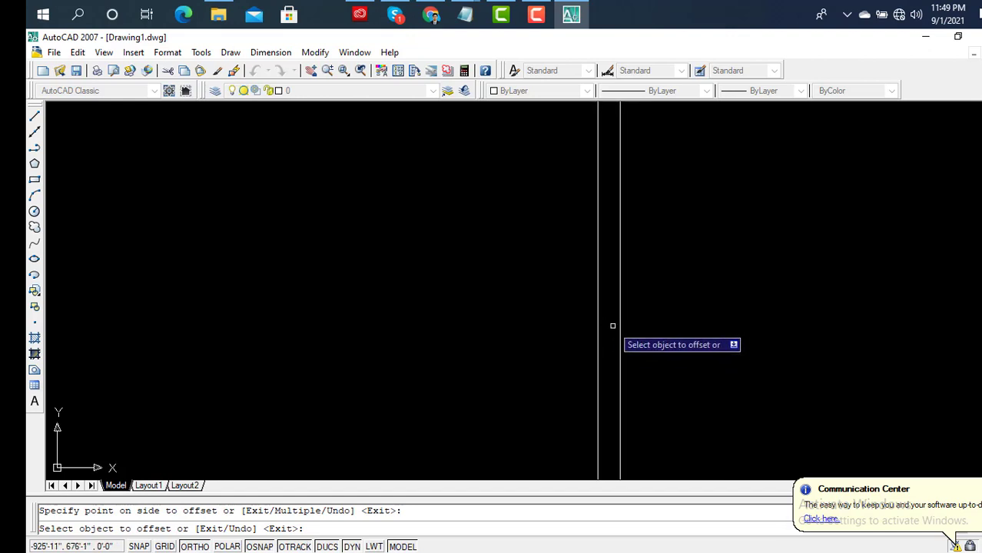
pyautogui.scroll(-1, 619, 337)
pyautogui.scroll(-3, 617, 334)
pyautogui.scroll(-3, 616, 332)
pyautogui.scroll(3, 617, 332)
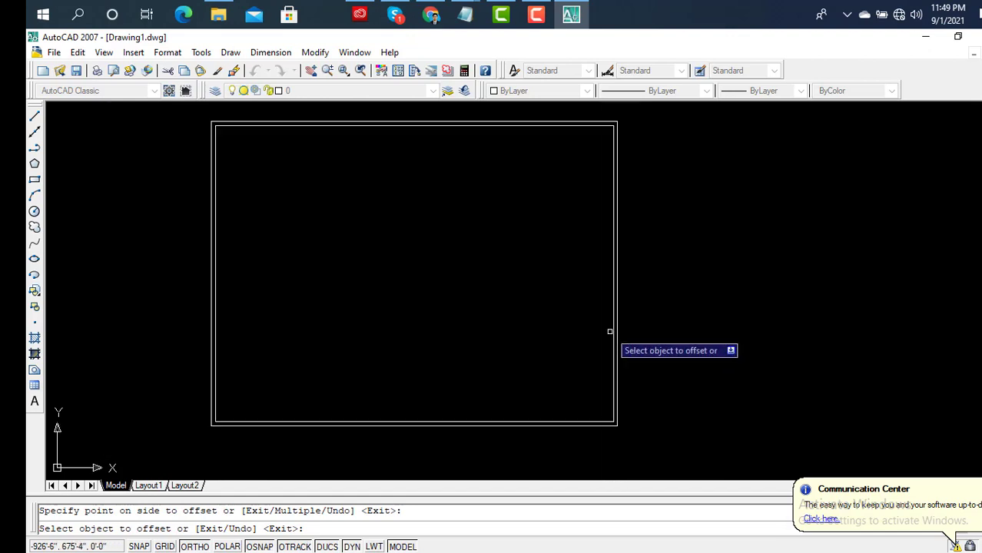
pyautogui.scroll(2, 609, 331)
pyautogui.scroll(-7, 565, 284)
pyautogui.moveTo(551, 310); pyautogui.dragTo(554, 322, button='middle')
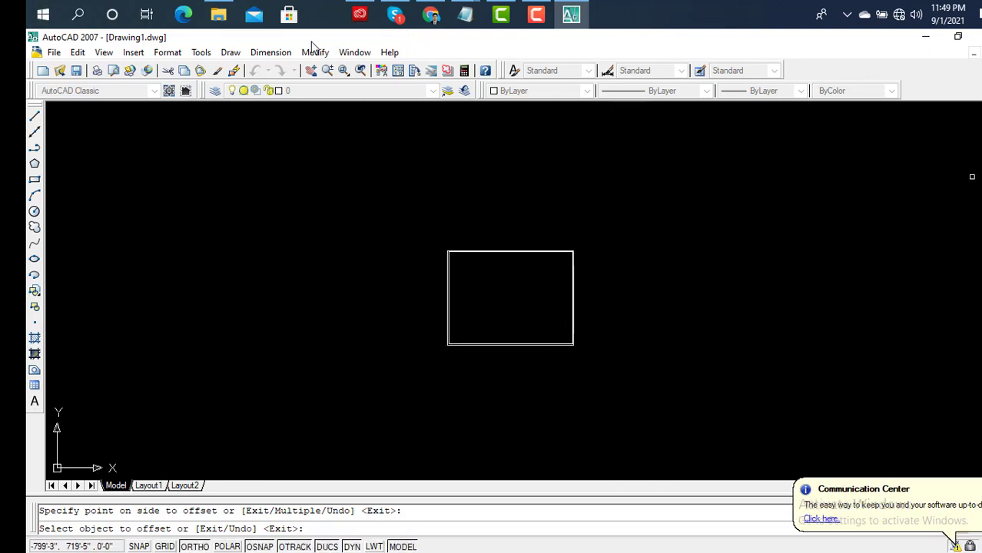
# Measure the 5" gap between outer and inner outlines with a linear dimension.
pyautogui.click(270, 53)
pyautogui.click(277, 90)
pyautogui.scroll(3, 460, 262)
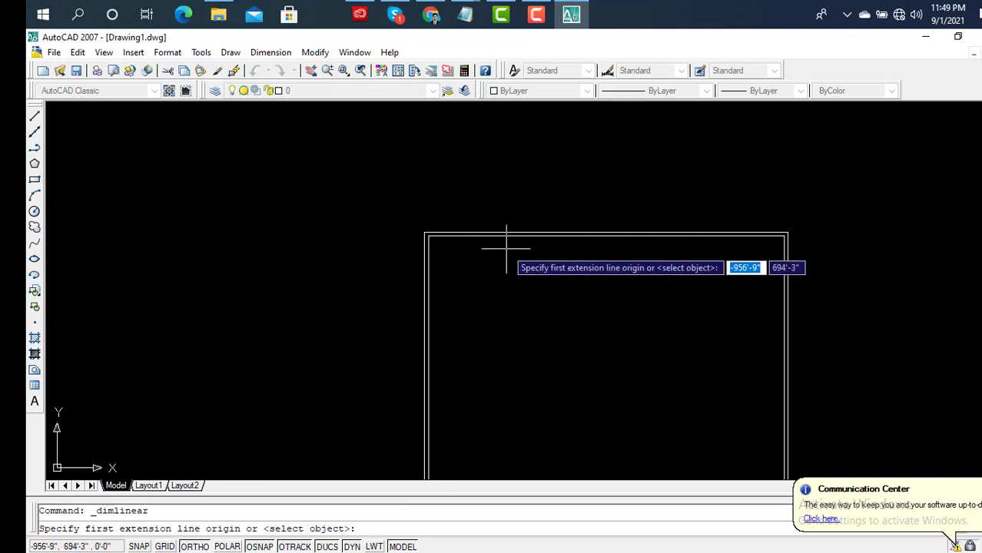
pyautogui.scroll(5, 438, 219)
pyautogui.scroll(2, 384, 215)
pyautogui.scroll(2, 390, 242)
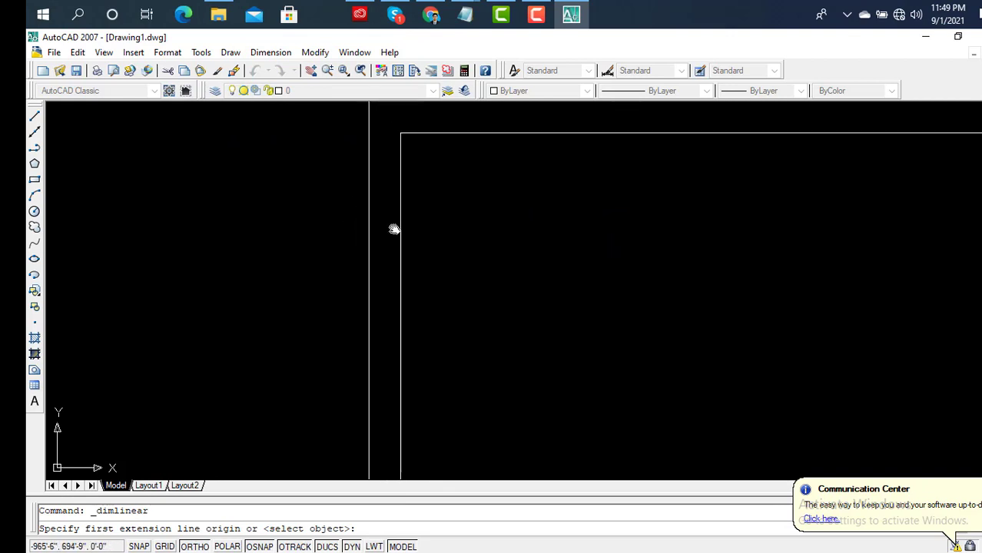
pyautogui.moveTo(394, 227); pyautogui.dragTo(426, 254, button='middle')
pyautogui.click(392, 260)
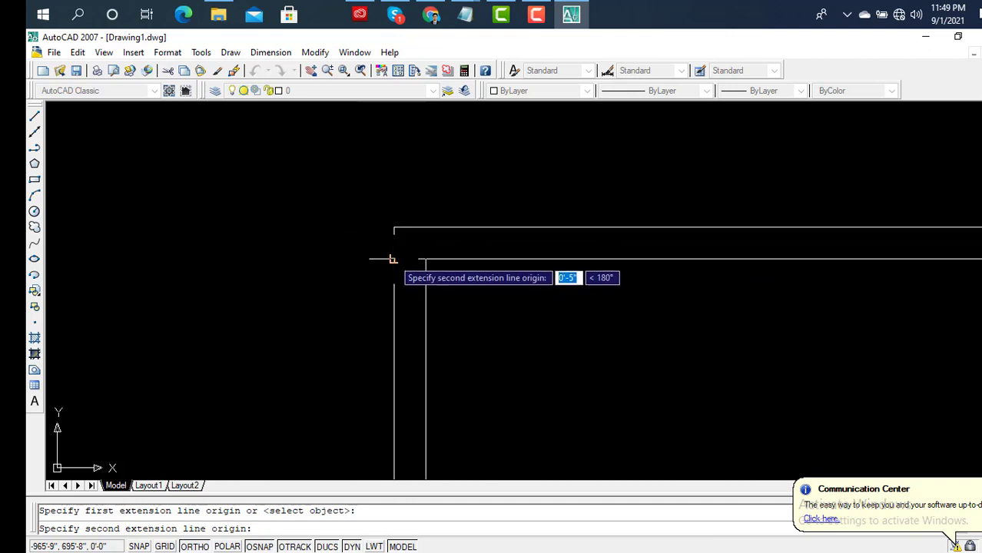
pyautogui.click(393, 260)
pyautogui.scroll(1, 397, 239)
pyautogui.click(396, 178)
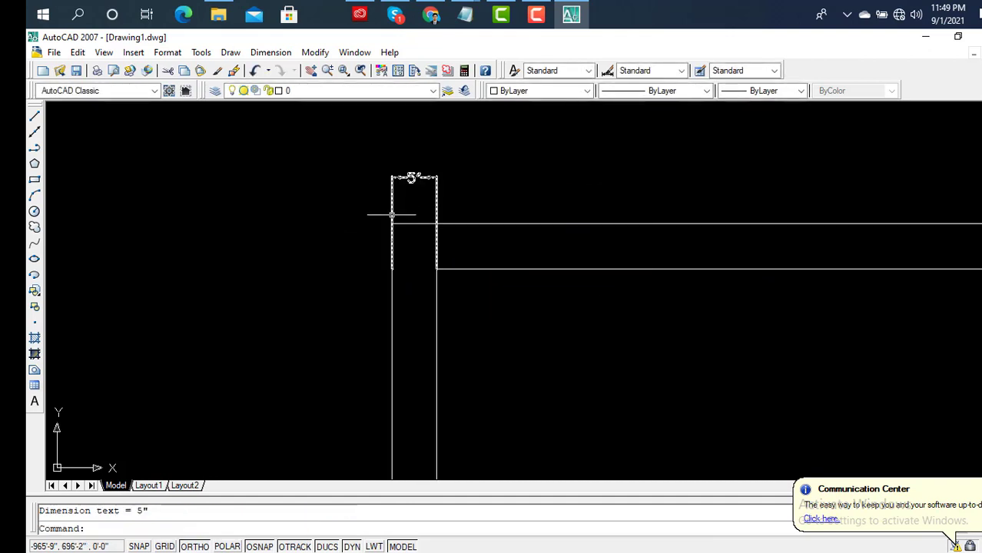
pyautogui.press('Escape')
# Erase the temporary 5" dimension and re-centre the rectangle.
pyautogui.click(492, 171)
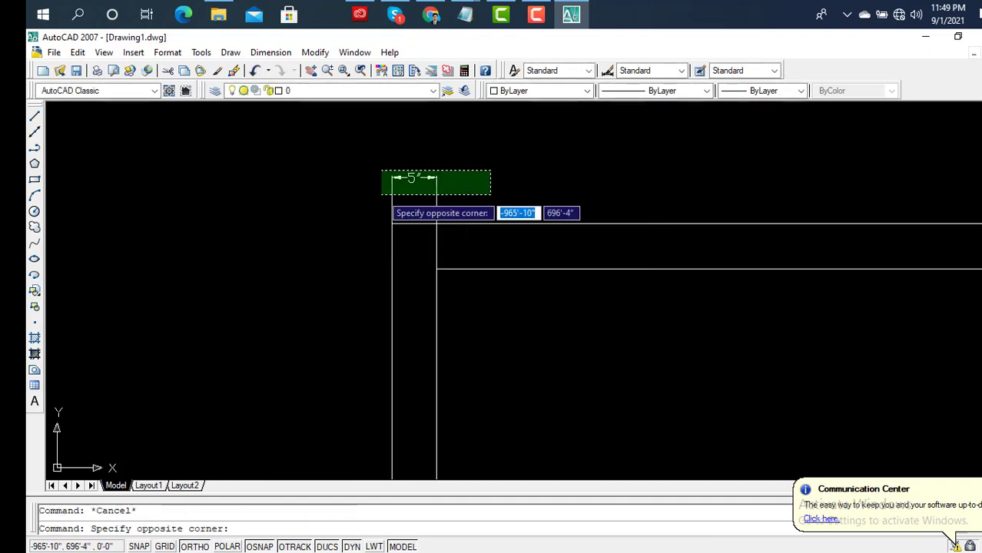
pyautogui.click(384, 194)
pyautogui.press('Delete')
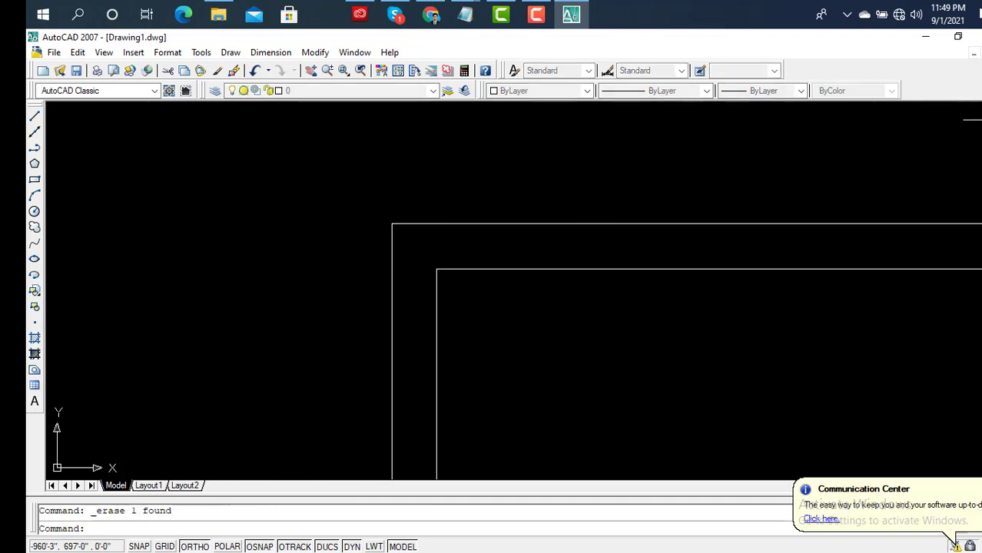
pyautogui.scroll(-4, 799, 197)
pyautogui.scroll(-4, 775, 250)
pyautogui.moveTo(774, 250); pyautogui.dragTo(356, 205, button='middle')
pyautogui.scroll(-5, 537, 285)
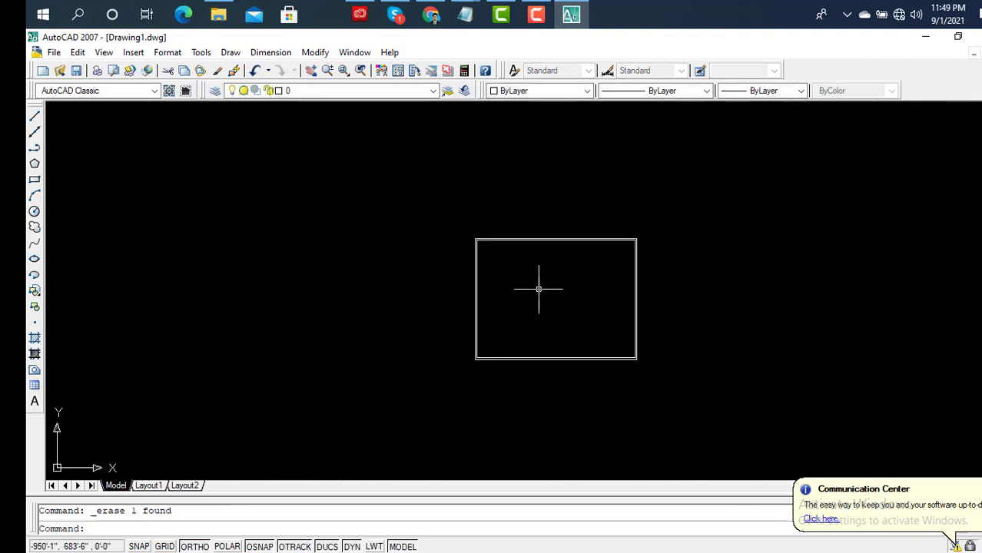
pyautogui.moveTo(537, 285); pyautogui.dragTo(447, 237, button='middle')
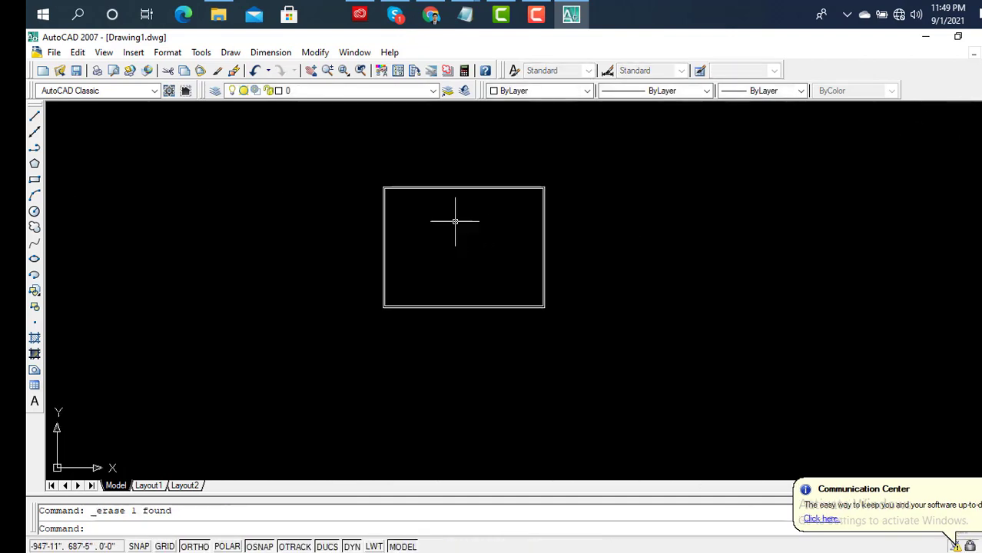
pyautogui.scroll(3, 454, 219)
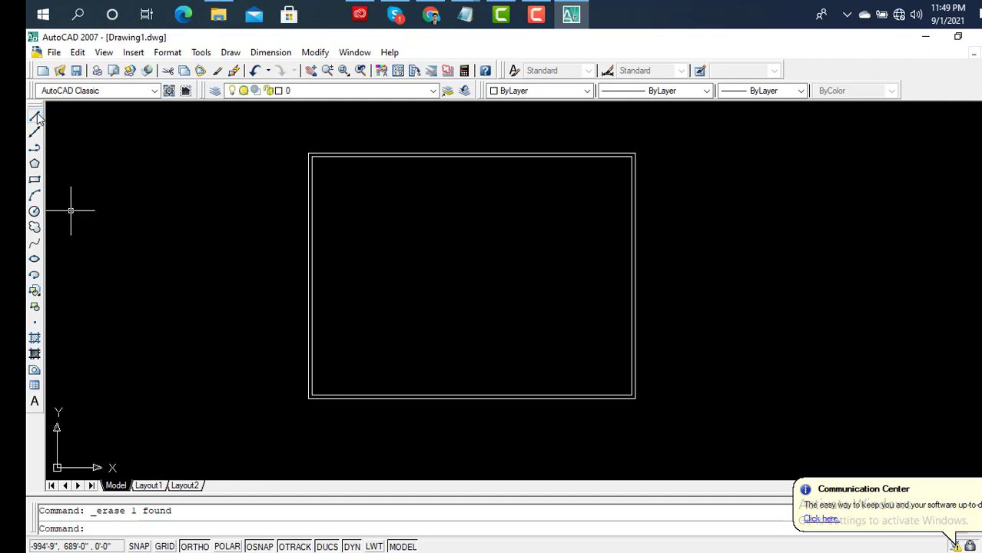
pyautogui.scroll(3, 492, 253)
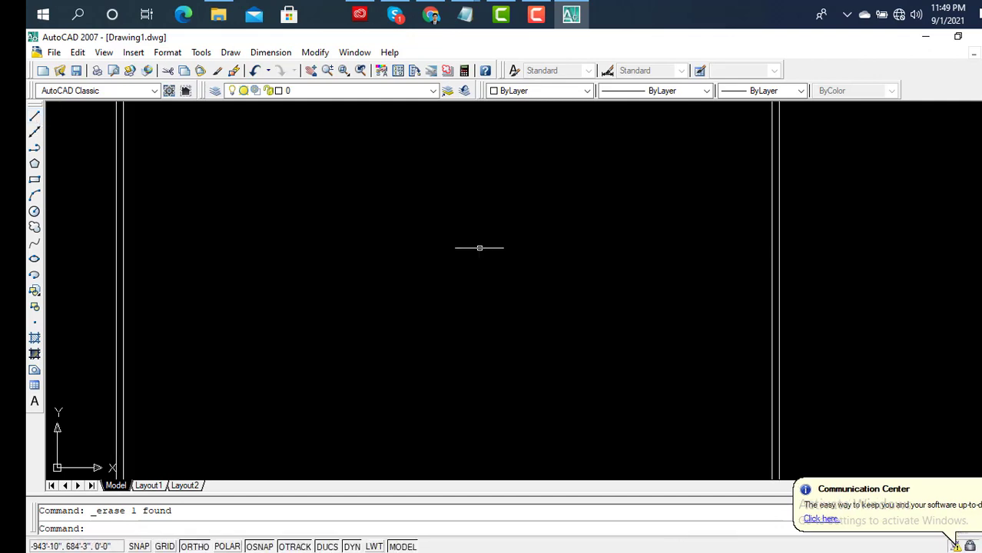
pyautogui.scroll(-4, 426, 255)
pyautogui.moveTo(422, 256); pyautogui.dragTo(509, 347, button='middle')
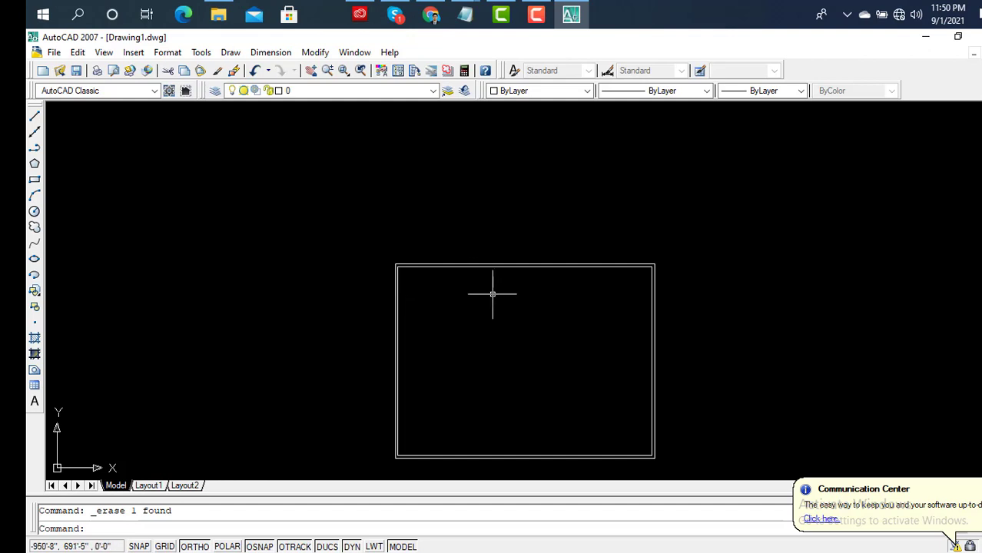
pyautogui.scroll(3, 494, 293)
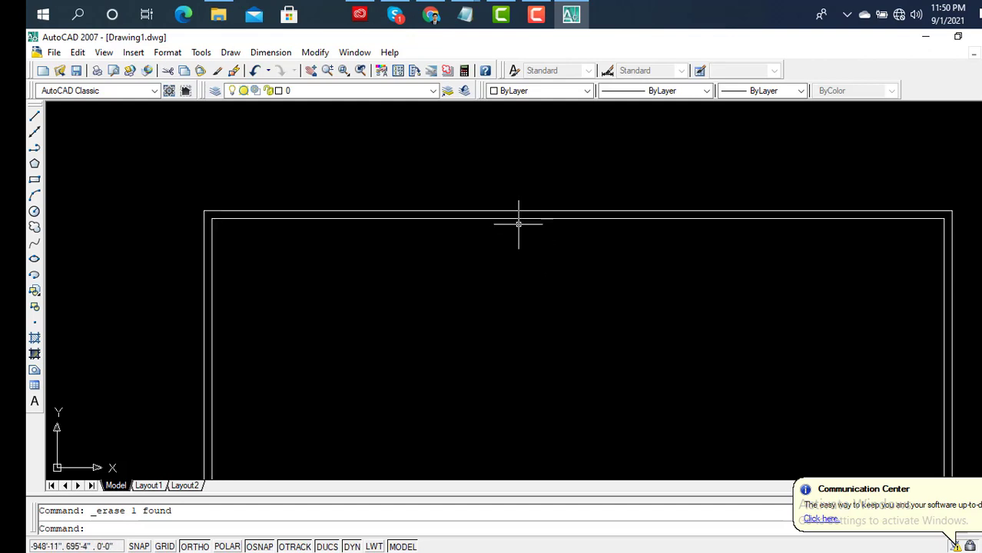
pyautogui.scroll(-1, 518, 227)
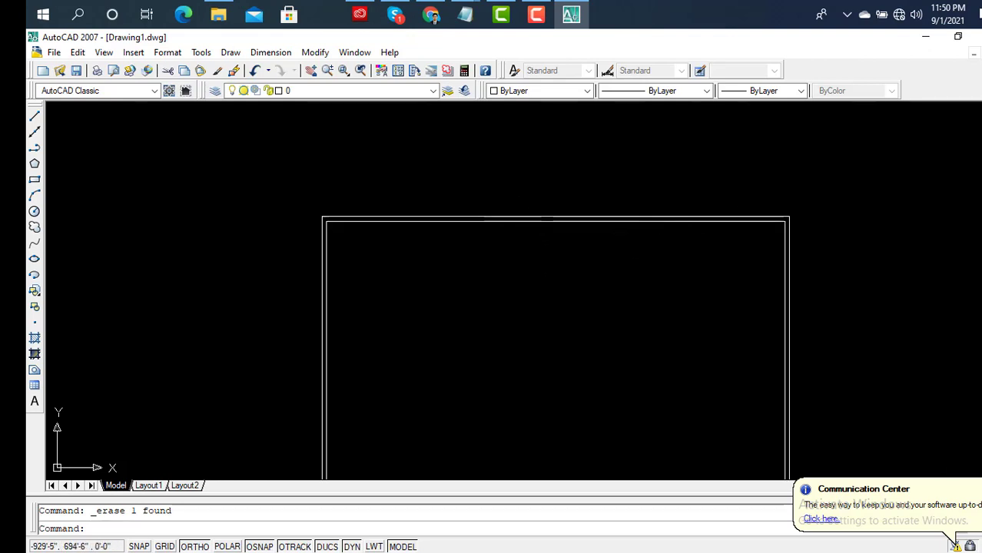
pyautogui.scroll(-1, 457, 271)
pyautogui.moveTo(457, 271); pyautogui.dragTo(432, 201, button='middle')
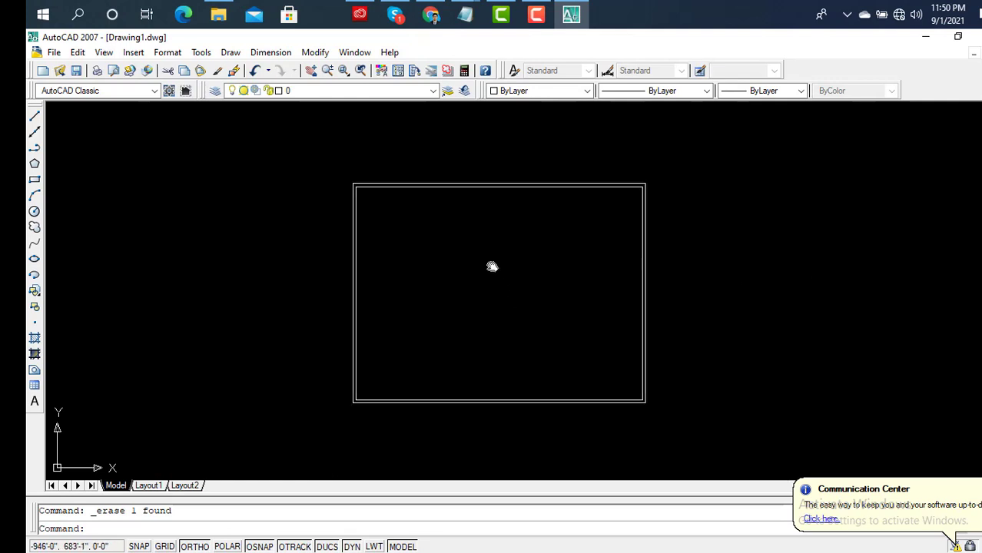
# Explode both rectangles into separate lines.
pyautogui.click(981, 407)
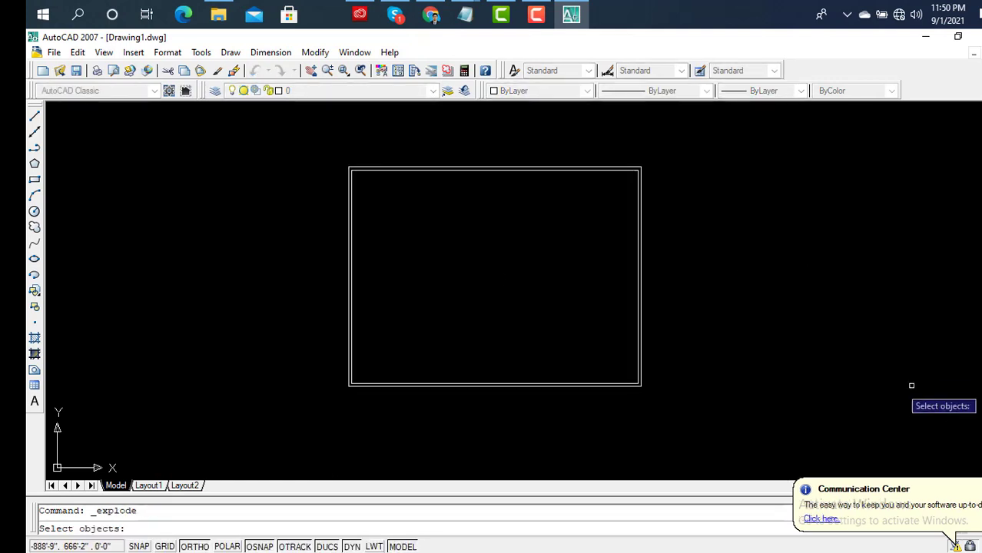
pyautogui.click(749, 402)
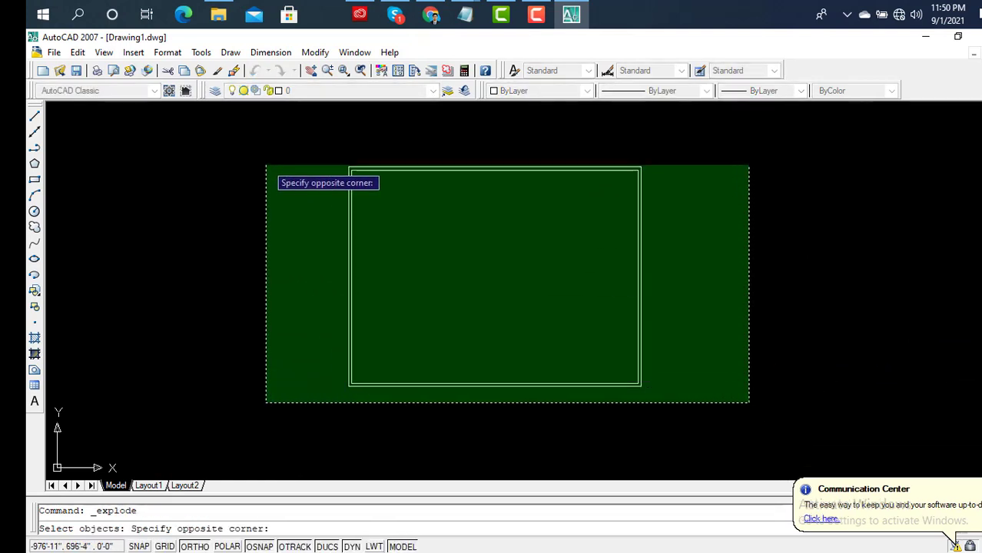
pyautogui.click(260, 147)
pyautogui.press('Return')
pyautogui.write('v')
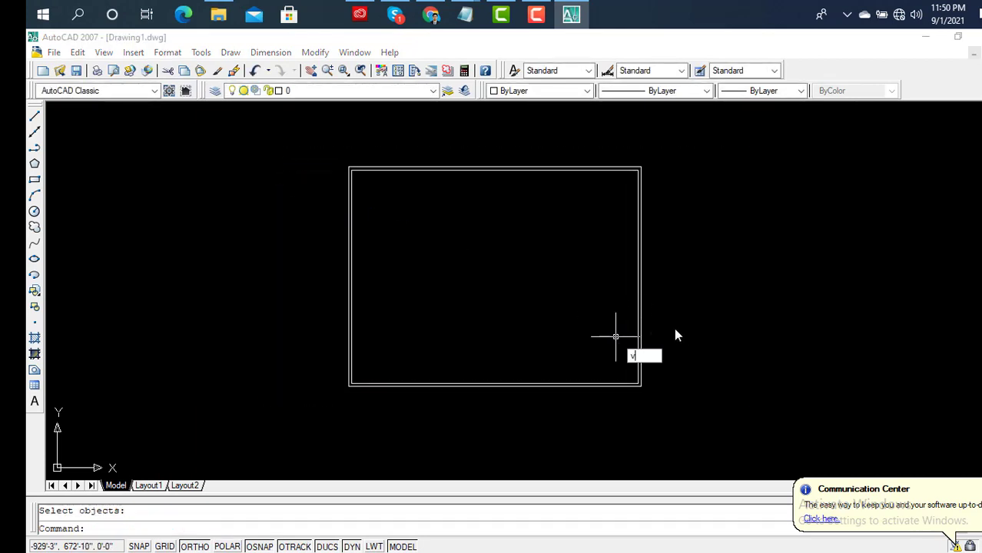
# Close the views manager unchanged, then zoom and pan to centre the double-line rectangle.
pyautogui.press('Return')
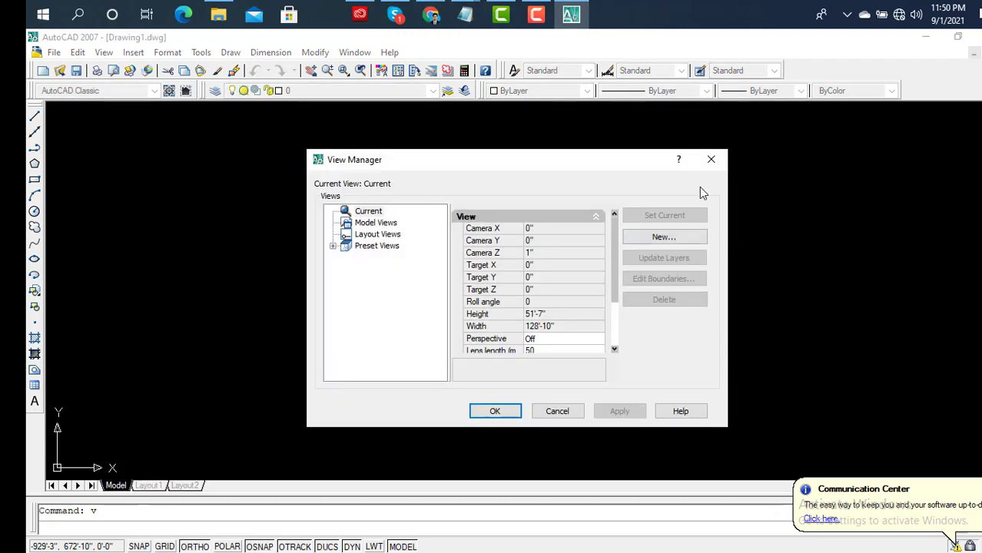
pyautogui.click(710, 159)
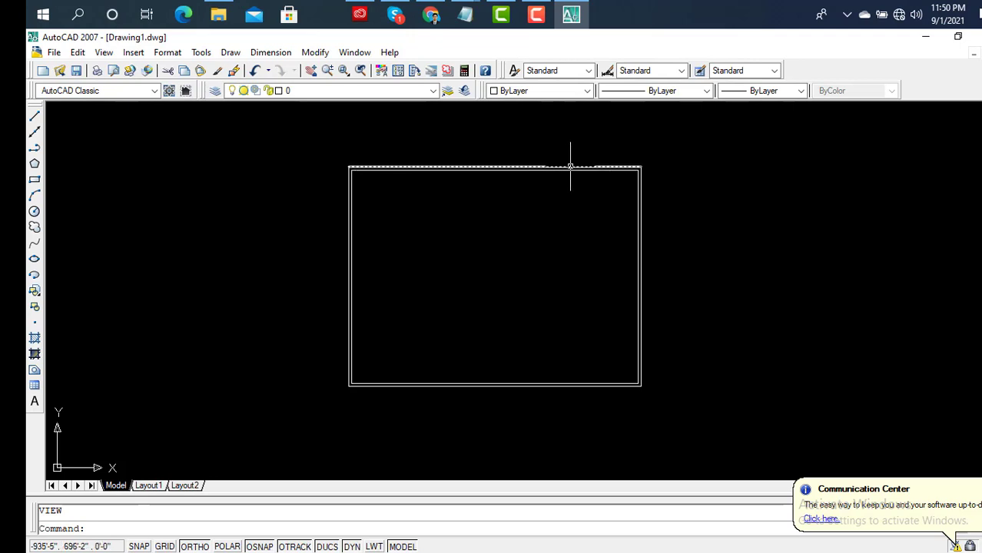
pyautogui.scroll(2, 351, 241)
pyautogui.scroll(2, 355, 246)
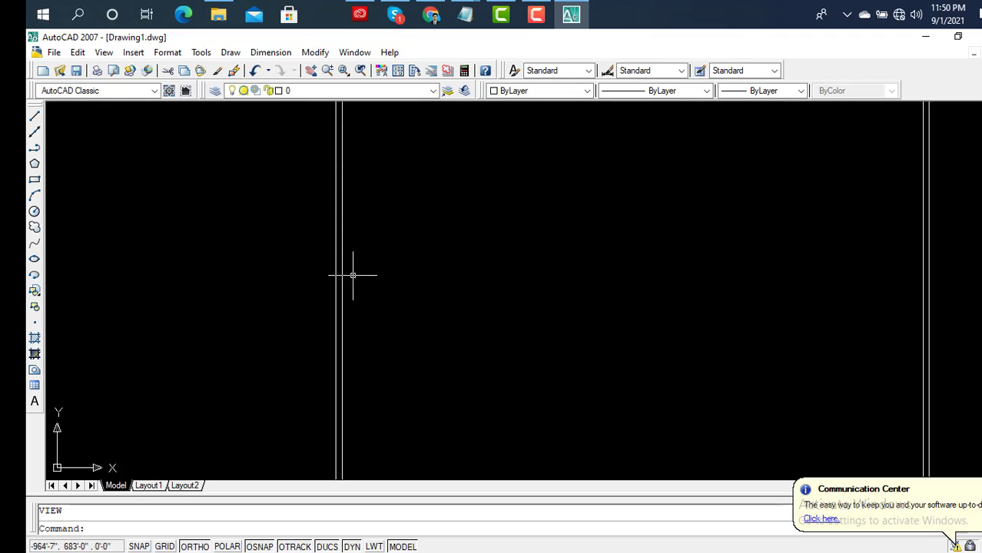
pyautogui.scroll(-5, 476, 288)
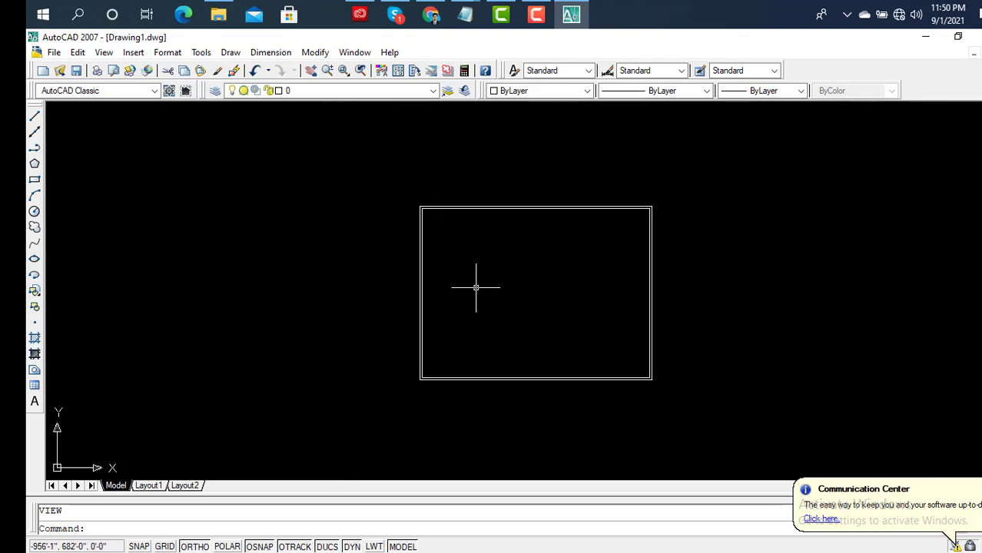
pyautogui.moveTo(476, 288); pyautogui.dragTo(411, 292, button='middle')
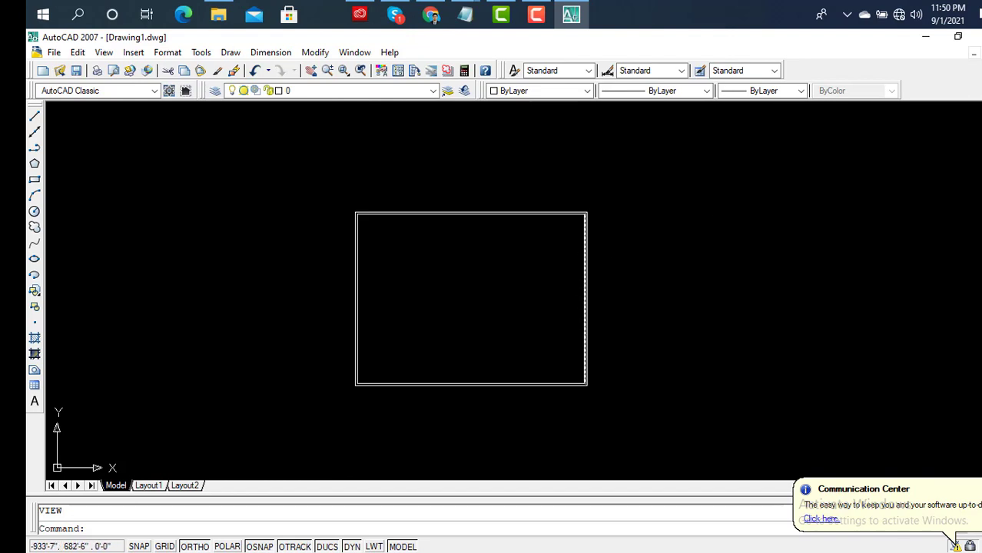
pyautogui.scroll(2, 475, 269)
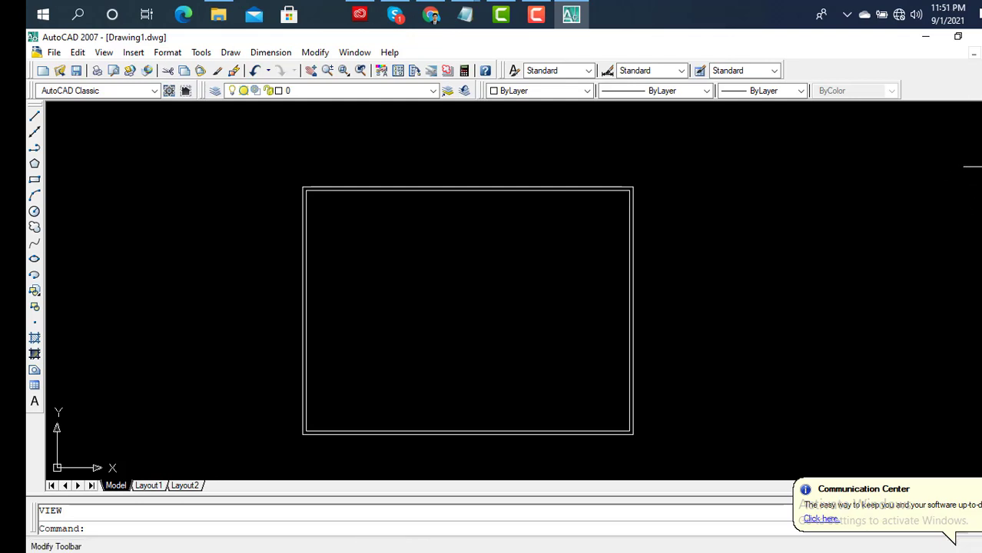
pyautogui.write('o')
pyautogui.press('Return')
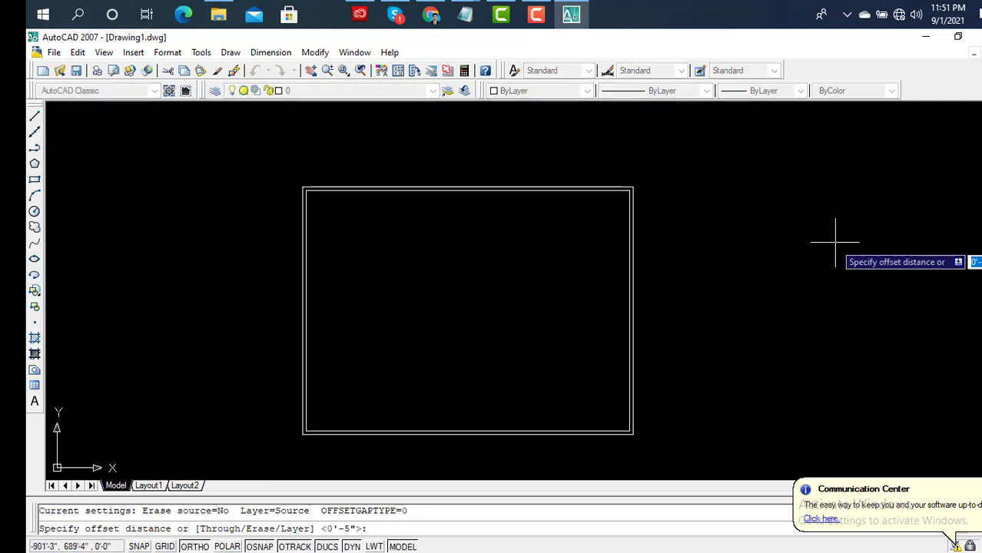
pyautogui.write('39.5')
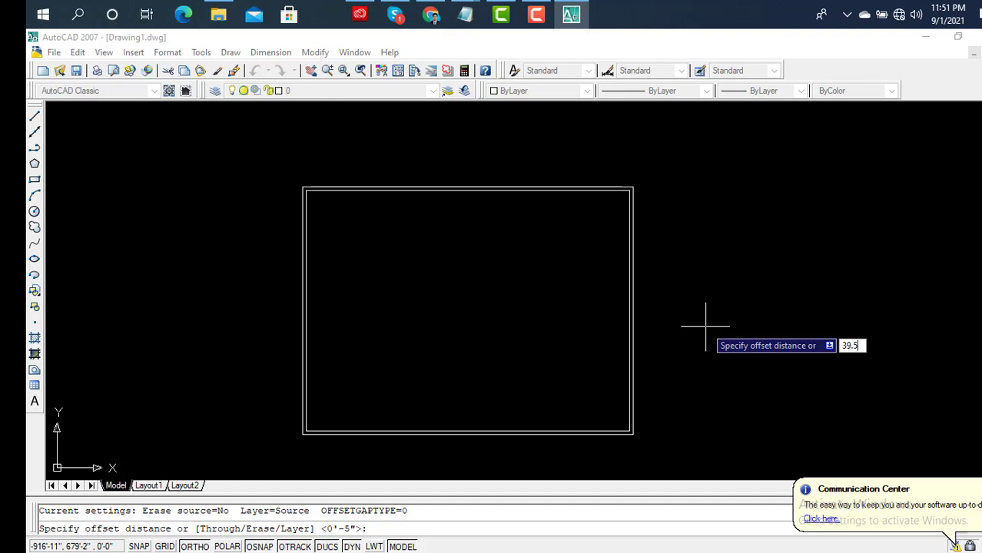
pyautogui.press('Return')
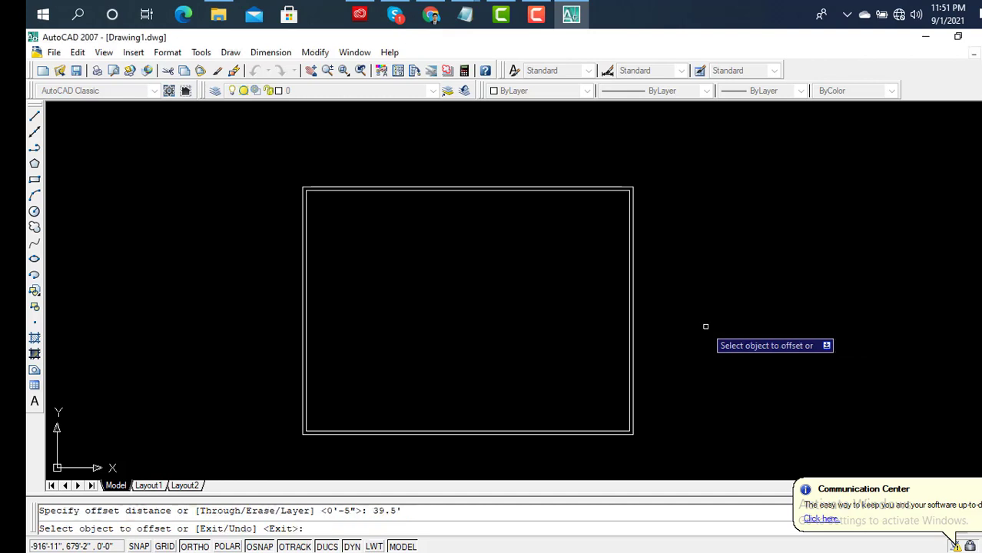
pyautogui.scroll(2, 649, 355)
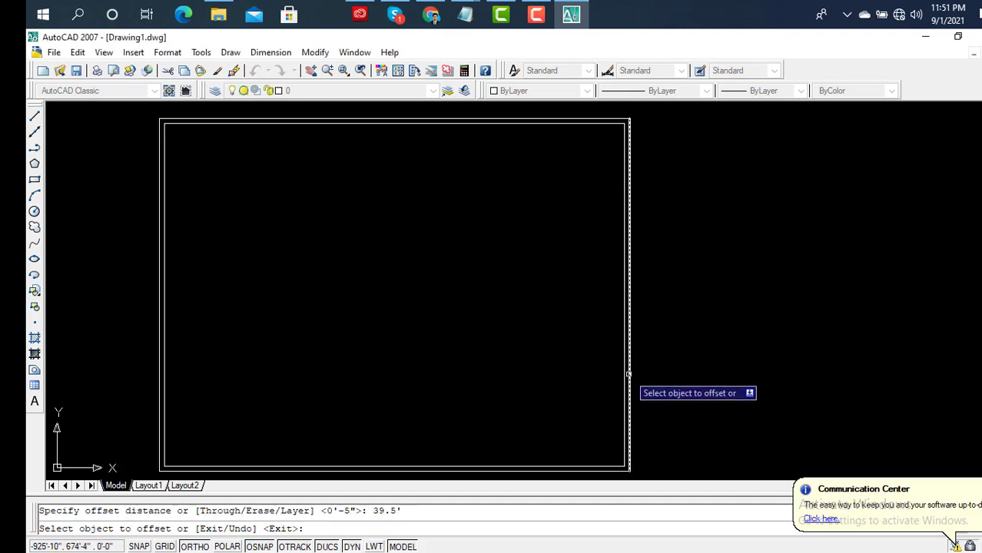
pyautogui.click(623, 391)
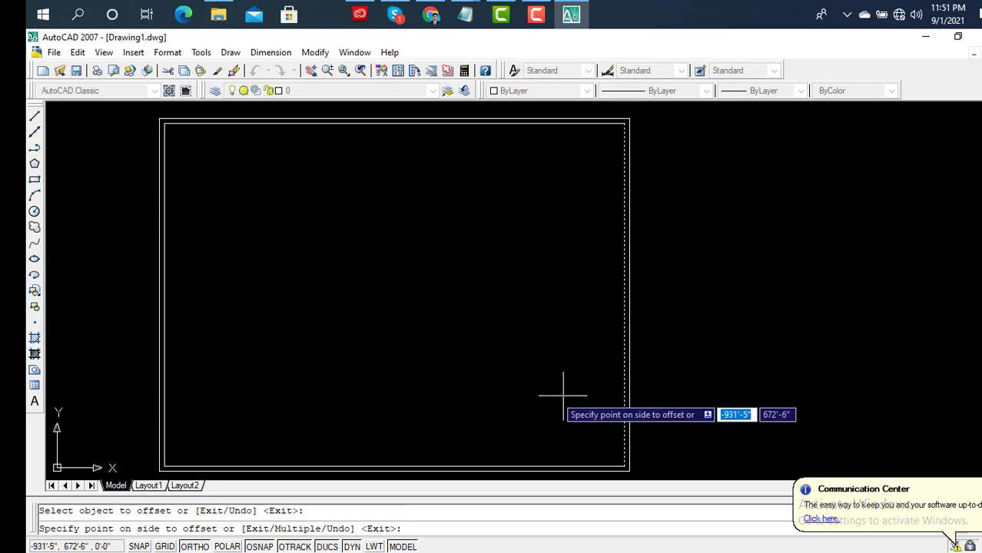
pyautogui.click(415, 391)
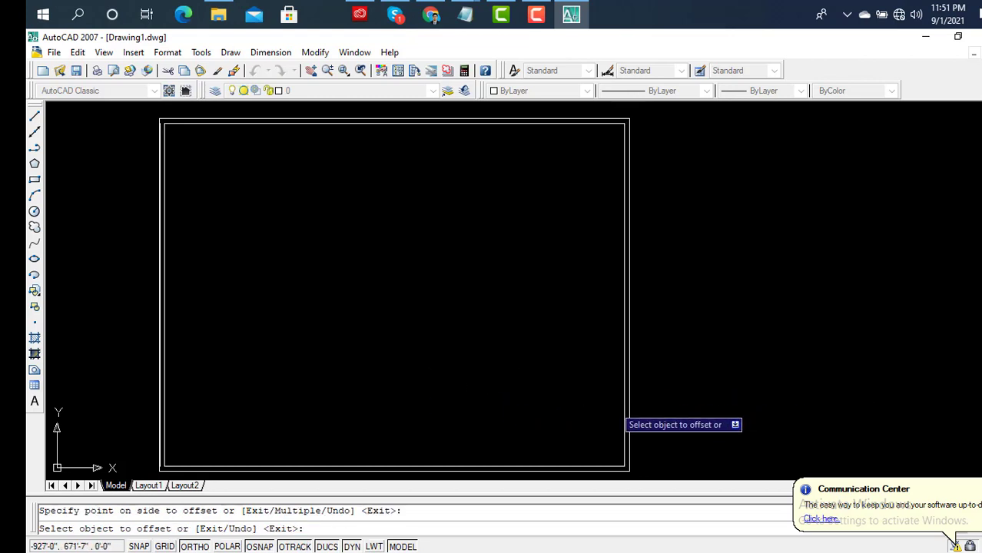
pyautogui.click(622, 403)
pyautogui.click(393, 354)
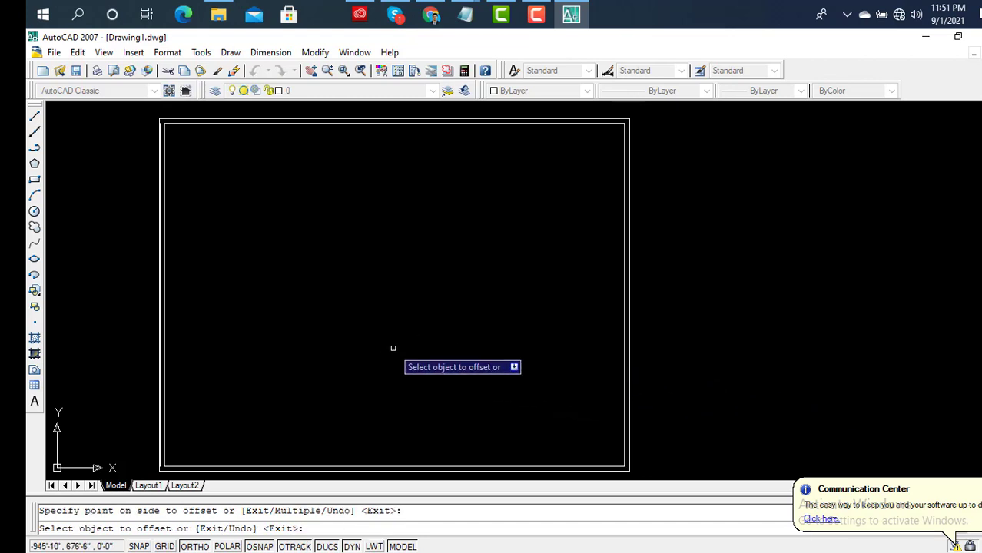
pyautogui.press('Return')
pyautogui.press('Return')
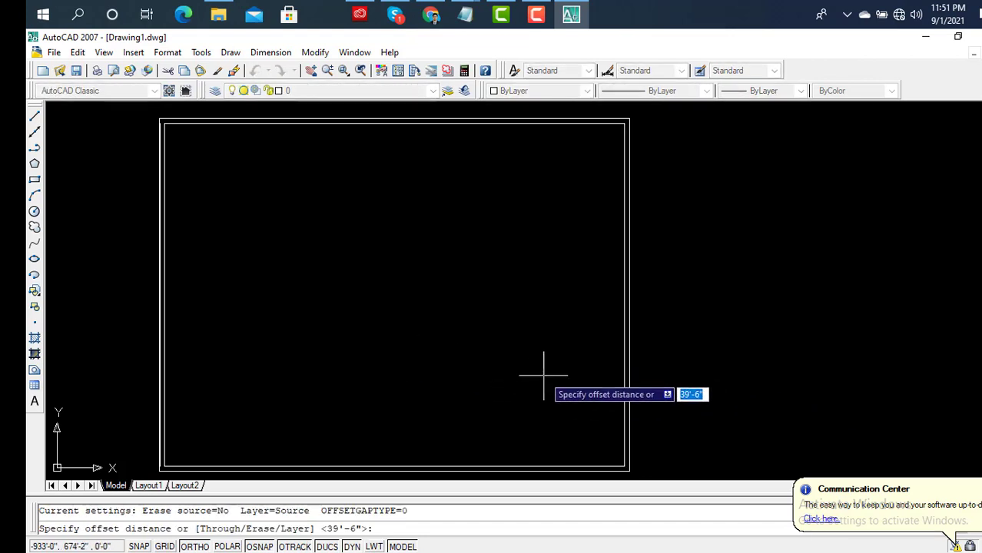
pyautogui.press('Return')
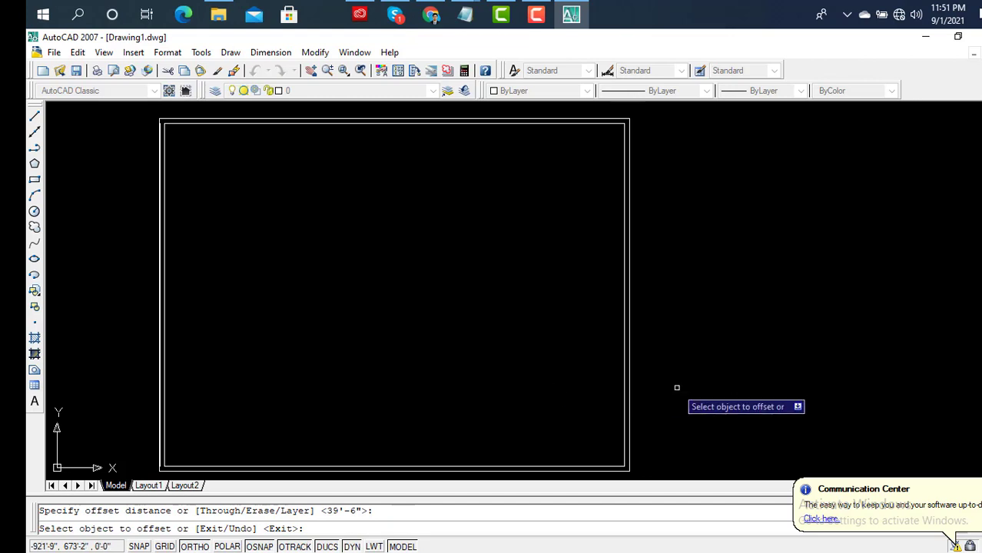
pyautogui.click(626, 404)
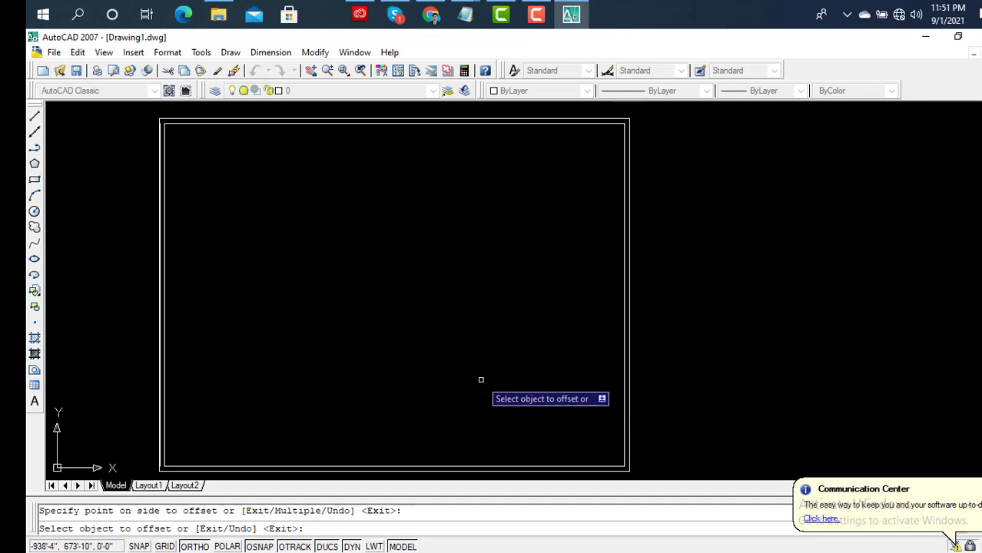
pyautogui.scroll(-4, 490, 374)
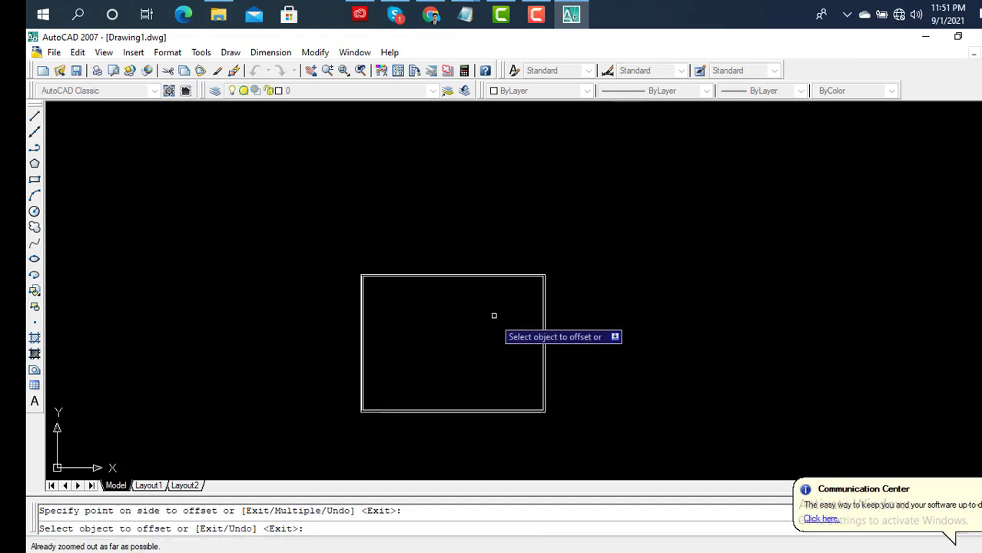
pyautogui.scroll(3, 493, 329)
pyautogui.press('Escape')
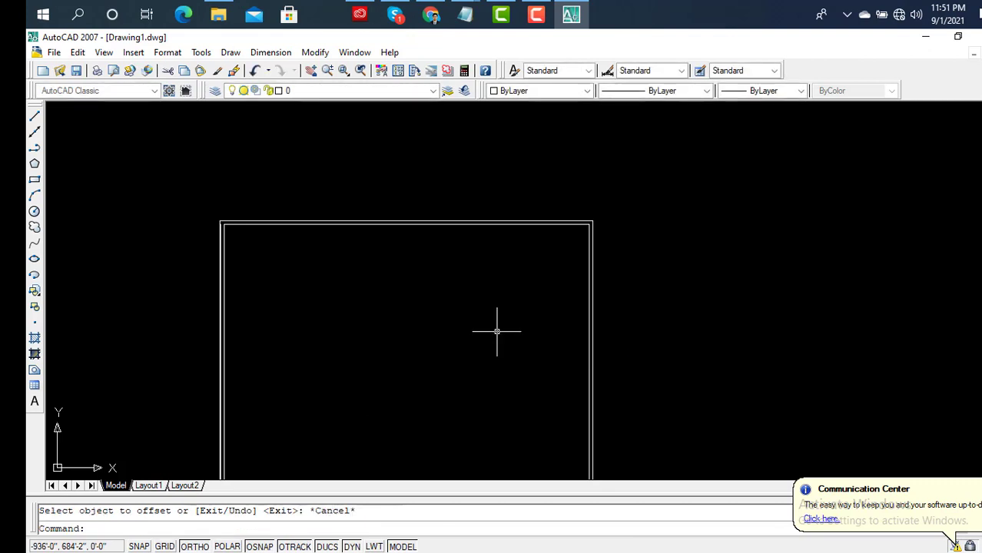
pyautogui.scroll(-2, 660, 318)
pyautogui.press('Return')
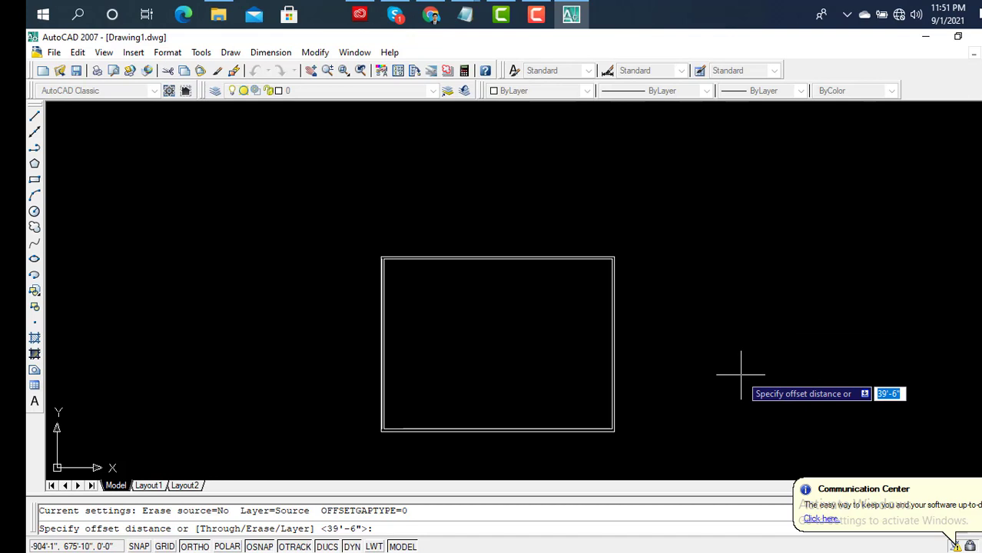
pyautogui.write('39.5')
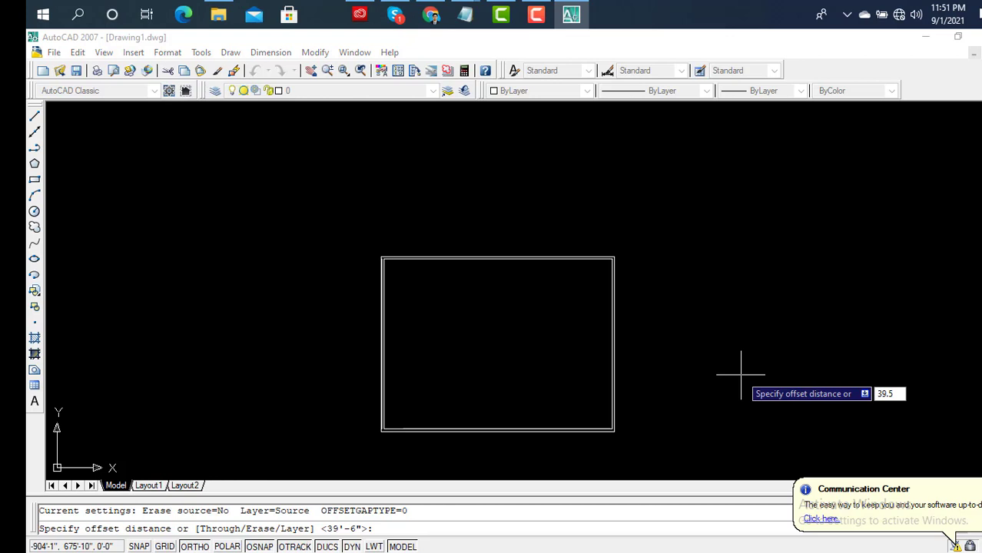
pyautogui.press('Return')
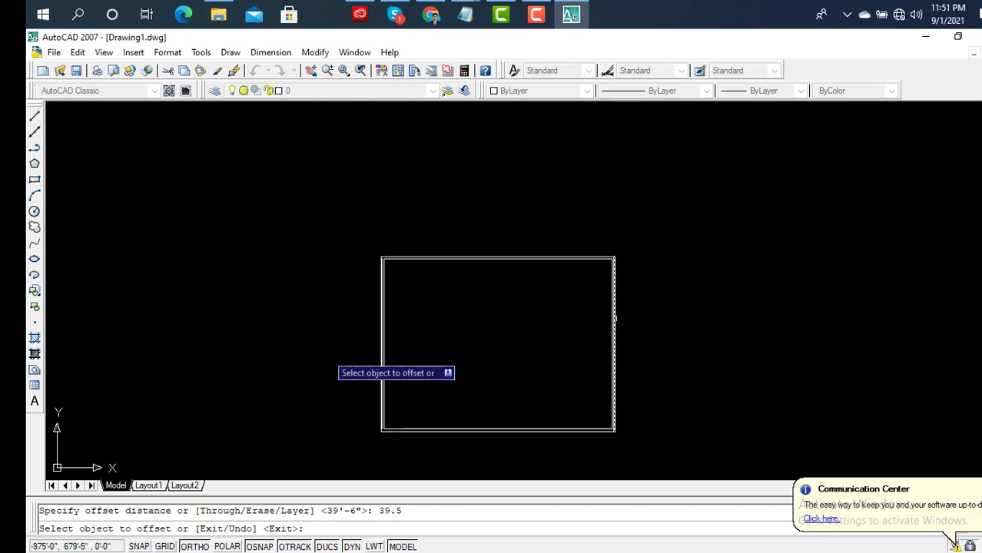
pyautogui.scroll(4, 375, 390)
pyautogui.click(381, 400)
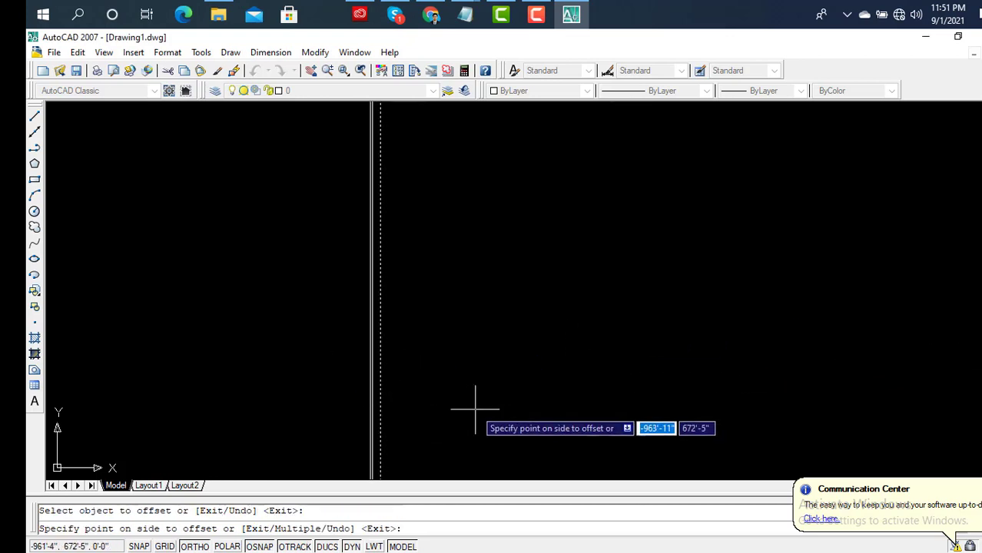
pyautogui.scroll(-2, 843, 394)
pyautogui.press('Escape')
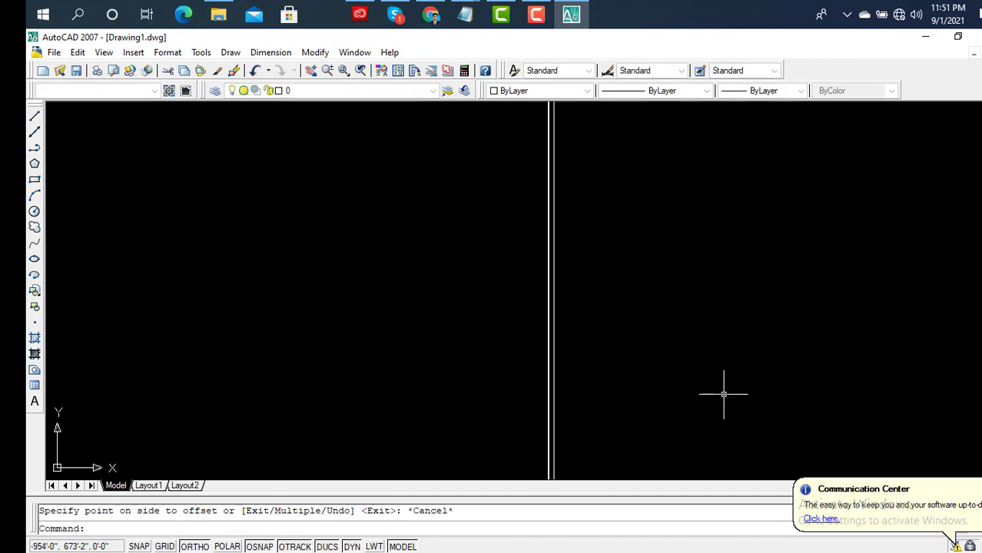
pyautogui.scroll(-3, 726, 393)
pyautogui.moveTo(660, 379); pyautogui.dragTo(345, 400, button='middle')
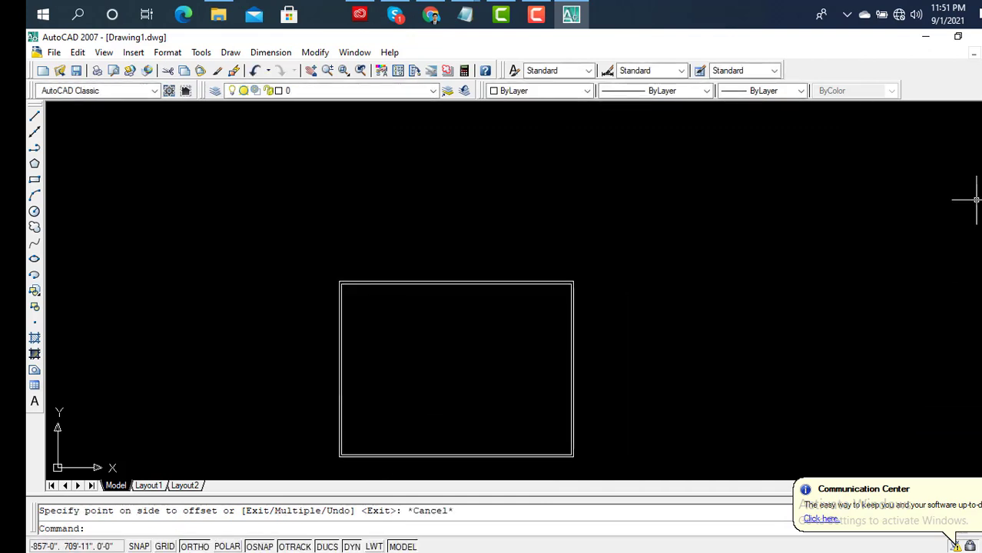
# Restart OFFSET with a 19.5' distance after cancelling a mistyped value.
pyautogui.press('Return')
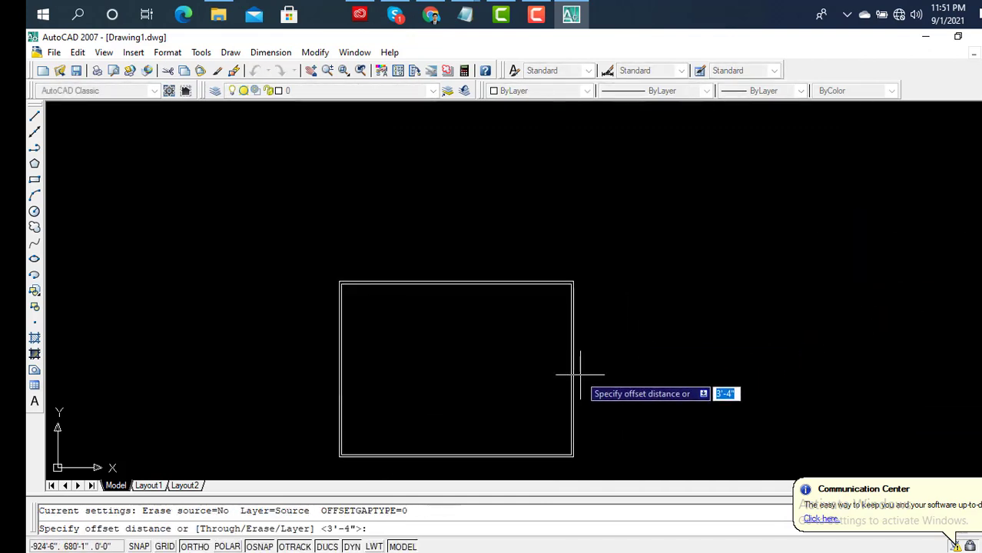
pyautogui.moveTo(598, 387); pyautogui.dragTo(623, 327, button='middle')
pyautogui.write('19.5191')
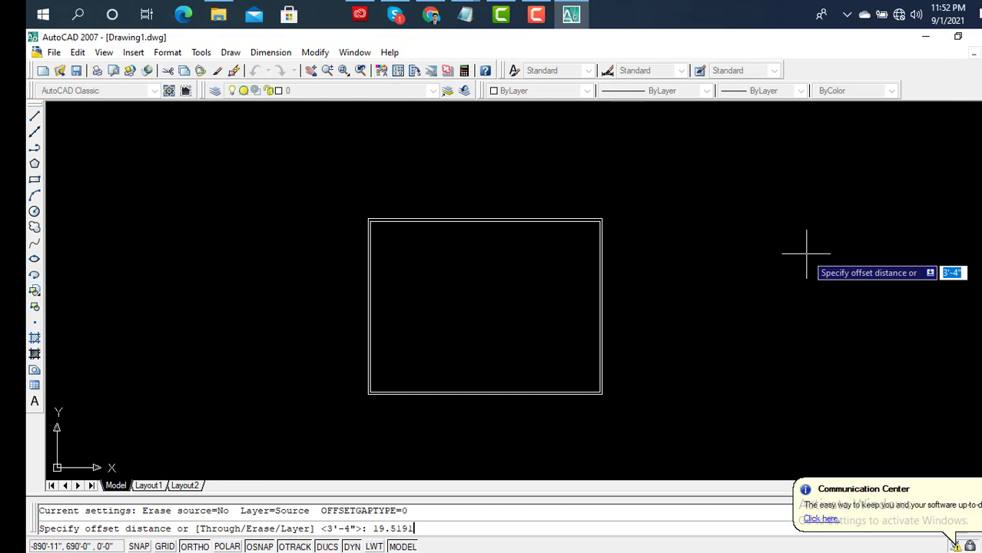
pyautogui.press('Escape')
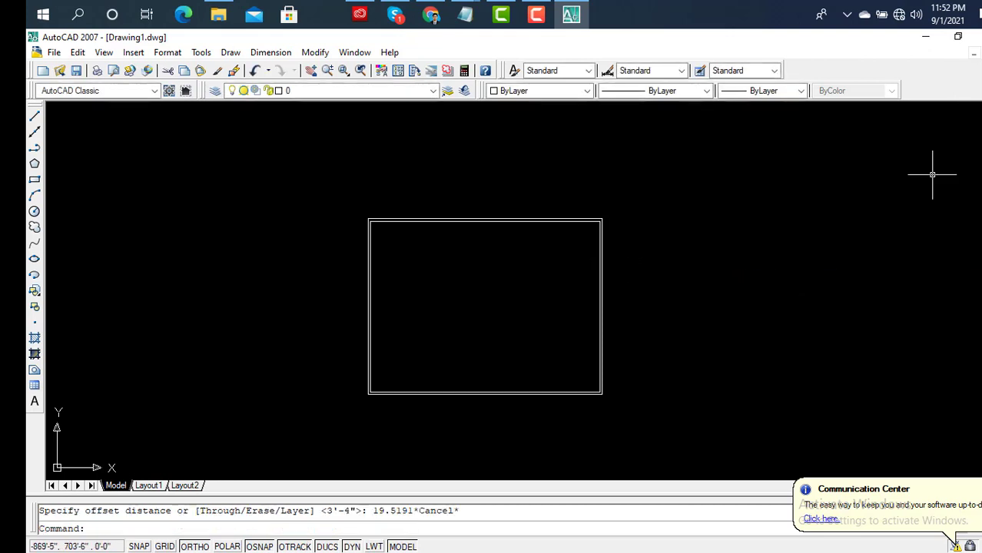
pyautogui.press('Return')
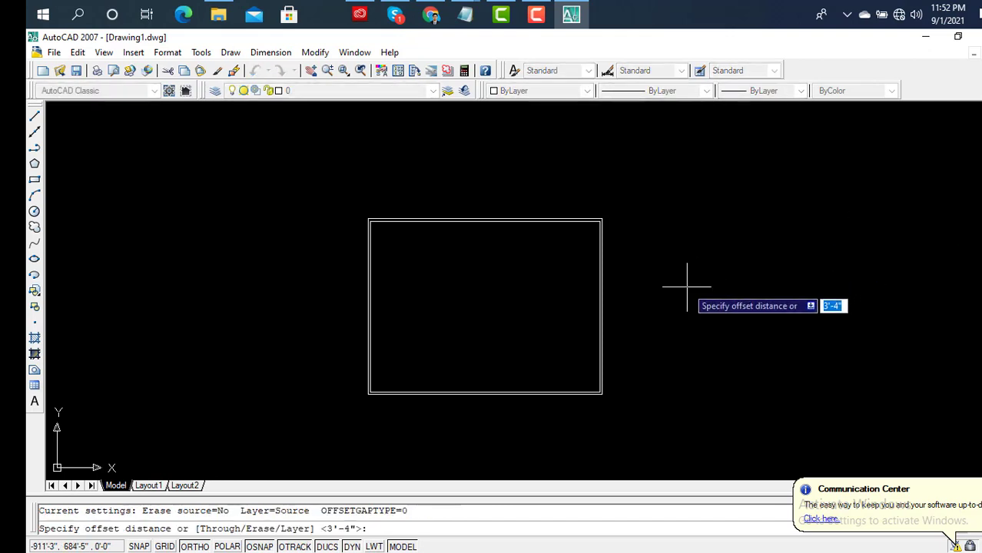
pyautogui.write('19.5')
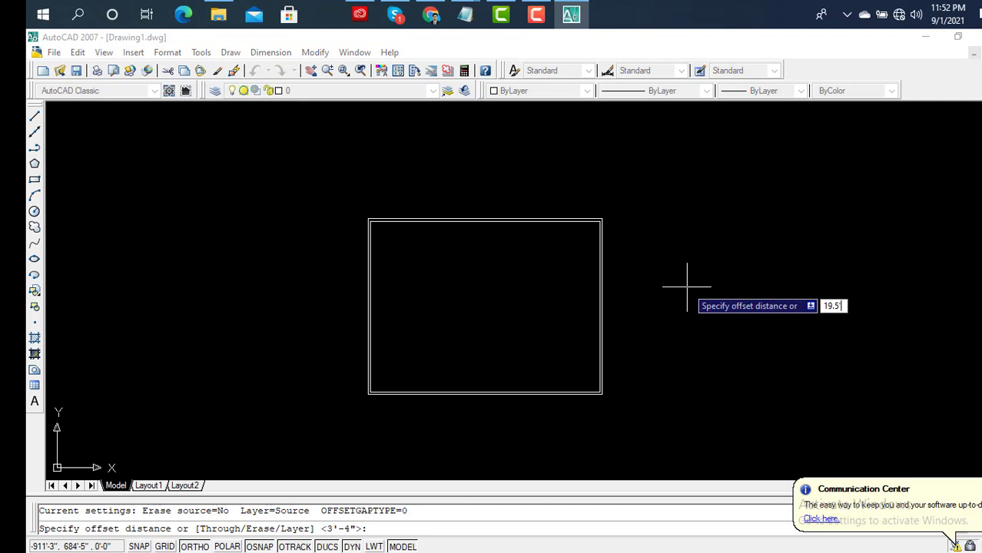
pyautogui.press('Return')
# Offset a side wall line into the rectangle to form the vertical divider.
pyautogui.scroll(3, 596, 375)
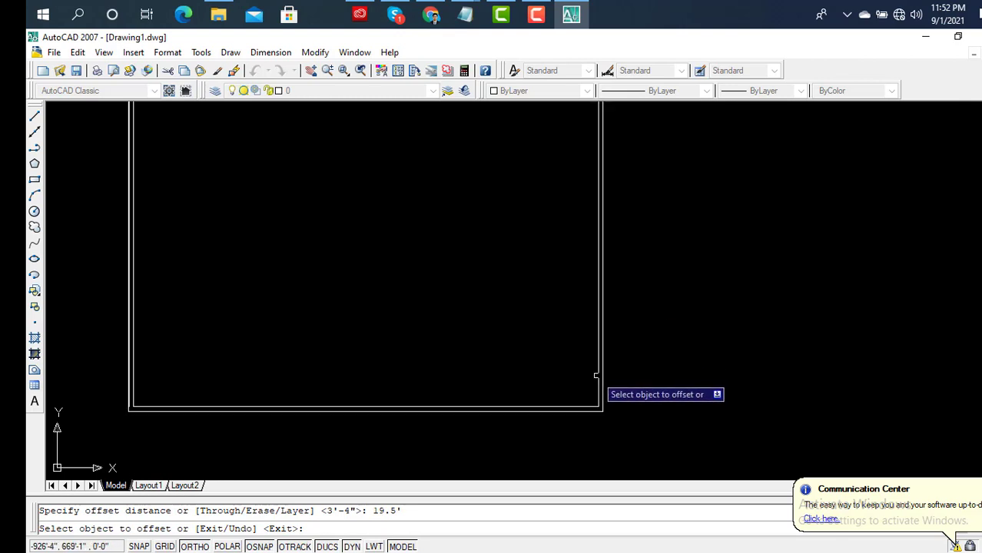
pyautogui.click(599, 381)
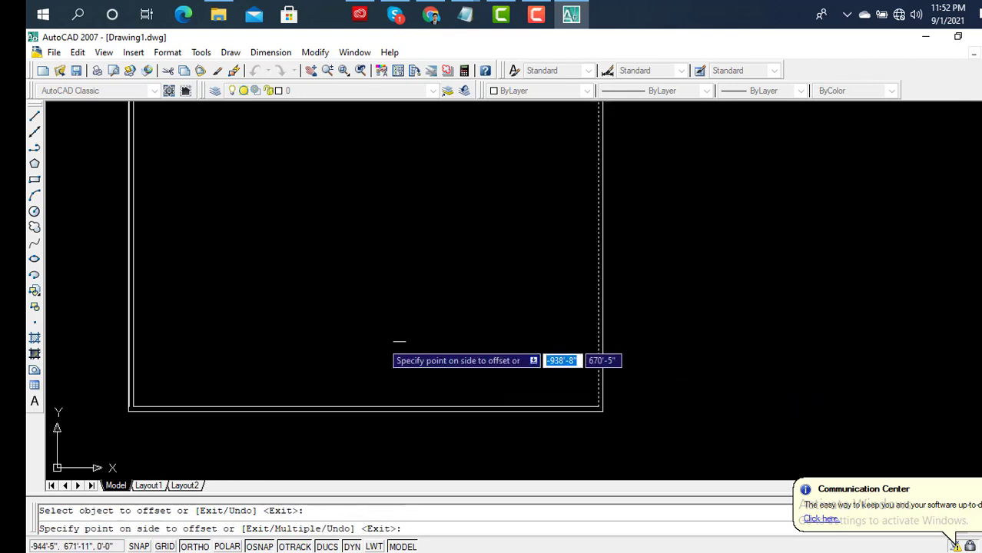
pyautogui.click(399, 341)
pyautogui.scroll(-4, 373, 392)
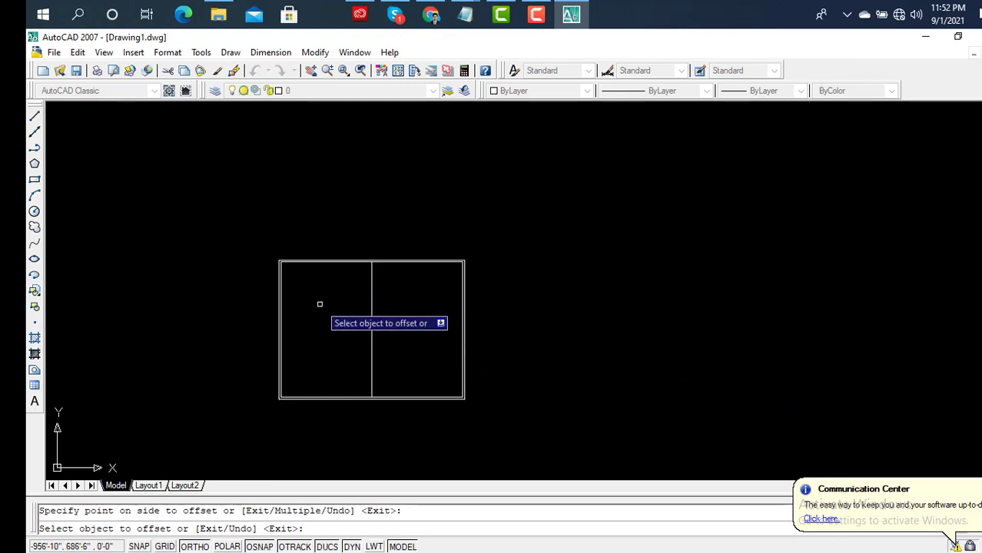
pyautogui.moveTo(320, 304); pyautogui.dragTo(457, 311, button='middle')
pyautogui.scroll(3, 462, 322)
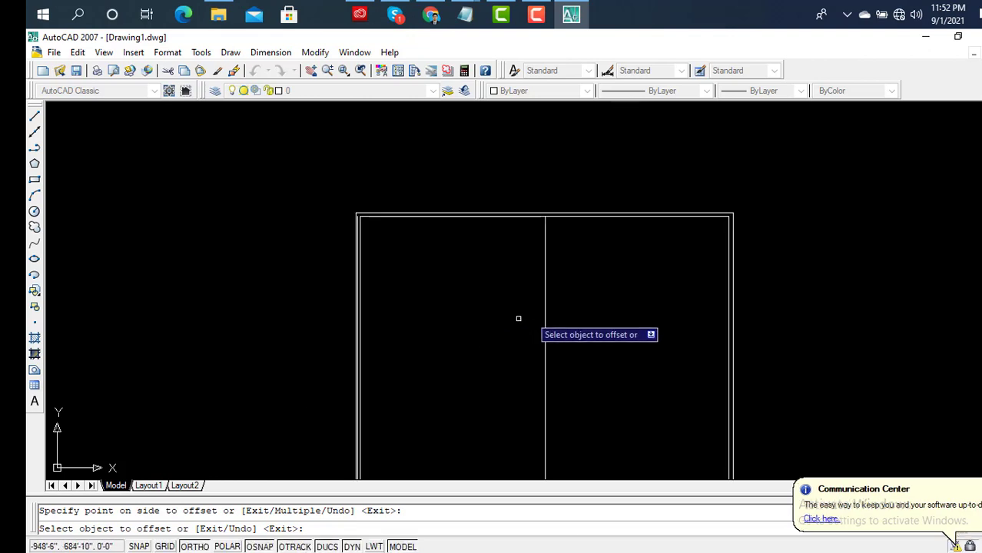
pyautogui.scroll(-2, 555, 314)
pyautogui.moveTo(550, 328); pyautogui.dragTo(539, 299, button='middle')
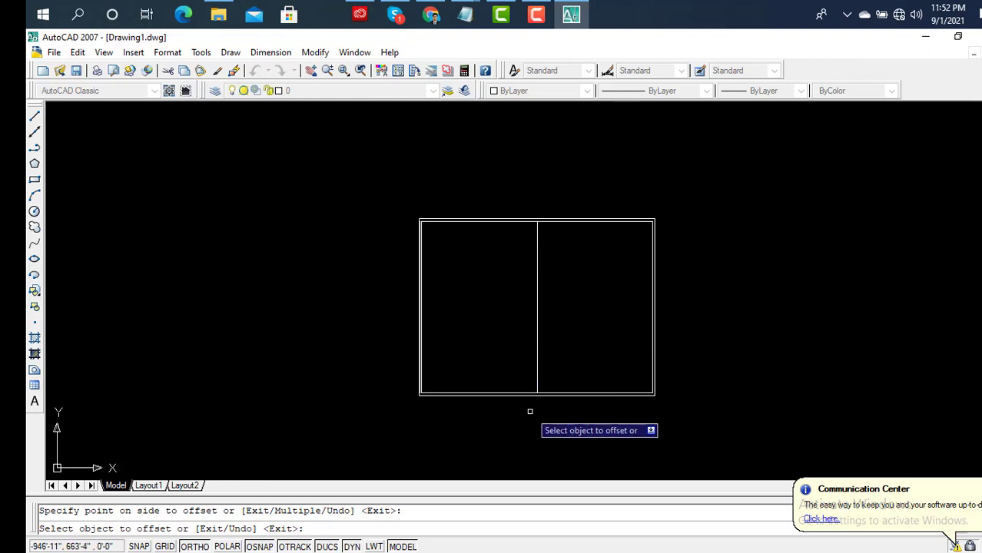
pyautogui.press('Return')
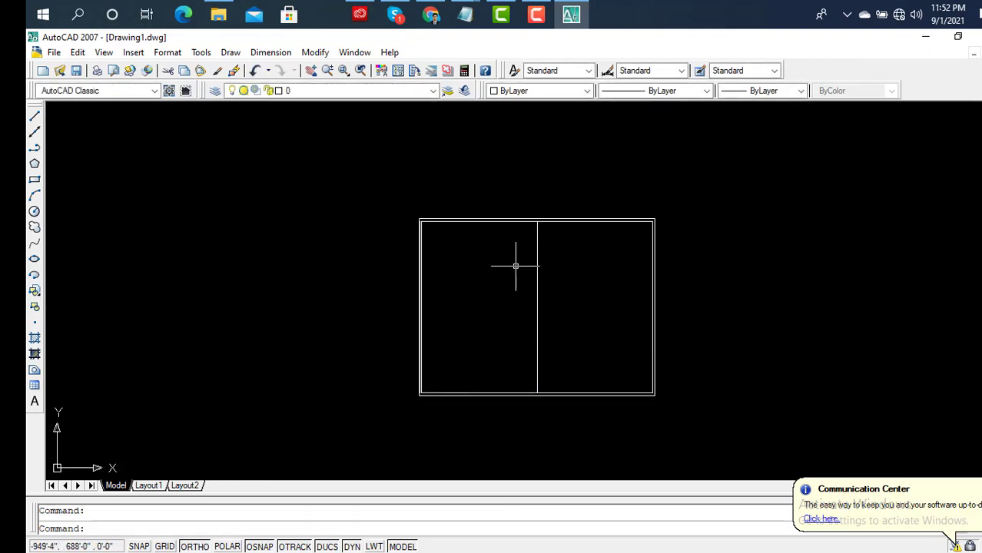
pyautogui.scroll(2, 329, 121)
pyautogui.scroll(2, 323, 111)
pyautogui.click(274, 53)
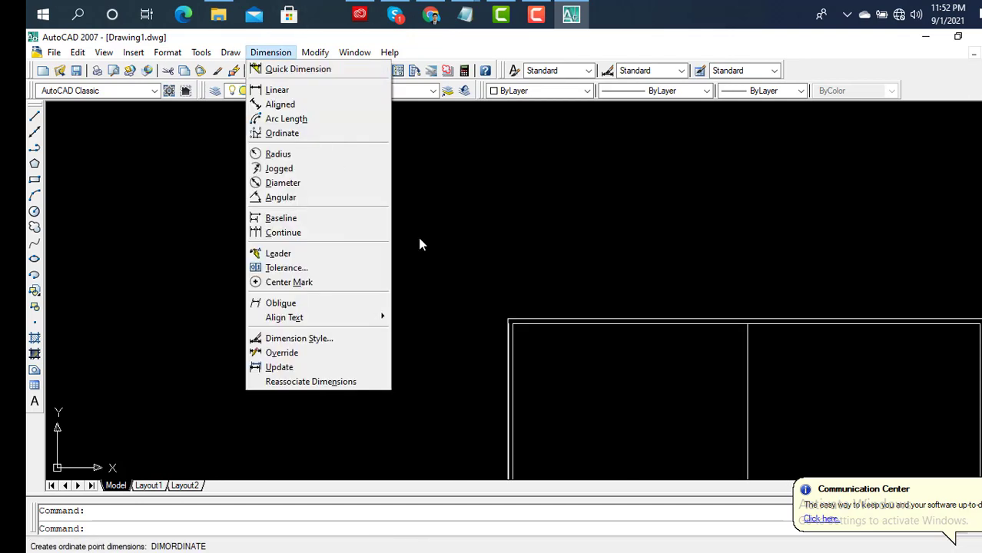
pyautogui.click(302, 92)
pyautogui.scroll(2, 504, 345)
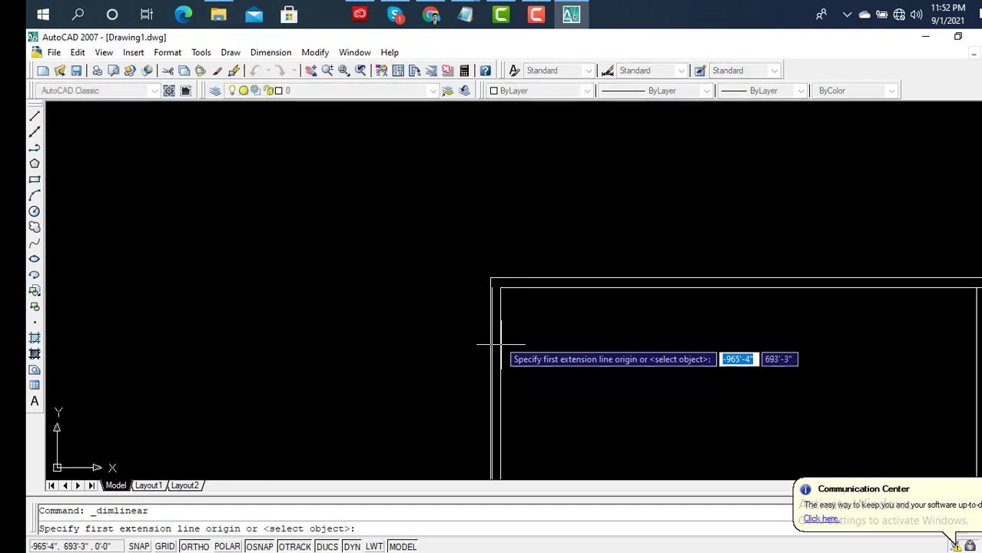
pyautogui.click(500, 288)
pyautogui.moveTo(633, 328)
pyautogui.mouseDown(button='middle')
pyautogui.moveTo(486, 332)
pyautogui.moveTo(287, 355)
pyautogui.mouseUp(button='middle')
pyautogui.scroll(-2, 635, 333)
pyautogui.scroll(3, 635, 330)
pyautogui.scroll(3, 634, 346)
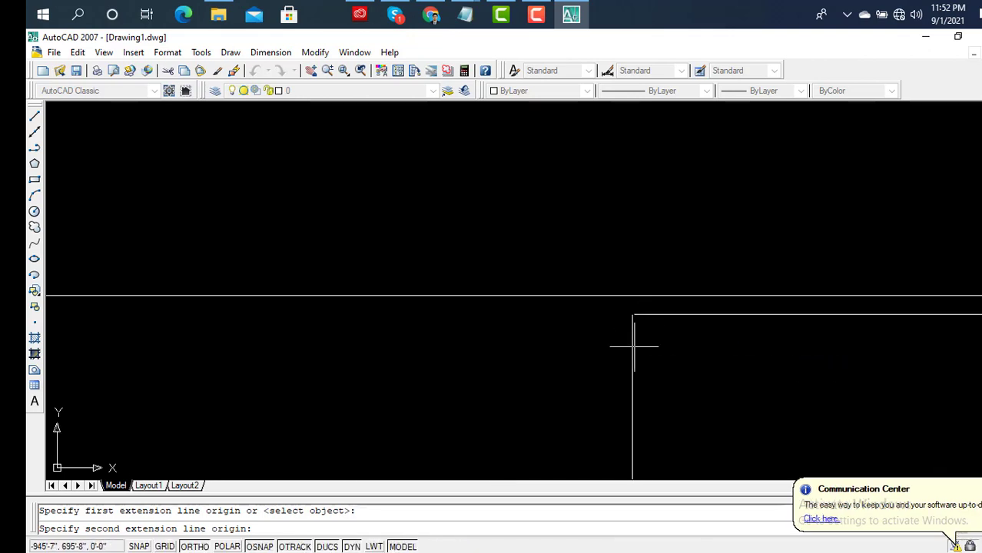
pyautogui.click(633, 315)
pyautogui.click(630, 244)
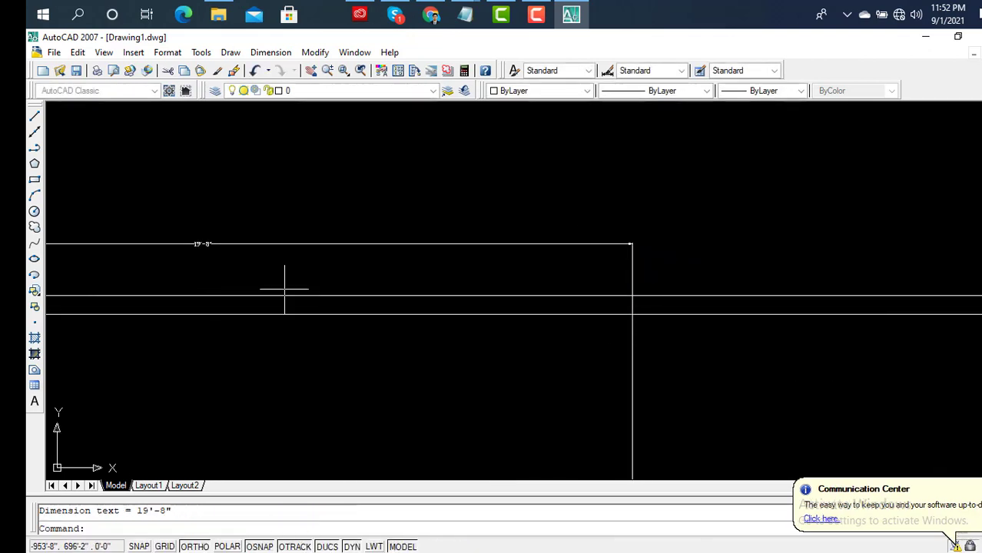
pyautogui.scroll(3, 211, 286)
pyautogui.scroll(-3, 175, 192)
pyautogui.moveTo(175, 195); pyautogui.dragTo(339, 188, button='middle')
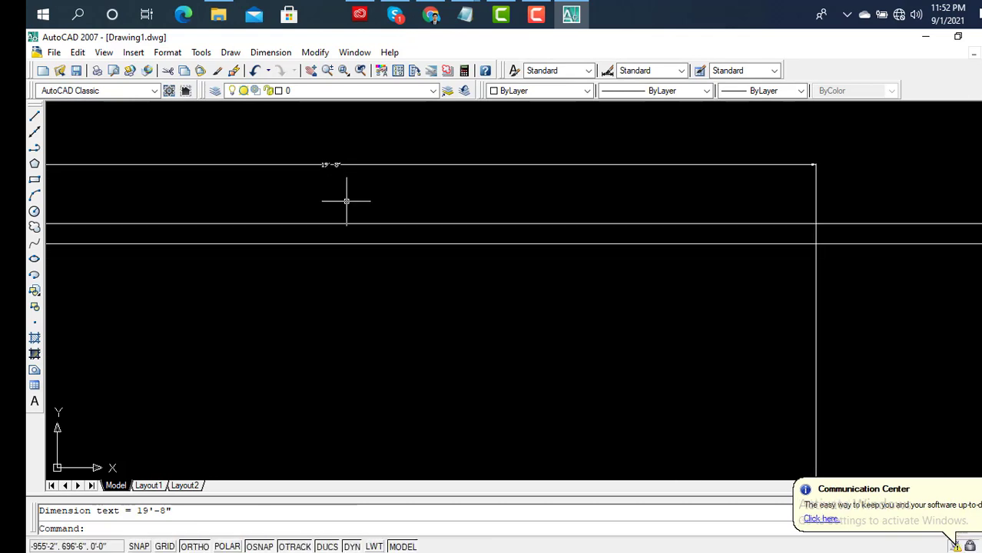
pyautogui.scroll(-2, 343, 201)
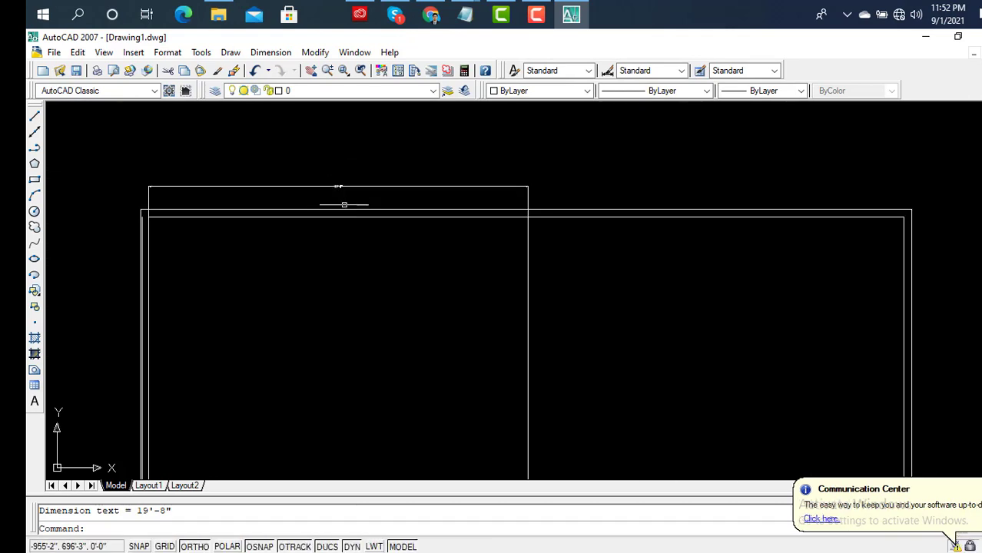
pyautogui.scroll(-1, 350, 231)
pyautogui.press('Escape')
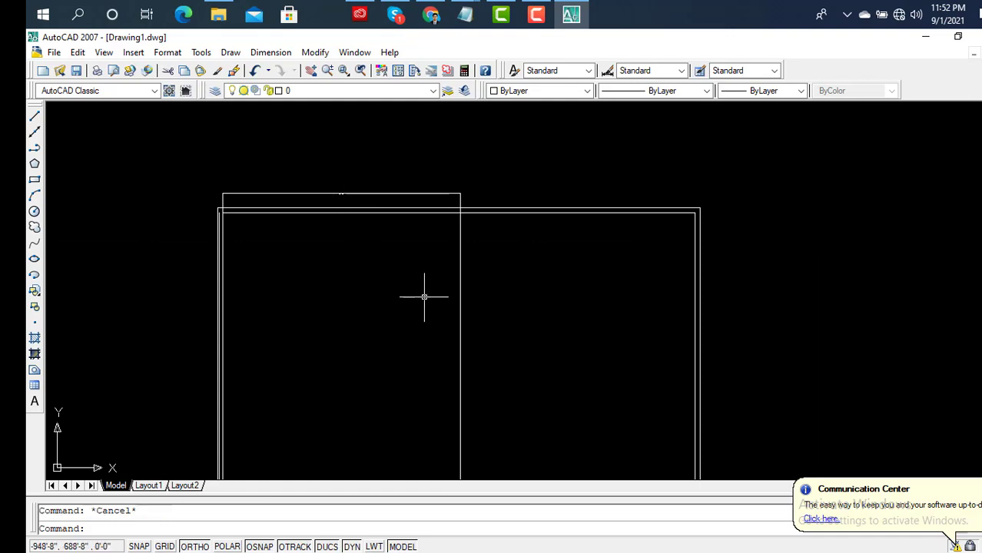
pyautogui.hotkey('ctrl', 'z')
pyautogui.hotkey('ctrl', 'z')
pyautogui.hotkey('ctrl', 'z')
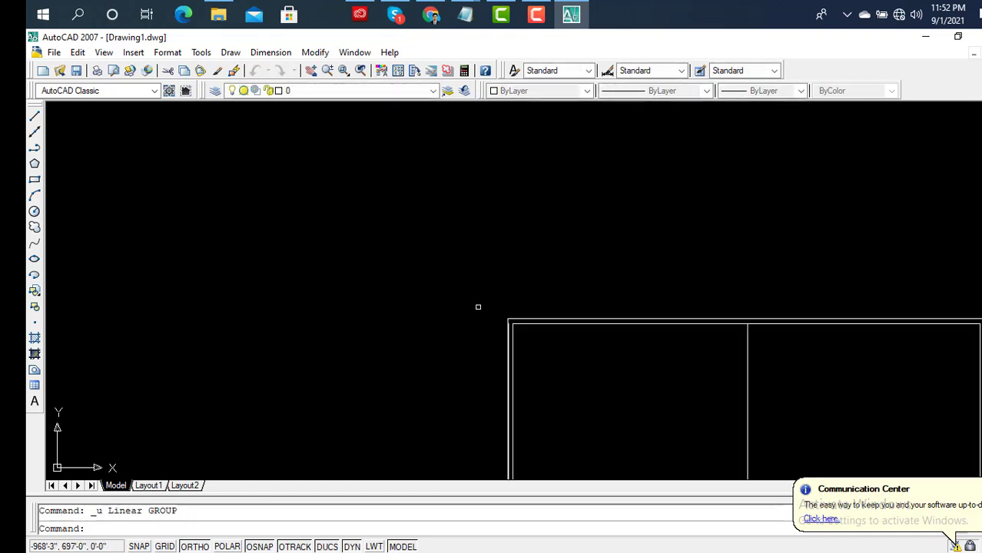
pyautogui.scroll(-1, 591, 292)
pyautogui.scroll(-1, 509, 268)
pyautogui.scroll(2, 561, 278)
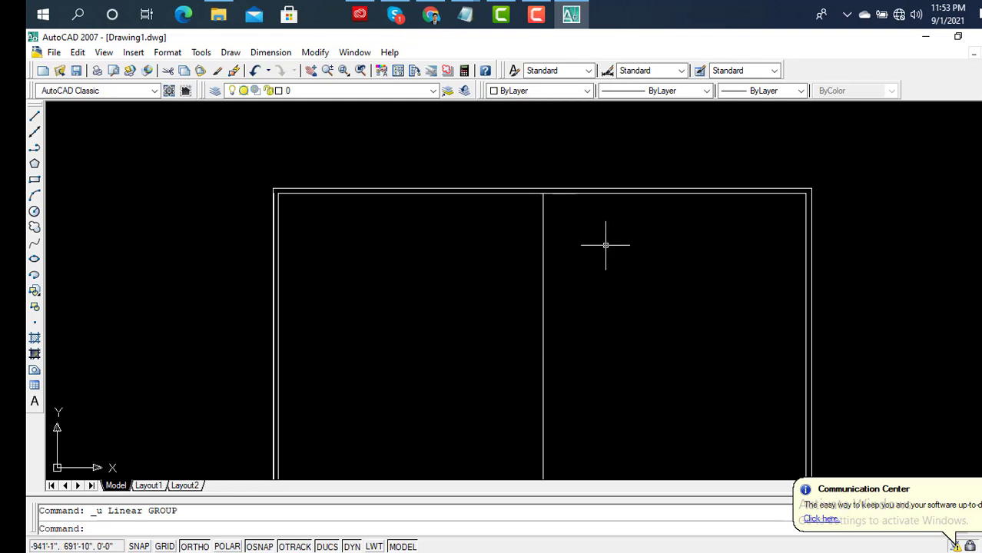
pyautogui.moveTo(594, 289); pyautogui.dragTo(572, 184, button='middle')
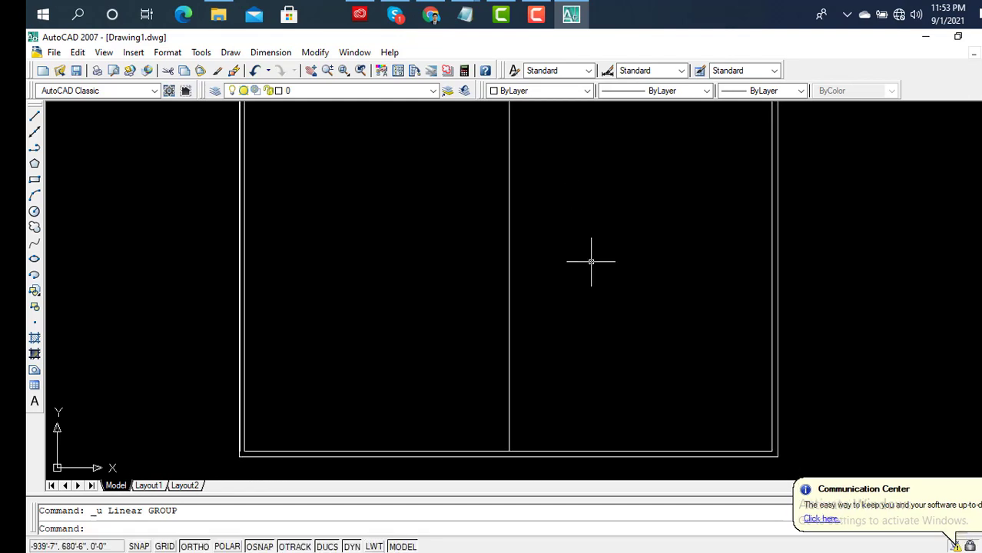
pyautogui.scroll(-3, 591, 261)
pyautogui.scroll(3, 563, 318)
pyautogui.scroll(2, 565, 313)
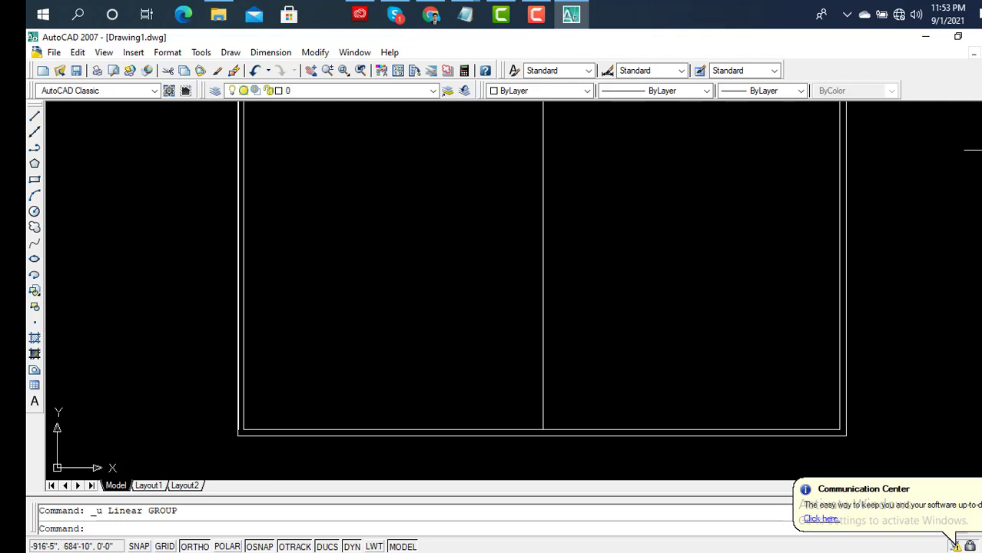
# Offset the vertical divider 5 inches to one side, making a double-line partition.
pyautogui.write('o')
pyautogui.press('Return')
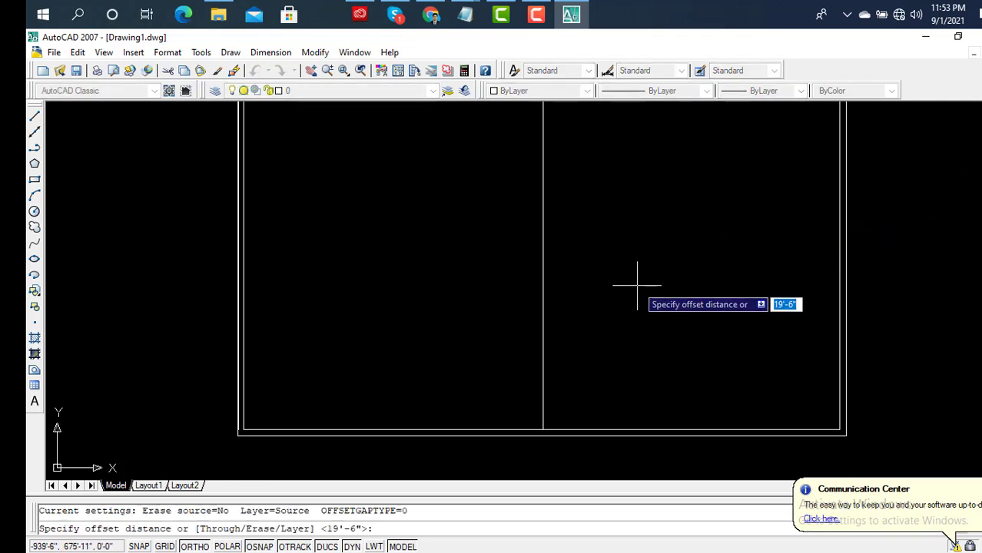
pyautogui.write('5')
pyautogui.press('Return')
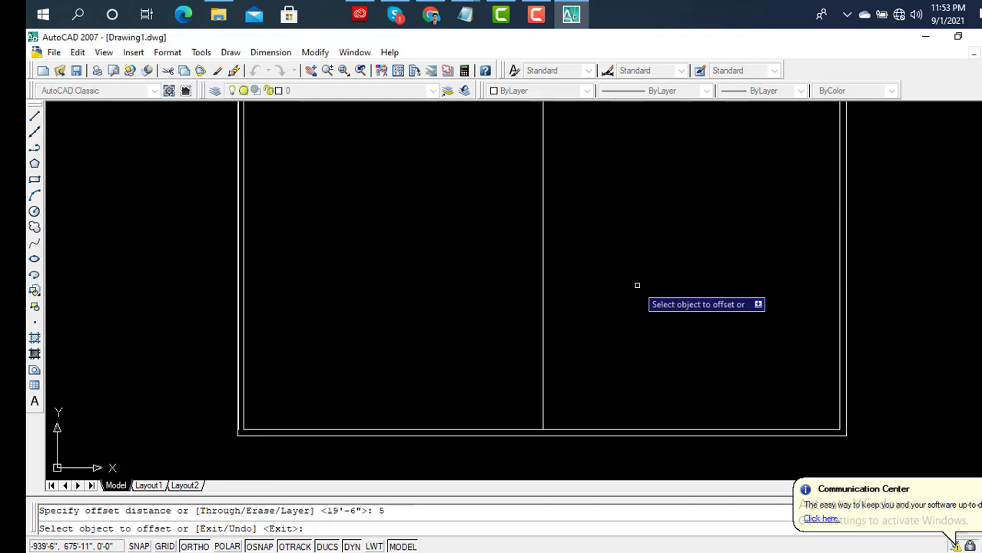
pyautogui.click(542, 344)
pyautogui.click(499, 351)
pyautogui.scroll(-4, 580, 368)
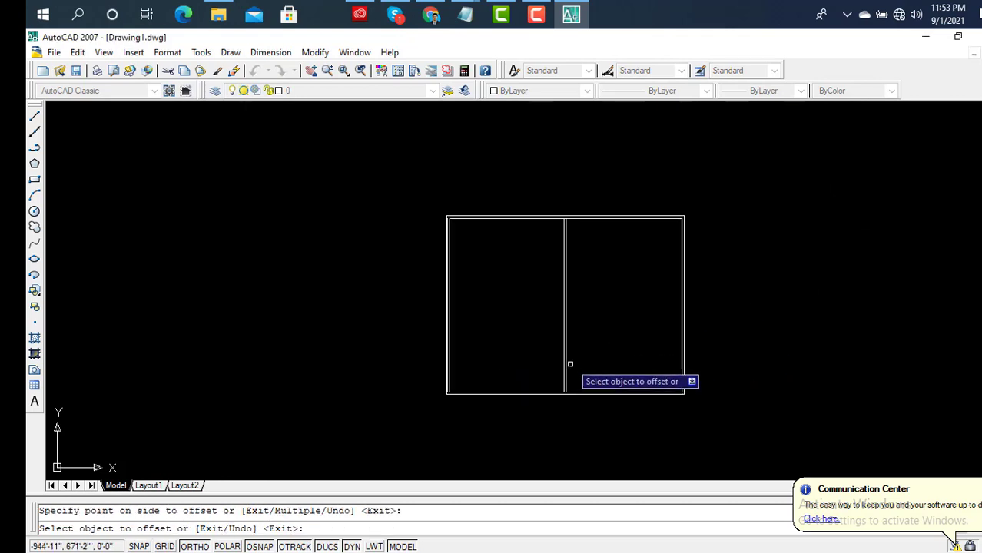
pyautogui.scroll(2, 509, 292)
pyautogui.scroll(3, 508, 289)
pyautogui.scroll(-2, 509, 290)
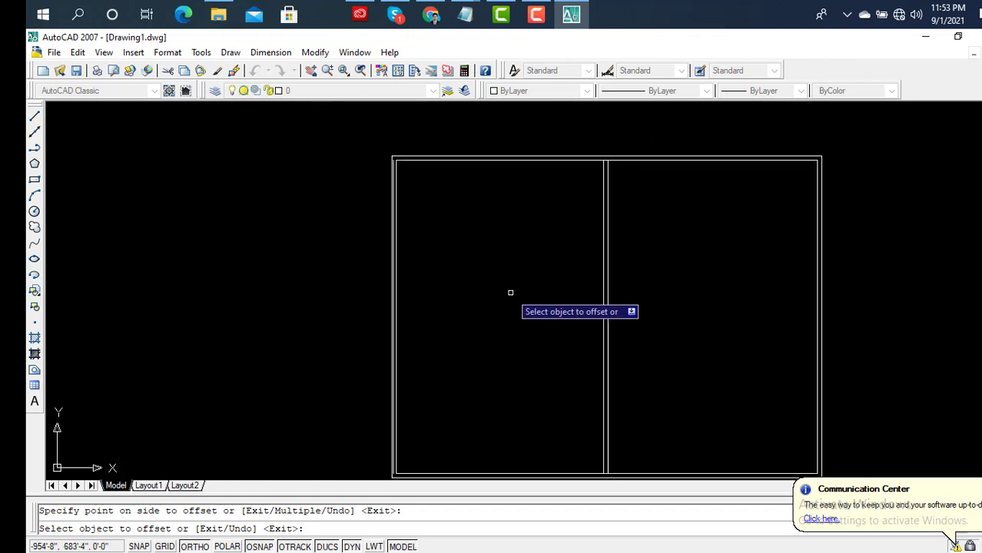
pyautogui.scroll(-4, 533, 329)
pyautogui.moveTo(533, 329); pyautogui.dragTo(529, 292, button='middle')
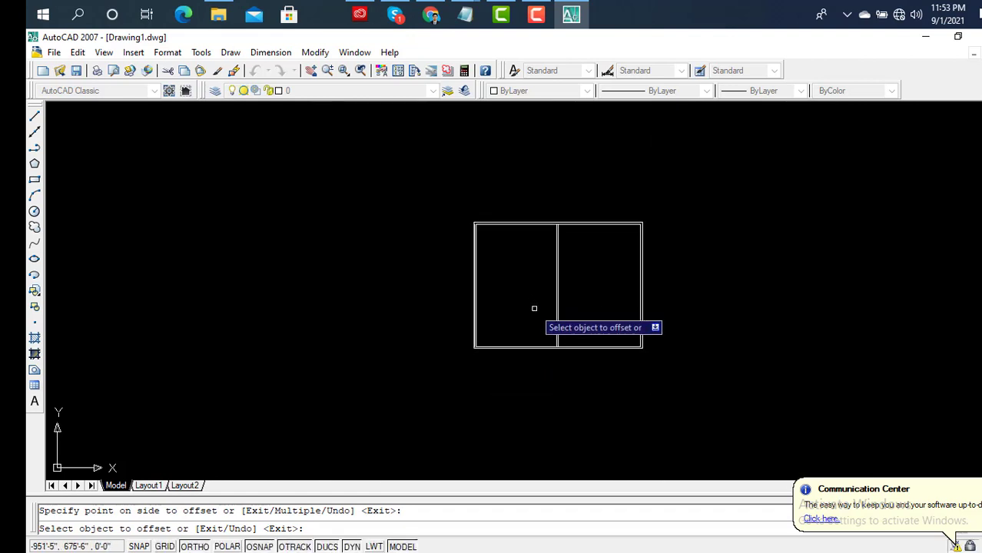
pyautogui.scroll(3, 509, 308)
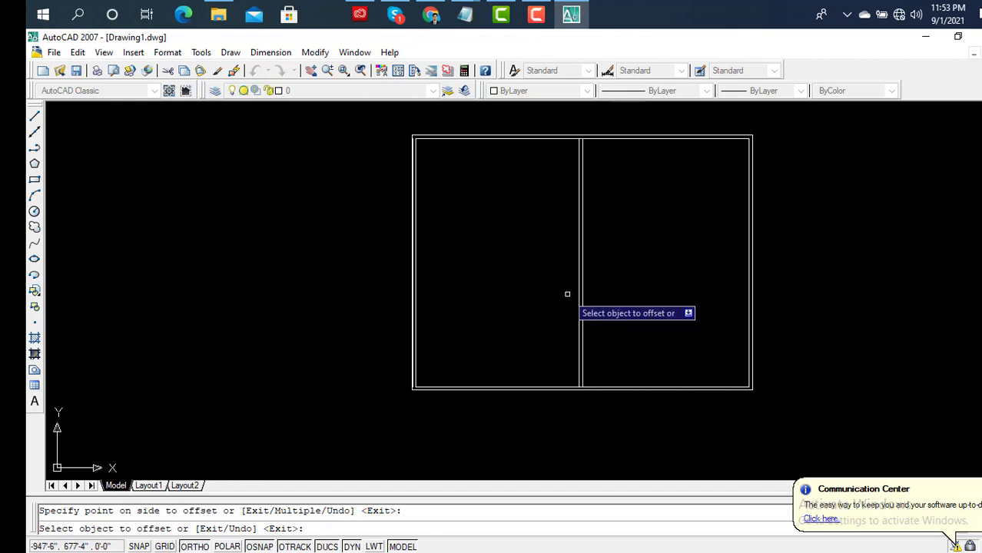
pyautogui.press('Escape')
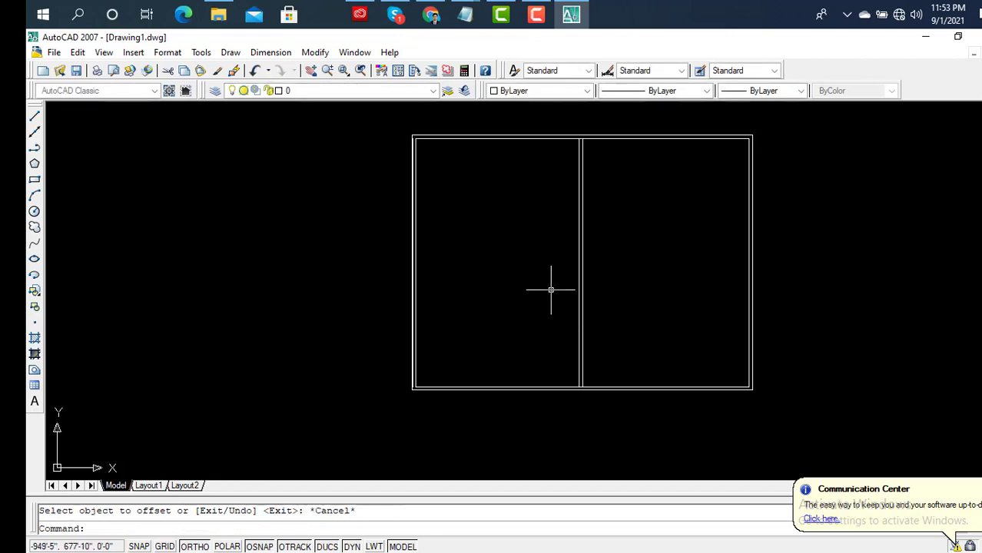
# Offset the bottom inner wall line 10' upward as a new horizontal wall line.
pyautogui.press('Return')
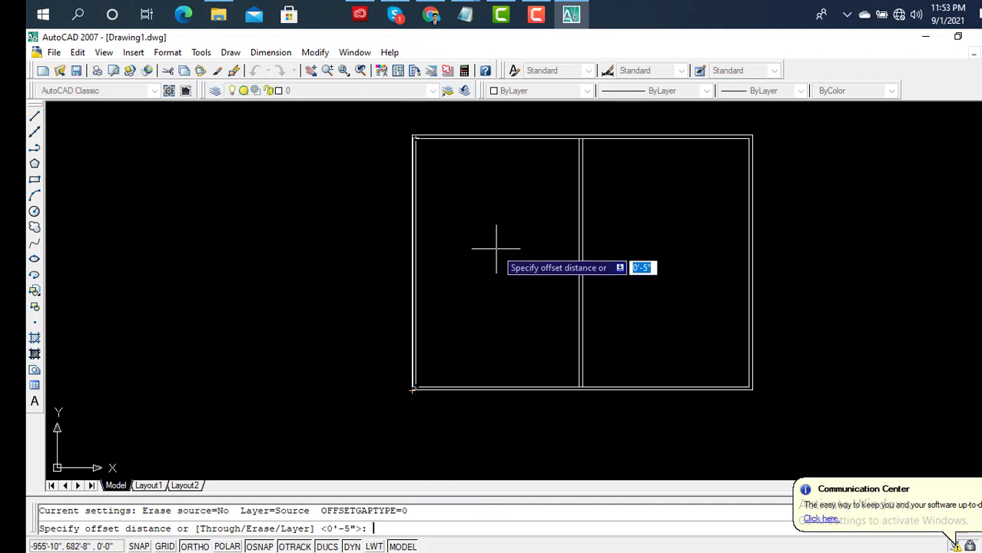
pyautogui.write('10')
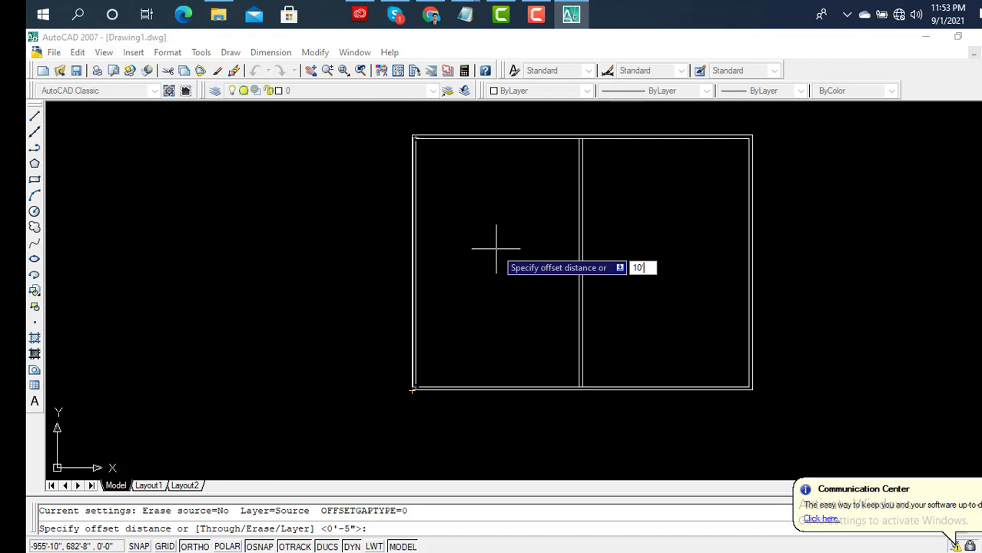
pyautogui.press('Return')
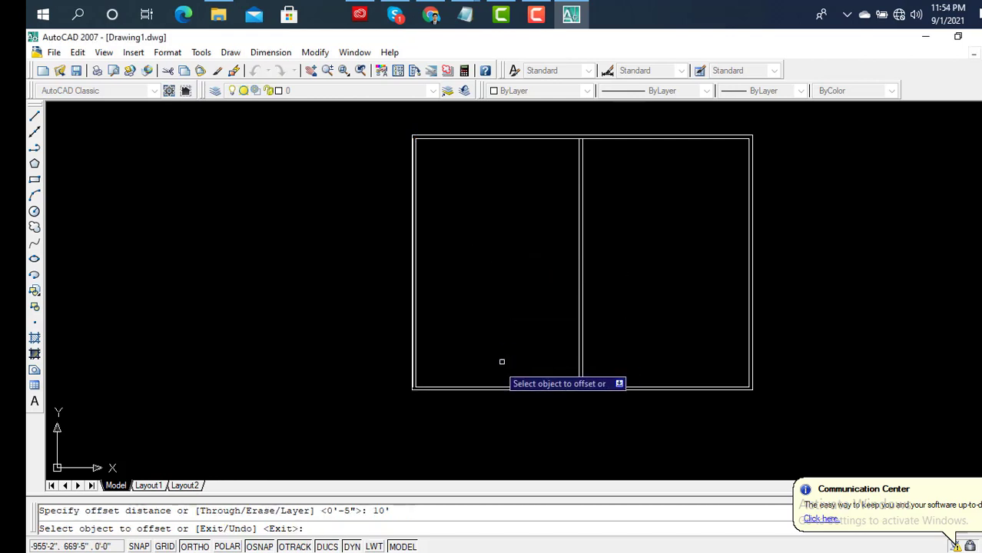
pyautogui.scroll(2, 500, 391)
pyautogui.click(500, 391)
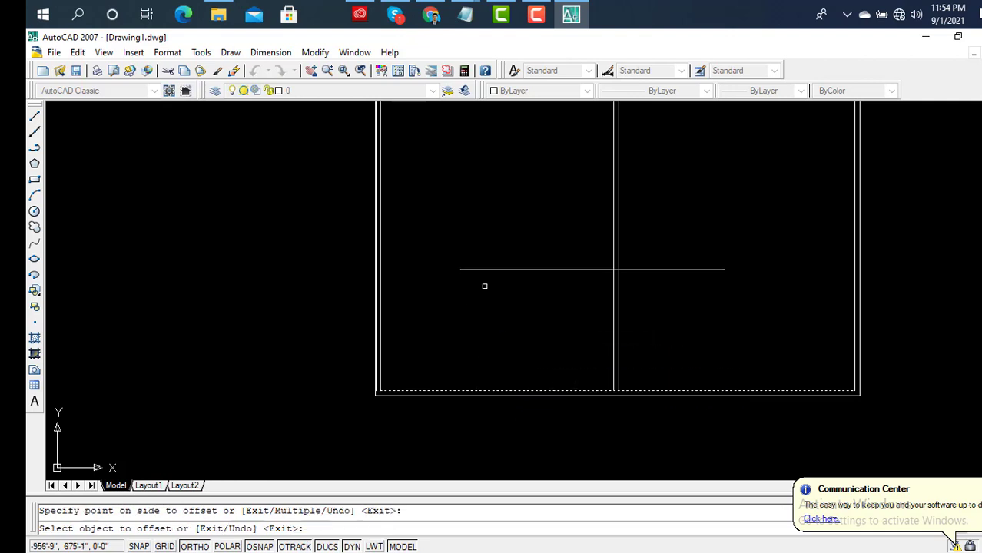
pyautogui.press('Return')
# Offset the new horizontal line by 5 inches to double the wall.
pyautogui.press('Return')
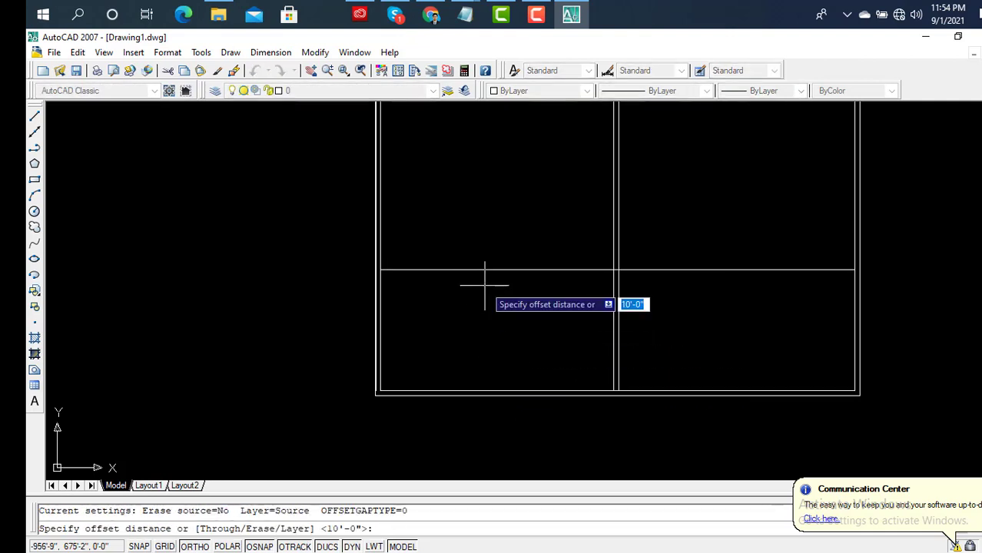
pyautogui.write('5')
pyautogui.press('Return')
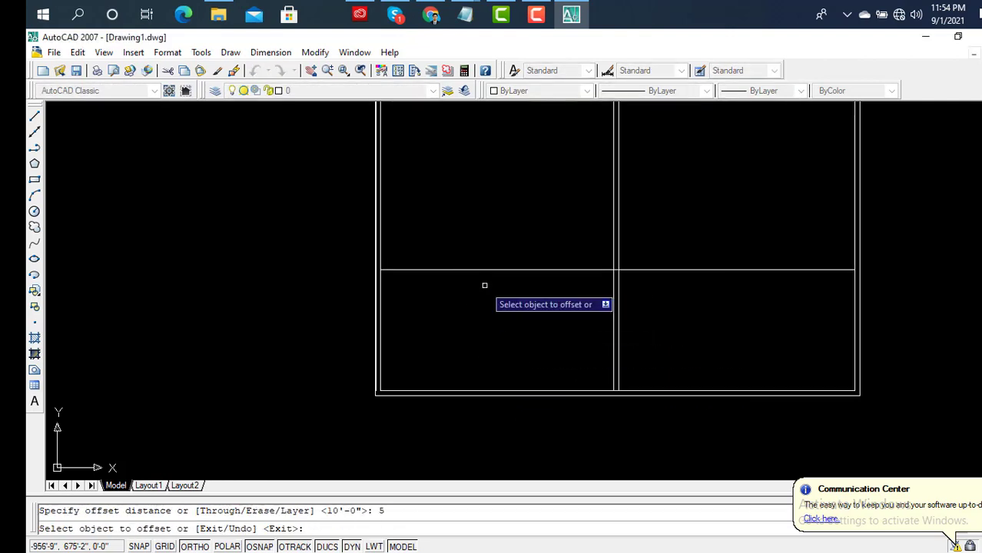
pyautogui.click(504, 270)
pyautogui.scroll(-2, 527, 209)
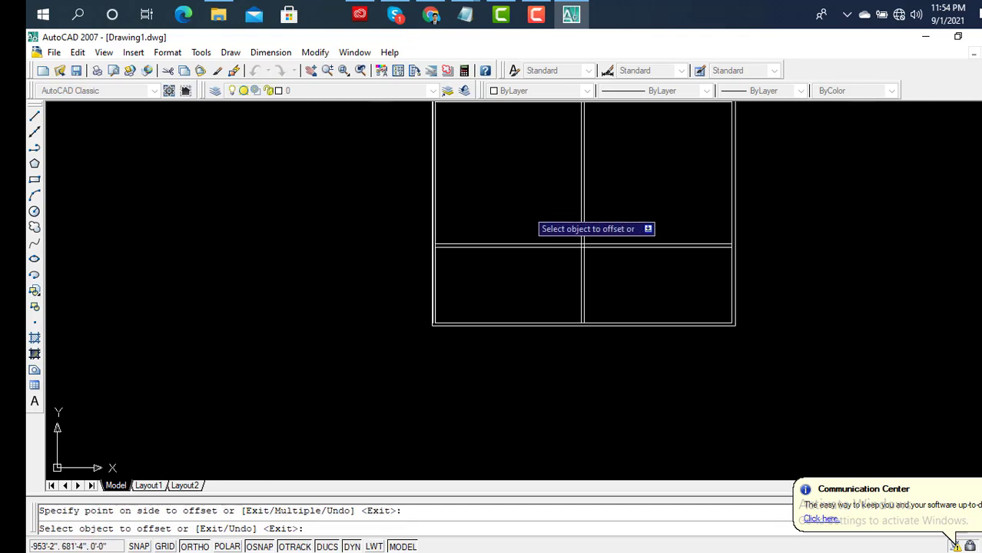
pyautogui.moveTo(526, 209); pyautogui.dragTo(543, 347, button='middle')
pyautogui.scroll(2, 530, 322)
pyautogui.scroll(3, 513, 292)
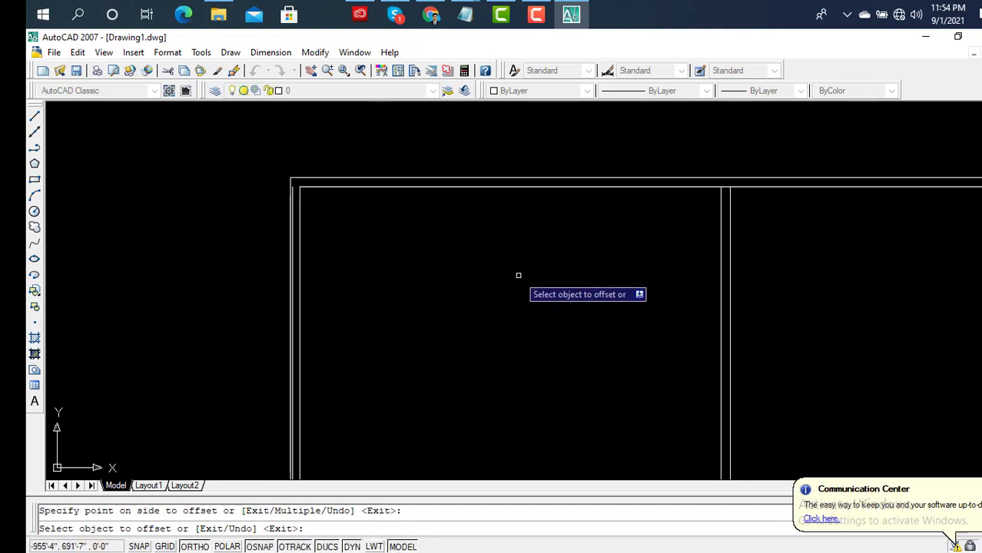
# Offset a new horizontal line 10' below the top inner wall line.
pyautogui.press('Return')
pyautogui.press('Return')
pyautogui.write("10'")
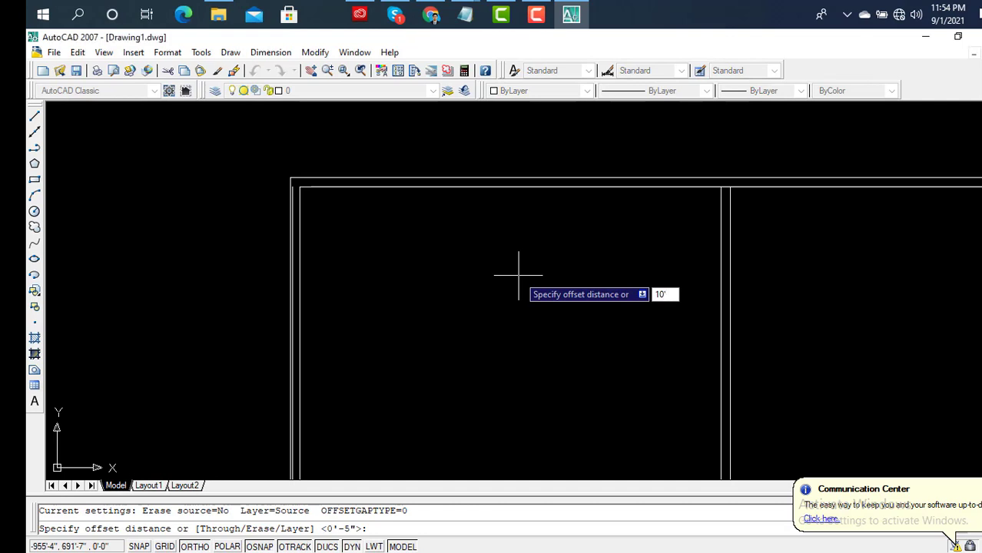
pyautogui.press('Return')
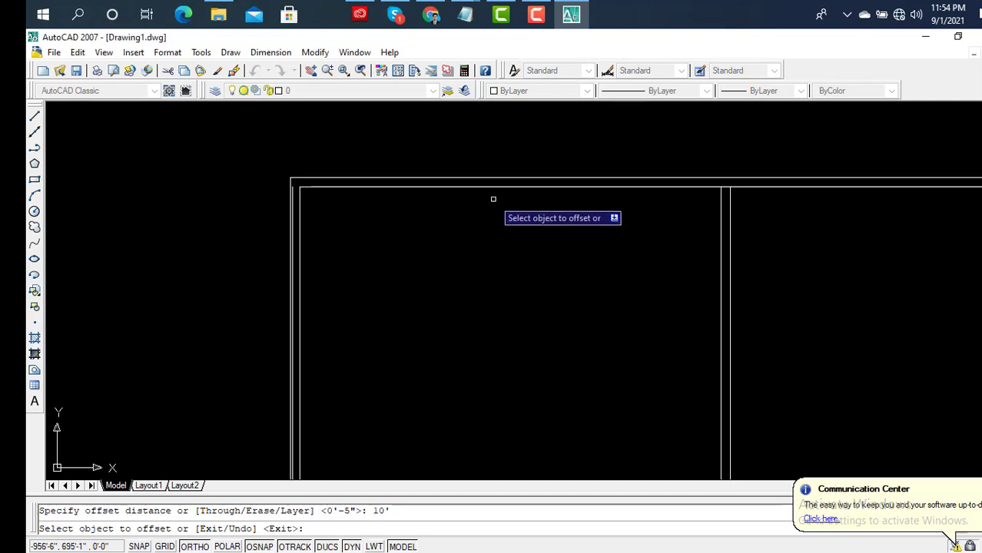
pyautogui.click(502, 222)
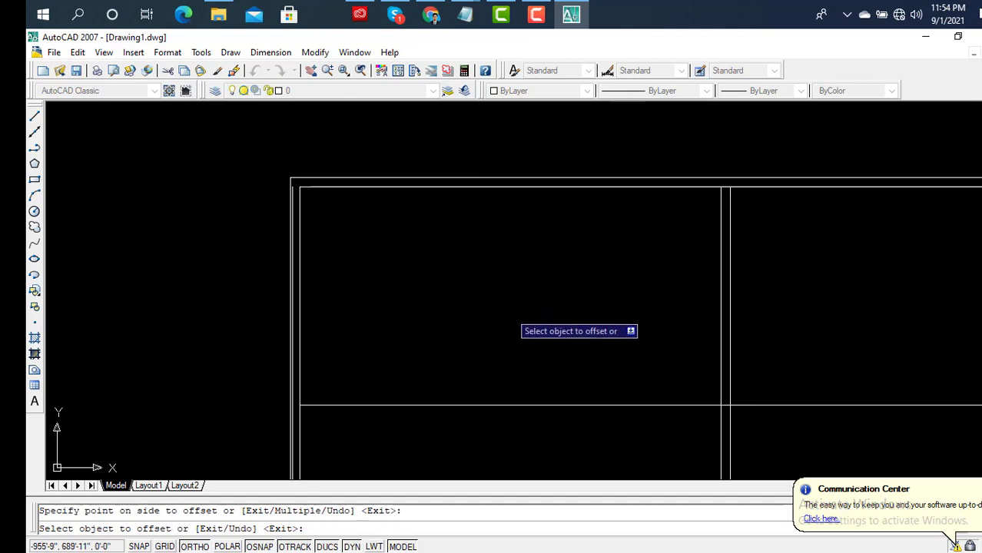
pyautogui.scroll(-5, 511, 314)
pyautogui.moveTo(511, 314)
pyautogui.mouseDown(button='middle')
pyautogui.moveTo(484, 235)
pyautogui.moveTo(467, 235)
pyautogui.mouseUp(button='middle')
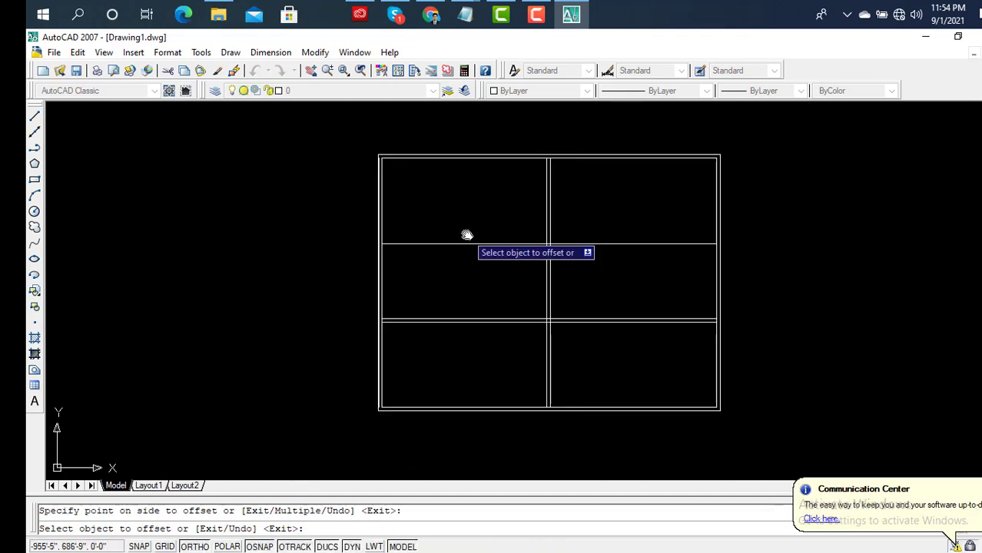
# Double the new 10' line with a 5-inch parallel copy just below it.
pyautogui.write('5')
pyautogui.press('Return')
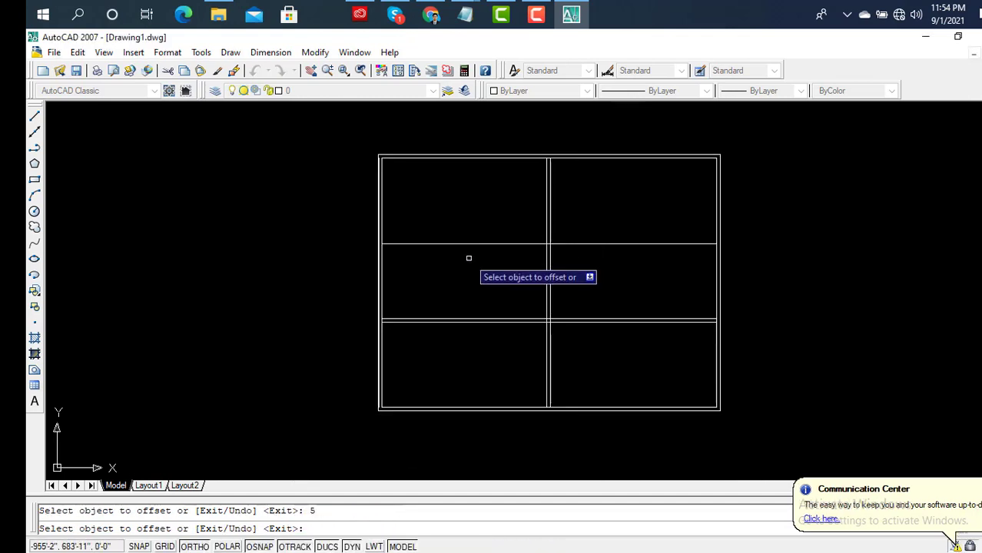
pyautogui.click(473, 243)
pyautogui.click(471, 270)
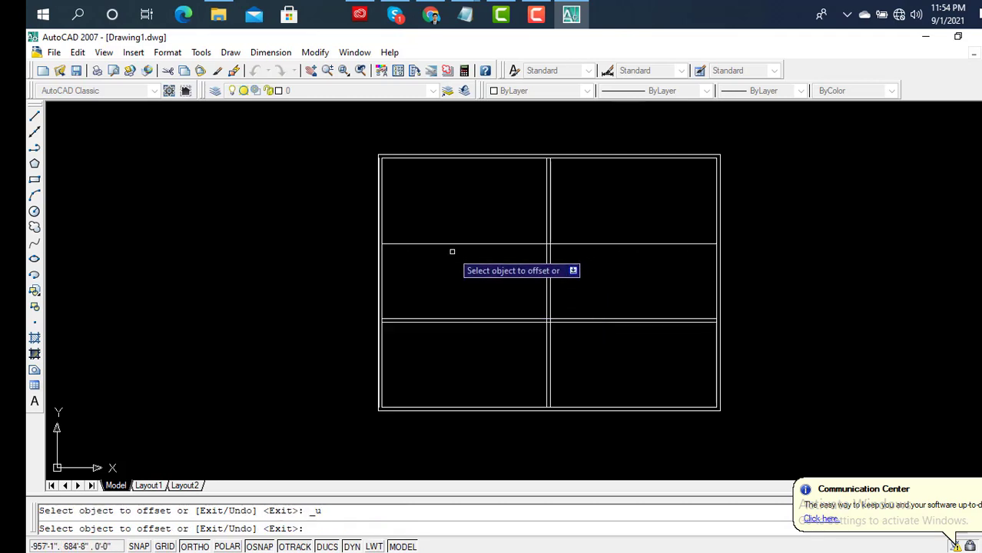
pyautogui.press('Return')
pyautogui.press('Return')
pyautogui.write('5')
pyautogui.press('Return')
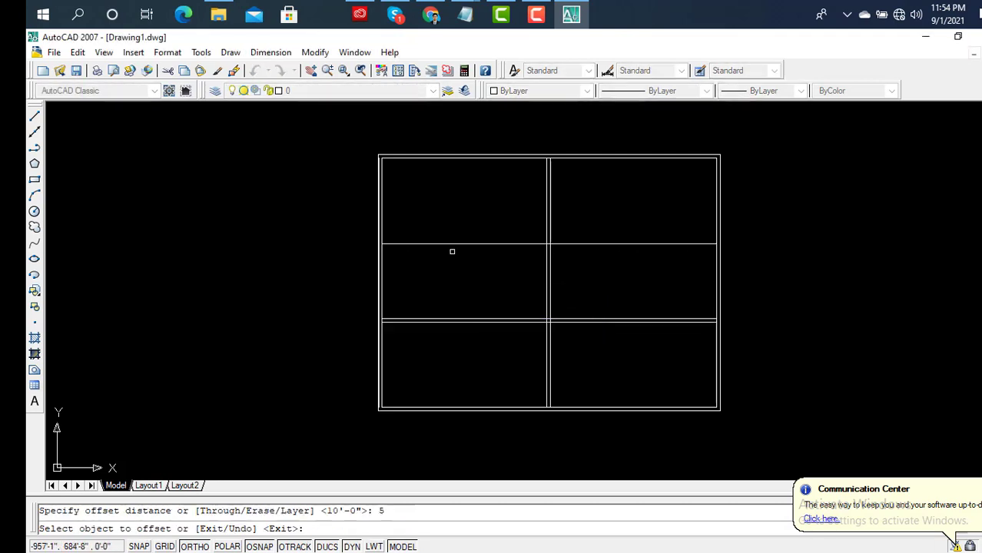
pyautogui.click(460, 243)
pyautogui.click(469, 266)
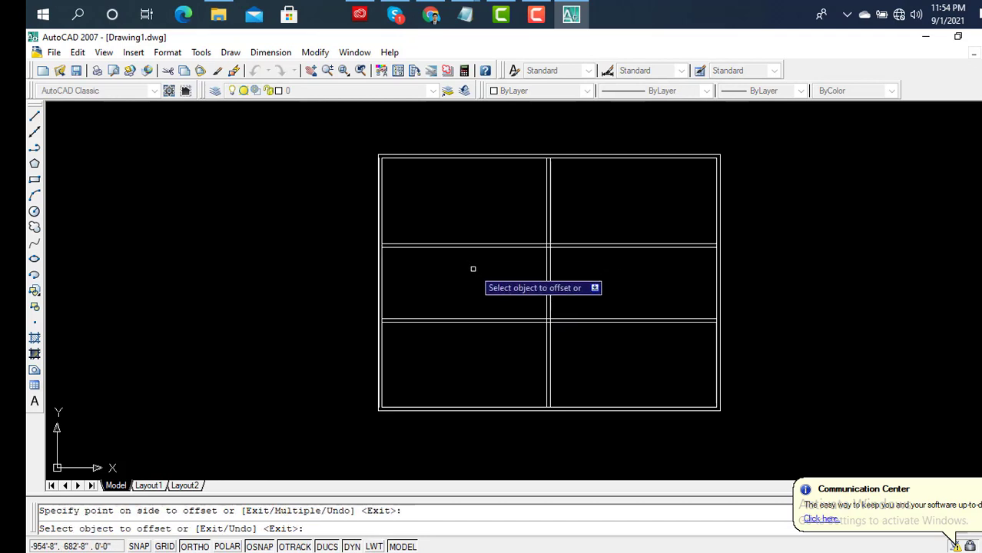
pyautogui.scroll(1, 465, 238)
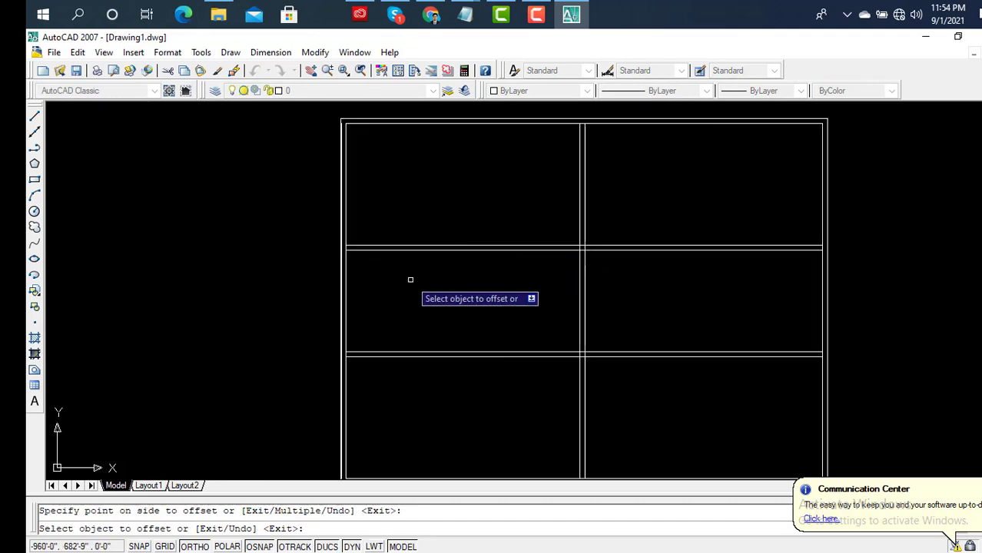
pyautogui.scroll(-3, 430, 295)
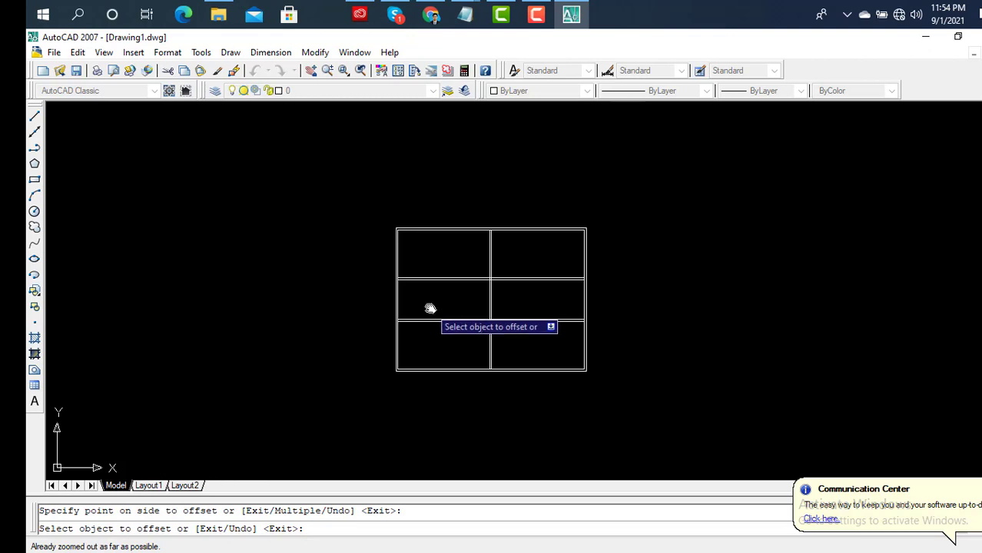
pyautogui.moveTo(429, 306); pyautogui.dragTo(432, 297, button='middle')
pyautogui.scroll(1, 433, 292)
pyautogui.scroll(1, 433, 282)
pyautogui.scroll(1, 432, 276)
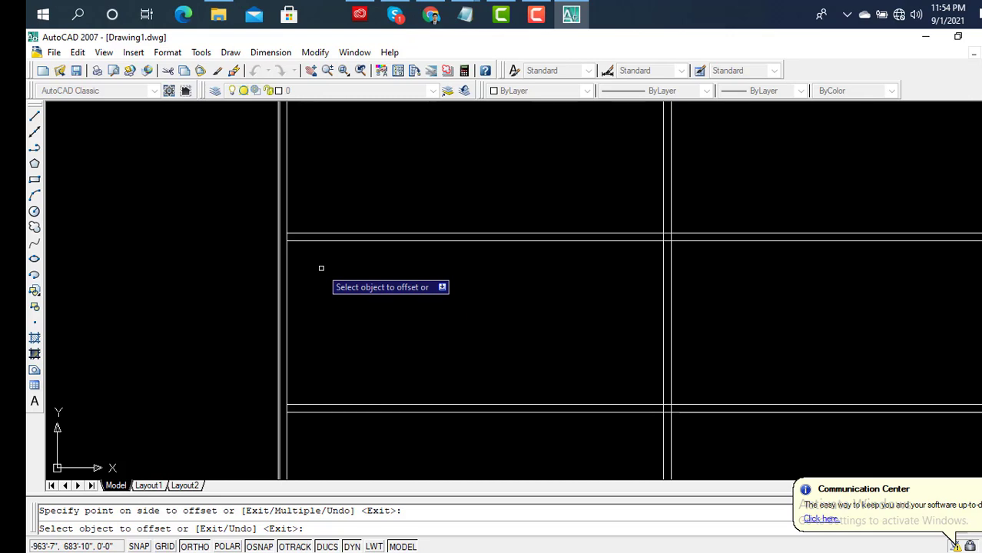
# Offset another horizontal line 4' below the lower line of the new wall.
pyautogui.press('Return')
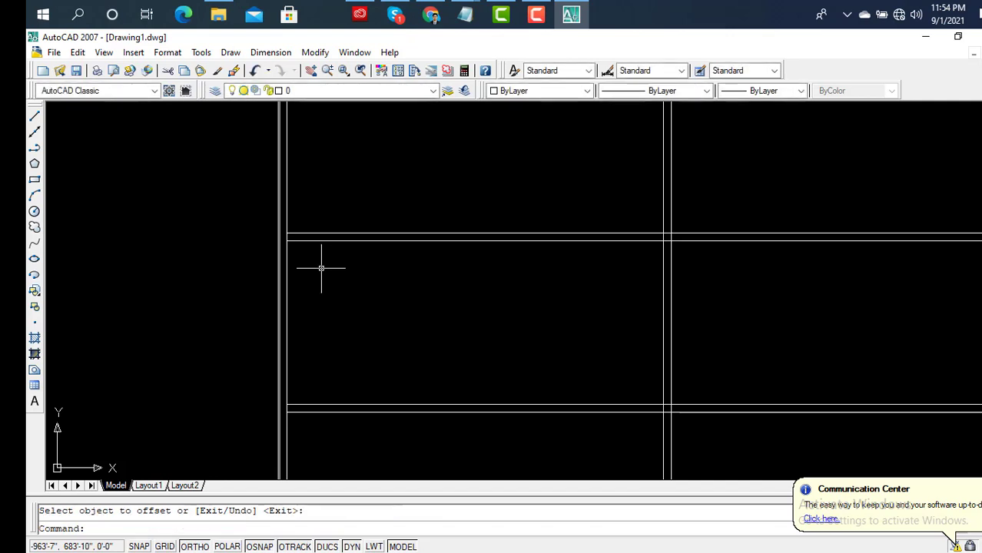
pyautogui.press('Return')
pyautogui.write('4')
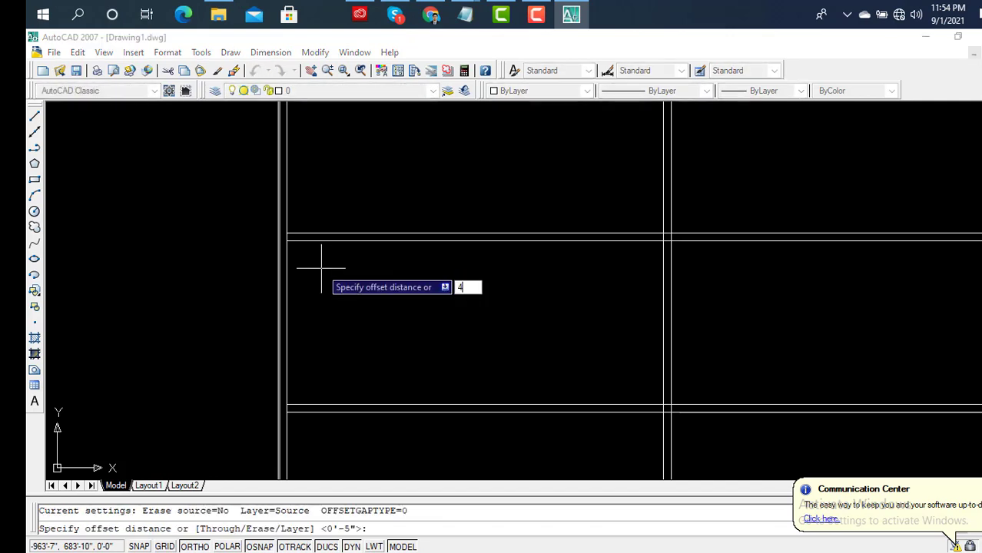
pyautogui.press('Return')
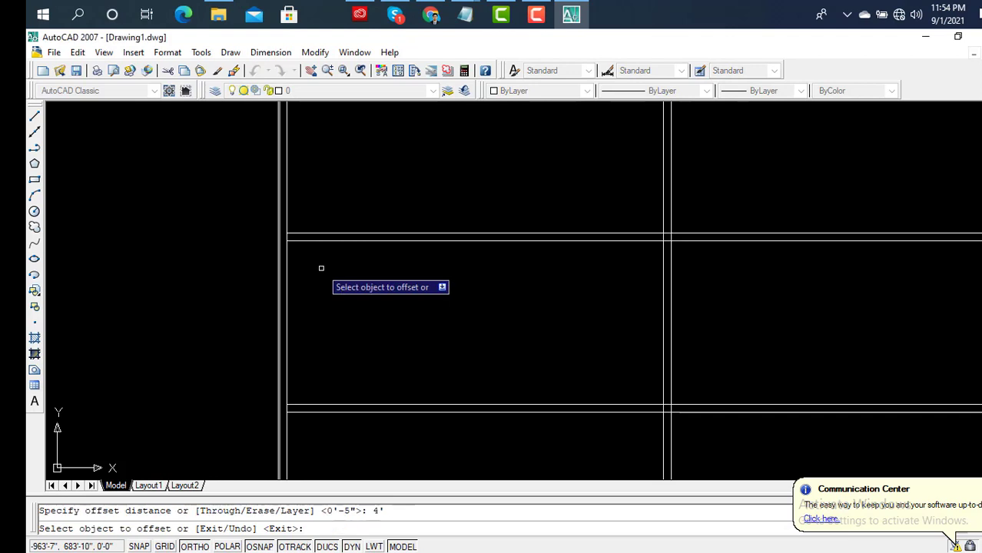
pyautogui.click(350, 240)
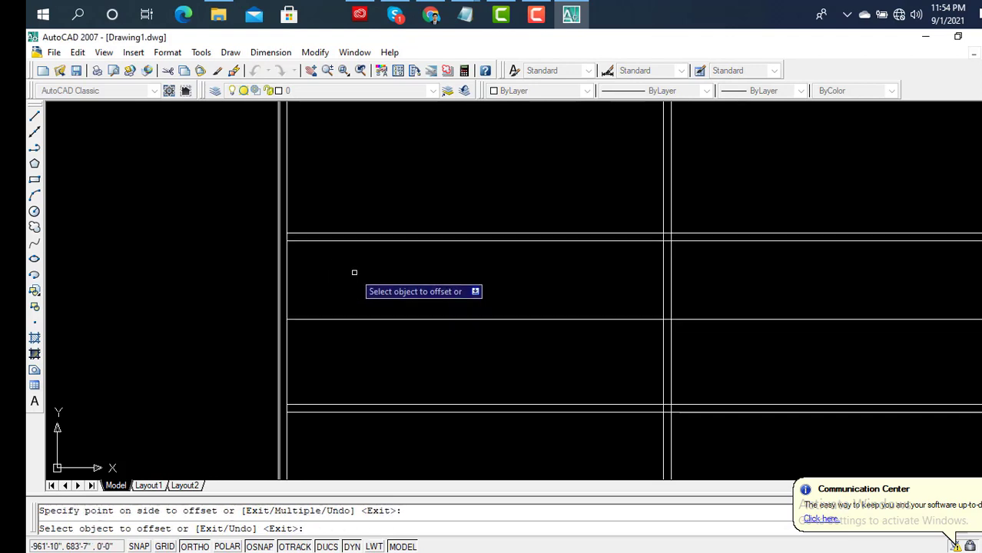
pyautogui.click(383, 293)
# Thicken the 4' line into a double wall with a 5-inch copy below it.
pyautogui.press('Return')
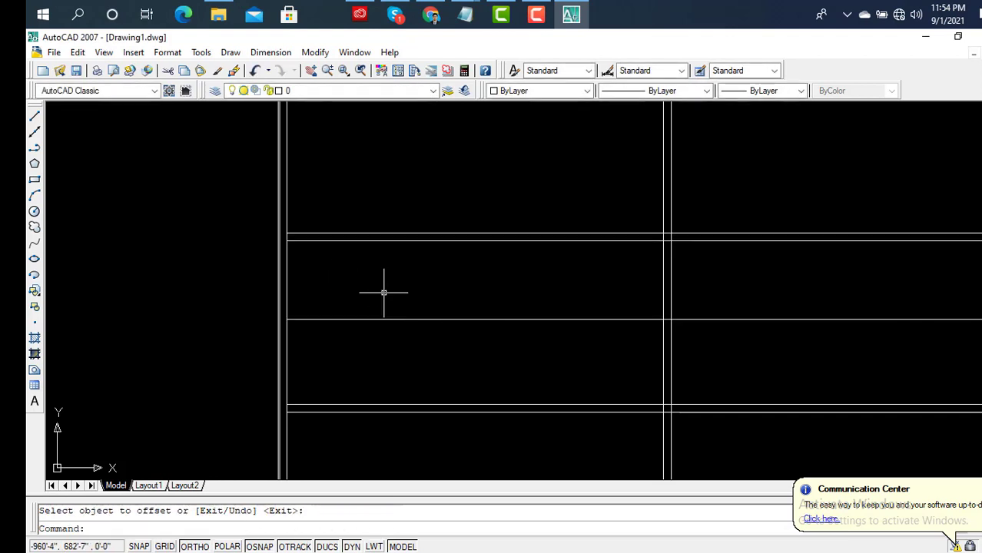
pyautogui.write('5')
pyautogui.press('Return')
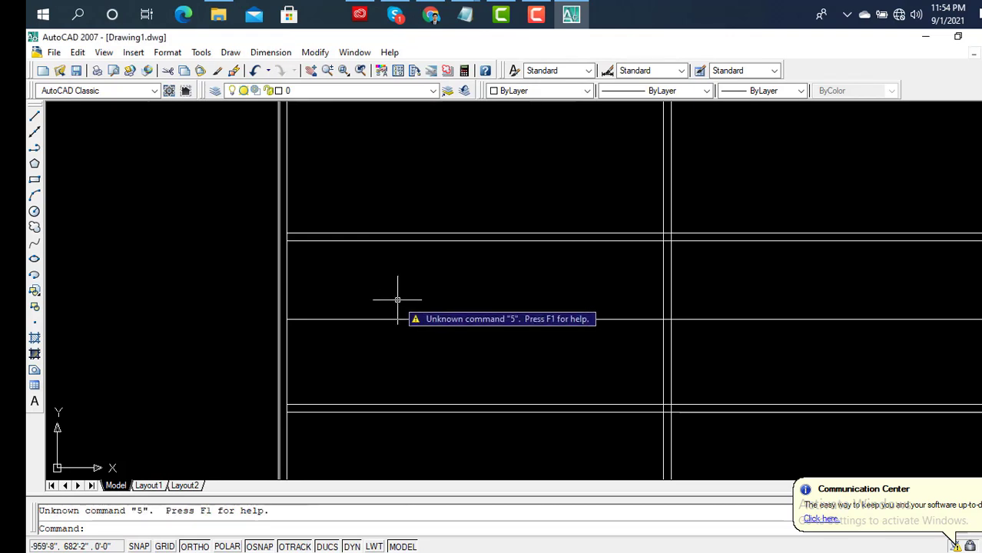
pyautogui.press('Return')
pyautogui.press('Return')
pyautogui.press('Return')
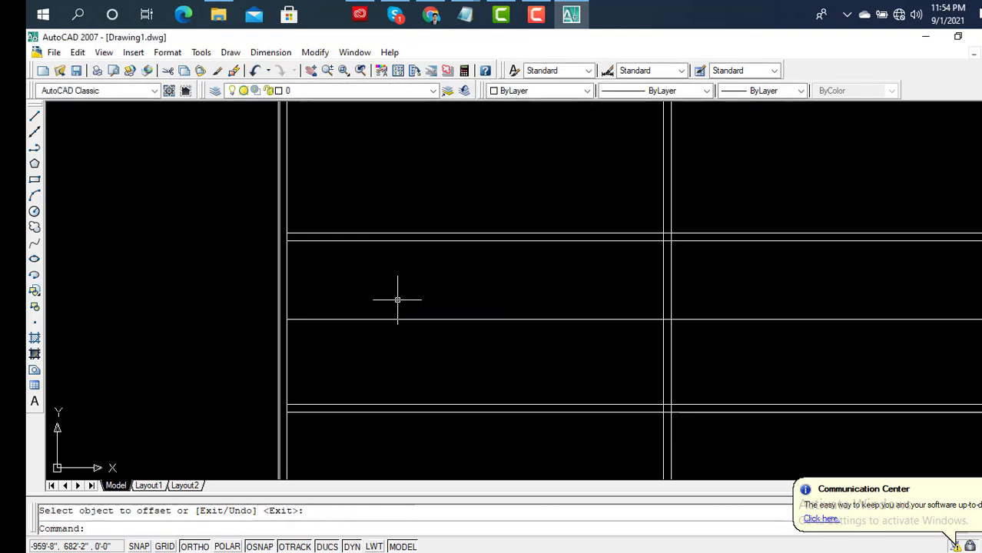
pyautogui.press('Return')
pyautogui.write('5')
pyautogui.press('Return')
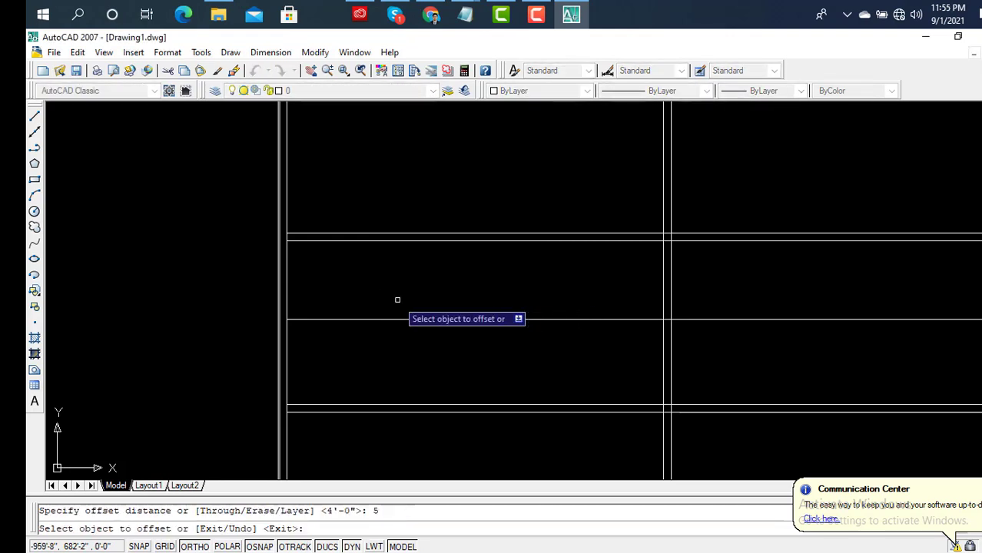
pyautogui.click(433, 319)
pyautogui.click(433, 345)
pyautogui.scroll(-3, 469, 355)
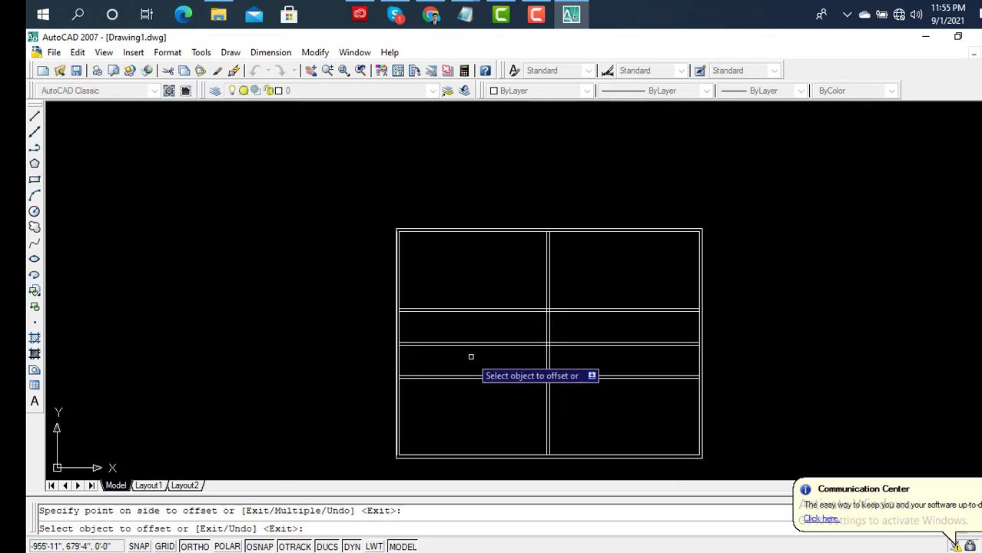
pyautogui.moveTo(468, 355); pyautogui.dragTo(381, 302, button='middle')
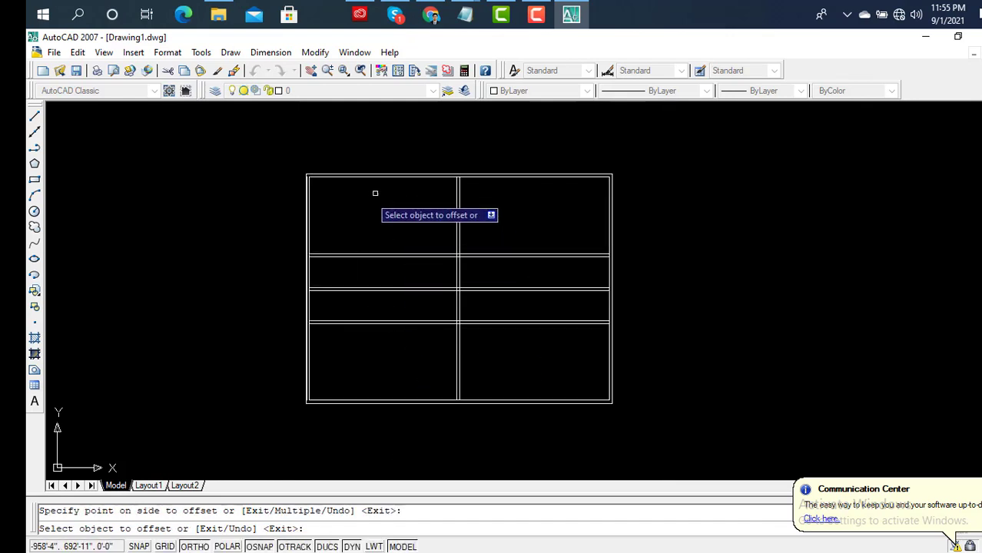
pyautogui.scroll(3, 347, 201)
pyautogui.moveTo(346, 202); pyautogui.dragTo(346, 274, button='middle')
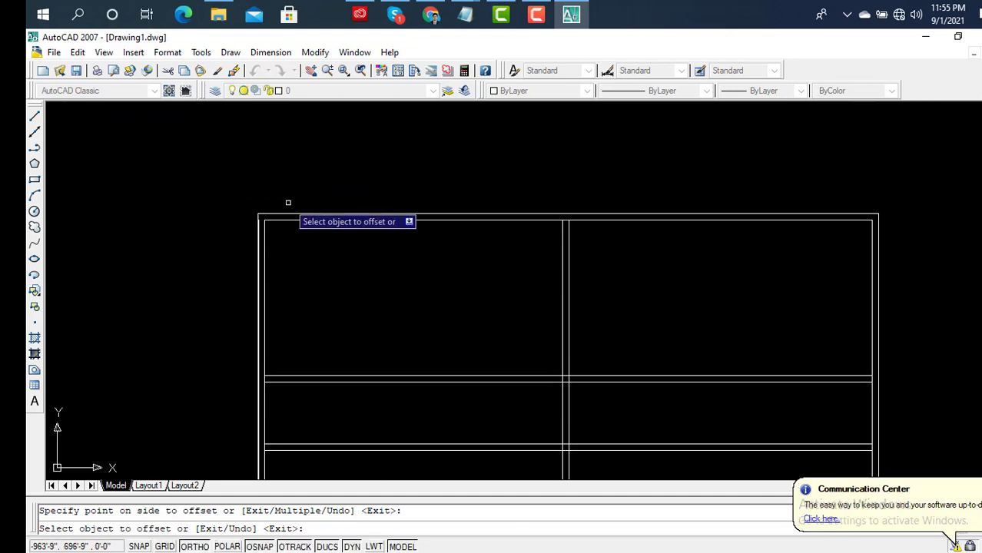
pyautogui.press('Return')
pyautogui.press('Return')
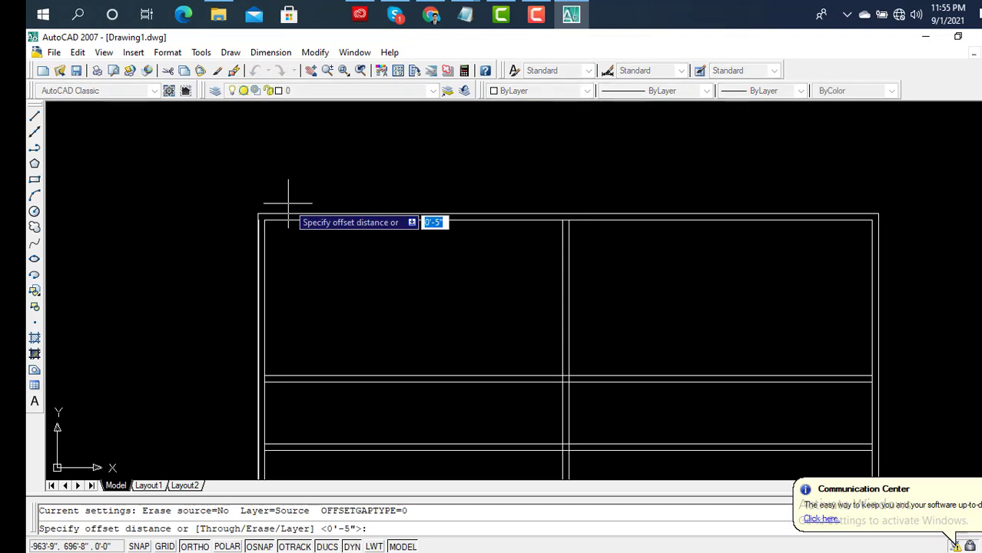
# Offset the left inner wall line 10' to the right as a new vertical wall line.
pyautogui.write('10')
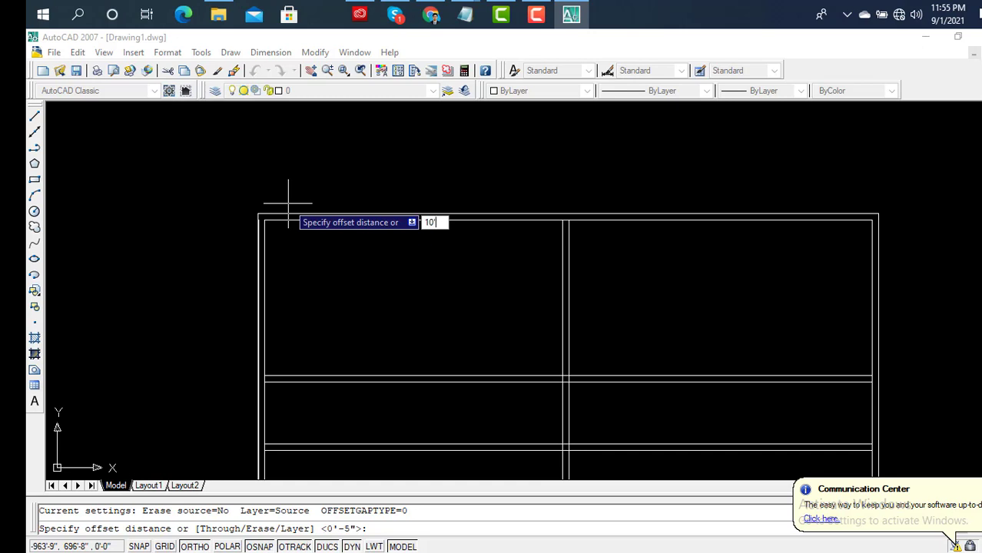
pyautogui.press('Return')
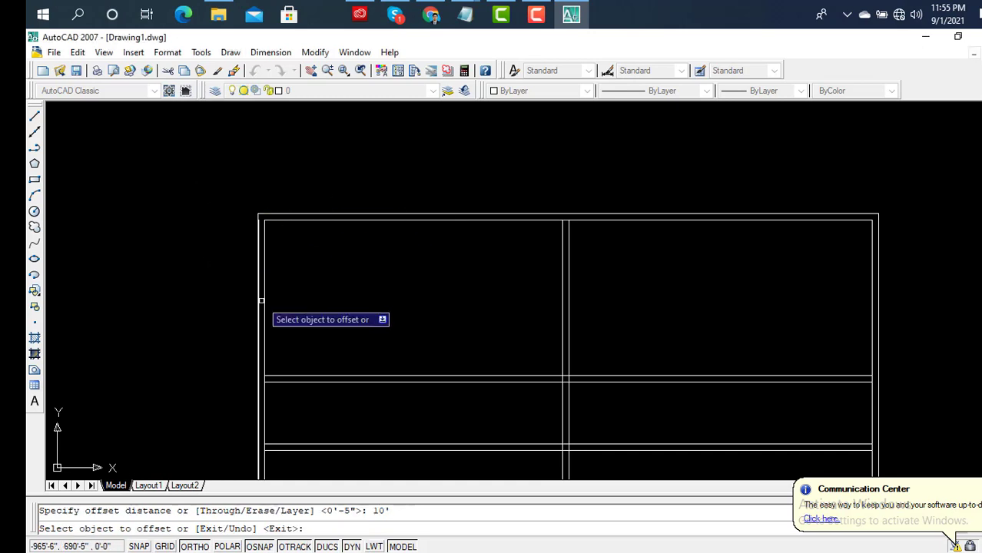
pyautogui.scroll(3, 266, 308)
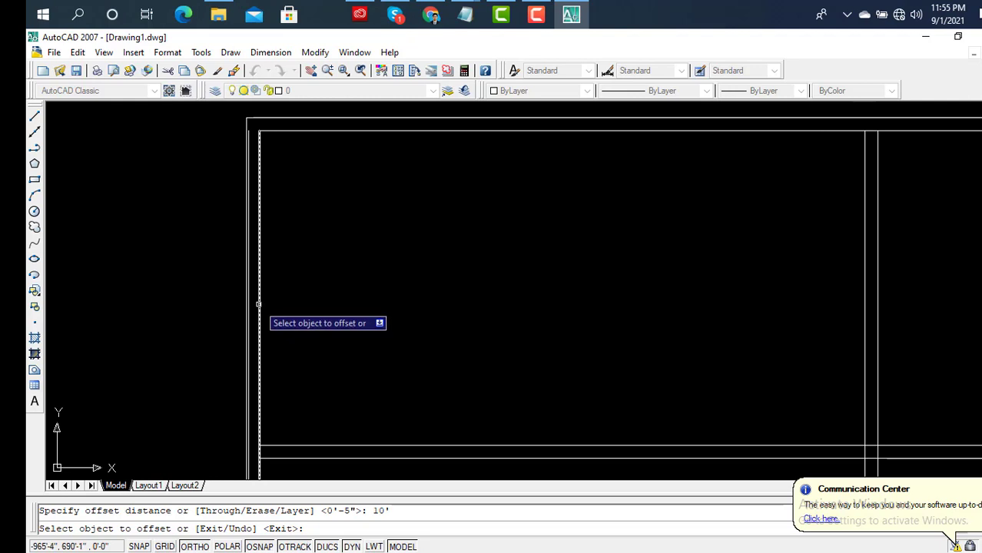
pyautogui.click(259, 303)
pyautogui.click(573, 254)
pyautogui.scroll(-2, 572, 253)
pyautogui.scroll(-2, 596, 319)
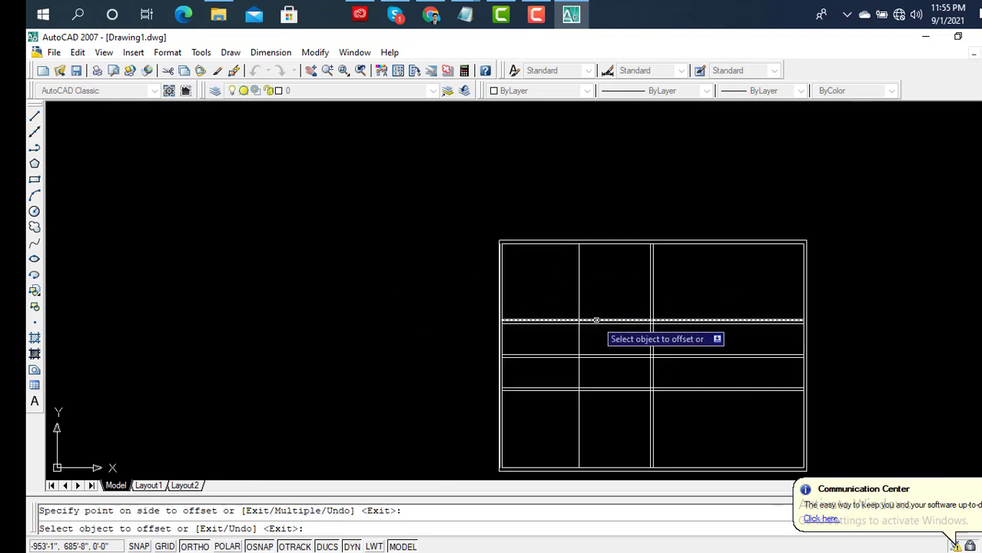
pyautogui.press('Escape')
# Double the new vertical line with a 5-inch copy on its right side.
pyautogui.press('Return')
pyautogui.write('5')
pyautogui.press('Return')
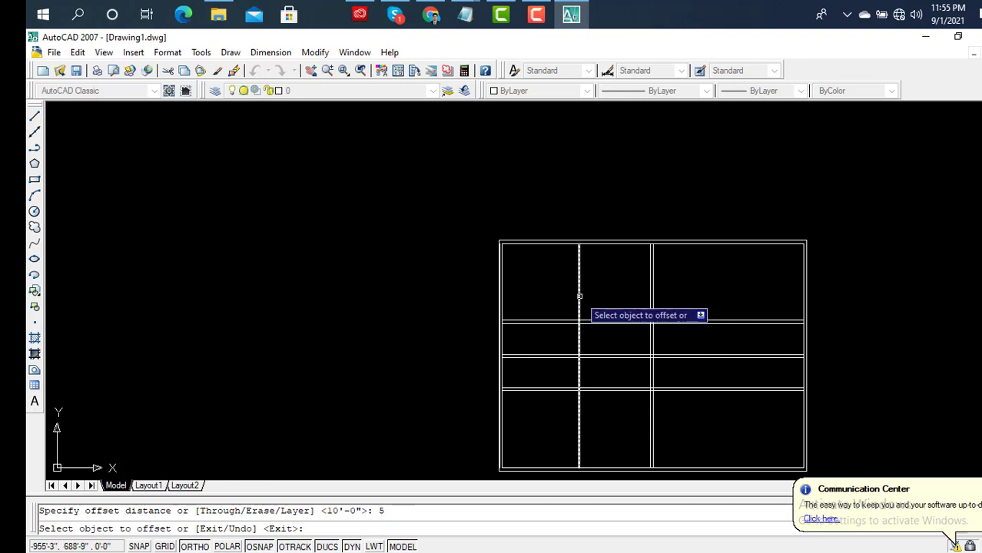
pyautogui.click(579, 296)
pyautogui.click(600, 307)
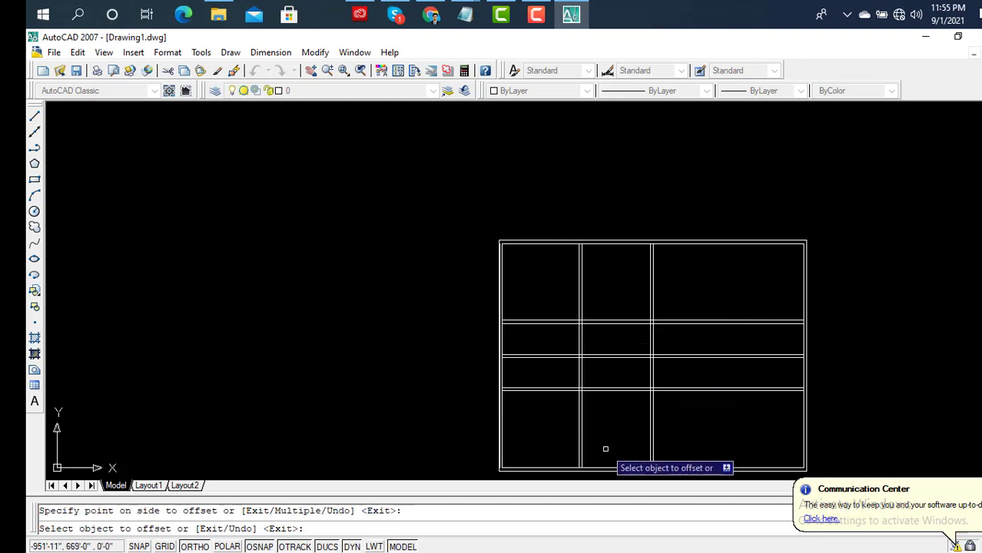
pyautogui.scroll(2, 606, 449)
pyautogui.scroll(2, 604, 446)
pyautogui.scroll(-3, 603, 442)
pyautogui.moveTo(602, 440); pyautogui.dragTo(565, 343, button='middle')
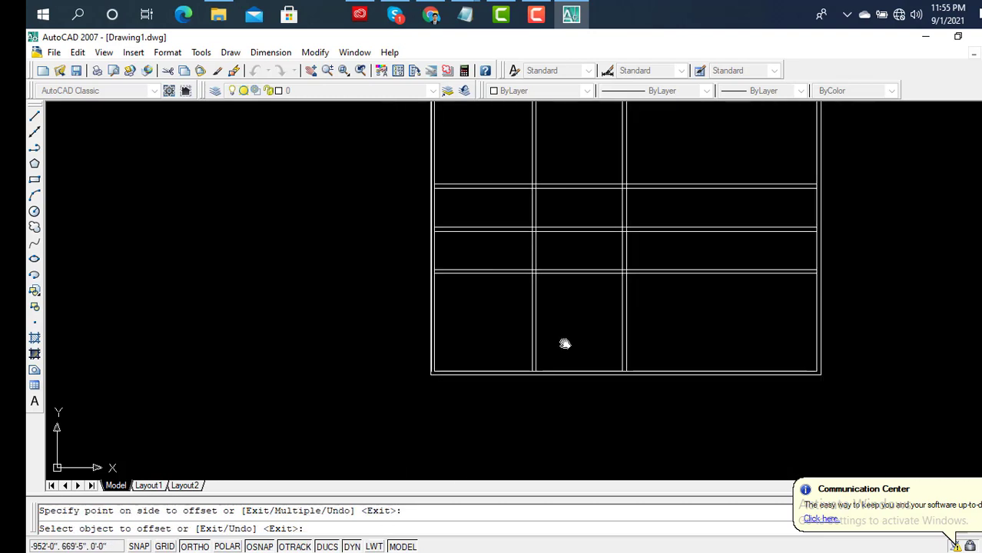
pyautogui.scroll(2, 558, 342)
pyautogui.scroll(-3, 555, 361)
pyautogui.moveTo(555, 385); pyautogui.dragTo(564, 464, button='middle')
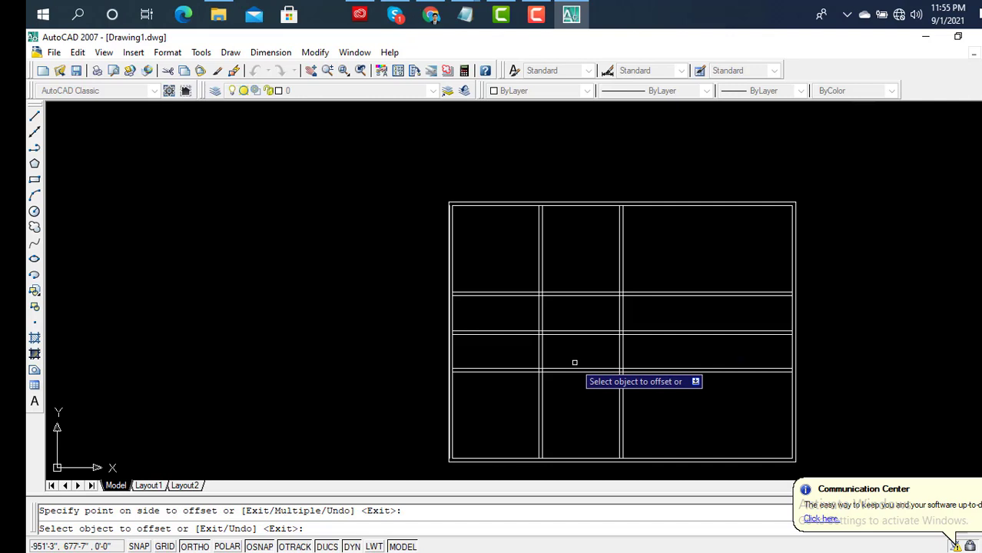
# Abandon the attempted TRIM entry and end the Offset command.
pyautogui.write('tr')
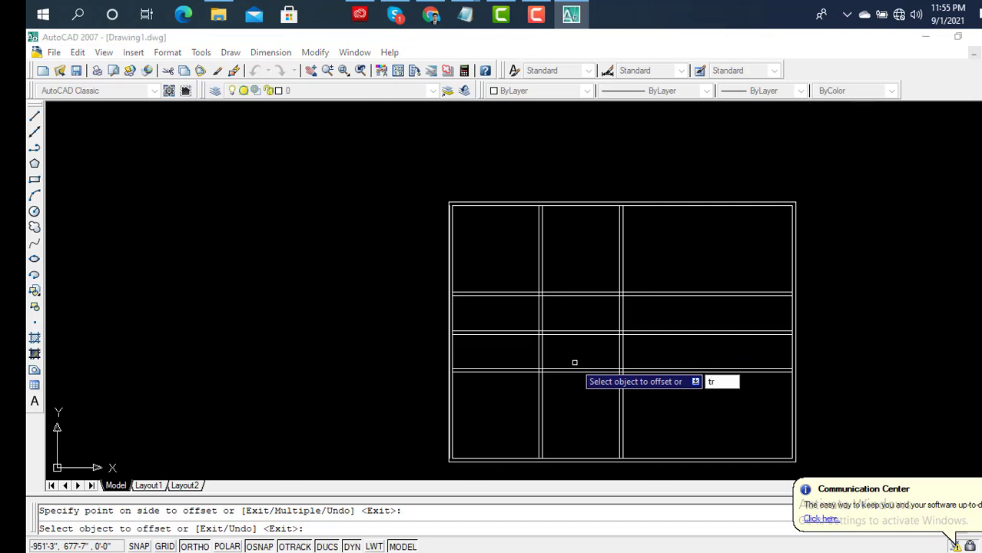
pyautogui.press('Return')
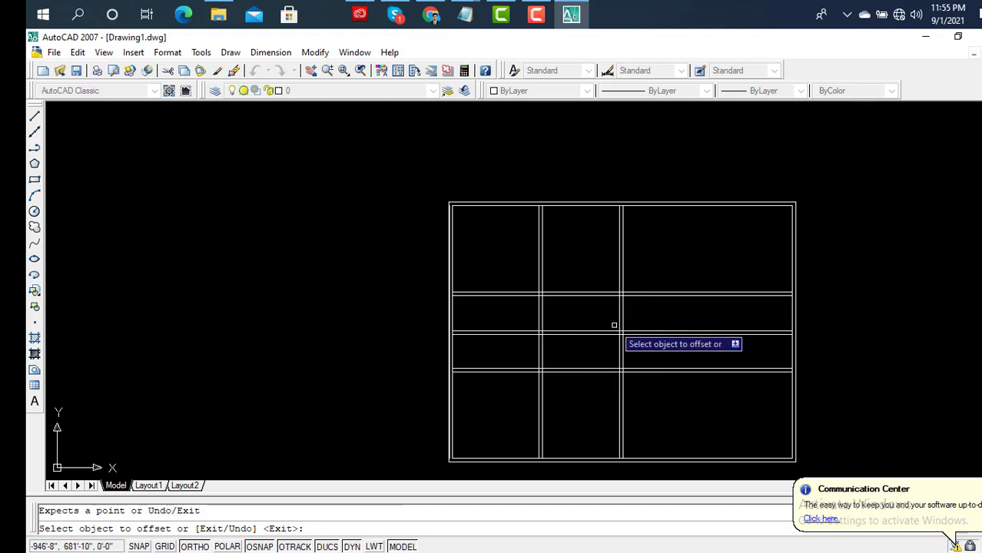
pyautogui.click(845, 231)
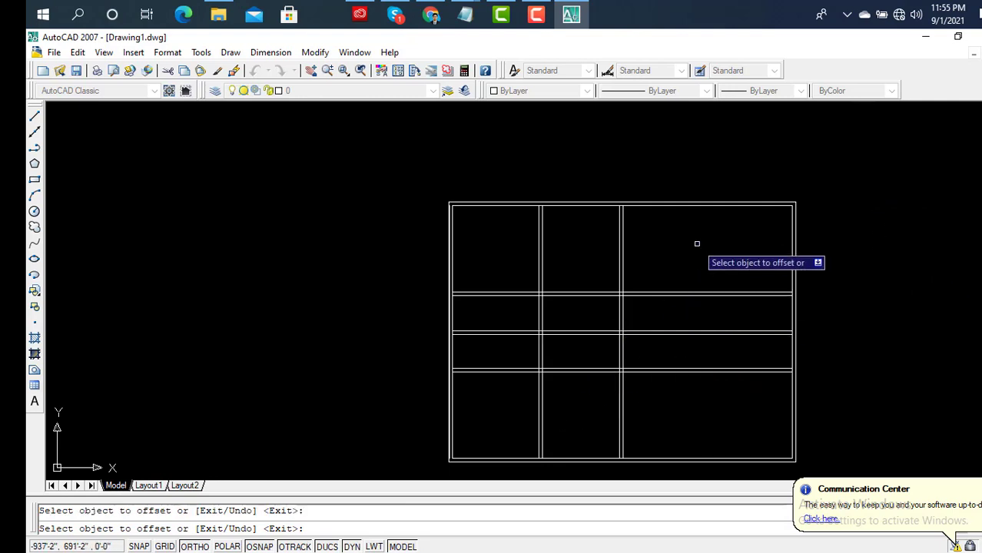
pyautogui.press('Escape')
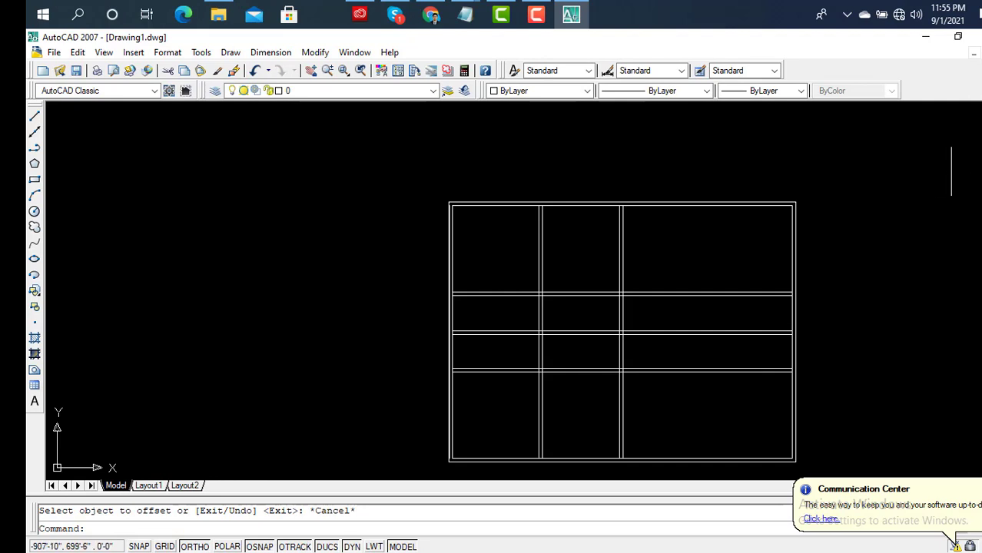
# Start TRIM and select all 21 wall lines as cutting edges.
pyautogui.write('tr')
pyautogui.press('Return')
pyautogui.click(885, 170)
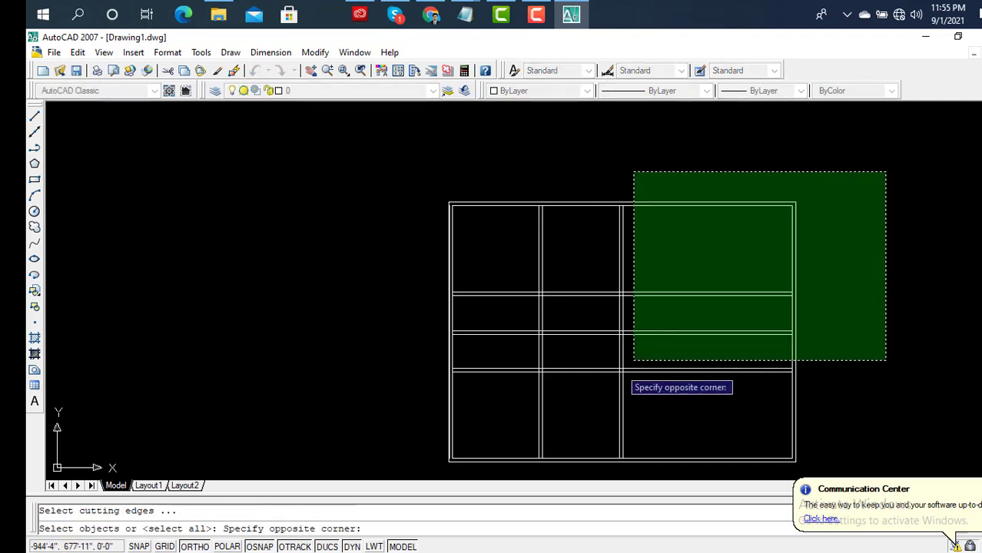
pyautogui.click(402, 468)
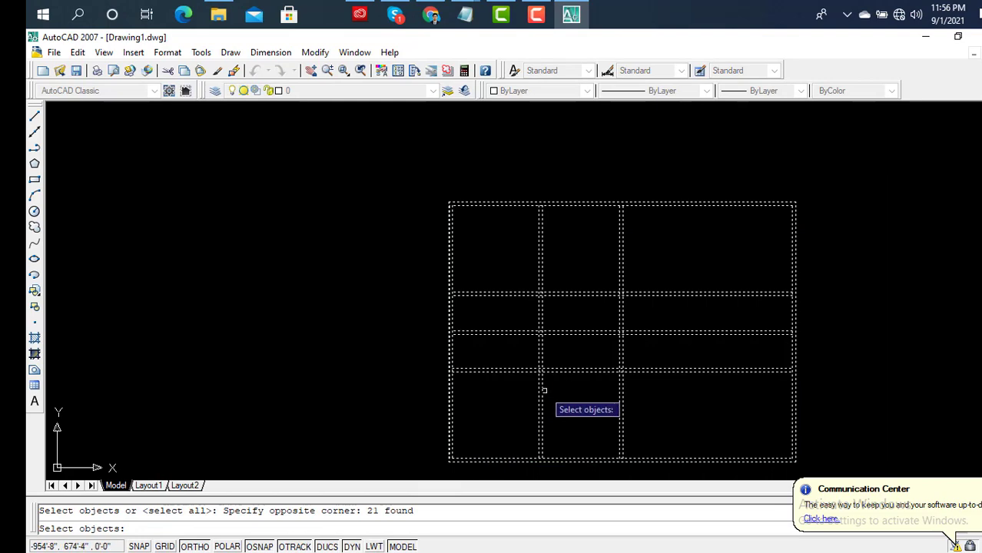
pyautogui.press('Return')
# Trim the top wall from the middle column and horizontal walls from the right room.
pyautogui.scroll(5, 572, 326)
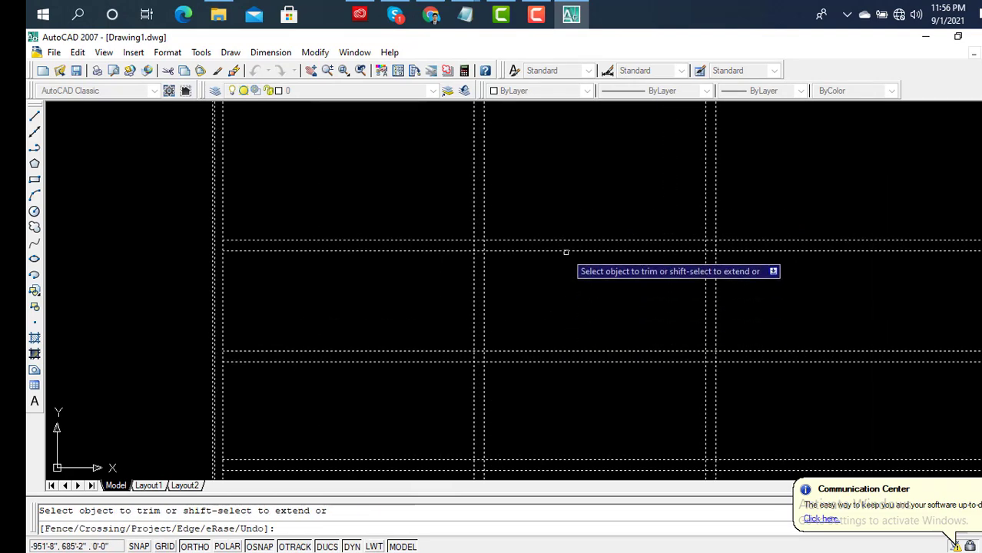
pyautogui.scroll(-4, 574, 248)
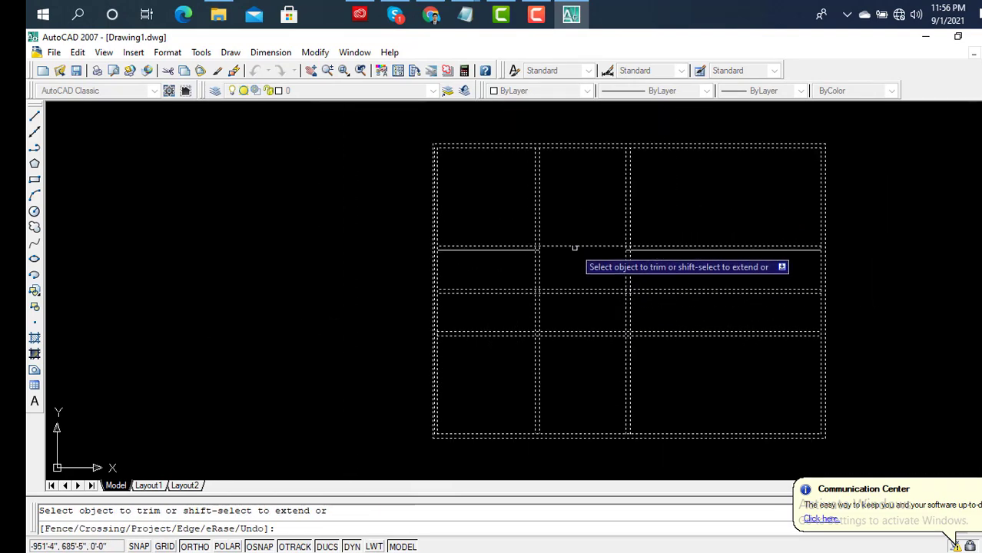
pyautogui.click(574, 249)
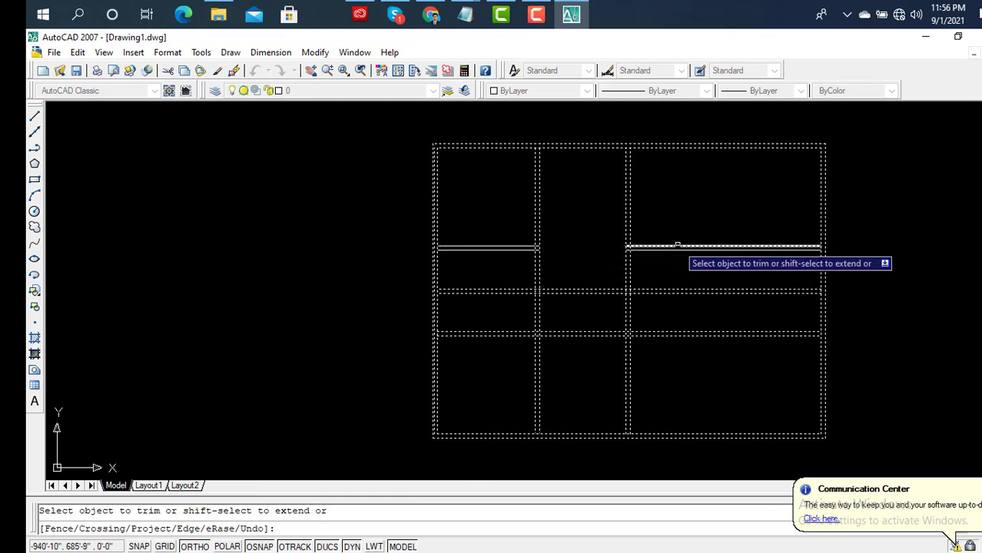
pyautogui.scroll(4, 643, 287)
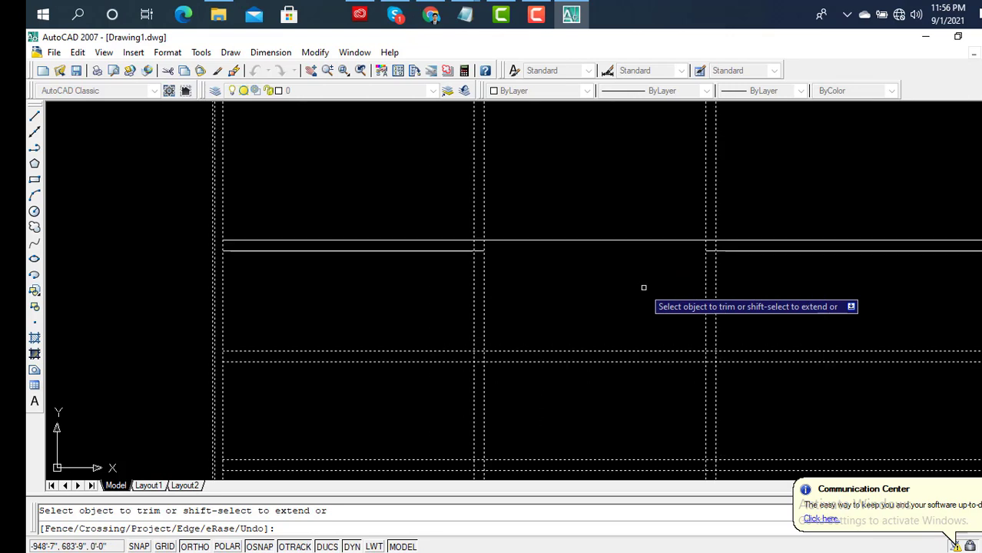
pyautogui.scroll(-4, 643, 288)
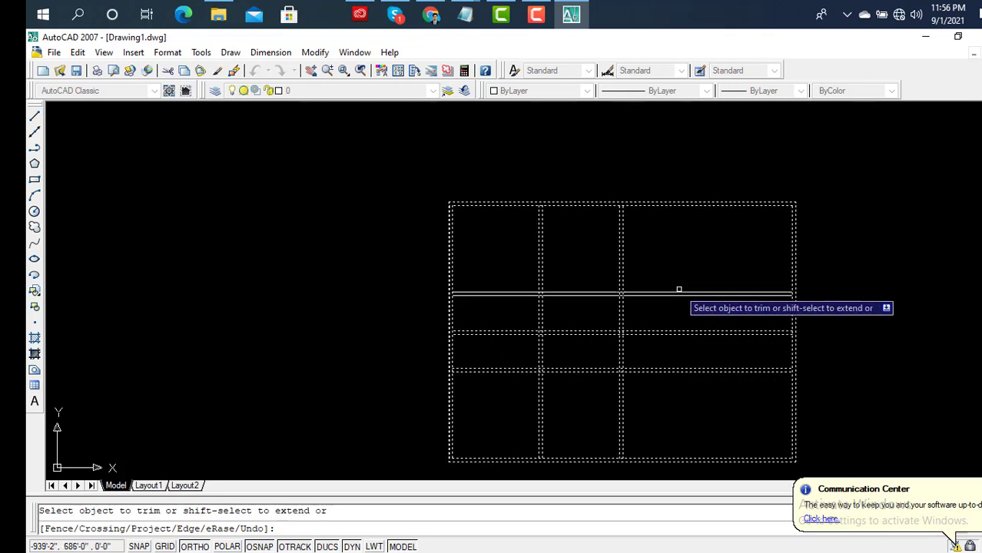
pyautogui.click(678, 291)
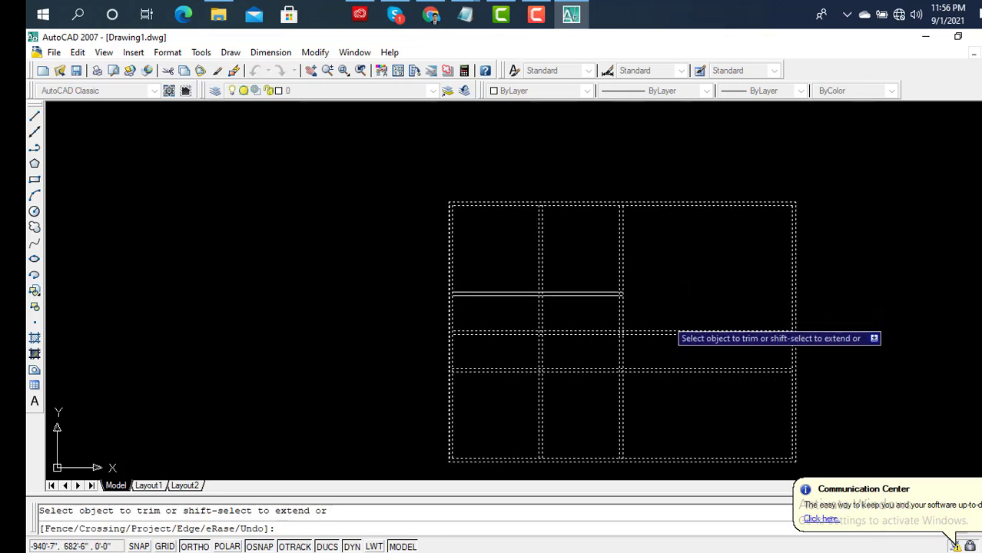
pyautogui.click(665, 327)
pyautogui.click(657, 342)
pyautogui.click(674, 361)
pyautogui.click(660, 388)
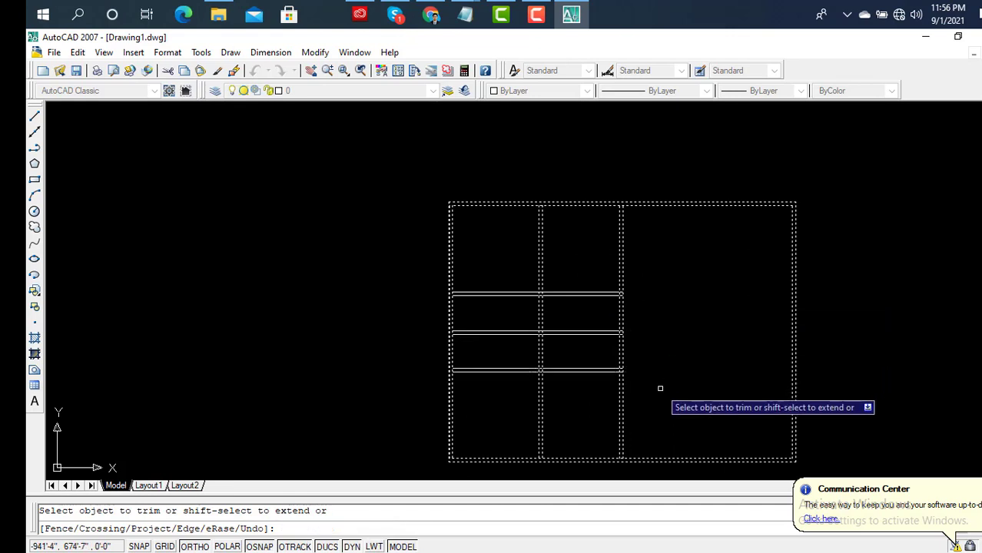
# Trim the middle and lowest horizontal walls out of the middle column, then finish.
pyautogui.click(577, 326)
pyautogui.click(582, 355)
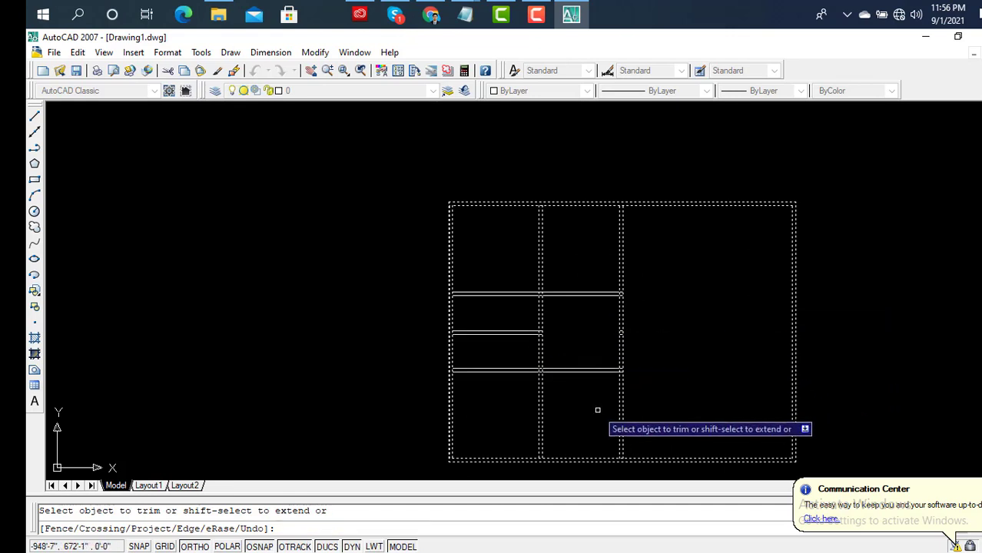
pyautogui.click(586, 382)
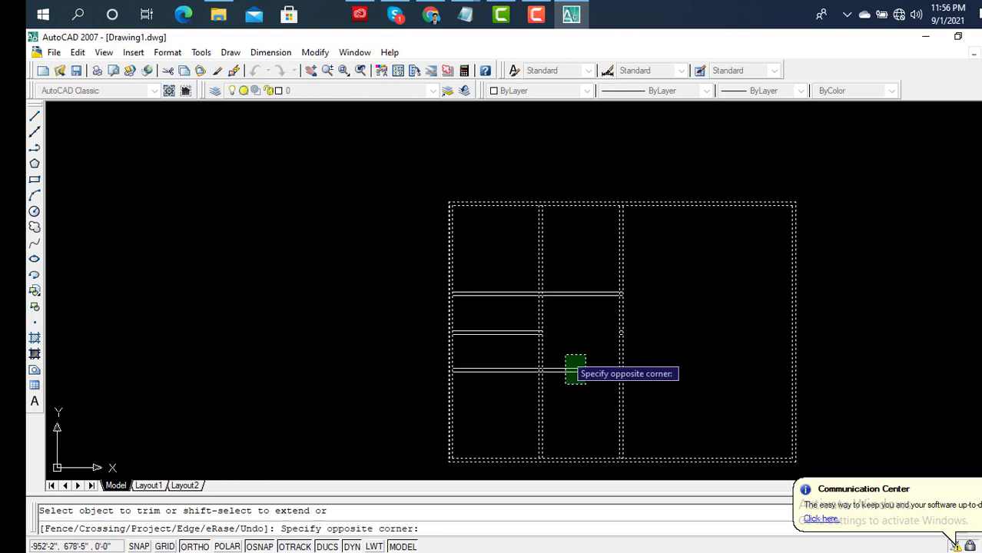
pyautogui.click(565, 355)
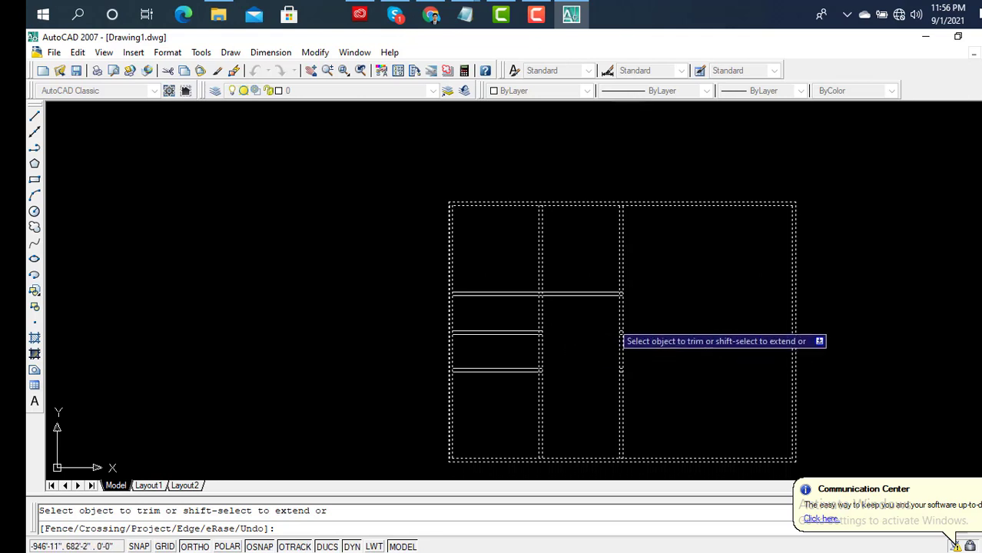
pyautogui.press('Escape')
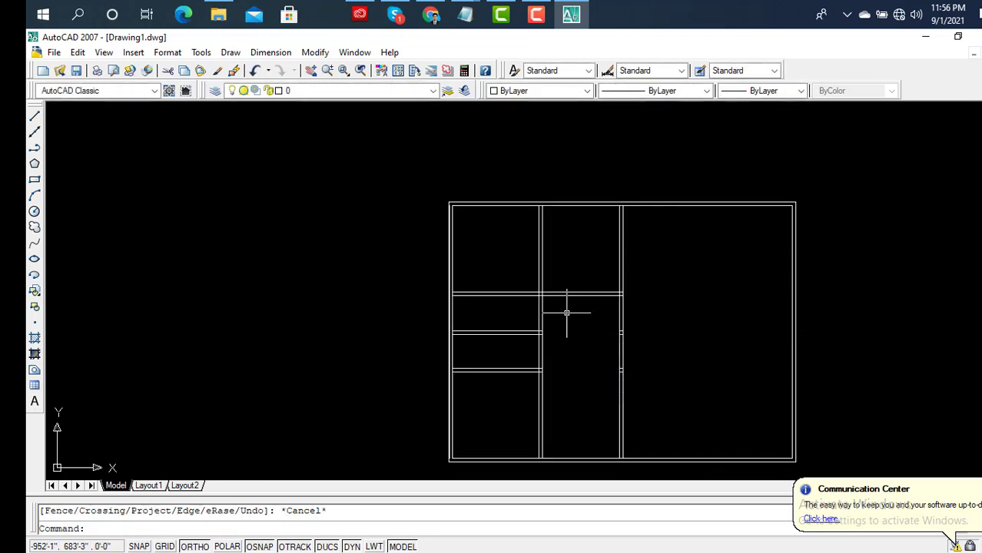
pyautogui.scroll(-1, 569, 330)
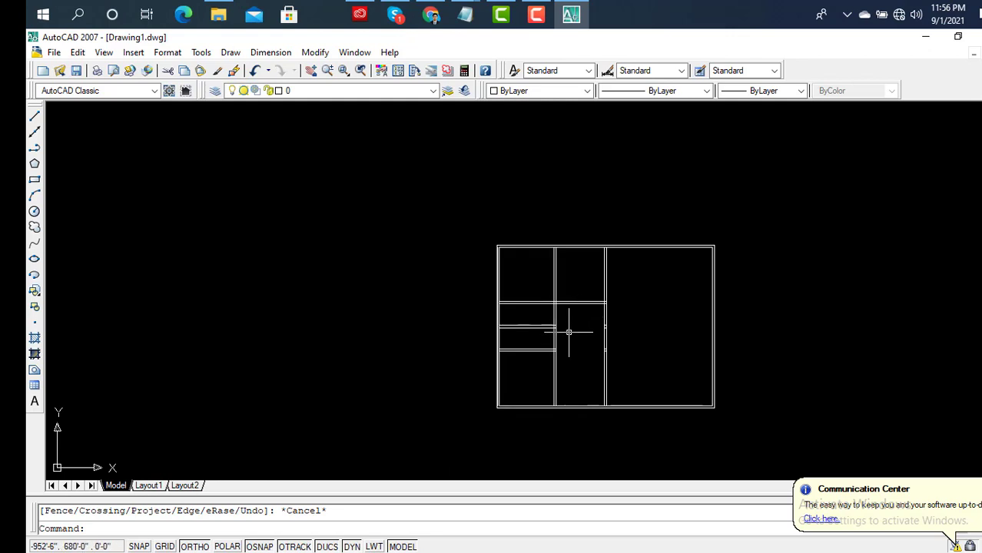
pyautogui.scroll(1, 565, 323)
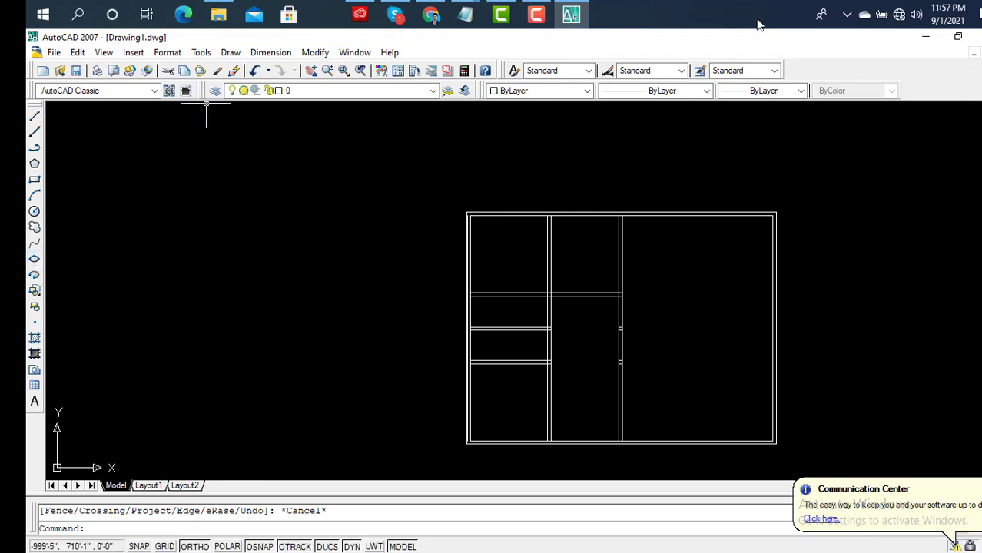
# Minimize AutoCAD and bring up the Camtasia Recorder controls from the taskbar.
pyautogui.click(925, 36)
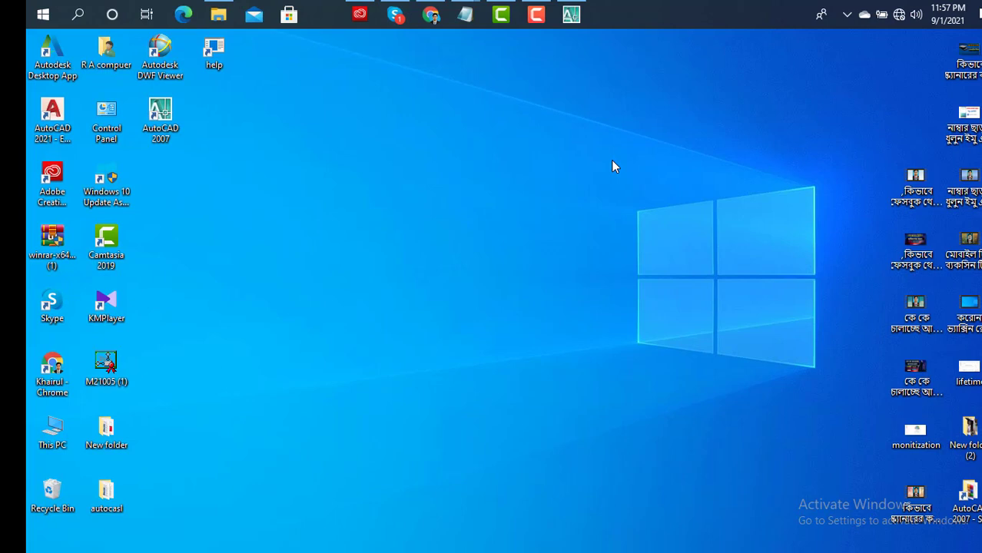
pyautogui.click(538, 15)
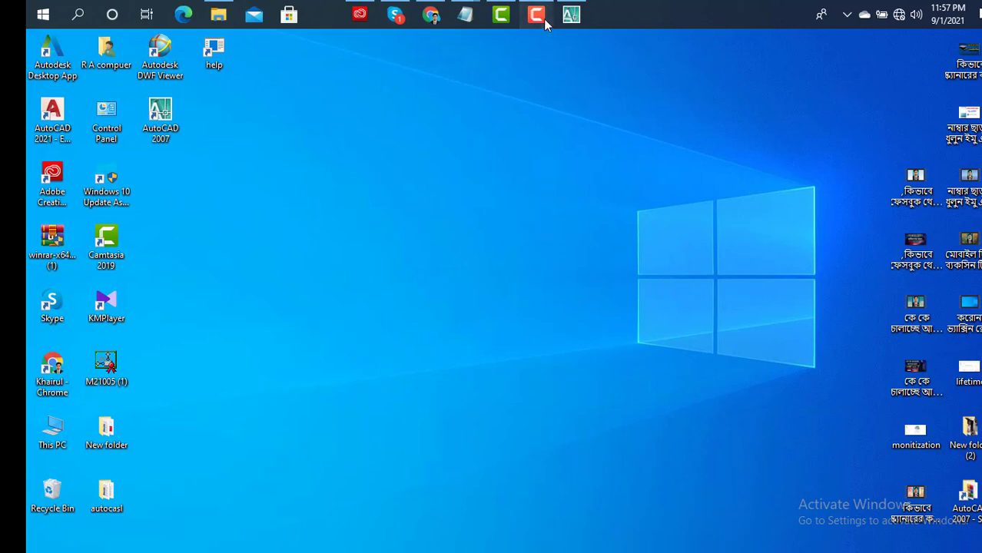